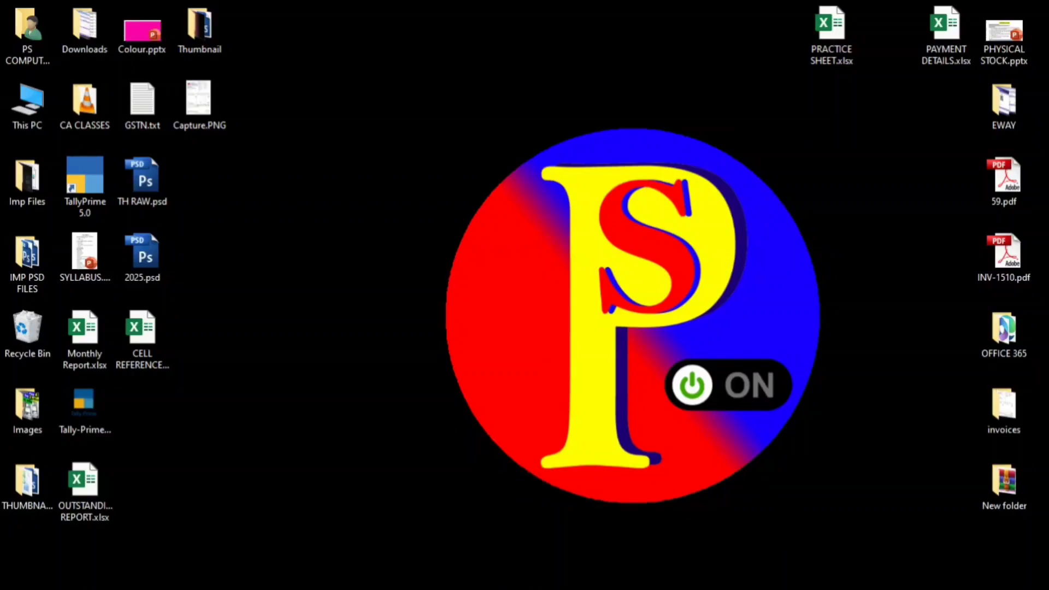
Launch Excel from the Start menu search to open a blank workbook, Book1.
key("super+e")
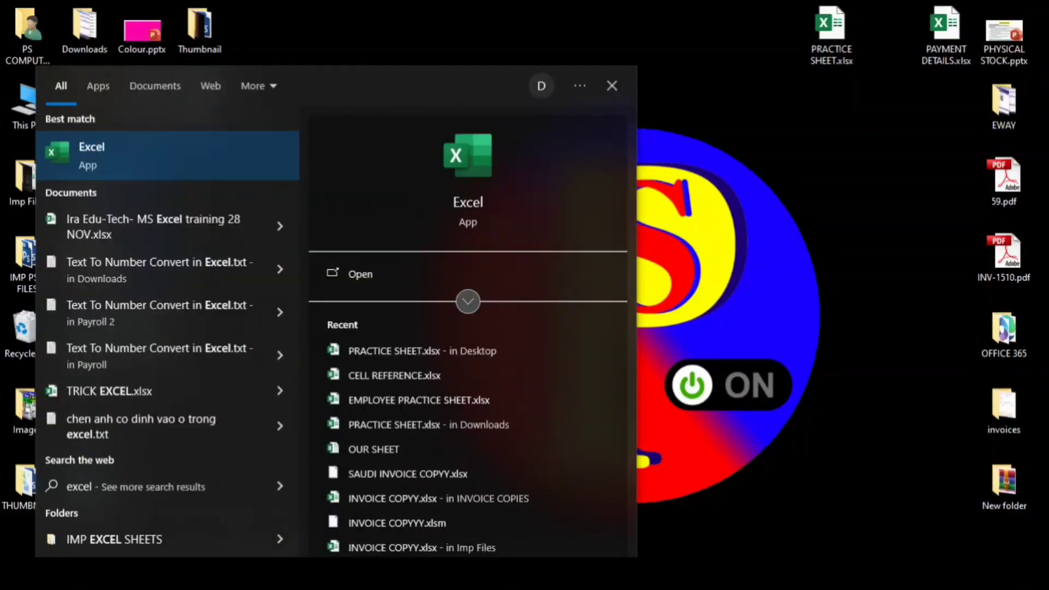
left_click(370, 275)
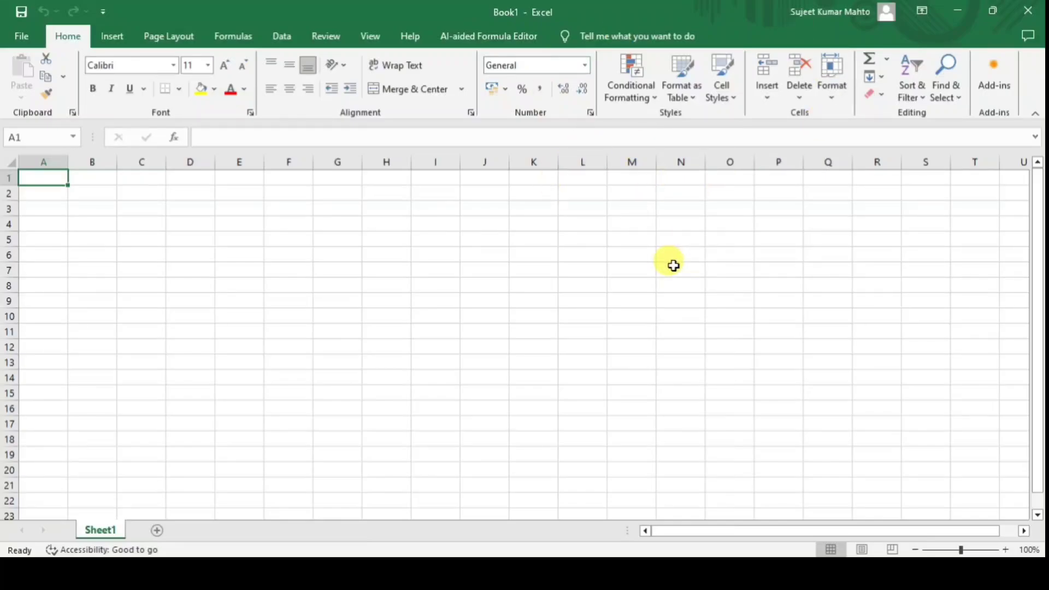
left_click(21, 40)
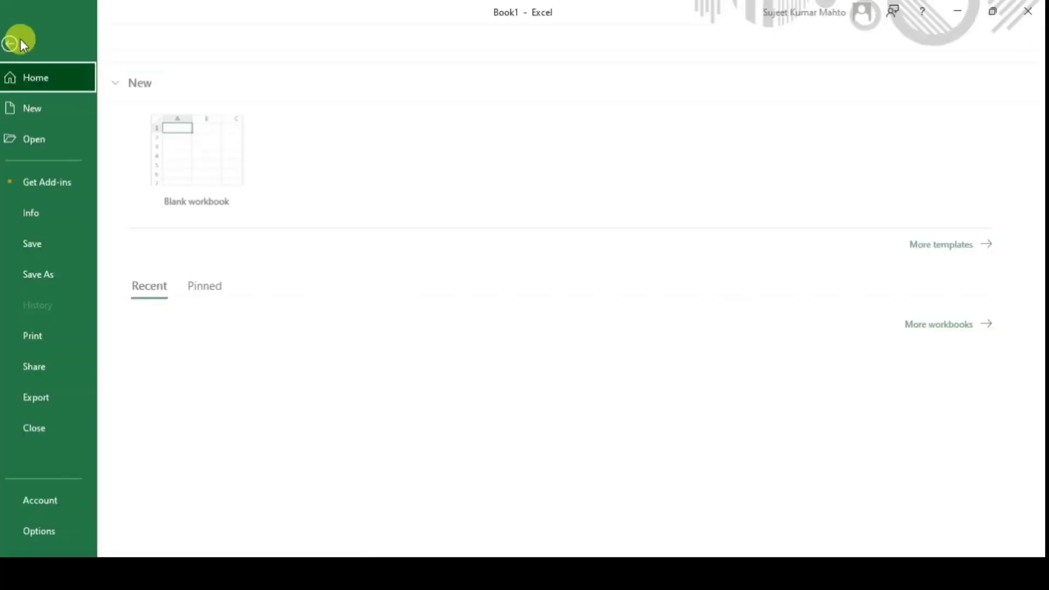
left_click(46, 501)
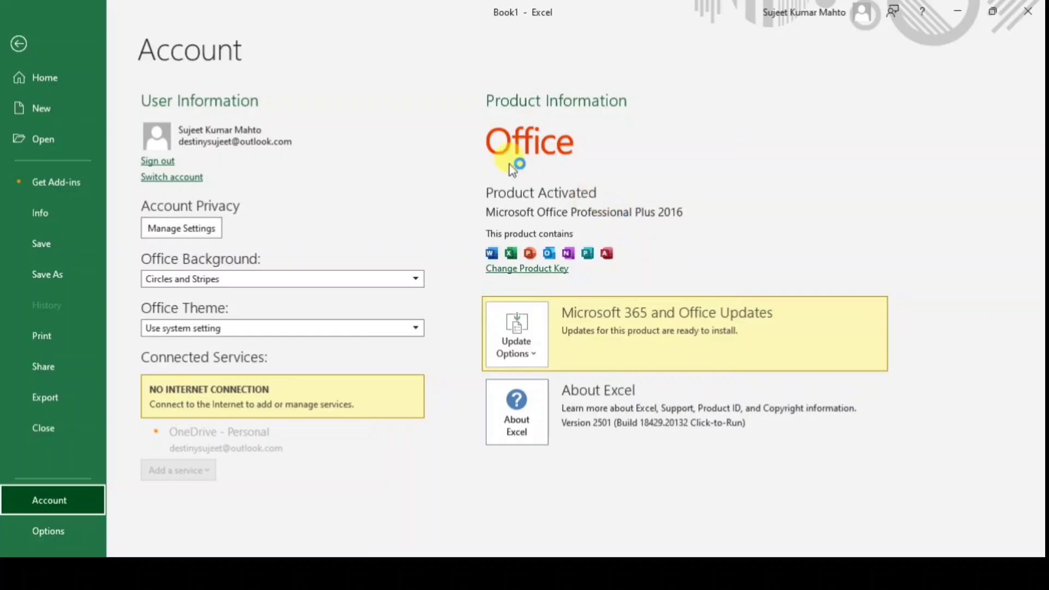
left_click(21, 45)
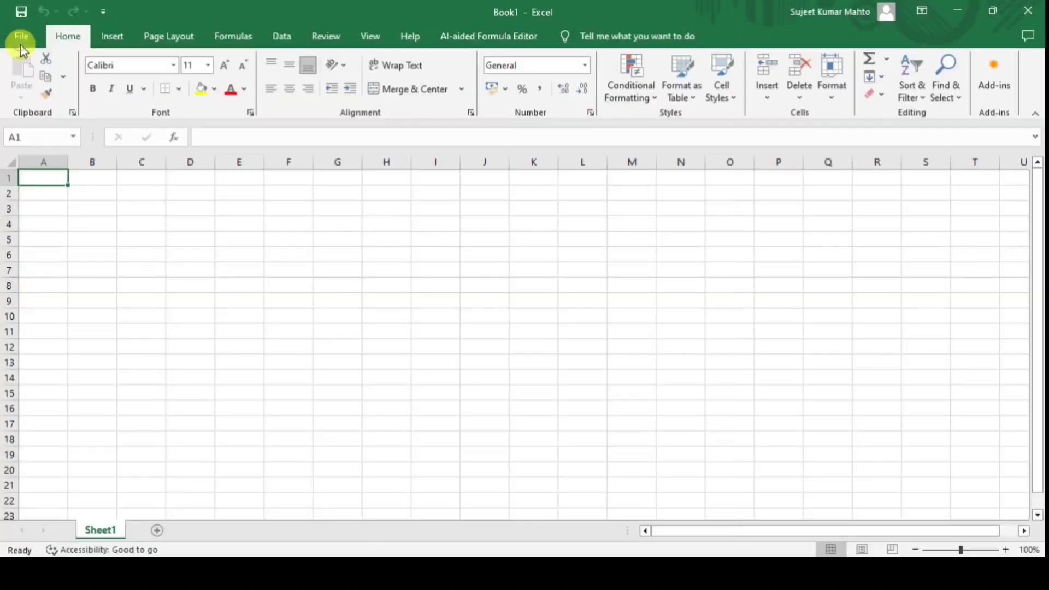
Move down column A to the last row, 1048576, then add a new worksheet, Sheet2.
left_click(424, 229)
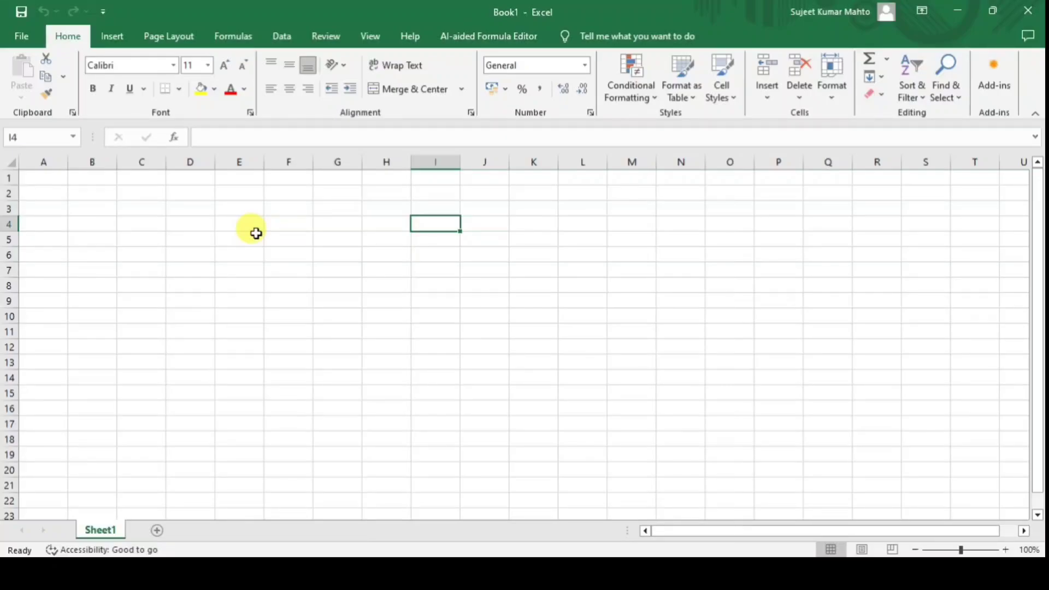
left_click(45, 179)
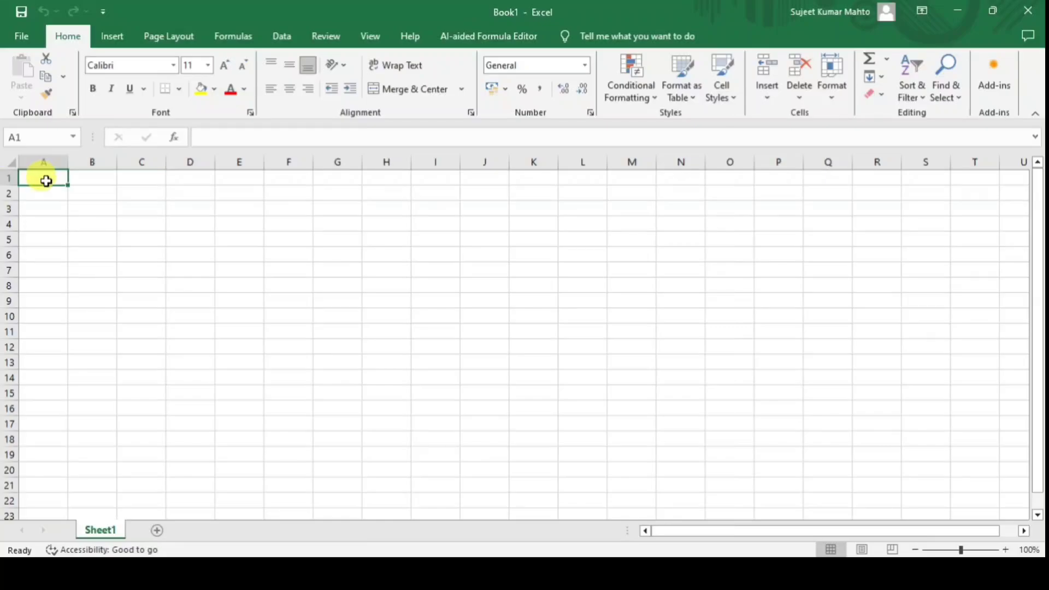
key("Down")
key("Down")
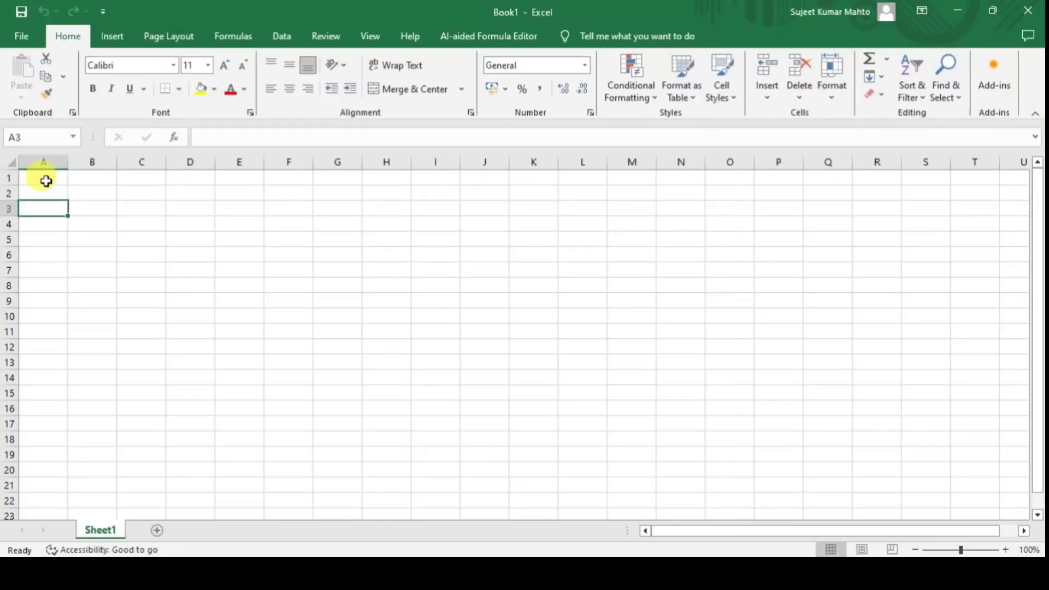
key("Down")
key("Down")
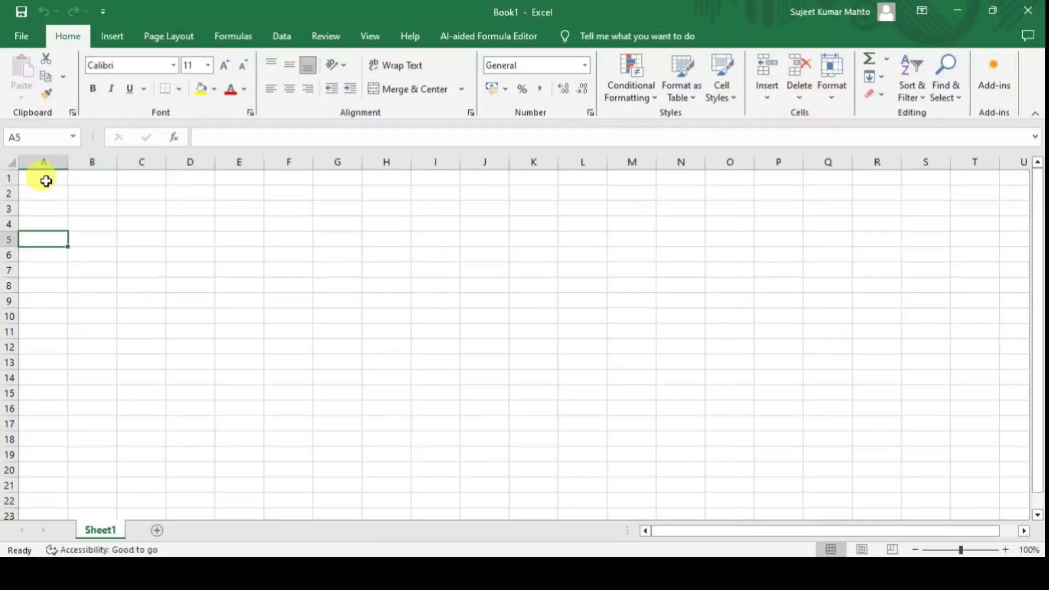
left_click(46, 180)
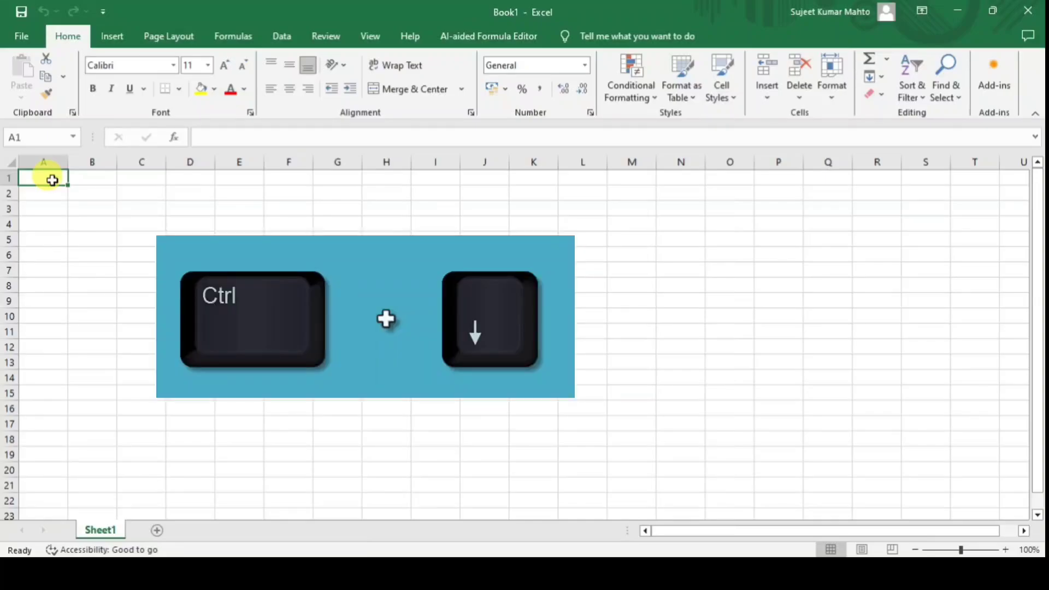
key("ctrl+Down")
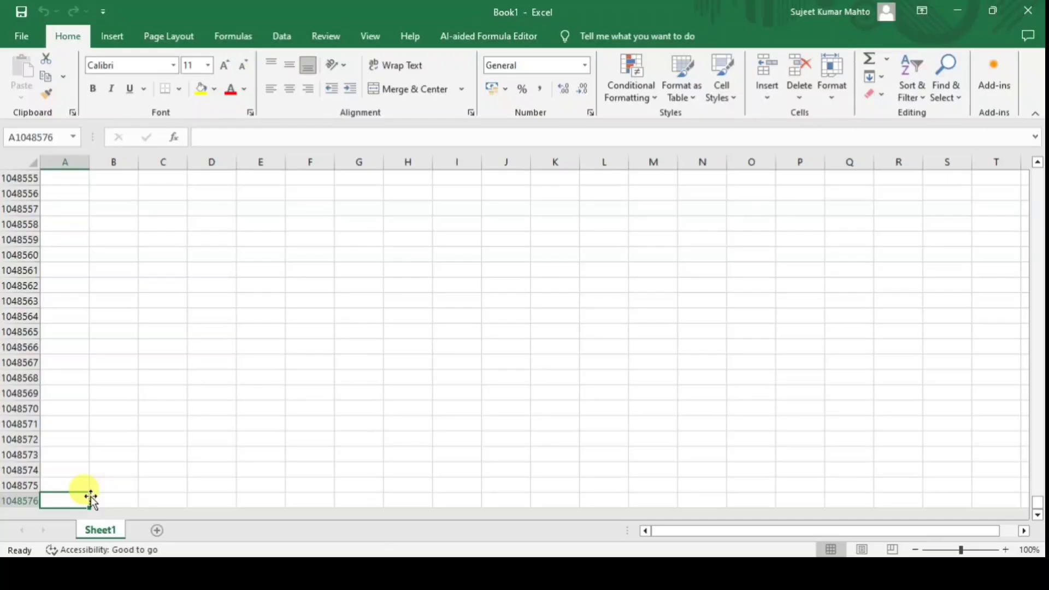
left_click(156, 530)
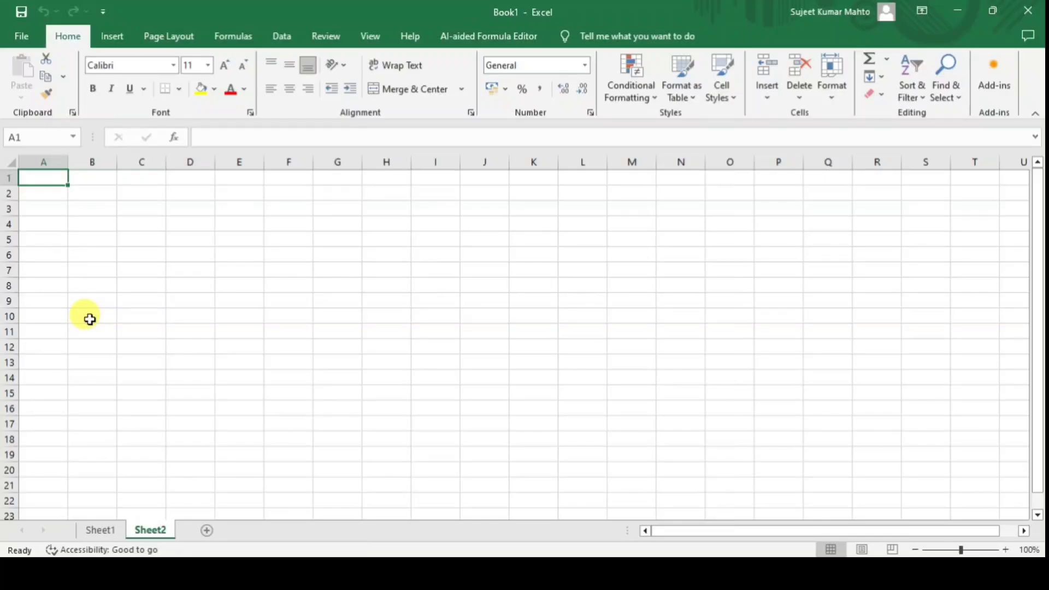
Add Sheet3, then return to Sheet1 and jump back to row 1.
left_click(206, 531)
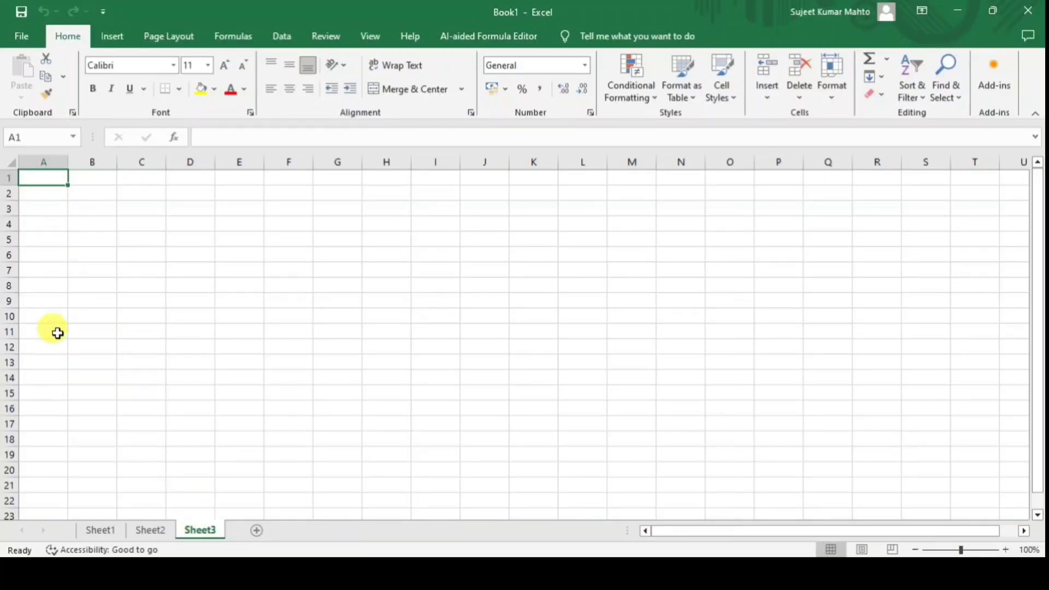
left_click(94, 531)
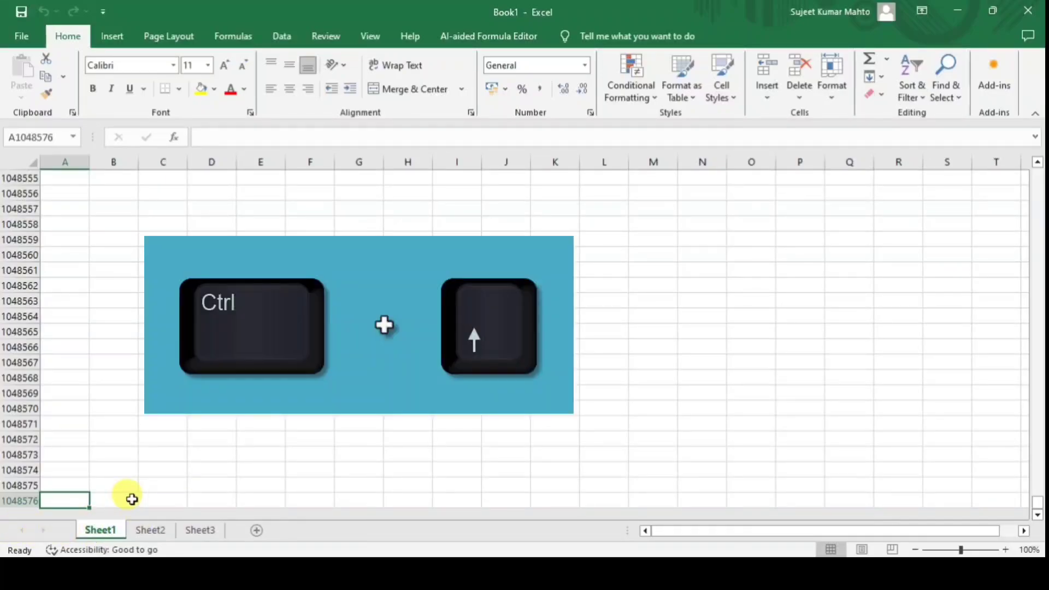
key("ctrl+Up")
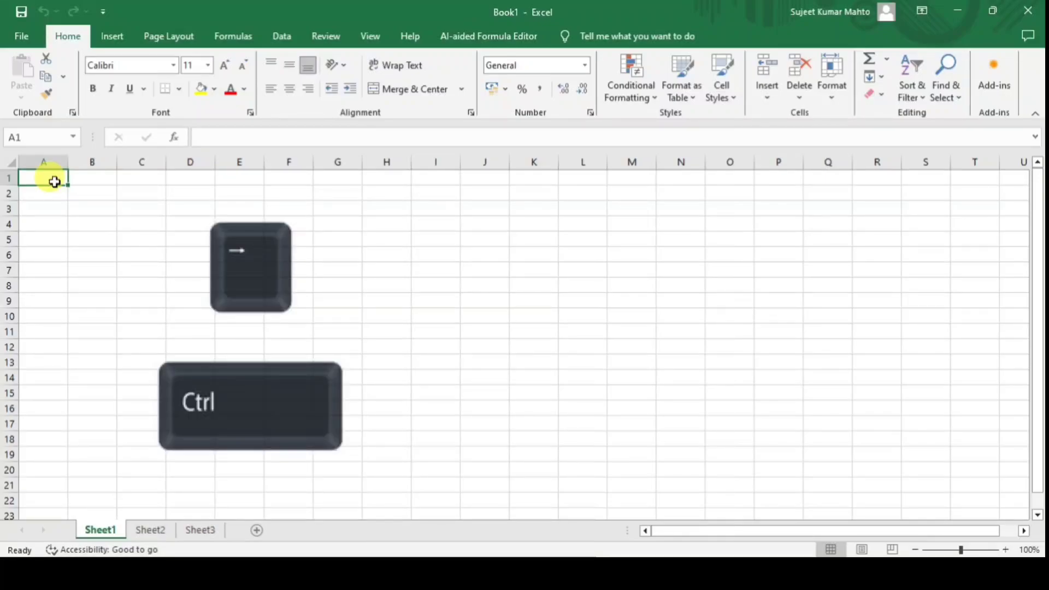
Enter =COLUMN(XFD8) in XFD1 to show 16384, then jump back to column A.
key("ctrl+Right")
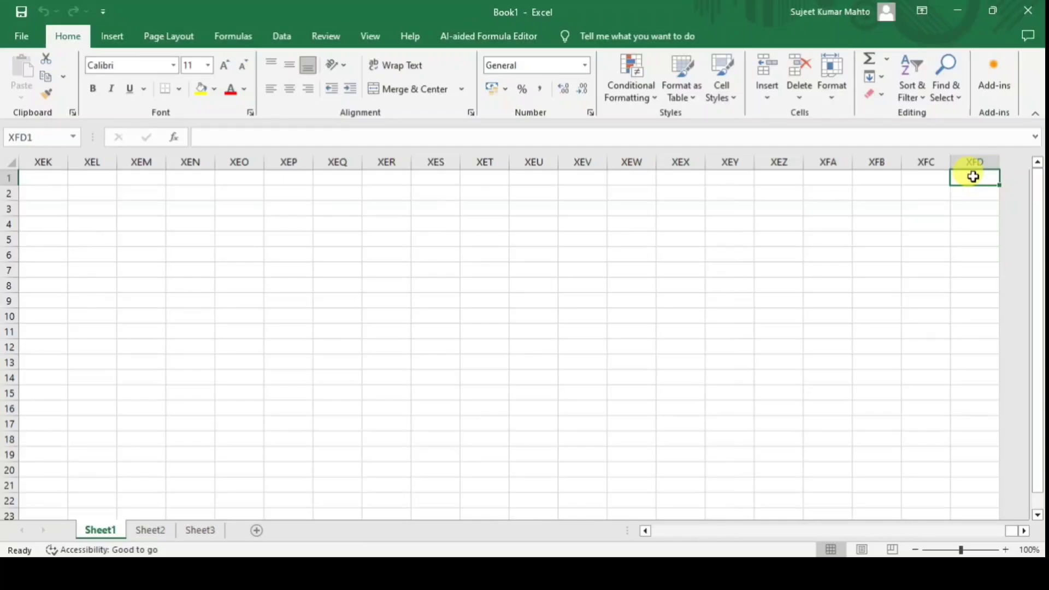
type("=column")
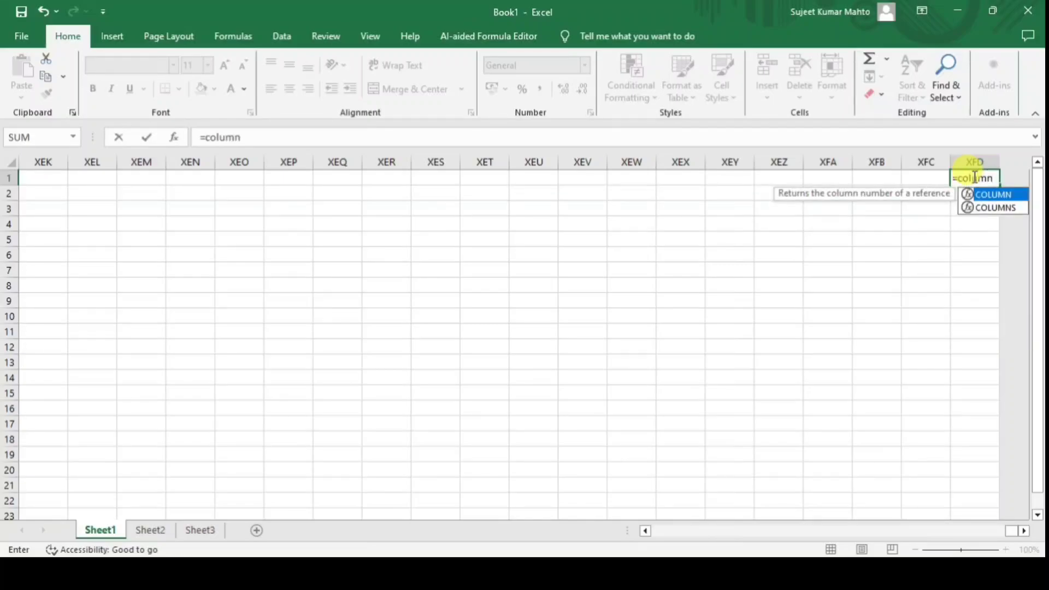
key("Tab")
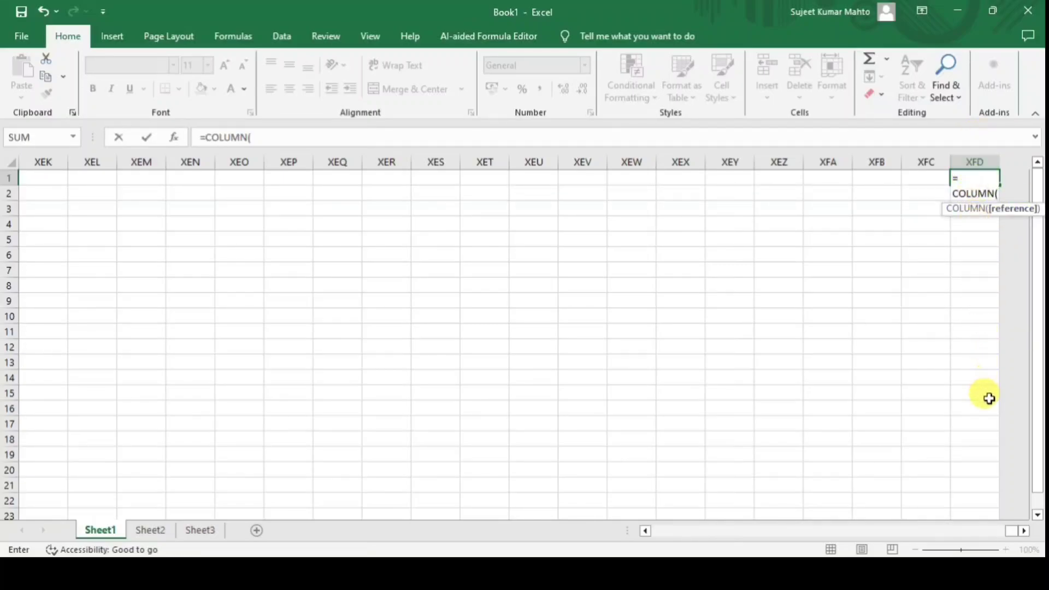
left_click(972, 282)
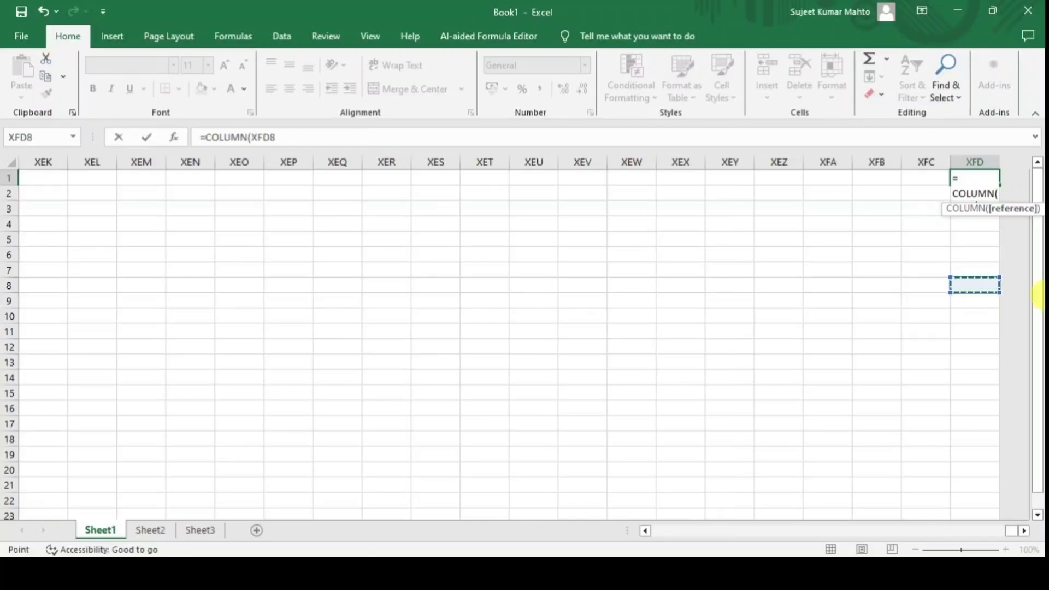
type(")")
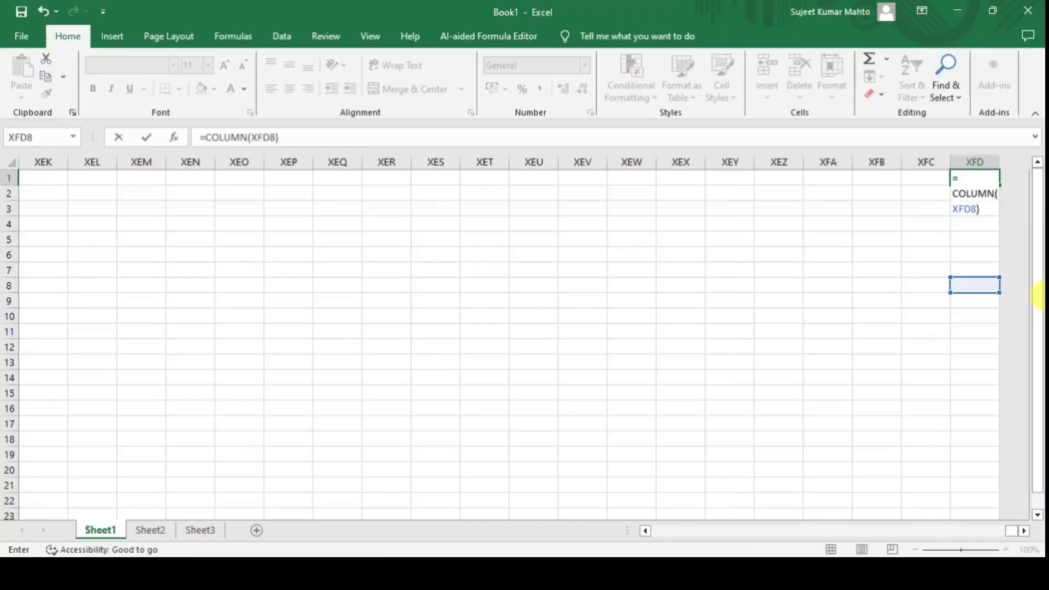
key("Return")
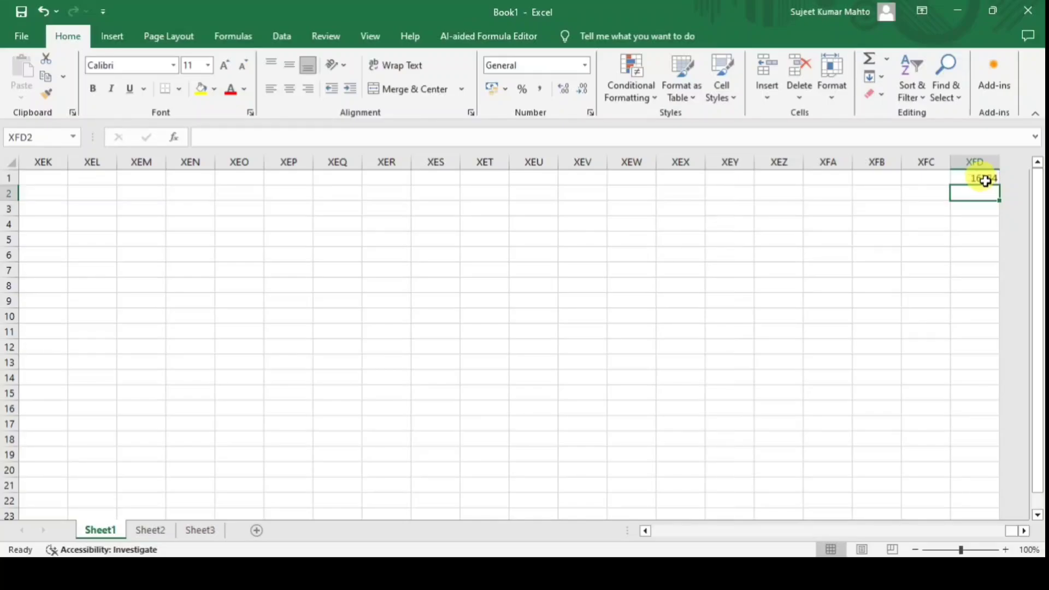
left_click(985, 179)
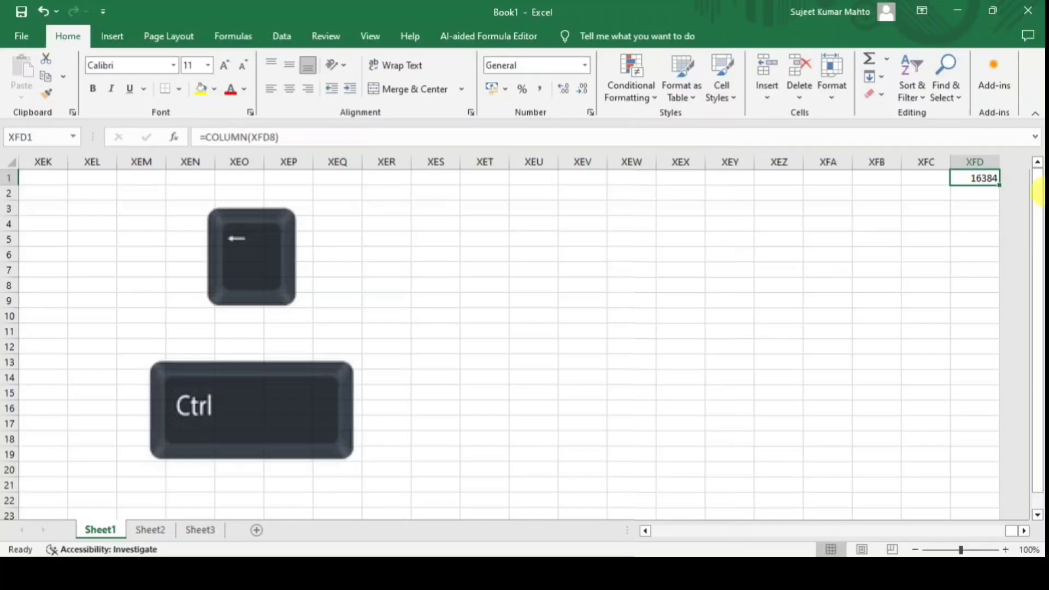
key("ctrl+Left")
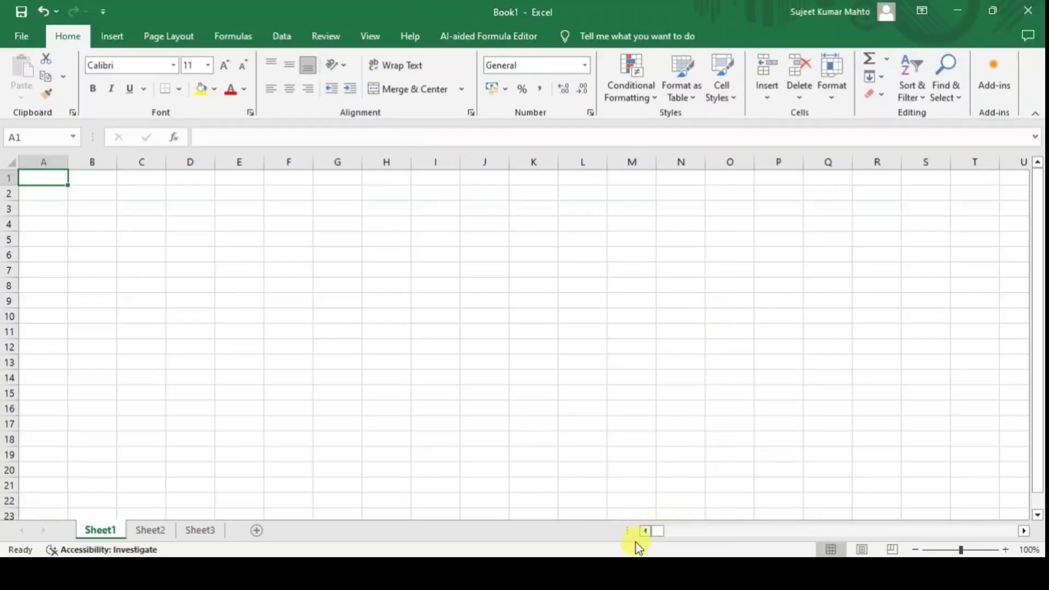
In PRACTICE SHEET.xlsx, clear the summary results in I3:M6.
mouse_move(615, 573)
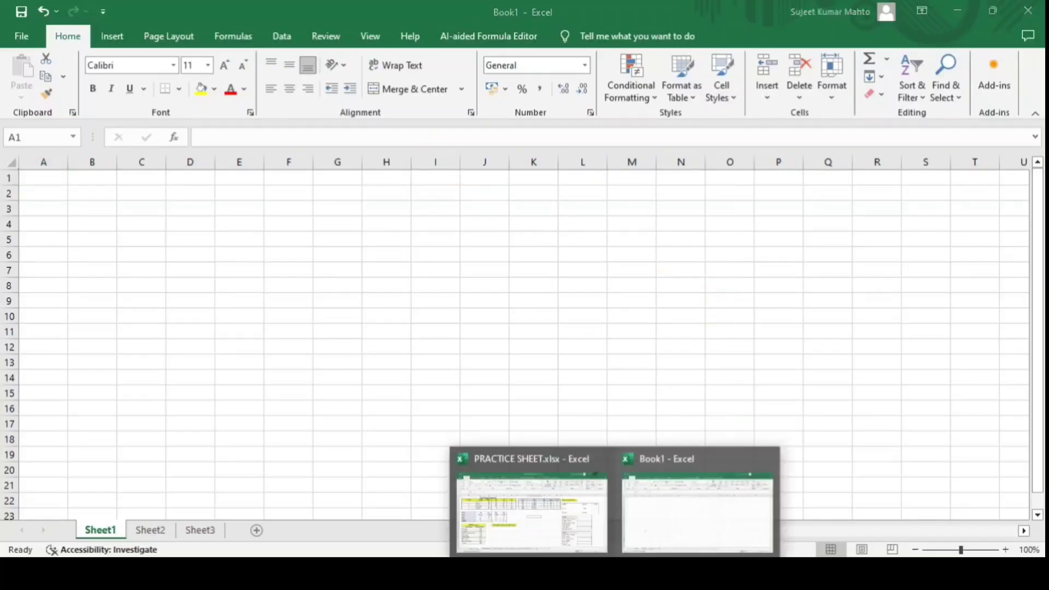
left_click(552, 508)
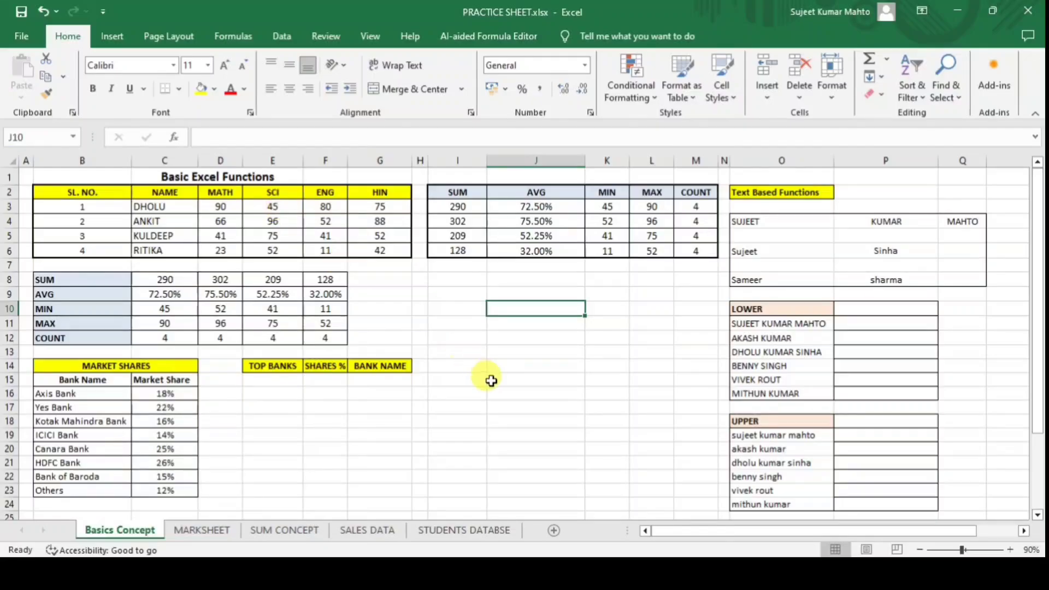
left_click(491, 381)
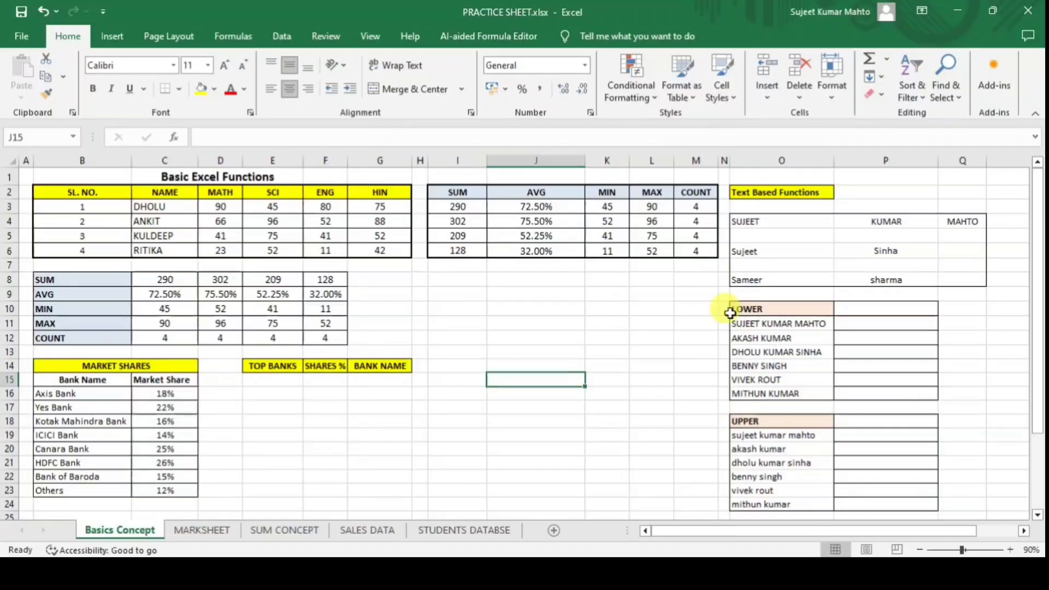
left_click(547, 304)
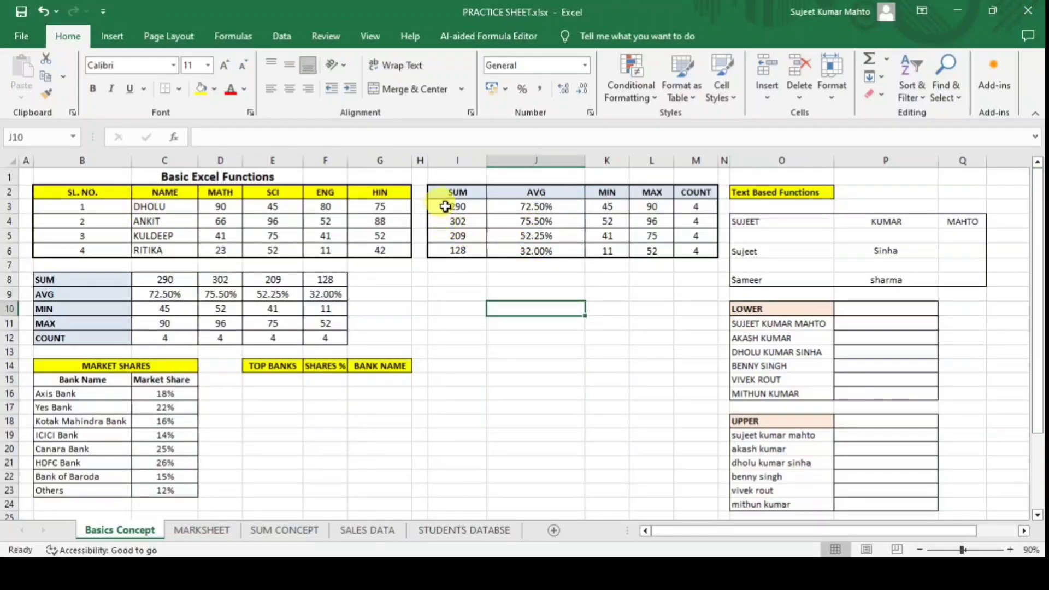
left_click_drag(444, 205, 691, 254)
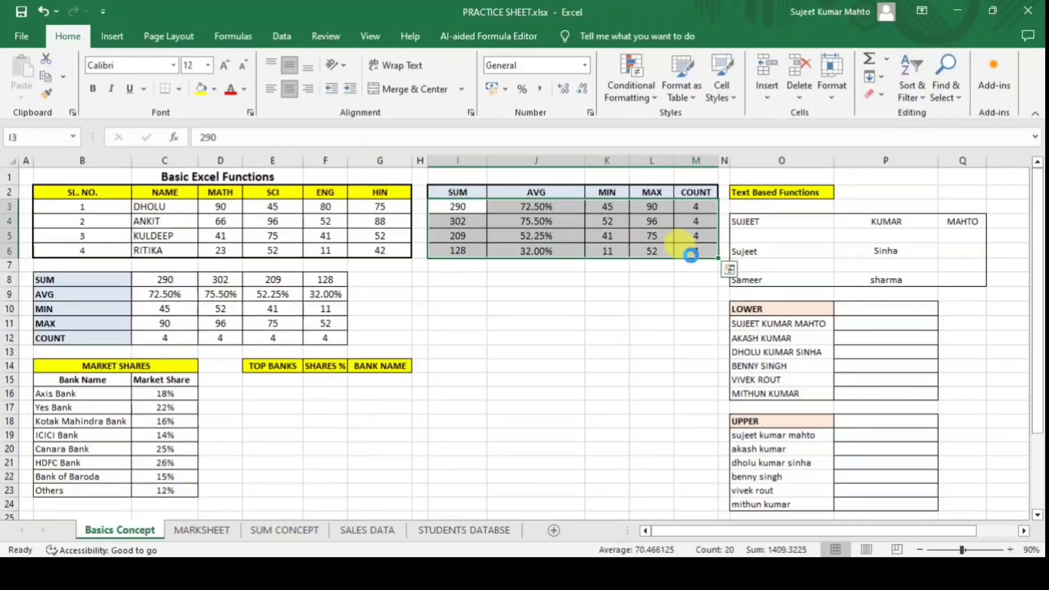
key("Delete")
Clear the totals block C8:F12 and select the first cell under SUM.
left_click_drag(158, 280, 327, 341)
key("Delete")
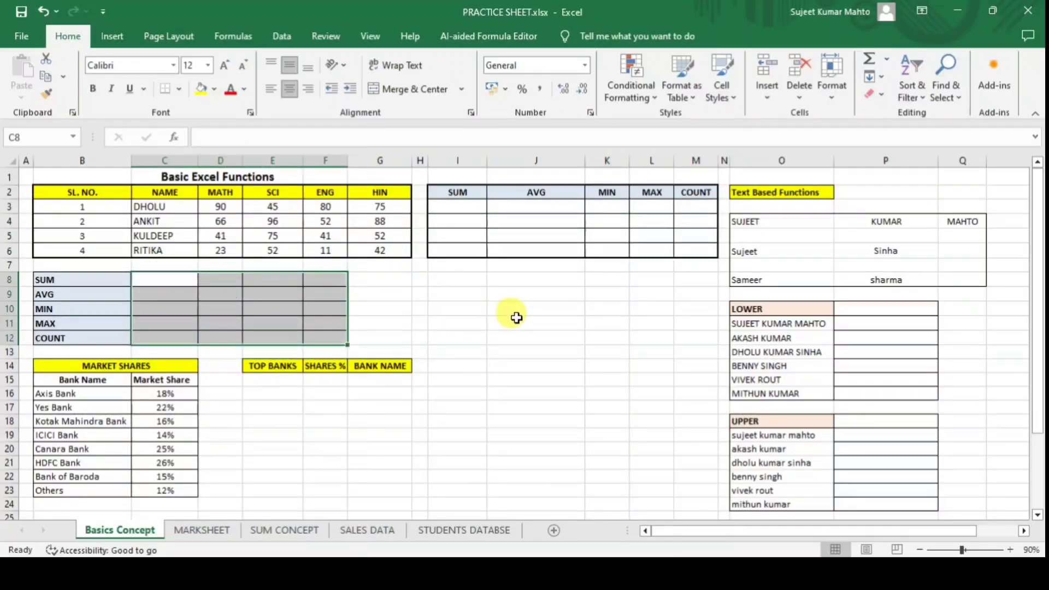
left_click(516, 319)
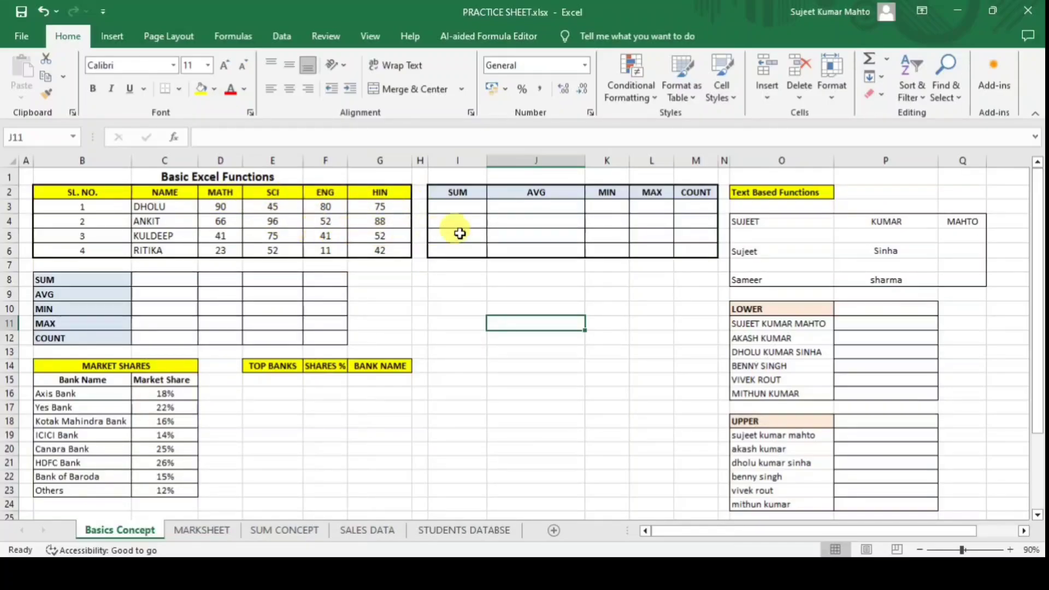
left_click(455, 209)
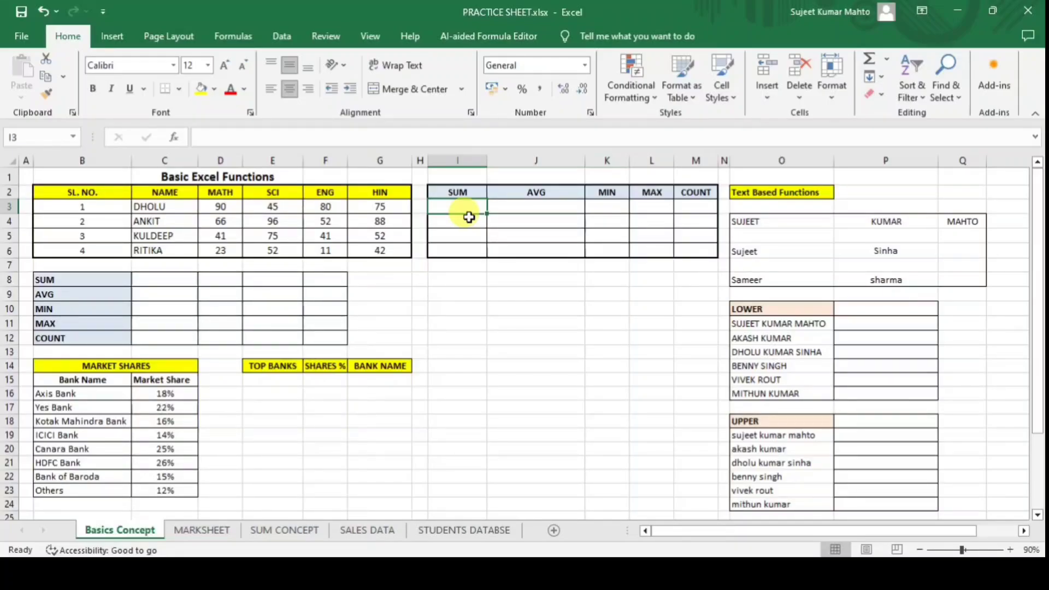
Enter the hard-coded total =90+45+80+75 in I3, change the SCI mark to 96, then clear I3.
type("=")
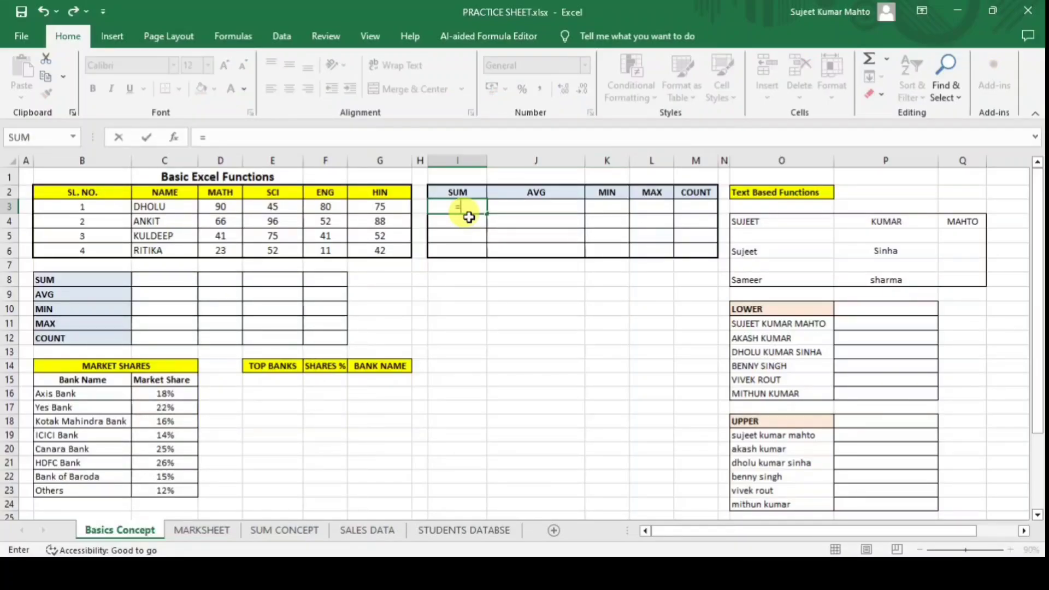
type("90")
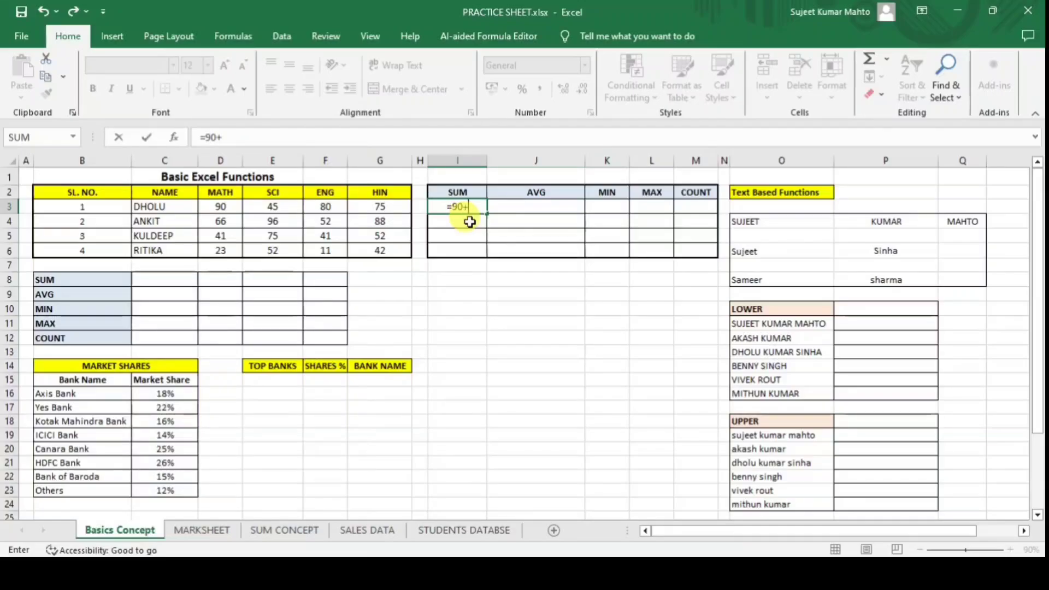
type("+45+")
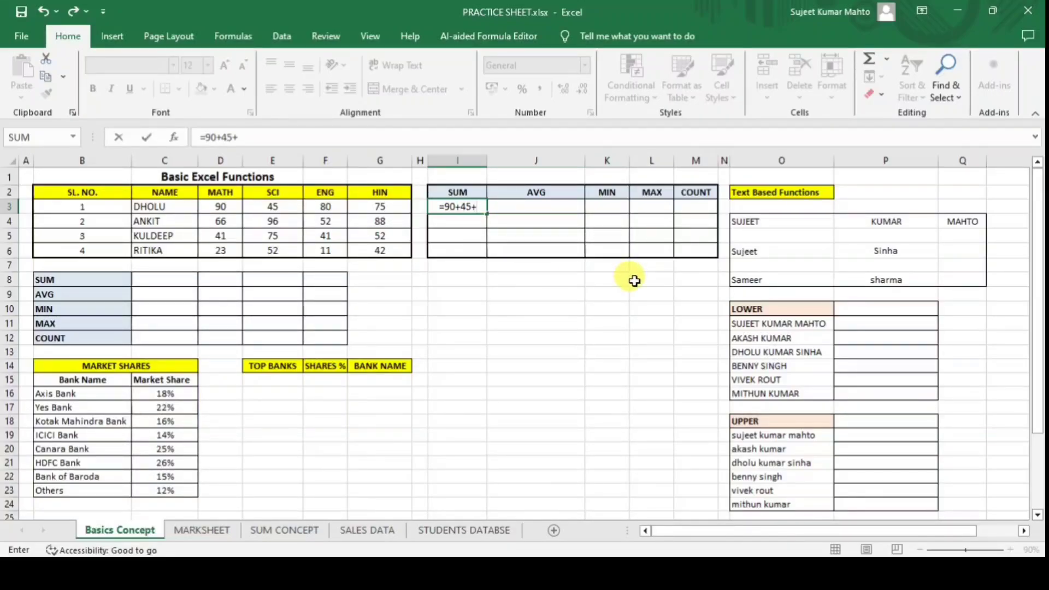
type("80+75")
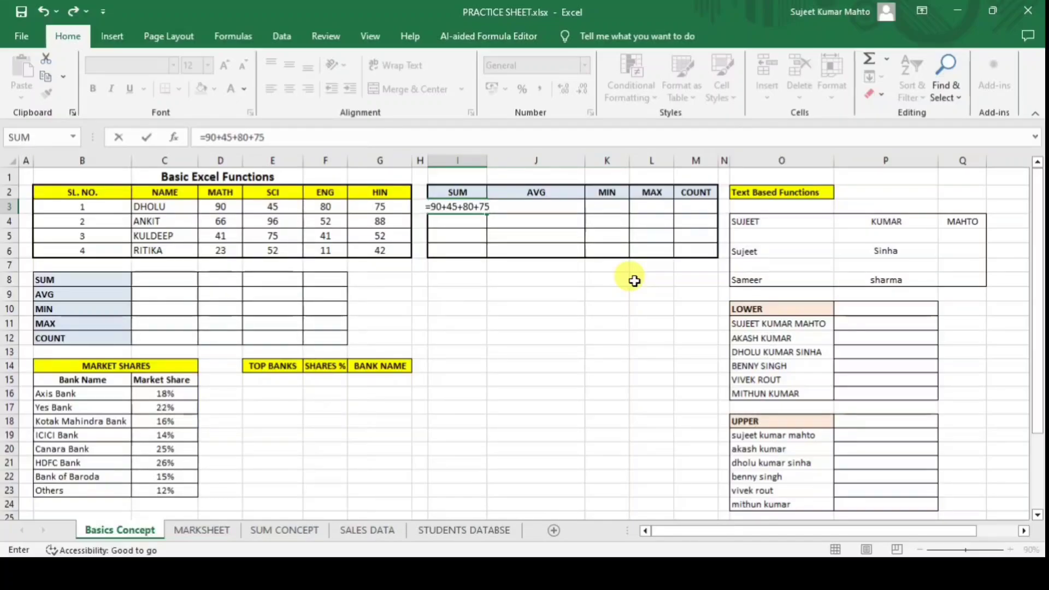
key("Return")
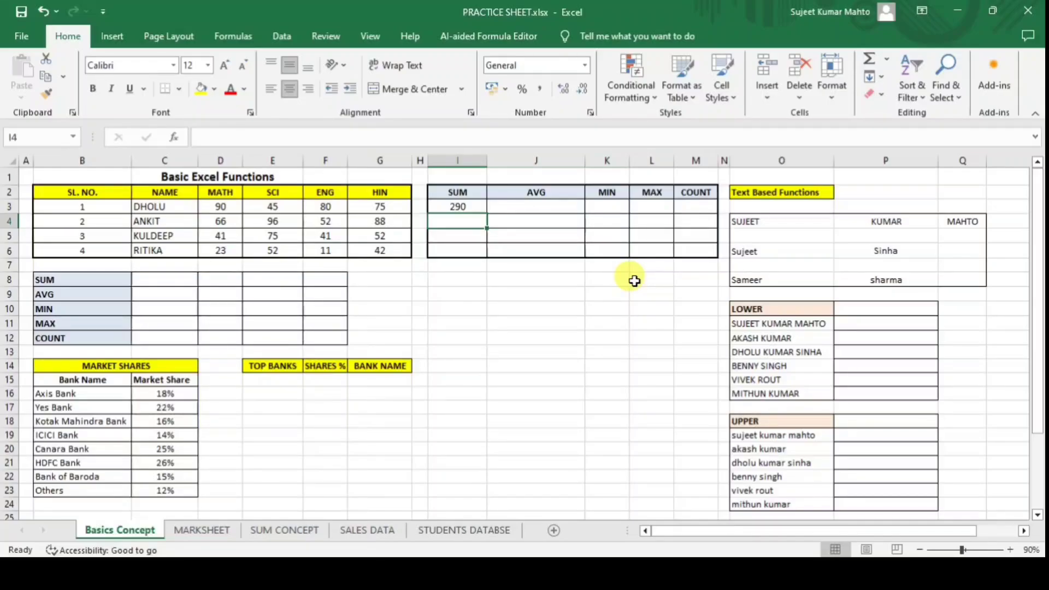
left_click(273, 211)
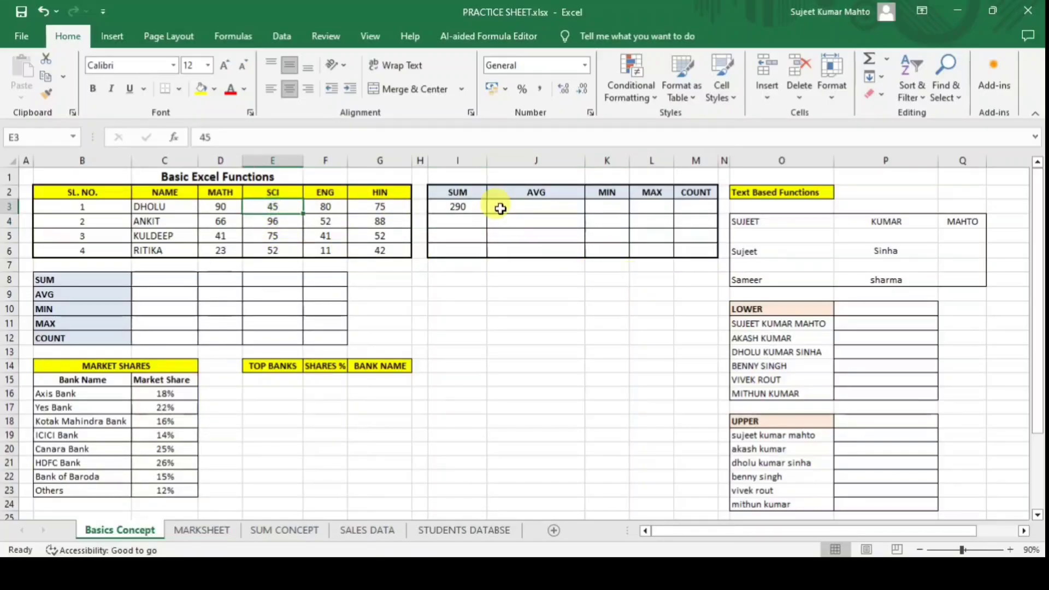
type("96")
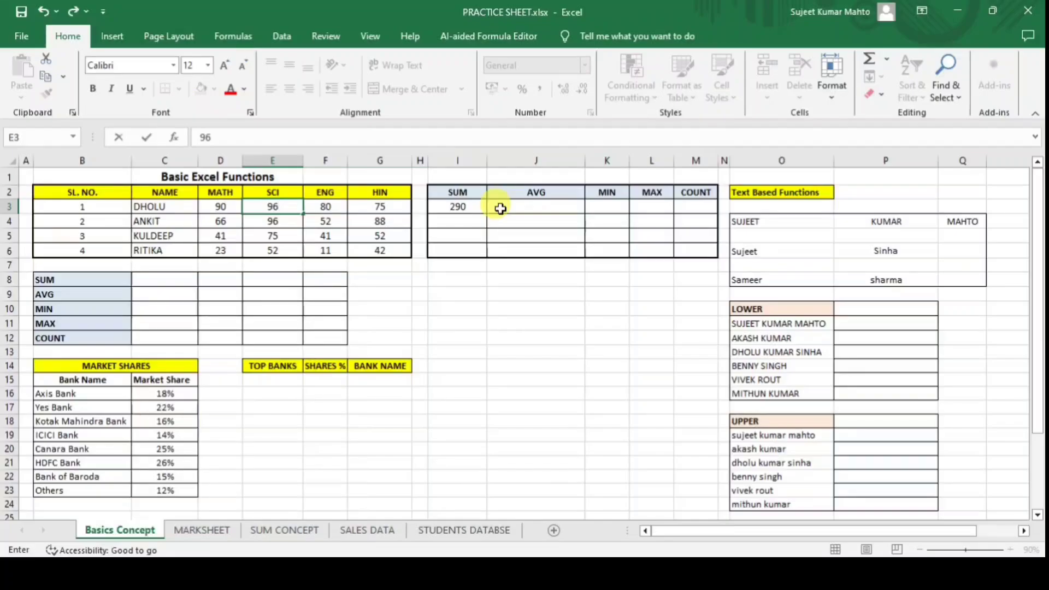
key("Return")
left_click(479, 208)
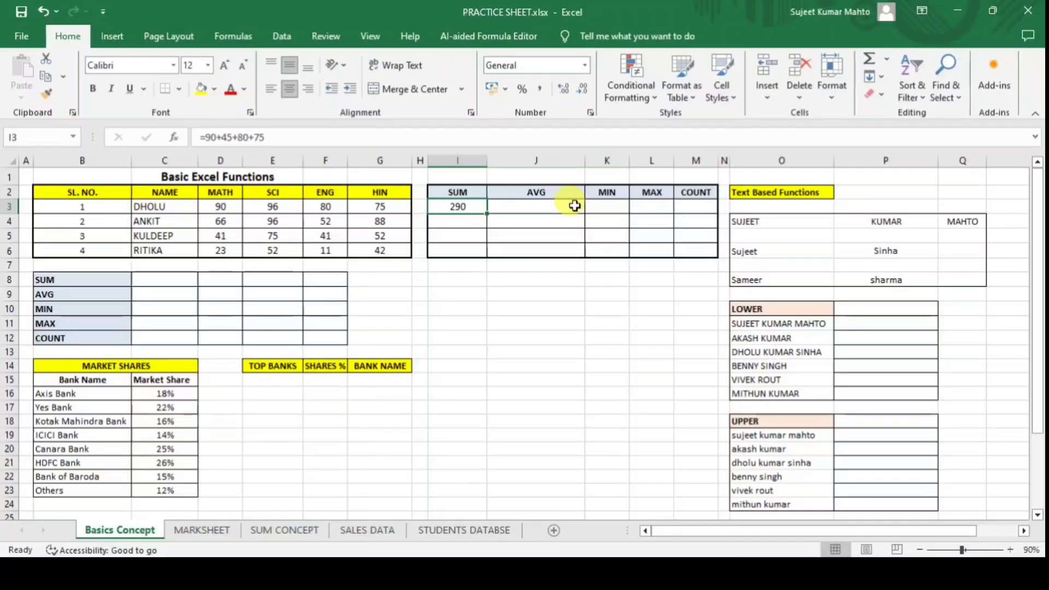
key("Delete")
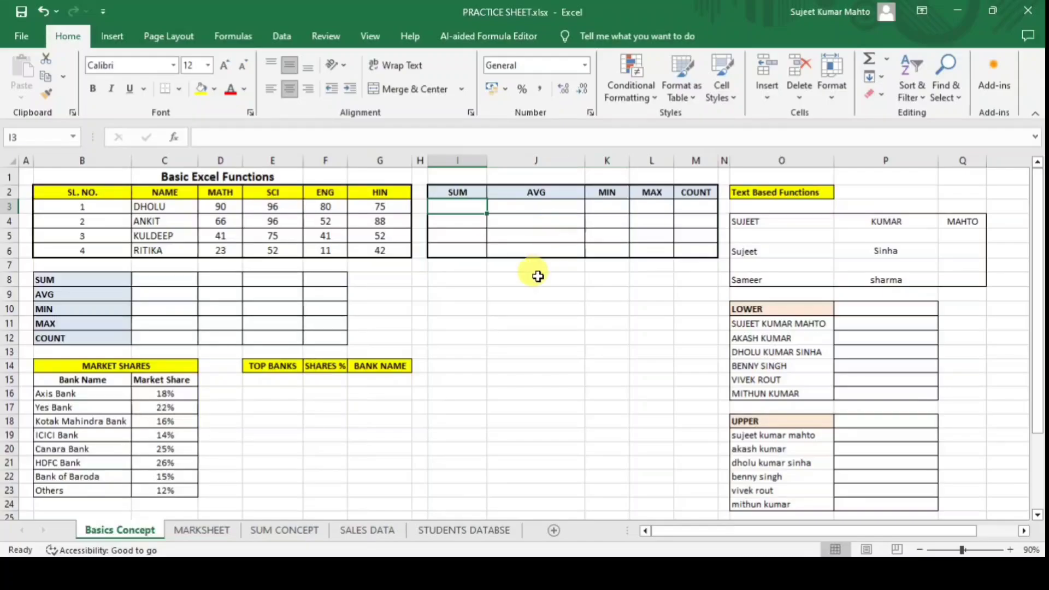
left_click(460, 279)
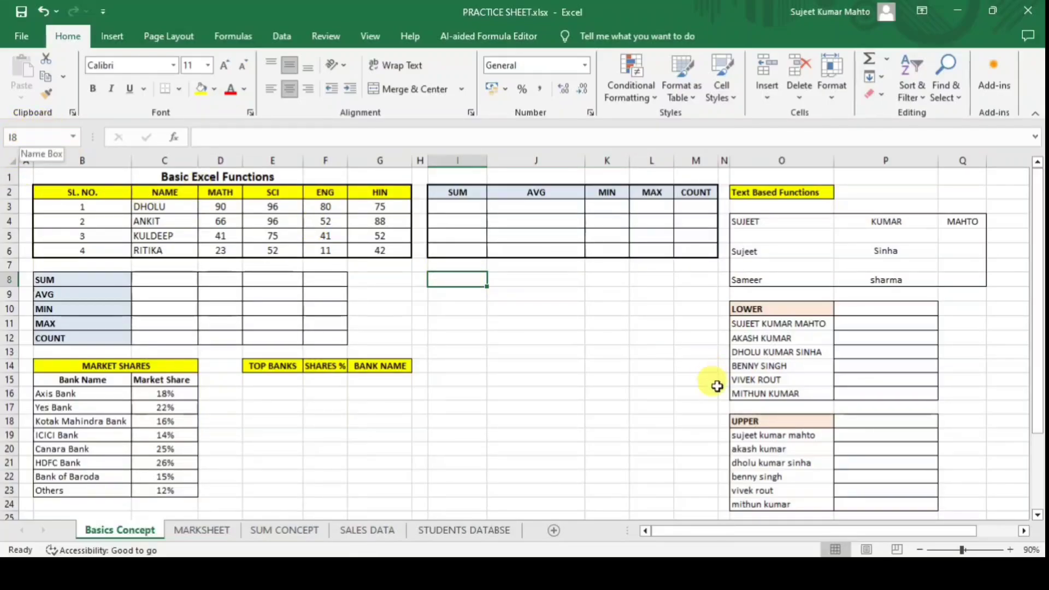
left_click(541, 307)
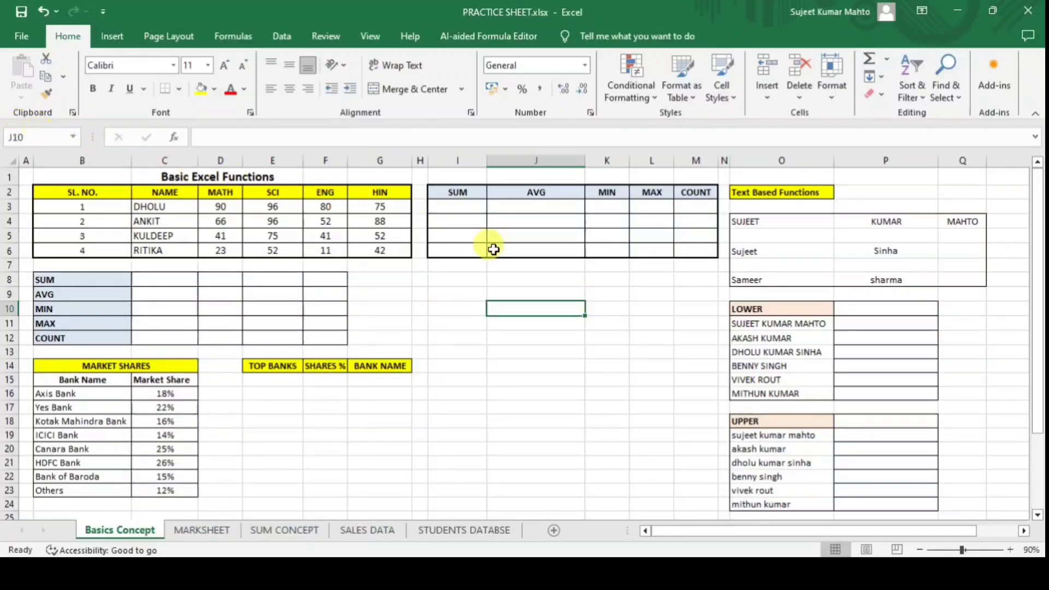
left_click(625, 367)
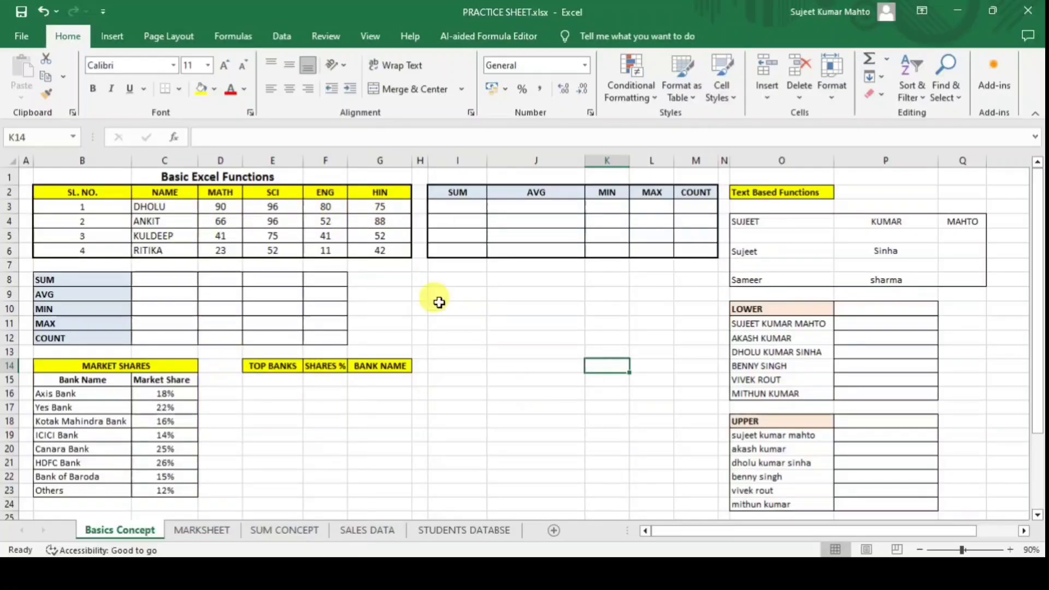
Enter =D3+E3+F3+G3 in I3 and change the first SCI mark to 85, updating it to 330.
left_click(452, 207)
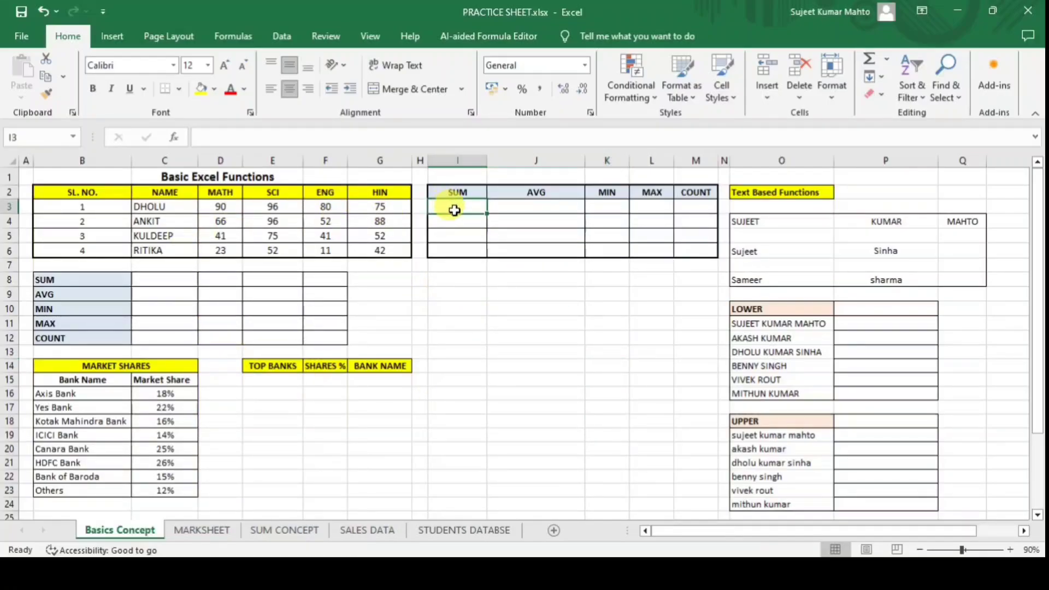
type("=")
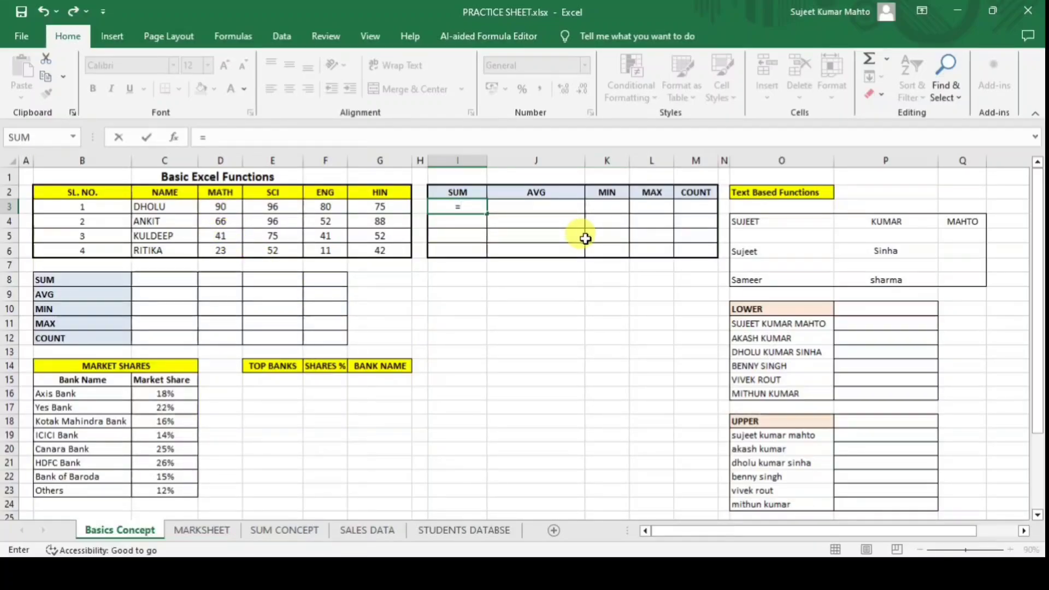
type("D3+")
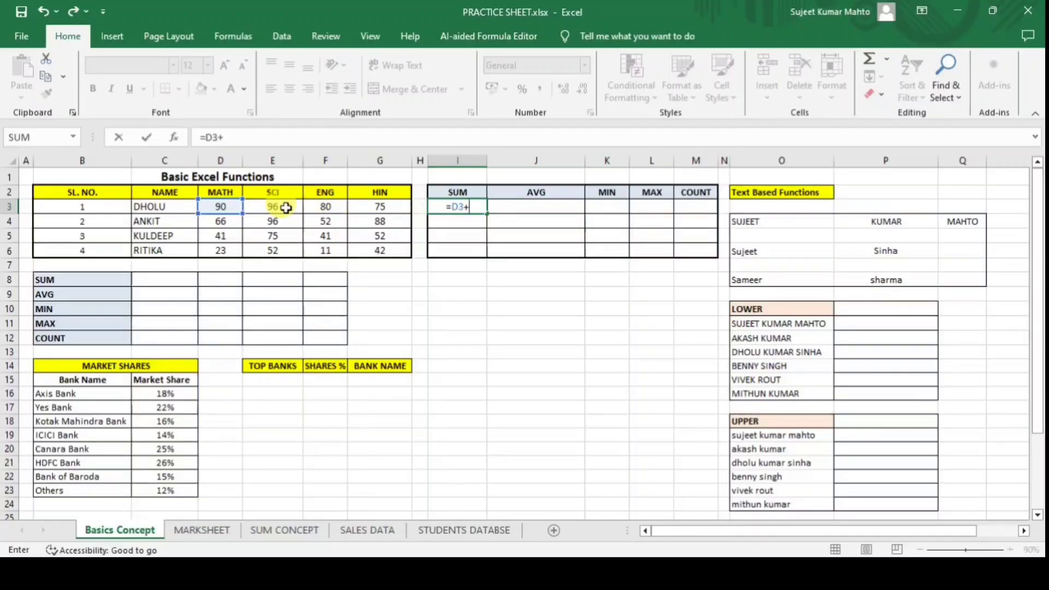
type("E3+")
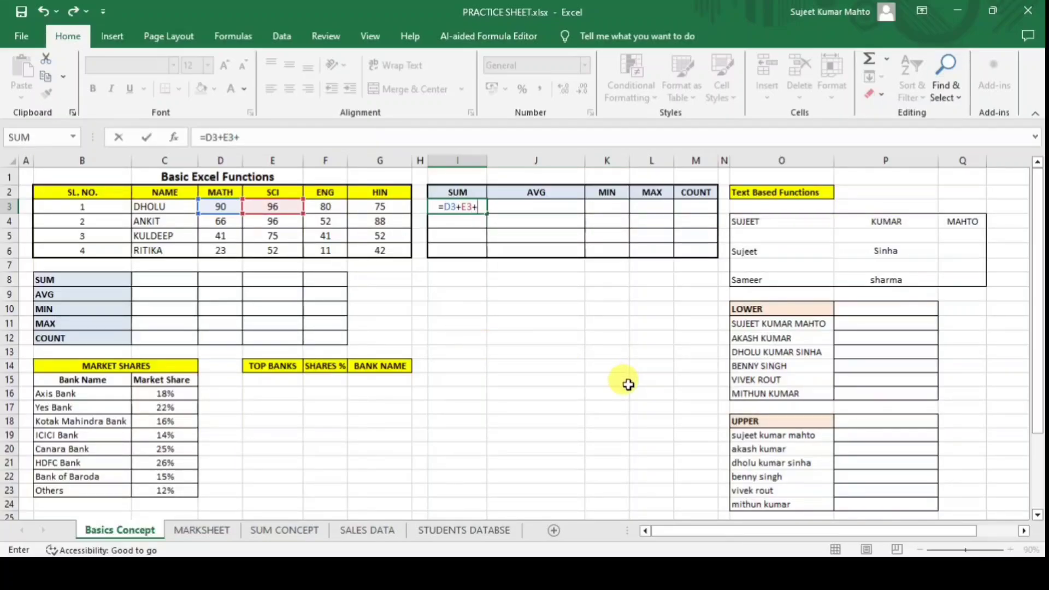
type("F3")
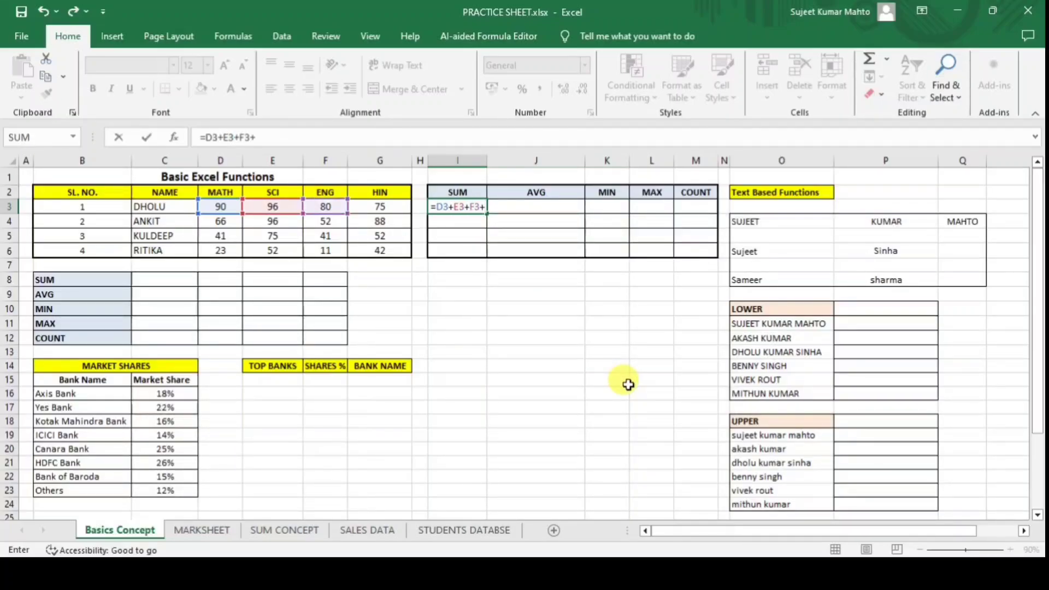
type("+G3")
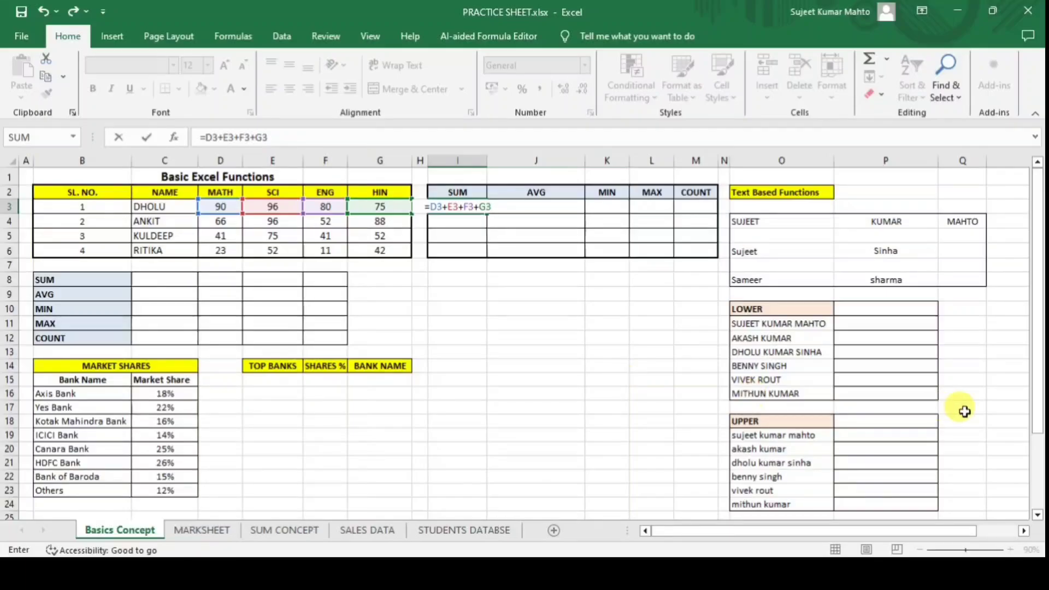
key("Return")
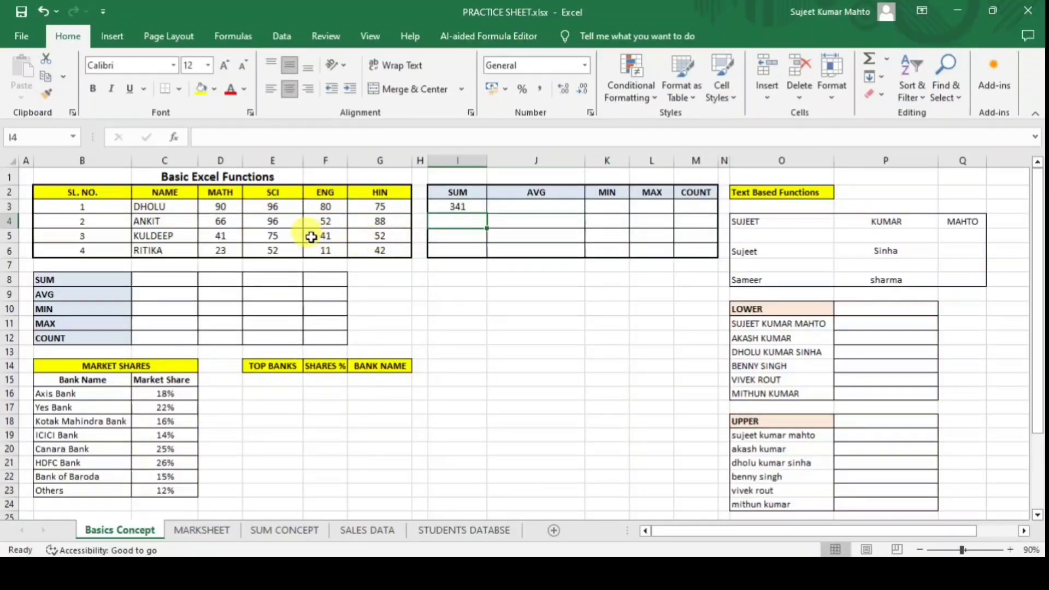
left_click(285, 206)
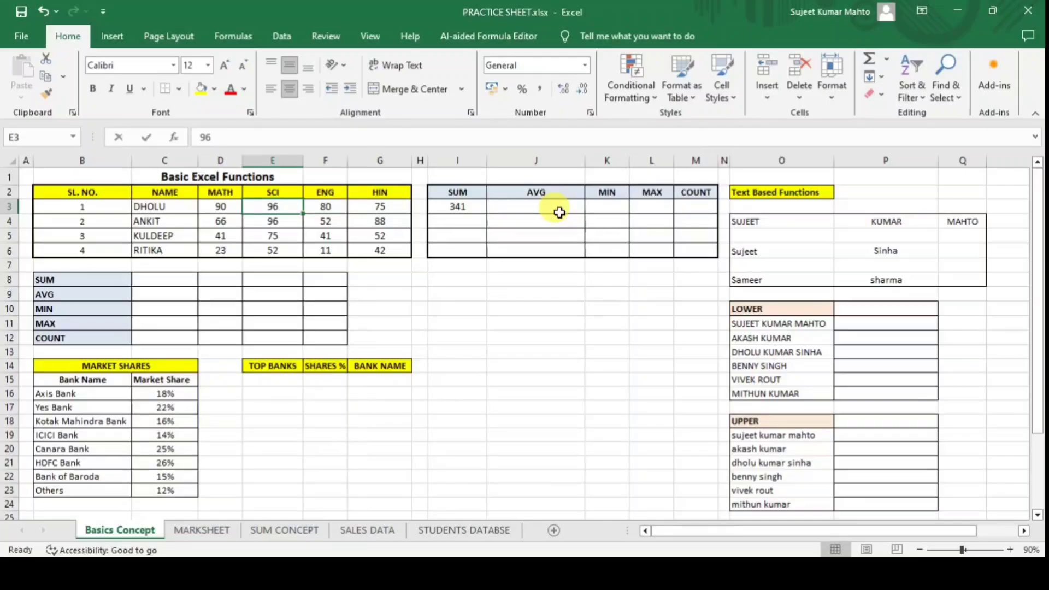
type("85")
key("Return")
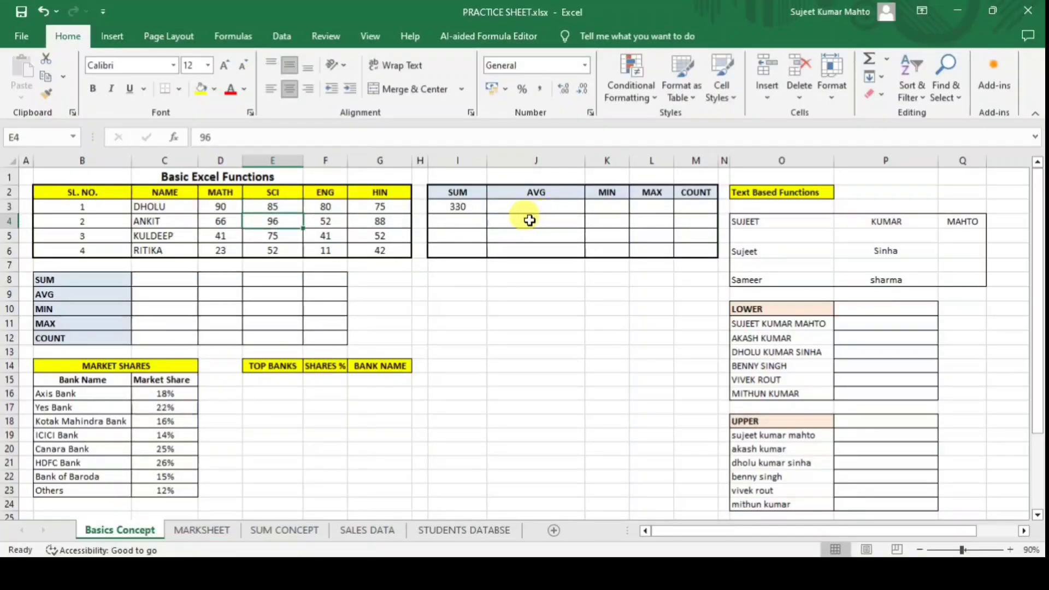
left_click(446, 206)
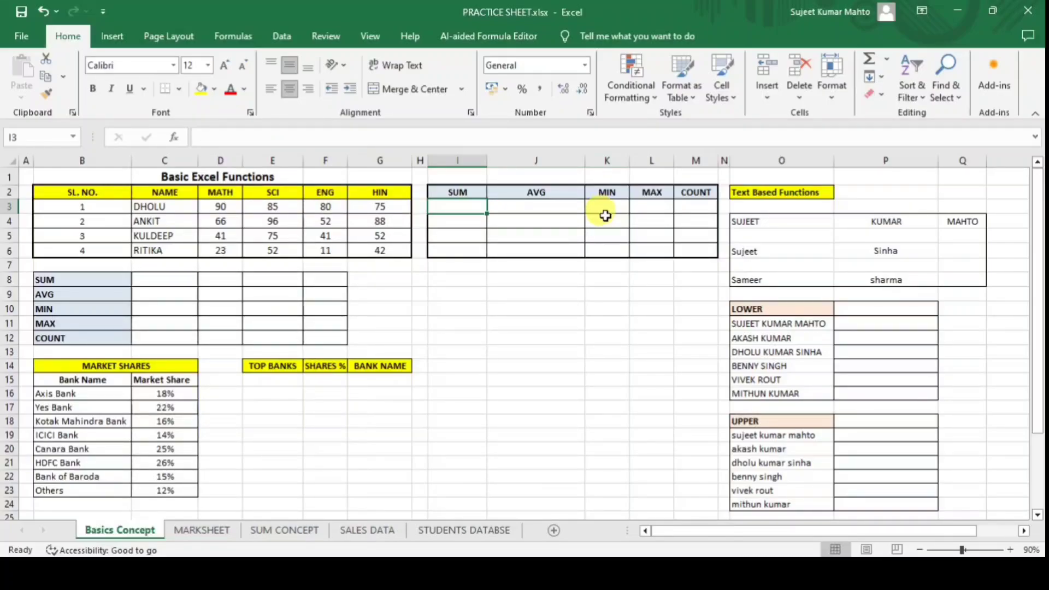
Enter =SUM(D3:G3) in I3 for a total of 330.
type("=")
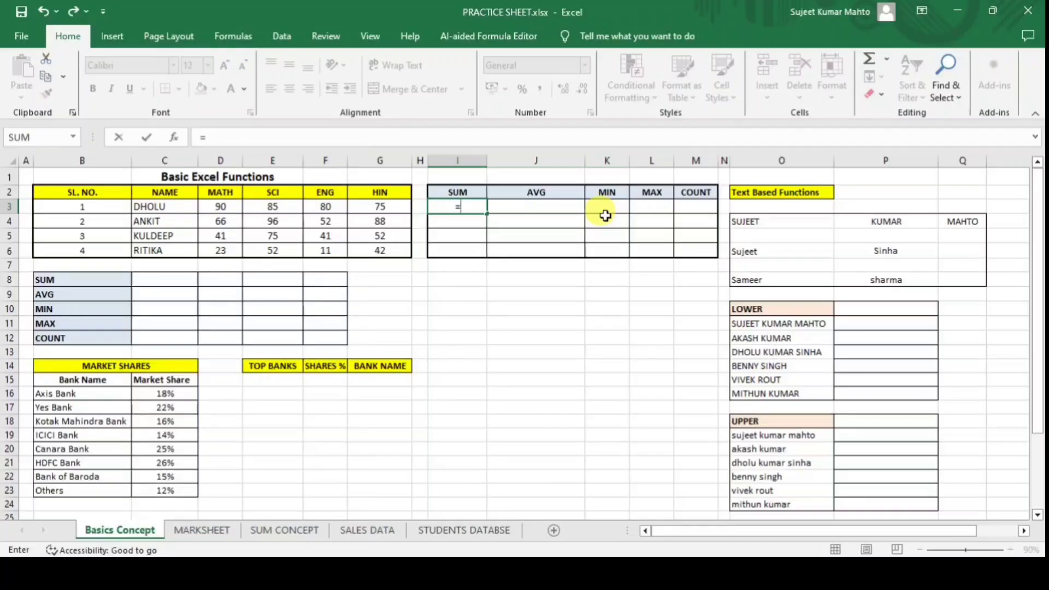
type("SUM")
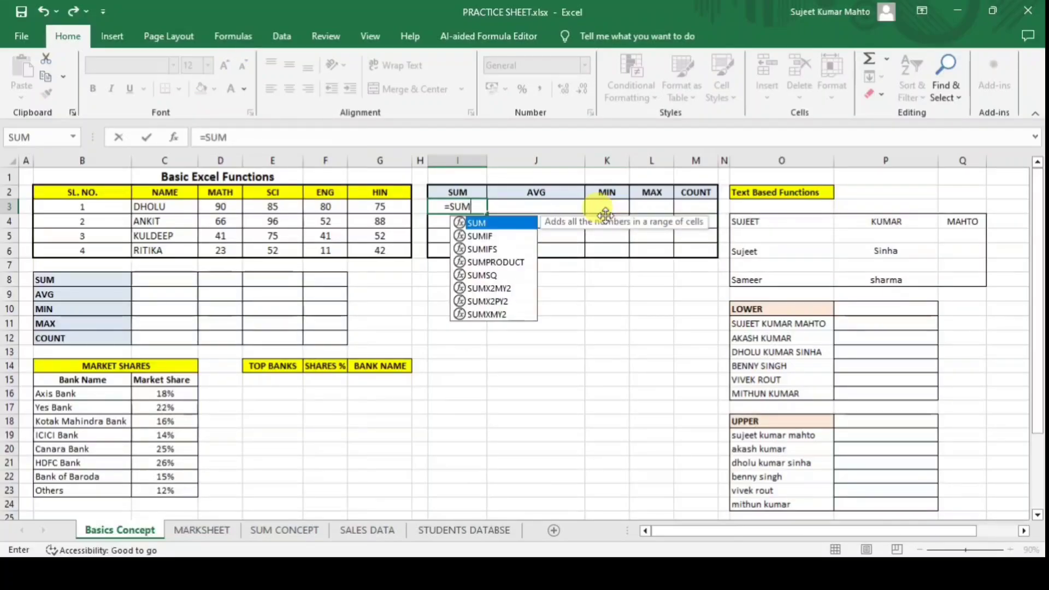
type("(")
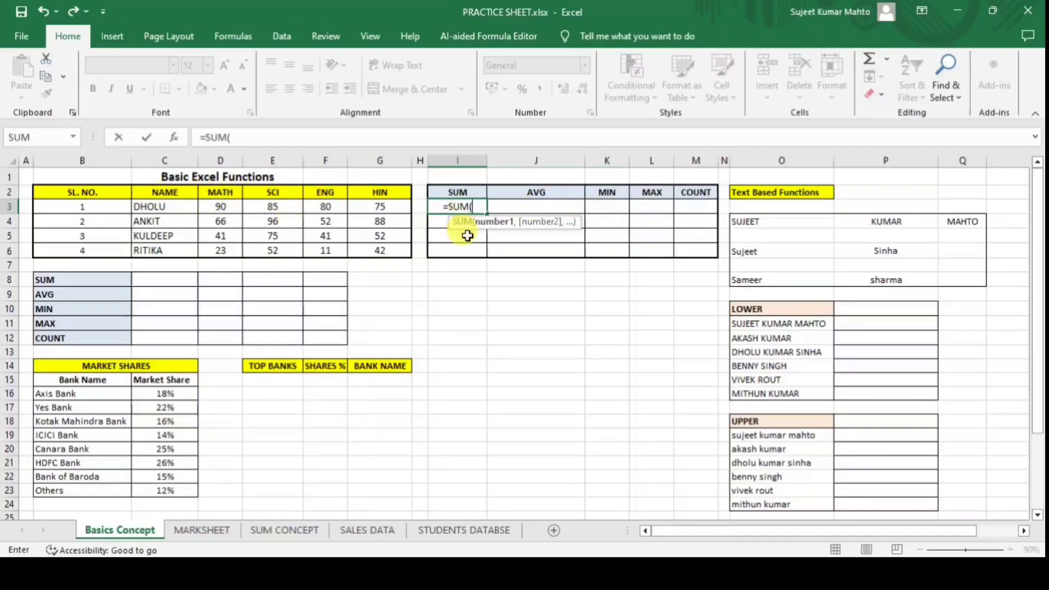
type("D3")
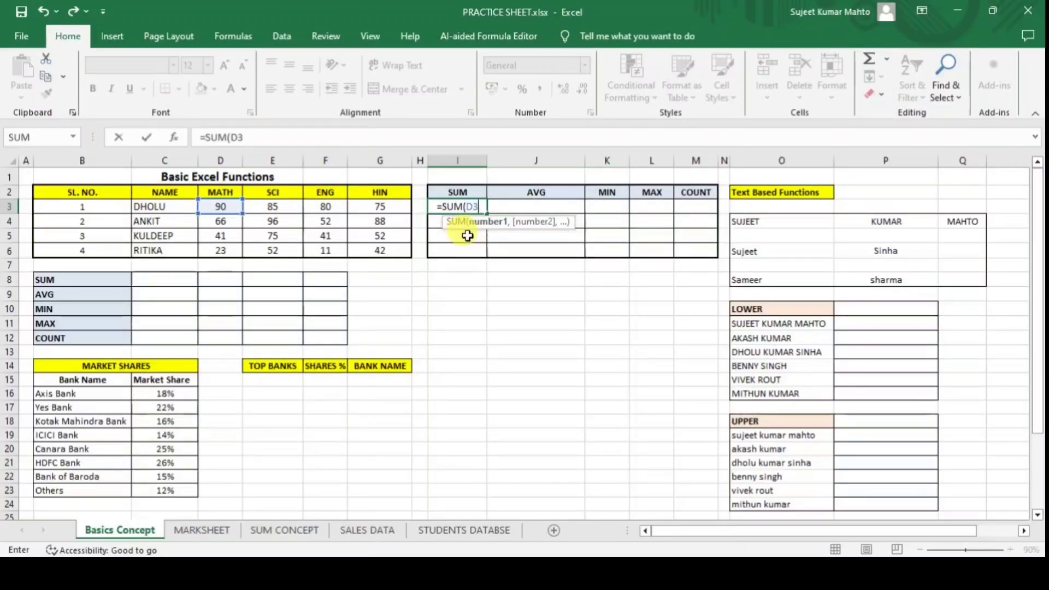
type(":")
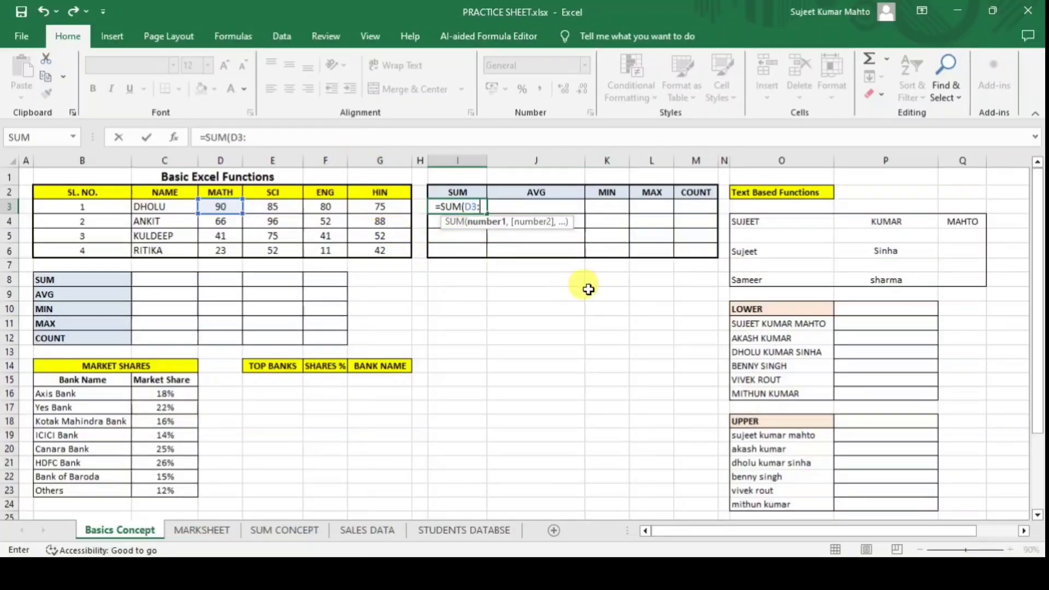
type("G3")
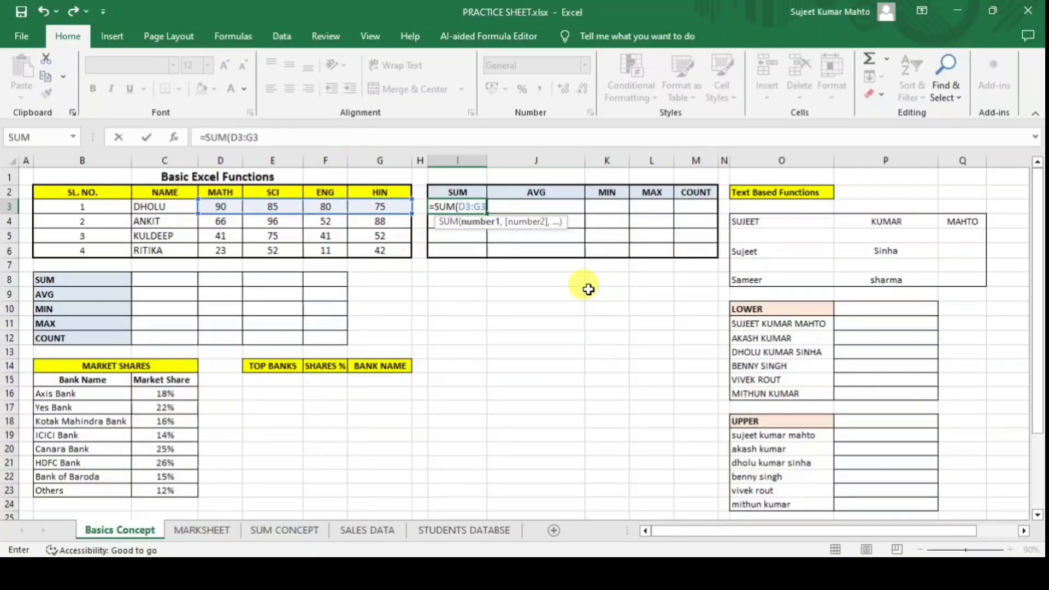
type(")")
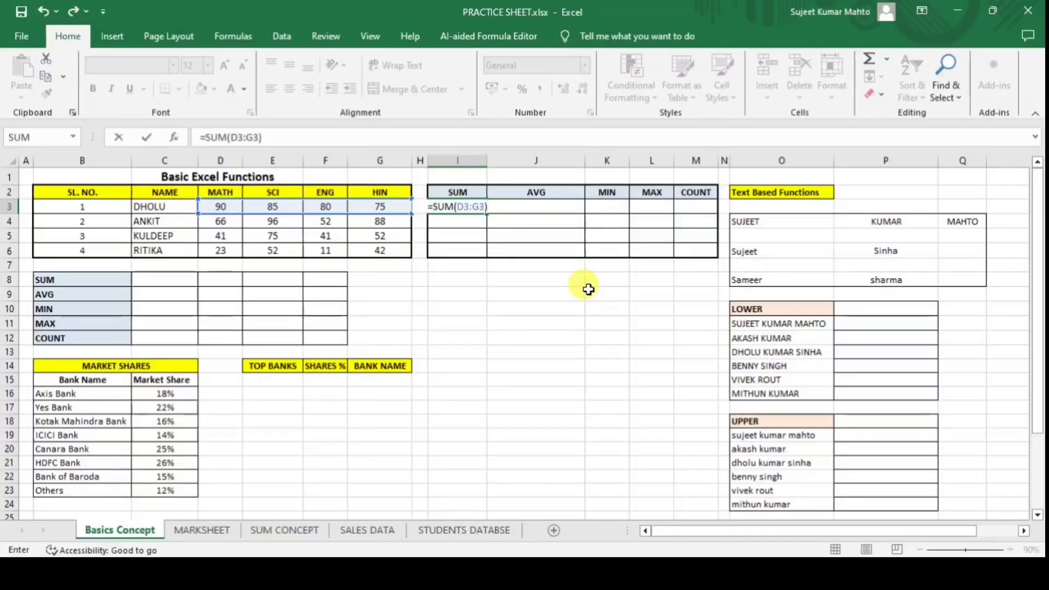
key("Return")
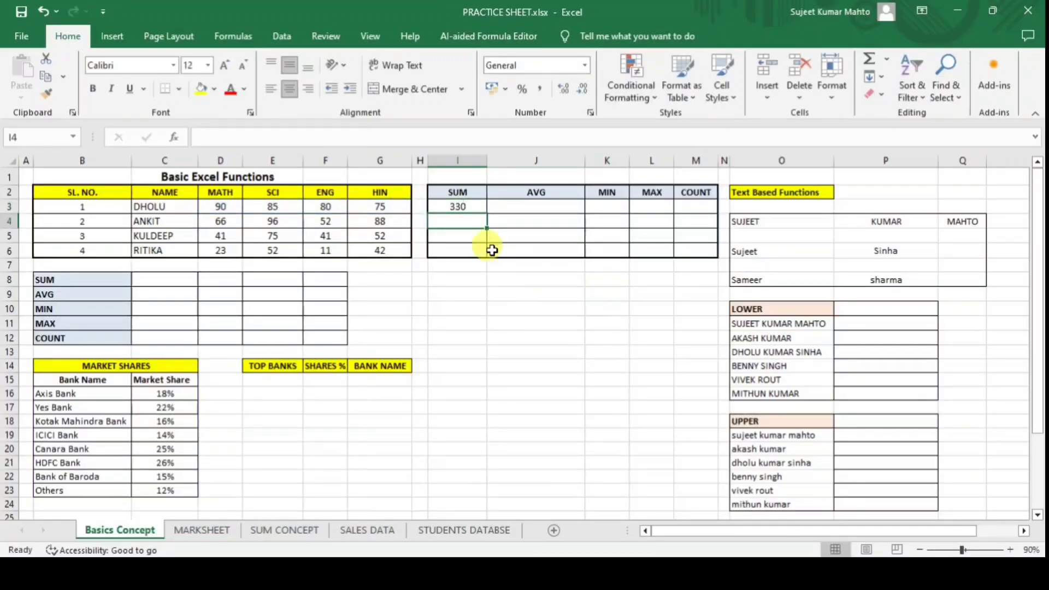
Change DHOLU's SCI score to 96, then delete the SUM formula in I3.
left_click(457, 208)
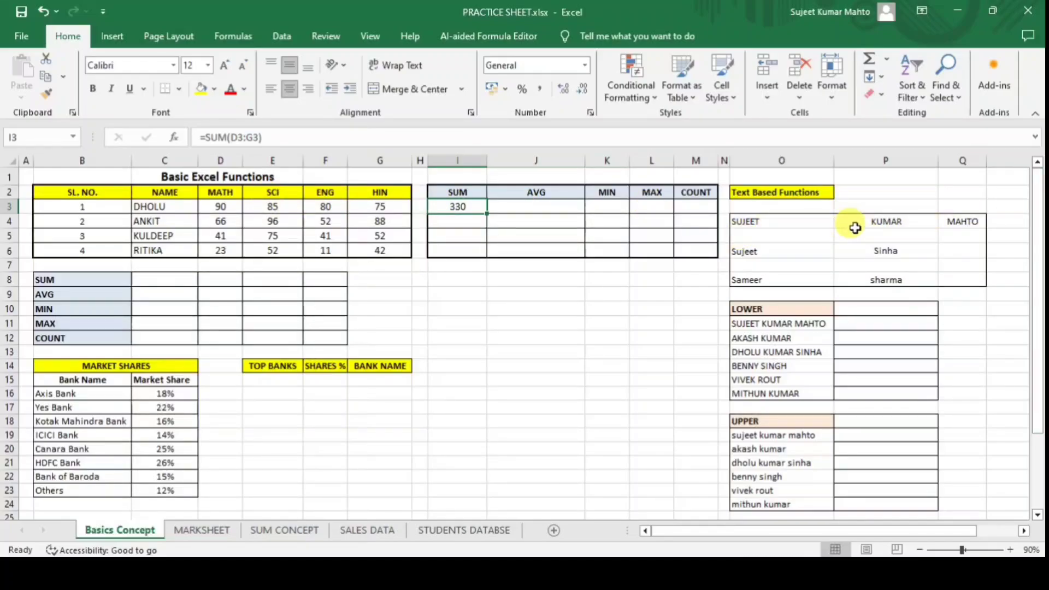
left_click(270, 208)
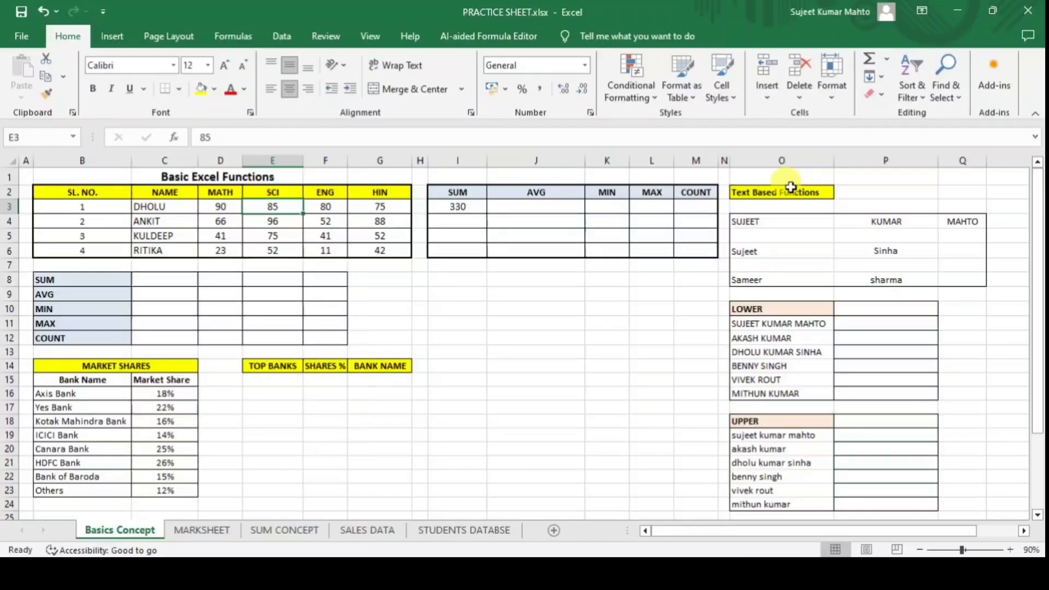
type("96")
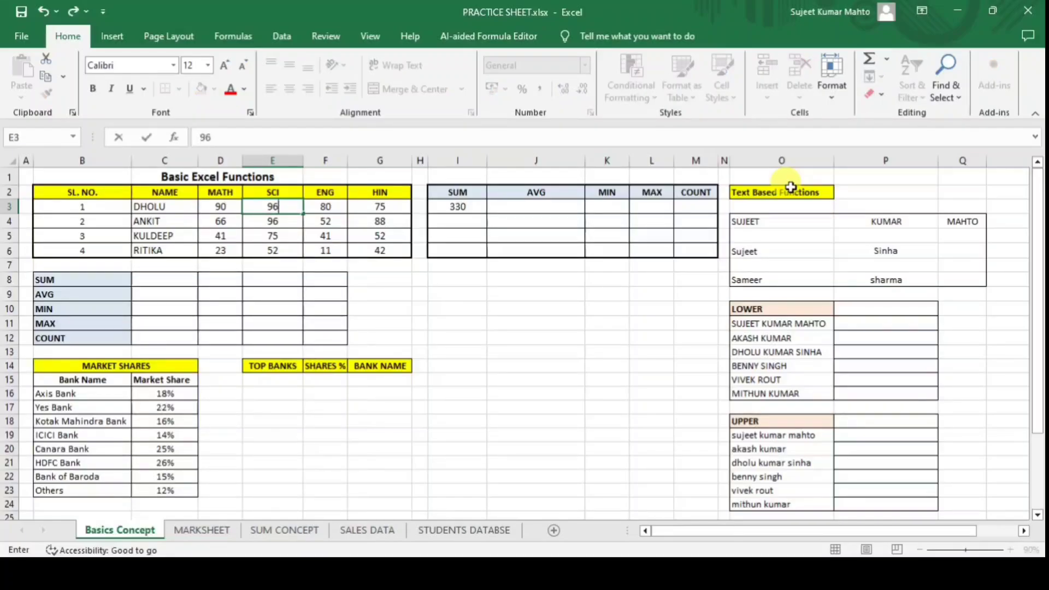
key("Return")
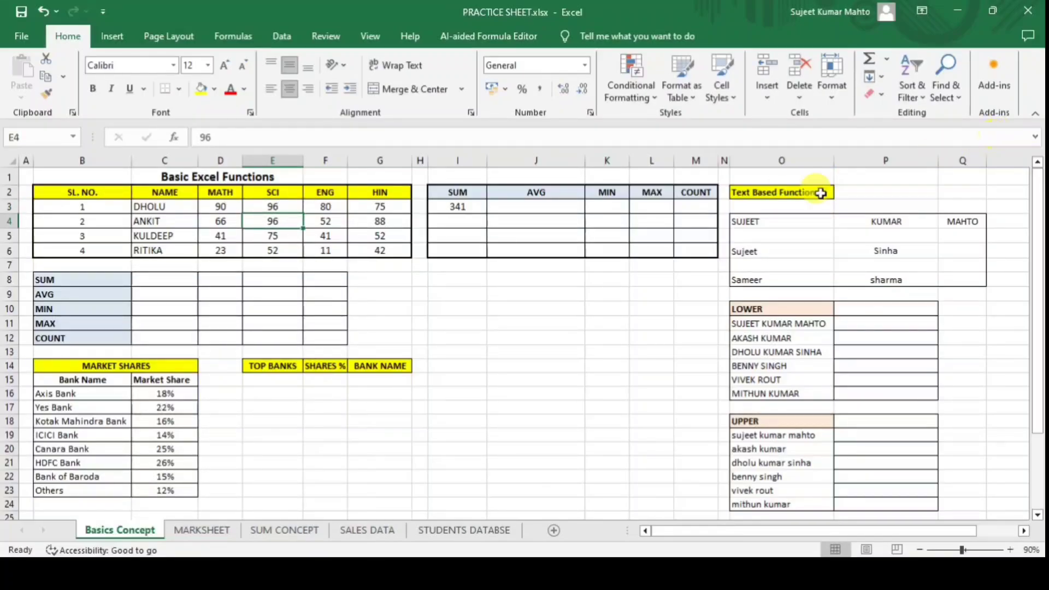
left_click(453, 206)
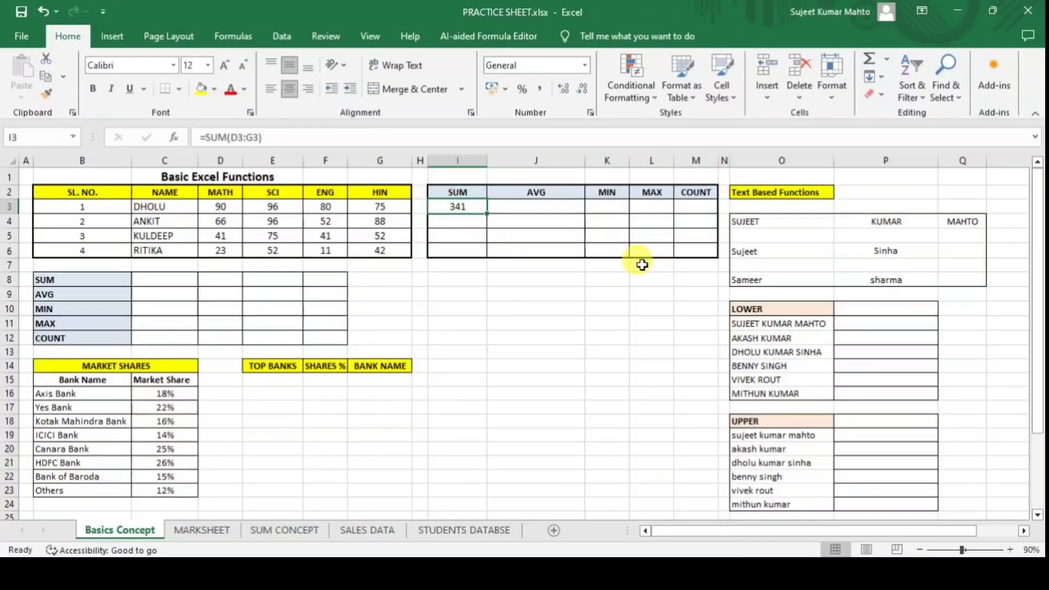
key("Delete")
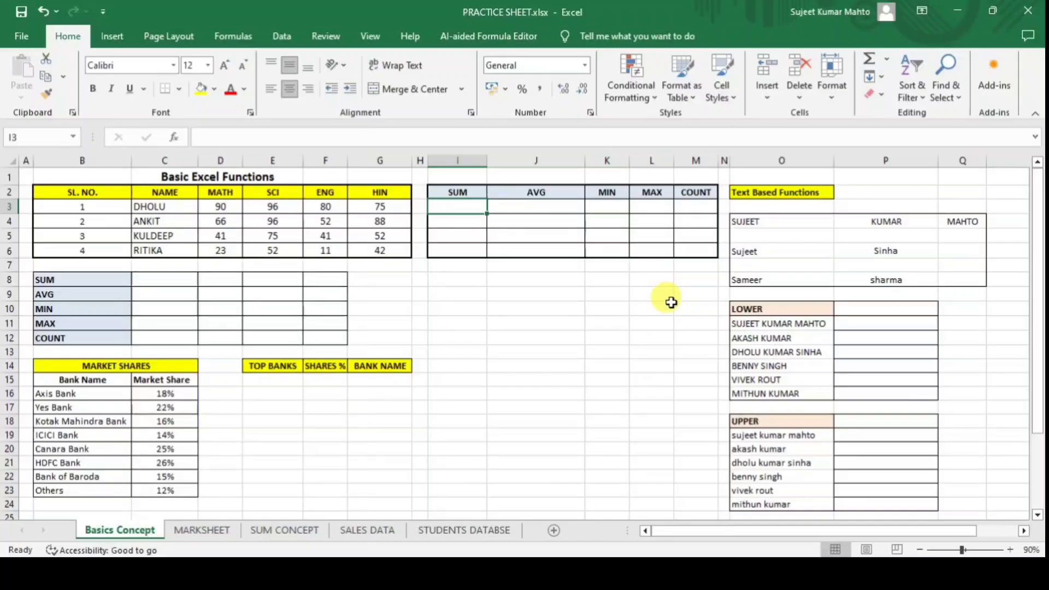
Build =SUM(D3:G3) in I3 through Function Arguments, with D3:G3 as Number1.
type("=SUM(")
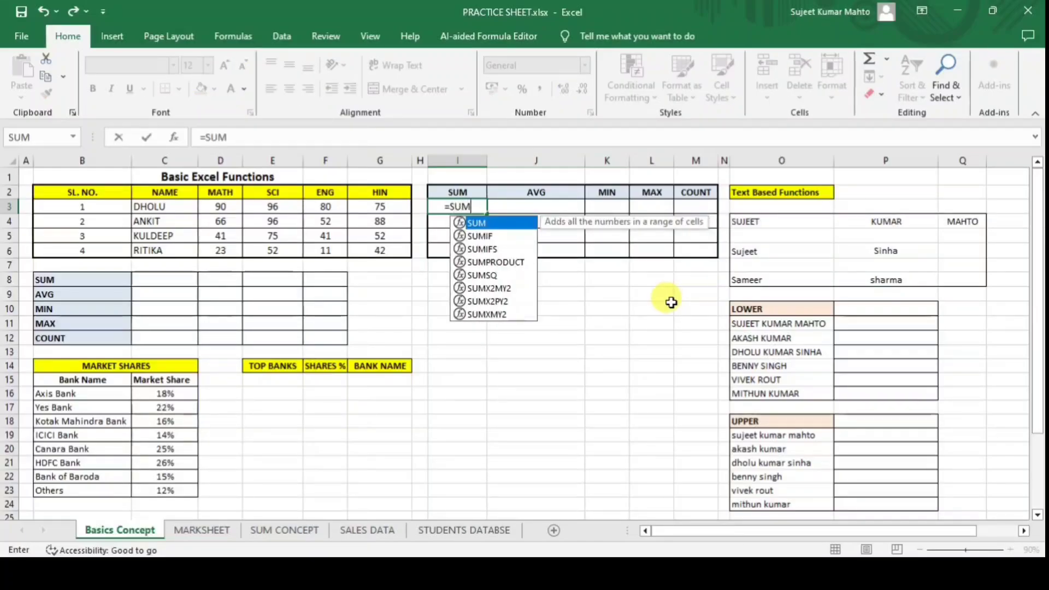
left_click(173, 137)
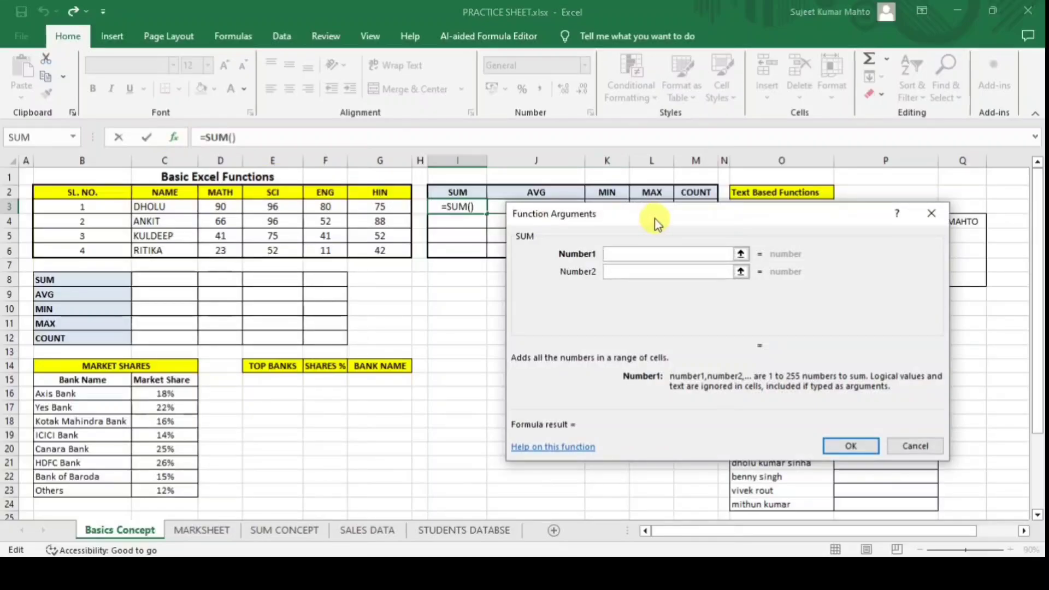
left_click_drag(653, 222, 540, 297)
left_click(549, 328)
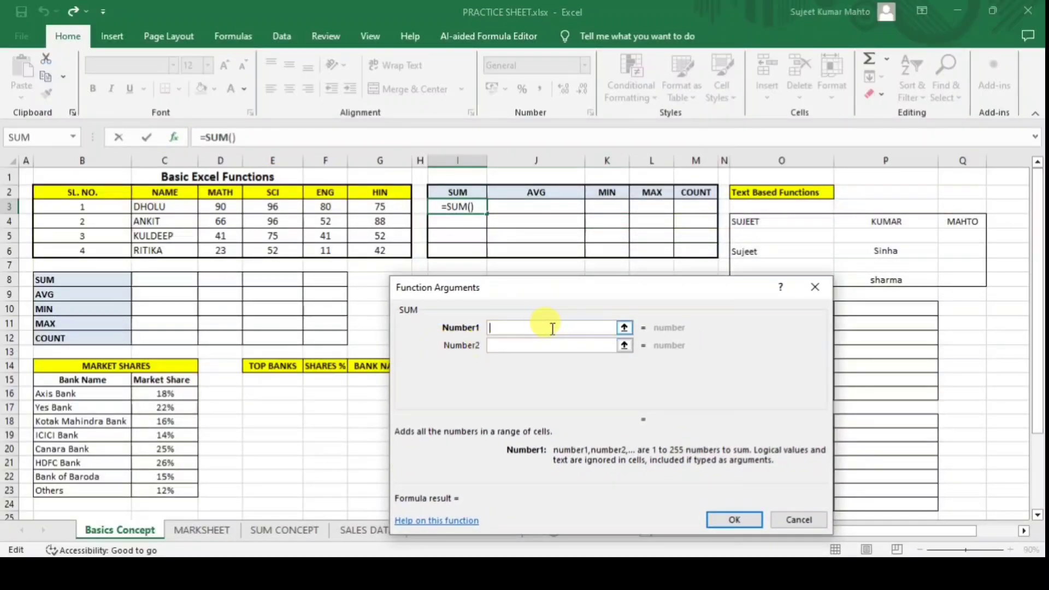
left_click_drag(204, 213, 386, 206)
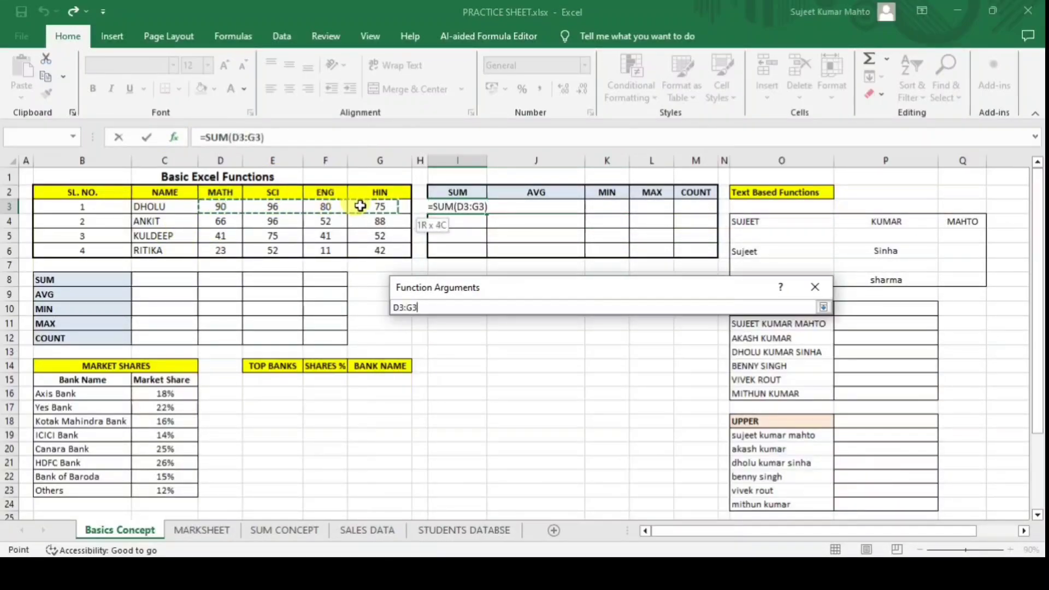
left_click(732, 518)
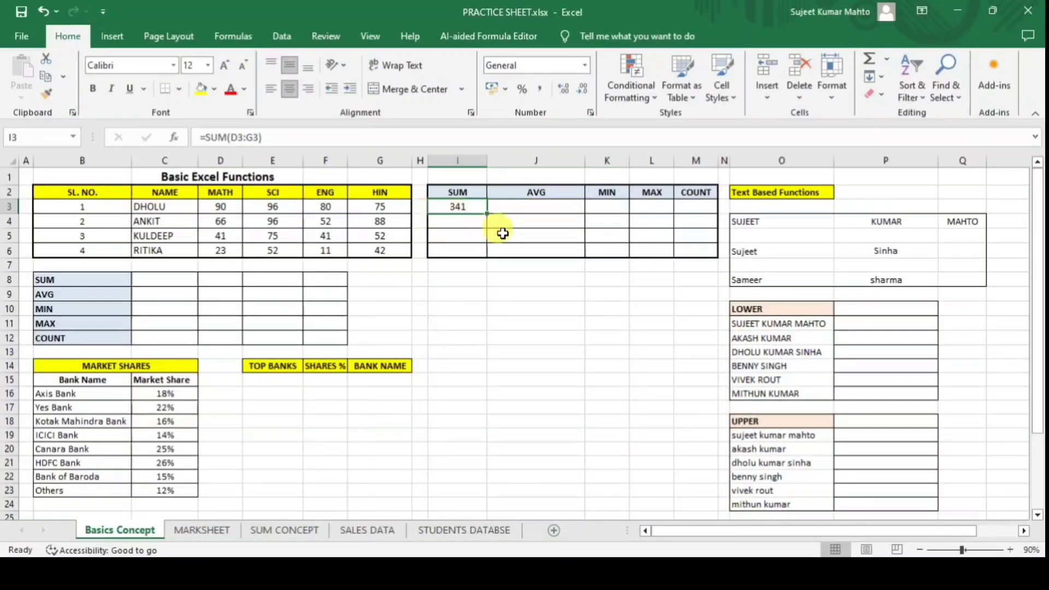
Enter =SUM(D4:G4) in I4 for ANKIT's total of 302.
left_click(471, 220)
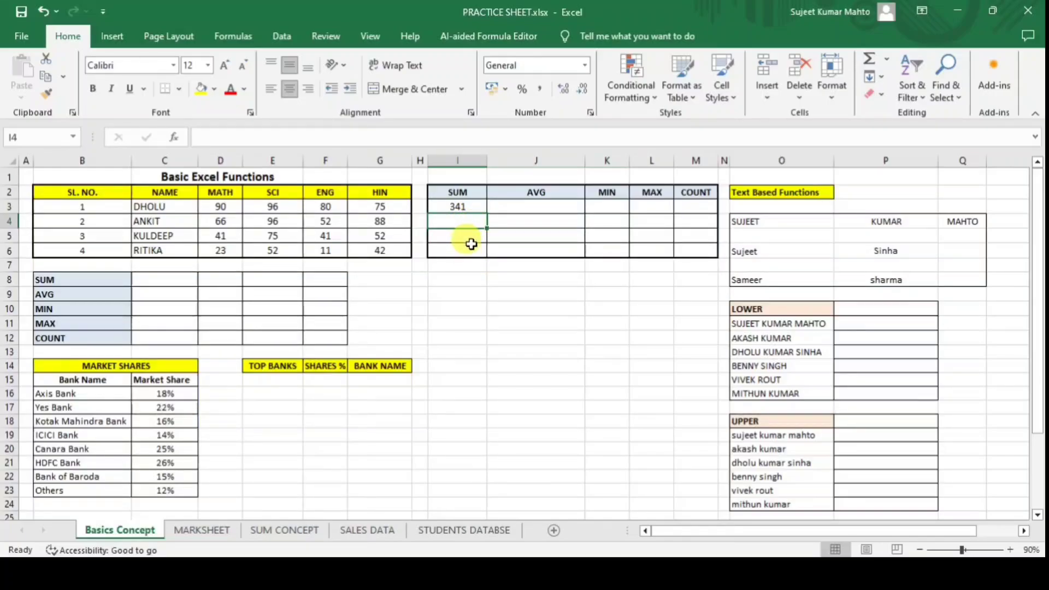
type("=SUM(")
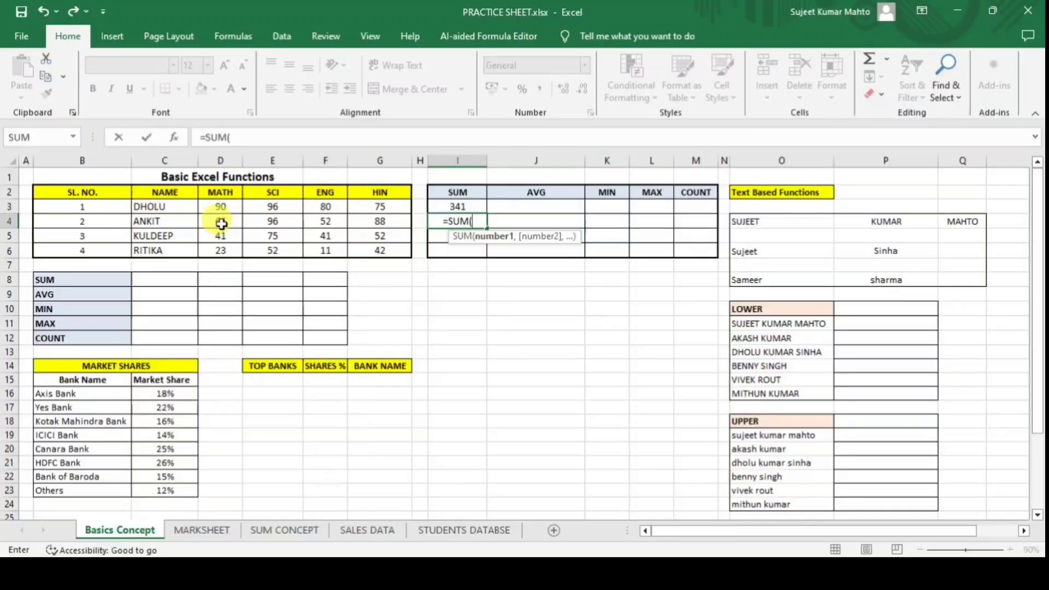
type("D")
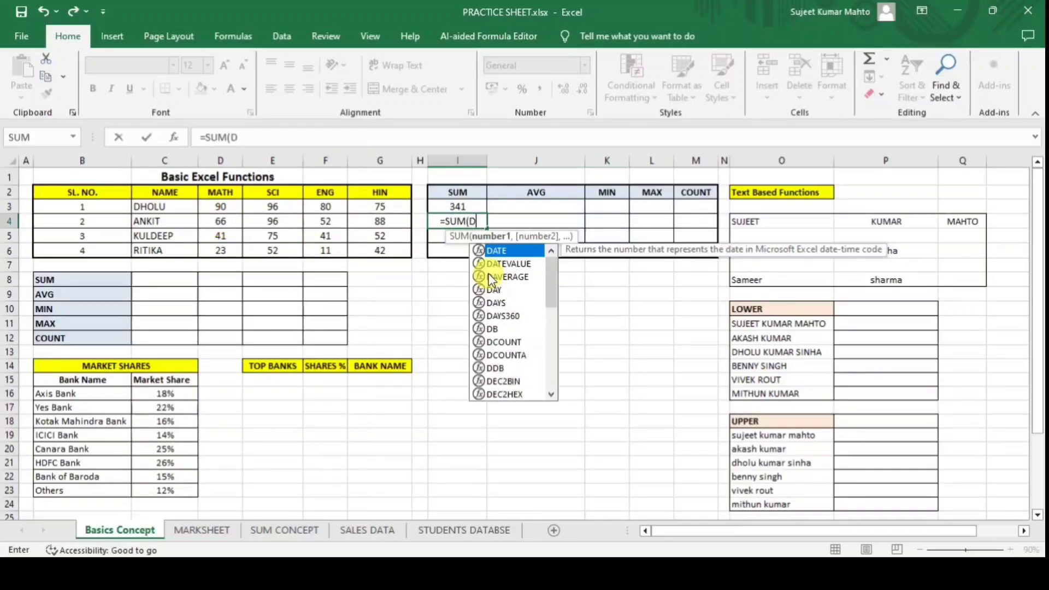
type("4:")
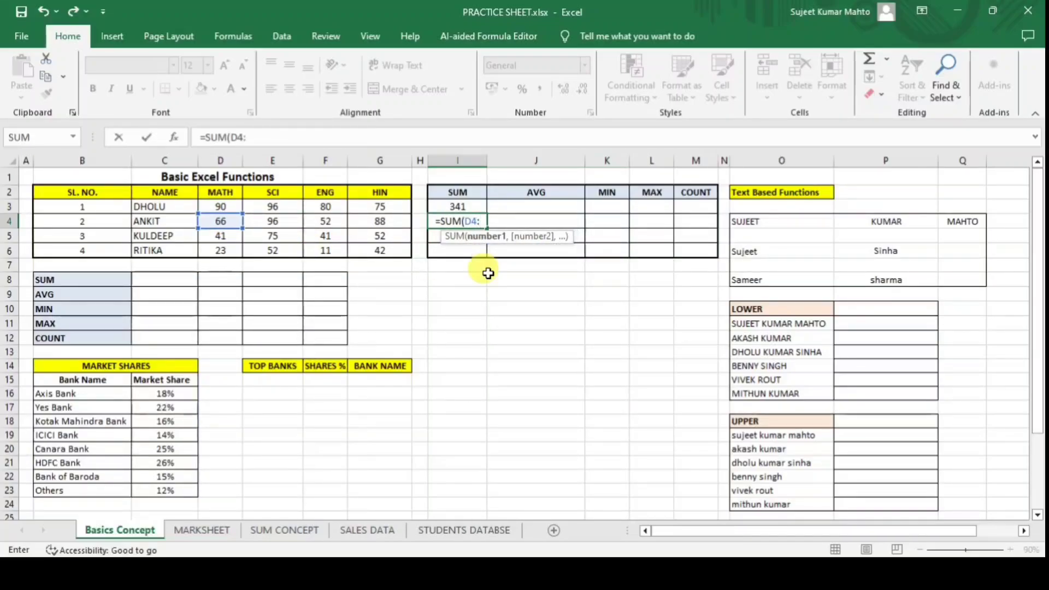
left_click(393, 220)
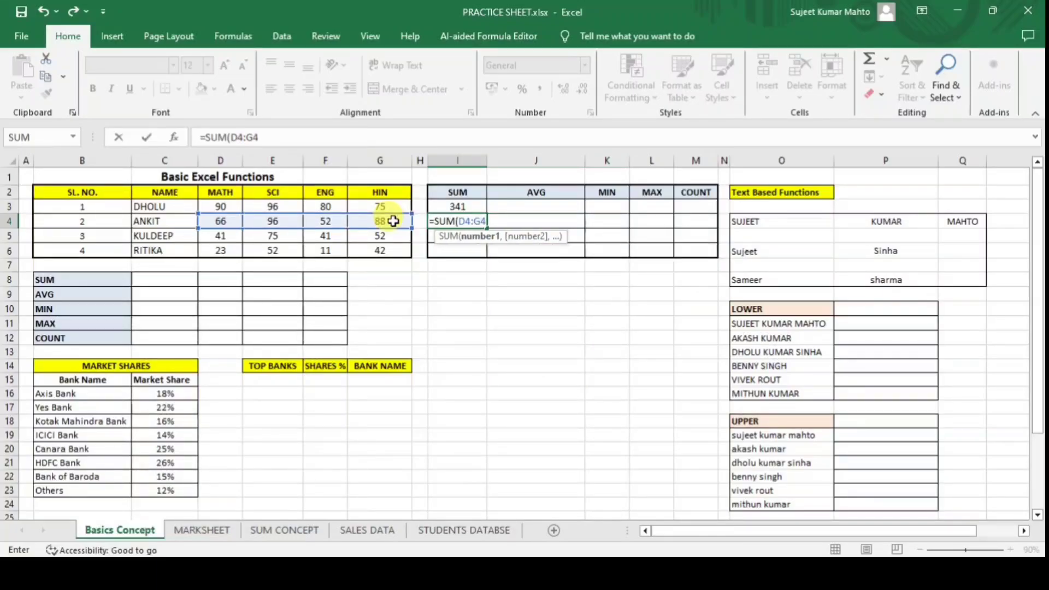
type(")")
key("Return")
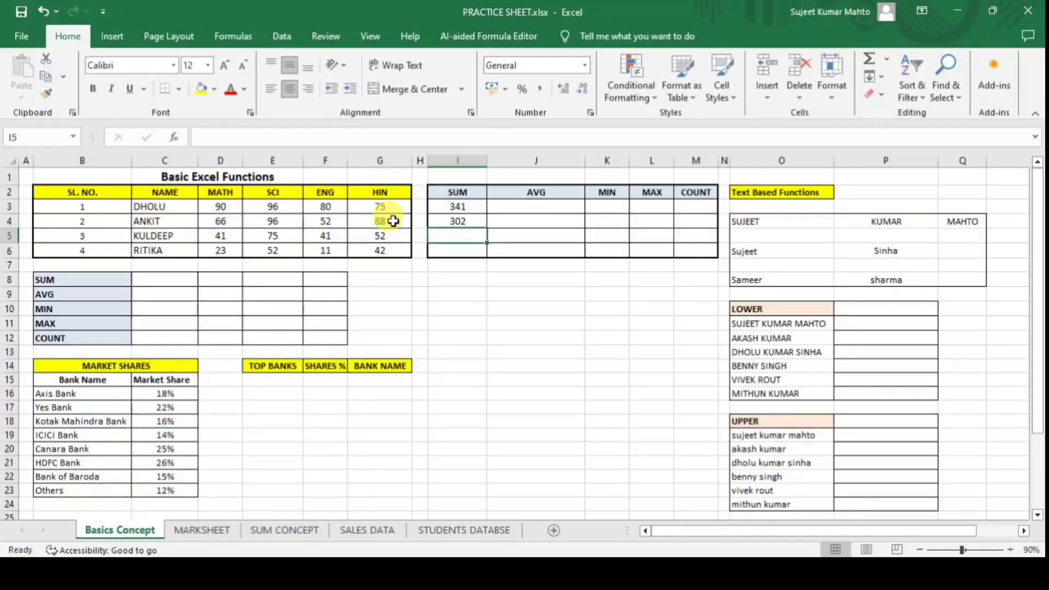
Copy the SUM formula into I5 and I6, giving 209 and 128.
left_click(470, 222)
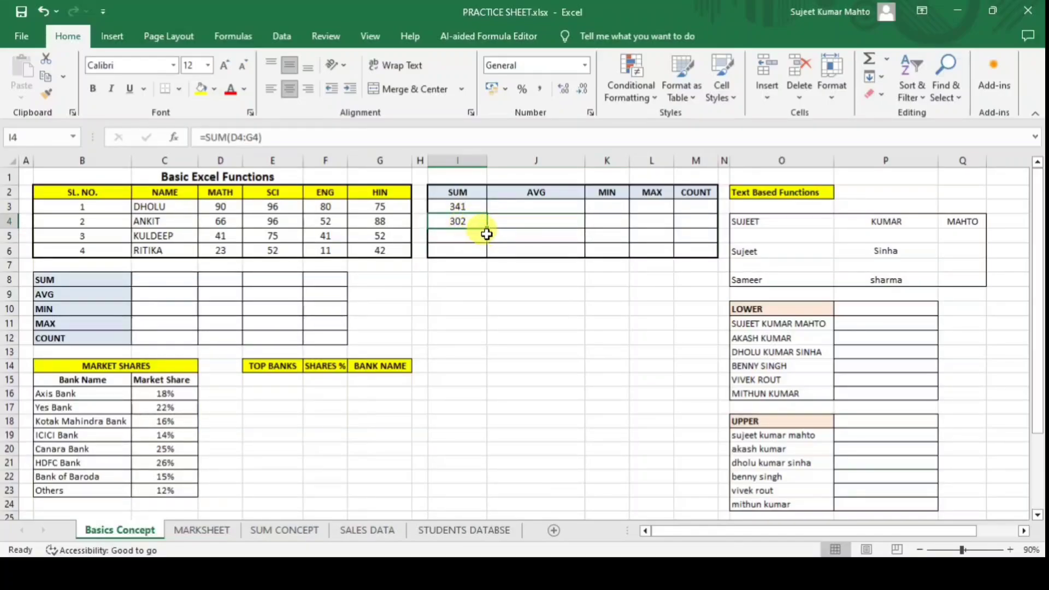
mouse_move(487, 230)
left_mouse_down()
mouse_move(489, 252)
mouse_move(487, 240)
left_mouse_up()
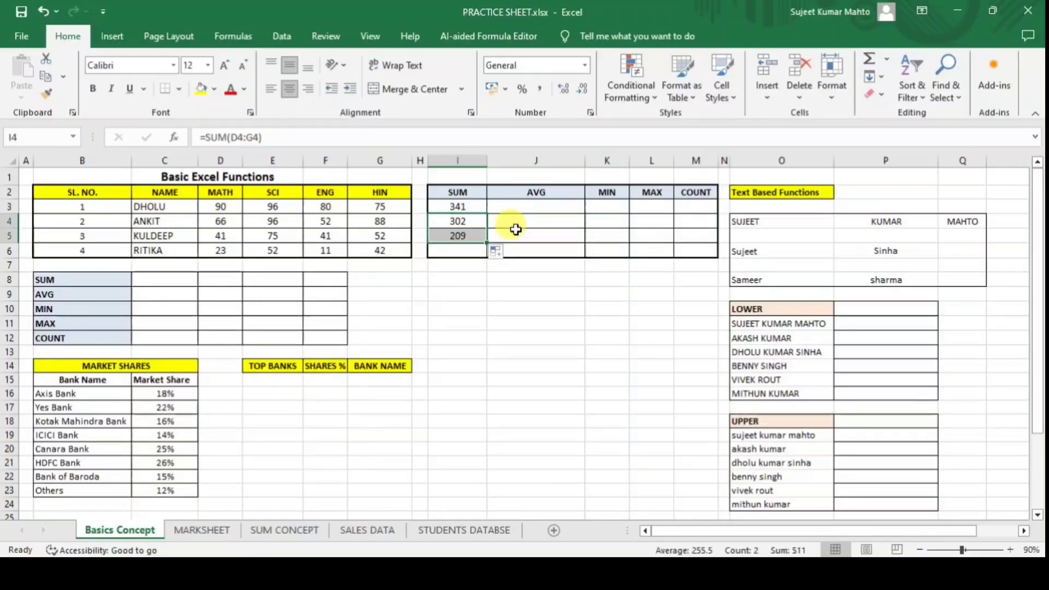
left_click(515, 229)
left_click(477, 250)
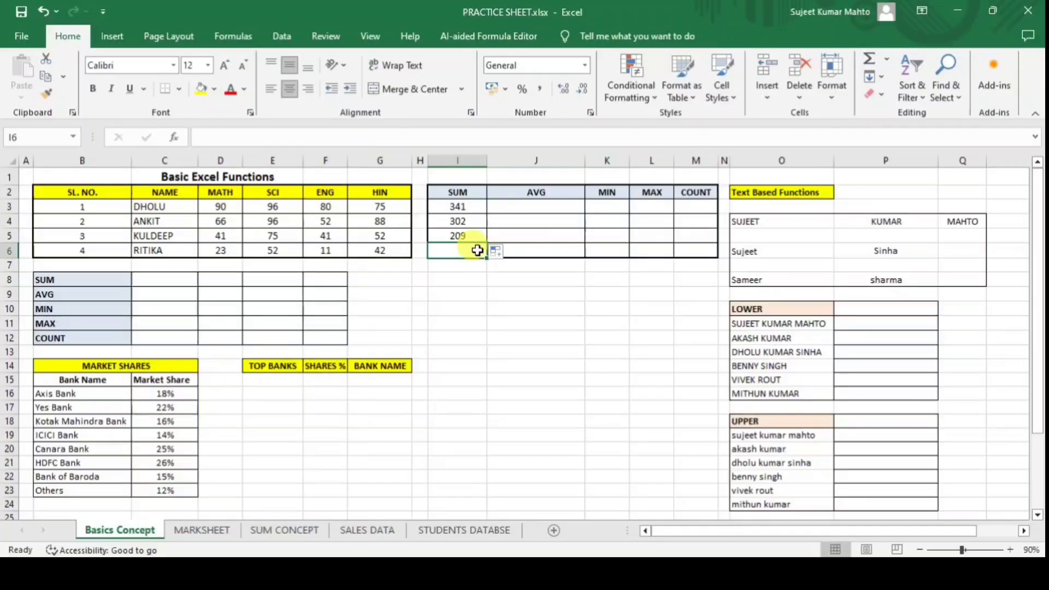
left_click(461, 207)
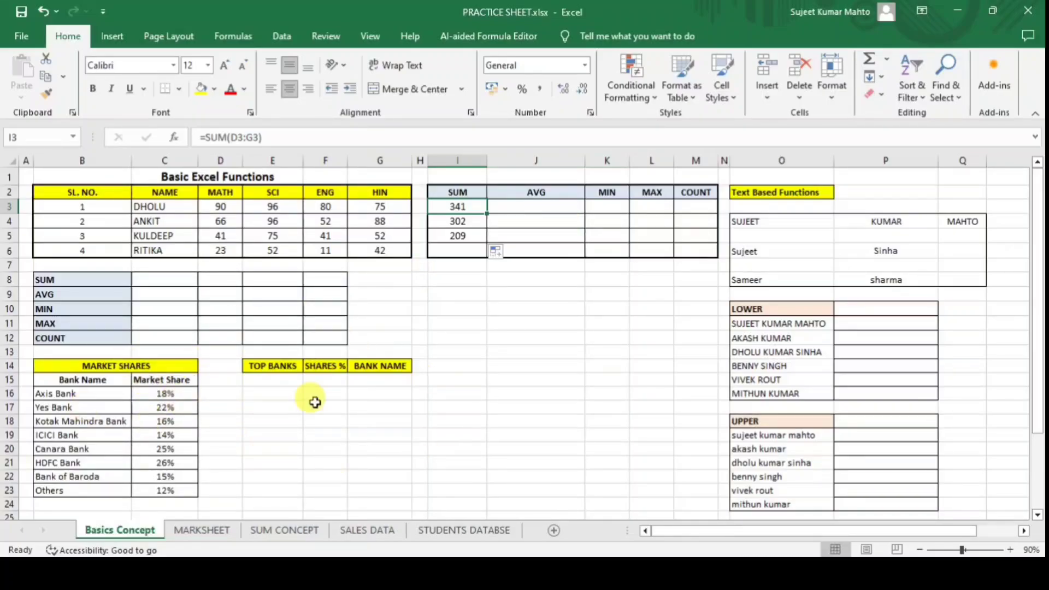
left_click(464, 246)
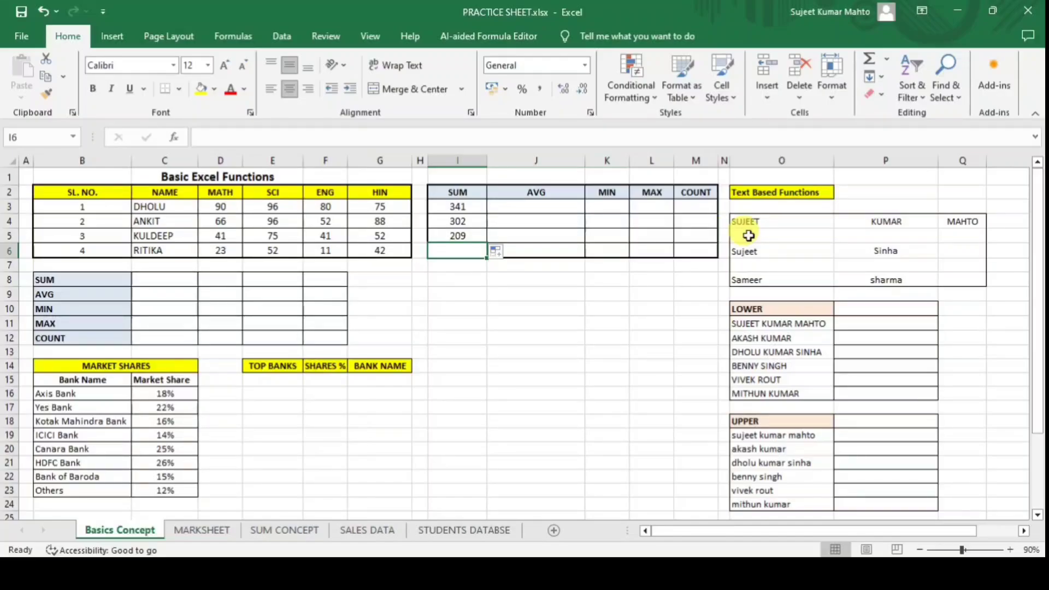
key("ctrl+d")
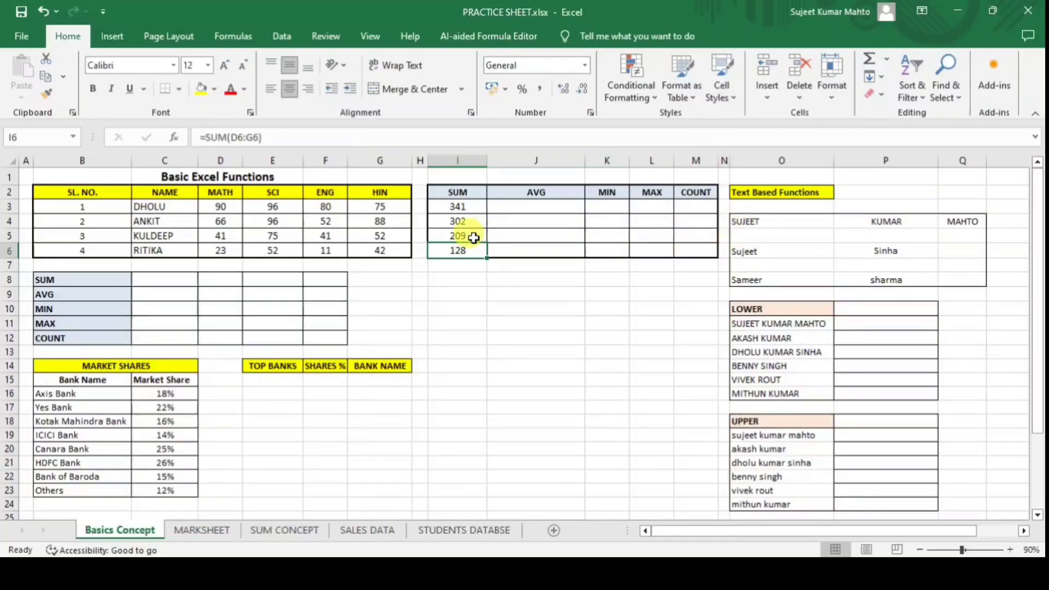
left_click(504, 318)
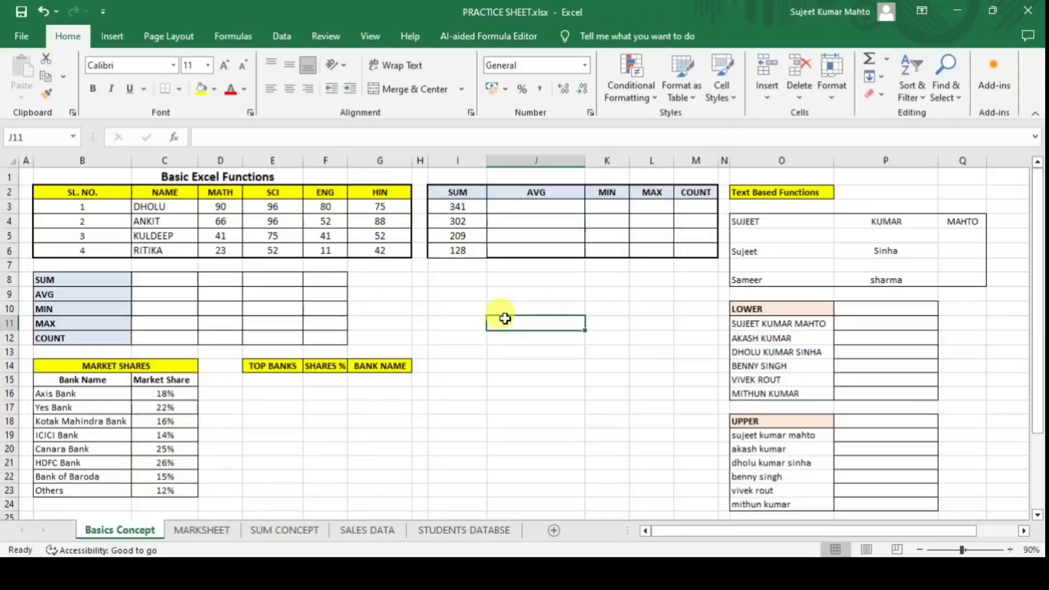
Enter =AVERAGE(D3:G3) in J3 for the first student's average.
left_click(507, 210)
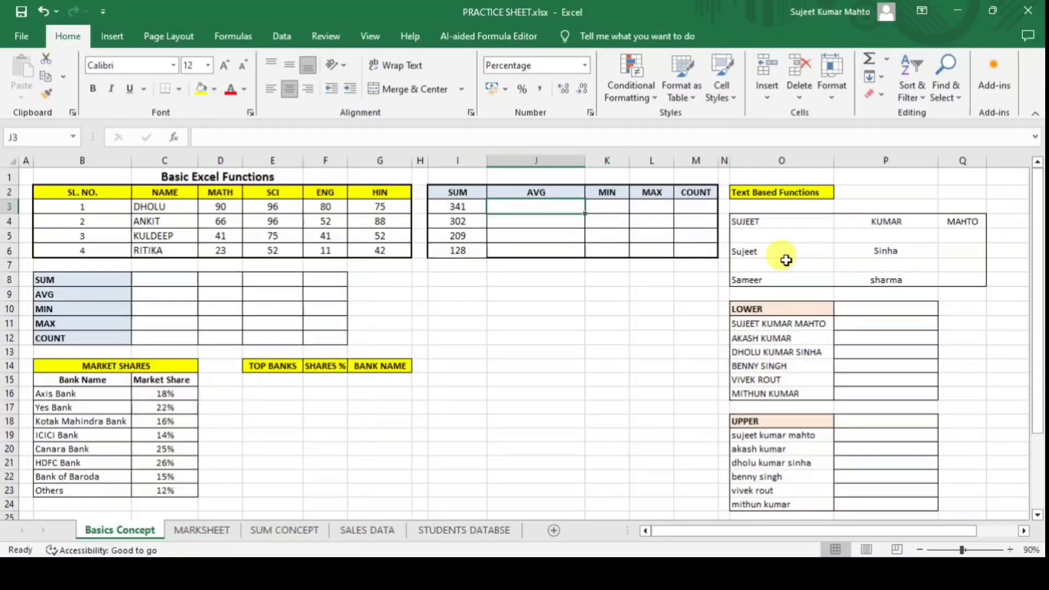
type("=A")
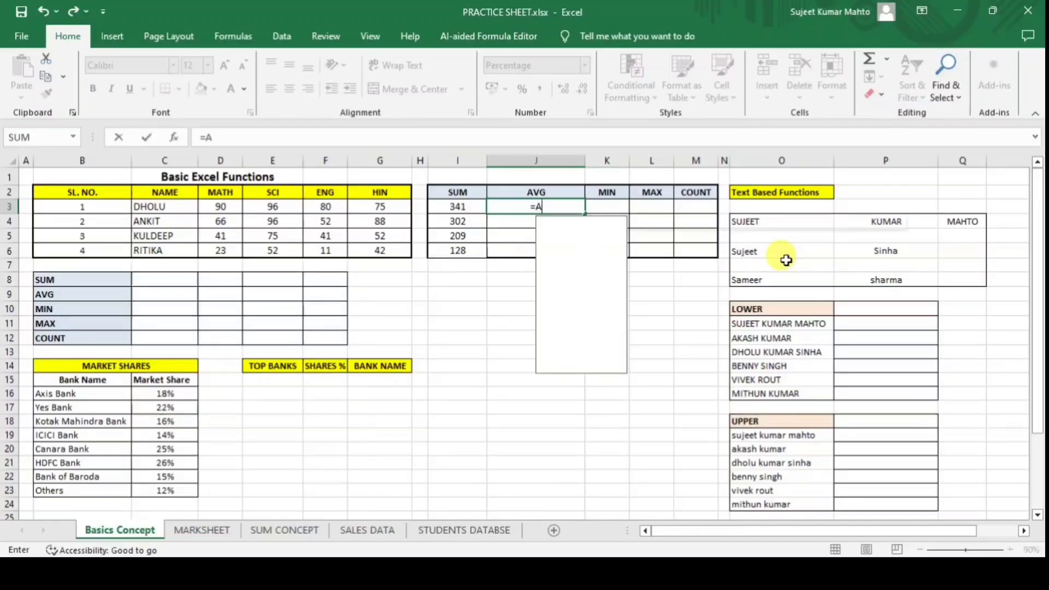
type("VER")
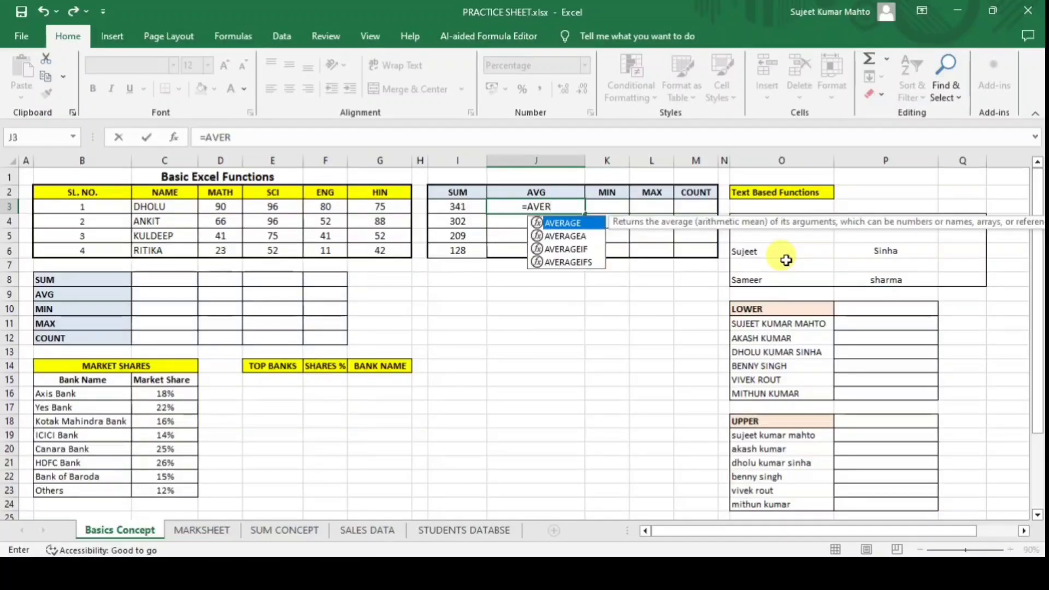
key("Tab")
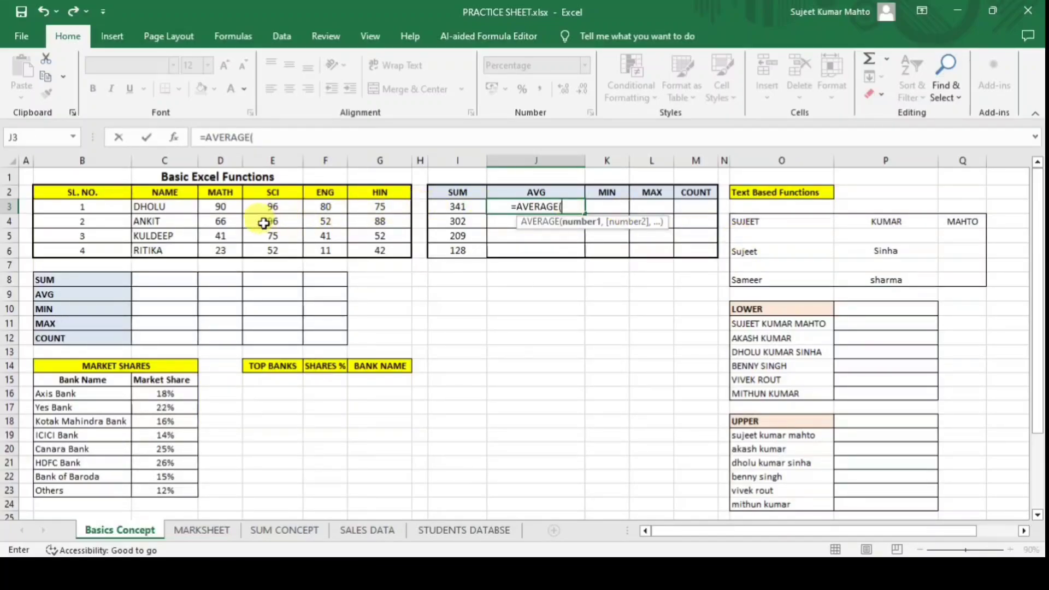
type("D")
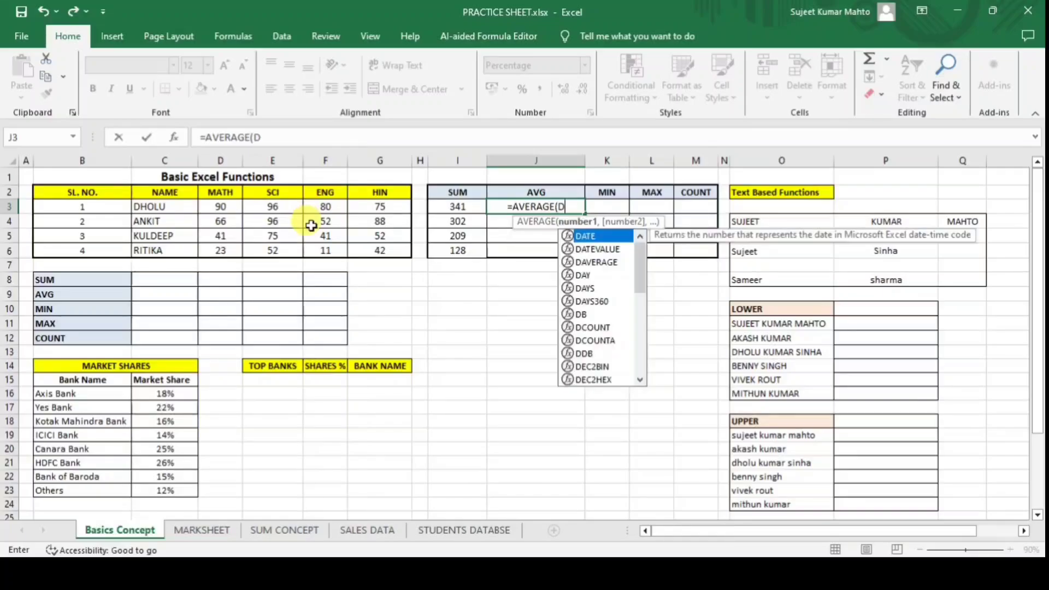
type("3:")
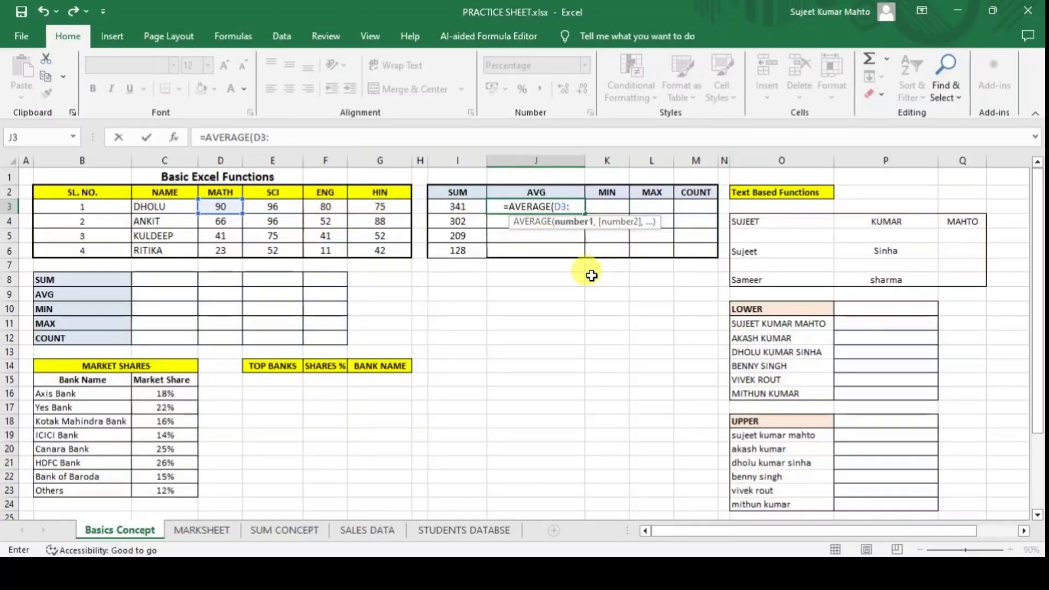
type("G3)")
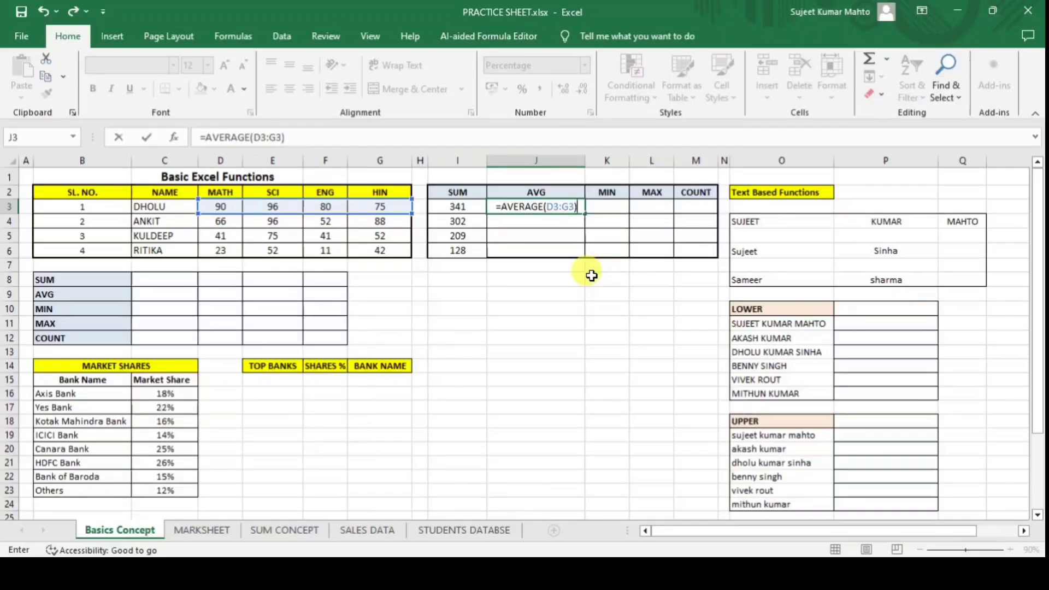
key("Return")
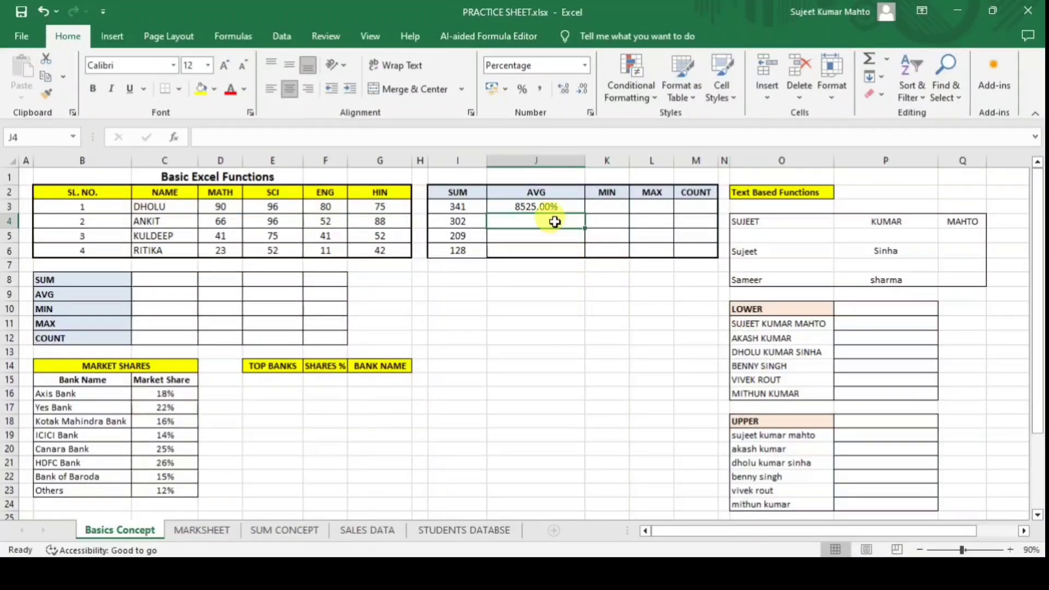
Append /100 to J3's AVERAGE formula so it shows 85.25%.
left_click(545, 206)
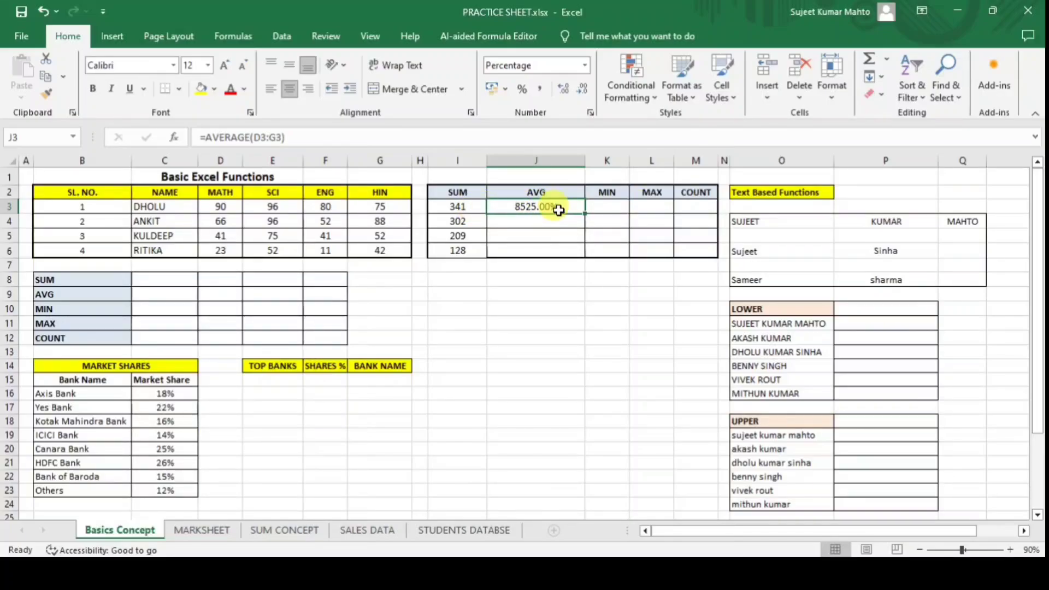
left_click(575, 195)
left_click(571, 206)
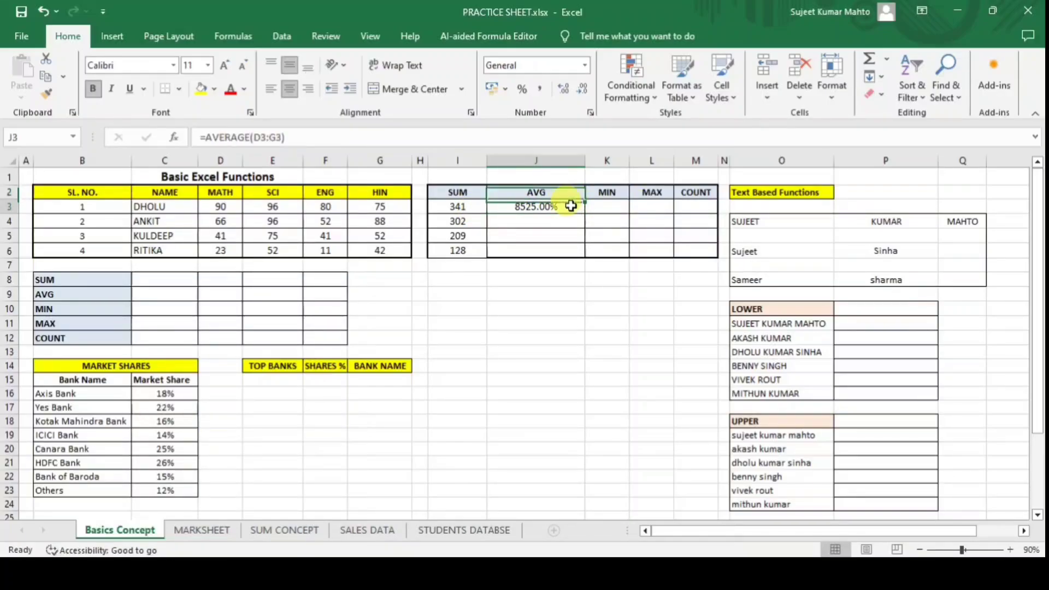
double_click(570, 205)
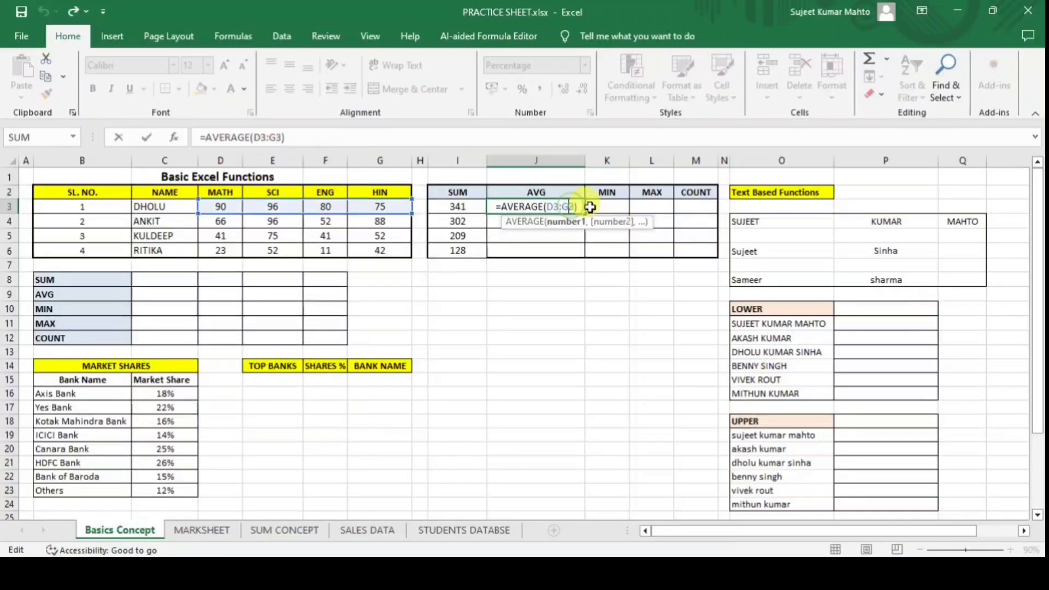
left_click(342, 141)
type("/100")
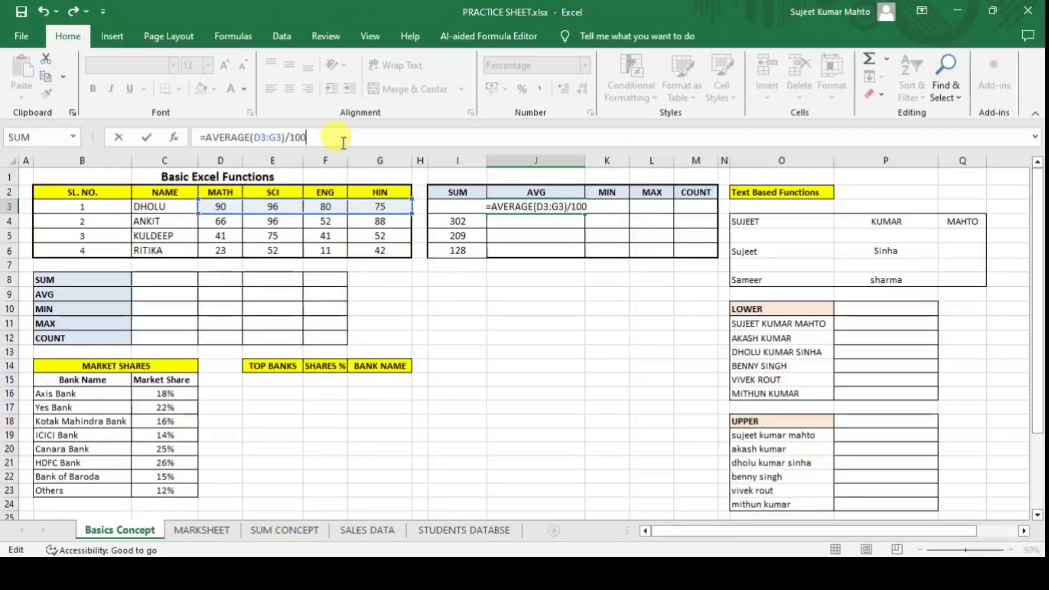
key("Return")
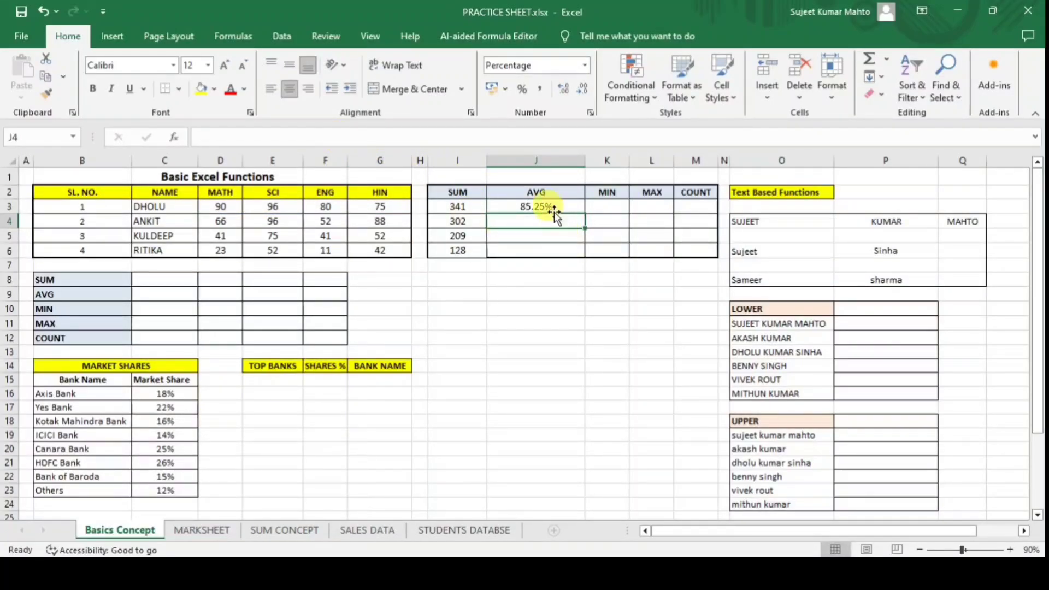
left_click(553, 212)
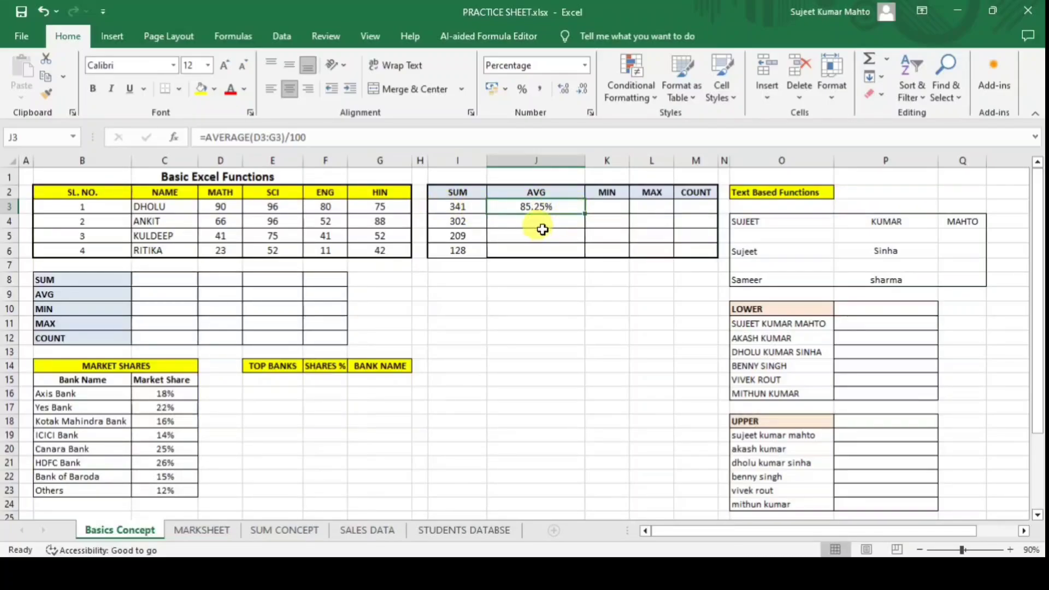
left_click(453, 295)
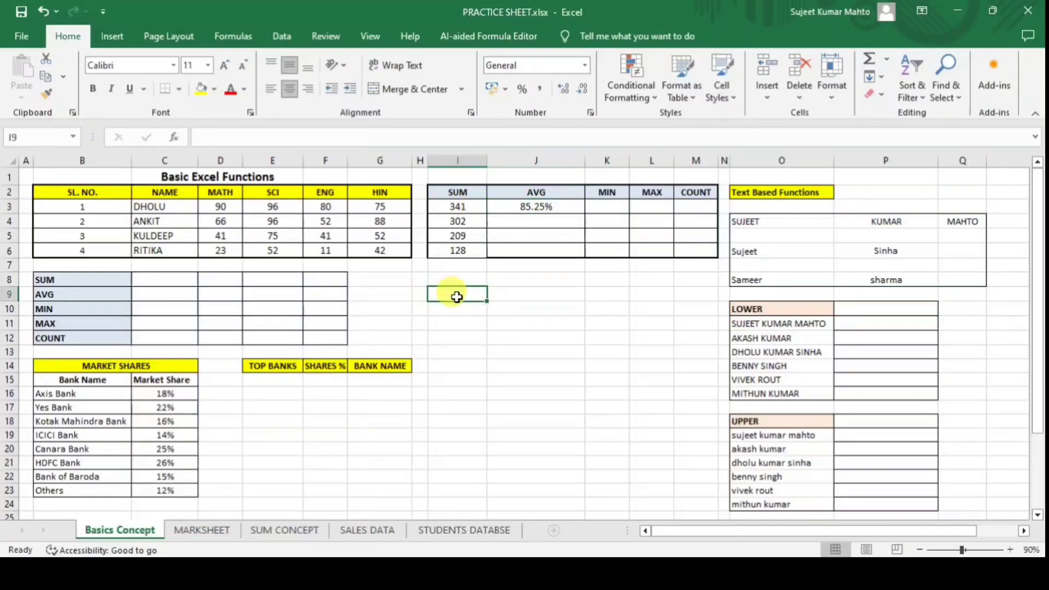
Enter 500 in I9, apply Comma and Percent Style, then append /100 to the entry.
type("500")
left_click(457, 295)
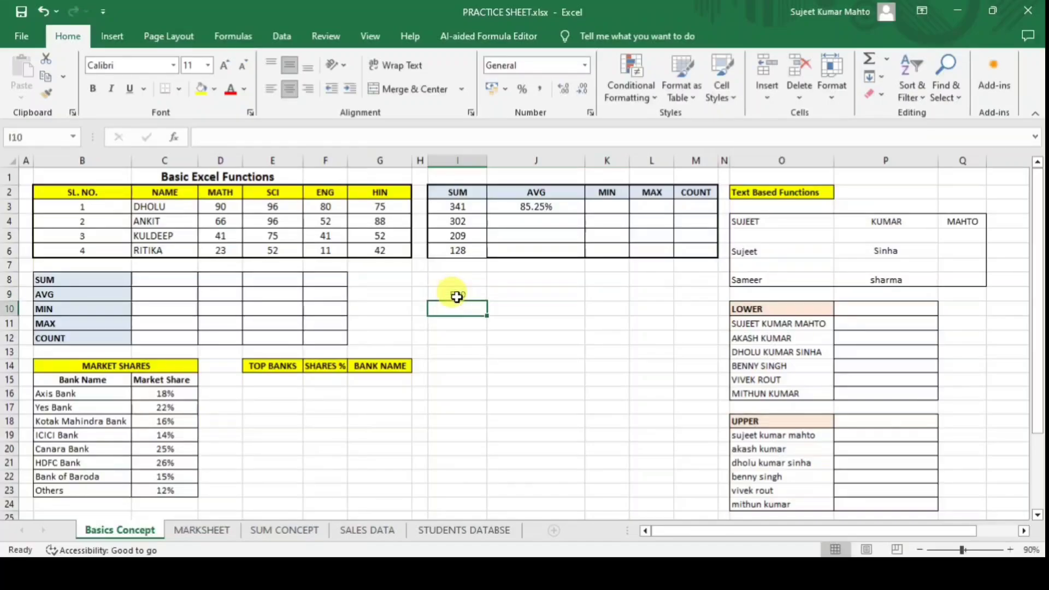
left_click(539, 89)
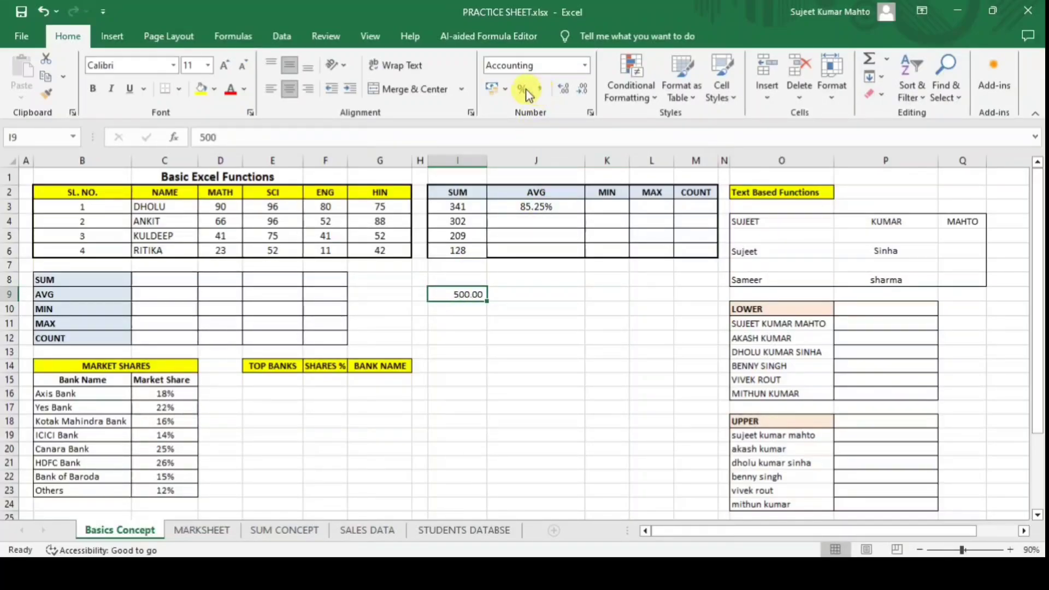
left_click(522, 89)
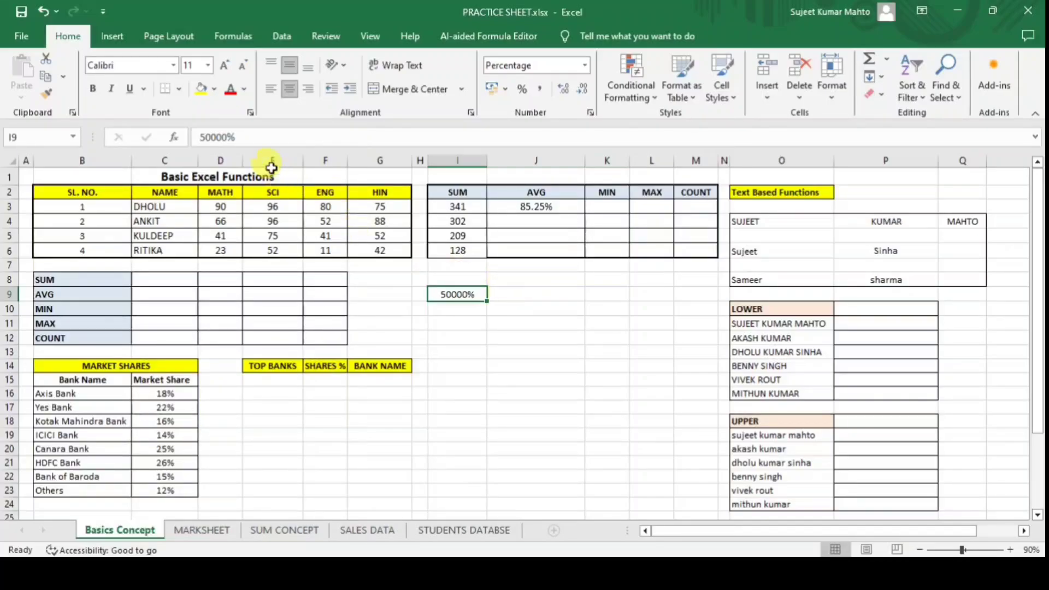
left_click(265, 136)
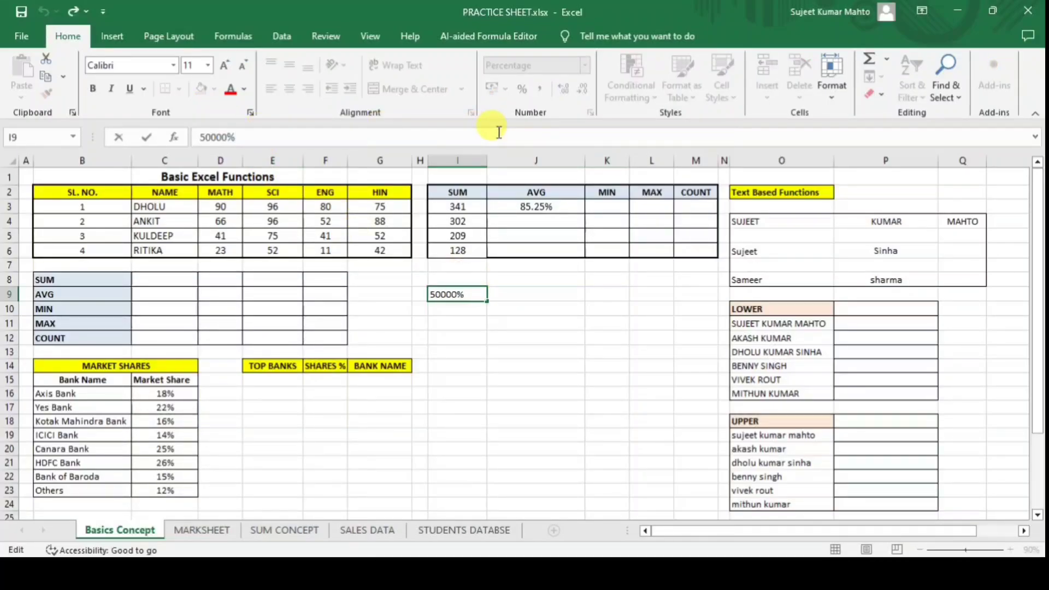
type("/100")
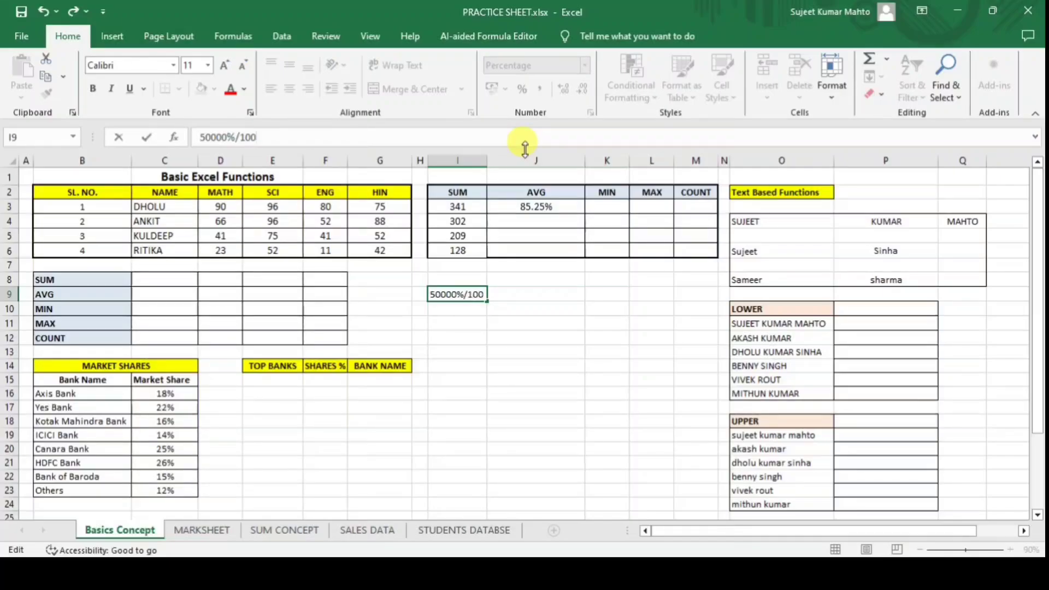
key("Return")
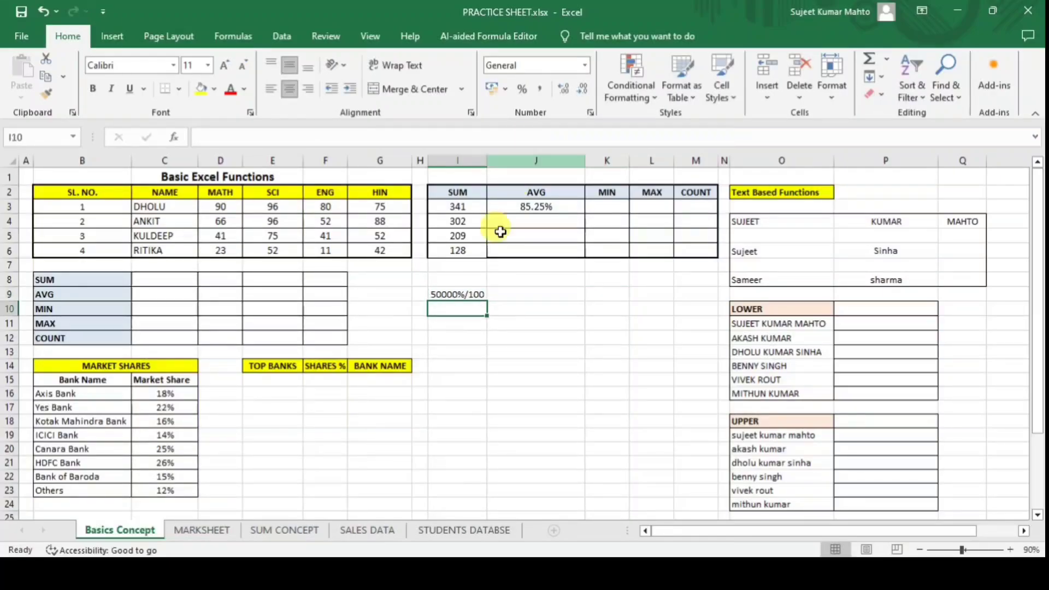
Rework I9's entry (as a formula, then 50%, then .5) until it shows 50%.
left_click(460, 296)
left_click(264, 137)
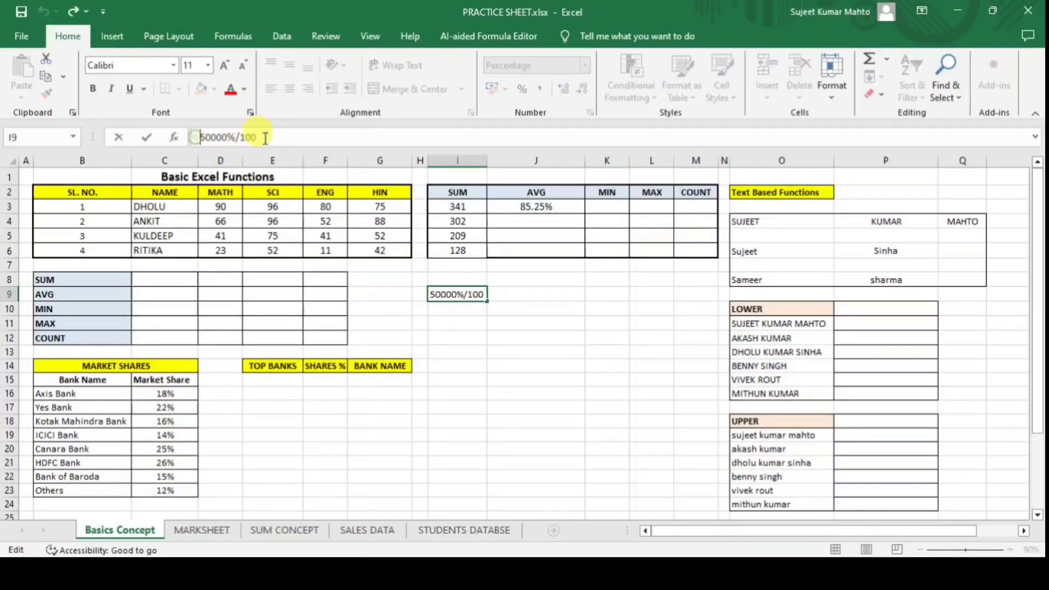
key("Home")
type("=")
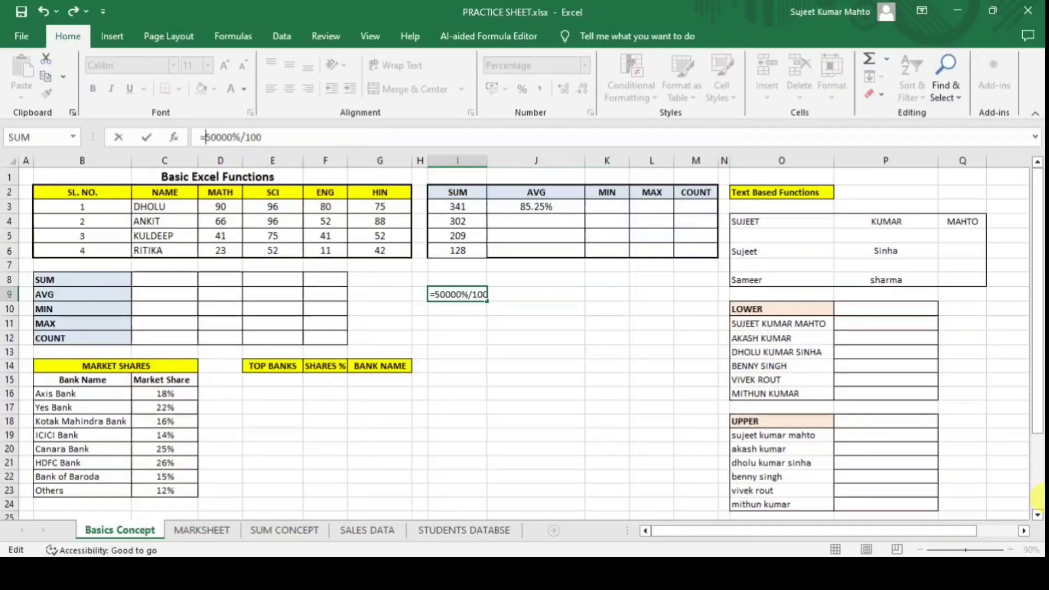
key("Return")
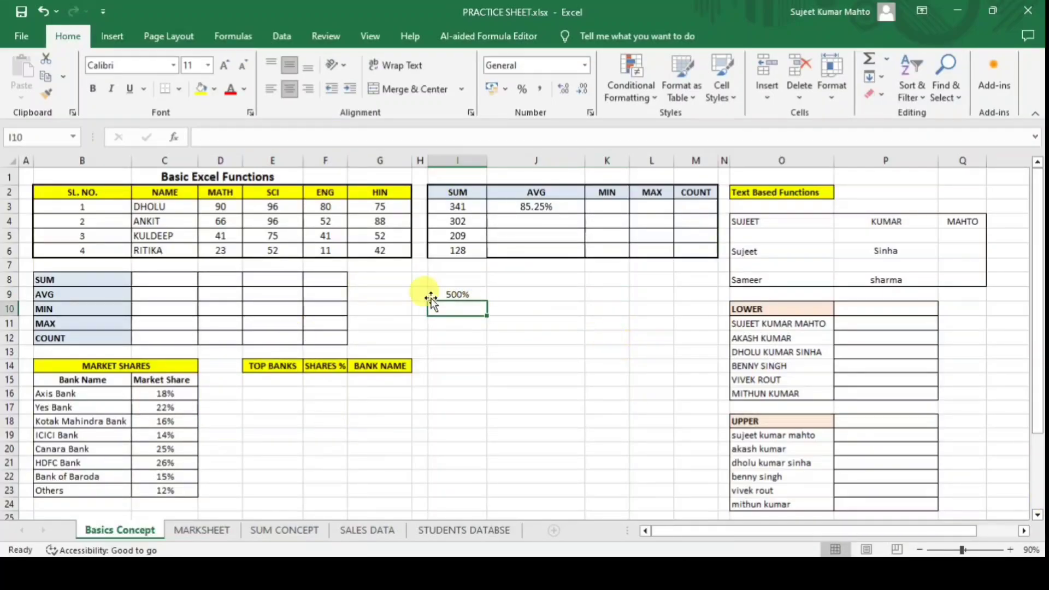
left_click(460, 293)
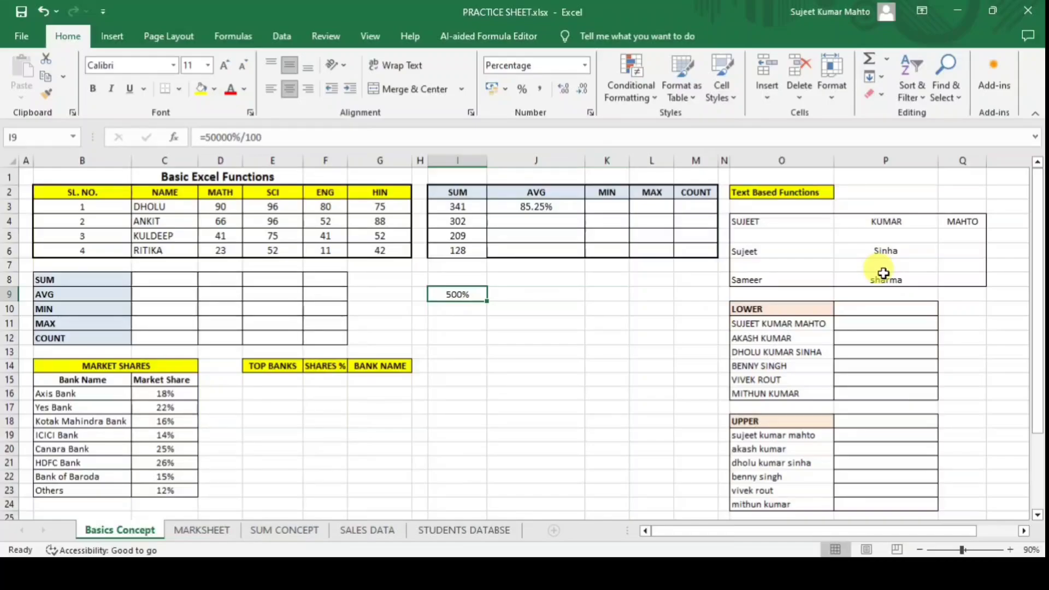
type("50%")
key("Return")
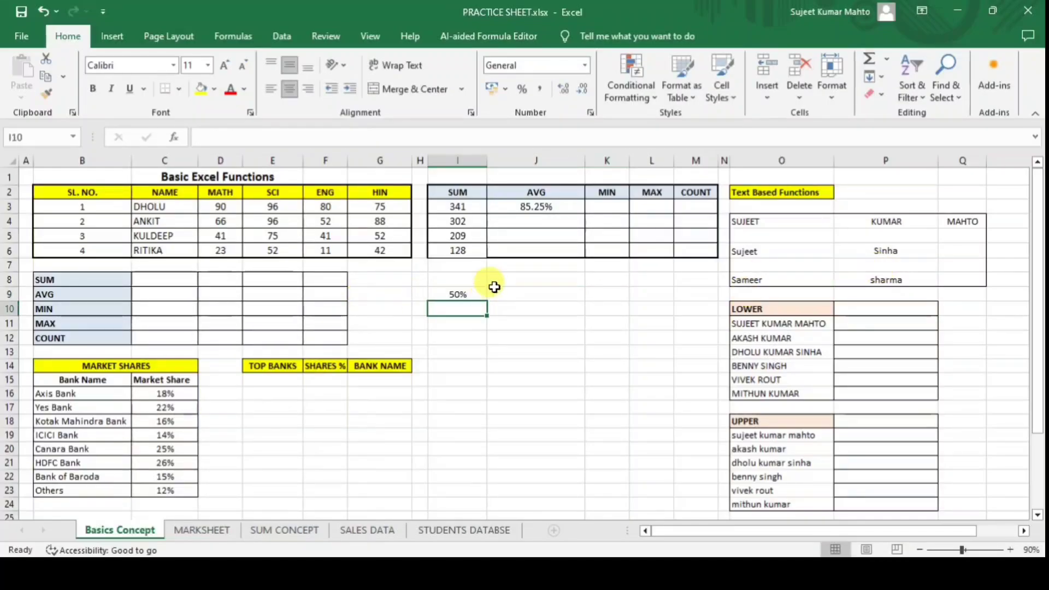
left_click(454, 293)
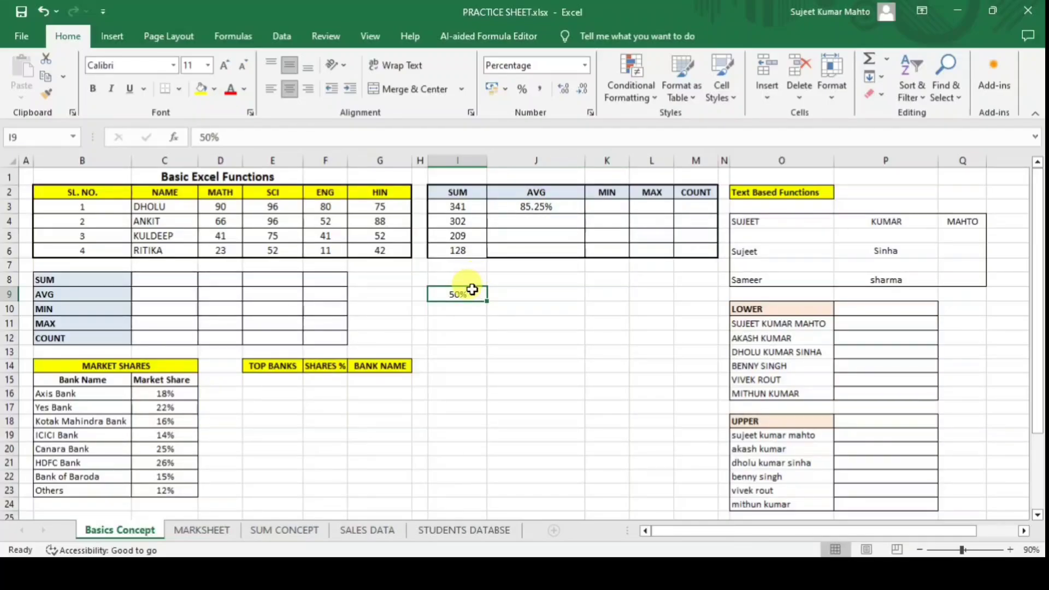
type(".")
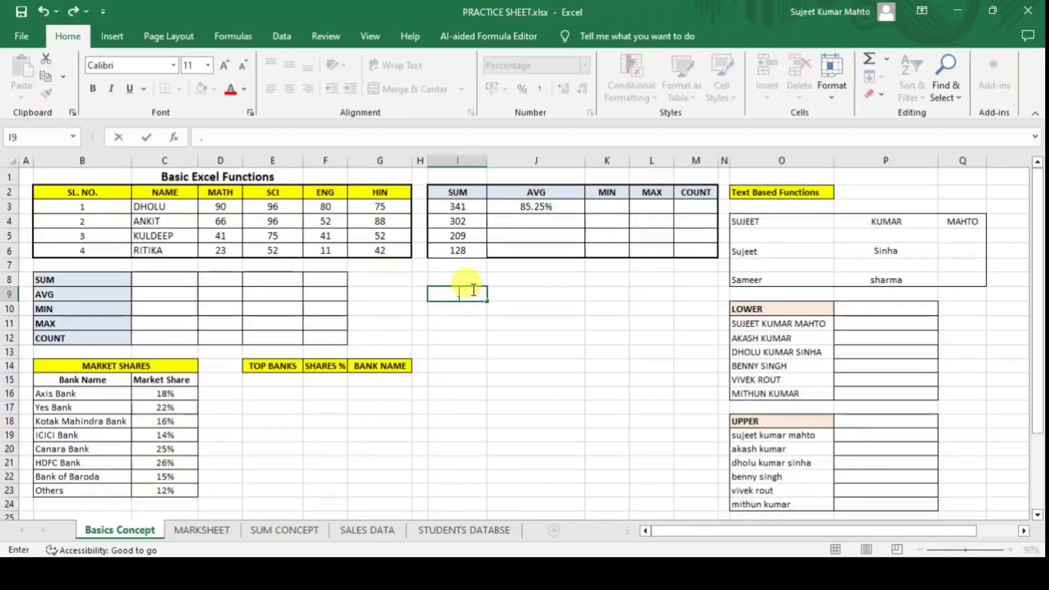
type("50")
key("Return")
Enter .20 in G9 so it displays 20%.
left_click(471, 289)
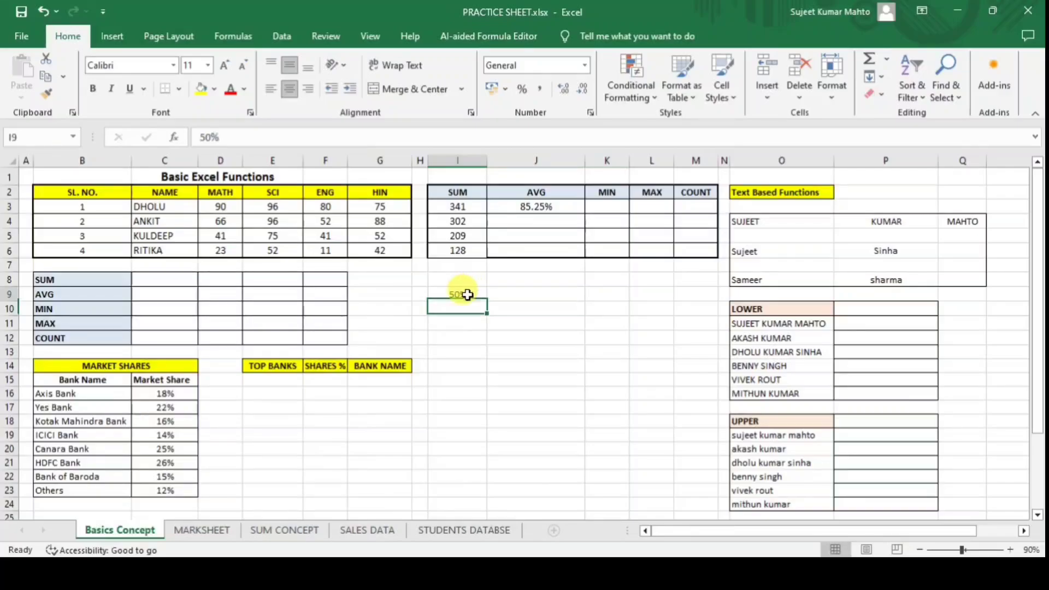
left_click(388, 290)
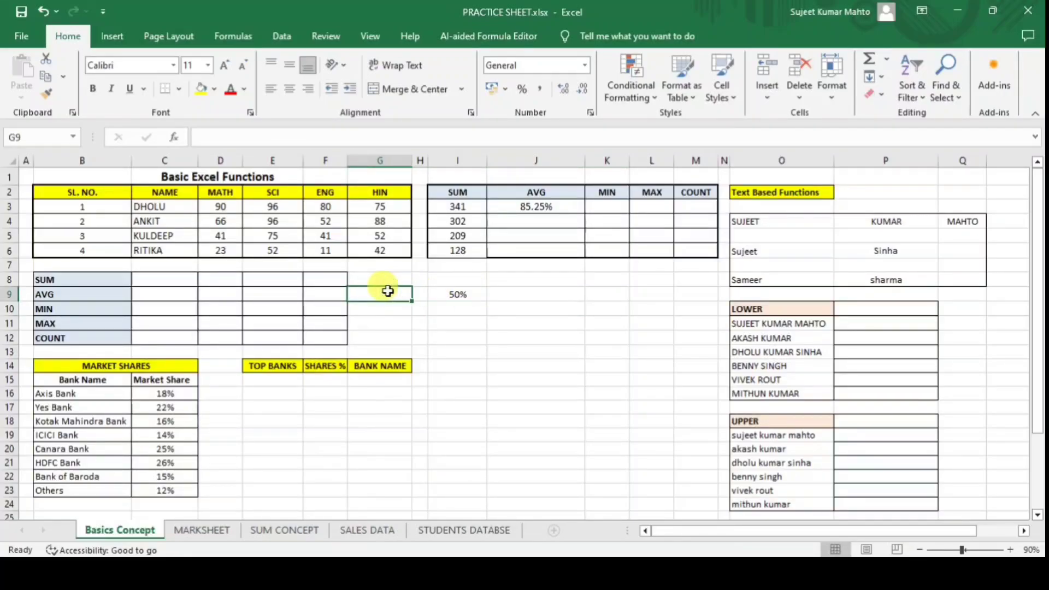
type(".2")
key("Return")
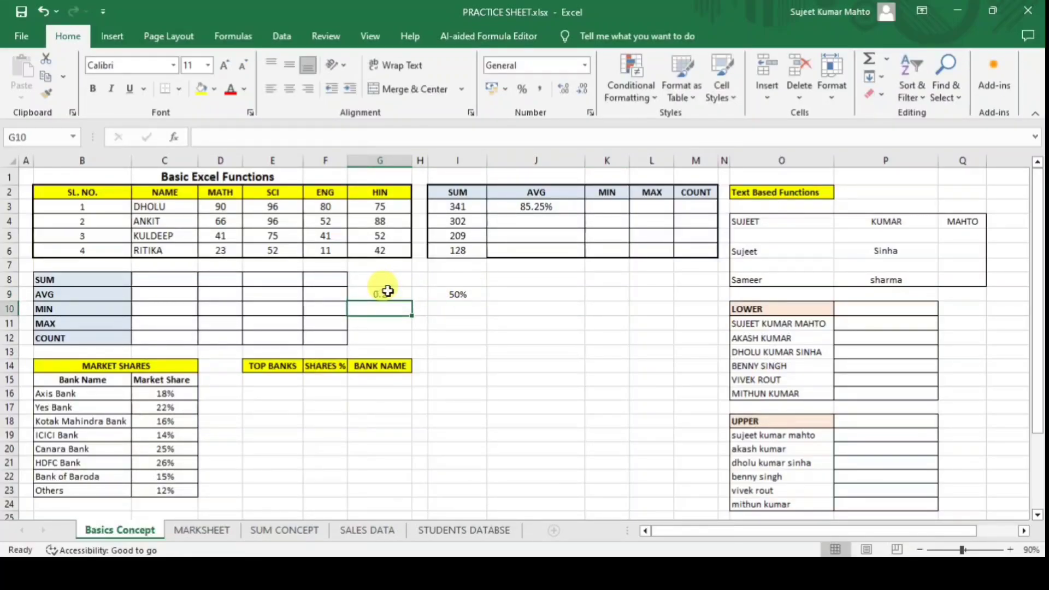
left_click(385, 292)
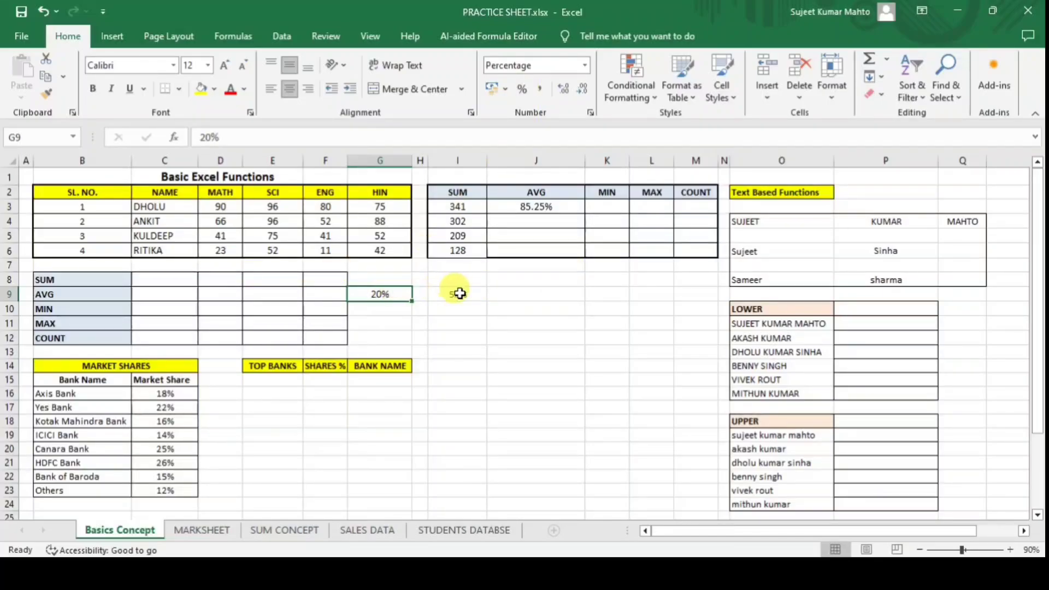
left_click(532, 207)
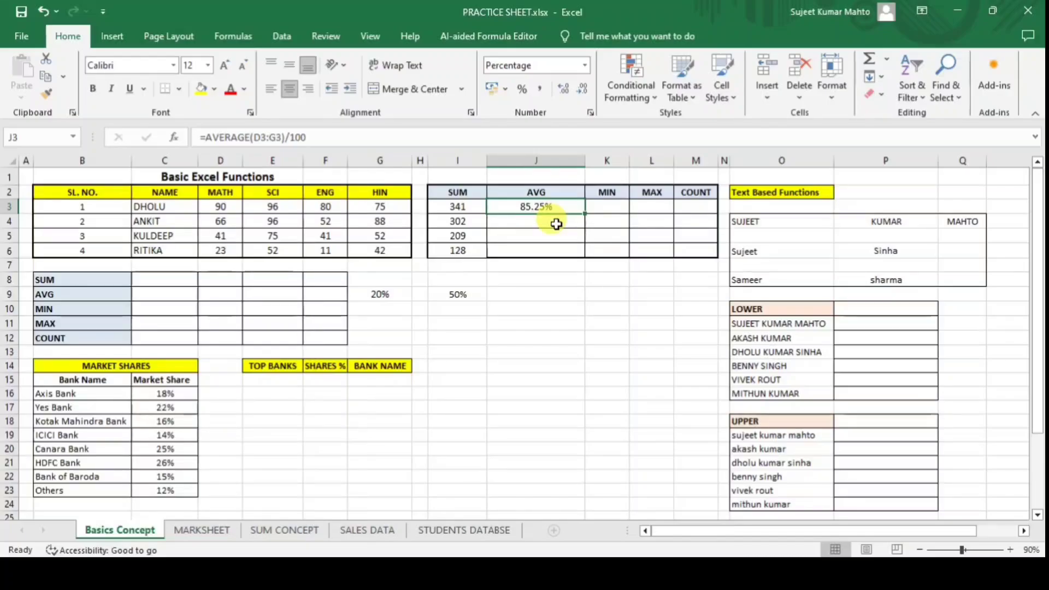
Rewrite J3's average as total I3 divided by 4, then by 100.
key("Delete")
type("=")
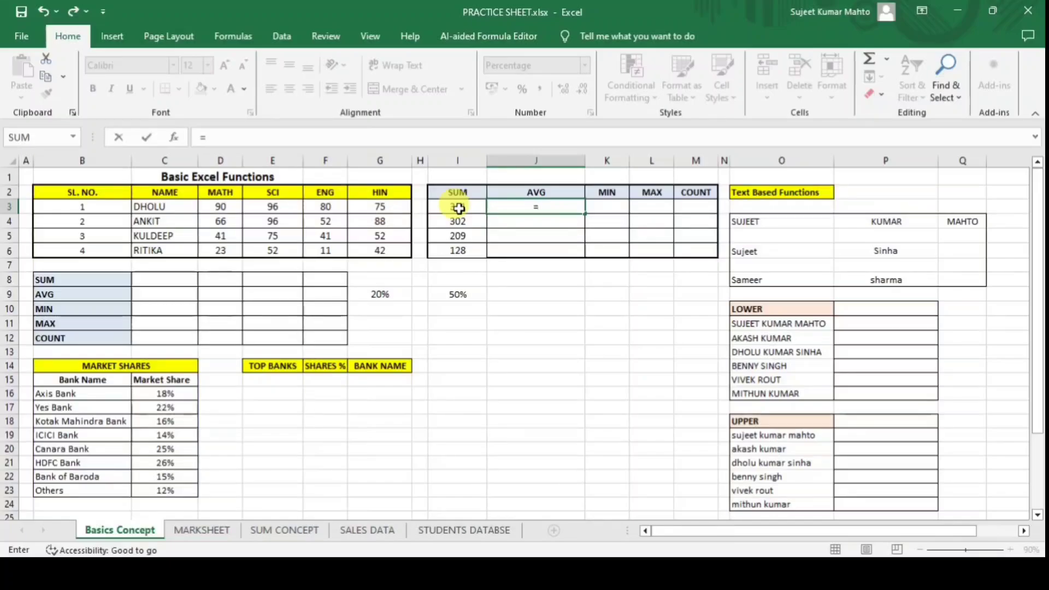
left_click(459, 208)
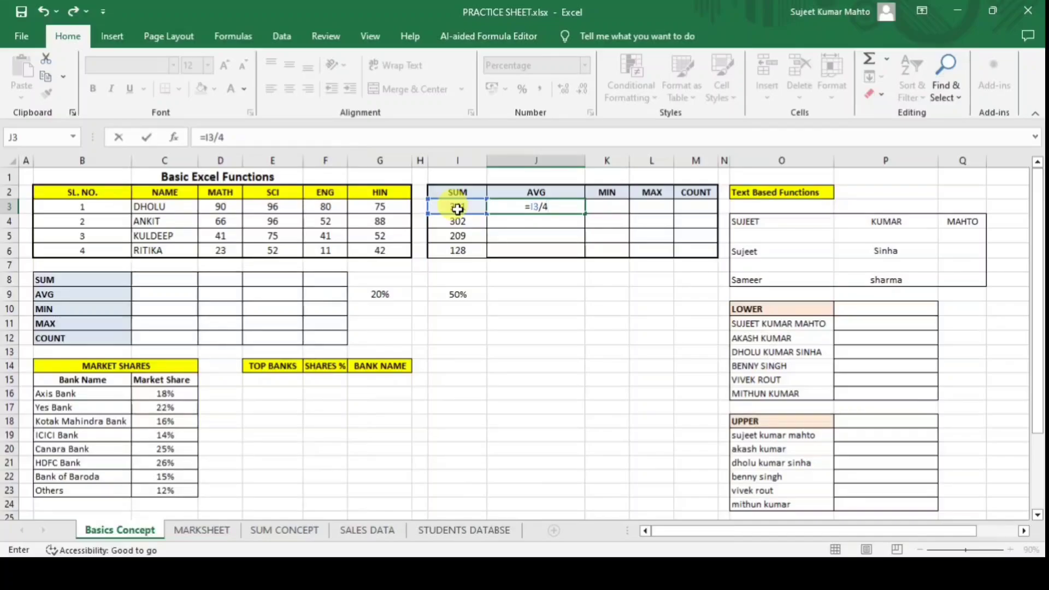
key("Return")
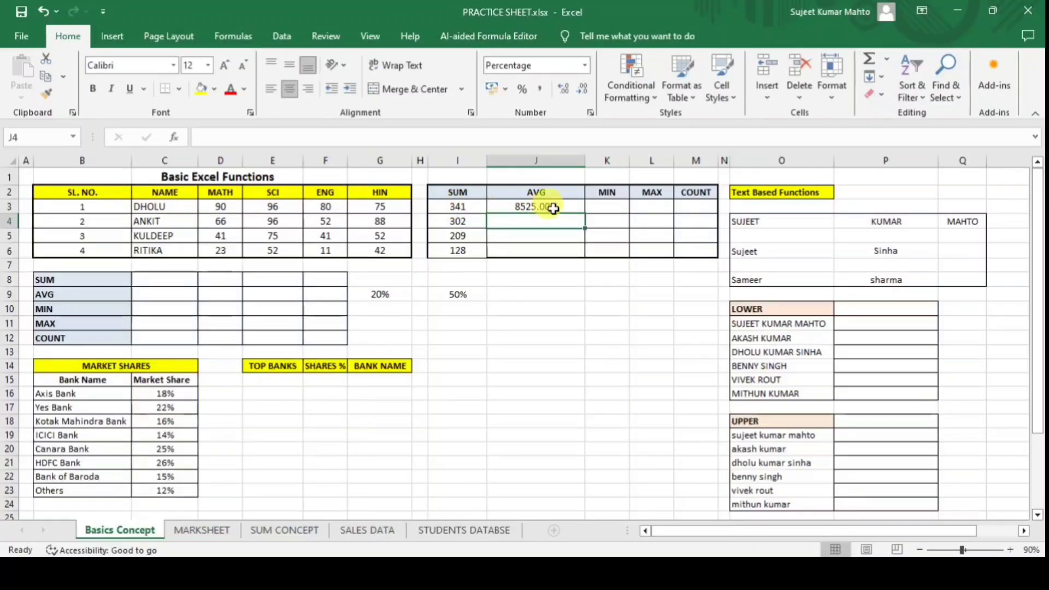
left_click(552, 209)
left_click(267, 139)
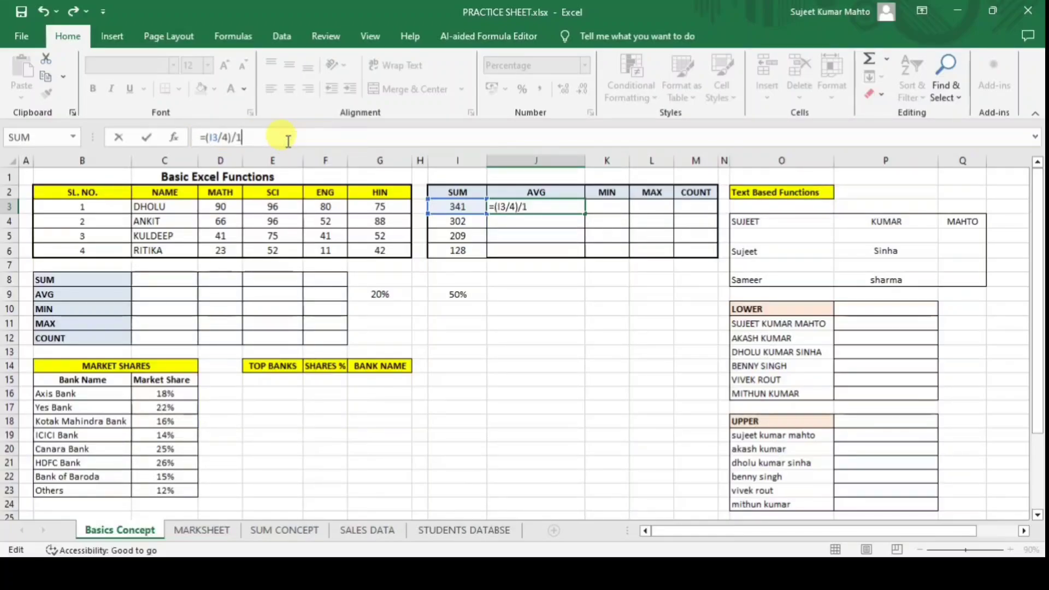
type(")/100")
key("Return")
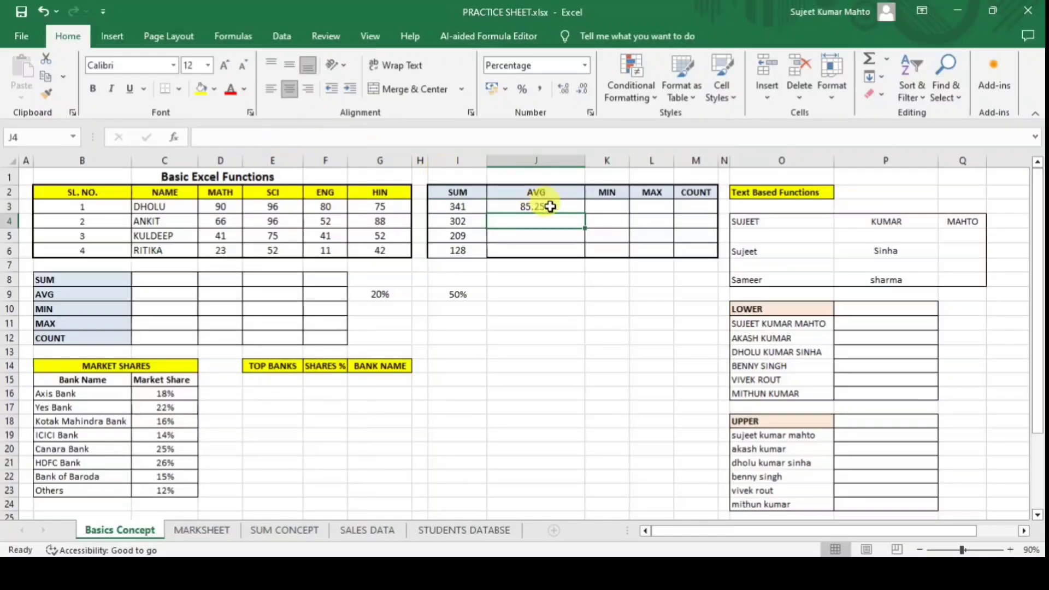
left_click(550, 206)
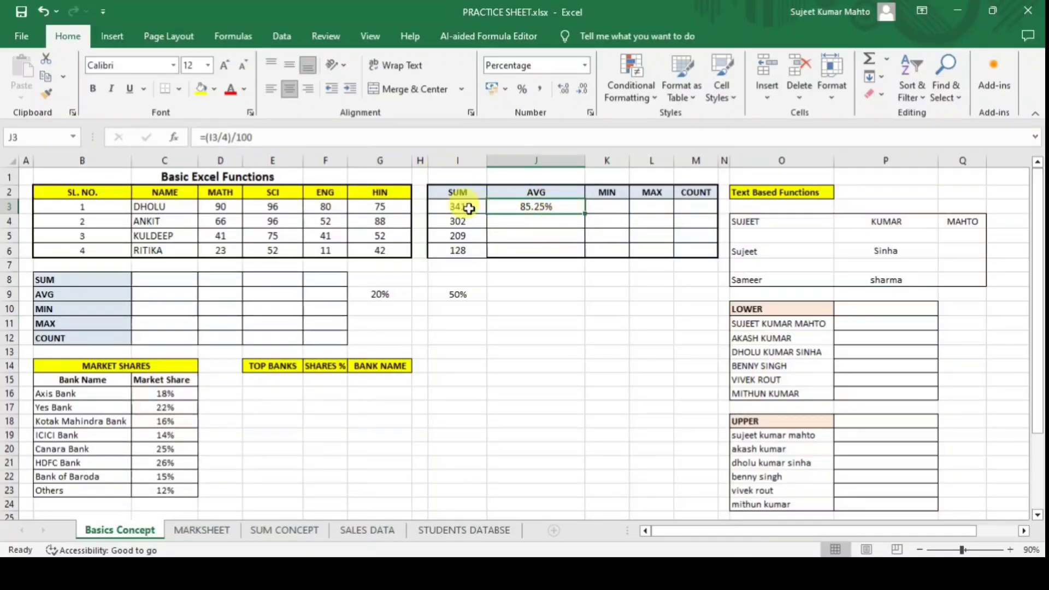
Enter =AVERAGE(D4:G4)/100 in J4 for the second student, giving 75.50%.
left_click(524, 222)
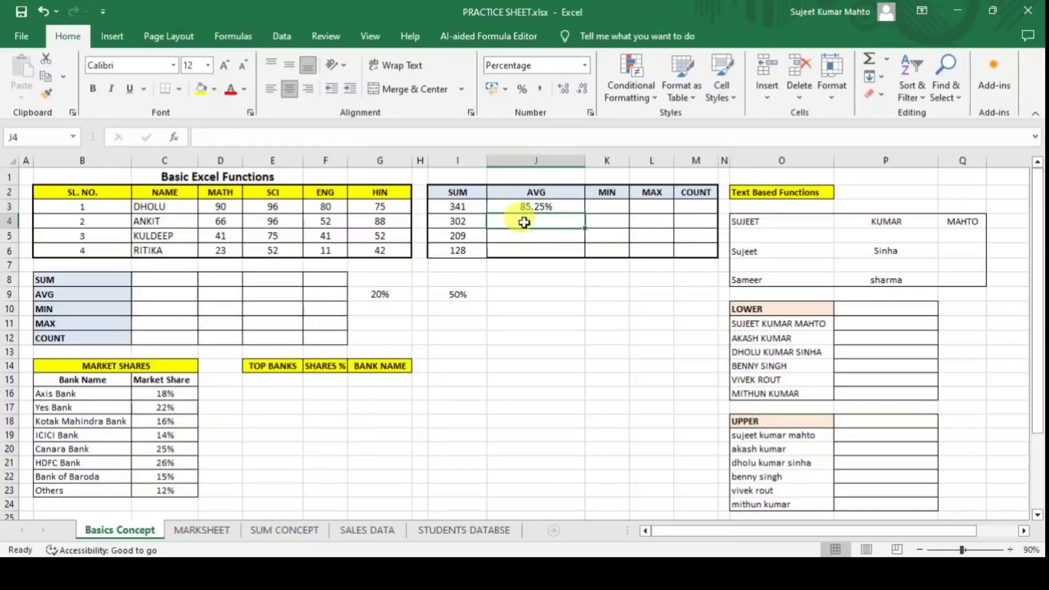
type("=AVER")
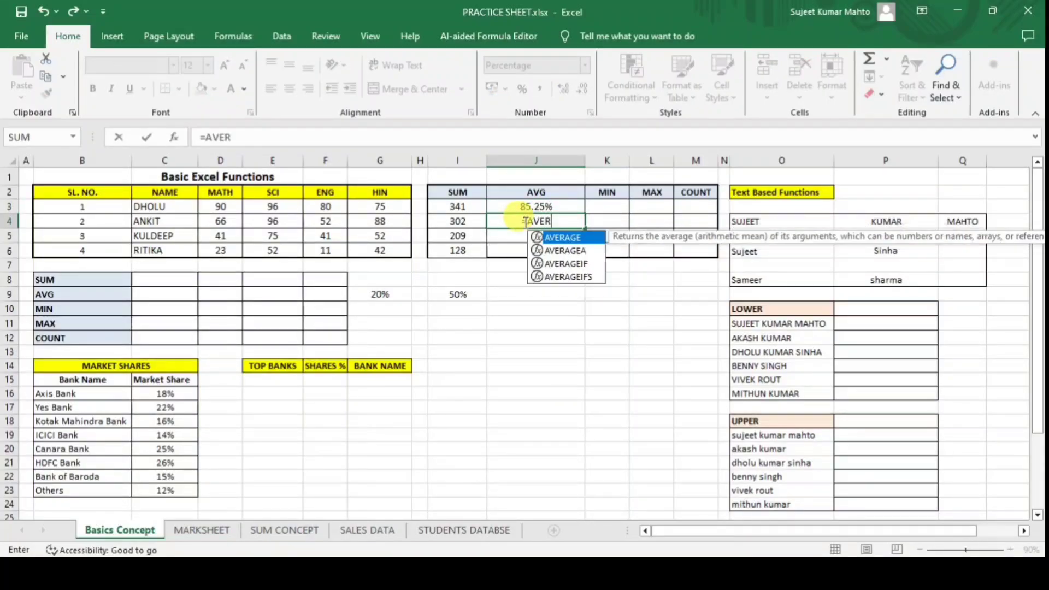
key("Tab")
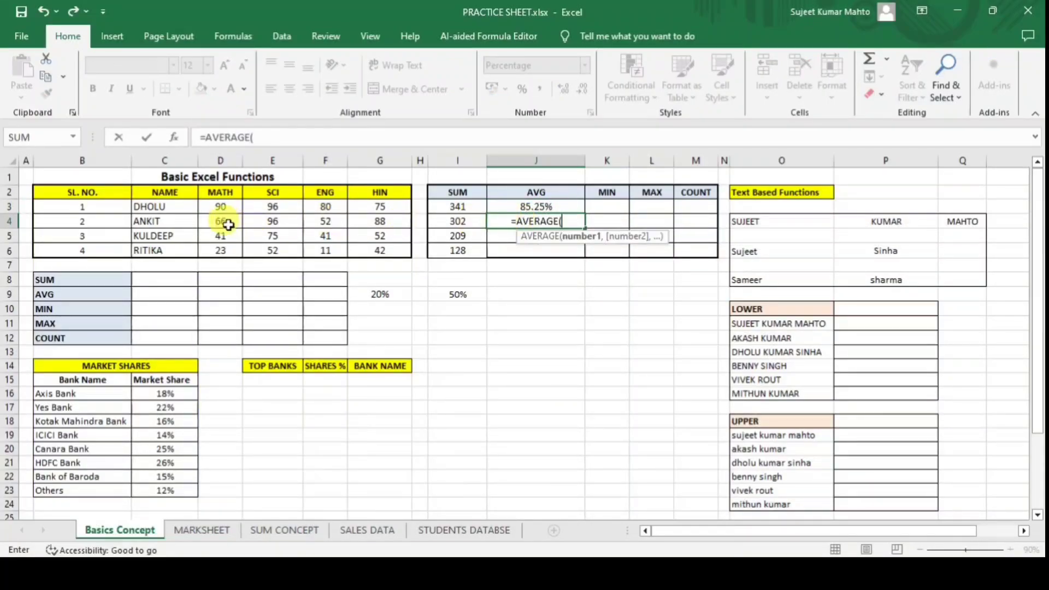
left_click_drag(222, 219, 393, 220)
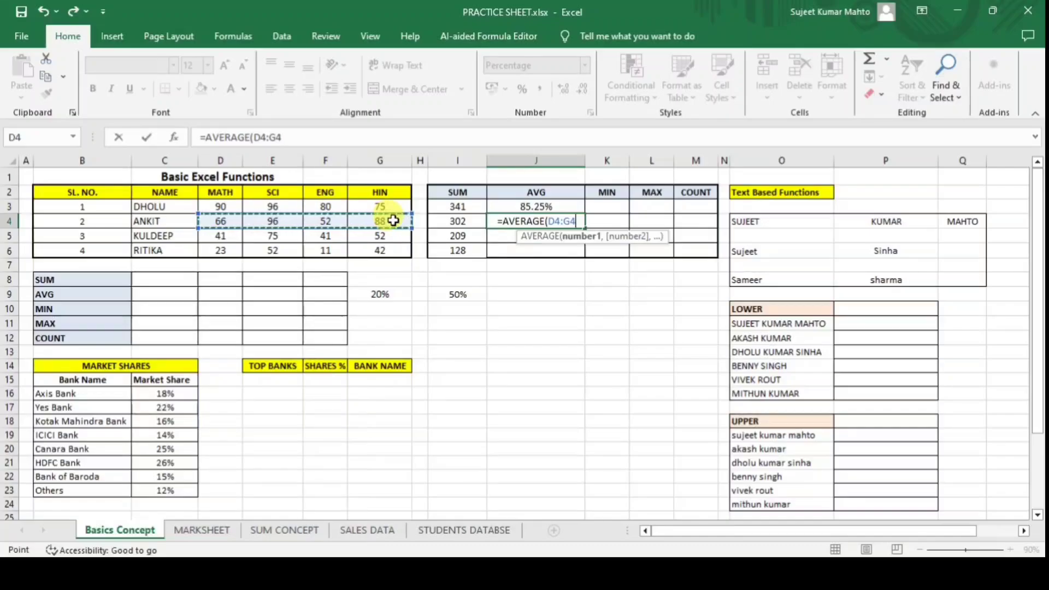
type(")/100")
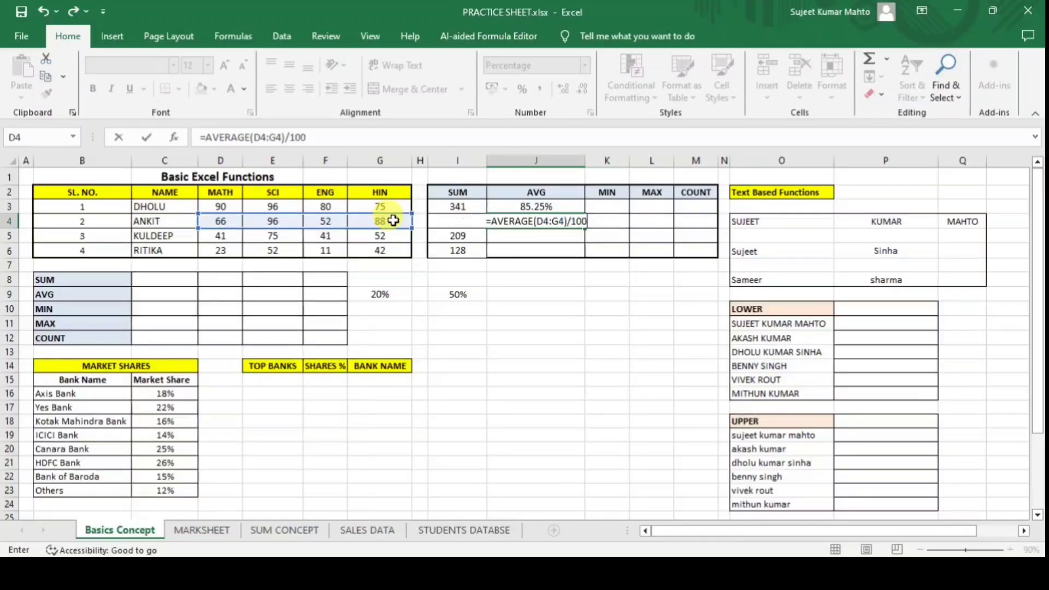
key("Return")
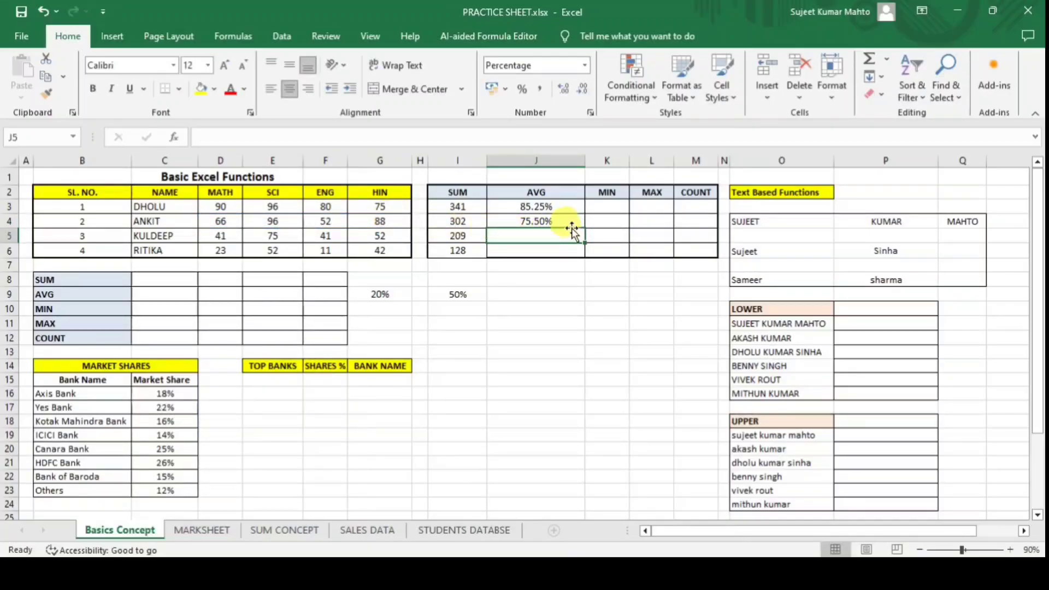
Fill the average formula down into J5 and J6, giving 52.25% and 32.00%.
key("ctrl+d")
key("Down")
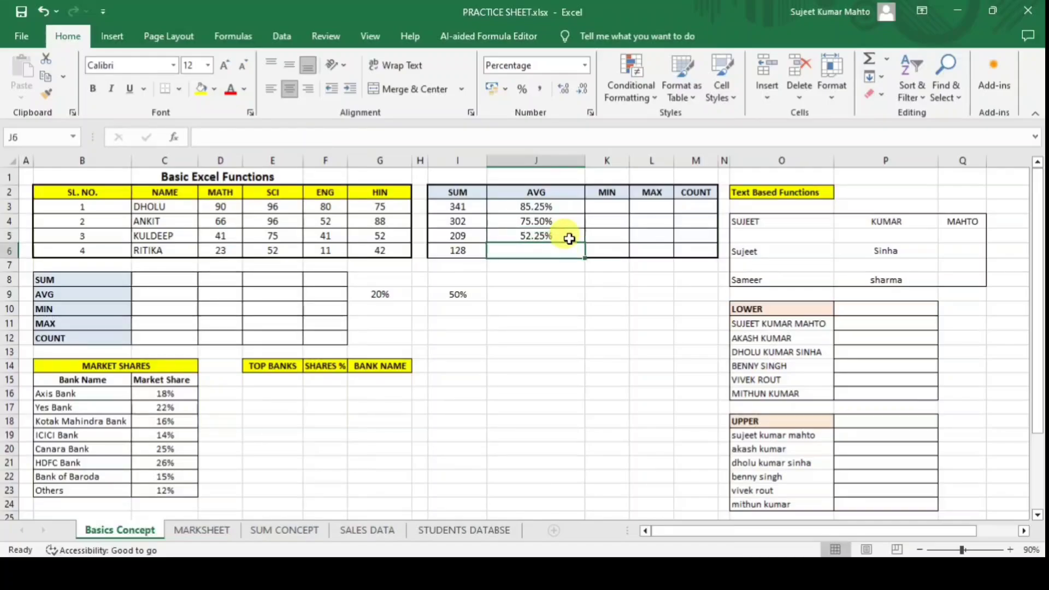
key("ctrl+d")
key("Down")
left_click(529, 311)
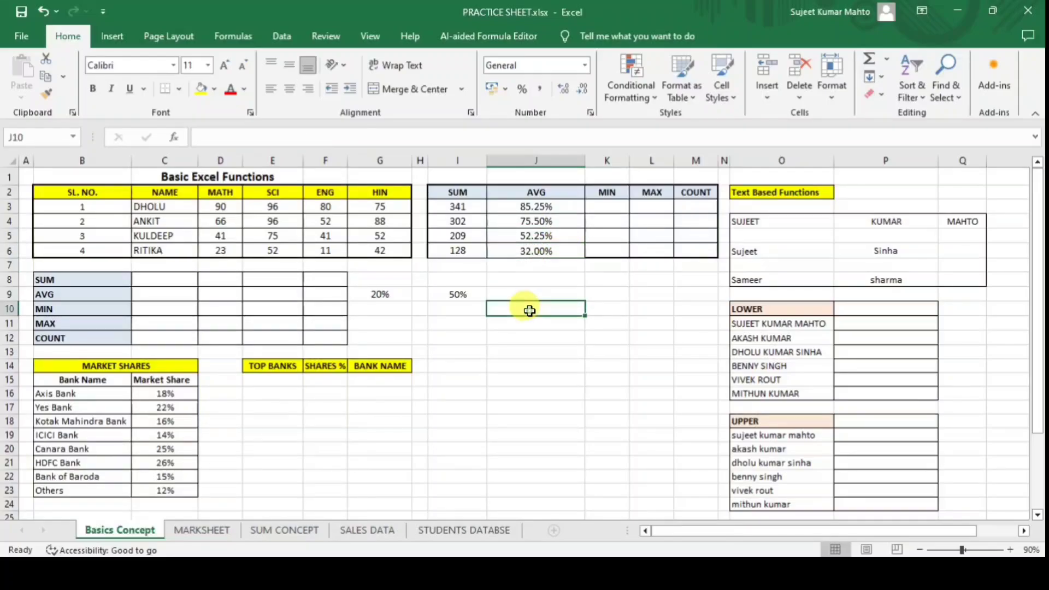
left_click(543, 208)
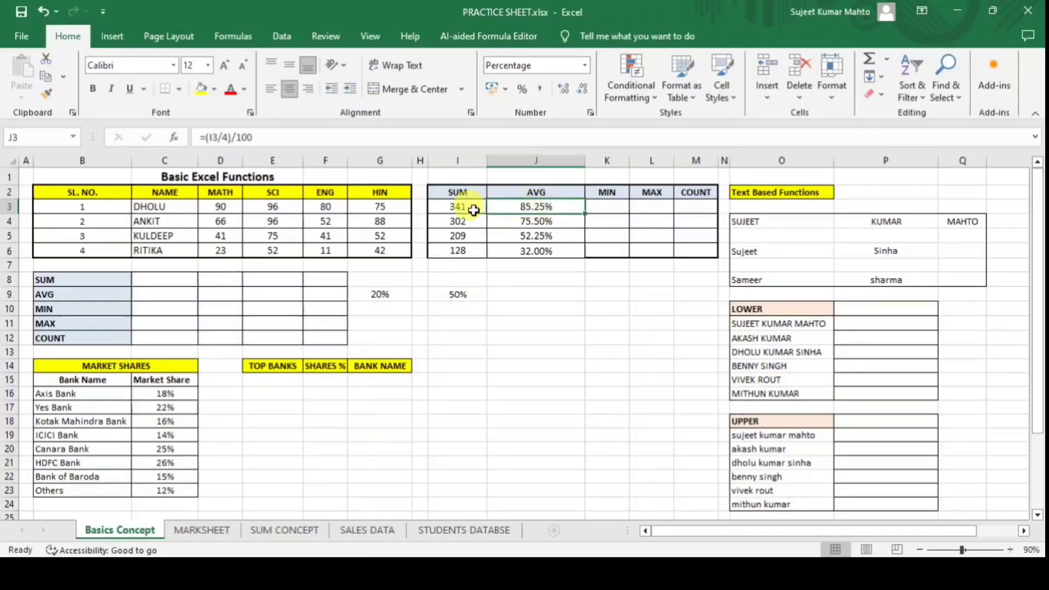
Enter =MIN(D3:G3) in K3, giving 75.
left_click(605, 209)
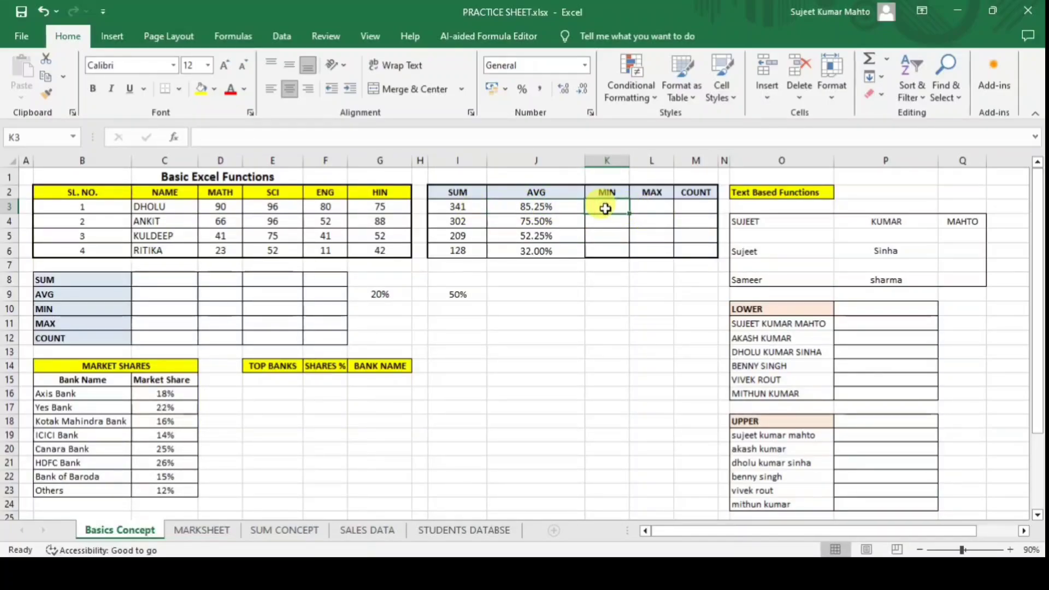
type("=M")
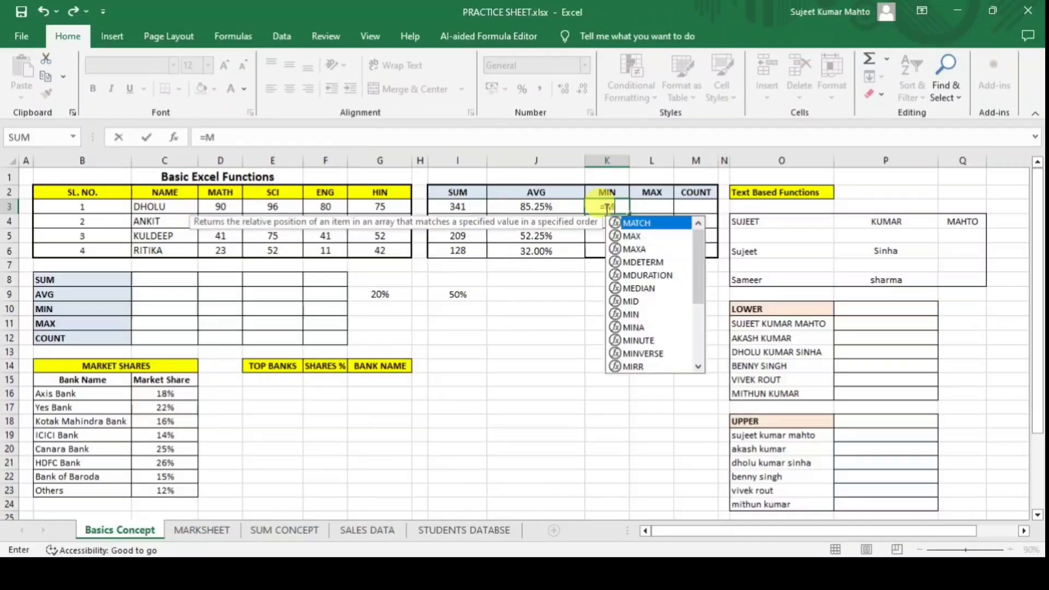
type("IN(")
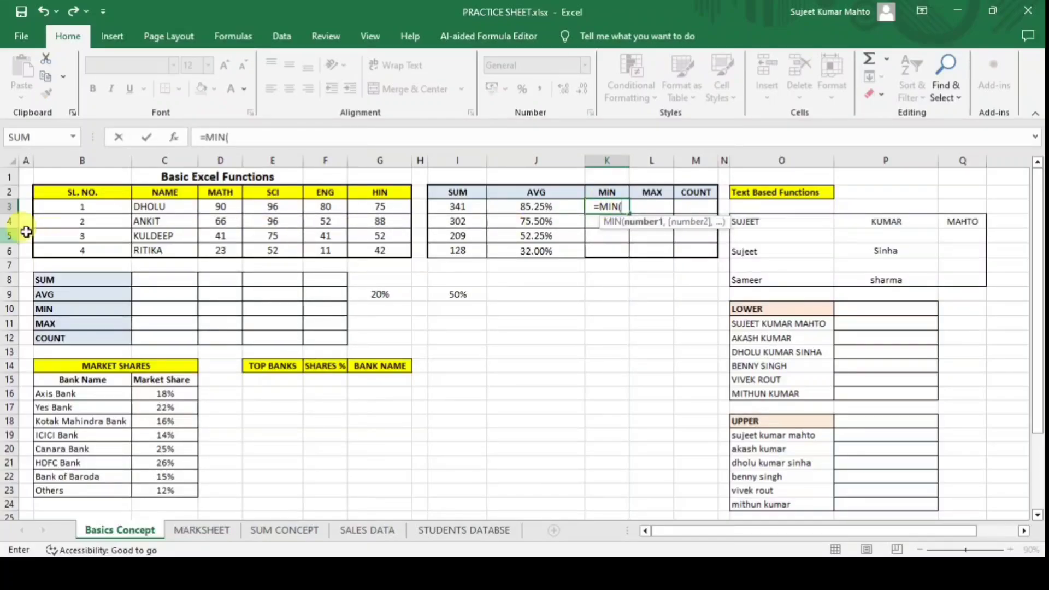
left_click_drag(221, 207, 377, 205)
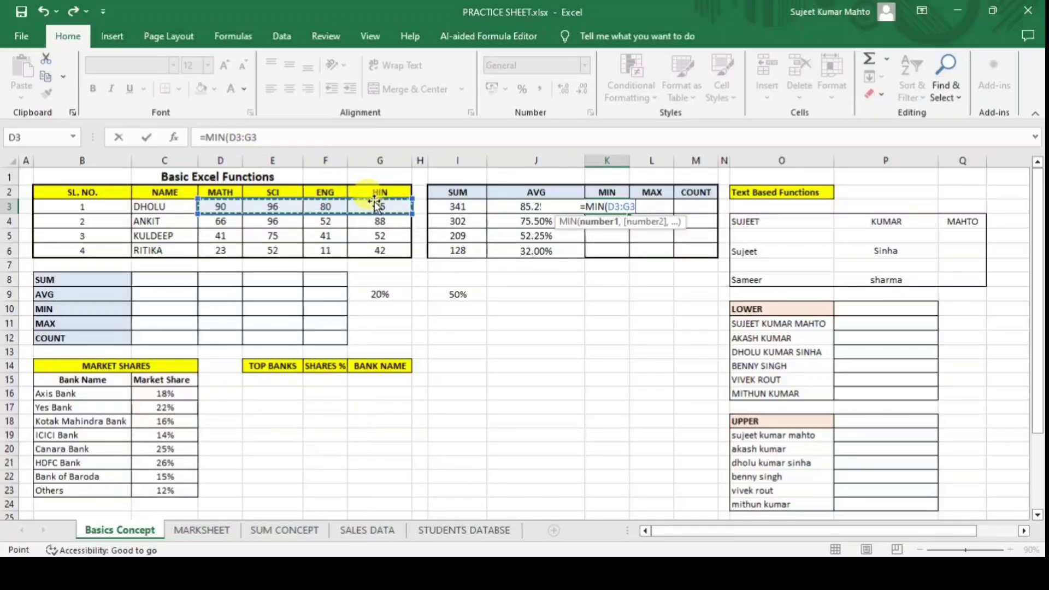
type(")")
key("Return")
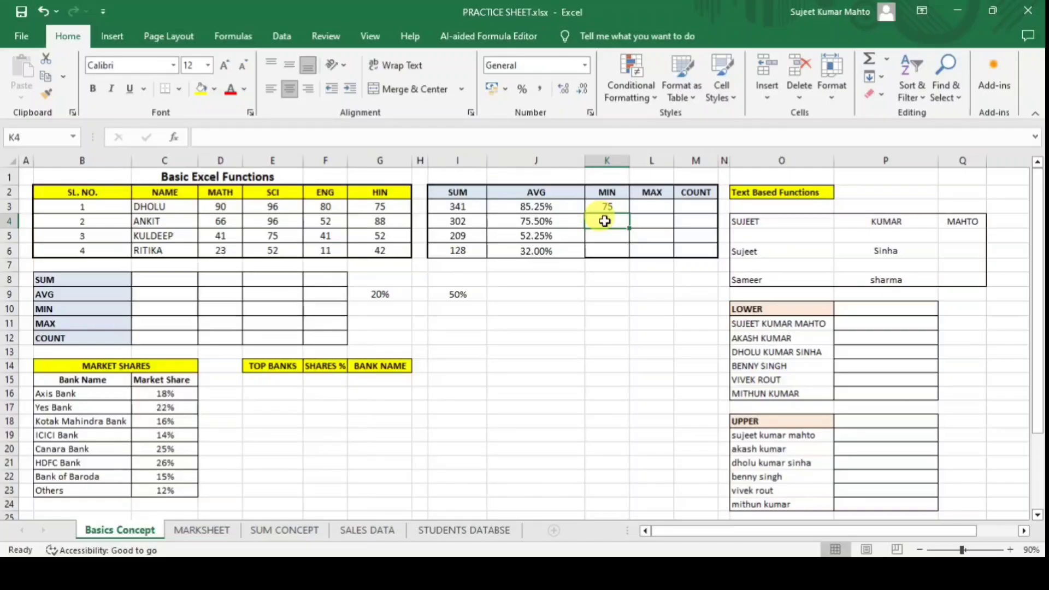
Enter =MIN(D4:G4) in K4 and fill it down to K5:K6 (52, 41, 11).
type("=MIN(")
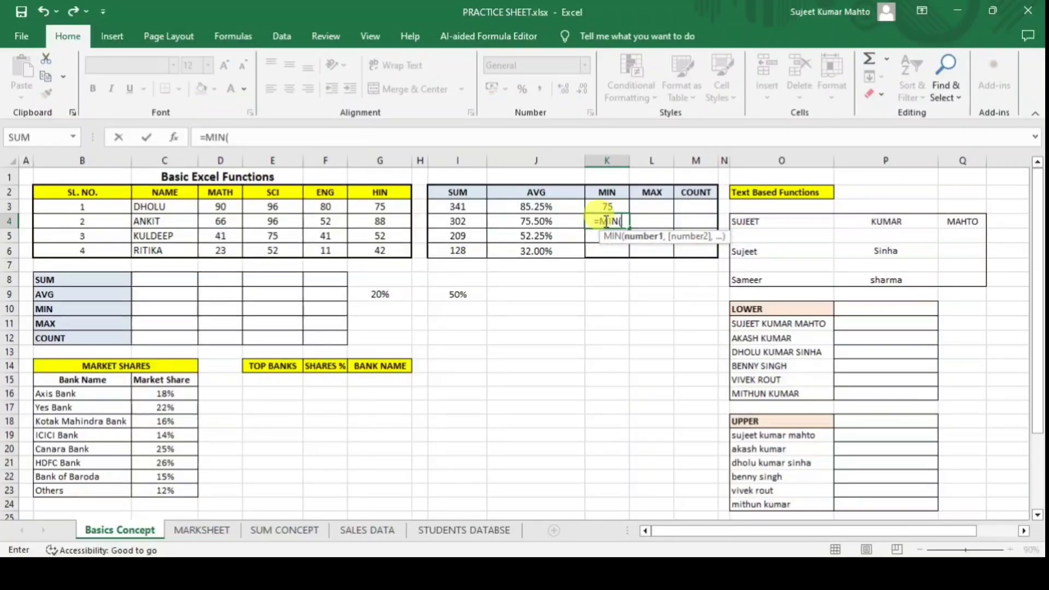
left_click(220, 221)
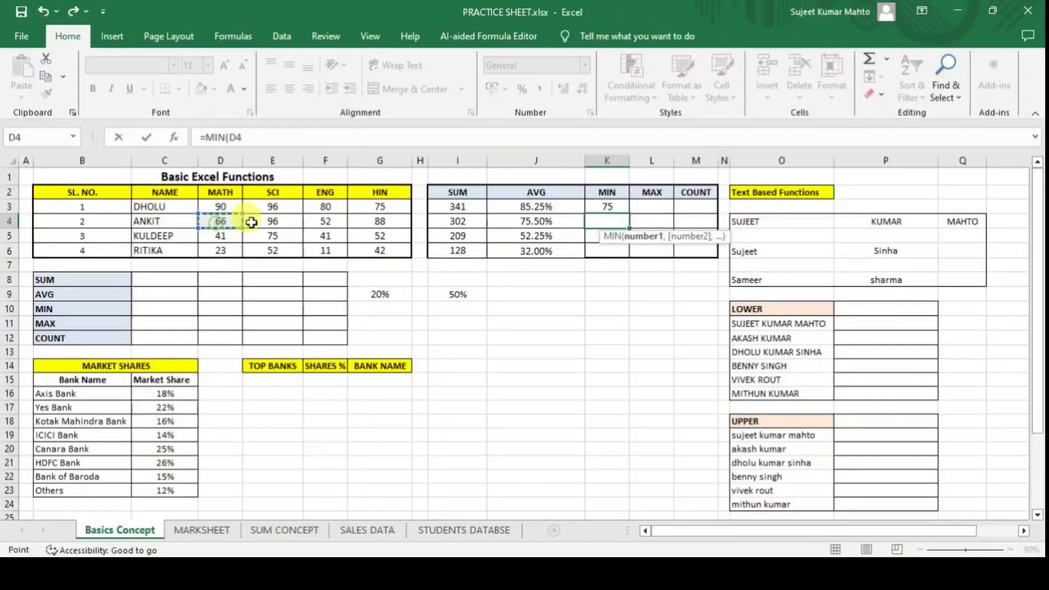
left_click_drag(251, 222, 377, 221)
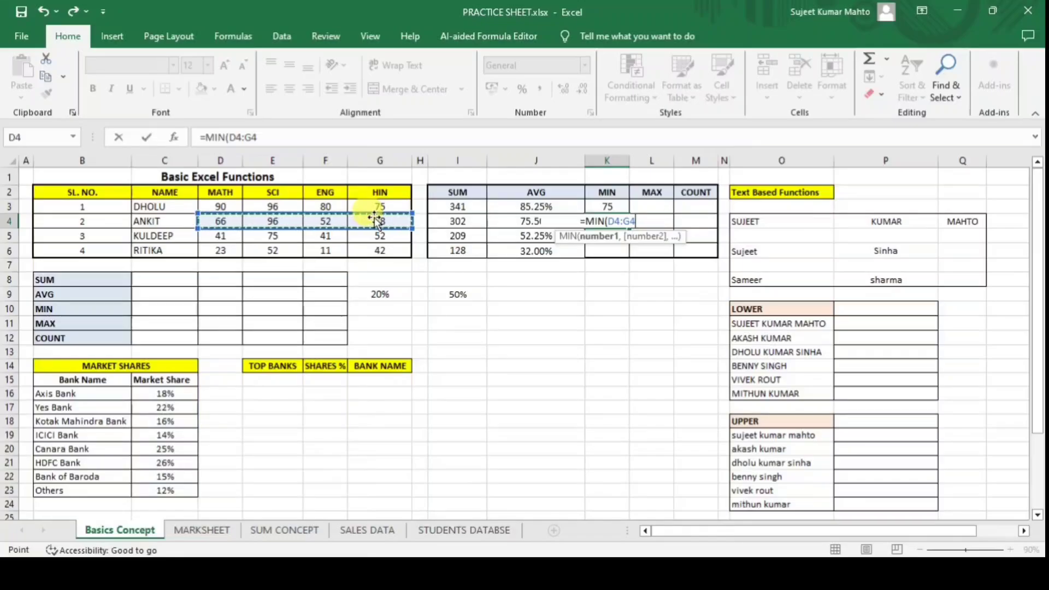
type(")")
key("Return")
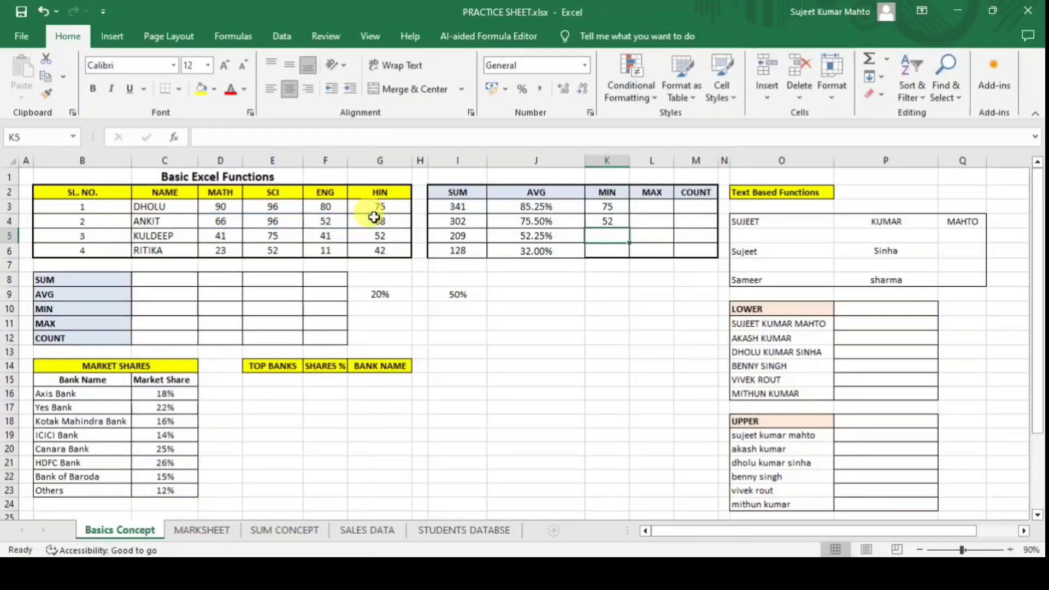
key("ctrl+d")
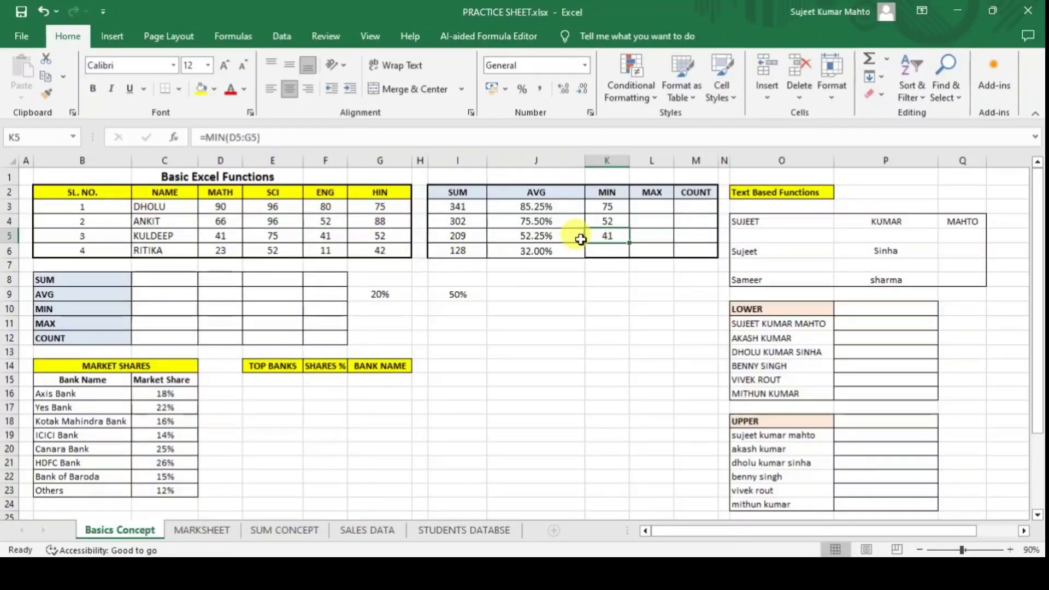
key("Return")
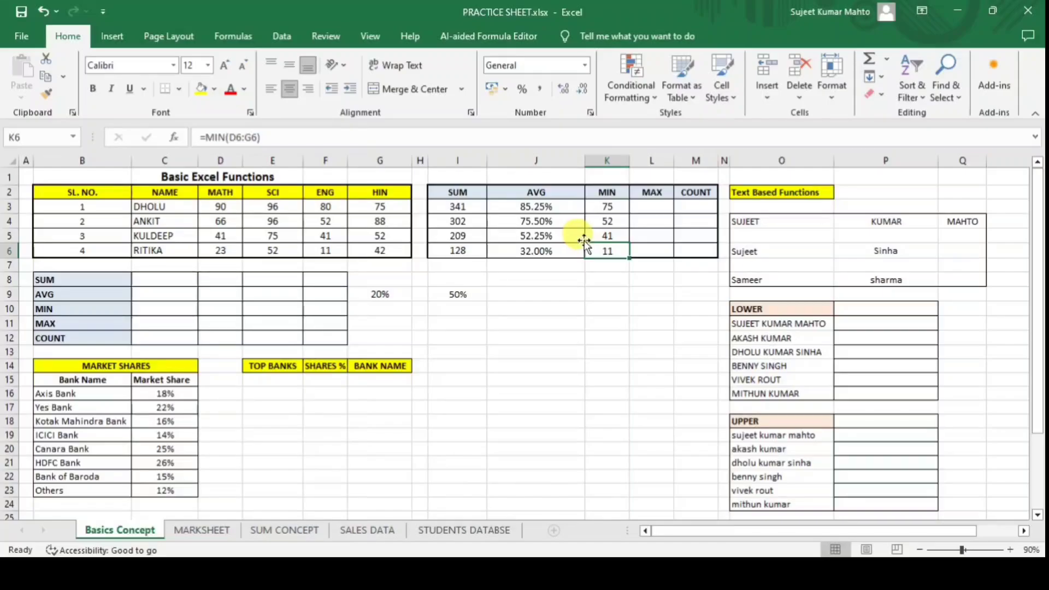
Enter =MAX(D3:G3) in L3, giving 96.
left_click(651, 207)
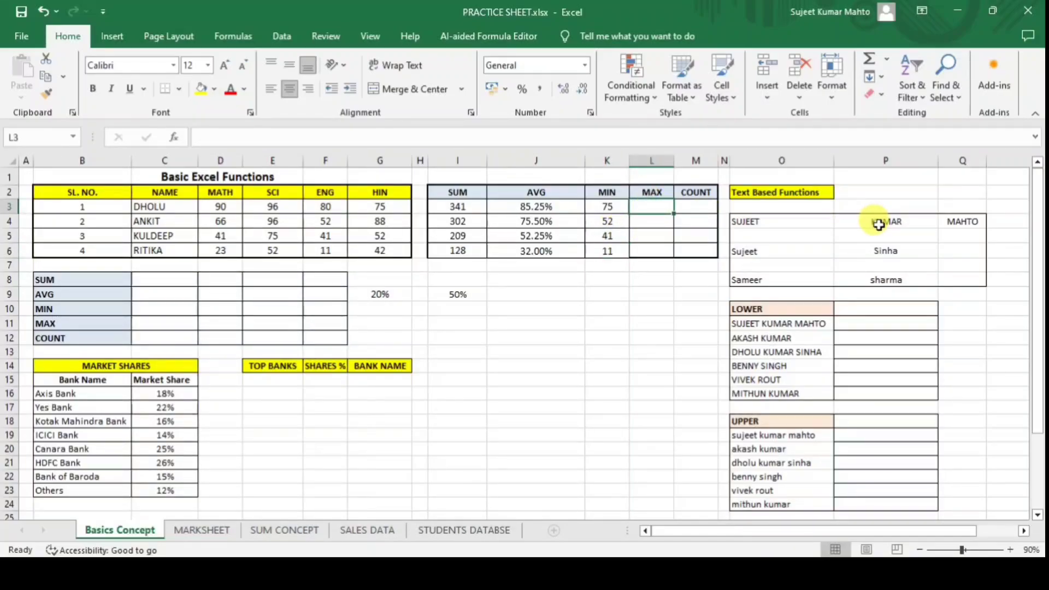
type("=MA")
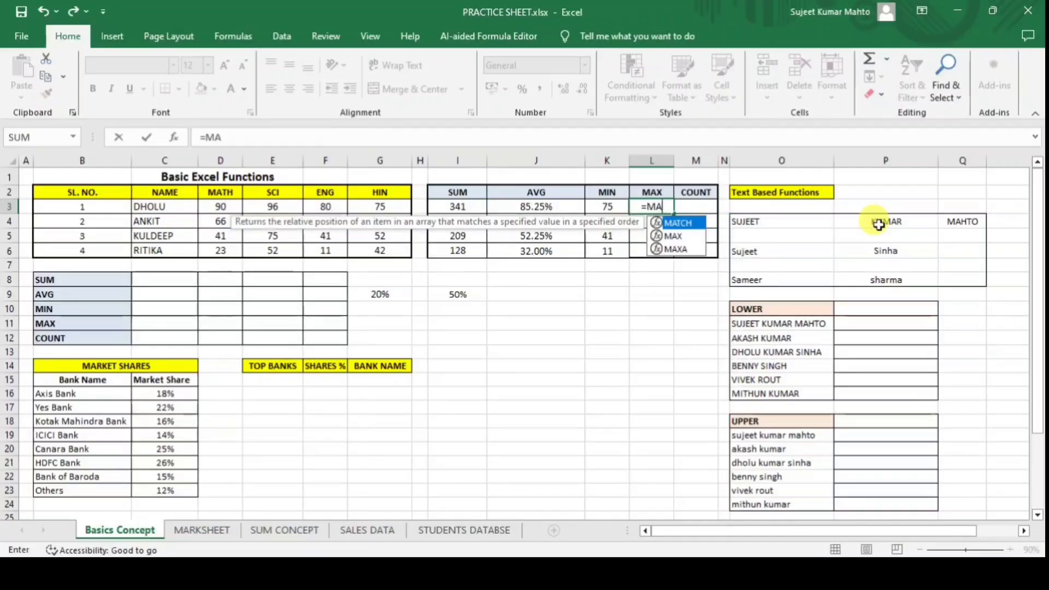
type("X(")
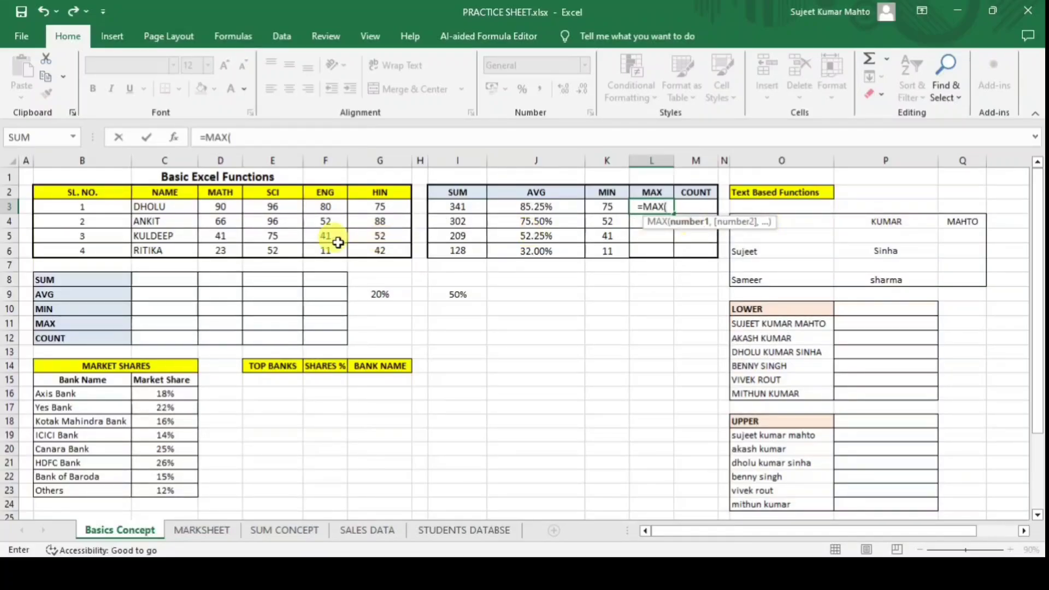
left_click_drag(216, 208, 380, 206)
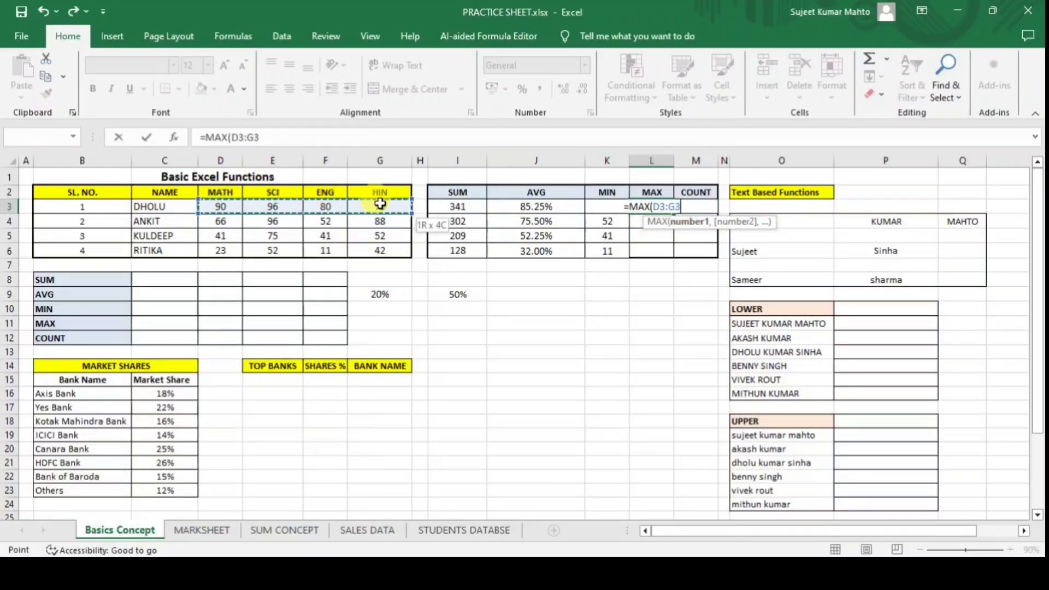
key("Return")
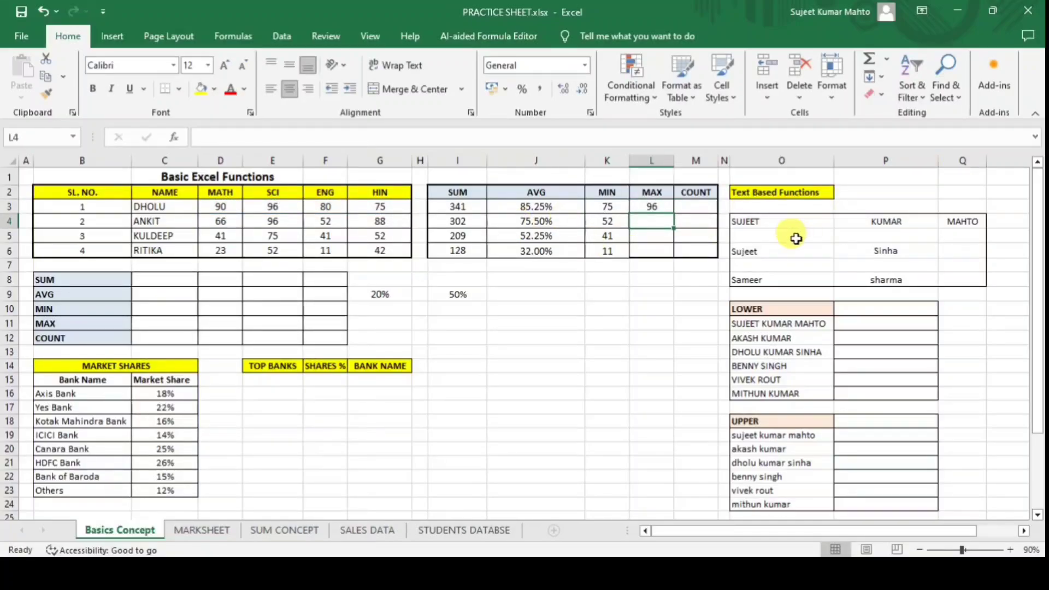
Enter =MAX(D4:G4) in L4 and fill L5:L6 with it (96, 75, 52).
type("=MAX(")
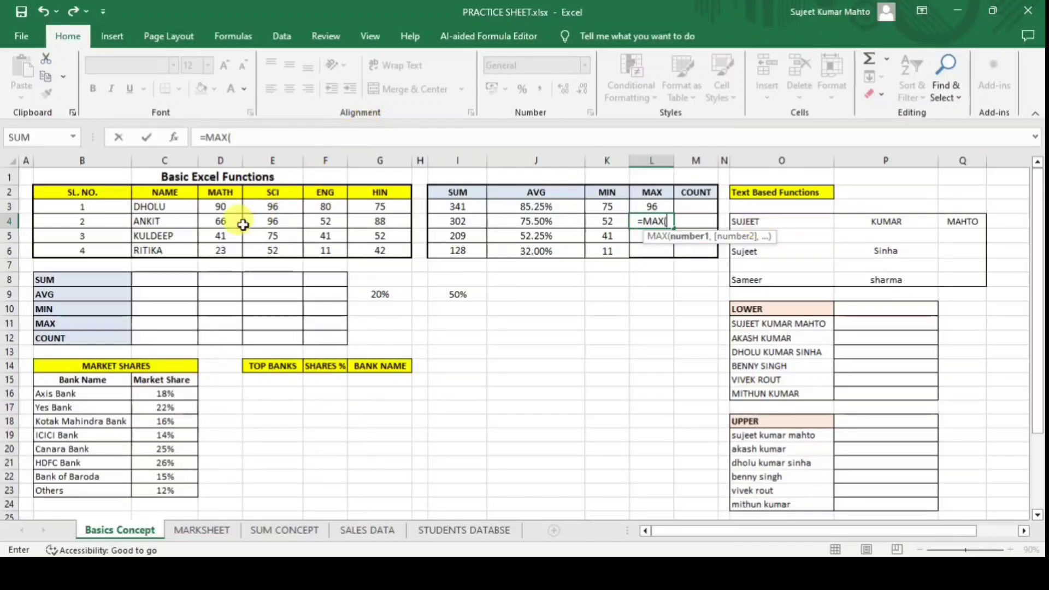
left_click_drag(220, 220, 380, 221)
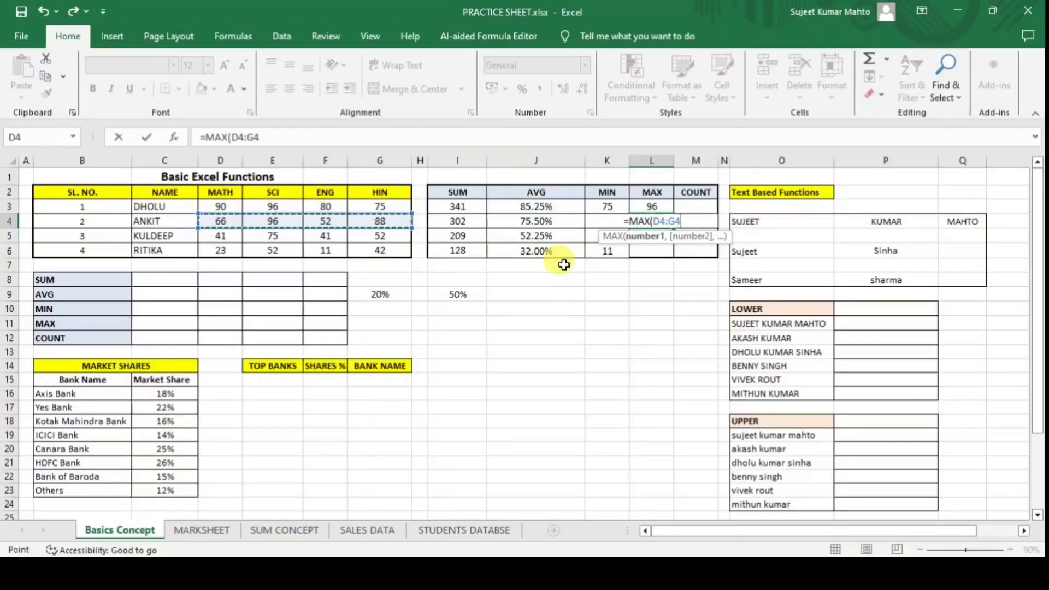
key("Return")
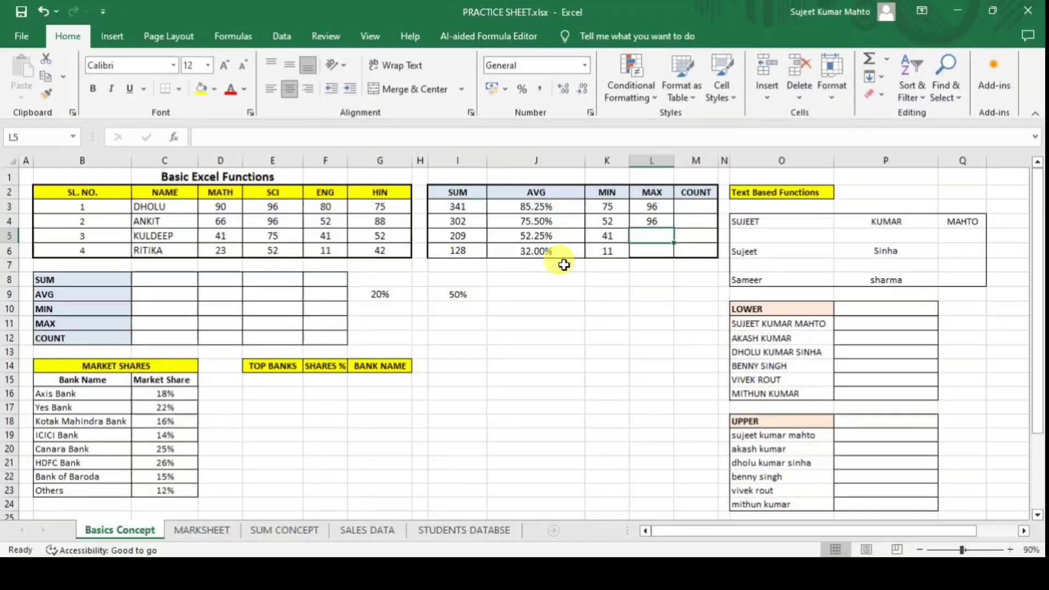
key("Up")
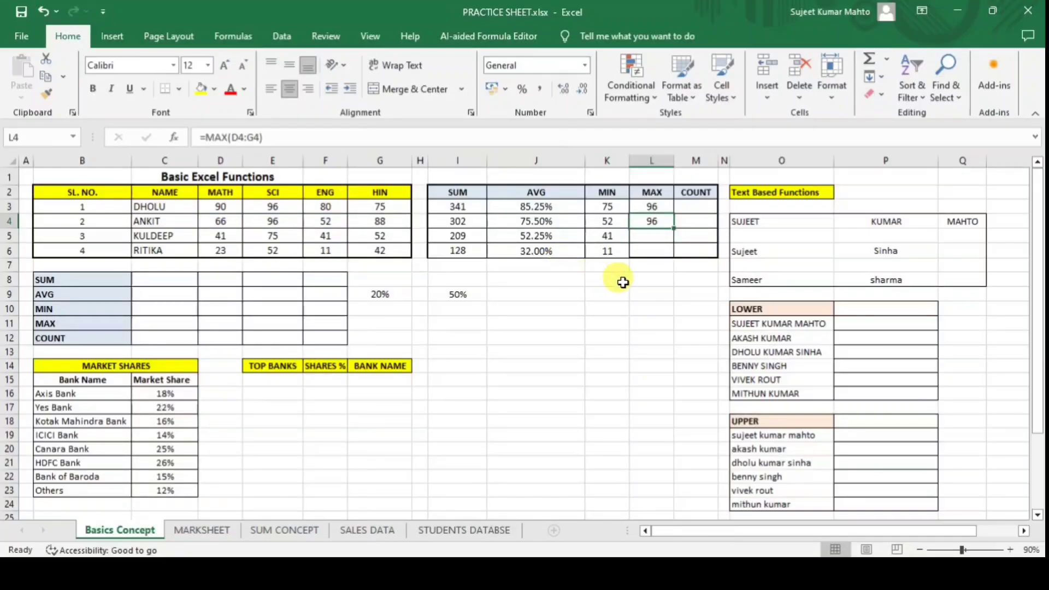
left_click(660, 235)
key("ctrl+d")
key("Down")
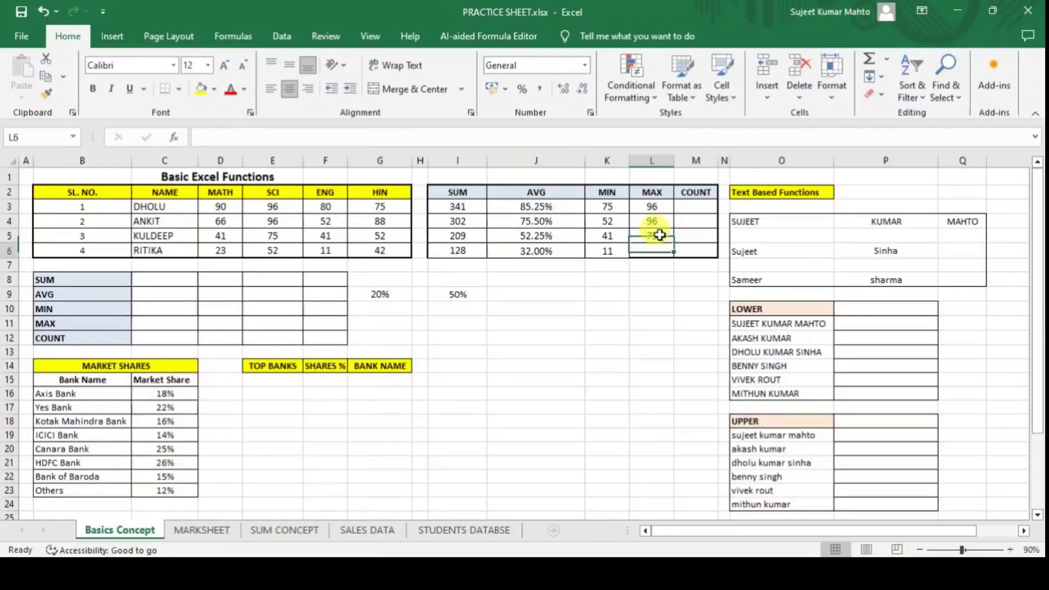
key("ctrl+d")
key("Down")
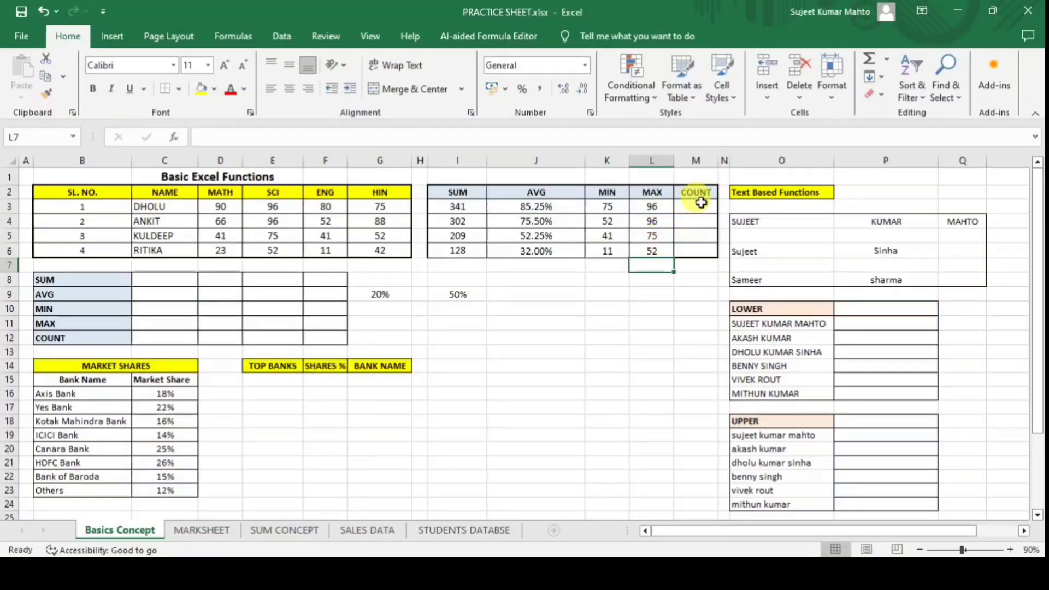
Enter =COUNT(D3:G3) in M3 and fill it down to M6, giving 4 each.
left_click(702, 205)
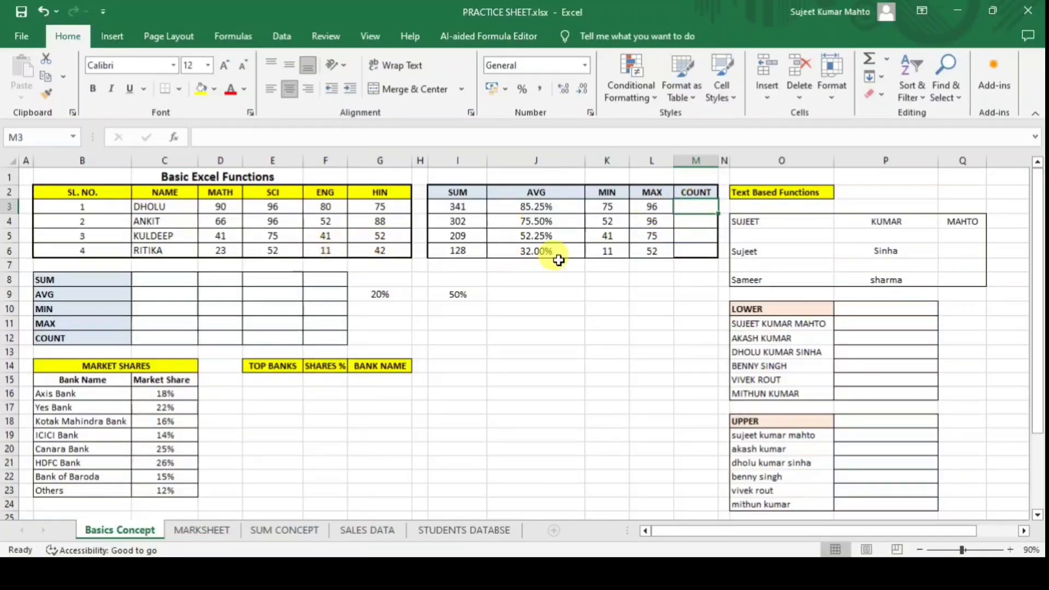
type("=CO")
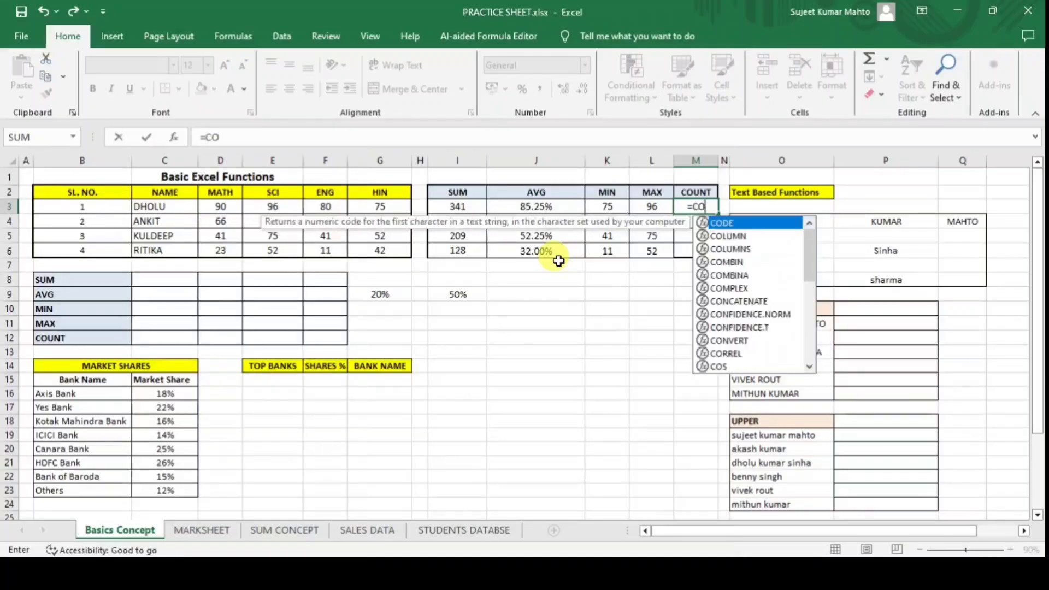
type("UNT(")
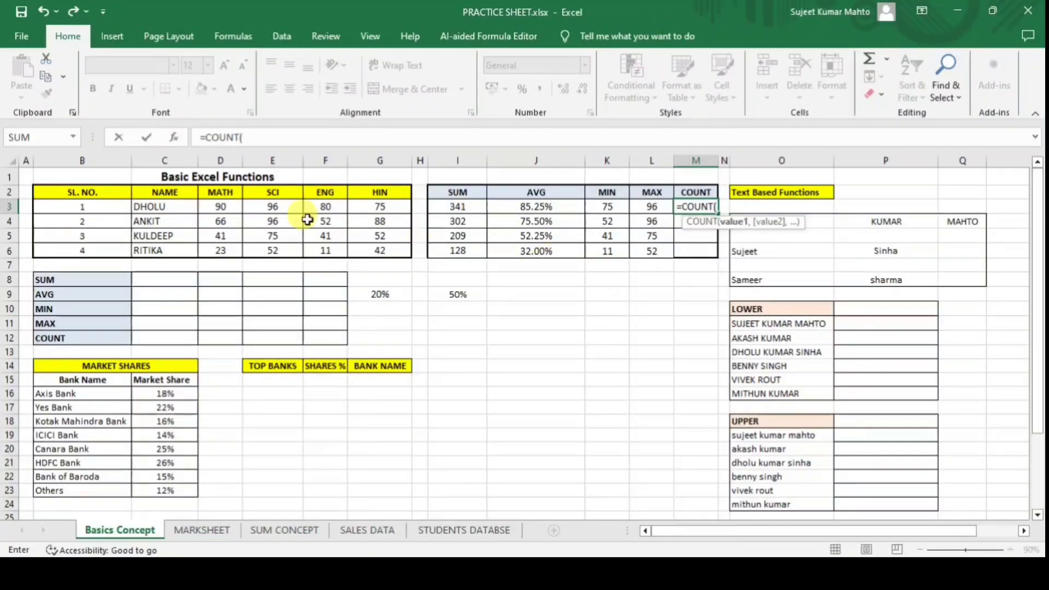
left_click(218, 206)
left_click_drag(271, 207, 379, 206)
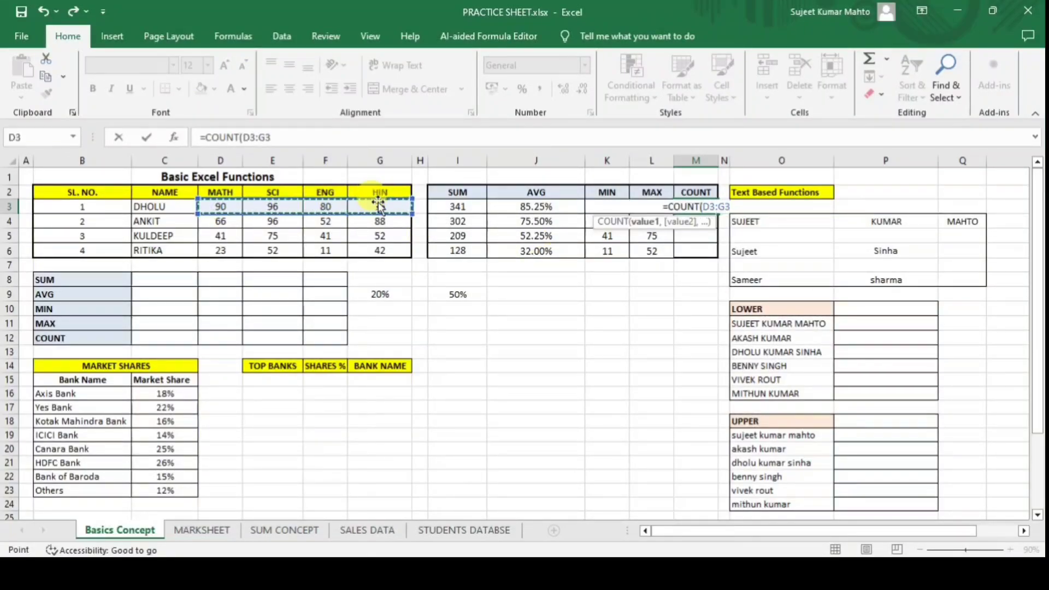
type(")")
key("Return")
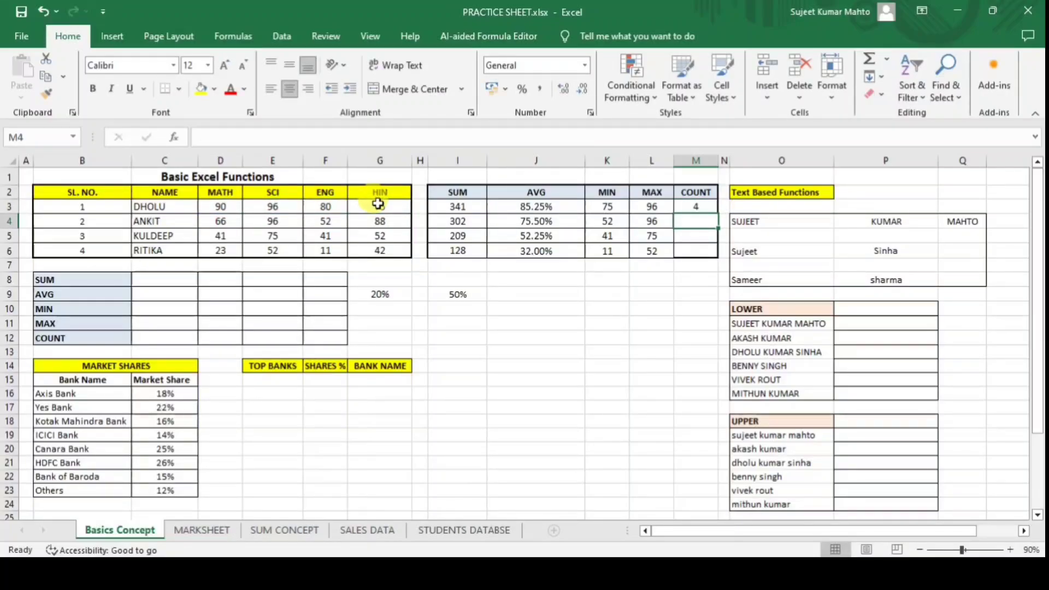
key("ctrl+d")
key("Down")
key("Down")
key("ctrl+d")
key("Down")
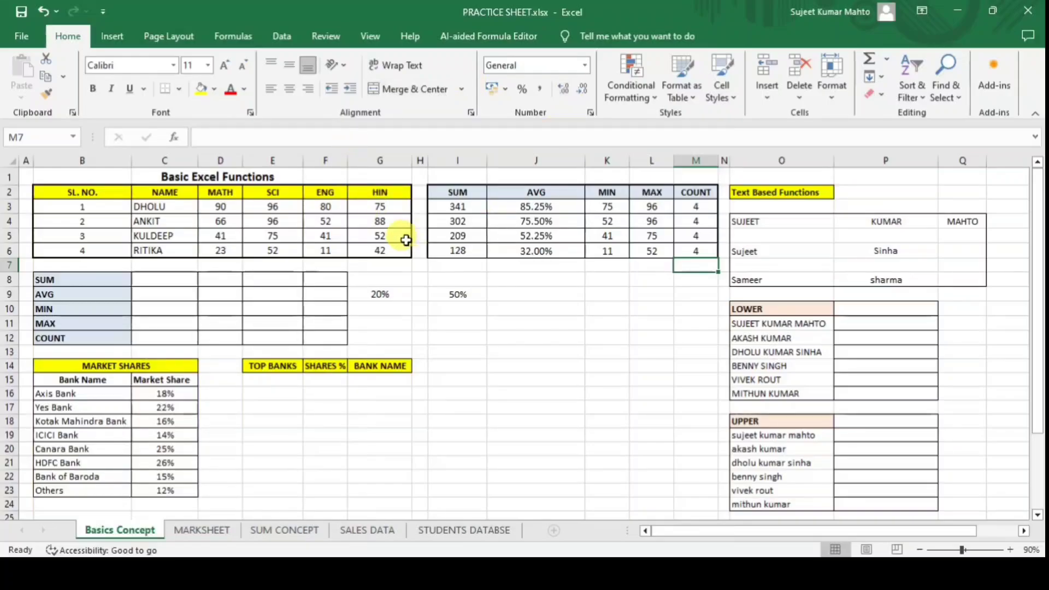
Delete the stray 20% and 50% practice values below the table.
left_click(457, 211)
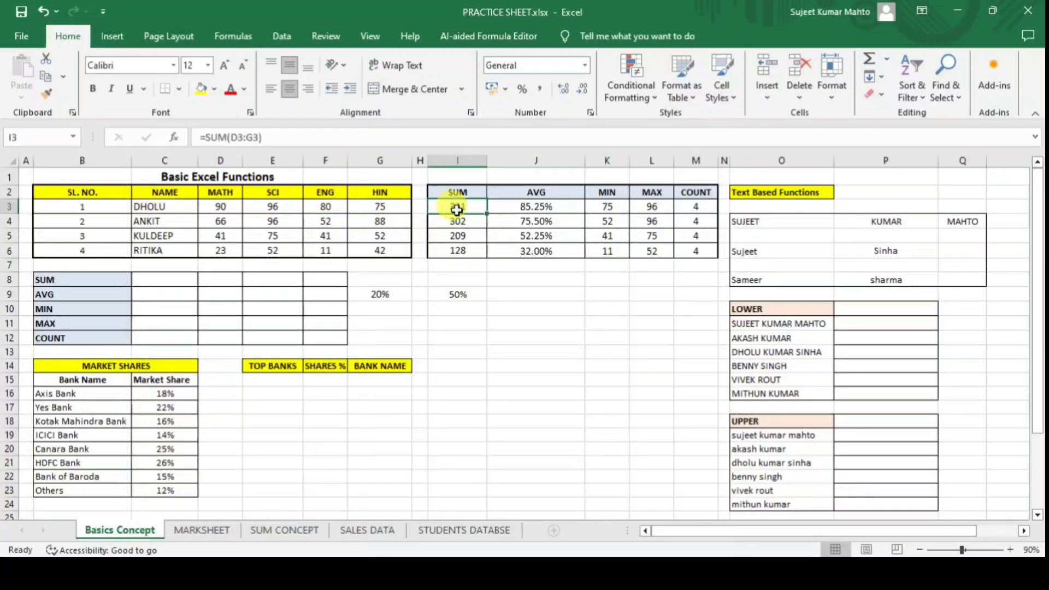
left_click(514, 200)
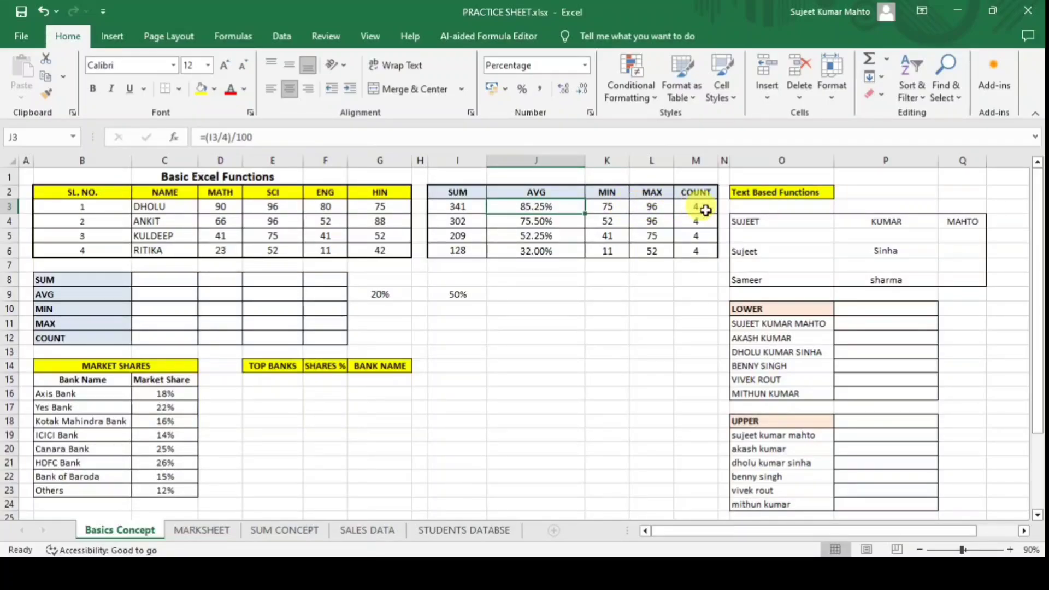
left_click_drag(380, 294, 461, 304)
key("Delete")
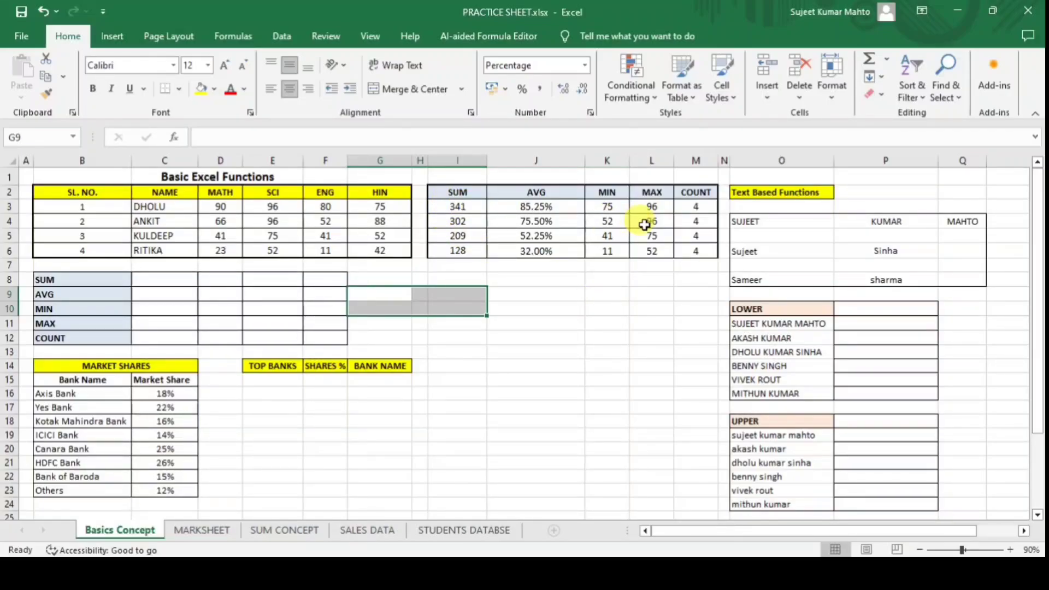
left_click(599, 325)
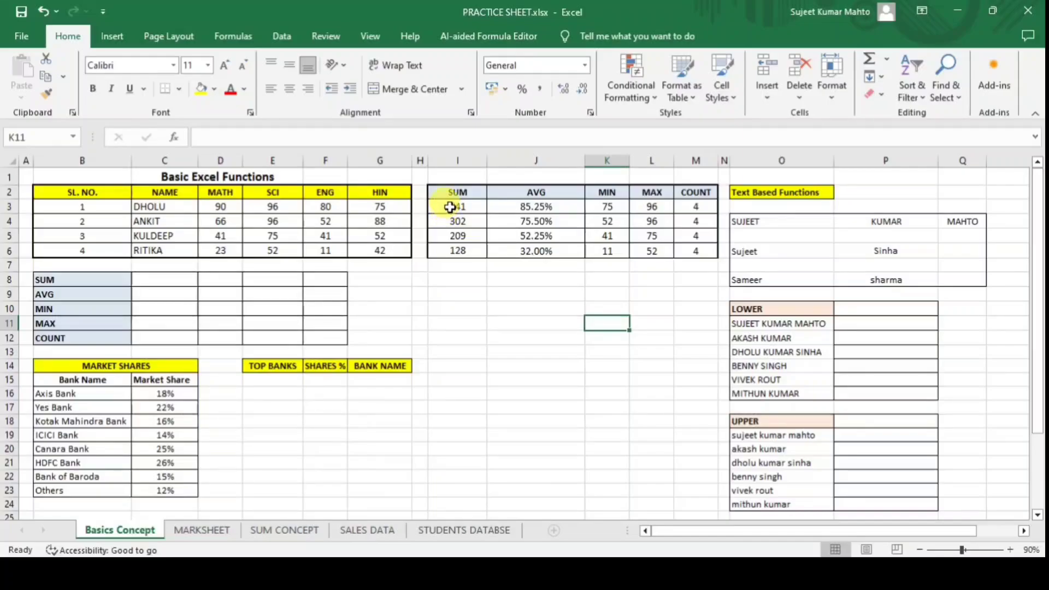
Review the average formulas and select the results block I3:M6.
left_click_drag(450, 207, 691, 249)
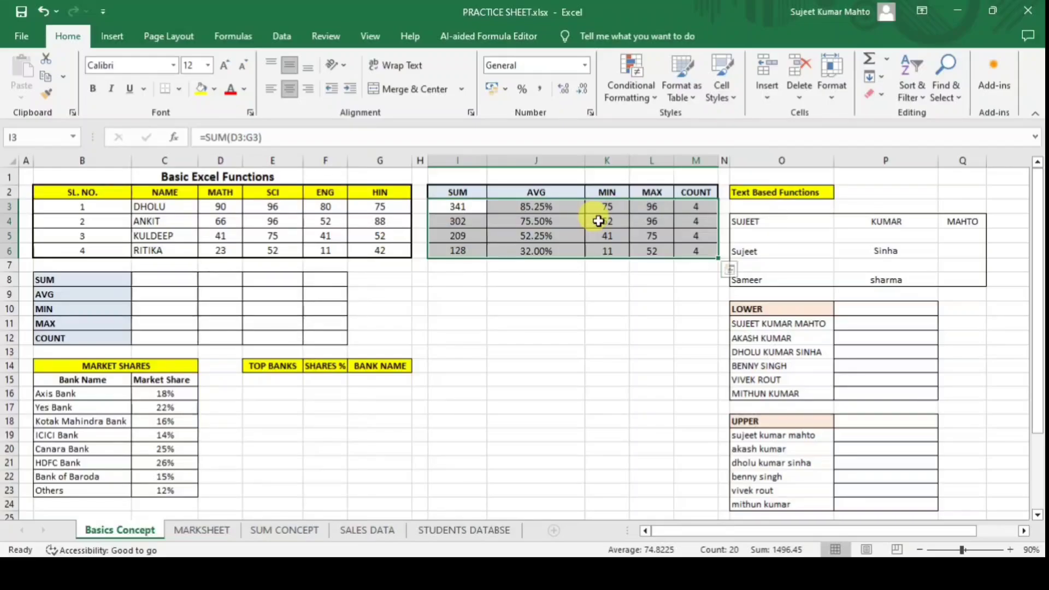
left_click(607, 309)
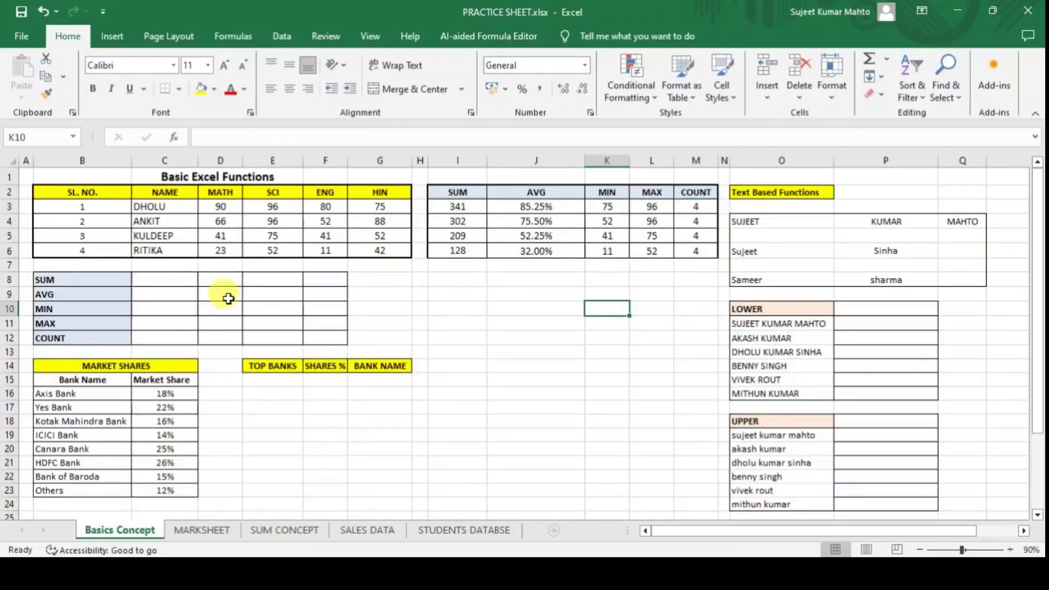
left_click(151, 282)
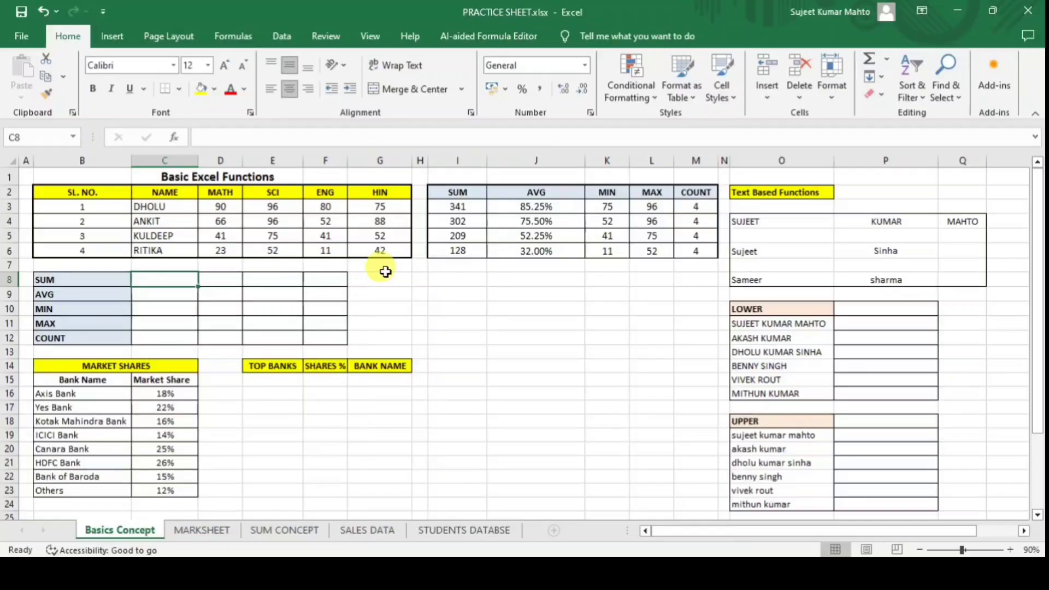
left_click(622, 333)
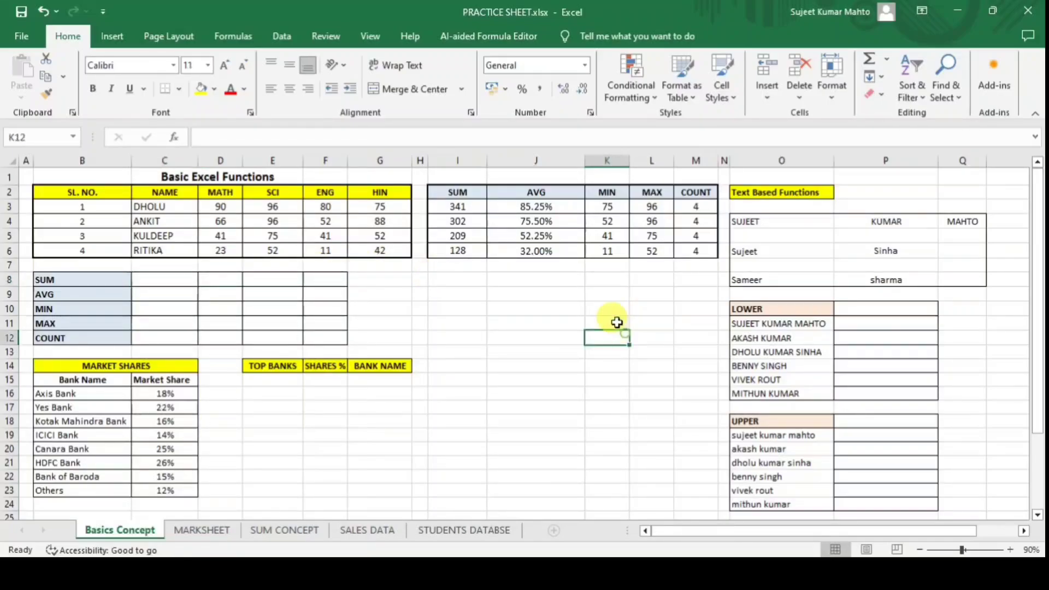
left_click_drag(451, 208, 696, 250)
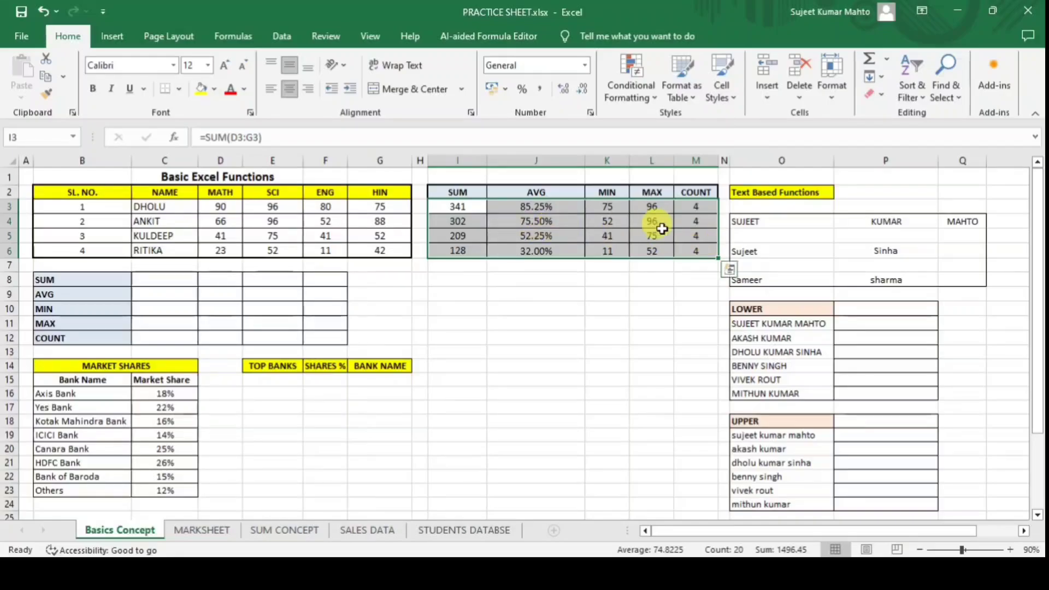
left_click(475, 234)
left_click(516, 207)
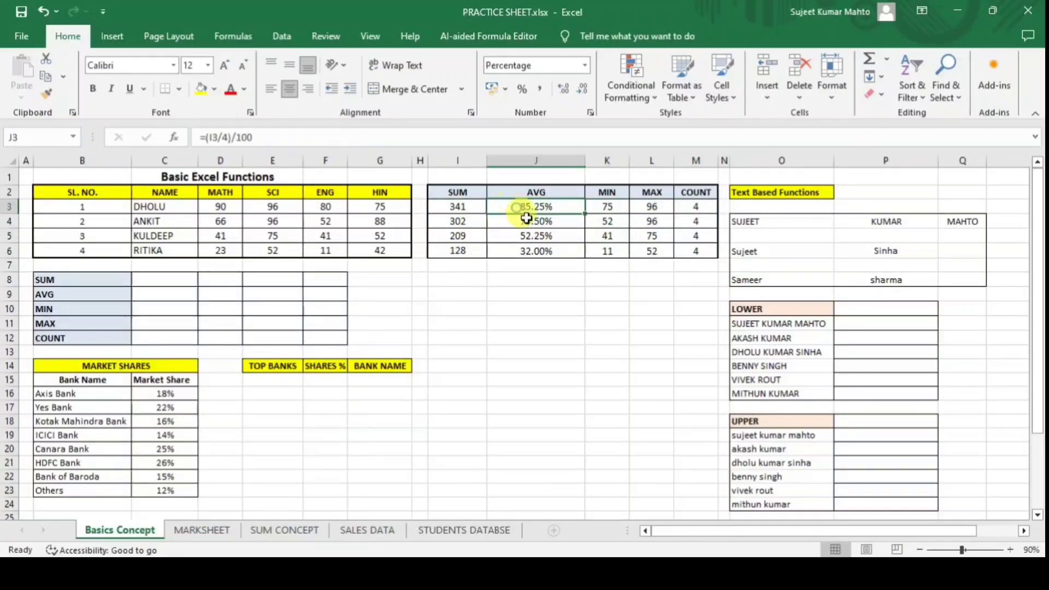
left_click(526, 219)
left_click(534, 235)
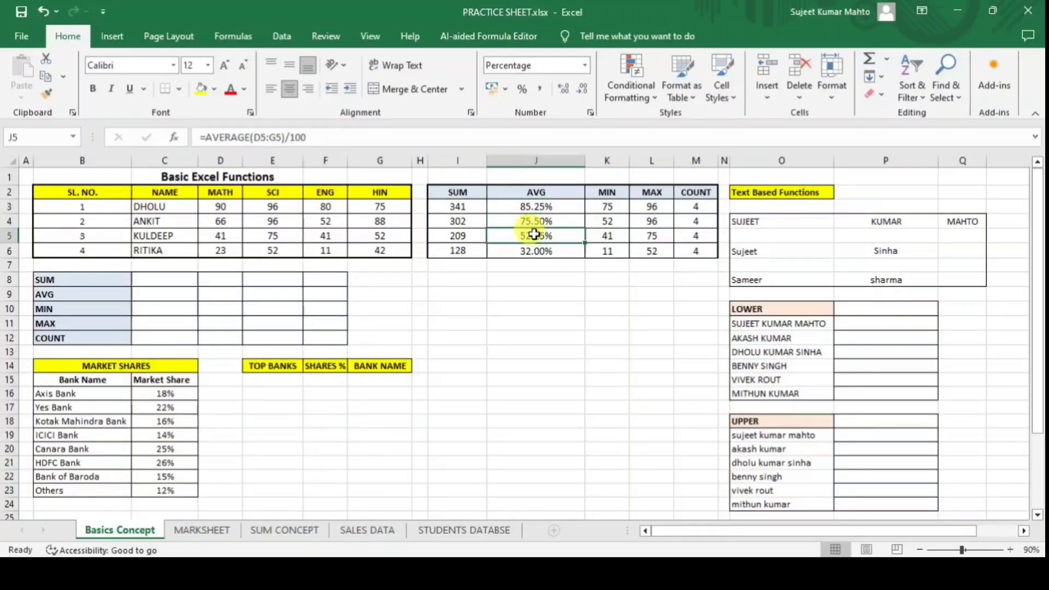
left_click_drag(464, 207, 684, 251)
Copy I3:M6 and paste it back onto itself as values only.
key("ctrl+c")
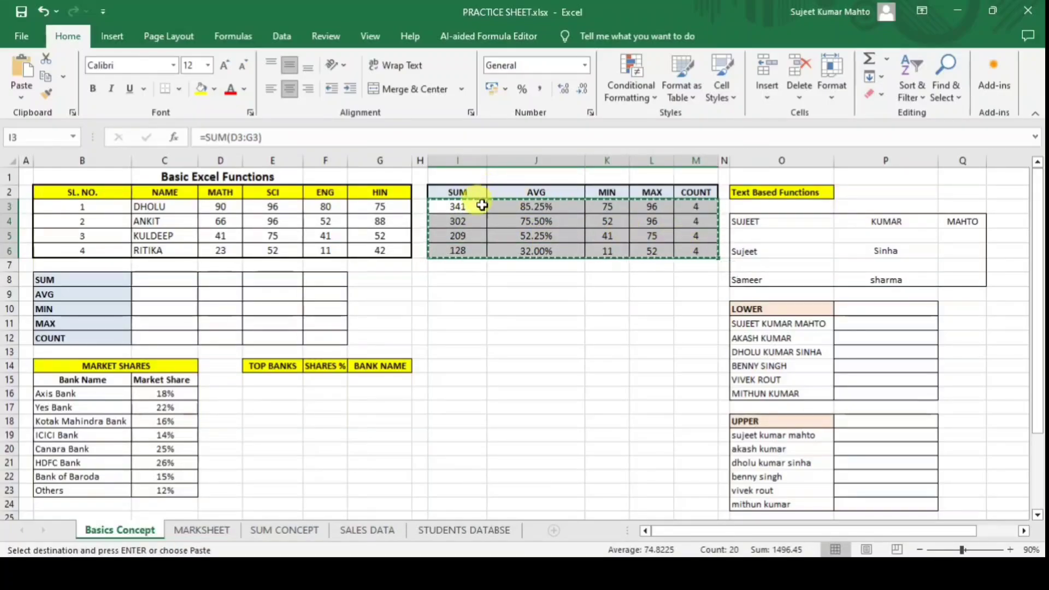
key("ctrl+alt+v")
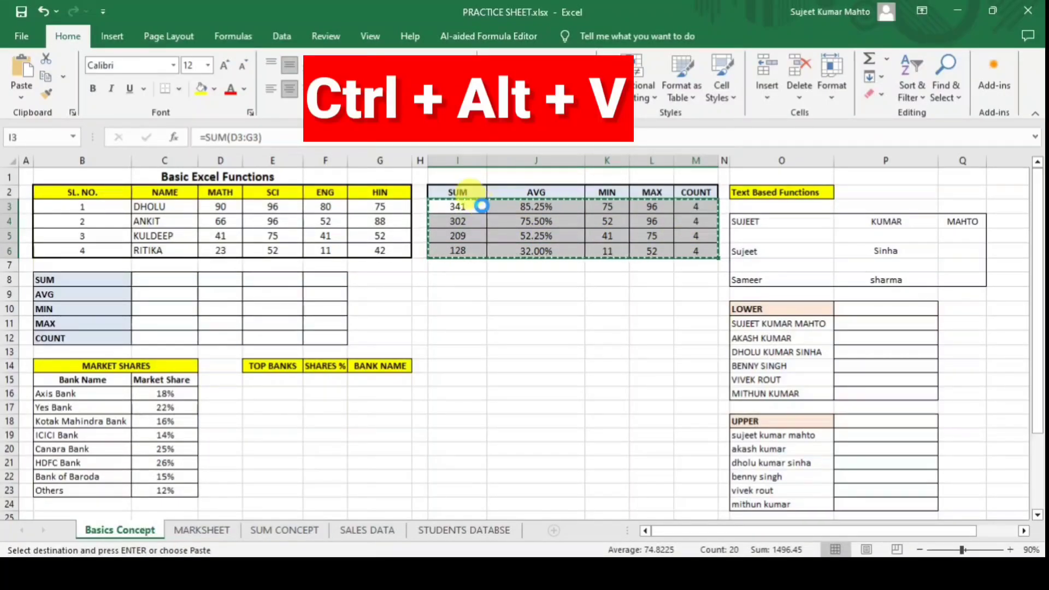
left_click(490, 388)
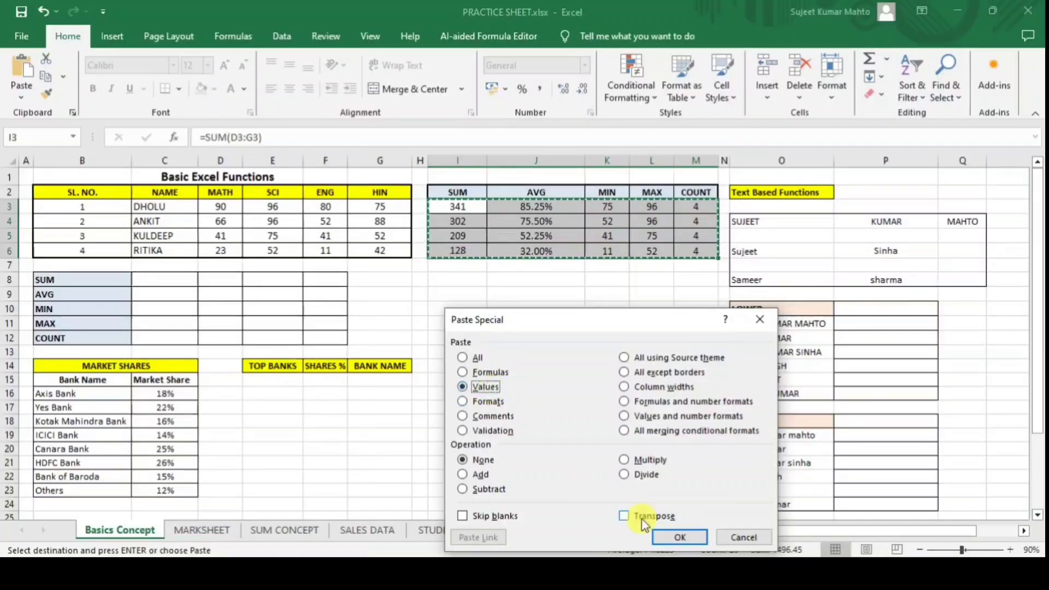
left_click(677, 538)
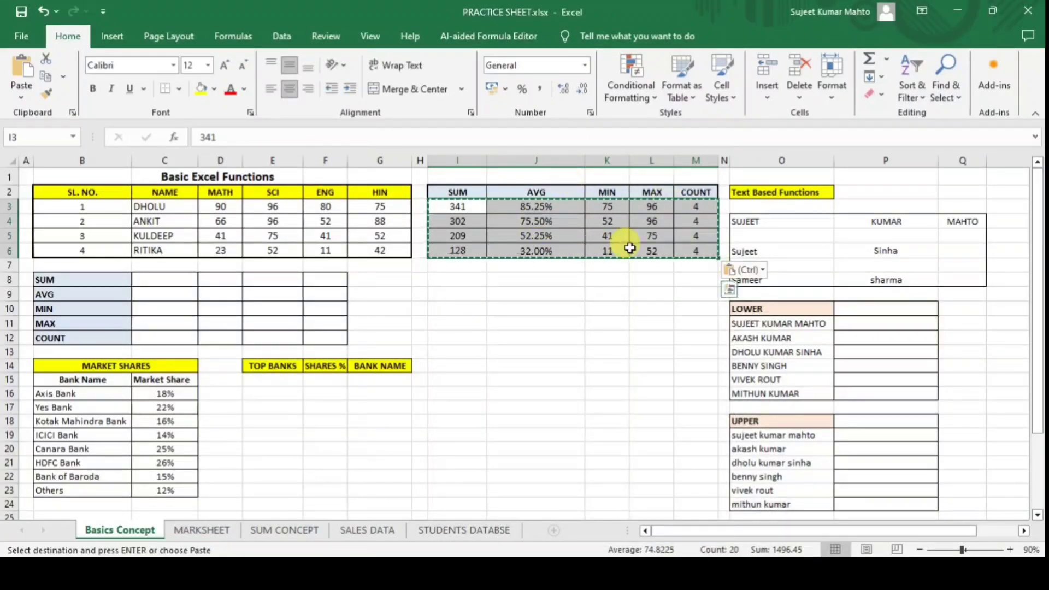
left_click(533, 222)
left_click(466, 217)
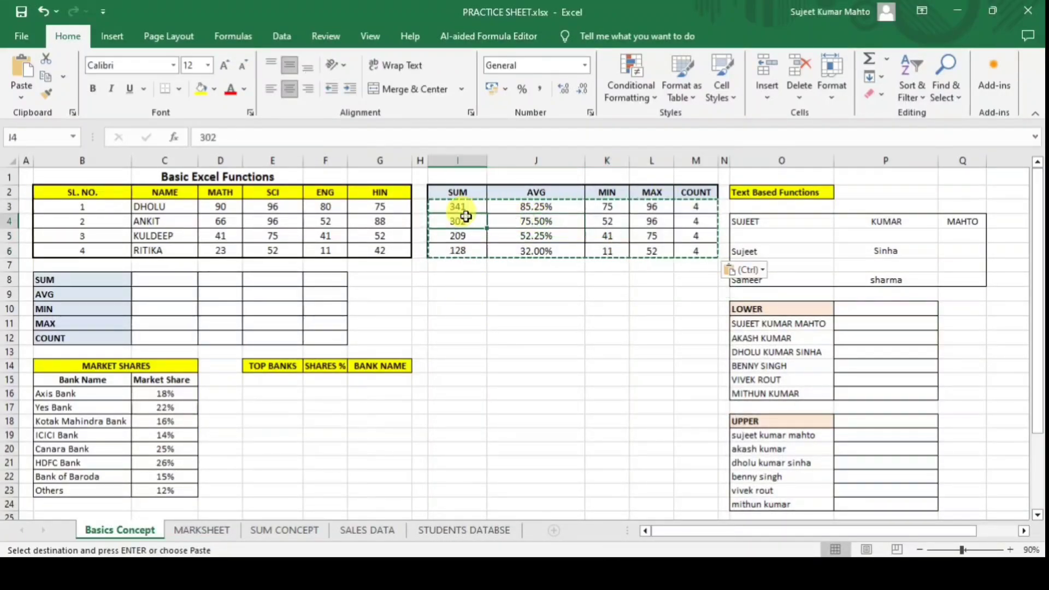
left_click(465, 208)
left_click_drag(453, 208, 678, 250)
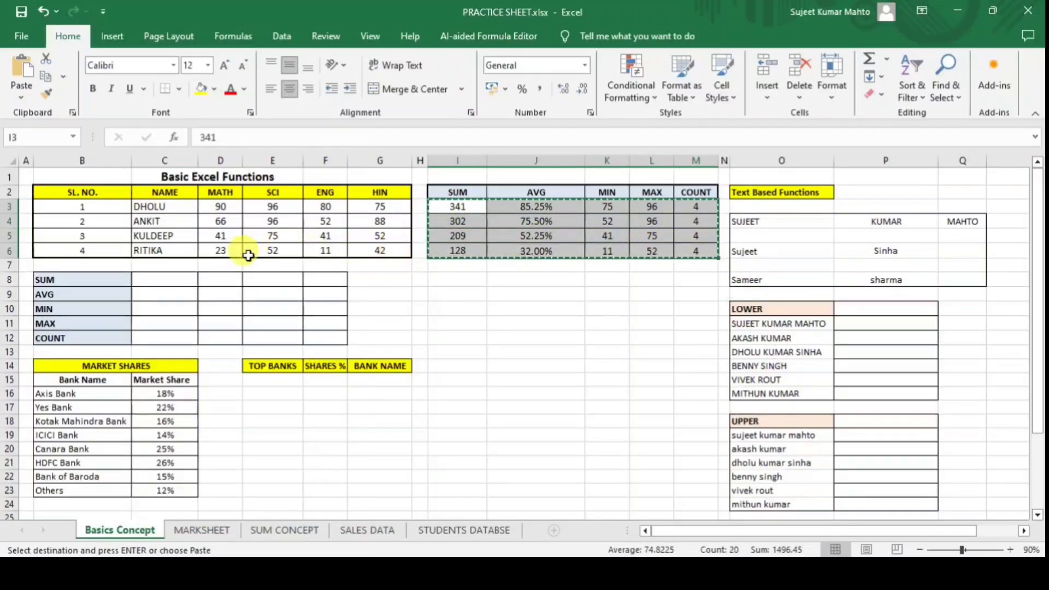
Paste the results transposed into the summary table starting at C8.
left_click(155, 280)
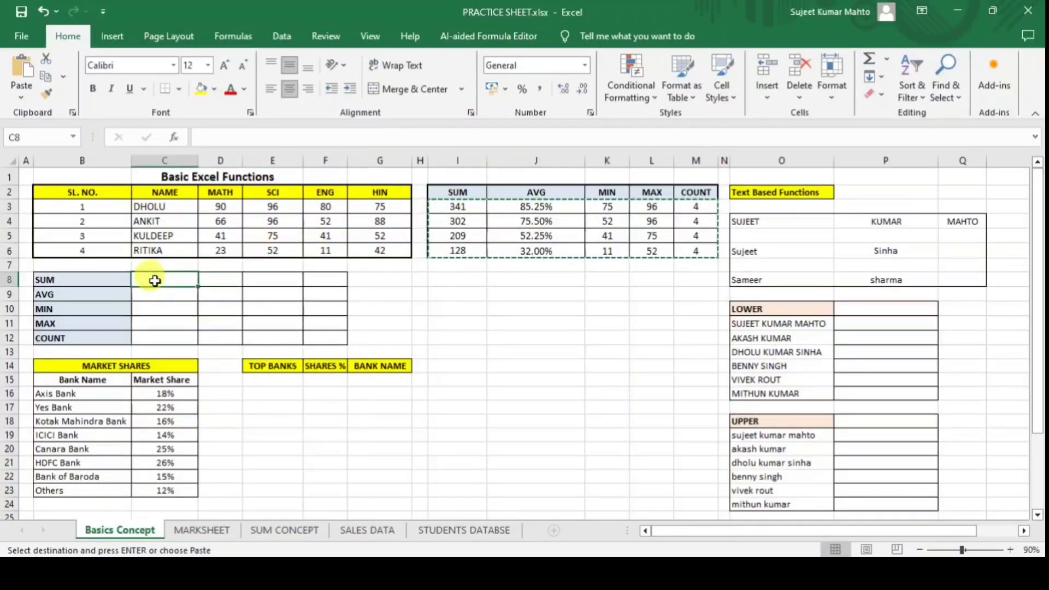
key("ctrl+alt+v")
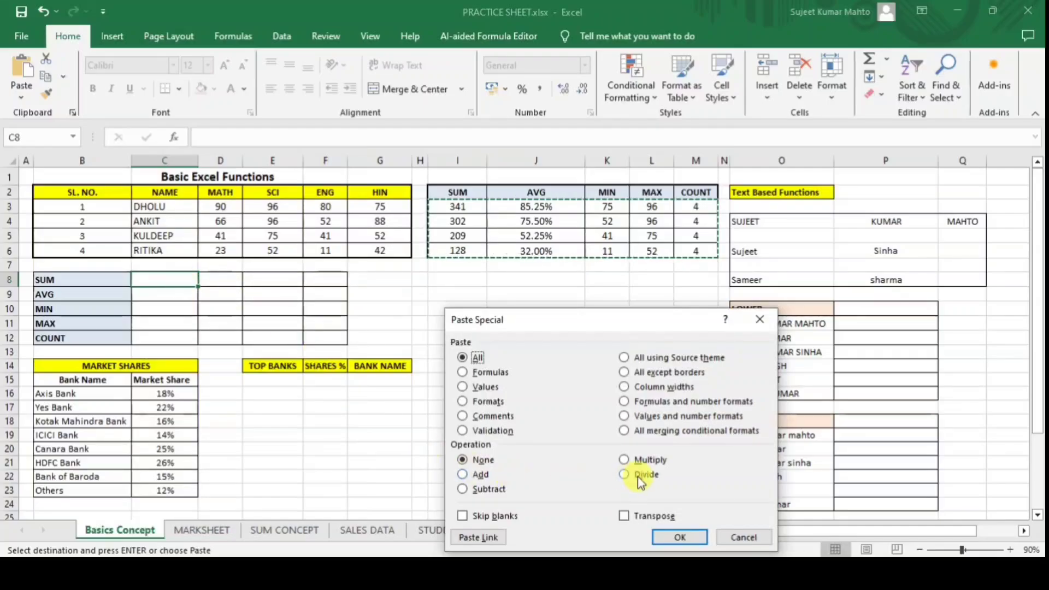
left_click_drag(593, 314, 567, 279)
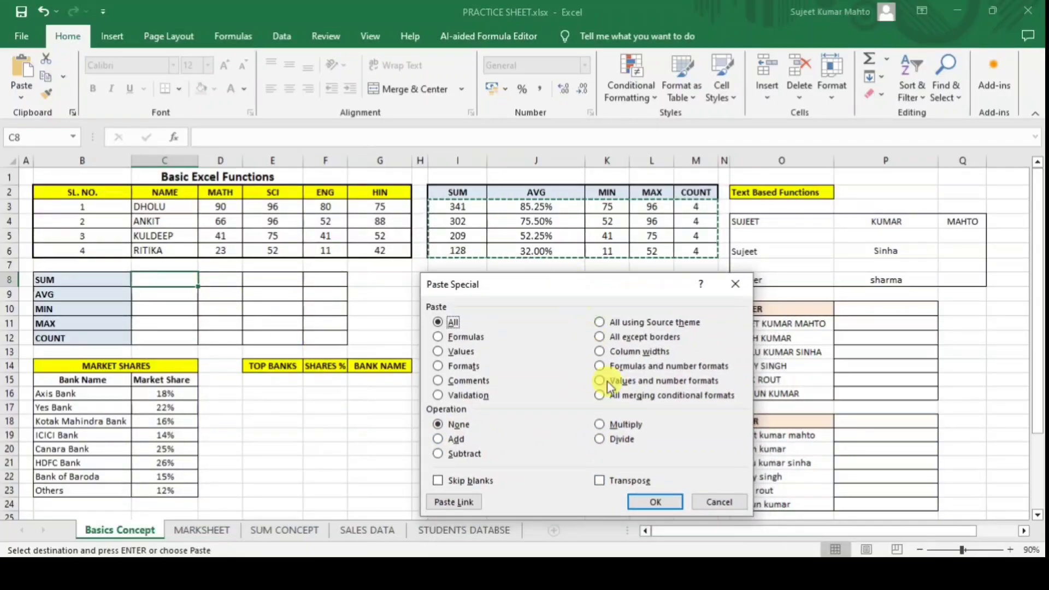
left_click(600, 480)
left_click(653, 501)
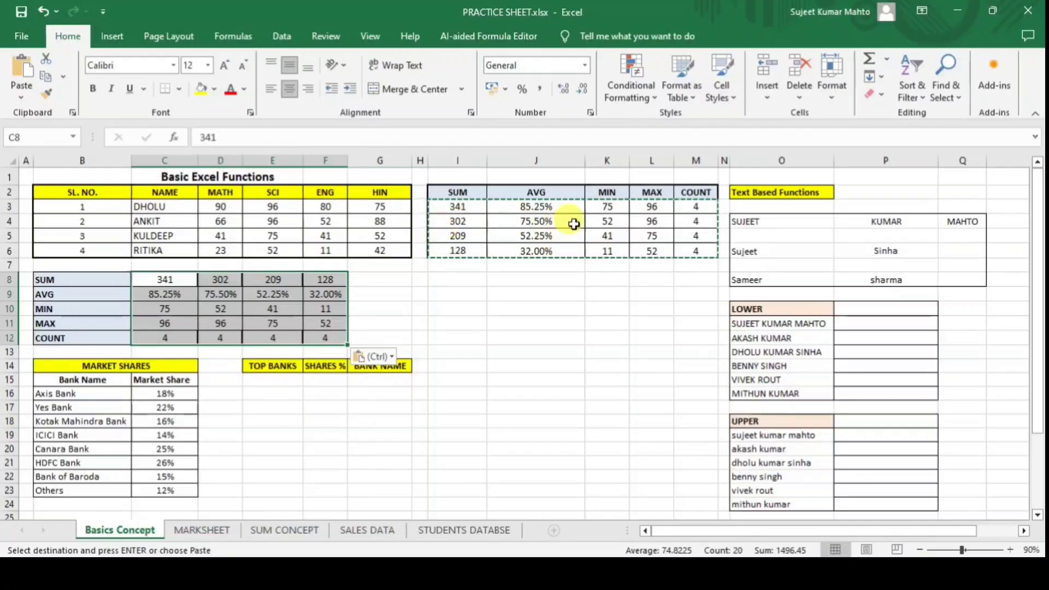
left_click(169, 294)
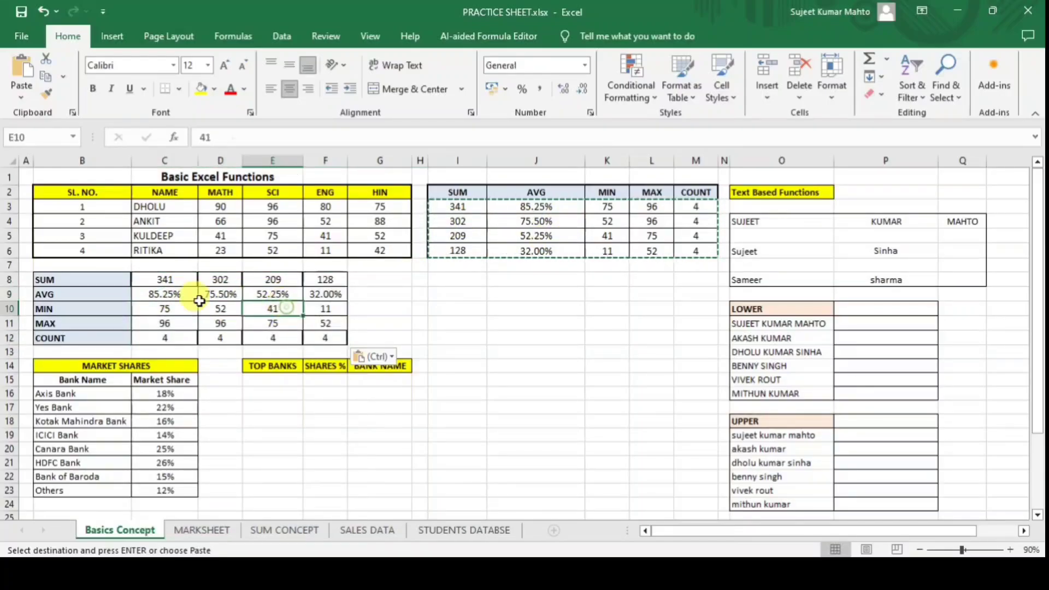
Apply All Borders to the summary table B8:F12.
left_click_drag(105, 280, 336, 333)
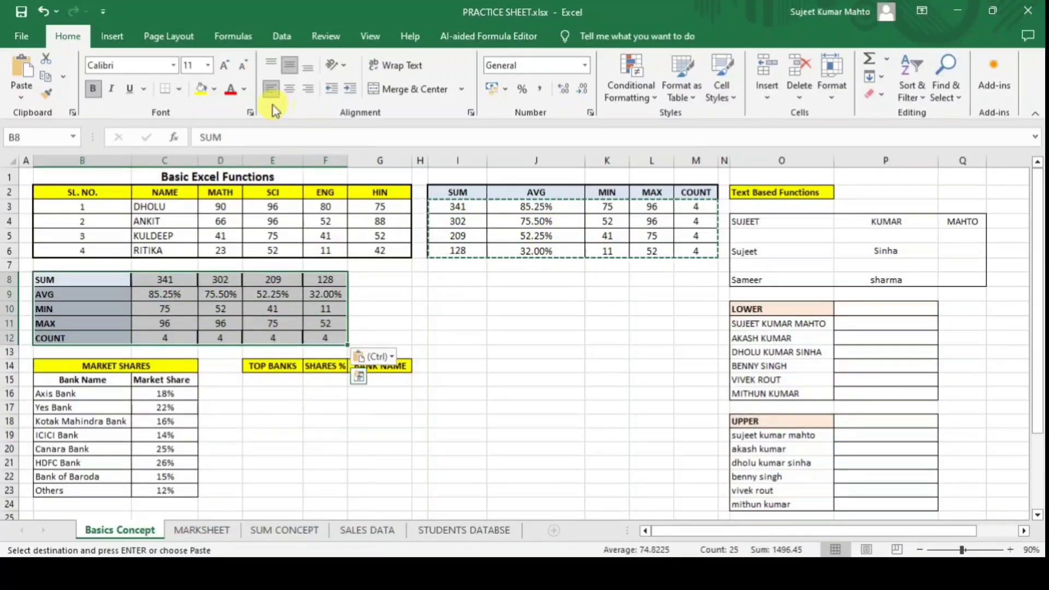
left_click(180, 89)
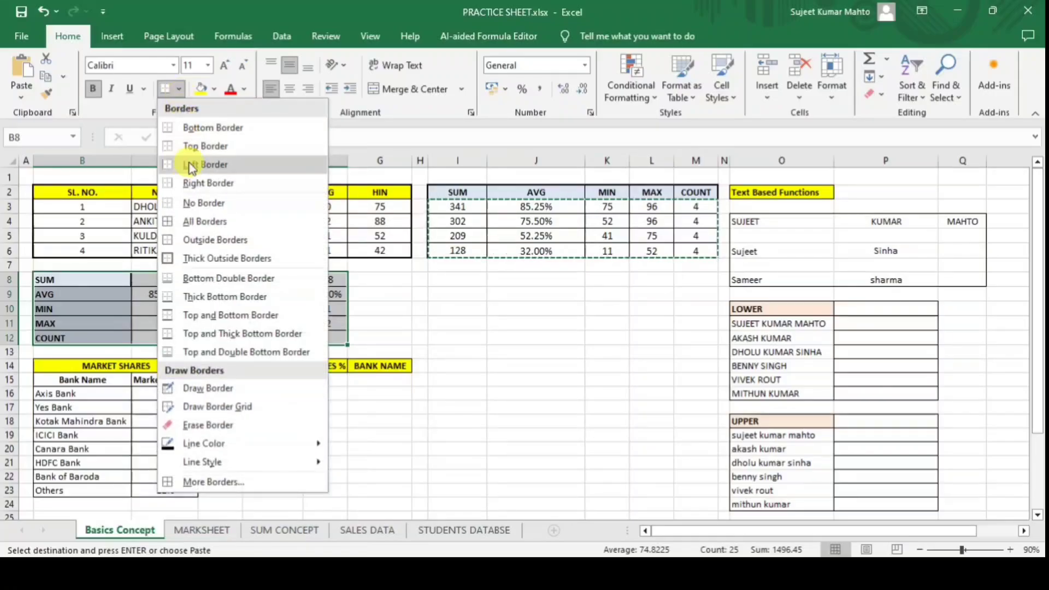
left_click(192, 216)
left_click(545, 315)
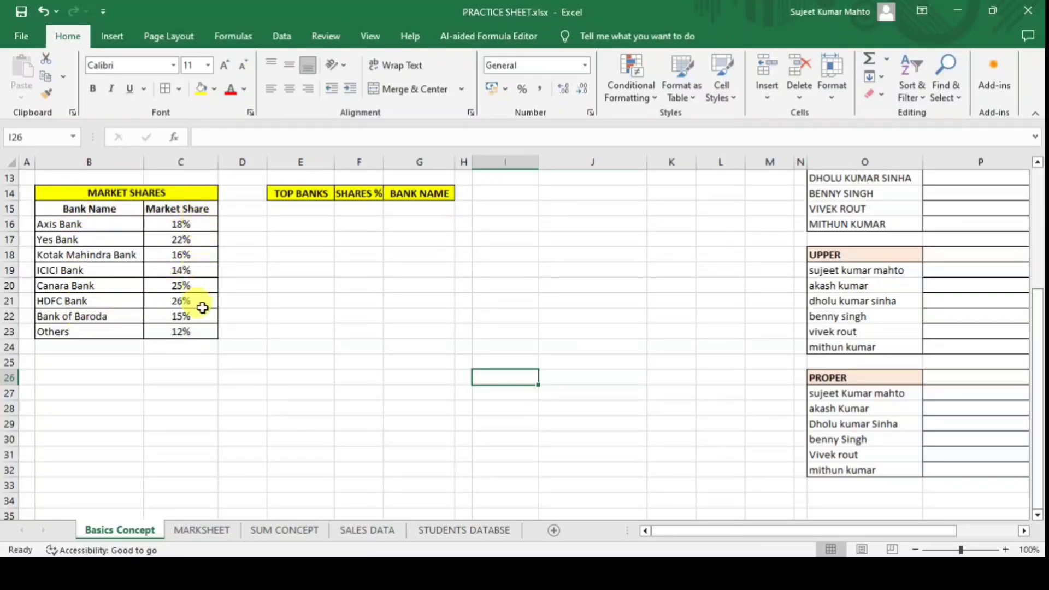
Enter the ranks 1, 2% and 3% in E15:E17.
left_click(293, 207)
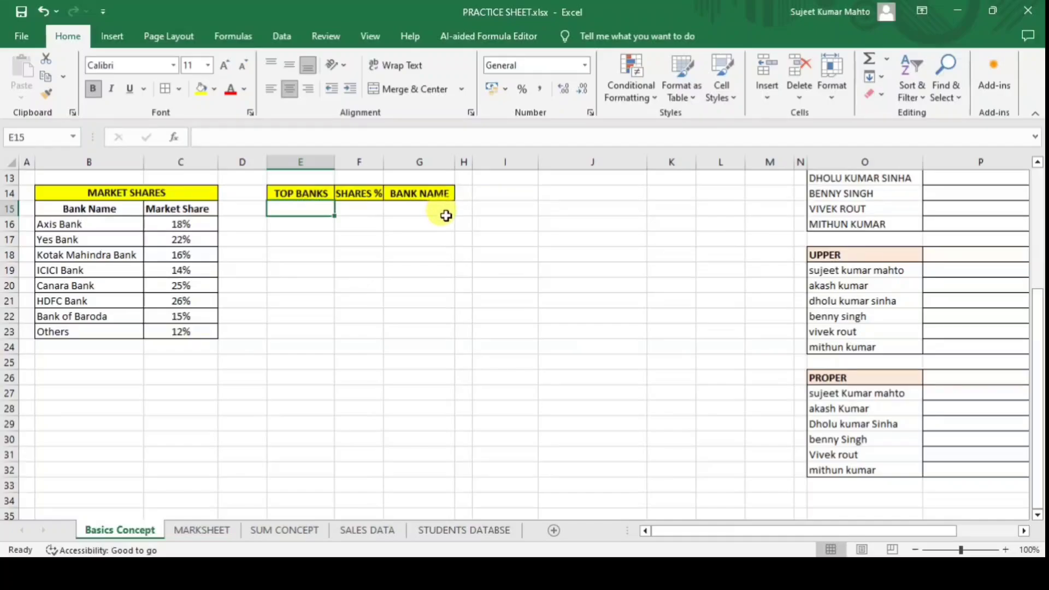
type("1")
key("Return")
type("2%")
key("Return")
type("3%")
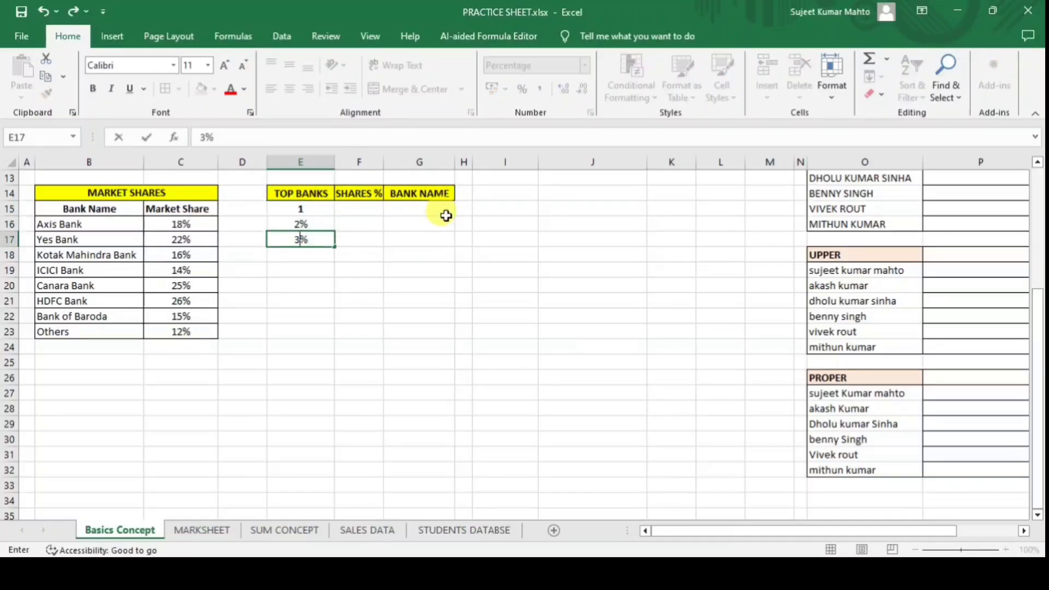
key("Return")
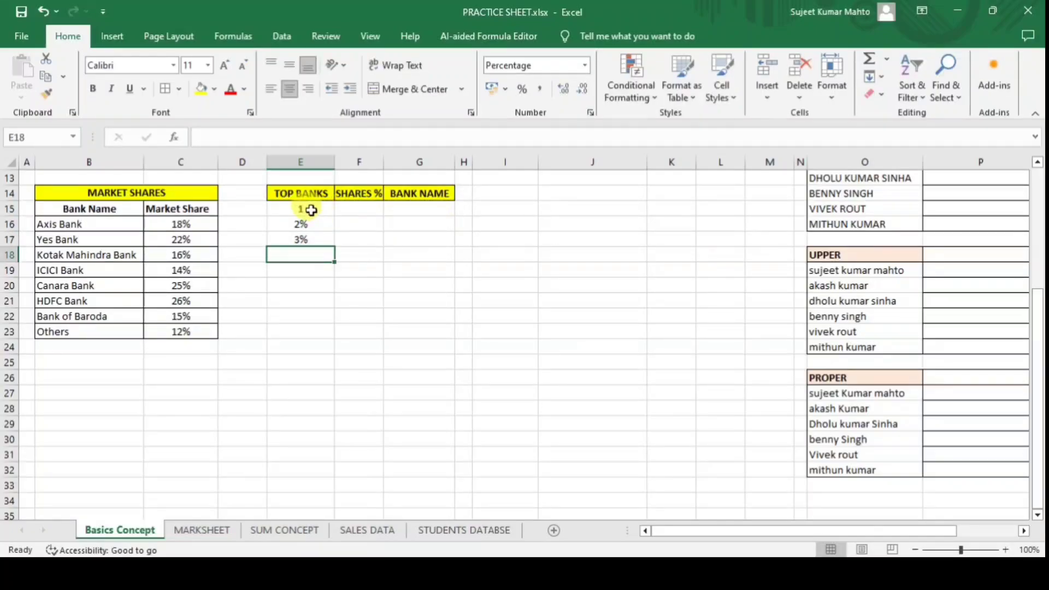
Format the three rank cells as Number, then switch them back to General.
left_click_drag(310, 213, 321, 242)
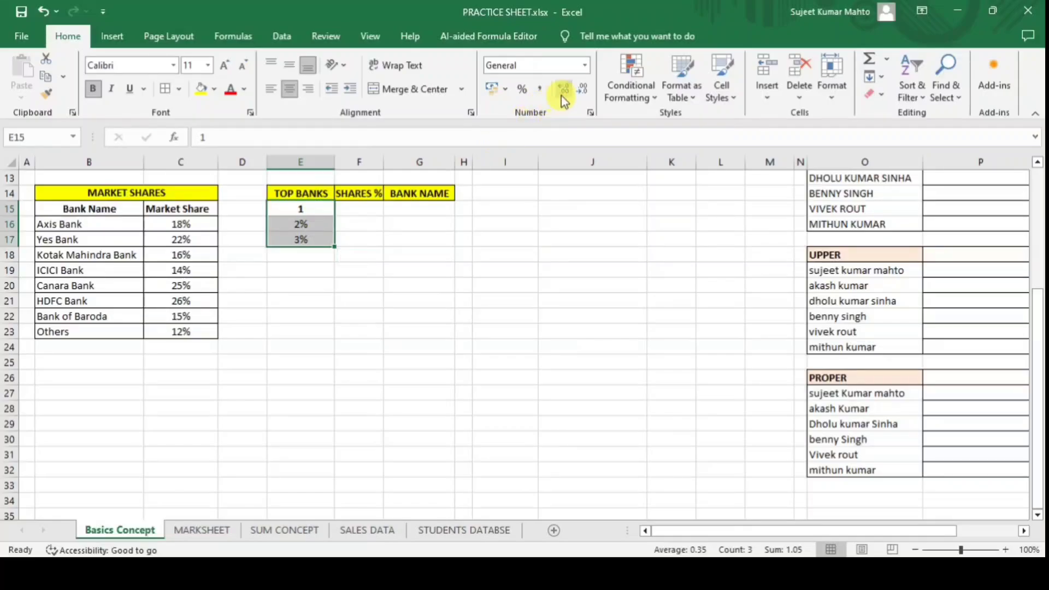
left_click(584, 66)
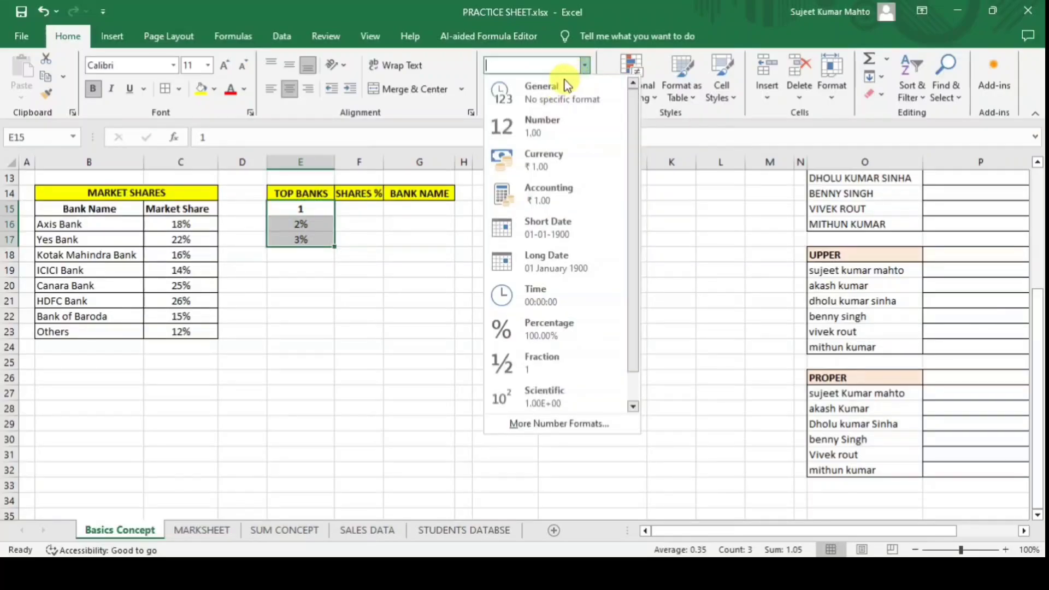
left_click(519, 122)
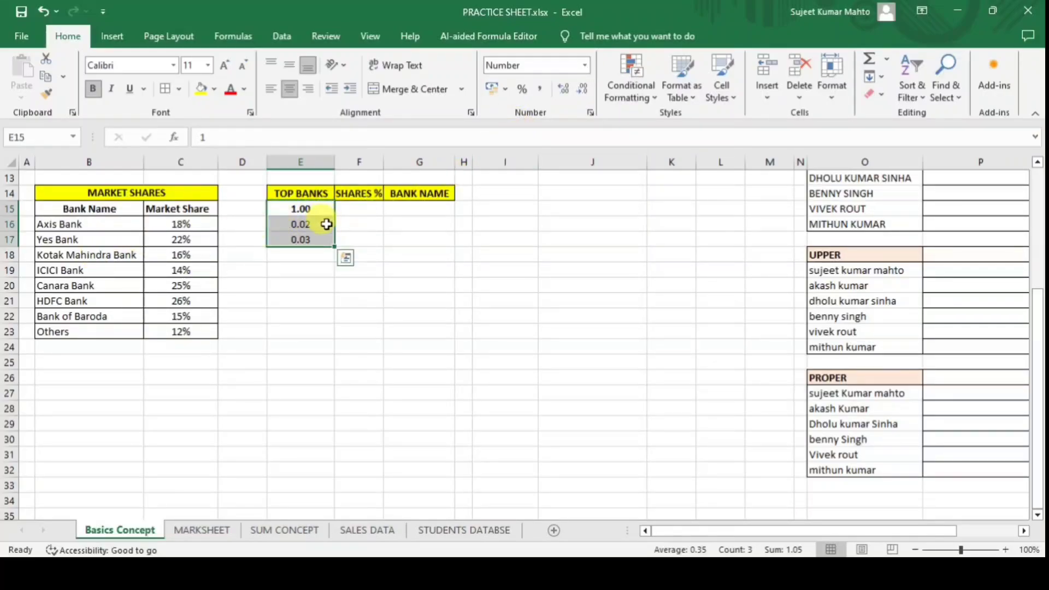
left_click(584, 67)
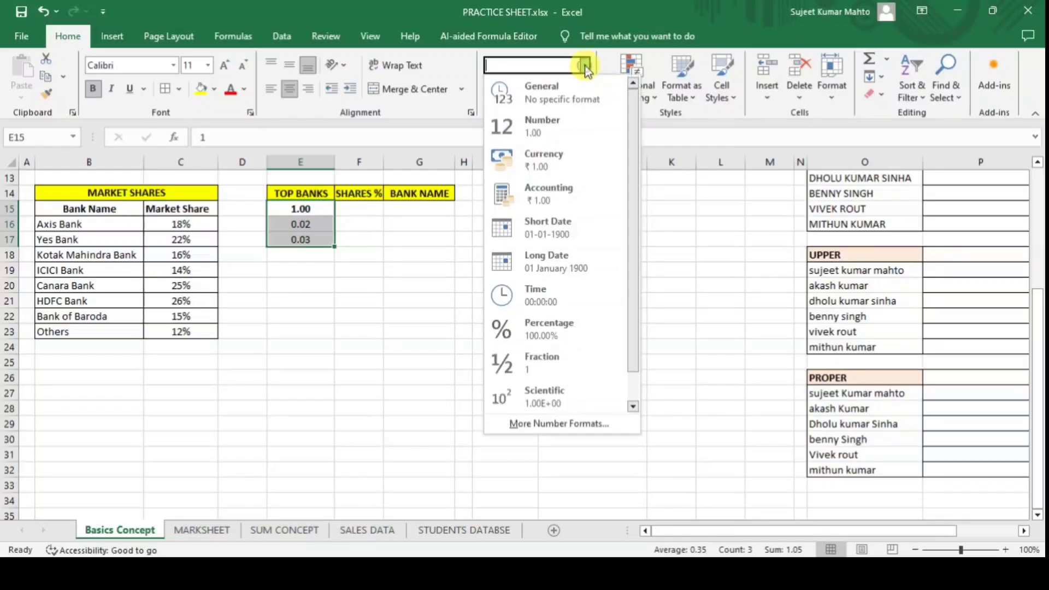
left_click(552, 90)
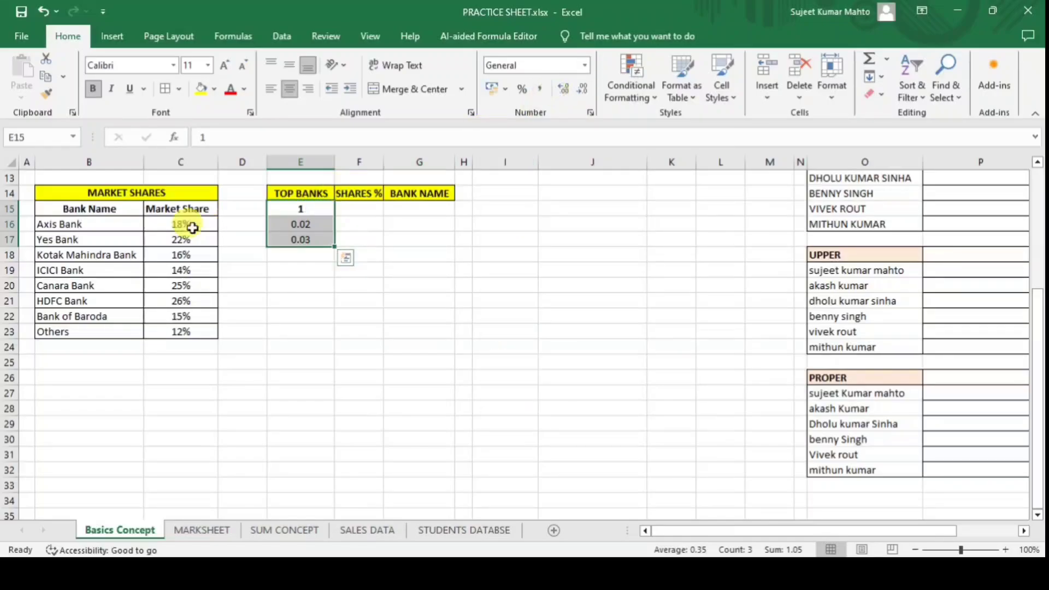
Retype 2 and 3 in E16 and E17 as plain numbers.
left_click(300, 209)
key("Return")
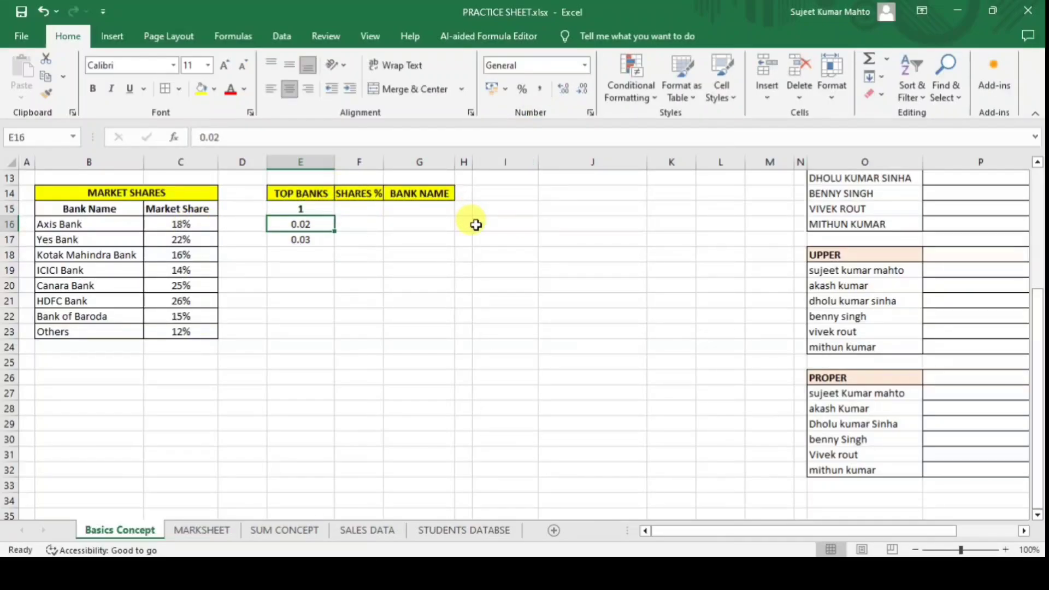
type("2")
key("Return")
type("3")
key("Return")
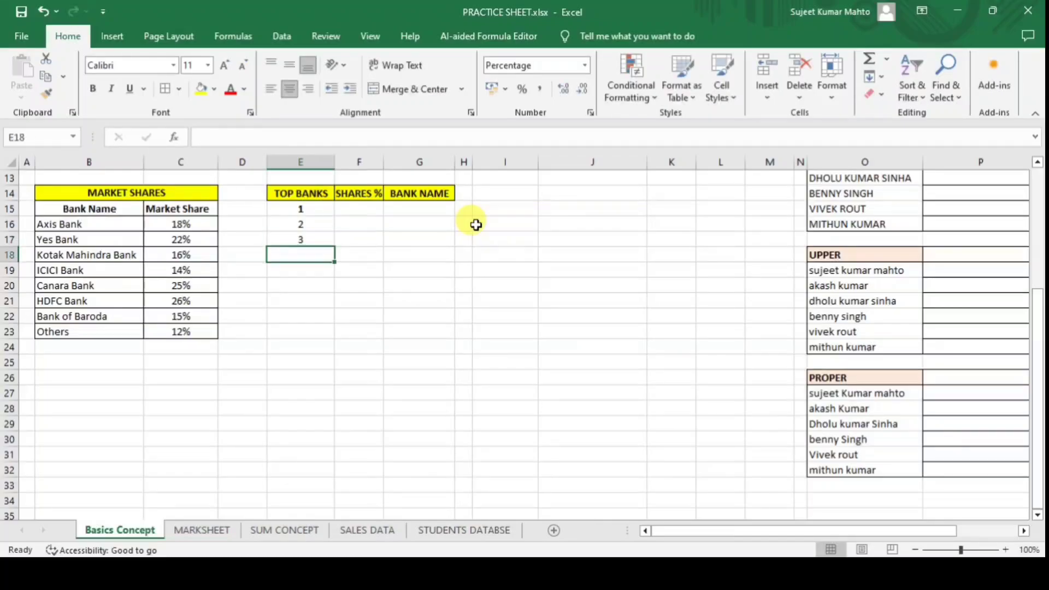
left_click_drag(300, 211, 300, 239)
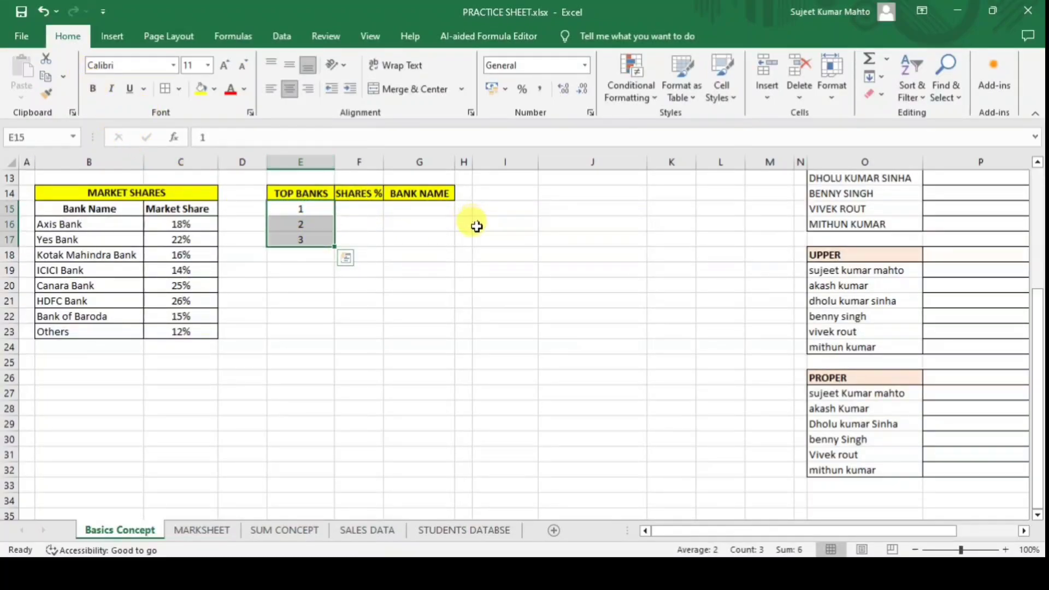
Apply All Borders to the Top Banks table E15:G17 and widen column F.
left_click(369, 209)
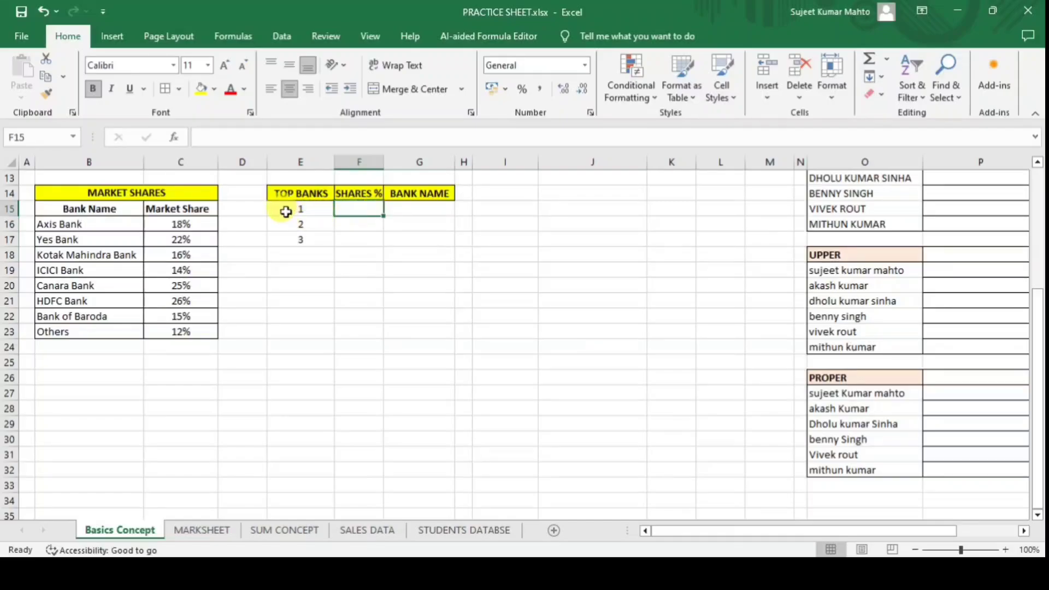
left_click_drag(286, 212, 426, 241)
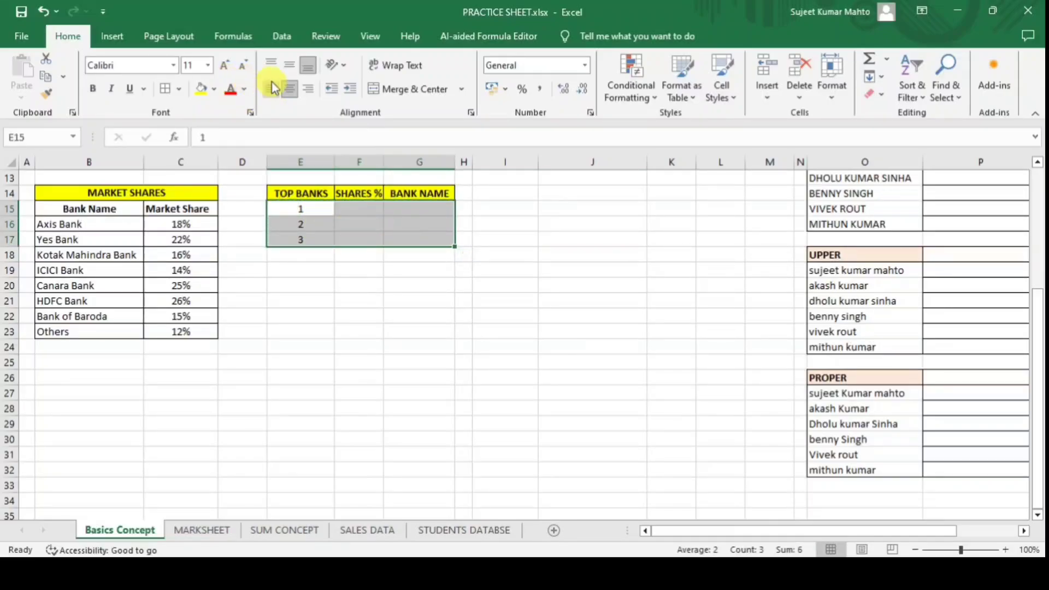
left_click(166, 86)
left_click(363, 286)
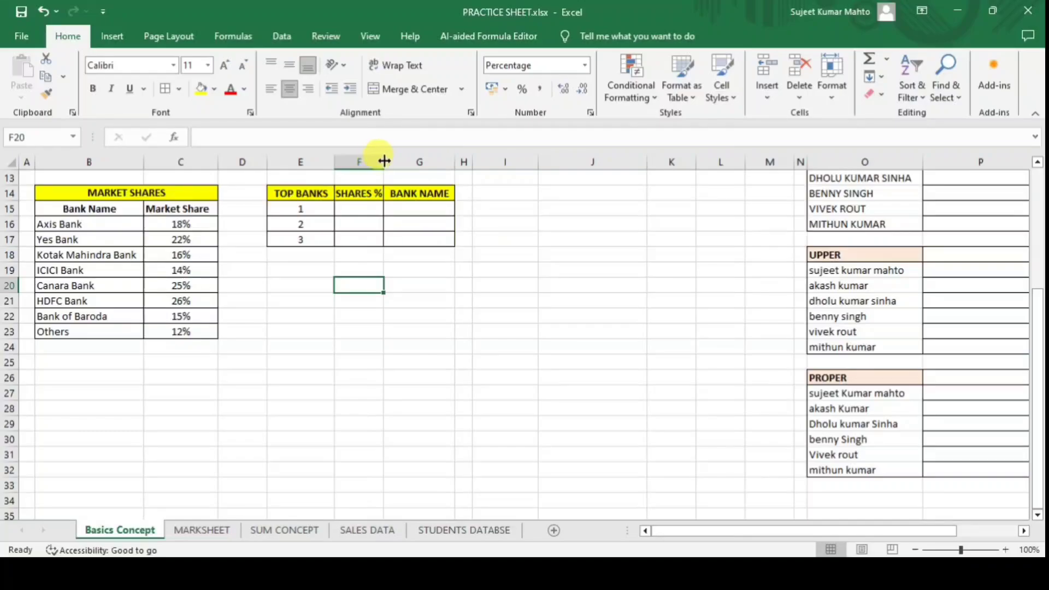
left_click_drag(384, 160, 398, 161)
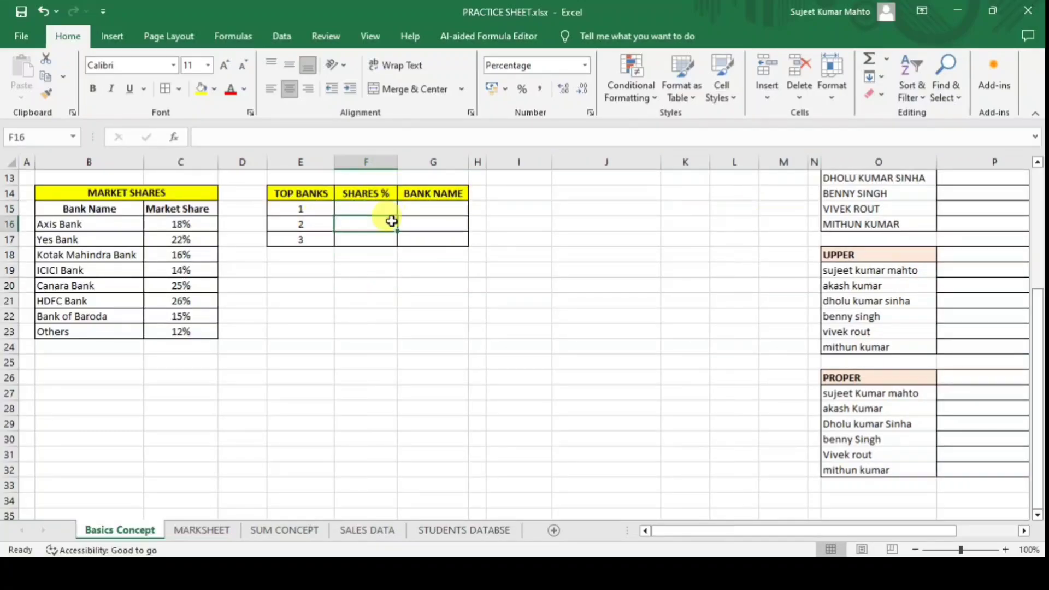
Enter =LARGE(C16:C23,1) in F15 to return the top market share, 0.26.
left_click(375, 207)
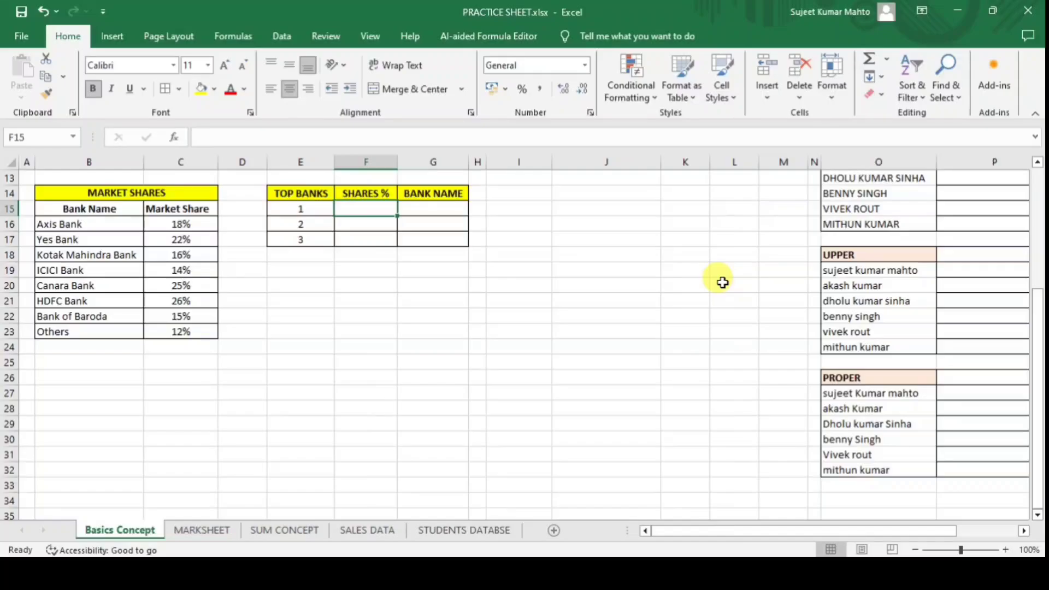
type("=")
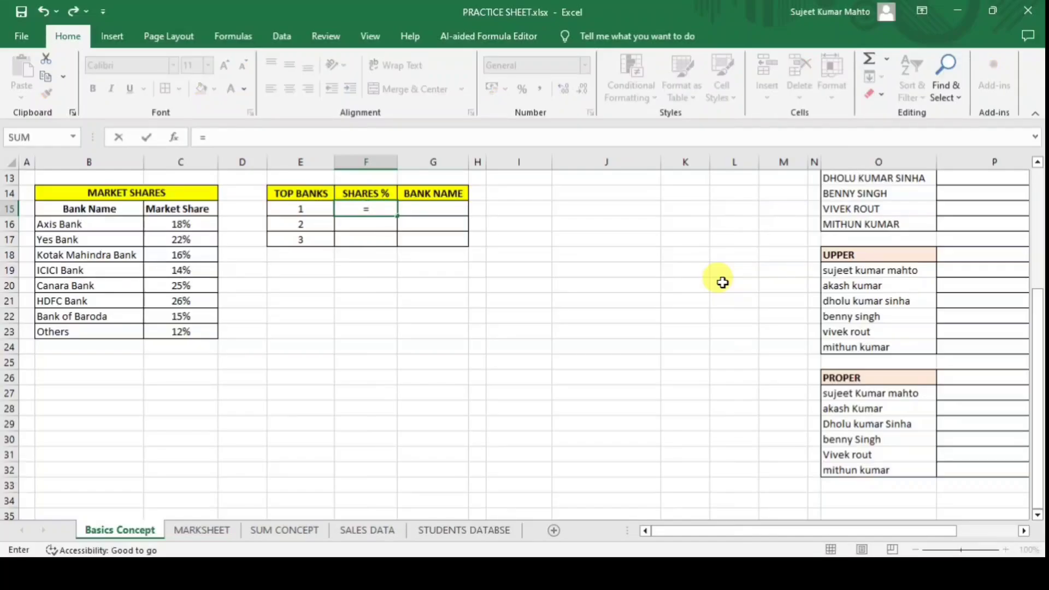
type("LARGER")
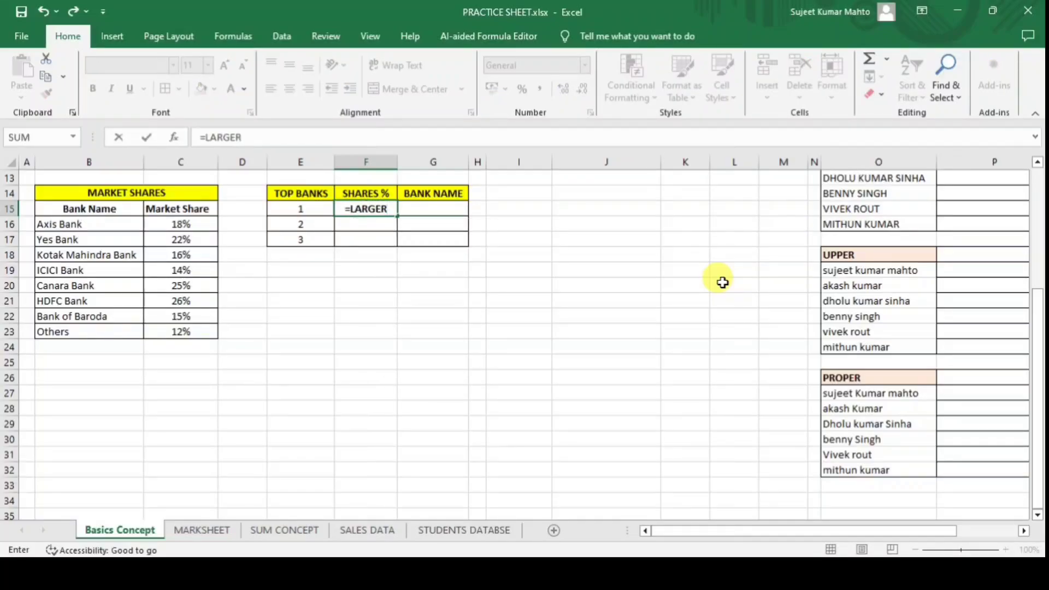
key("BackSpace")
type("(")
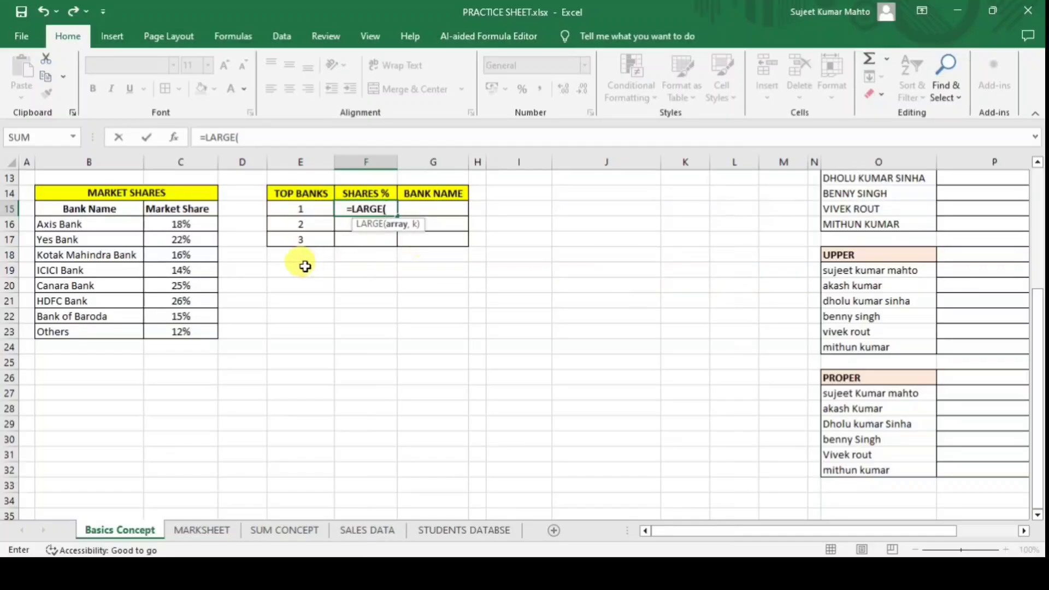
left_click_drag(171, 224, 182, 332)
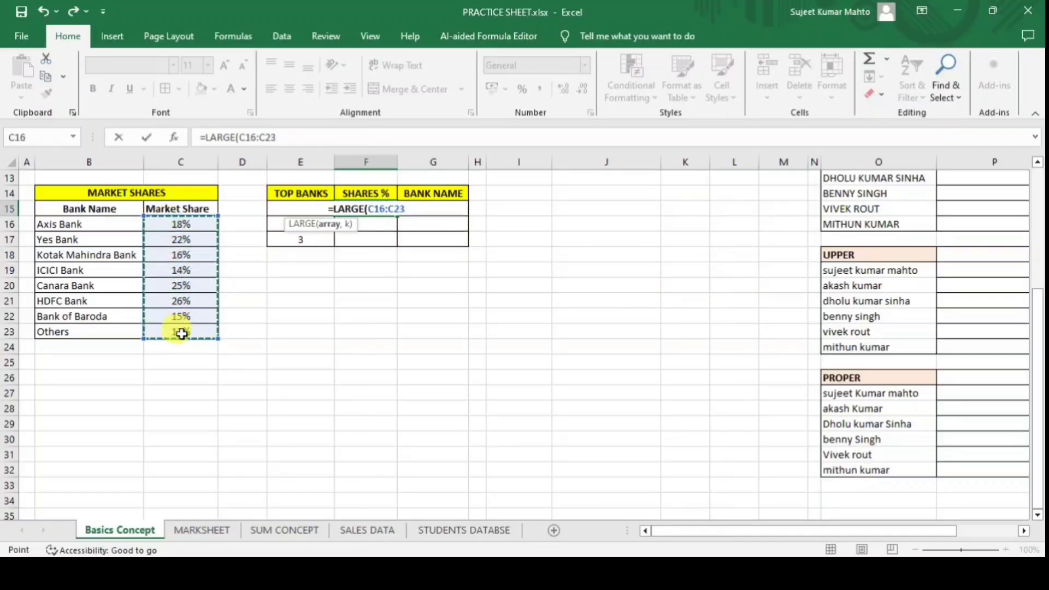
type(",")
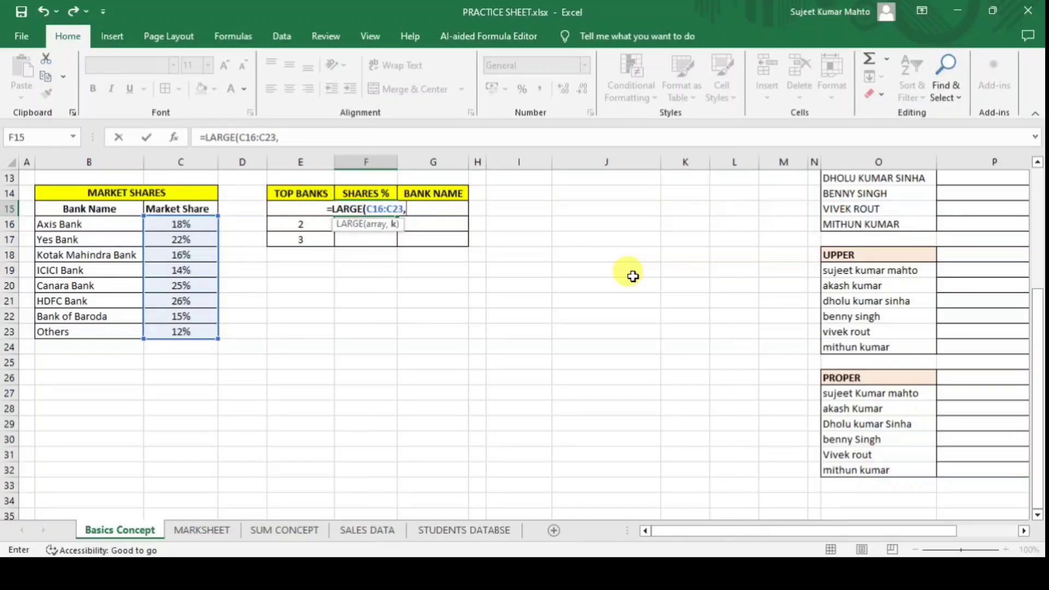
type("1")
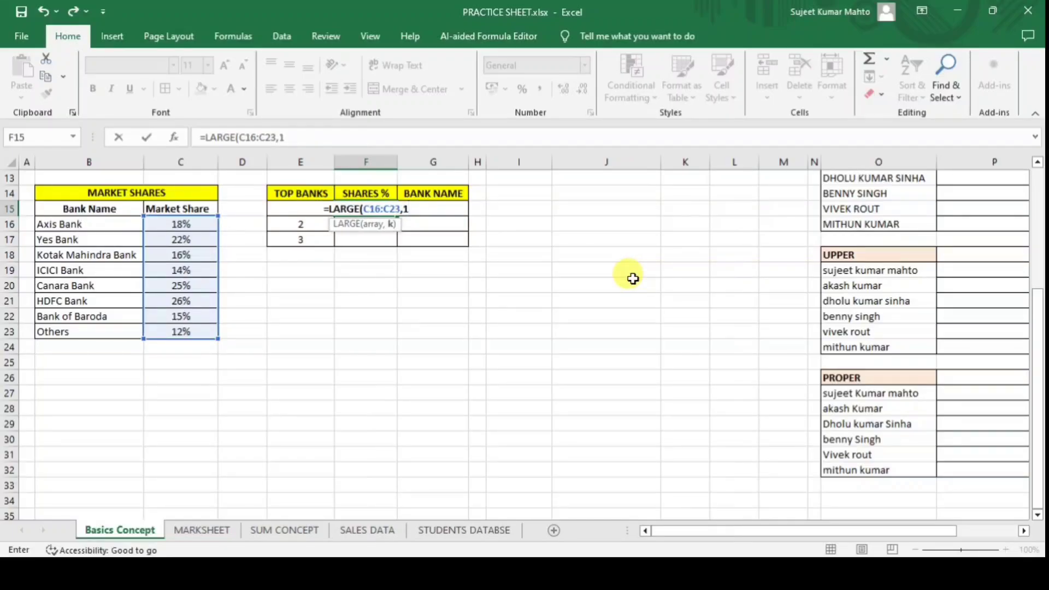
type(")")
key("Return")
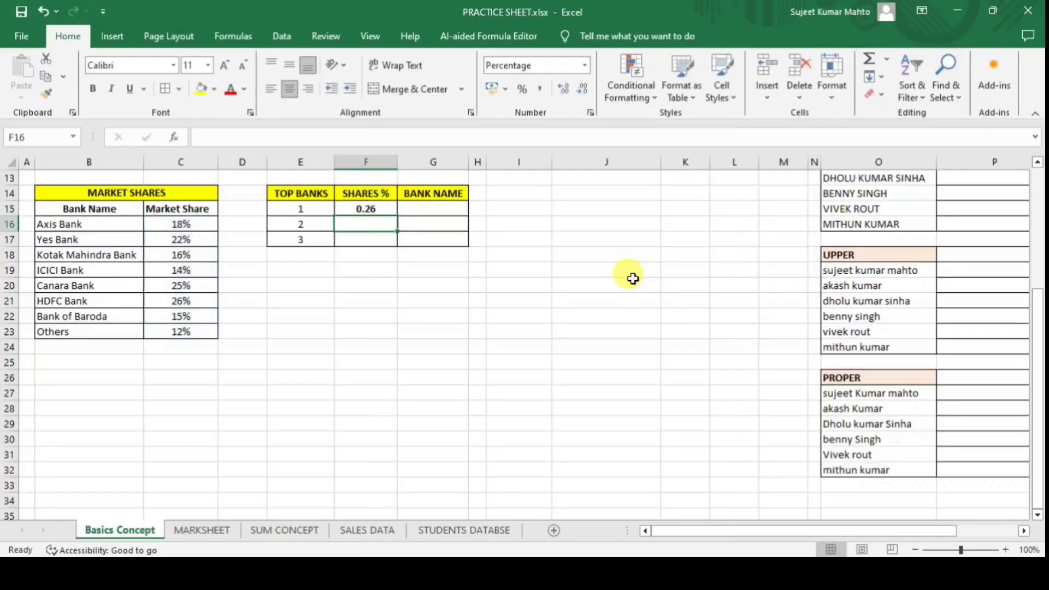
Show F15 as 26.00% and give the Market Share values C16:C23 two decimal places.
left_click(380, 208)
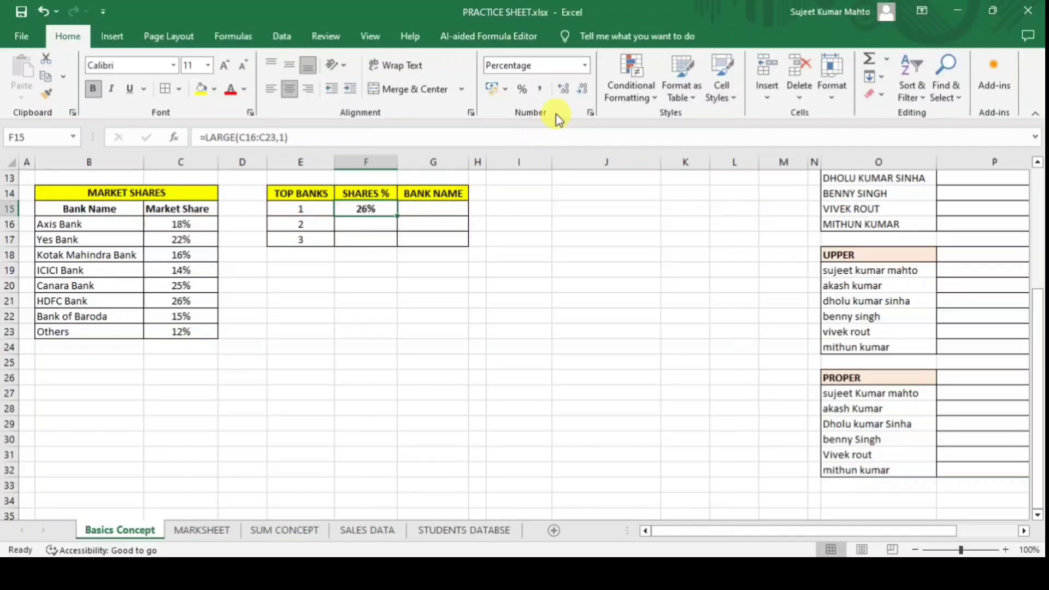
left_click(563, 90)
left_click(562, 91)
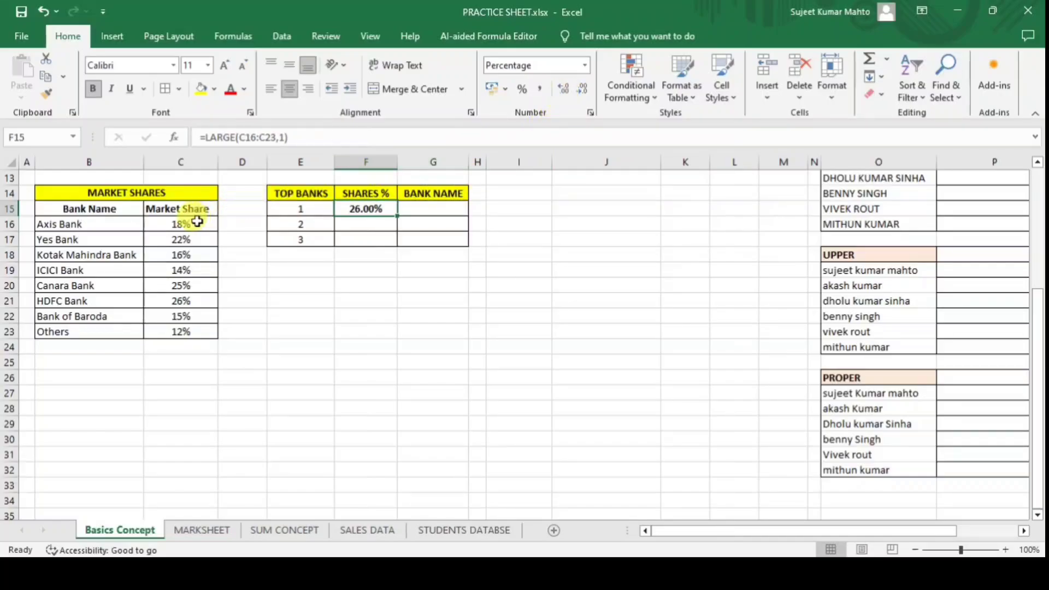
left_click_drag(197, 221, 187, 330)
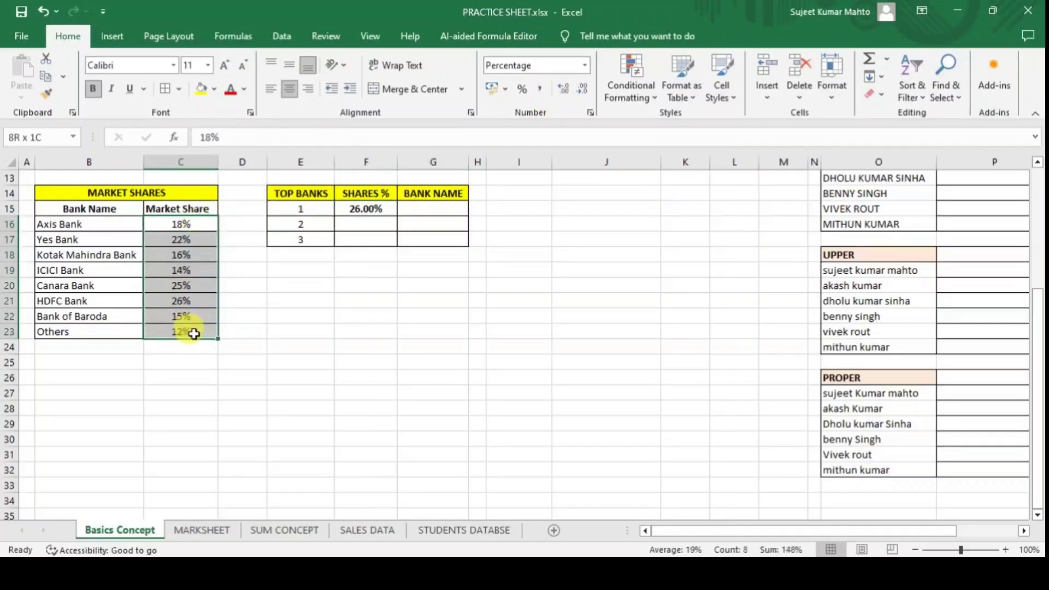
left_click(559, 89)
left_click(559, 88)
left_click(446, 344)
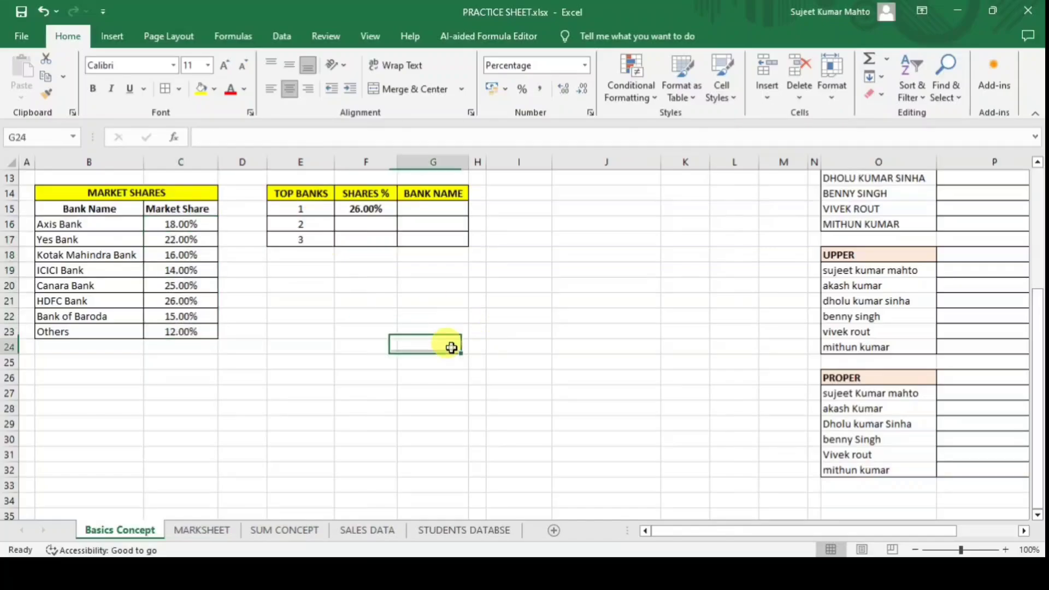
left_click(364, 209)
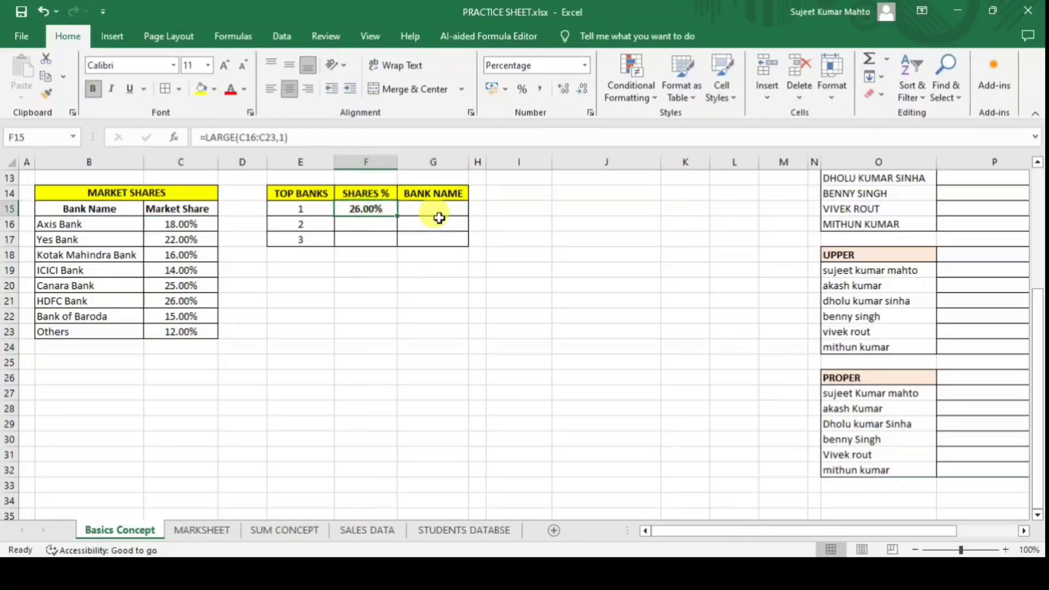
Fill F15's LARGE formula down to F17.
left_click(379, 225)
left_click(381, 211)
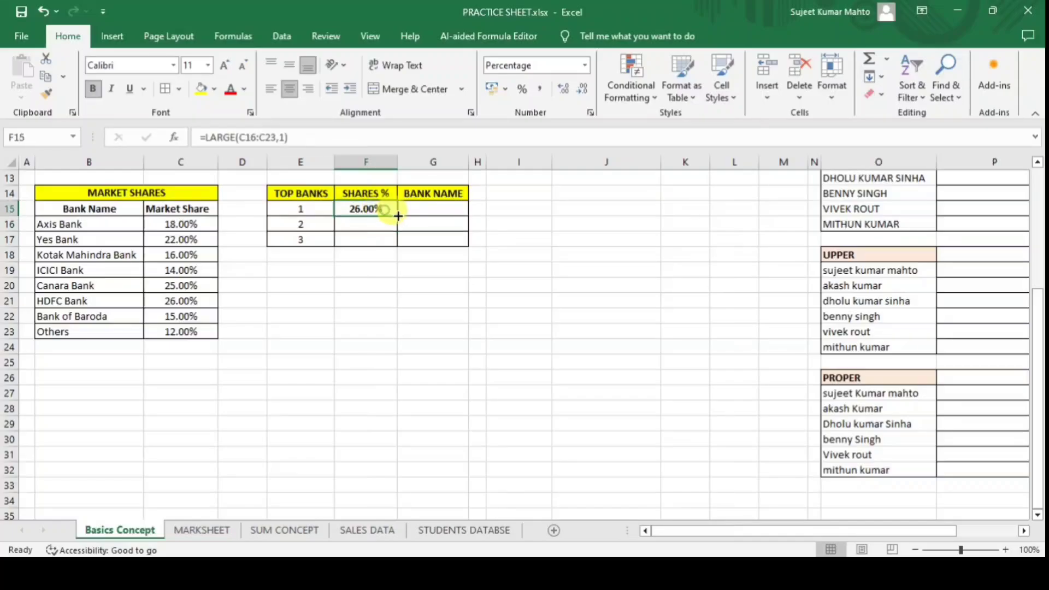
left_click_drag(397, 216, 440, 244)
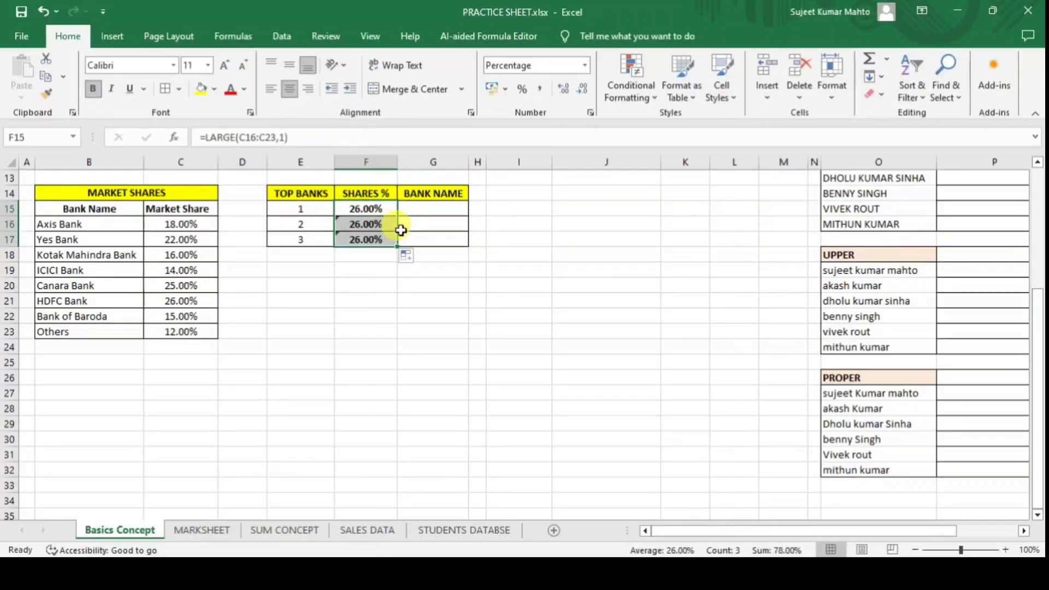
key("ctrl+z")
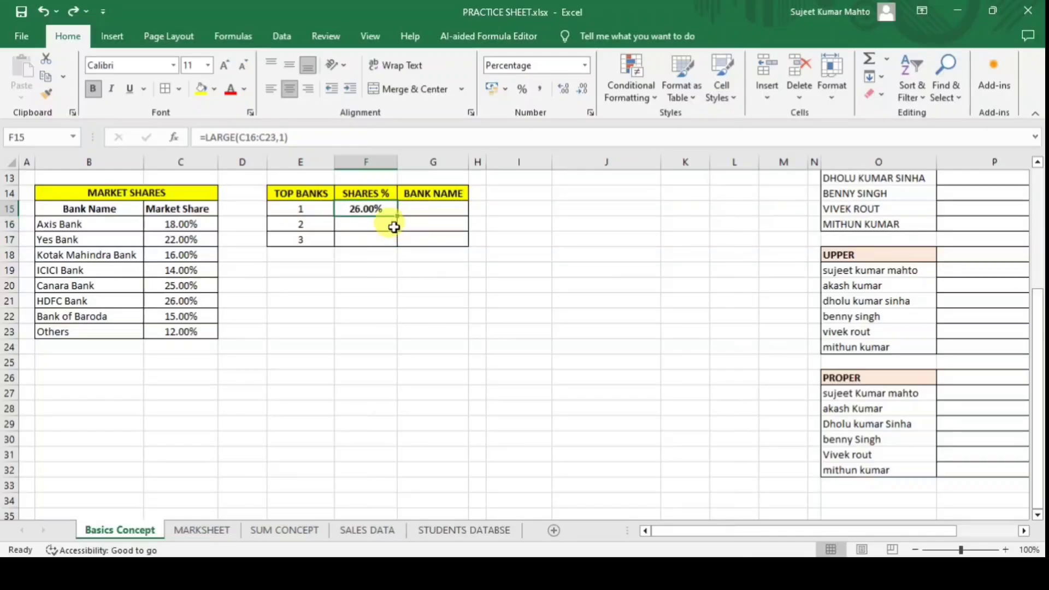
left_click_drag(397, 215, 399, 248)
left_click(392, 279)
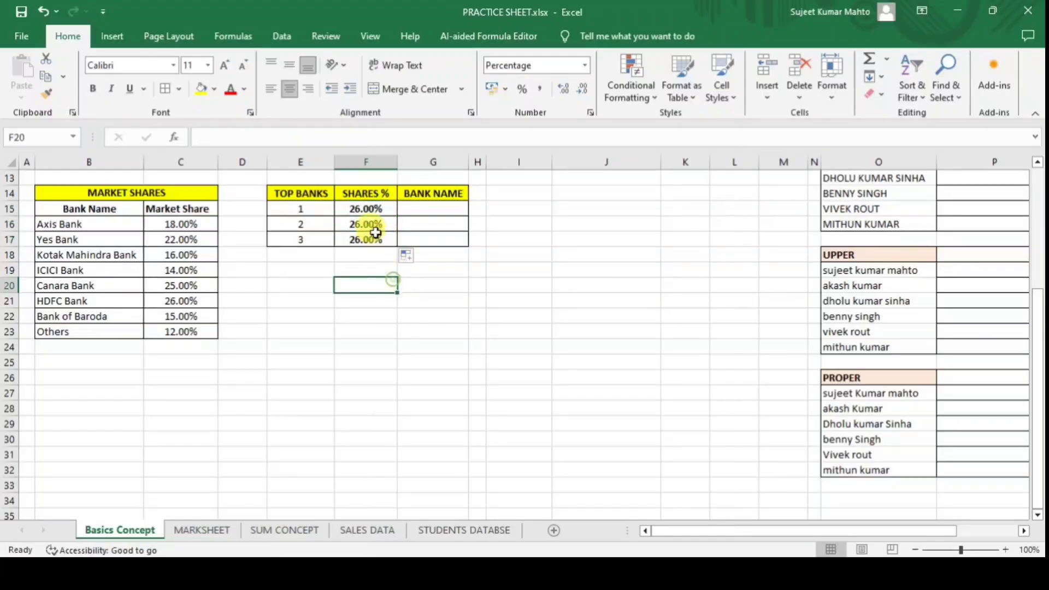
Inspect the shifted formulas in F16 and F17, then delete them.
left_click(381, 208)
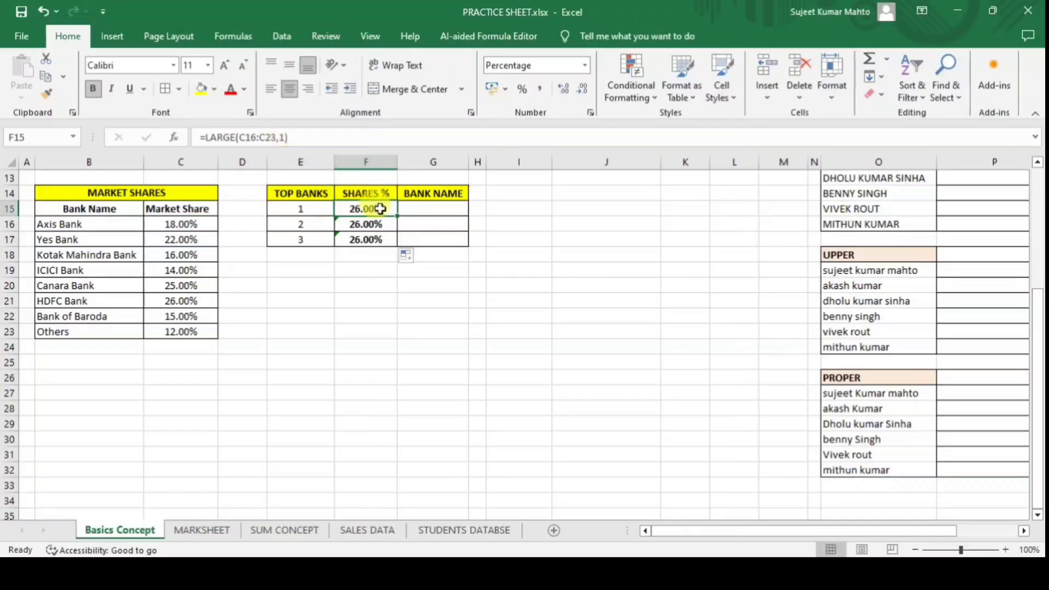
left_click(375, 224)
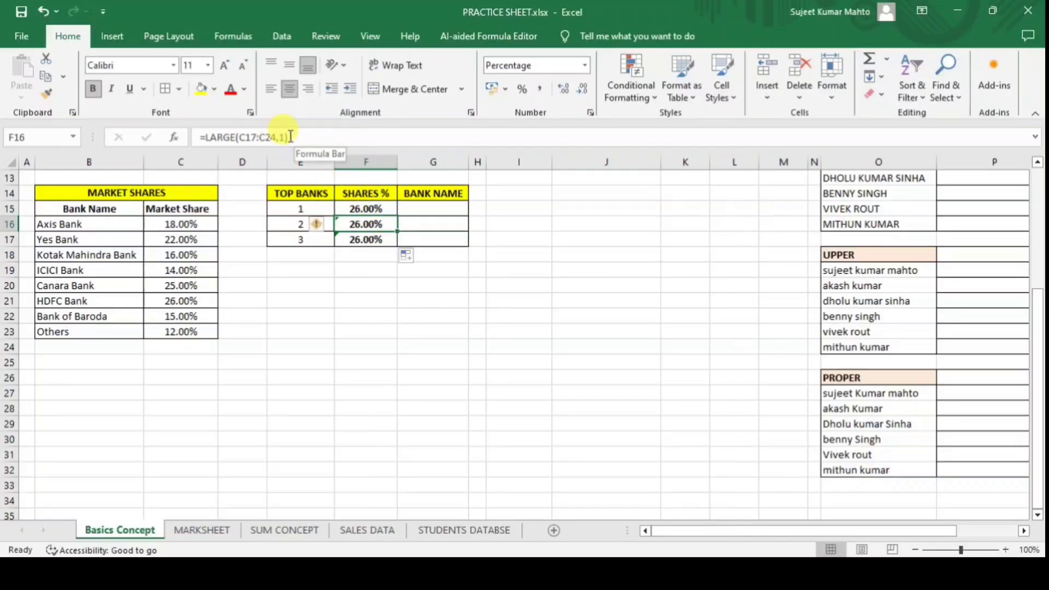
left_click(367, 239)
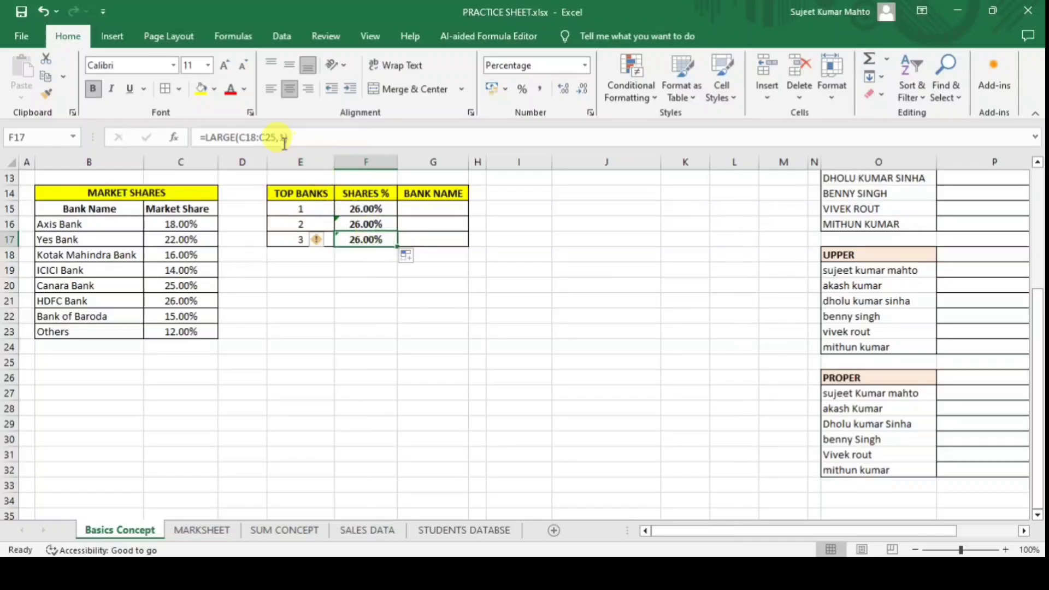
left_click_drag(366, 224, 377, 239)
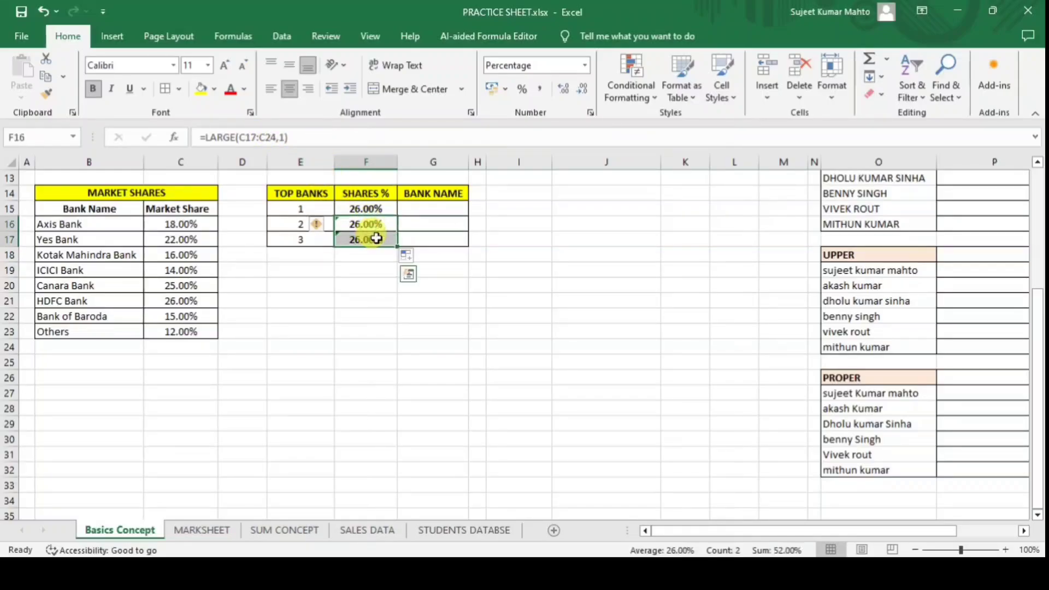
key("Delete")
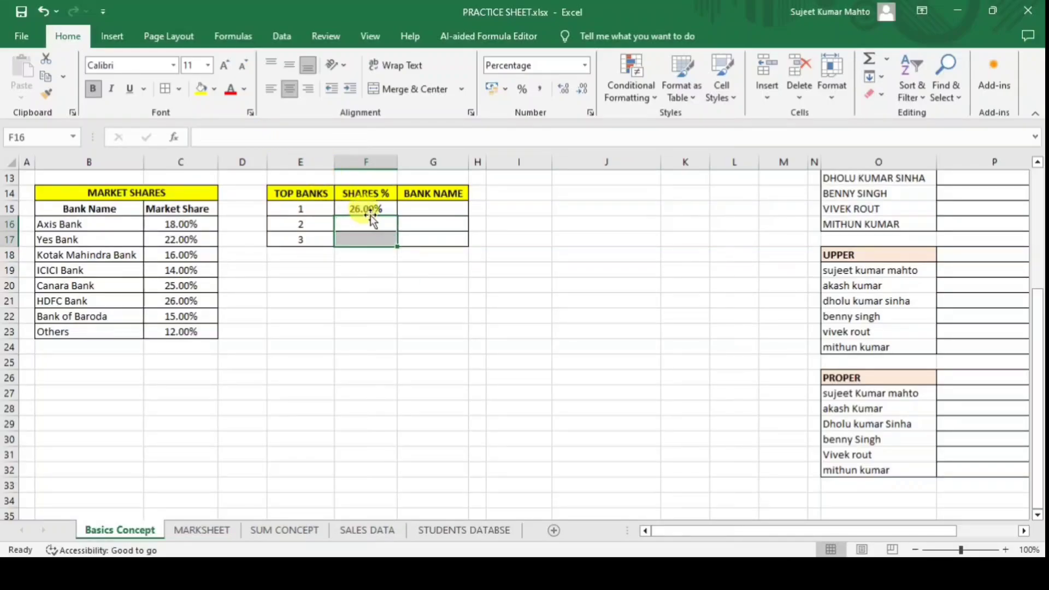
left_click(366, 209)
Change F15's formula to =LARGE(C16:C23,E15) so the rank comes from E15.
left_click(282, 138)
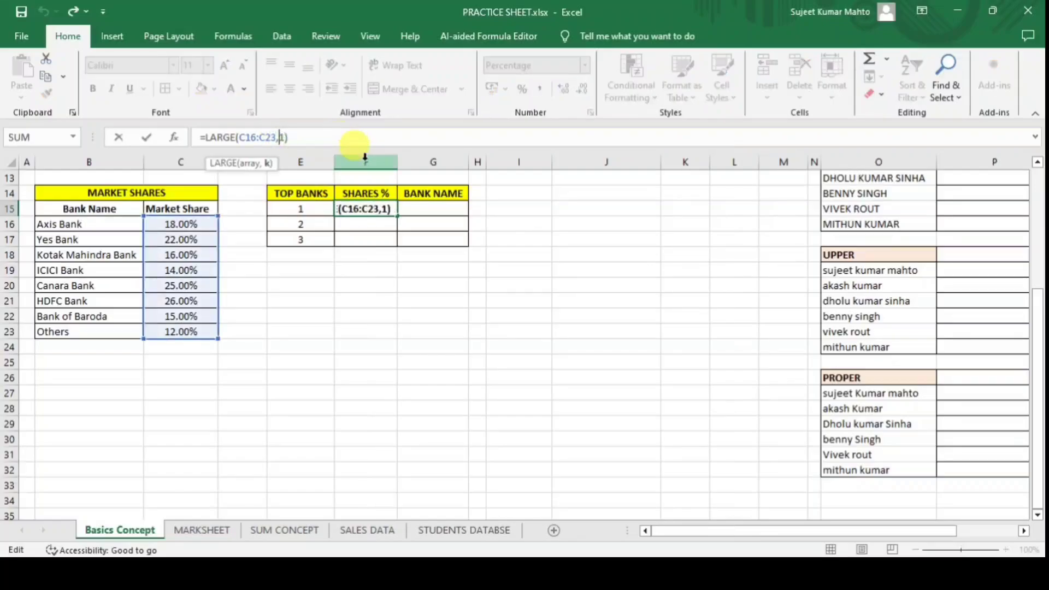
key("Delete")
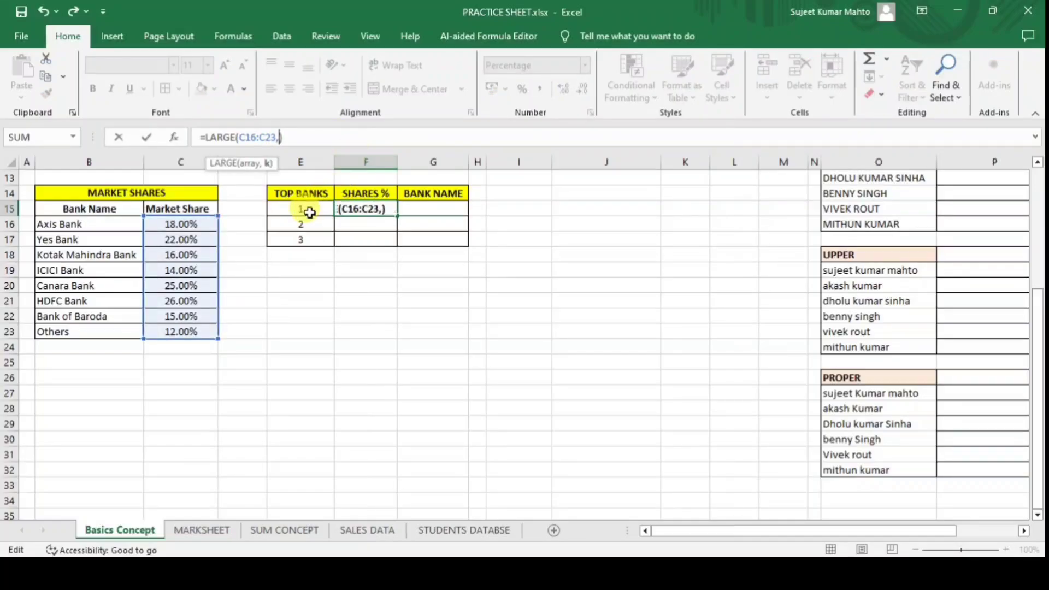
left_click(304, 208)
key("Return")
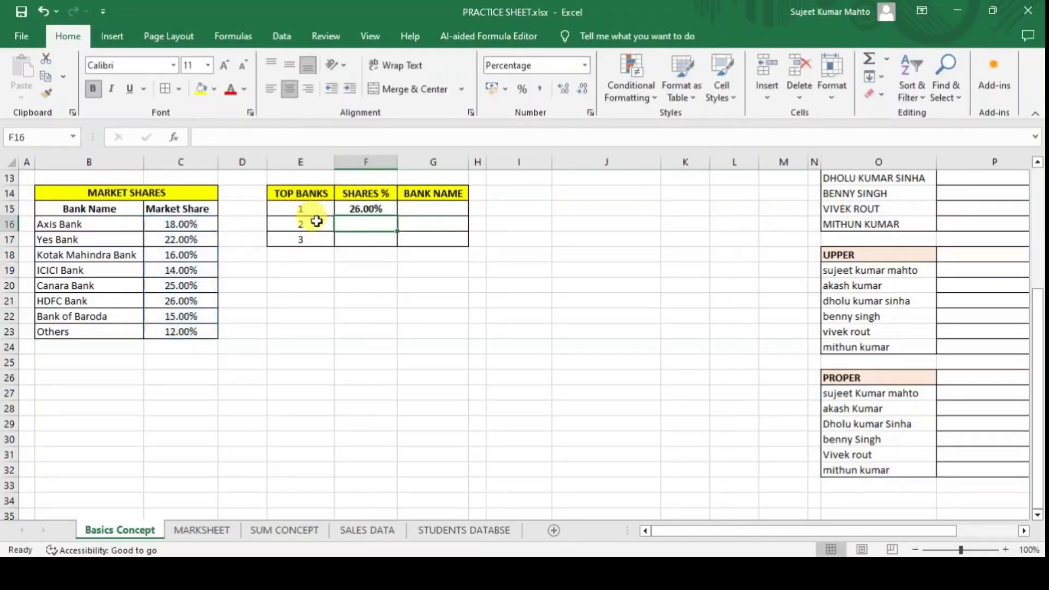
Fill the formula down to F17, showing 26.00%, 25.00% and 16.00%.
left_click(360, 207)
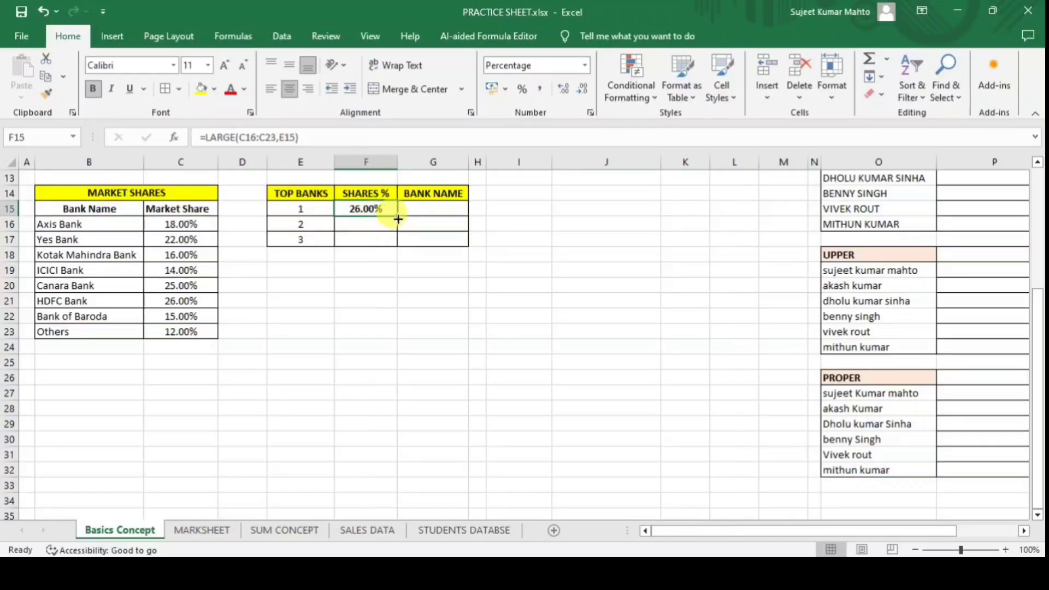
left_click_drag(397, 218, 402, 249)
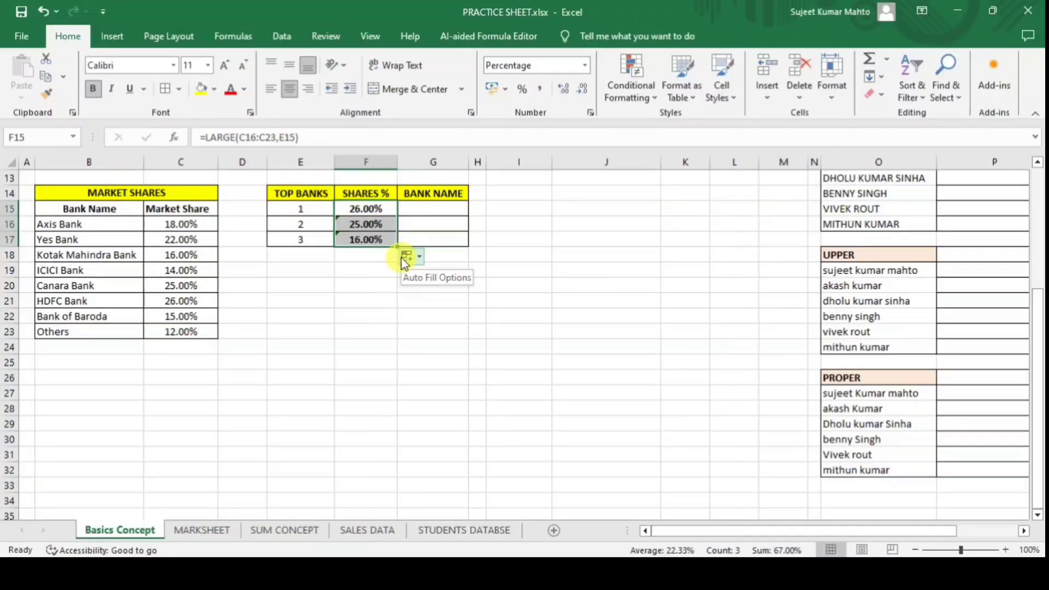
left_click(353, 314)
left_click(303, 208)
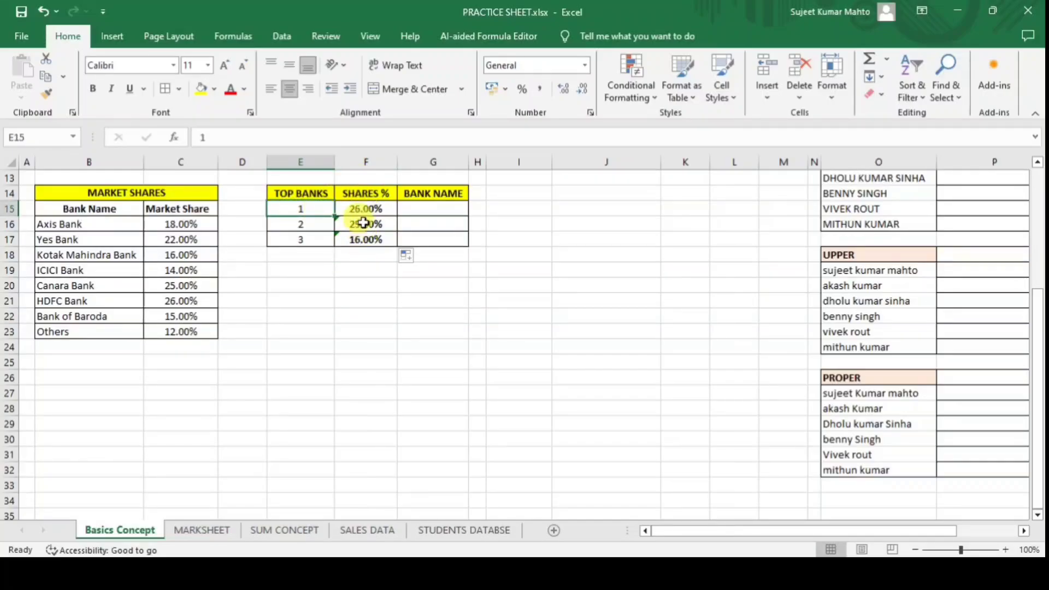
left_click_drag(367, 224, 367, 237)
left_click(455, 280)
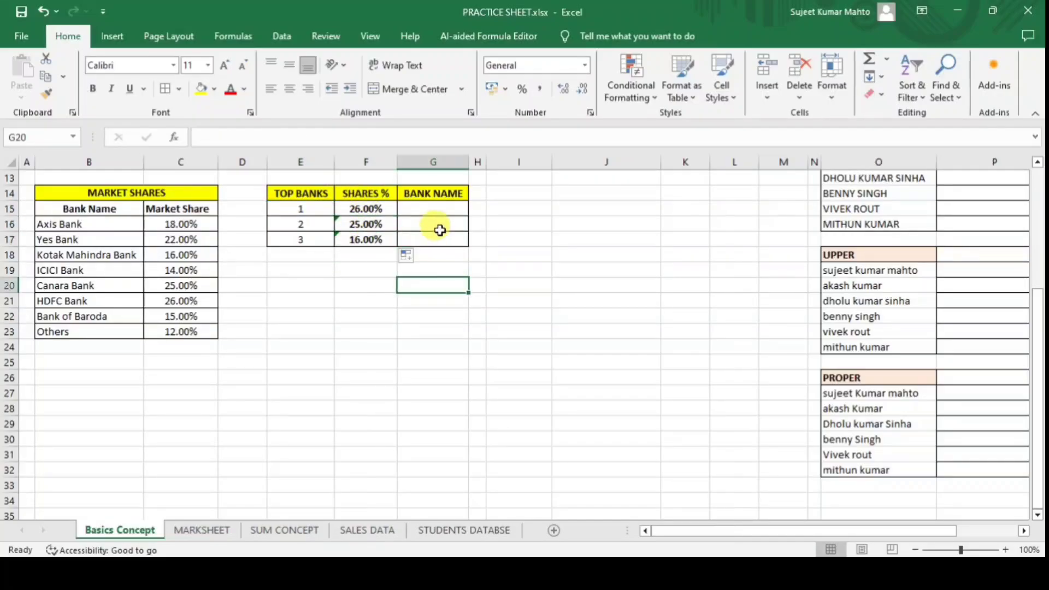
left_click(438, 209)
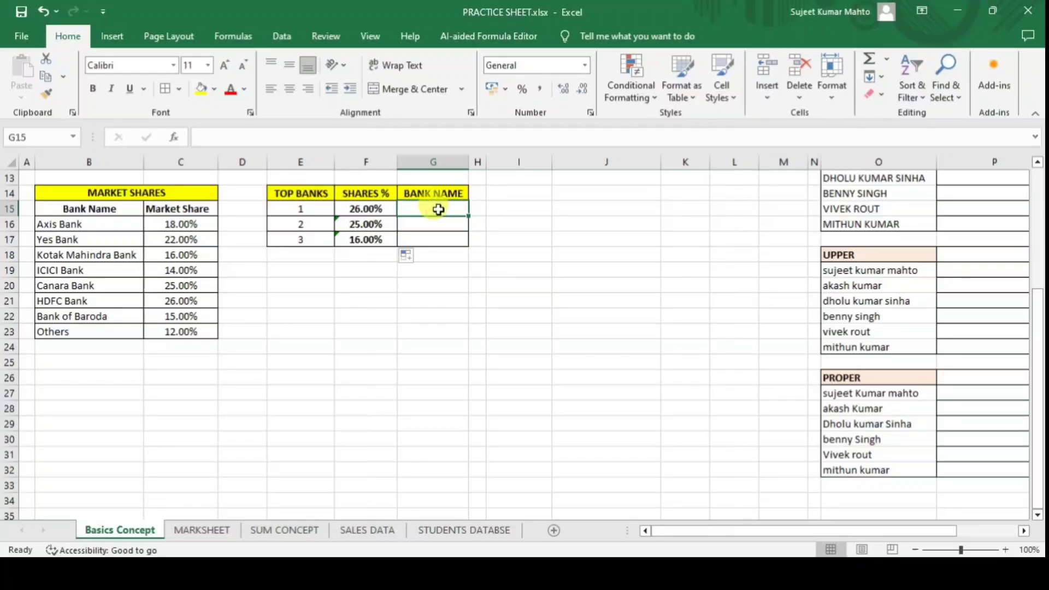
left_click(365, 210)
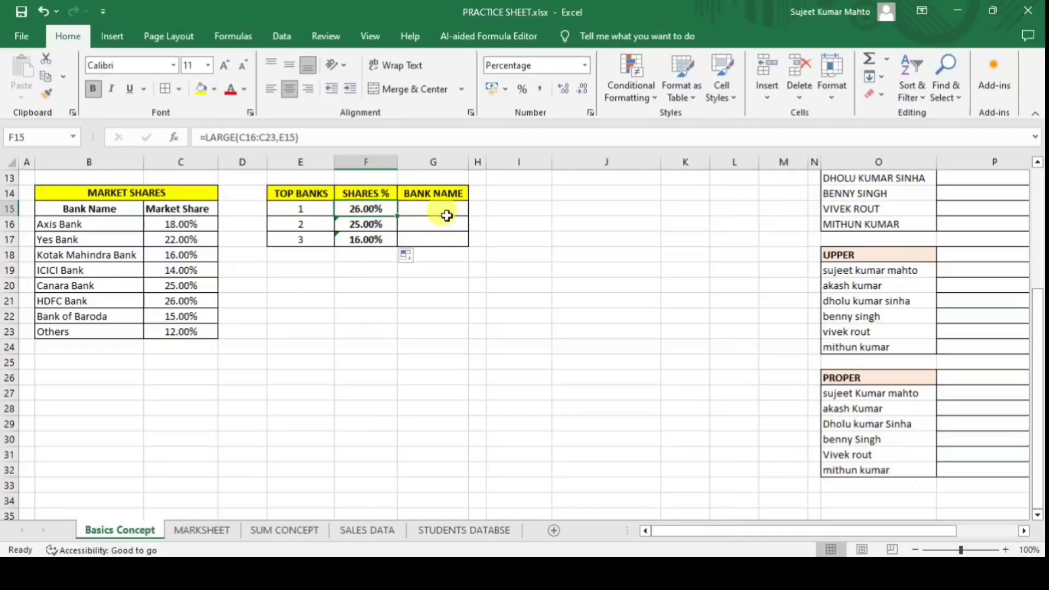
left_click(443, 211)
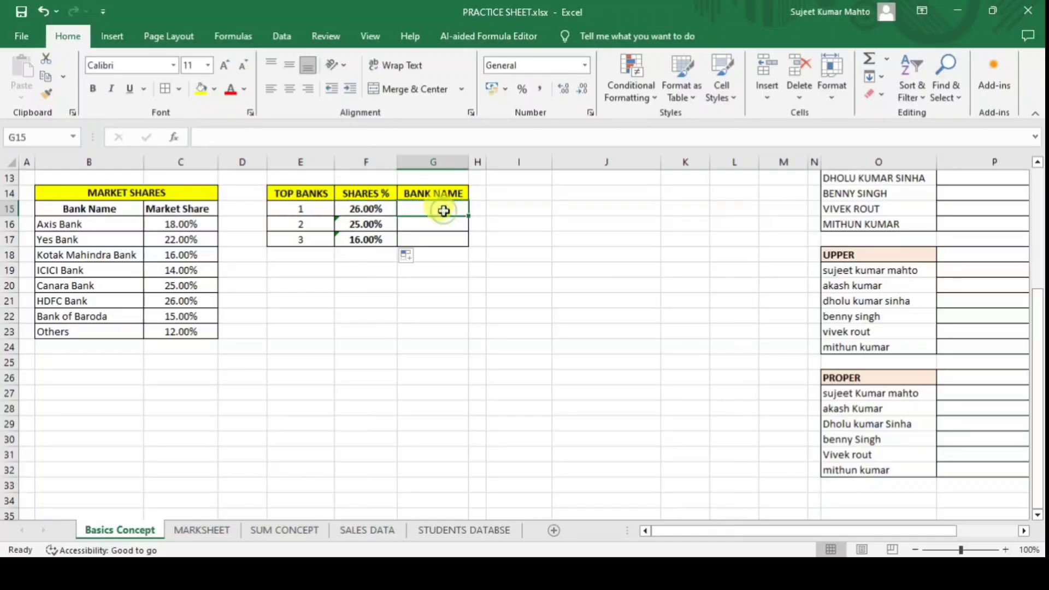
left_click(308, 269)
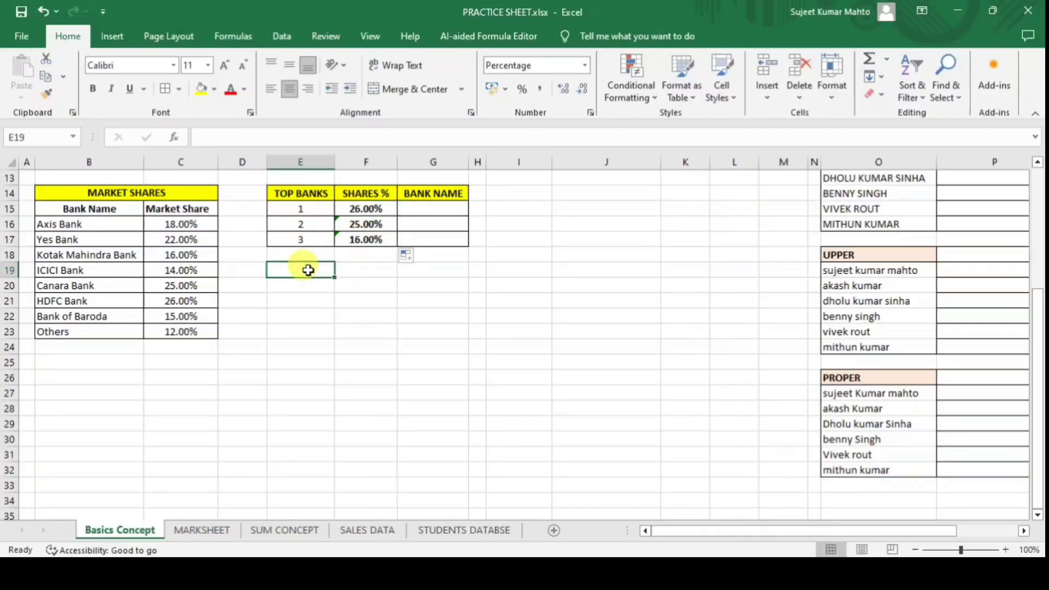
Label E19 INDEX and enter =INDEX(B16:C23,2,2) in E20, returning 22%.
type("INDEX")
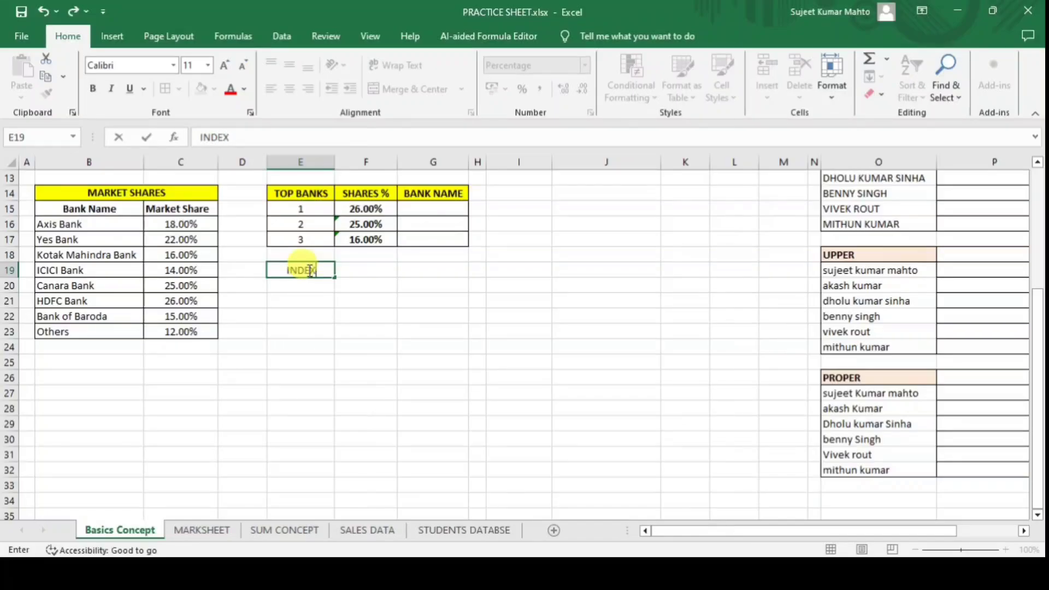
key("Return")
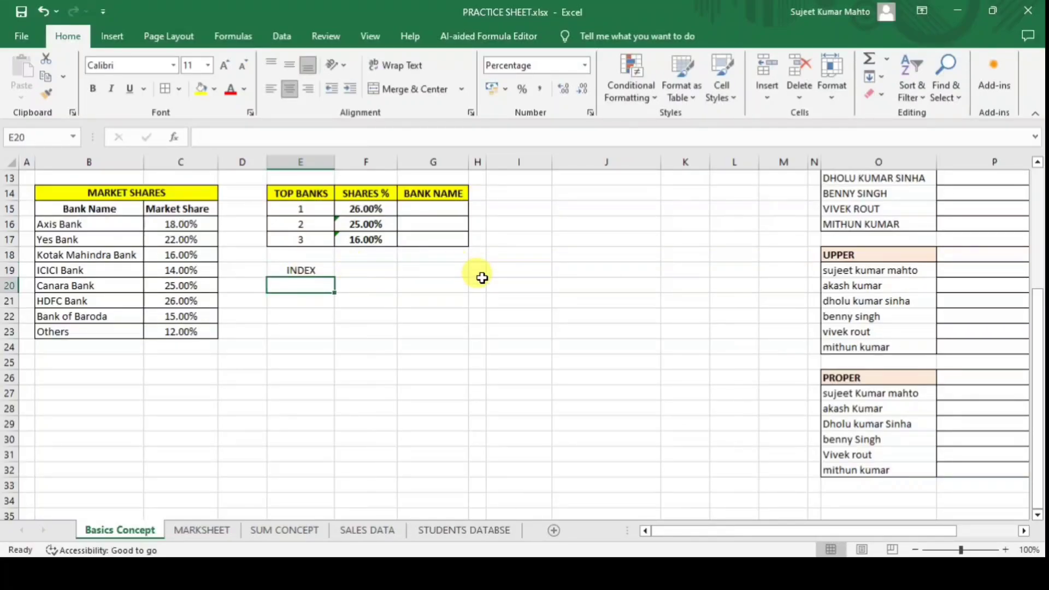
type("=IN")
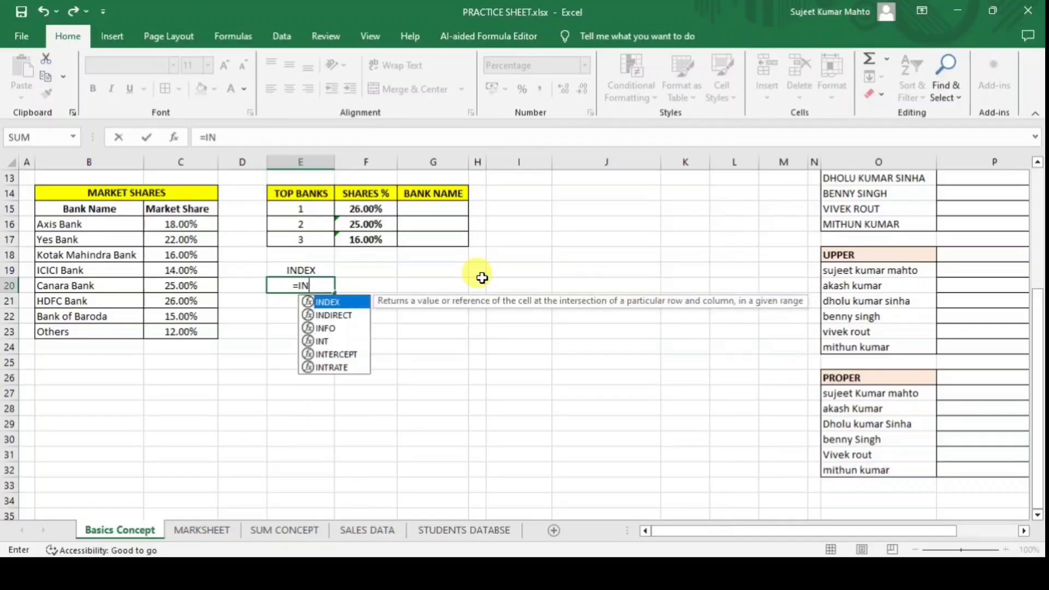
type("DEX(")
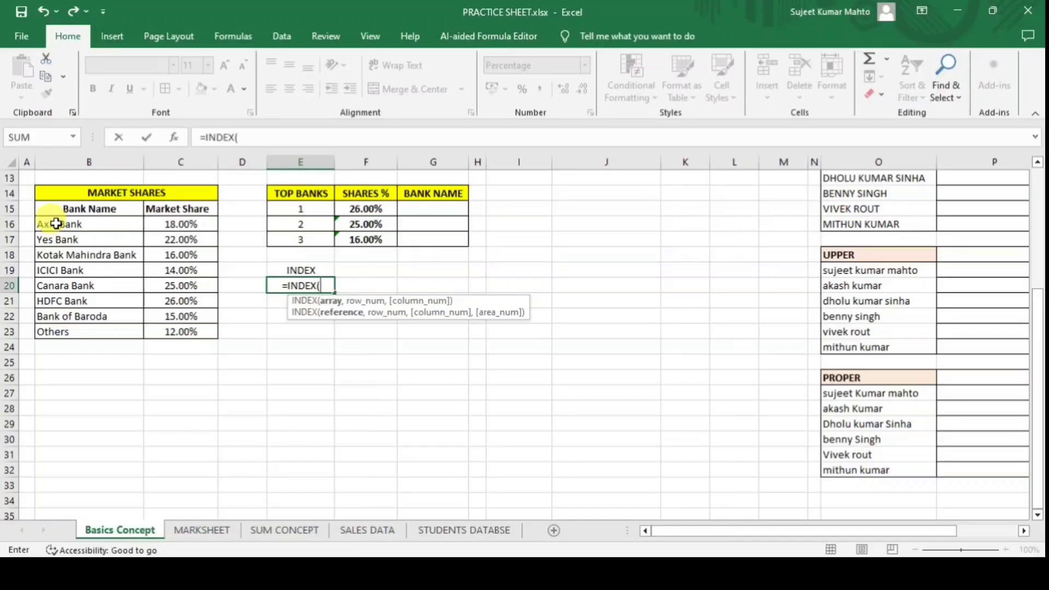
left_click_drag(57, 224, 184, 328)
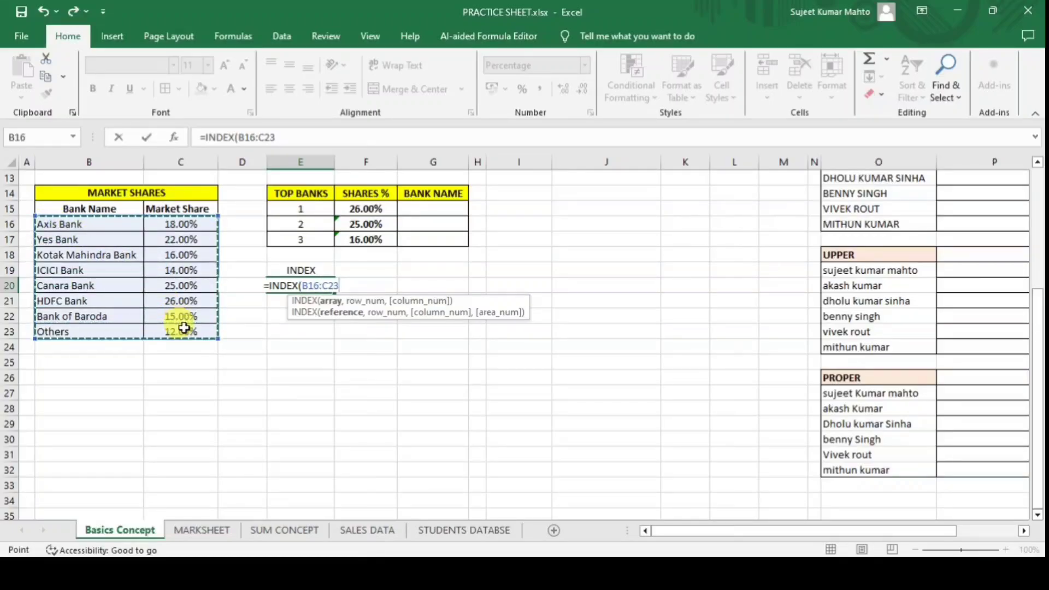
type(",")
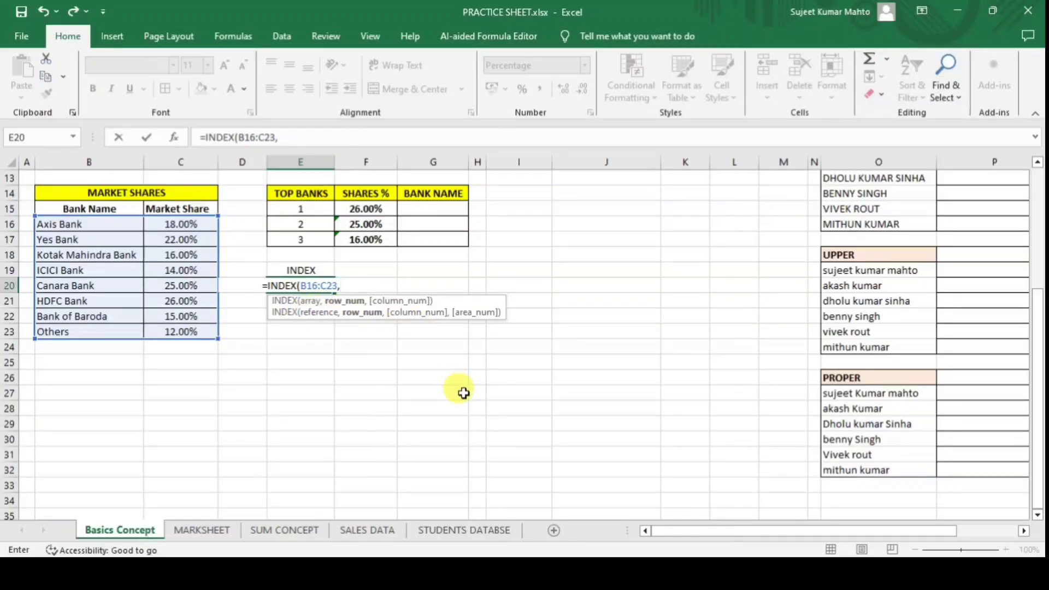
type("2")
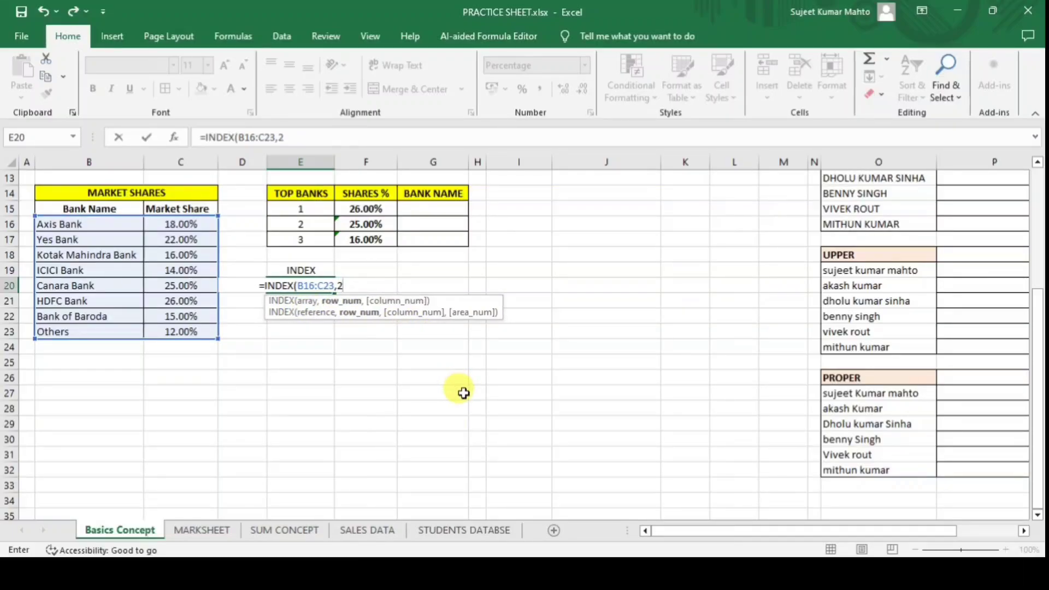
type(",")
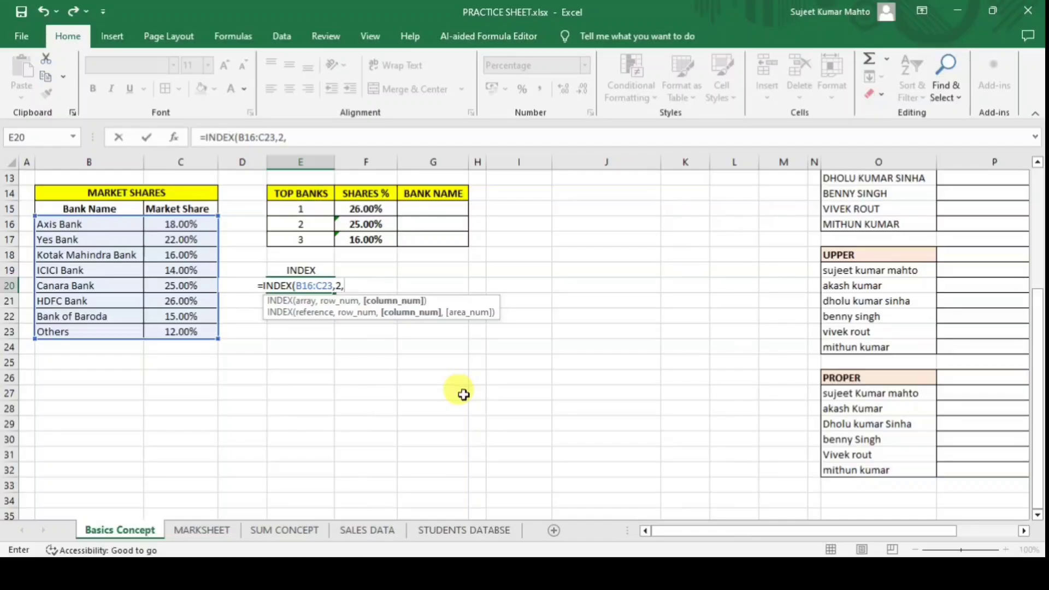
type("2")
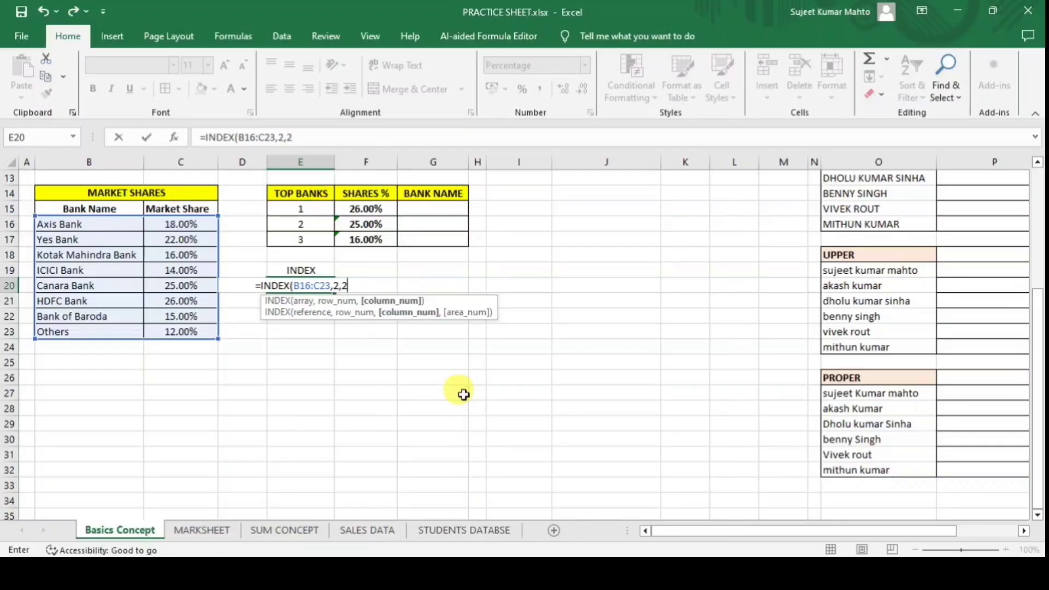
type(")")
key("Return")
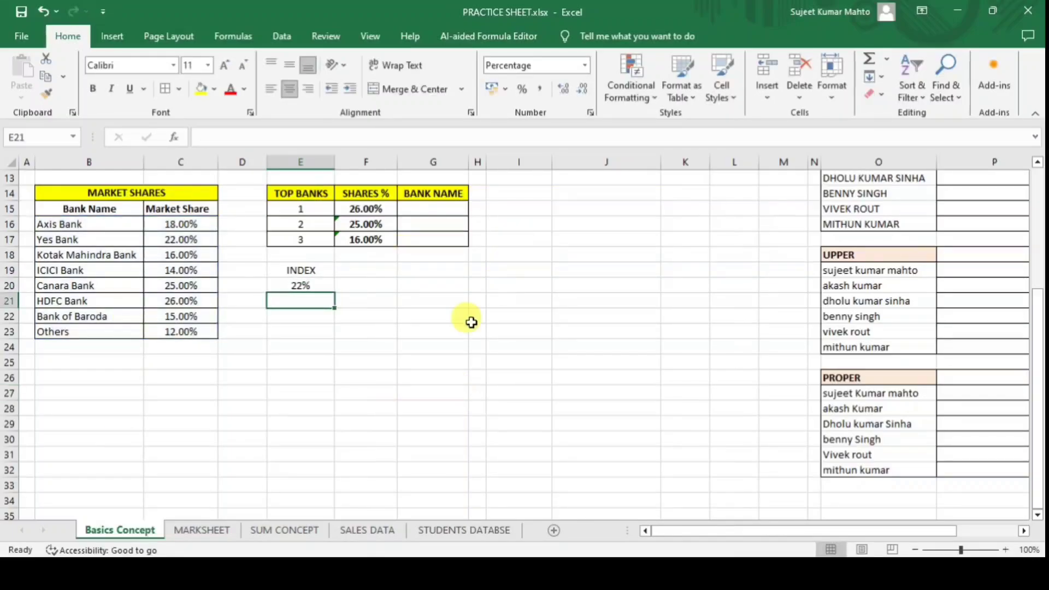
left_click(315, 285)
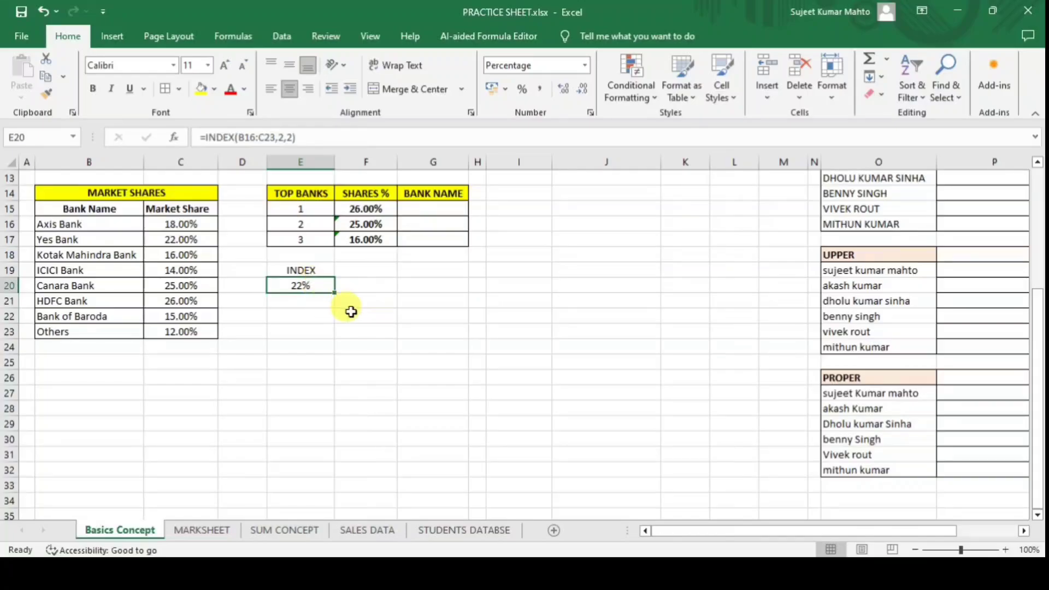
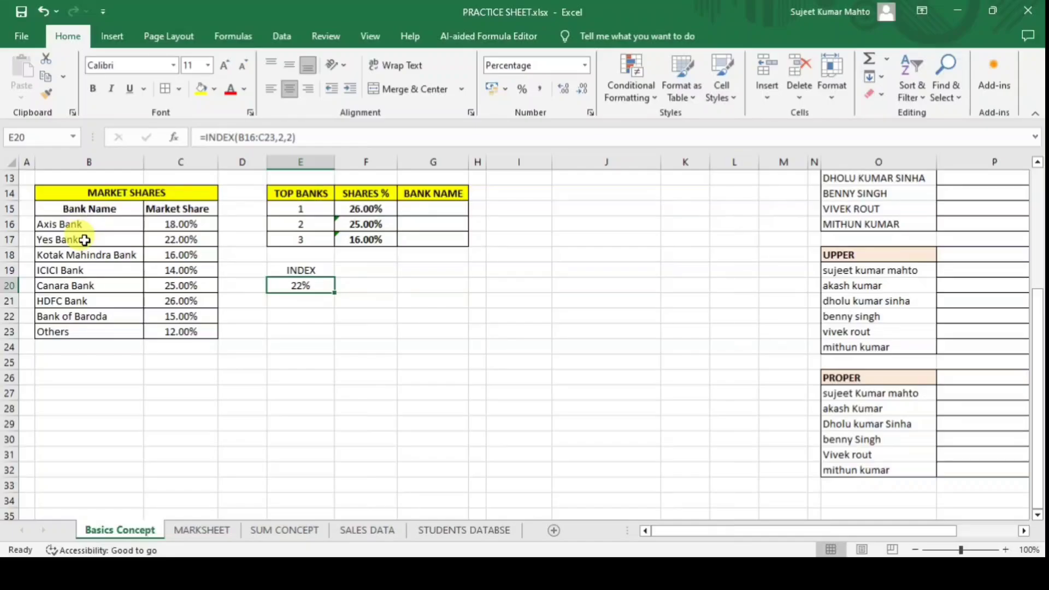
Change E20 to =INDEX(B16:C23,2,1) so it returns the Yes Bank name.
left_click(84, 240)
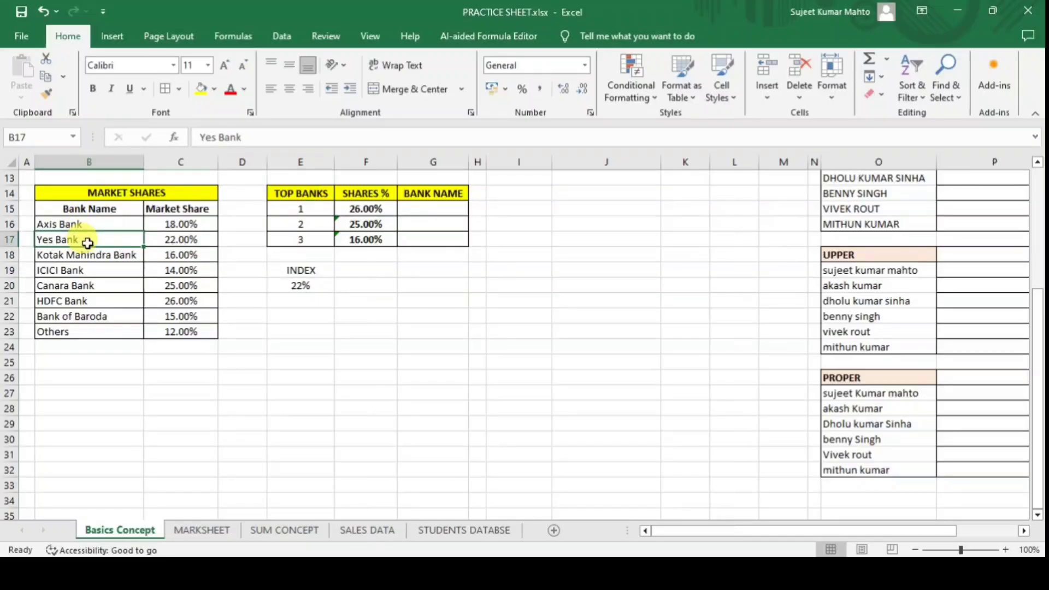
left_click(195, 241)
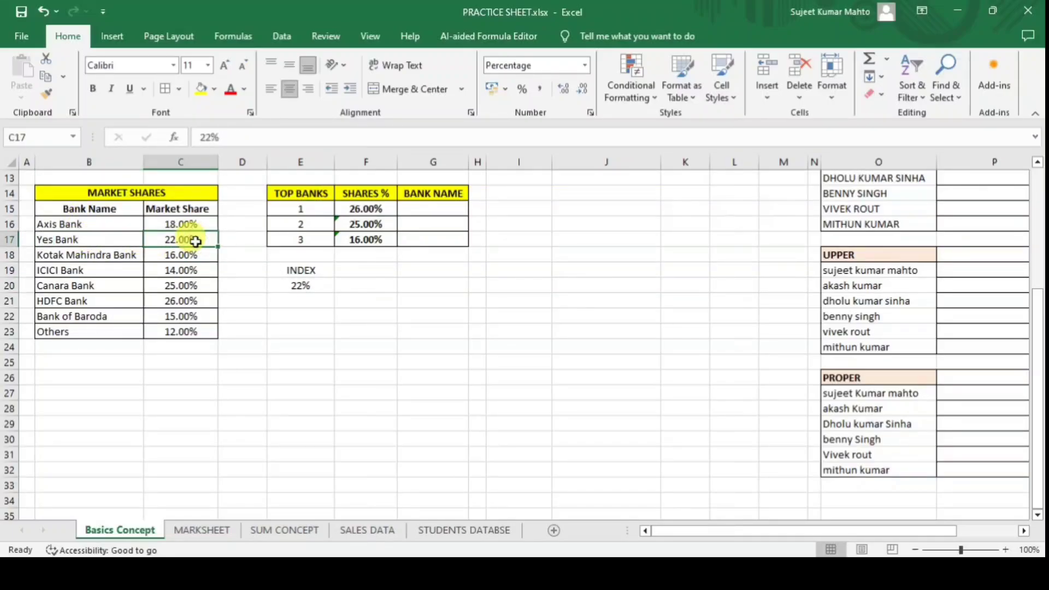
left_click(303, 284)
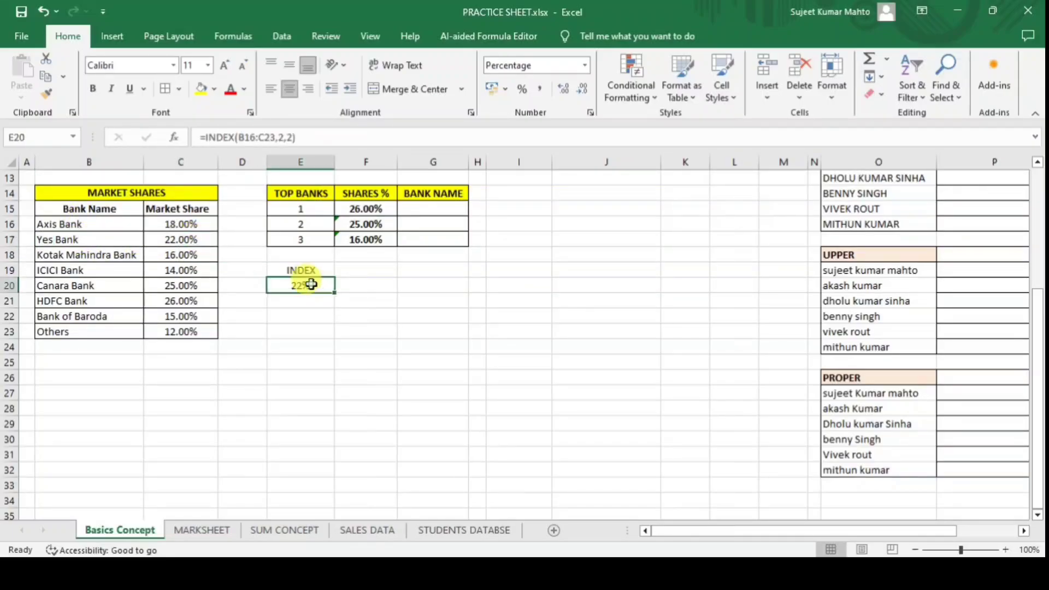
left_click(281, 138)
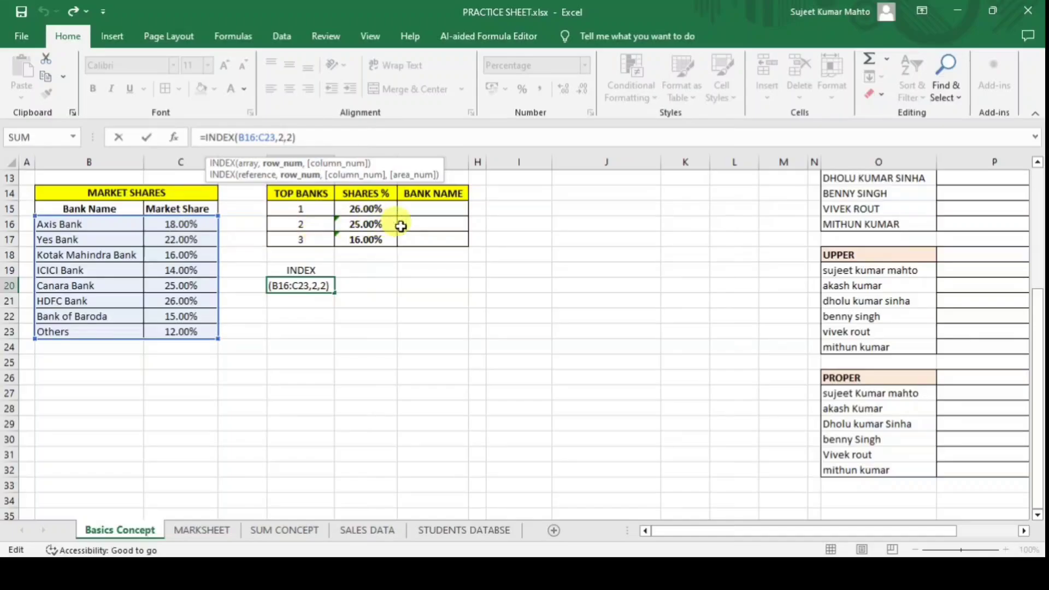
left_click(293, 138)
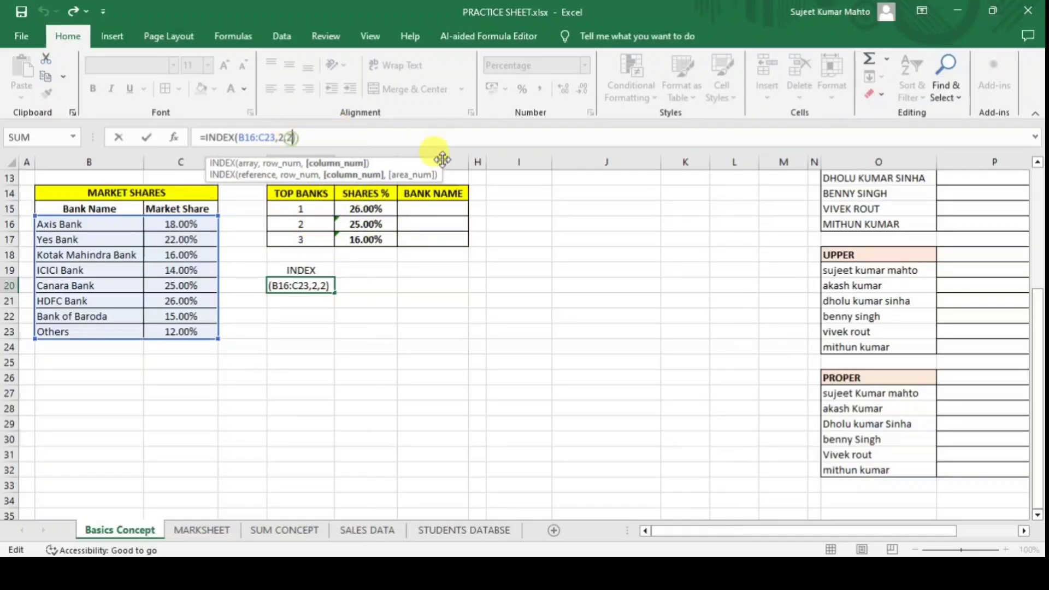
key("BackSpace")
type("1")
key("ctrl+Return")
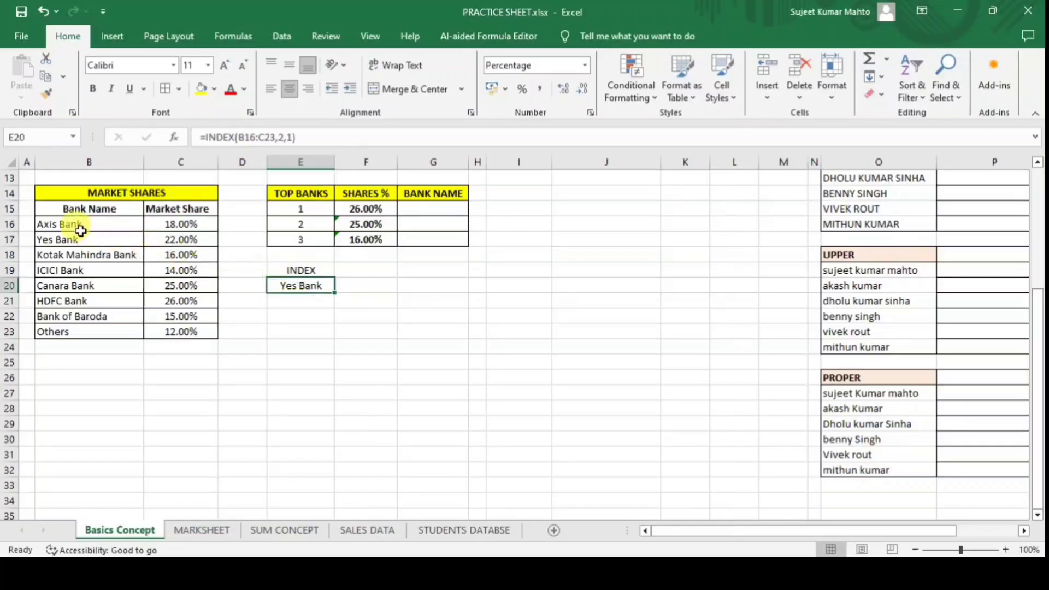
Change the row argument to 5, returning Canara Bank, the fifth table row.
left_click(282, 137)
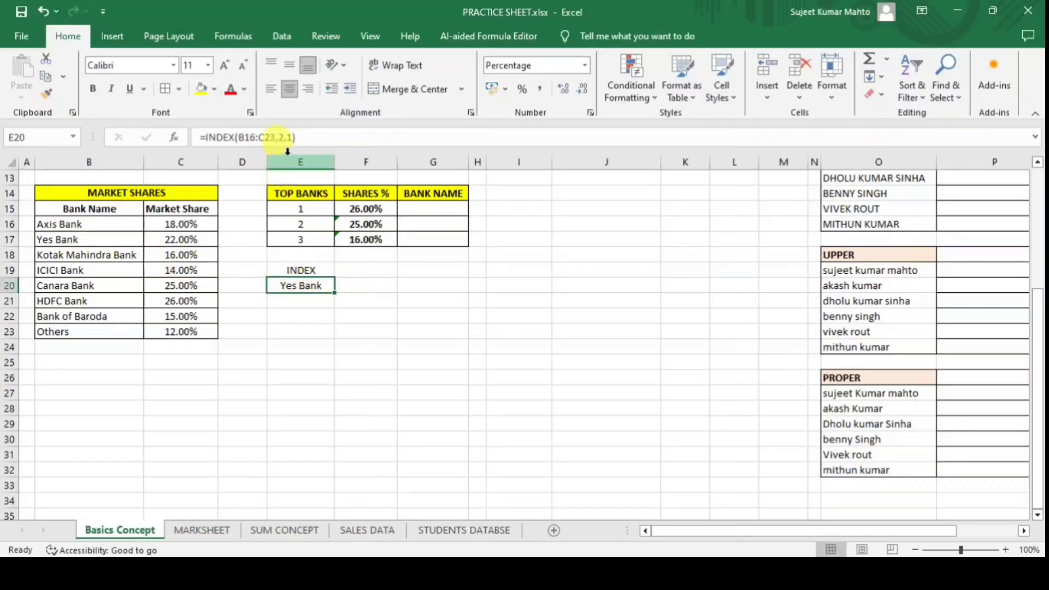
key("BackSpace")
type("5")
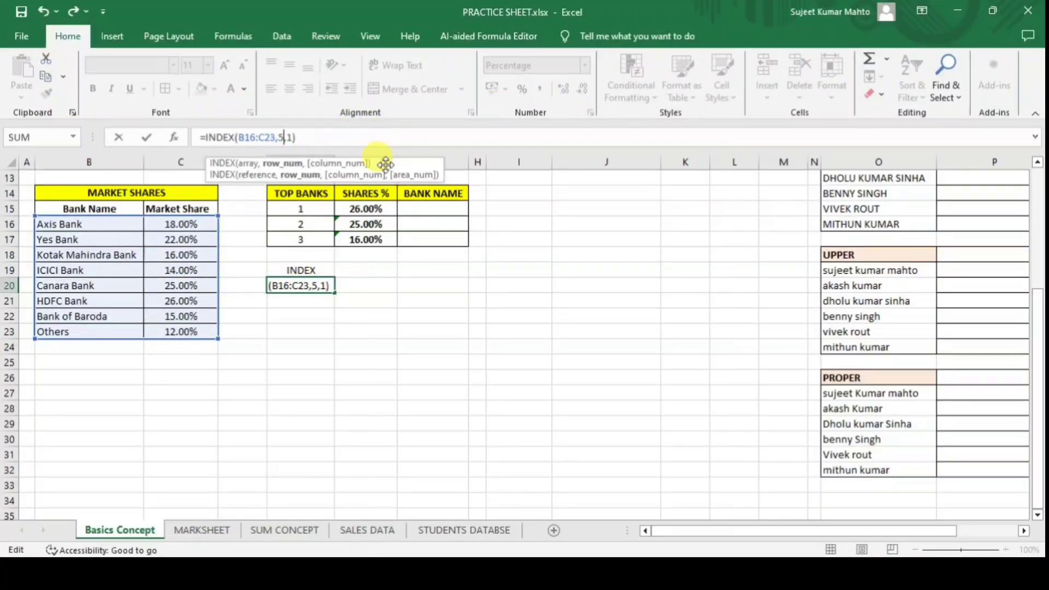
key("Return")
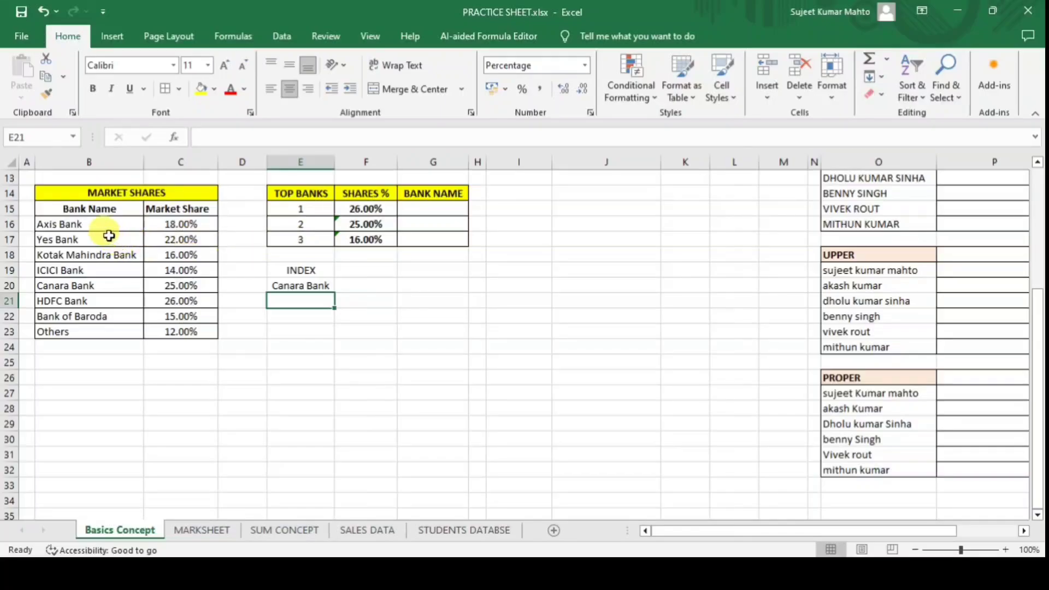
left_click(82, 223)
left_click(85, 239)
left_click(79, 255)
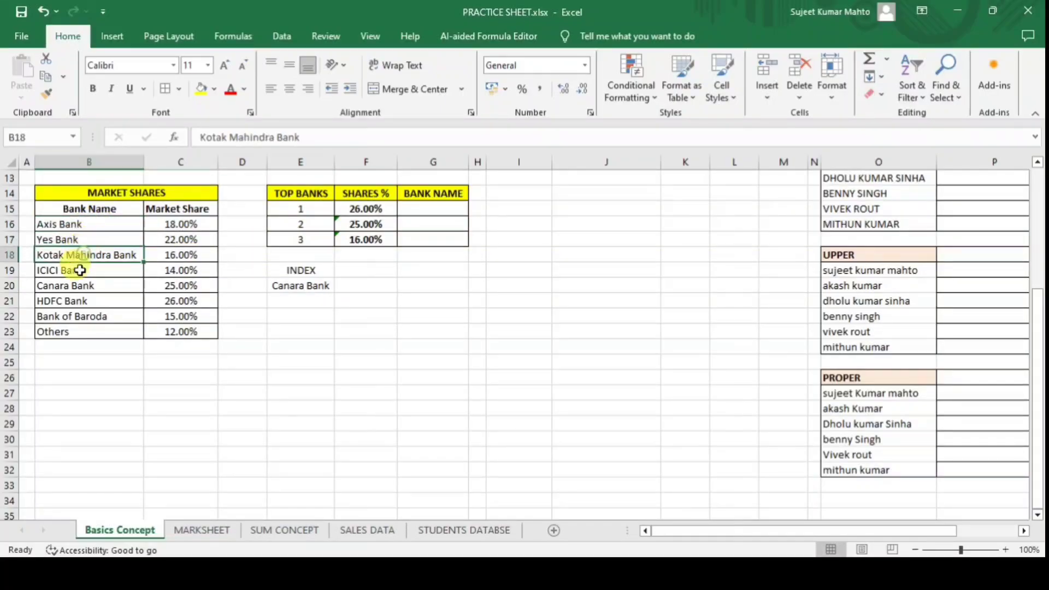
left_click(76, 270)
left_click(76, 285)
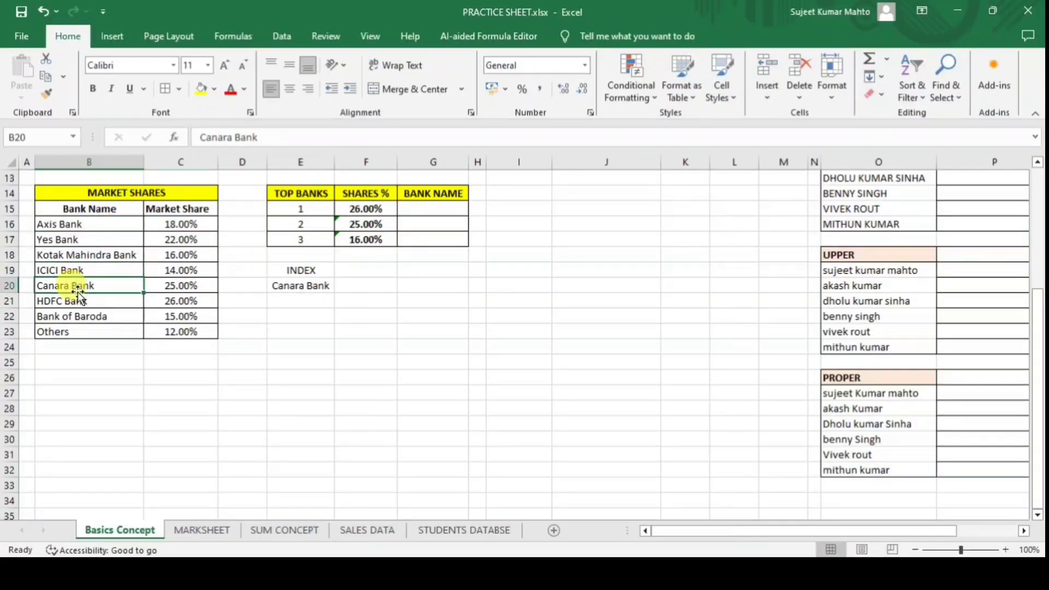
Make E20 =INDEX(B16:C23,5,2) so it shows Canara Bank's 25% share.
left_click(314, 285)
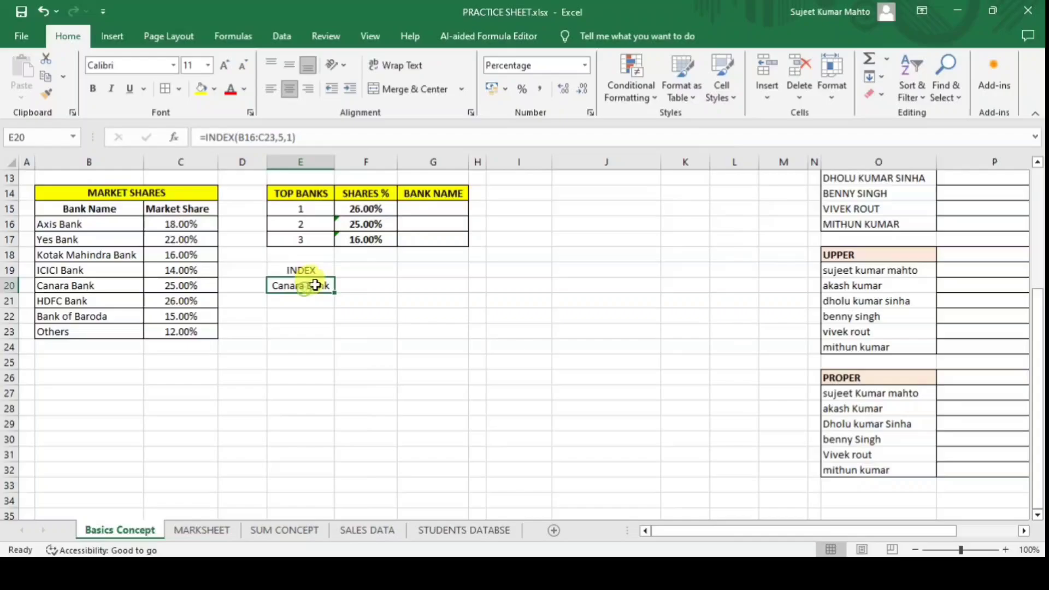
left_click(291, 137)
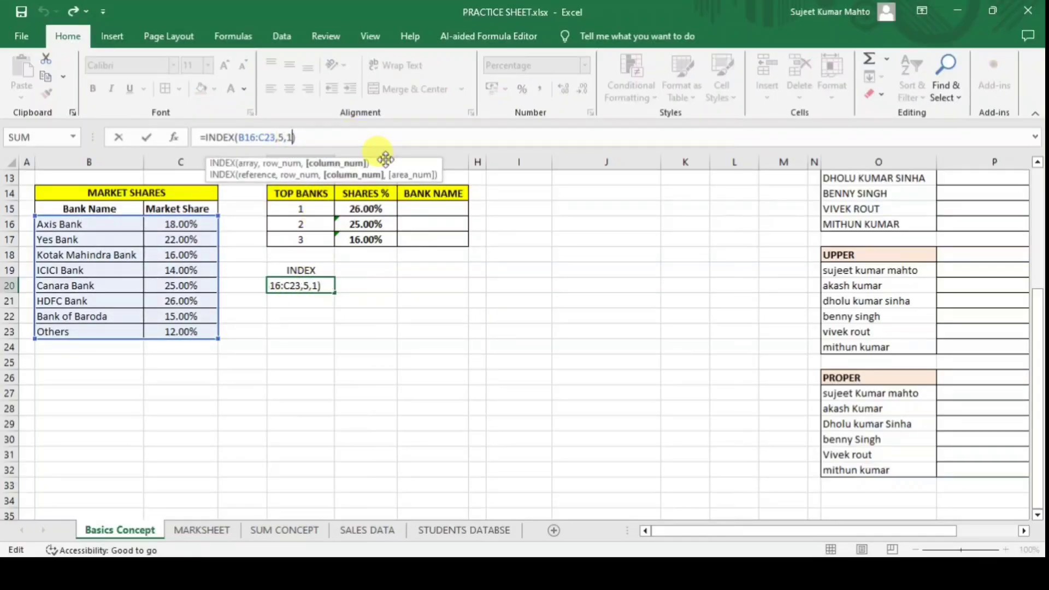
key("BackSpace")
type("2")
key("Return")
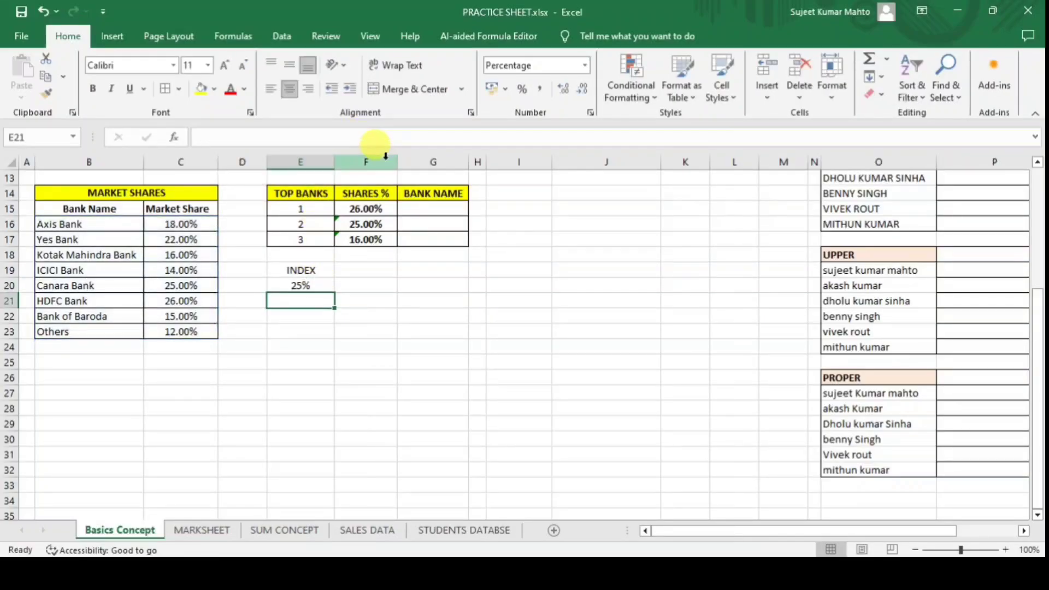
left_click(175, 285)
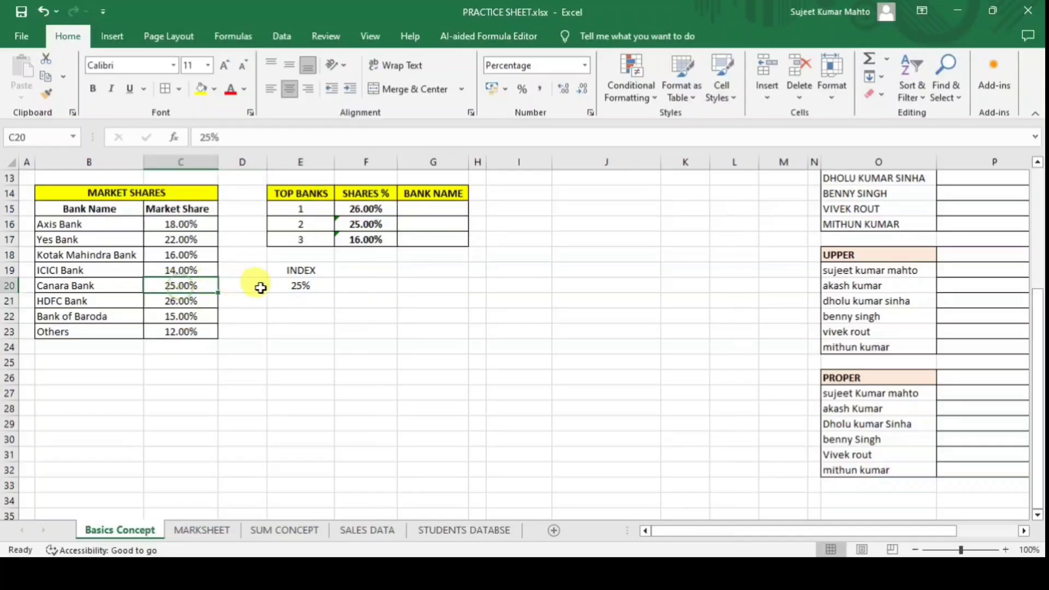
left_click(304, 289)
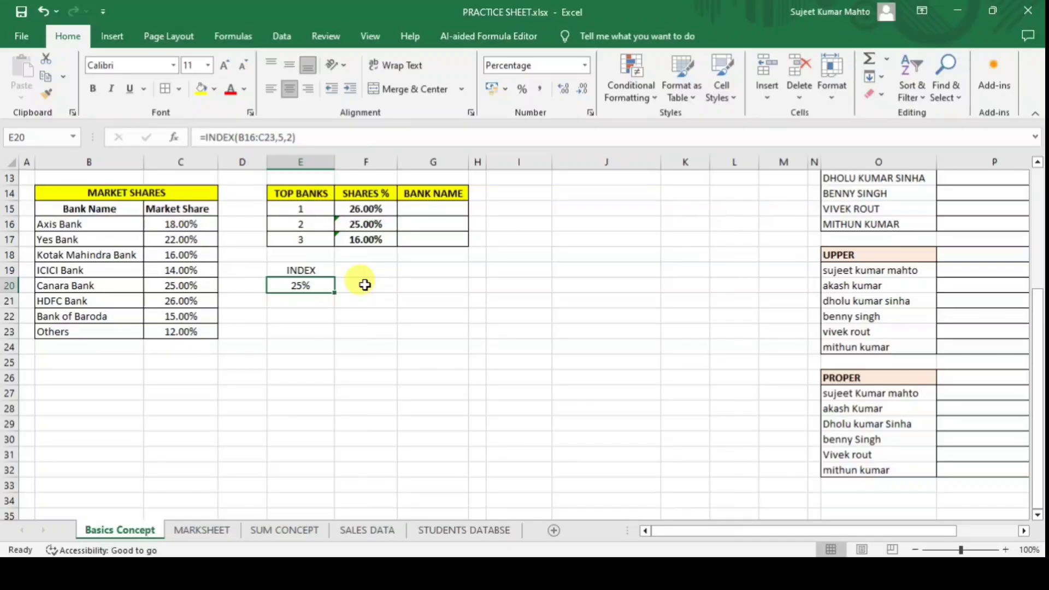
left_click(304, 305)
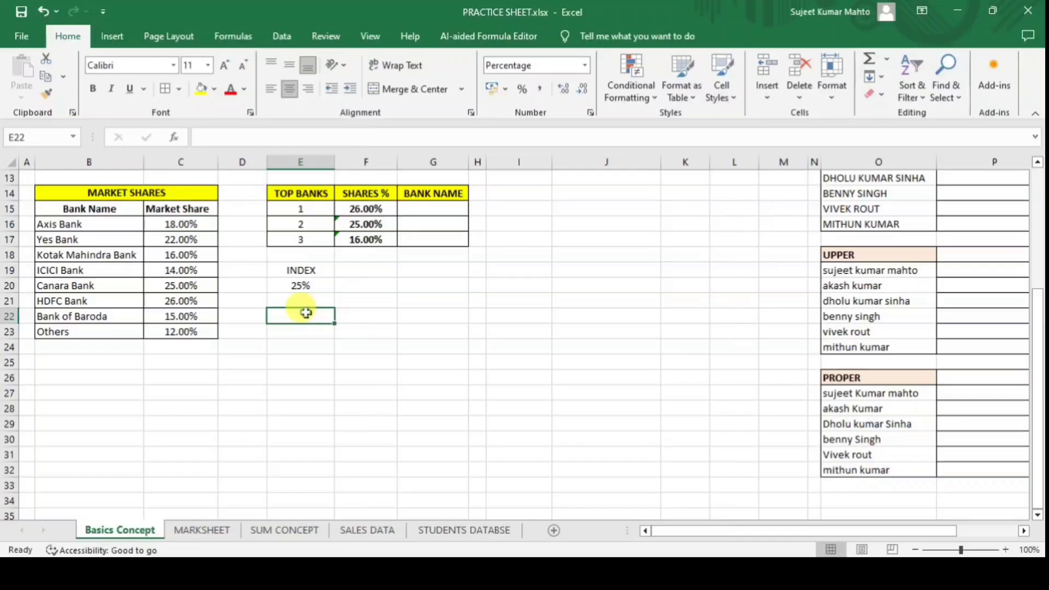
Label F19 MATCH and enter 12% in F18 as the lookup value.
left_click(388, 270)
type("MATXH")
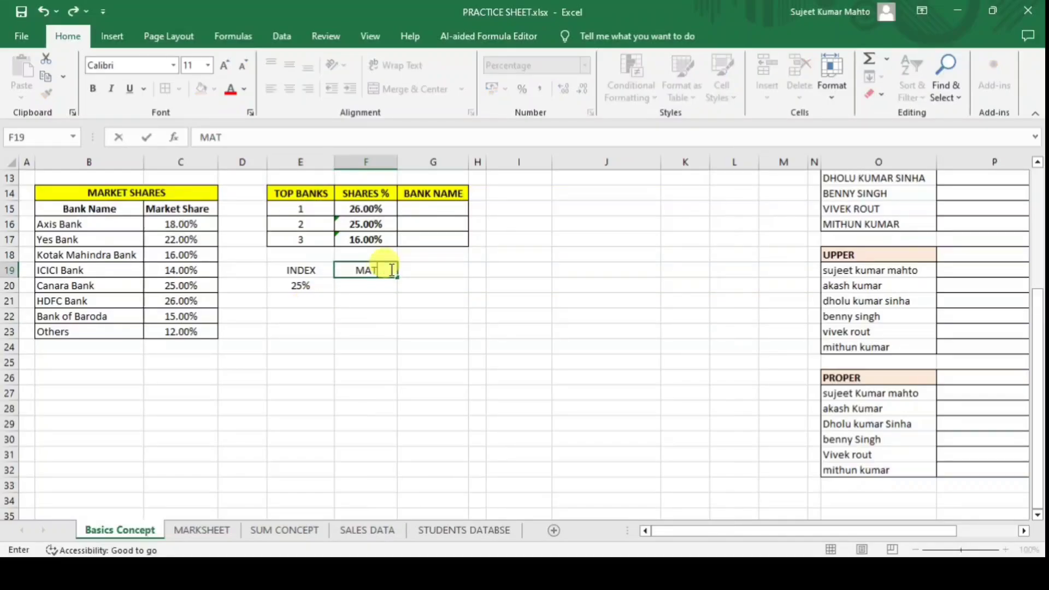
key("BackSpace")
key("BackSpace")
type("CH")
key("Return")
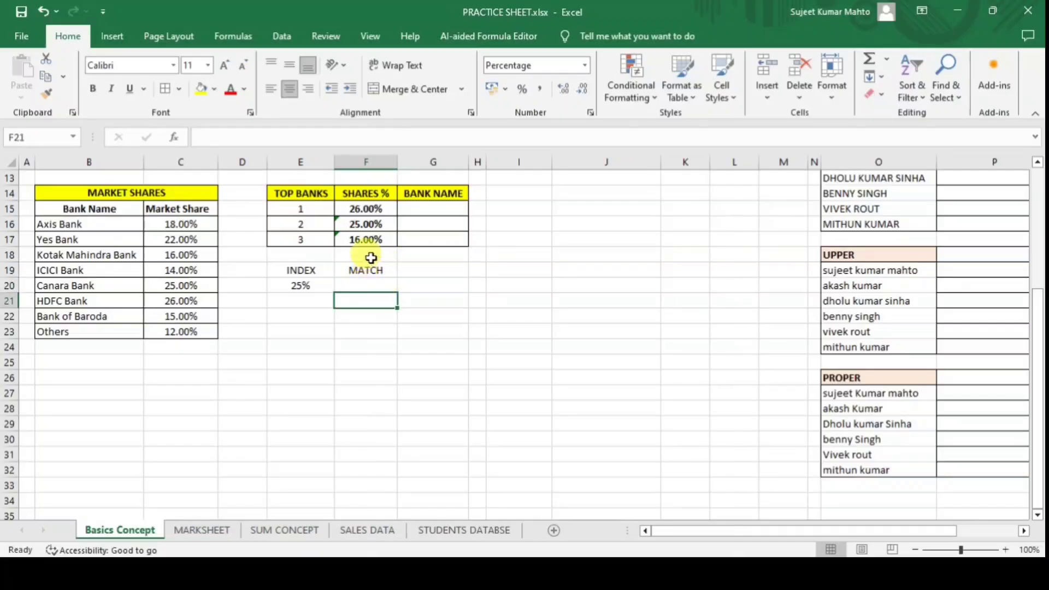
left_click(370, 253)
type("12")
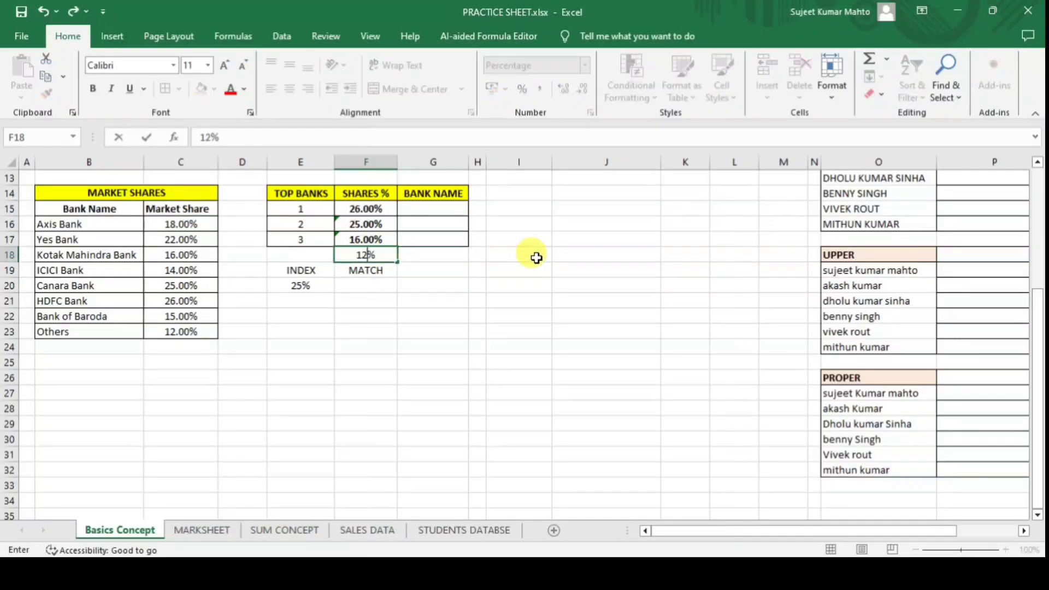
key("Return")
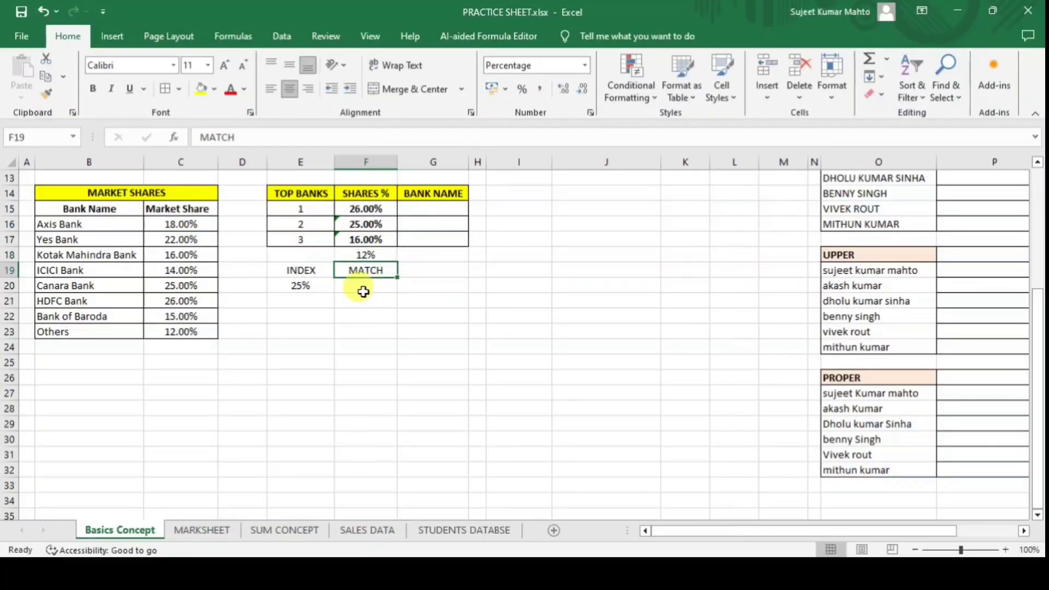
Enter =MATCH(F18,C16:C23,0) in F20, which displays 800%.
left_click(363, 287)
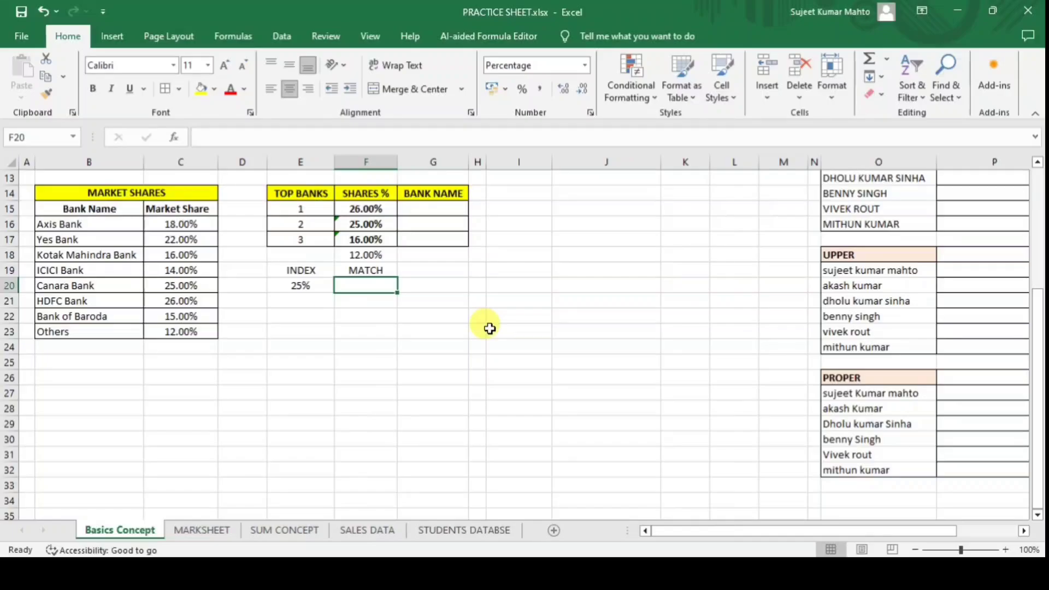
type("=")
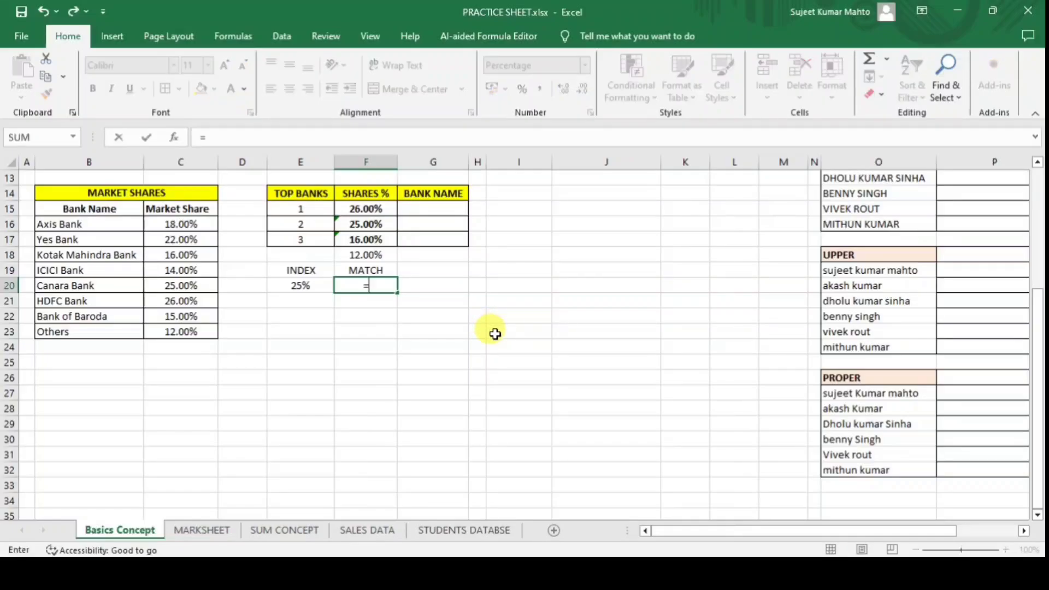
type("MAT")
key("Tab")
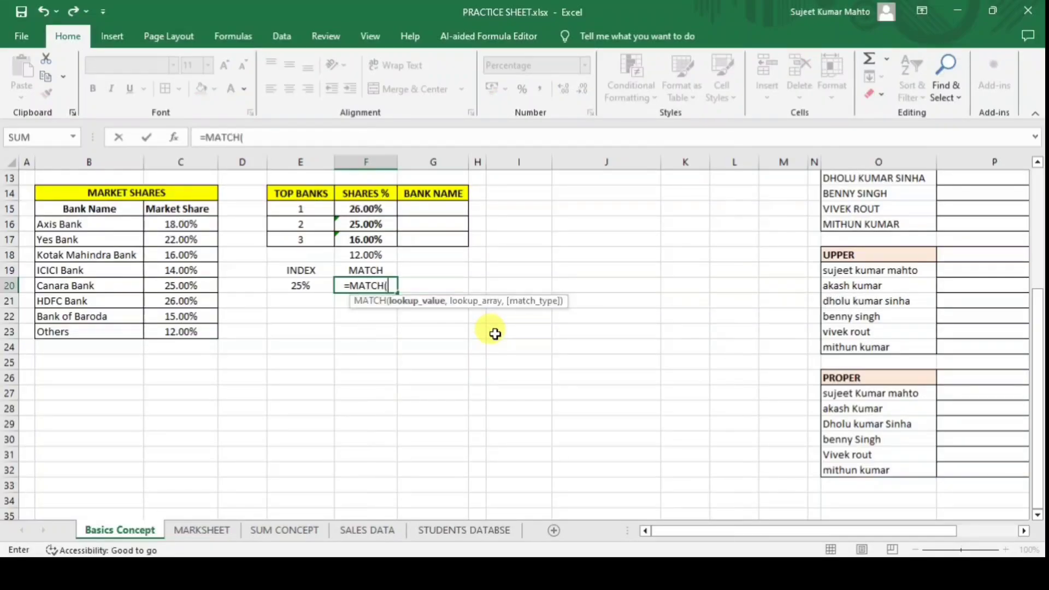
left_click(365, 256)
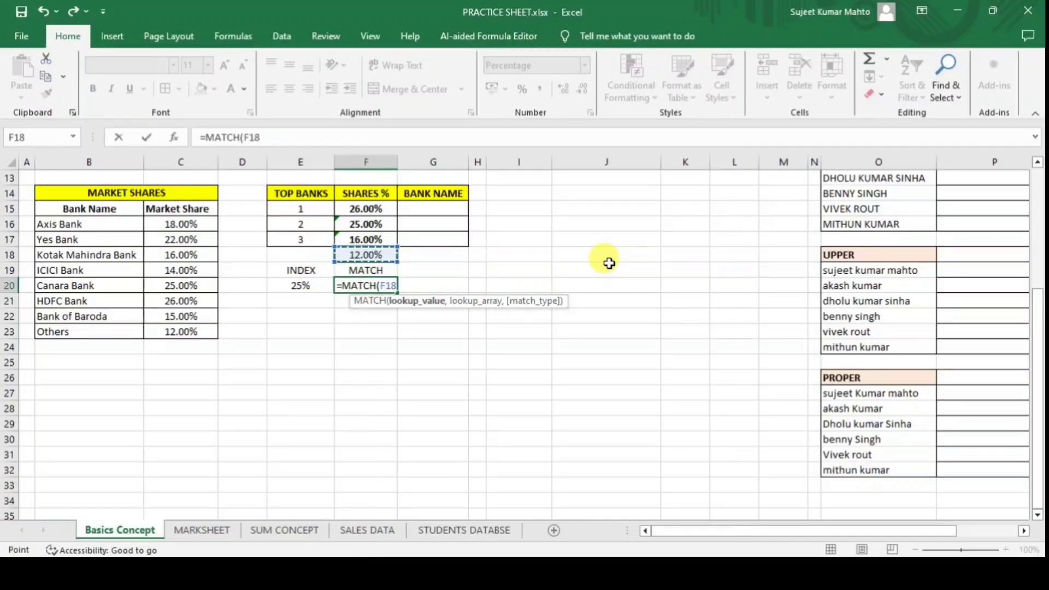
type(",")
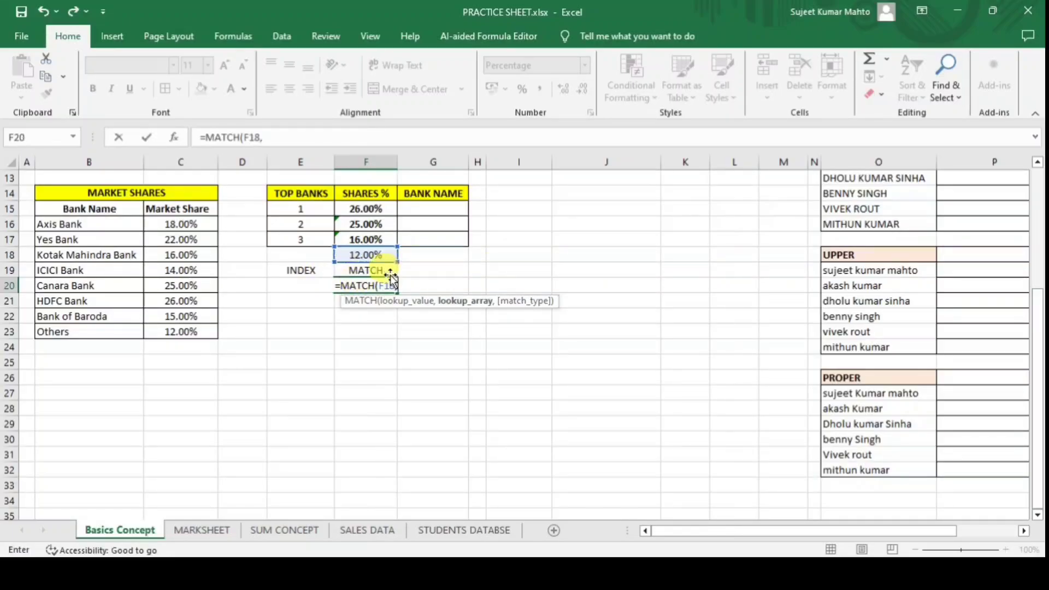
left_click_drag(175, 225, 178, 333)
type(",")
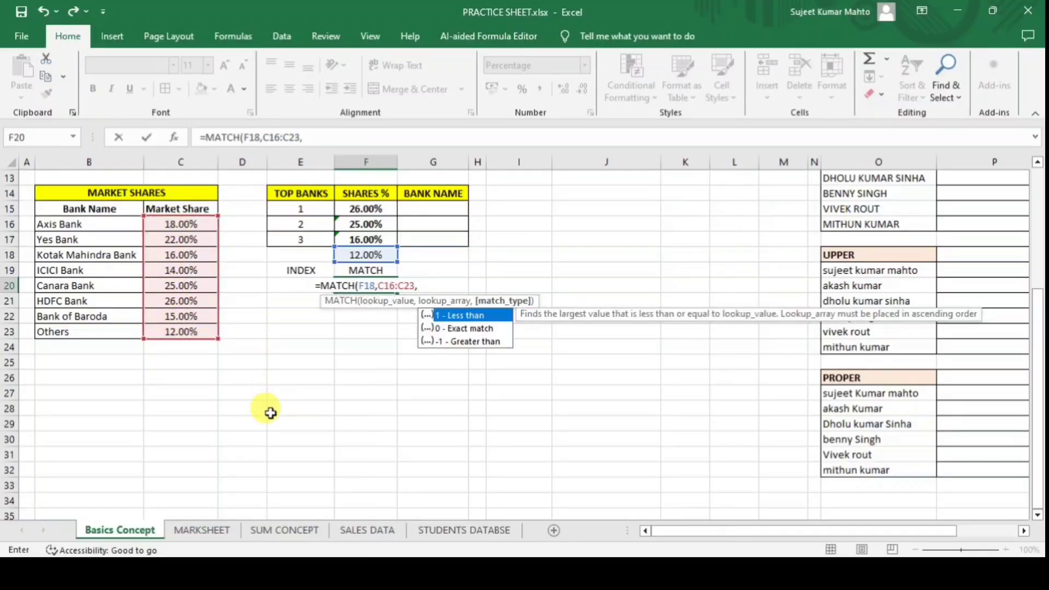
type("0)")
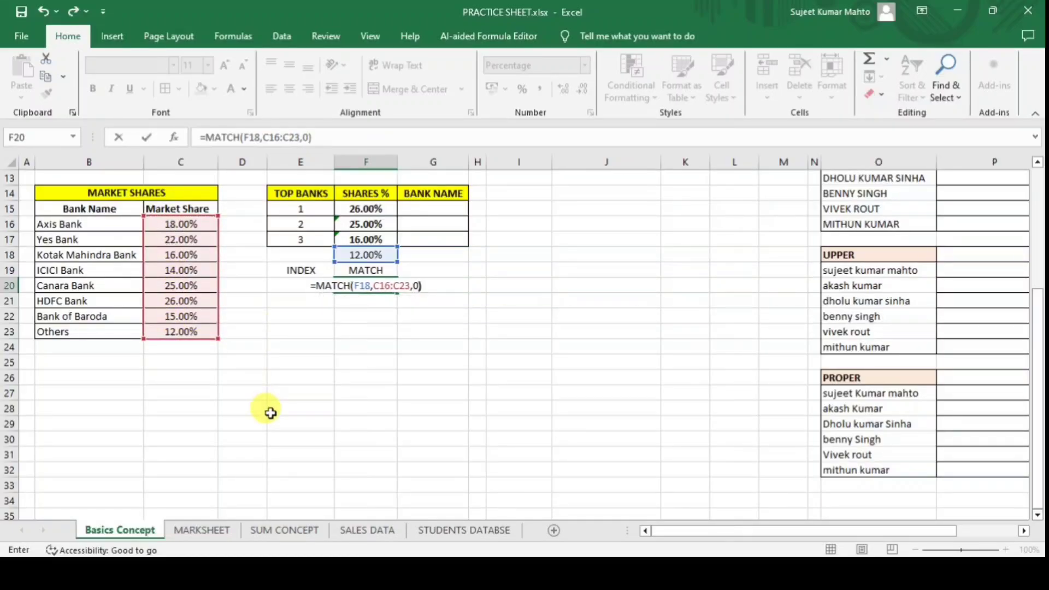
key("Return")
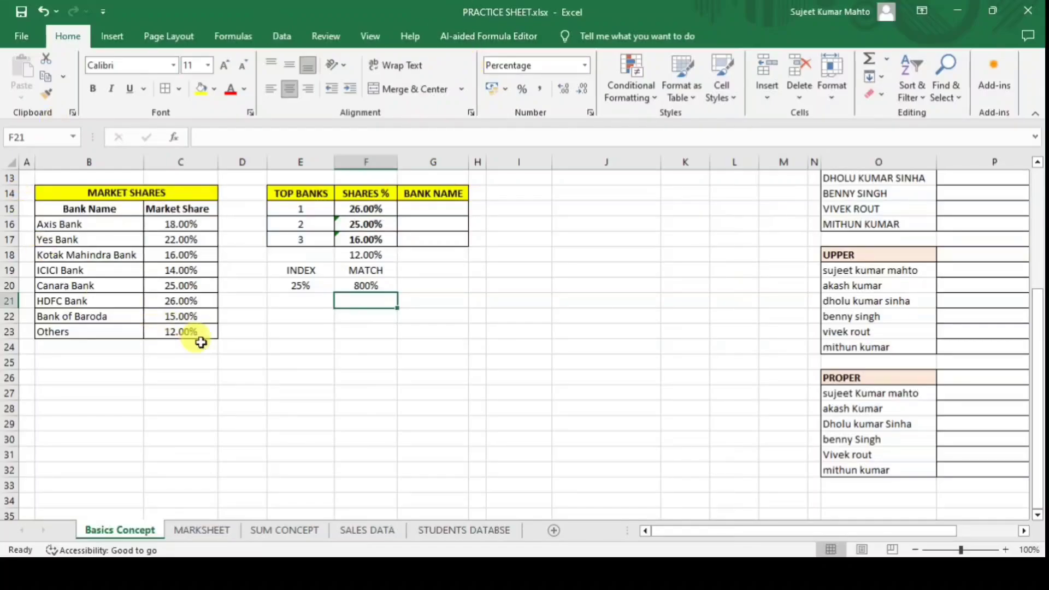
left_click(365, 286)
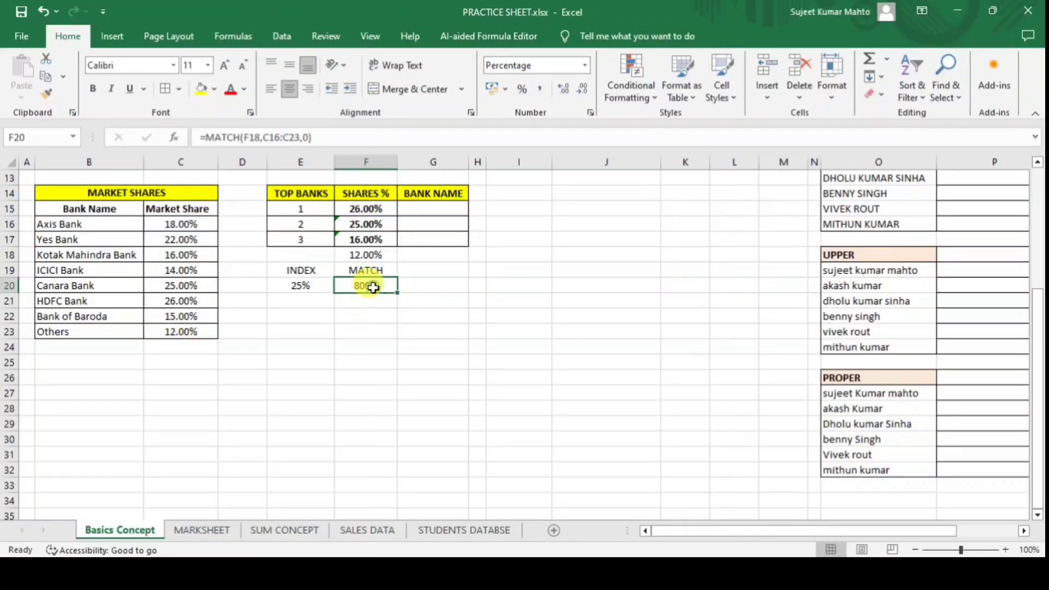
Format F20 as Number so the MATCH result shows 8 instead of 800%.
left_click(585, 66)
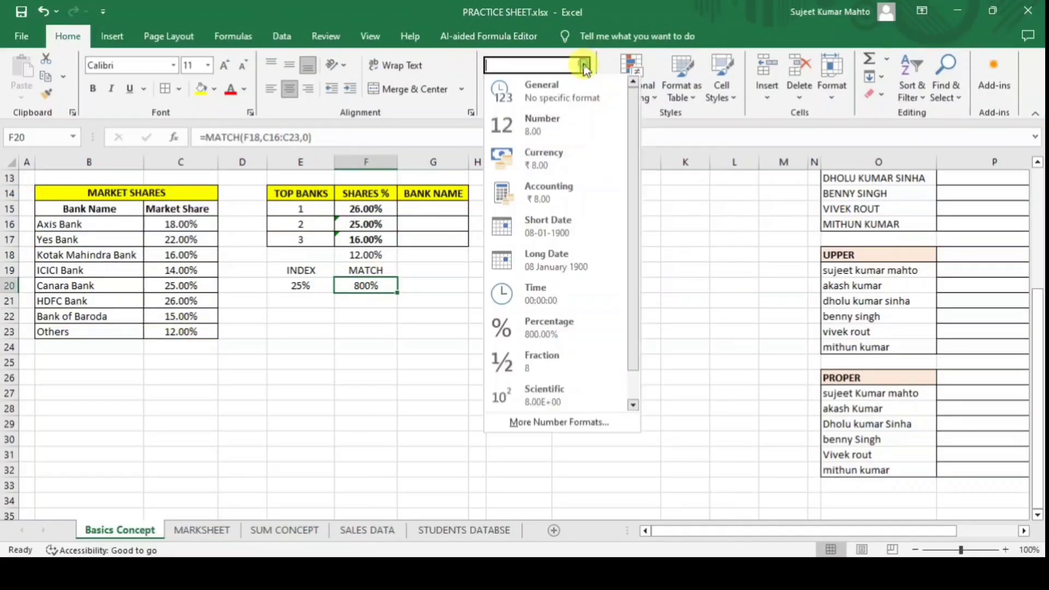
left_click(538, 121)
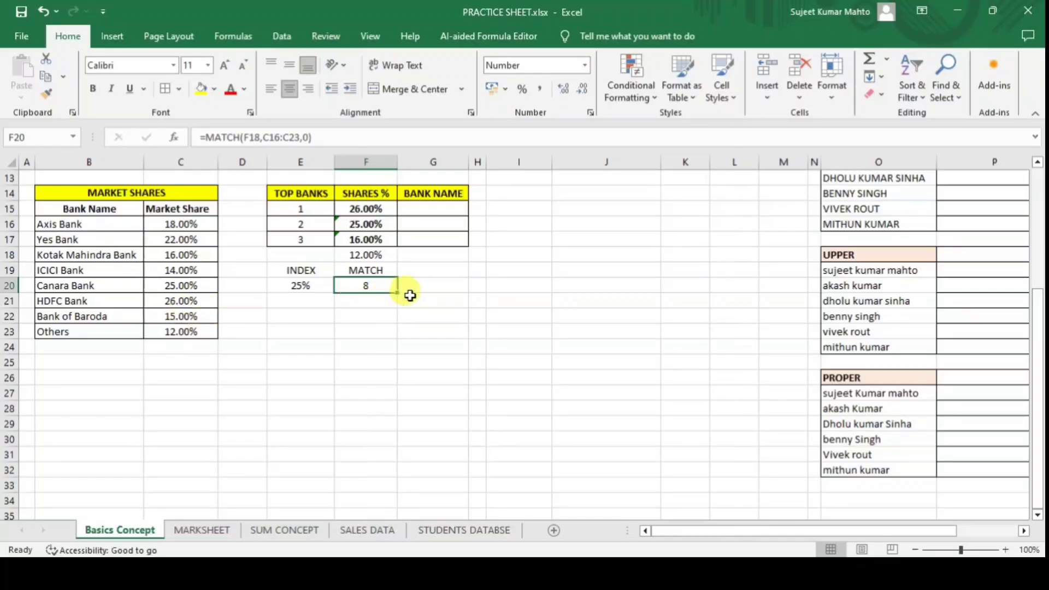
left_click(436, 271)
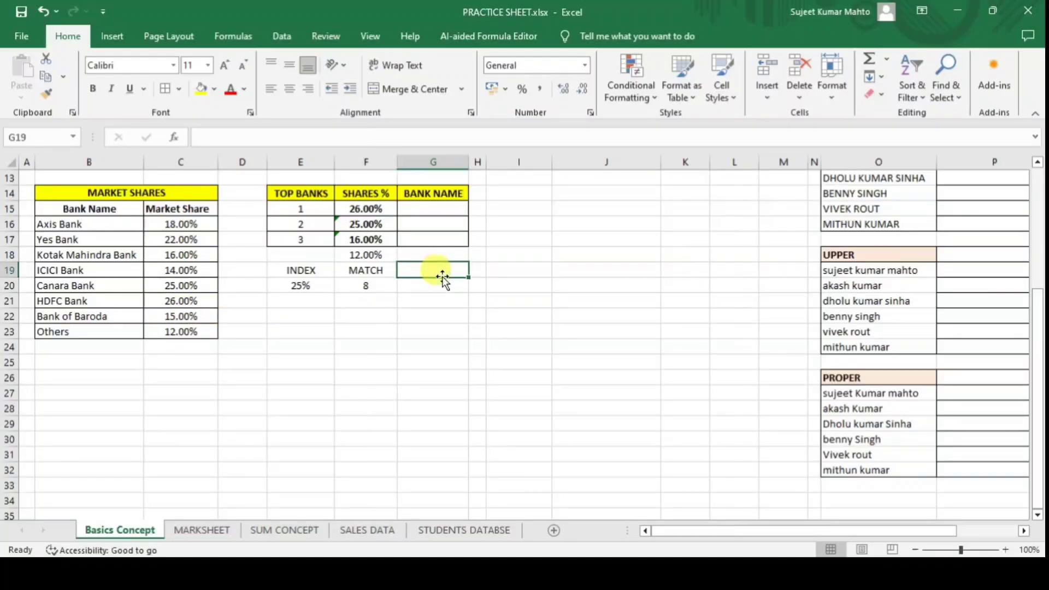
Enter =MATCH(G18,B15:C15,0) in G19 to find G18's header.
type("=MAT")
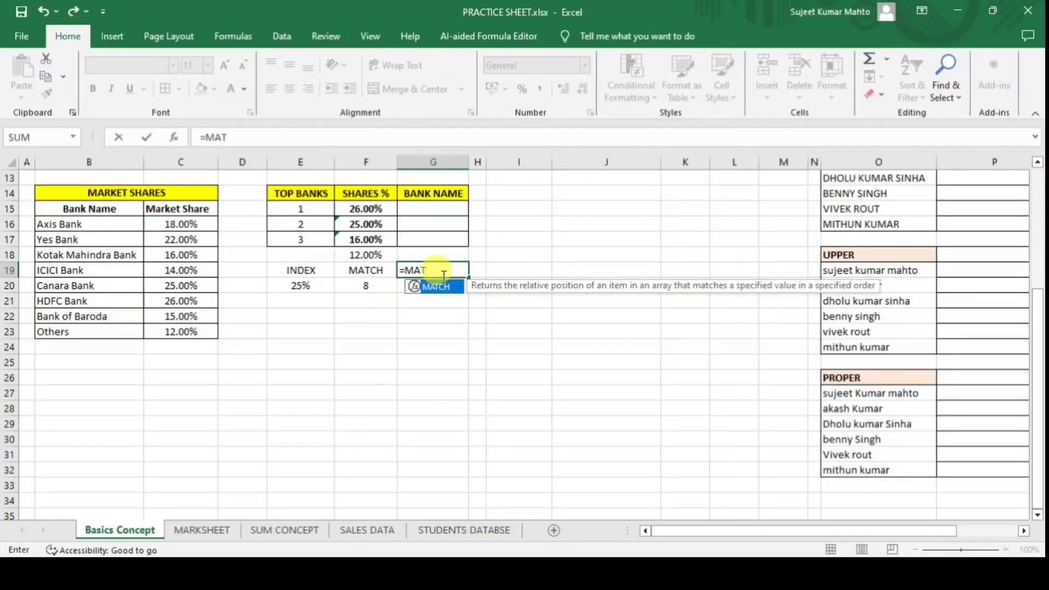
key("Tab")
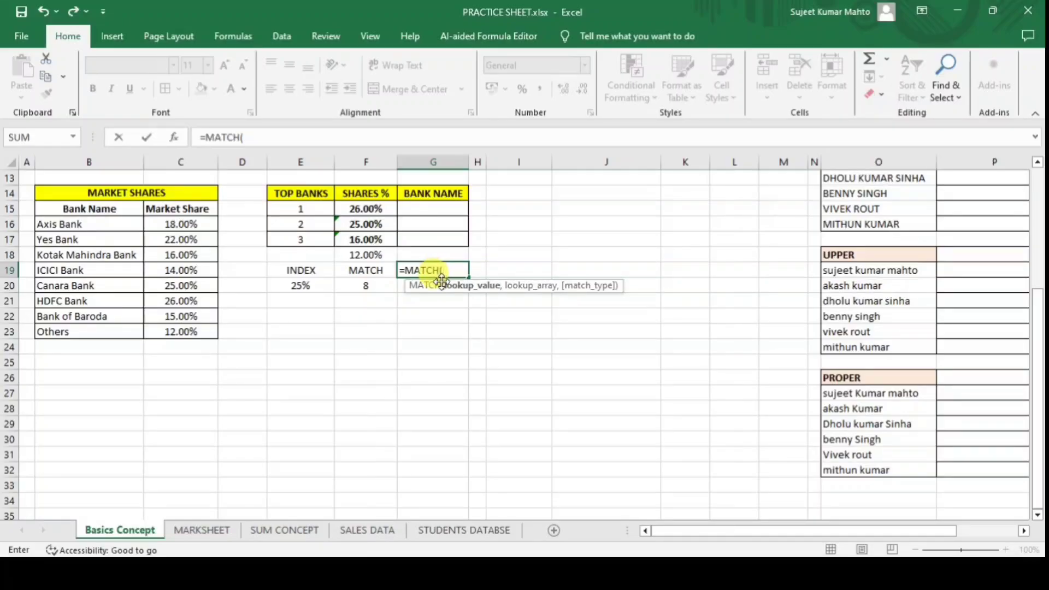
left_click(431, 254)
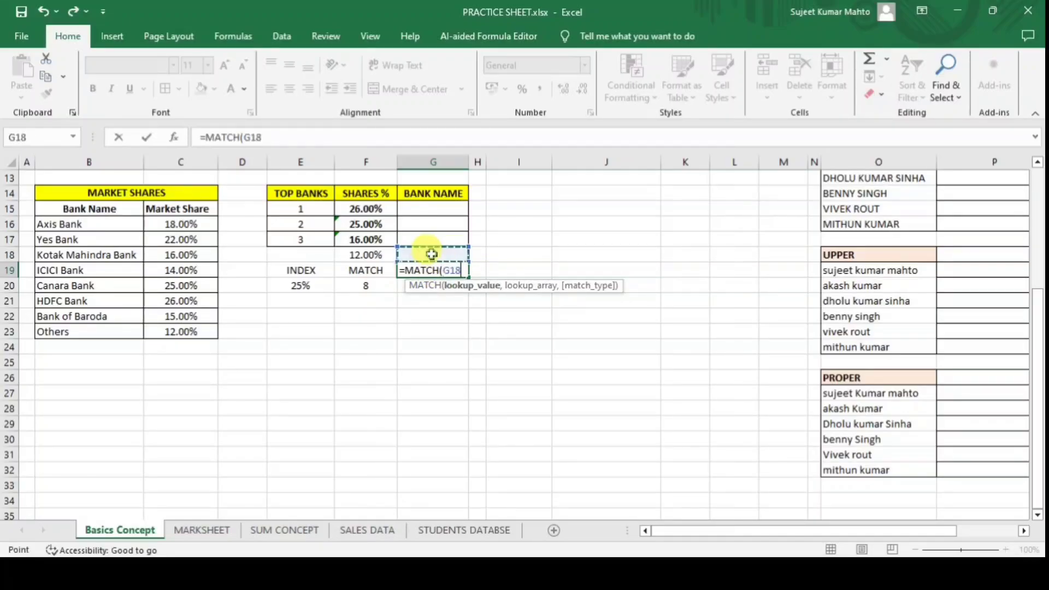
type(",")
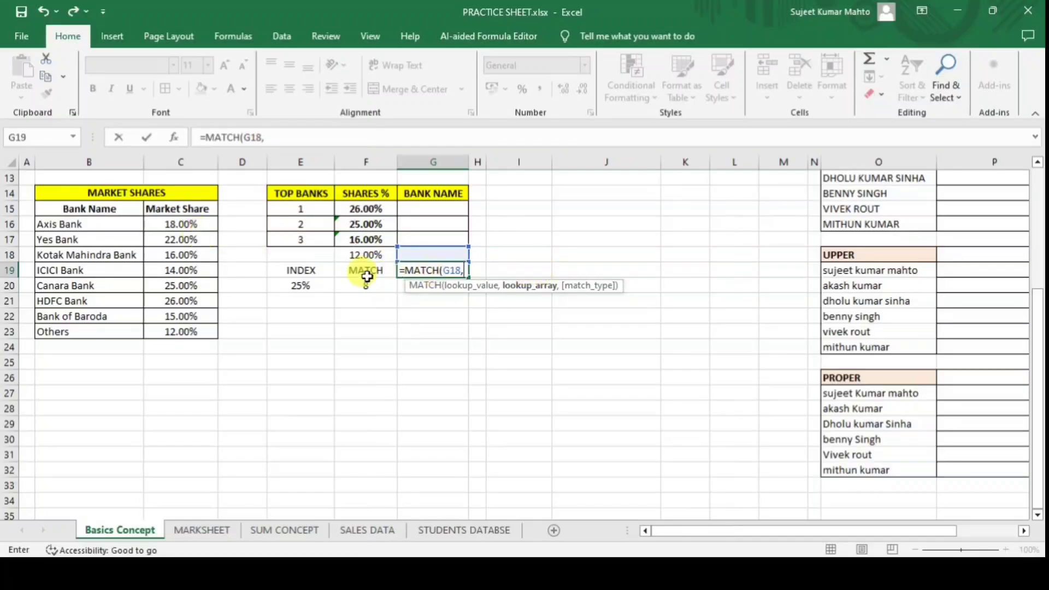
left_click(71, 208)
left_click_drag(138, 210, 183, 208)
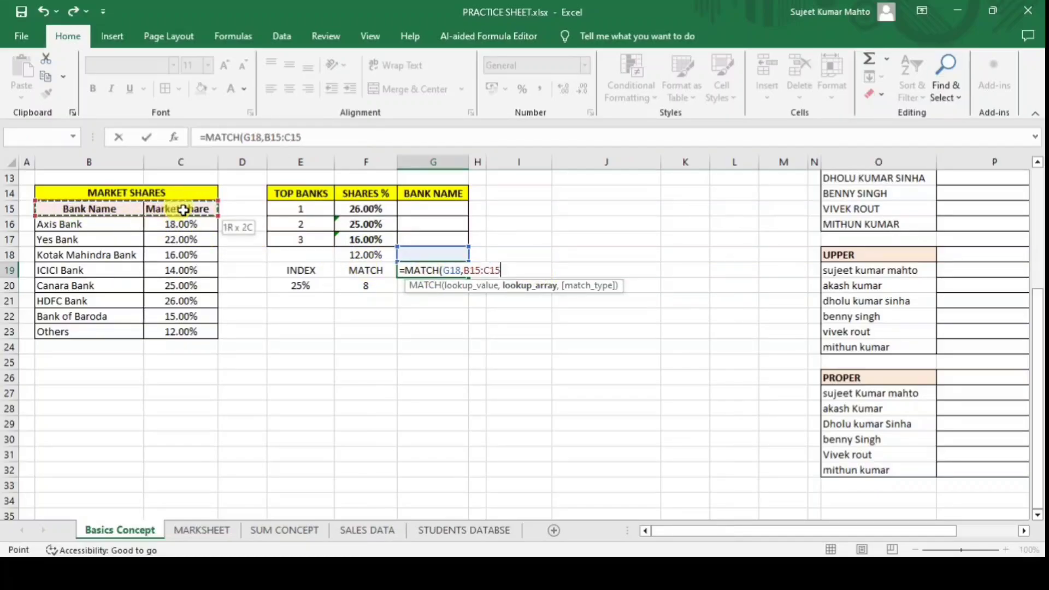
type(",0")
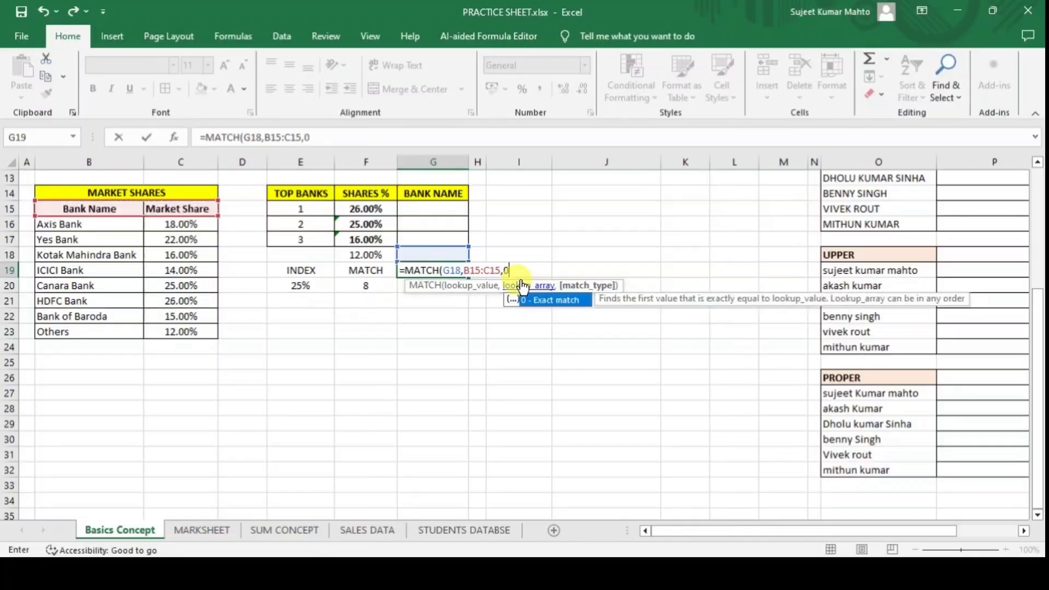
type(")")
key("Return")
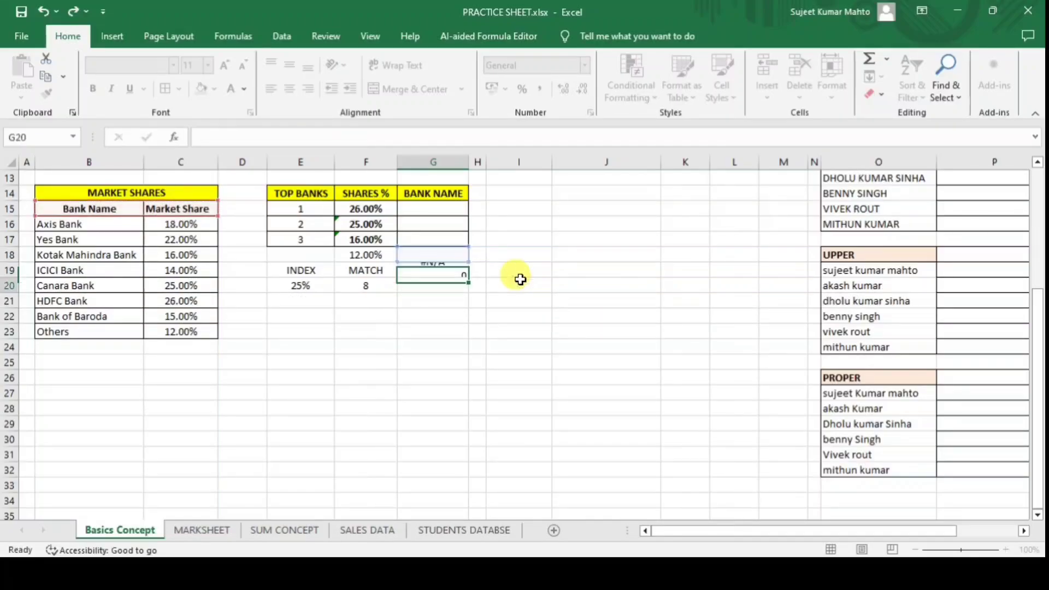
Type Bank Name in G18 so G19 returns 1, and centre the result.
left_click(437, 255)
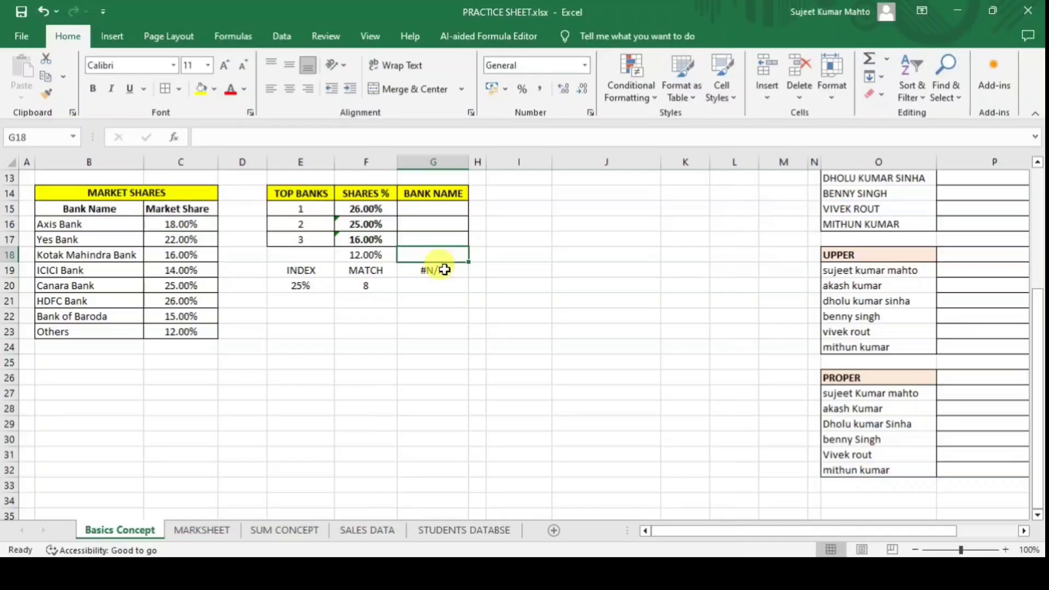
type("Bank N")
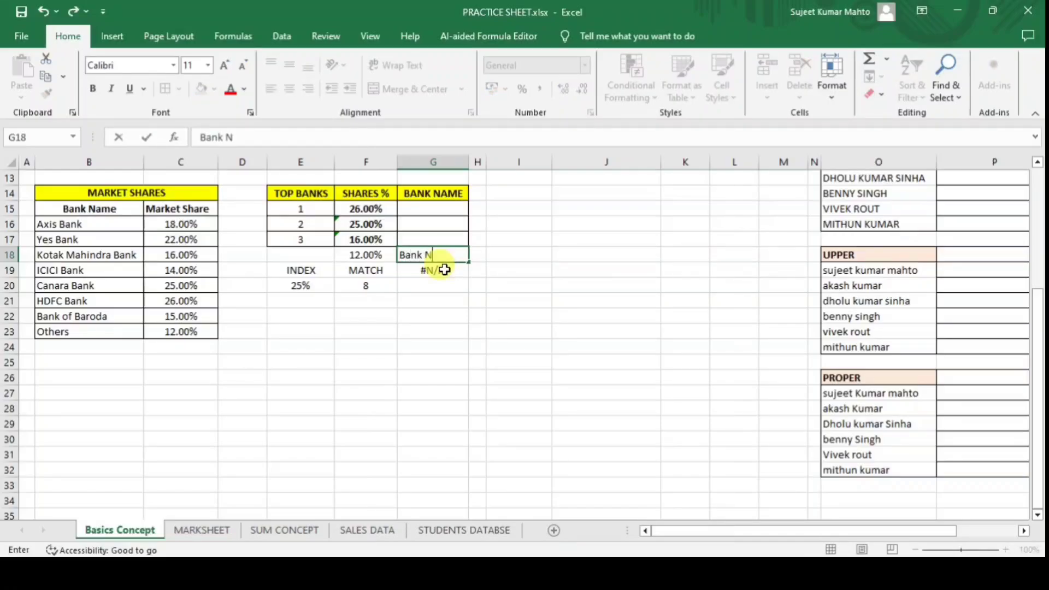
type("Am")
key("BackSpace")
key("BackSpace")
key("BackSpace")
type("ank Name")
key("Return")
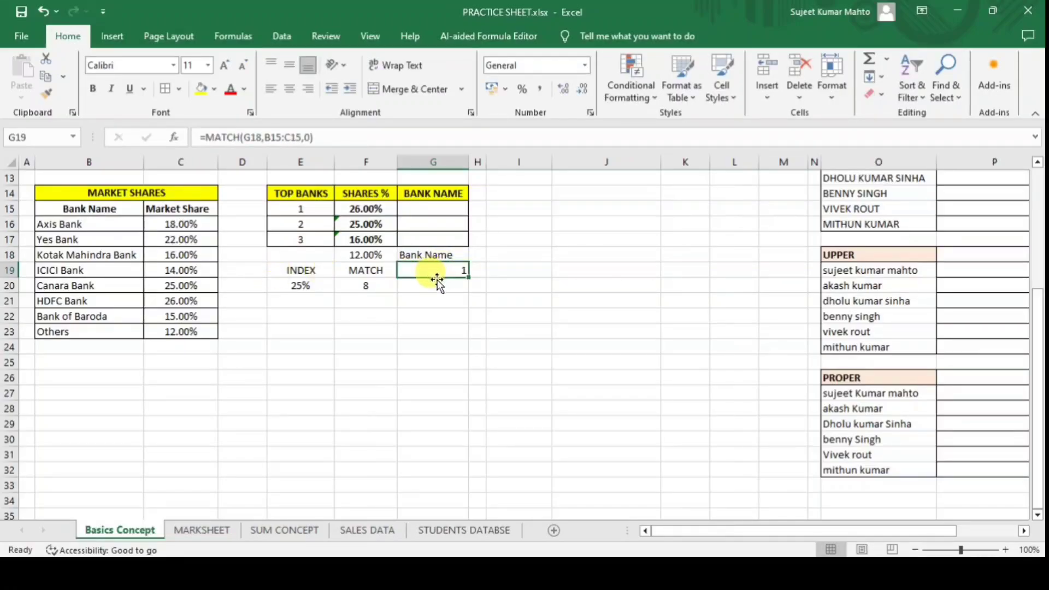
left_click(289, 89)
left_click(89, 209)
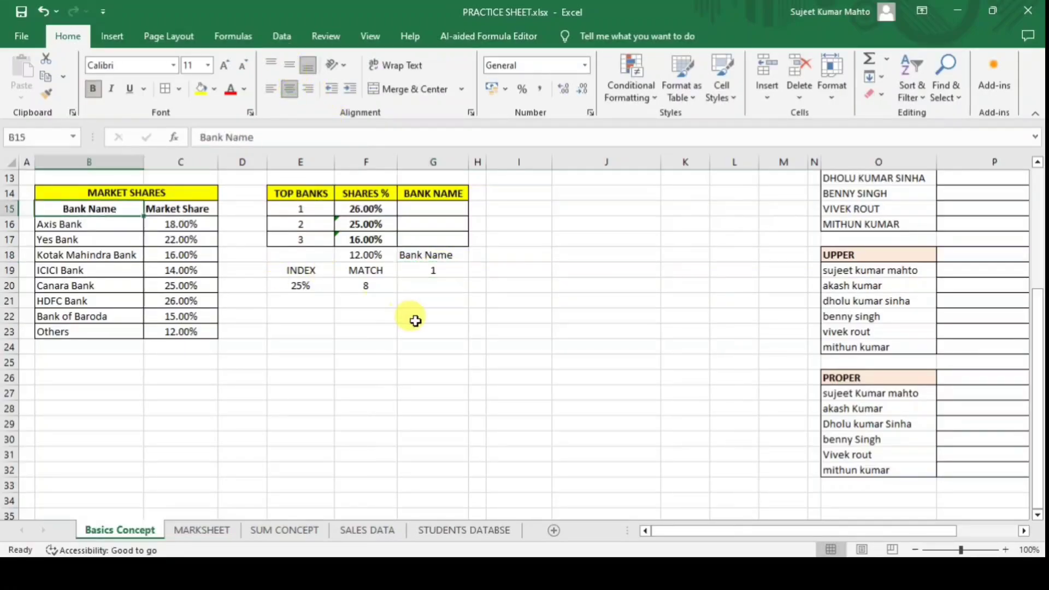
left_click(433, 271)
left_click(434, 296)
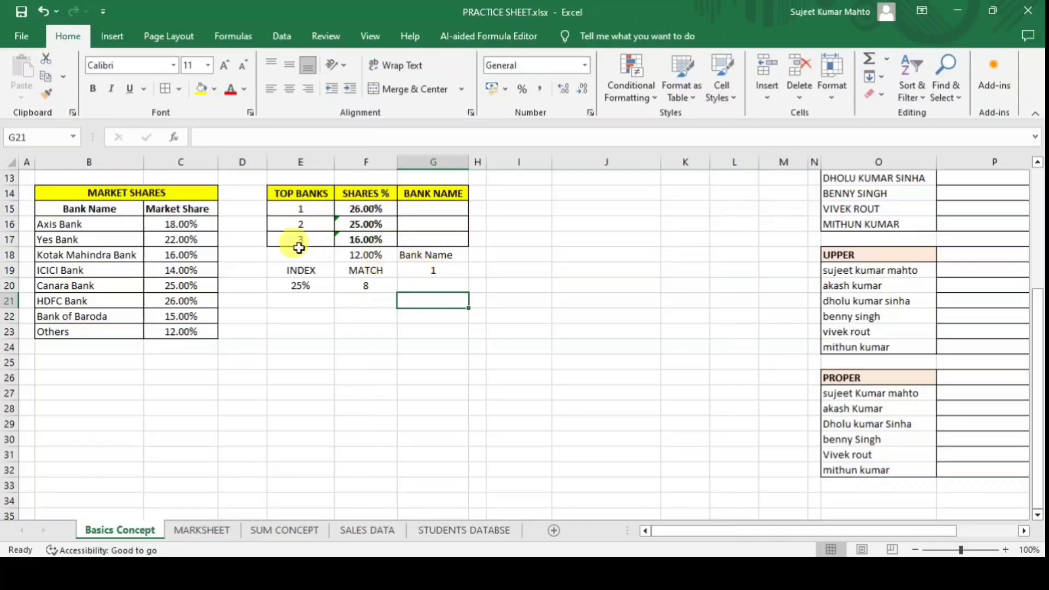
left_click(89, 210)
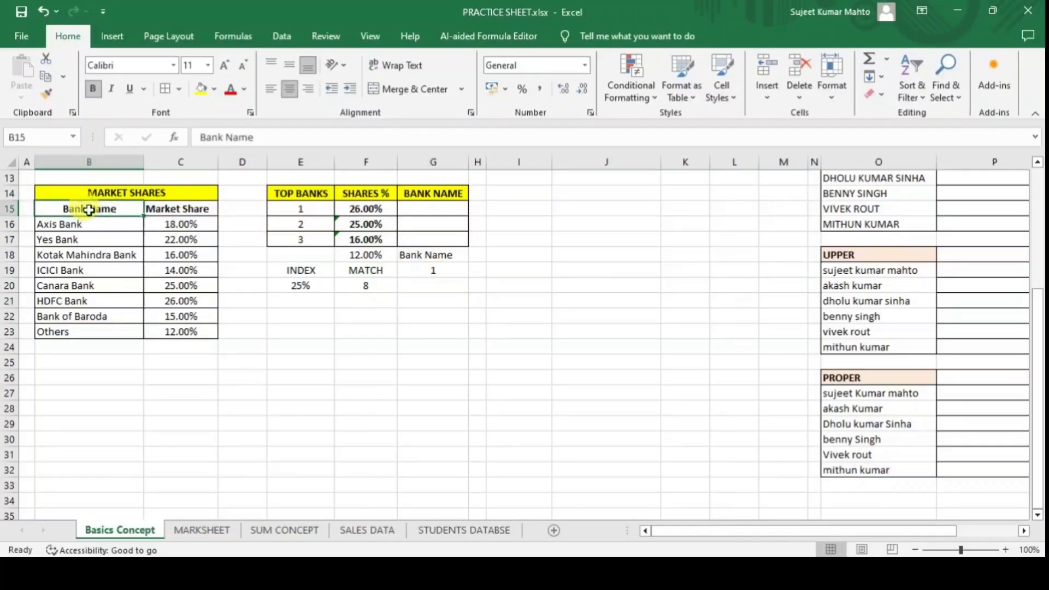
Change G18 to Market share so G19 returns 2, then select practice cells E18:G22.
left_click(437, 256)
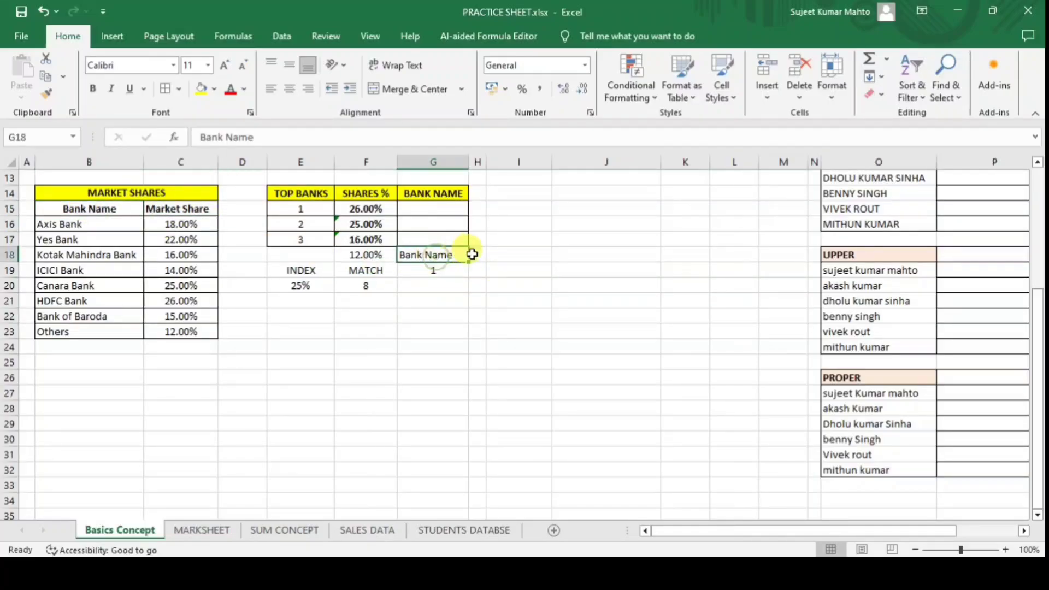
type("Market")
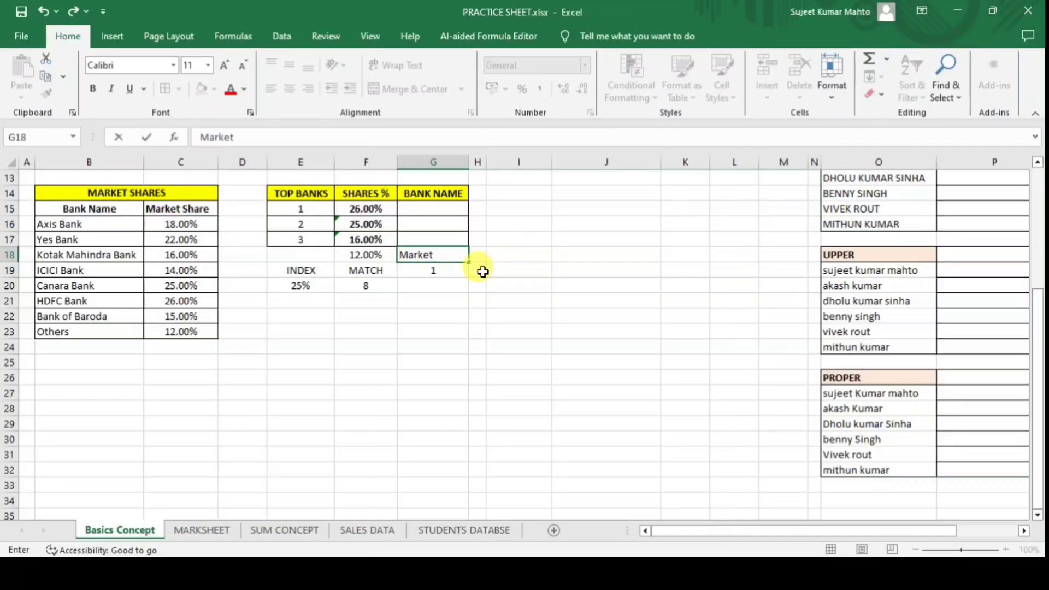
key("Return")
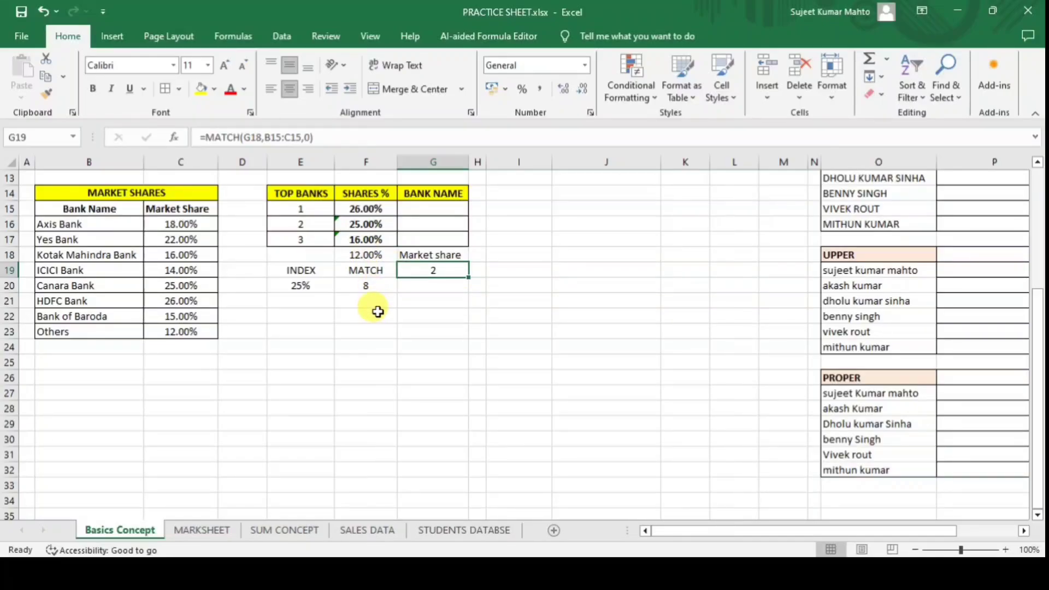
left_click(373, 344)
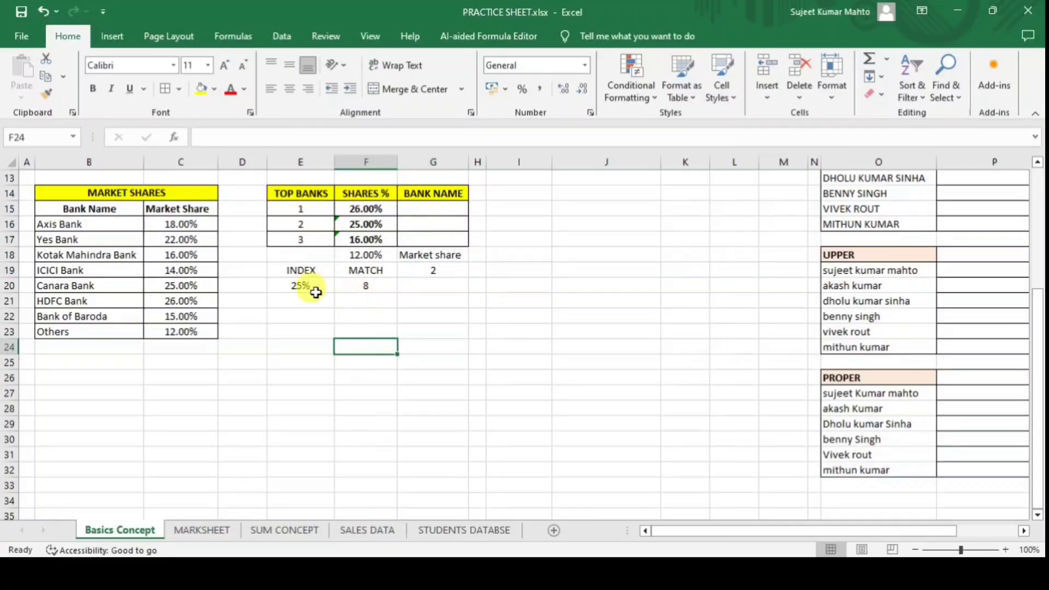
left_click(304, 284)
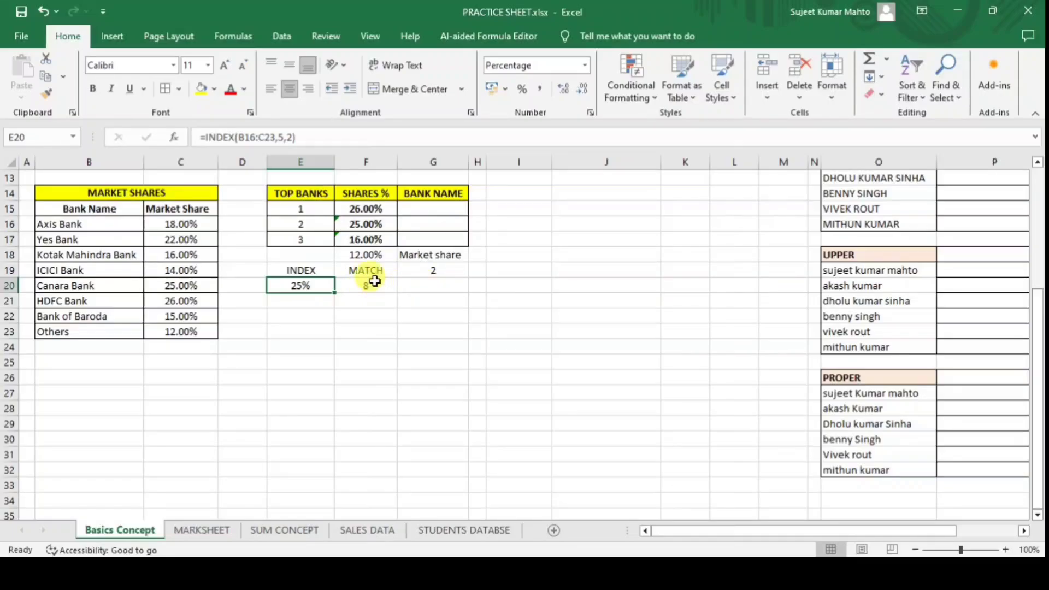
left_click(355, 255)
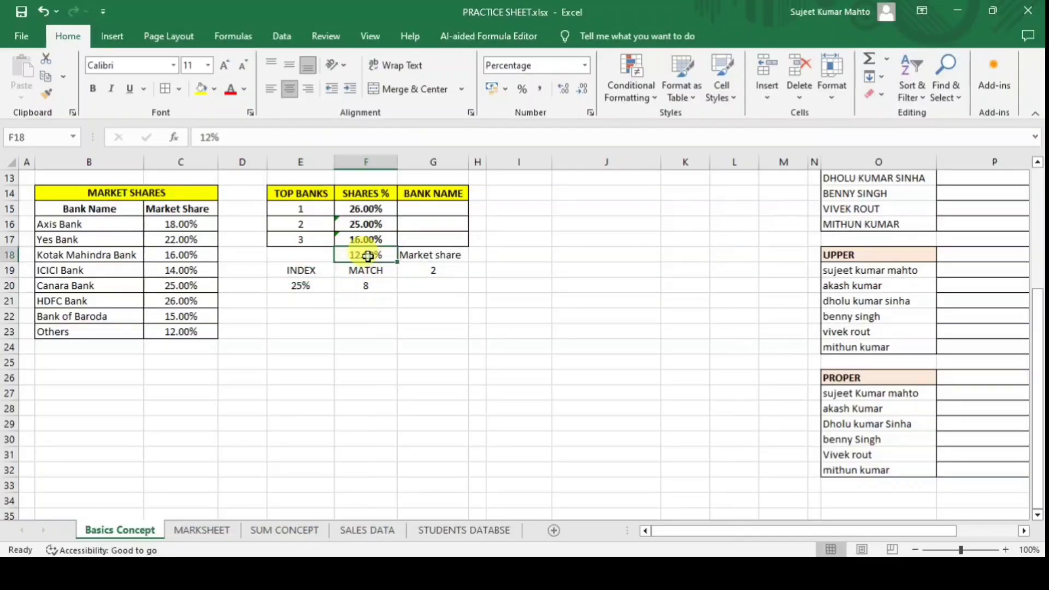
left_click(365, 287)
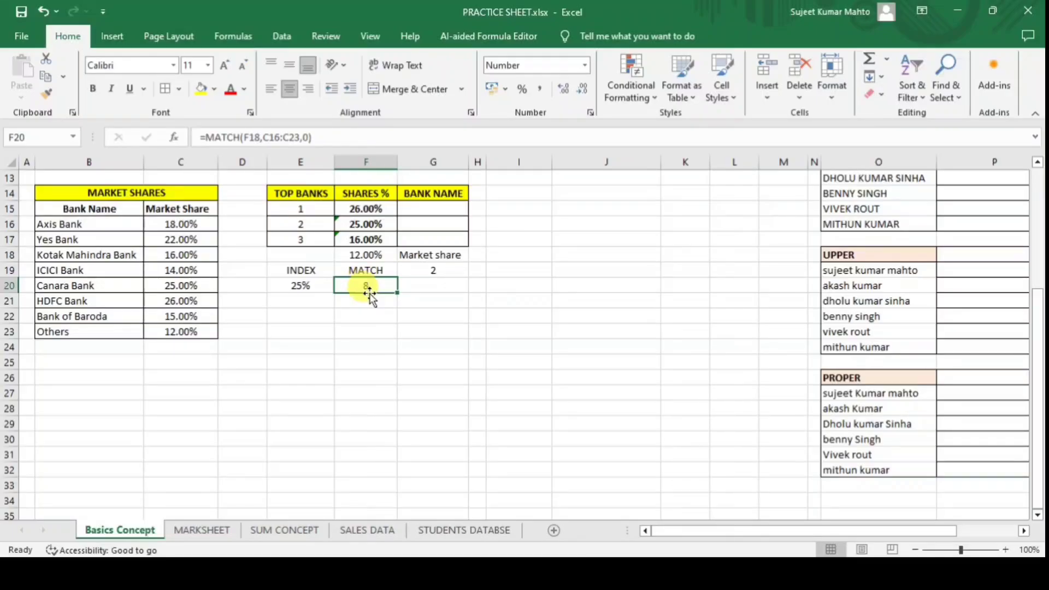
left_click_drag(292, 269, 437, 315)
Clear the practice cells and start G15 with =INDEX(B16:C23, as the lookup range.
key("Delete")
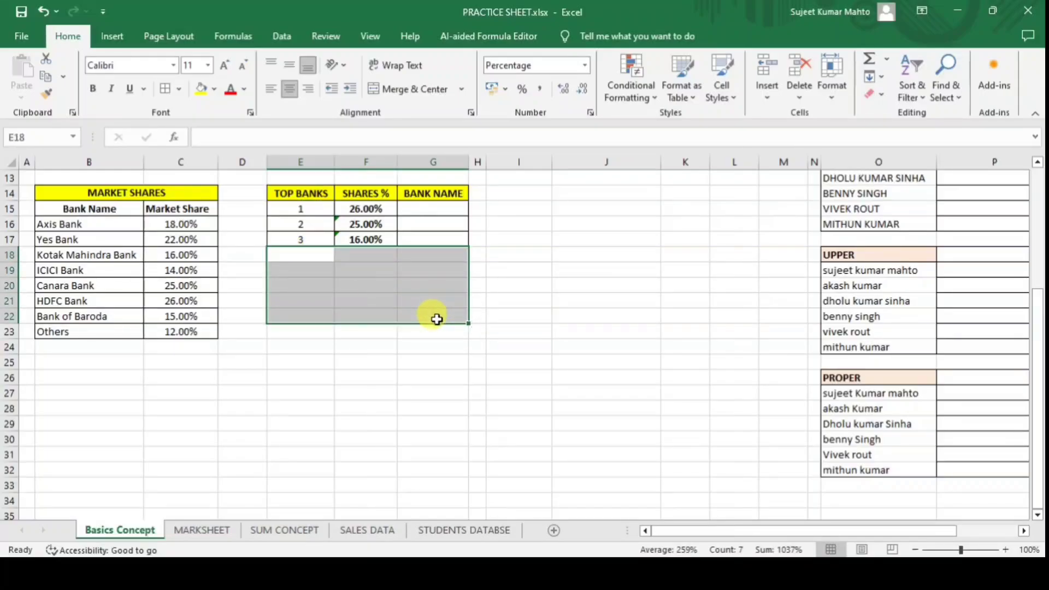
left_click(435, 333)
left_click(420, 210)
type("=")
type("in")
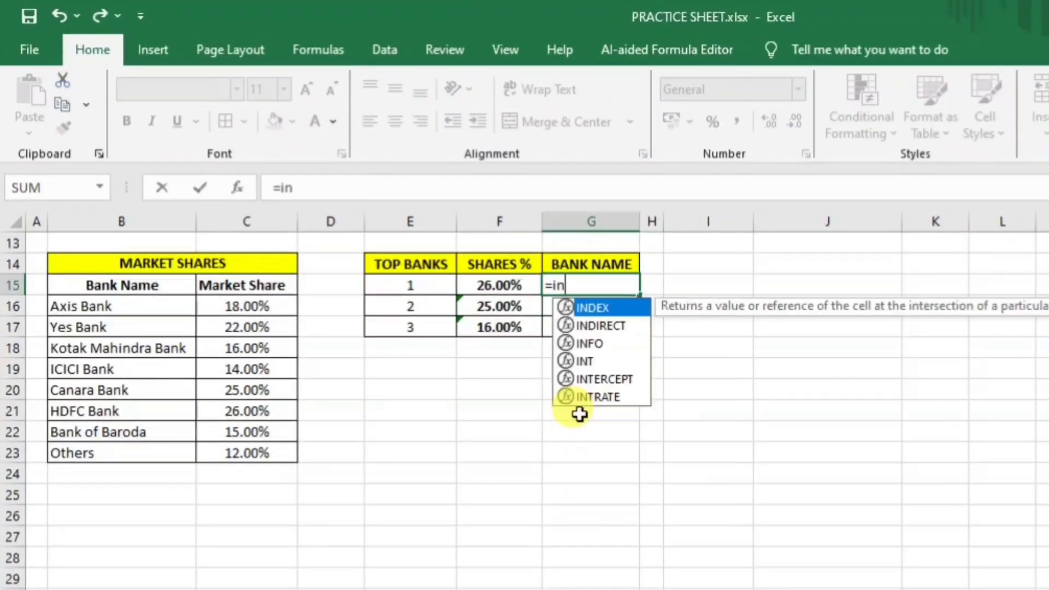
key("Tab")
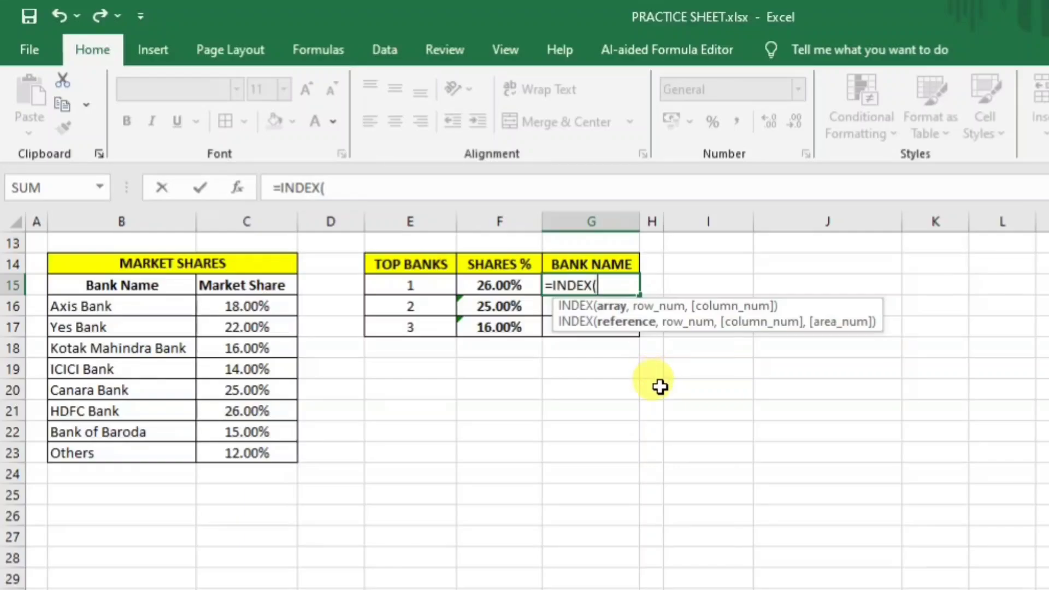
left_click_drag(80, 304, 261, 449)
type(",")
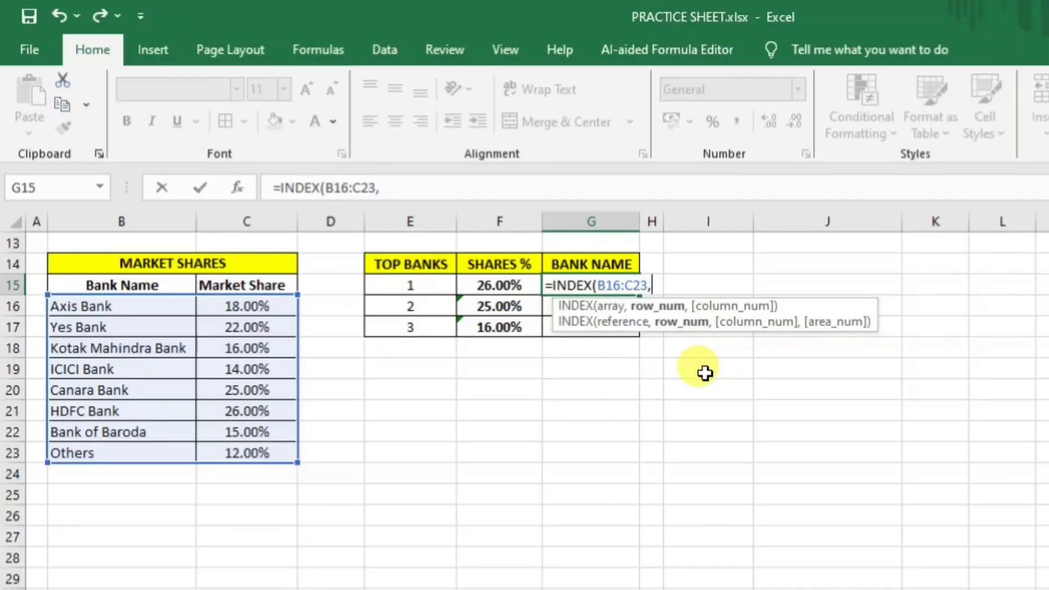
Add the row argument MATCH(F15,C16:C23,0) to find the top share's row.
type("matc")
key("Tab")
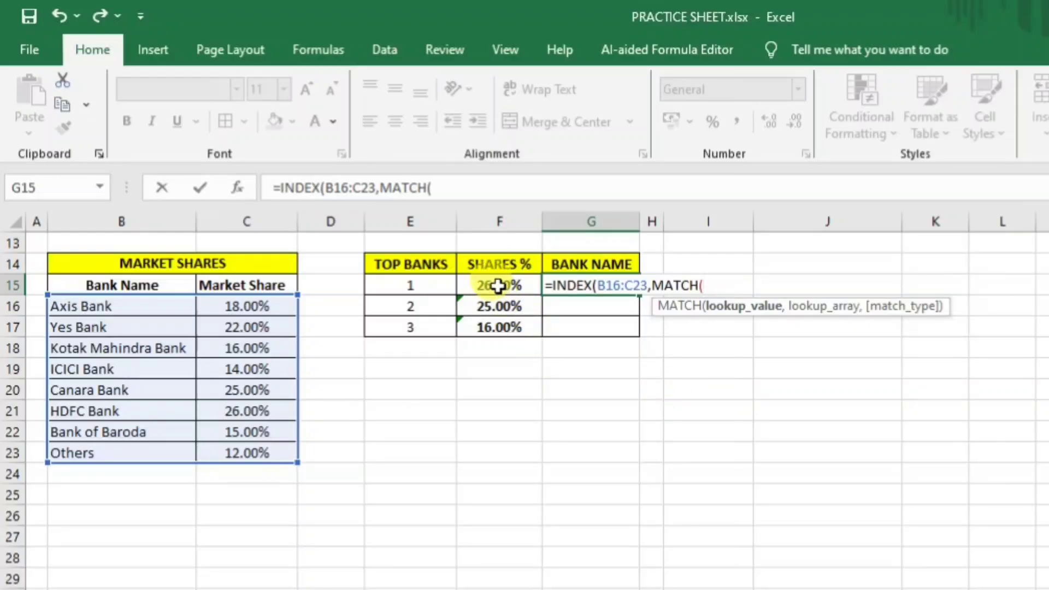
left_click(498, 285)
type(",")
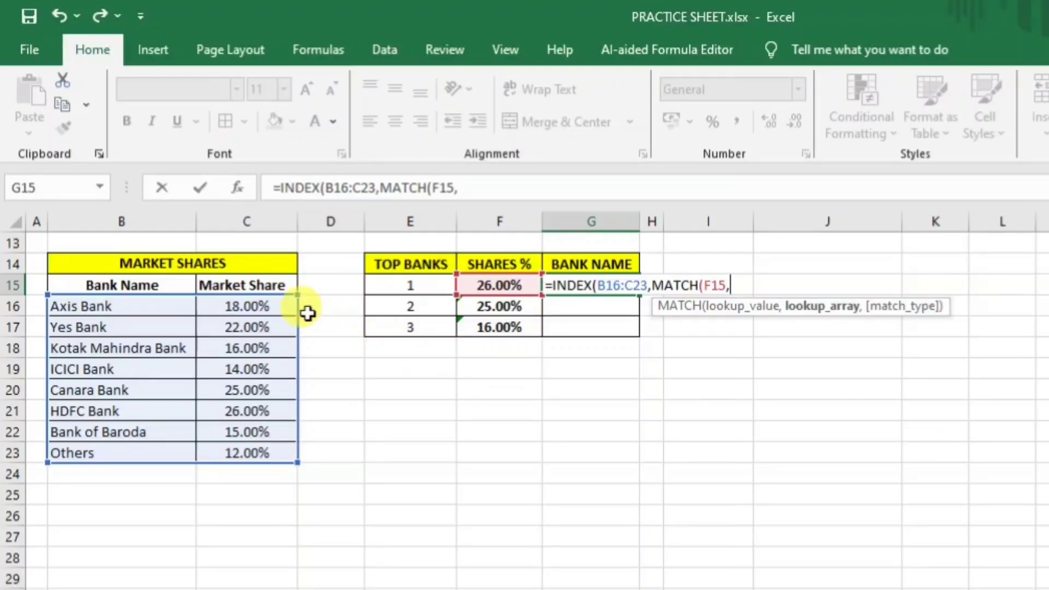
left_click_drag(276, 306, 273, 453)
type(",")
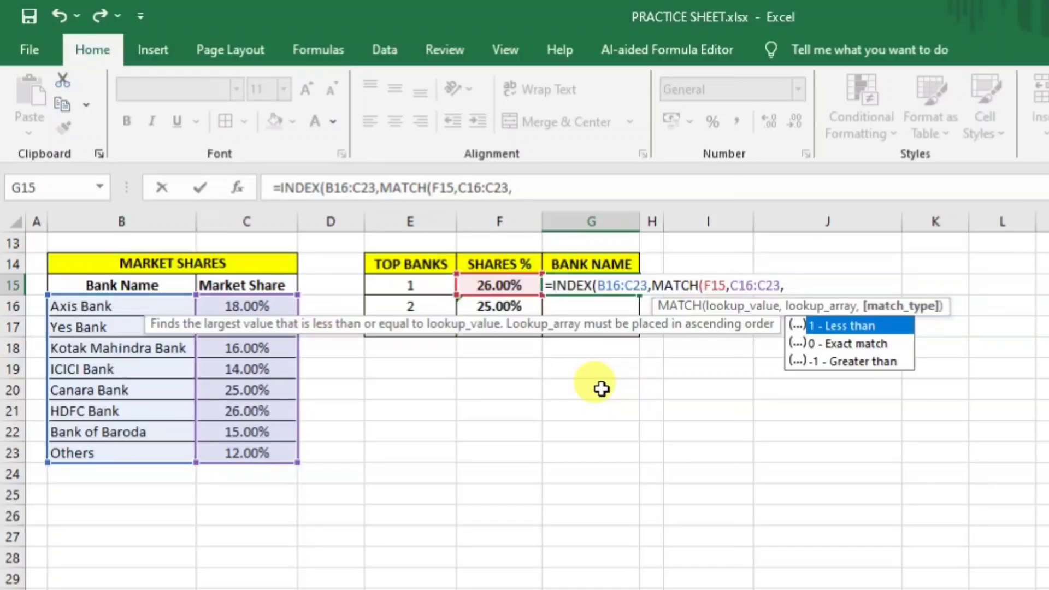
type("0")
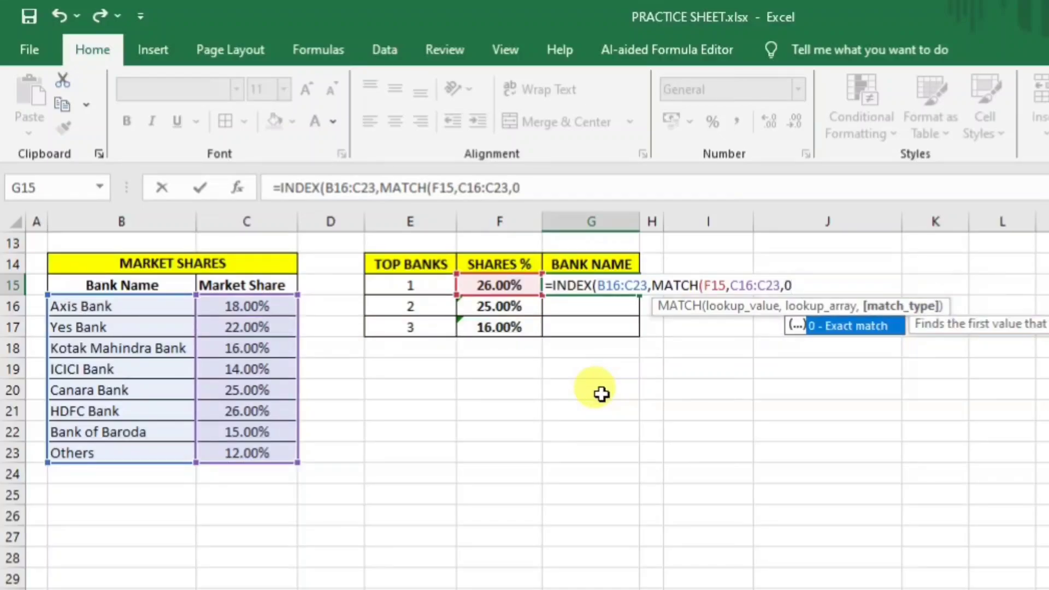
type(")")
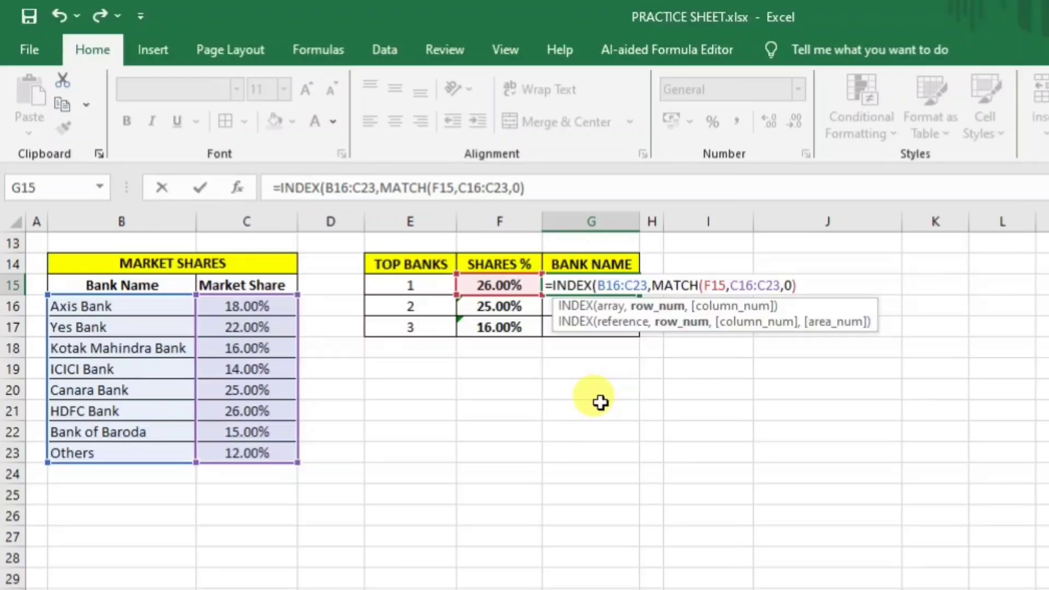
type(",")
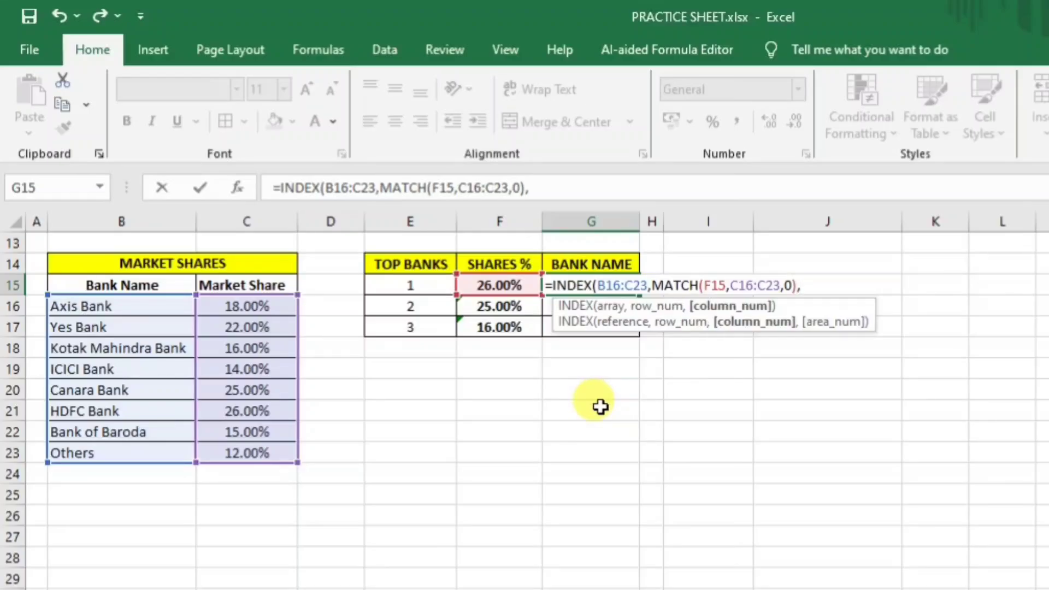
type("matc")
Add the column argument MATCH(G14,B15:C15,0) and commit, returning HDFC Bank.
key("Tab")
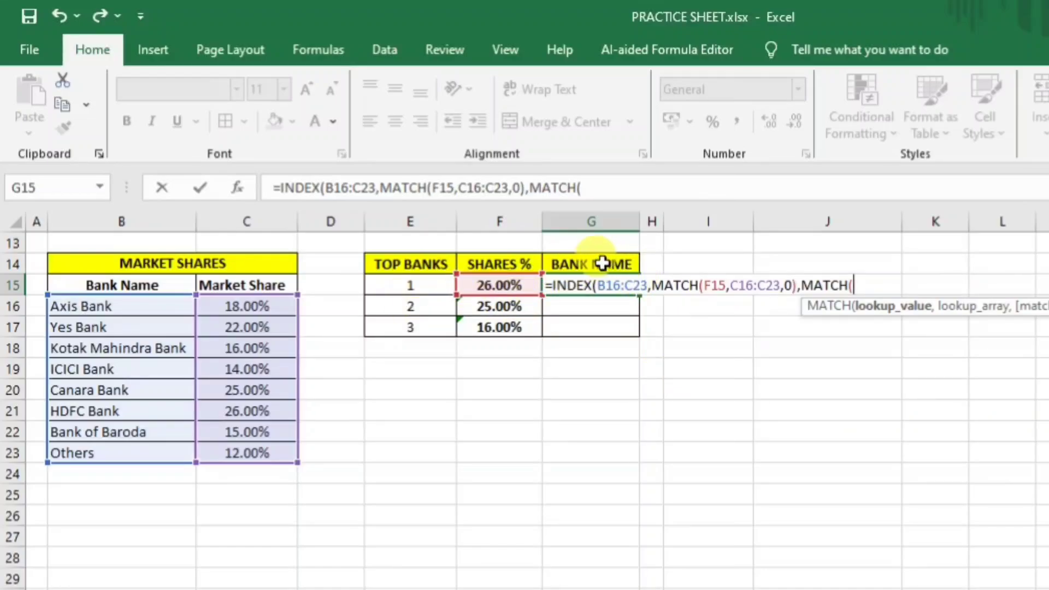
left_click(602, 263)
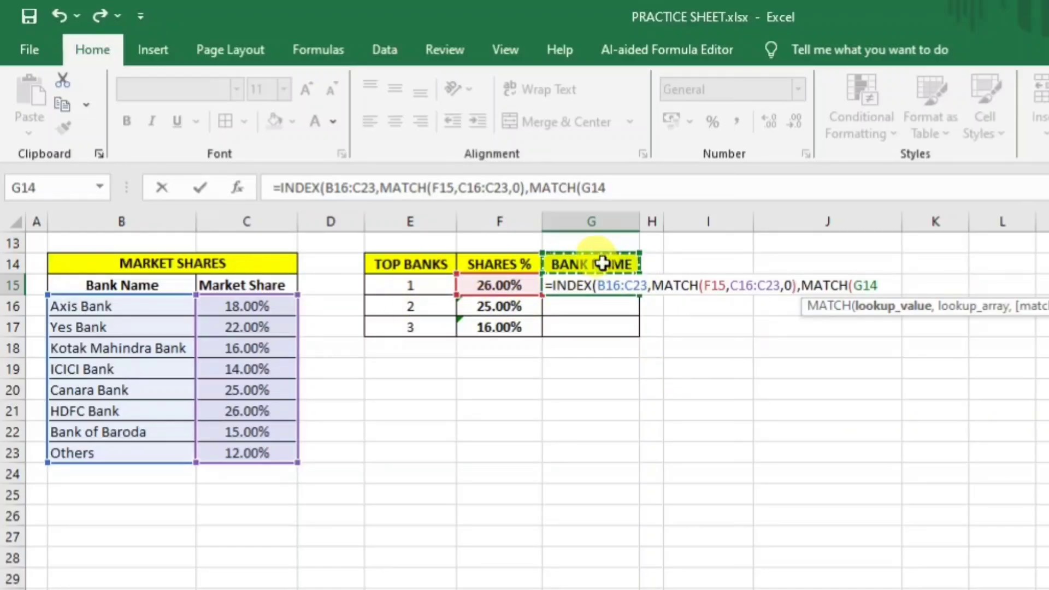
type(",")
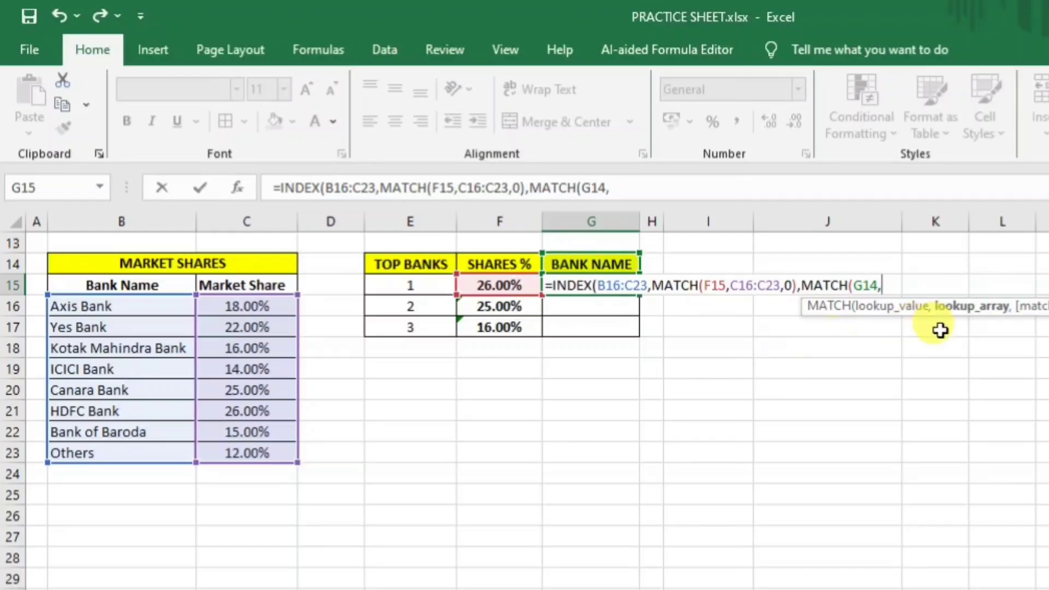
left_click_drag(65, 286, 258, 285)
type(",0")
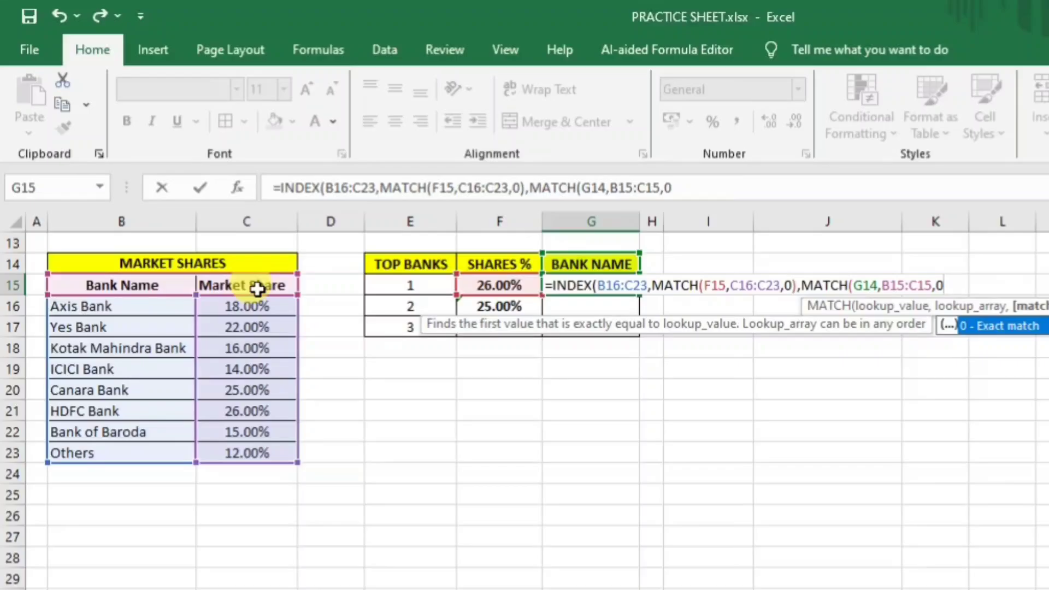
type(")")
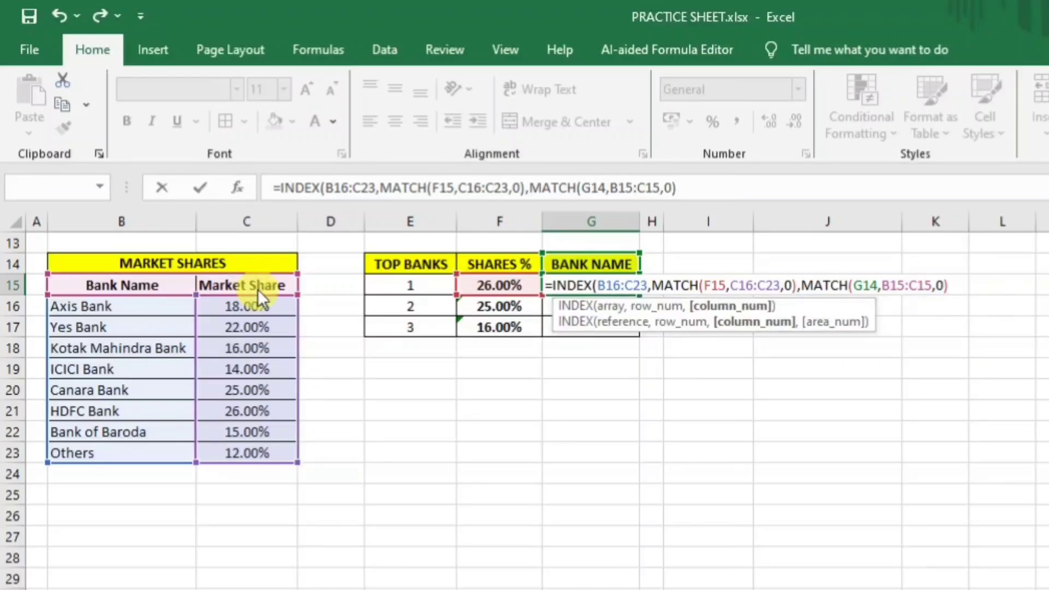
key("Return")
key("Return")
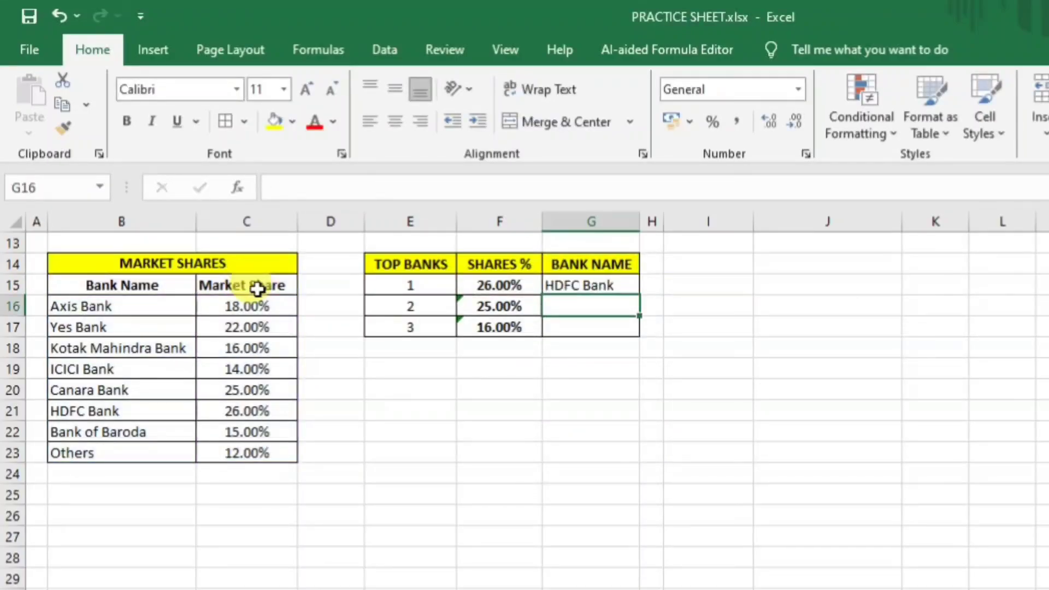
Apply Center and Middle Align to G15, then recommit its INDEX/MATCH formula unchanged.
left_click(603, 286)
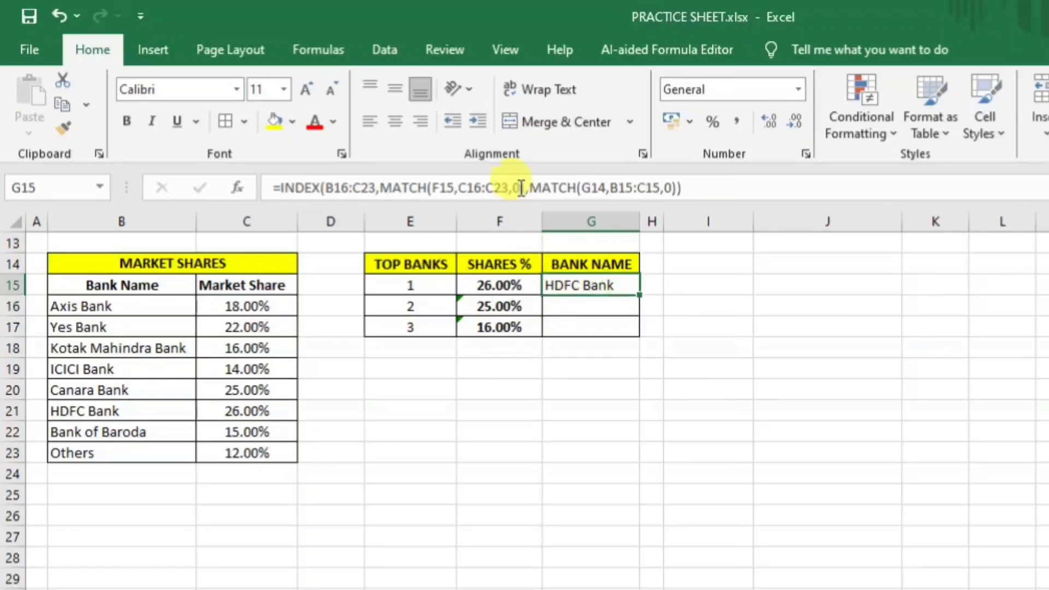
left_click(397, 119)
left_click(393, 89)
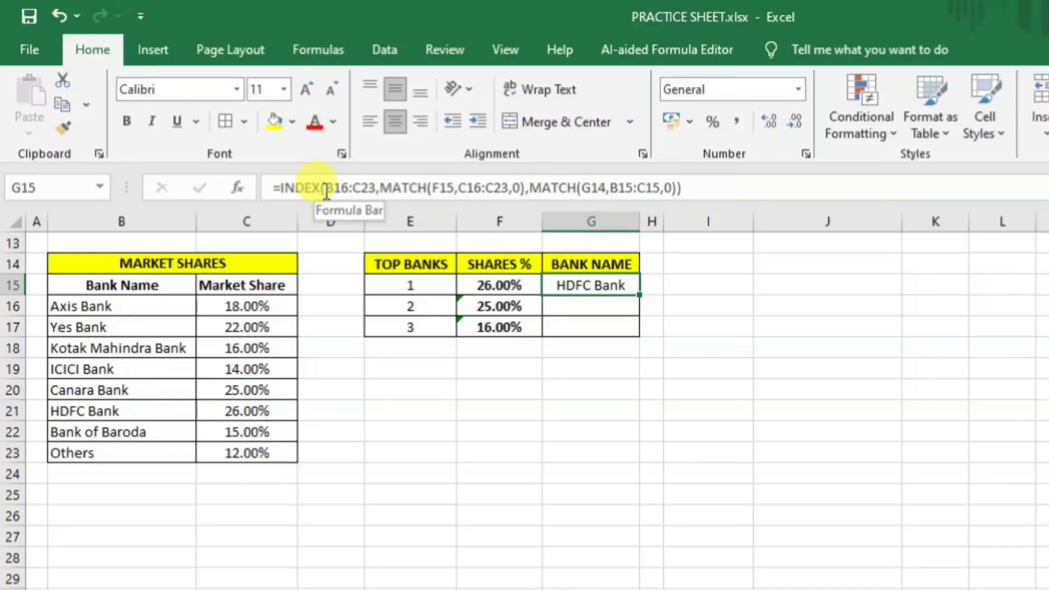
left_click_drag(325, 188, 373, 193)
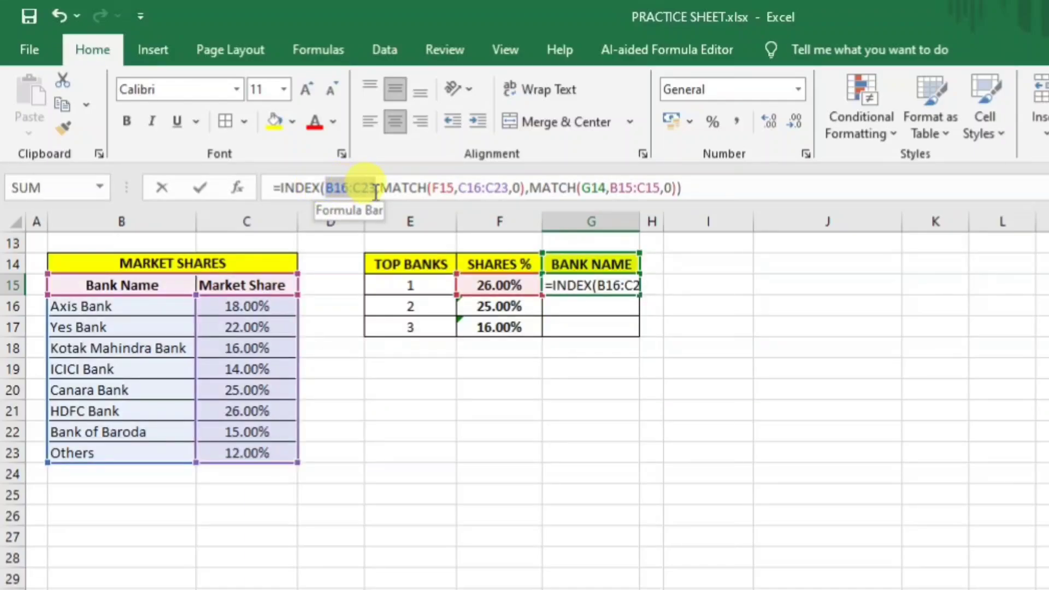
key("Return")
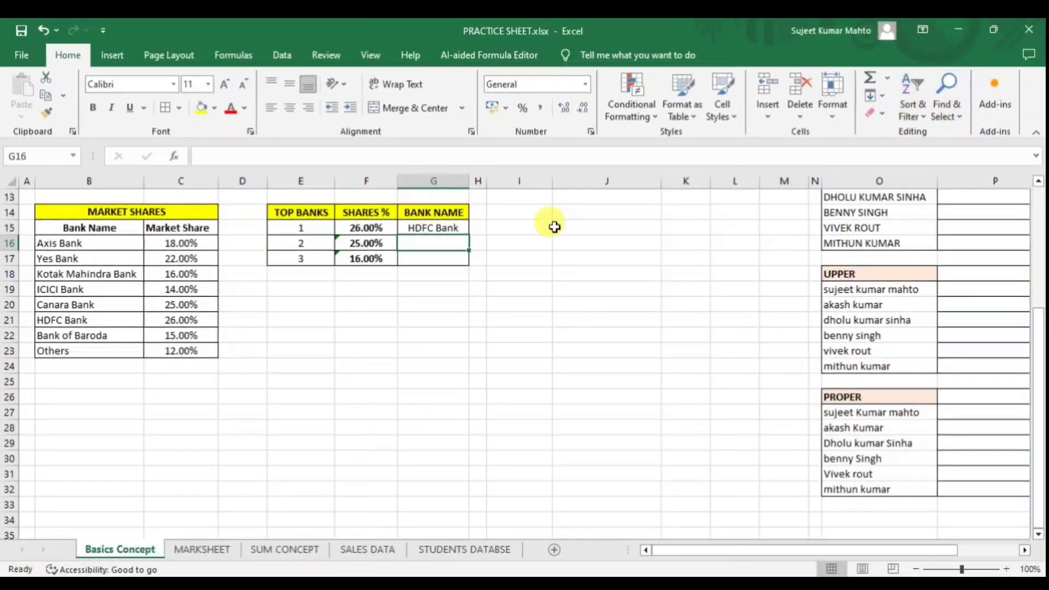
Minimize the PRACTICE SHEET and blank workbooks and open CELL REFERENCE.xlsx from the desktop.
left_click(756, 328)
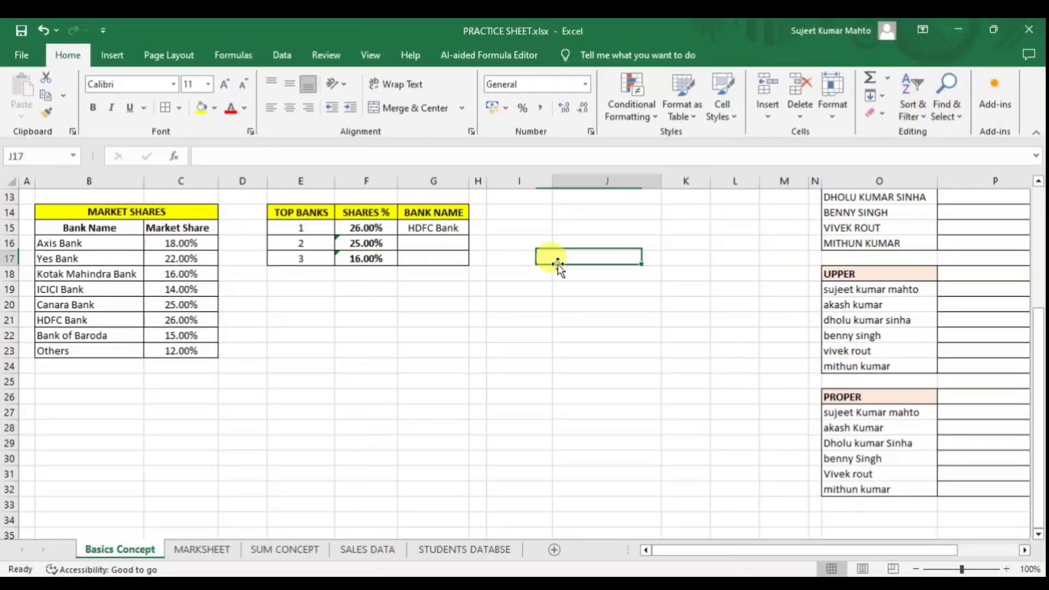
left_click(955, 28)
left_click(955, 28)
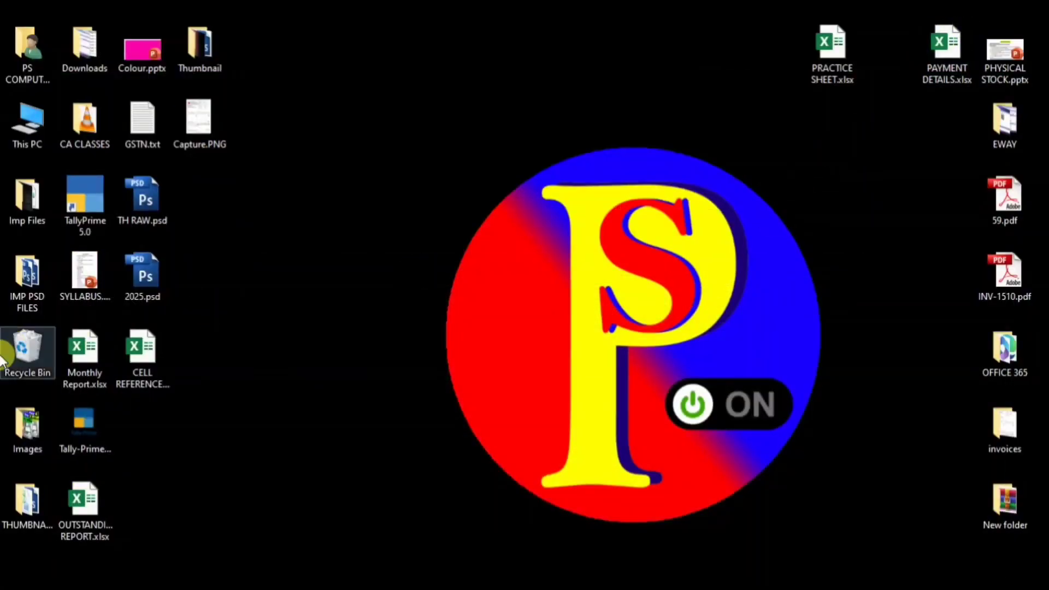
double_click(163, 361)
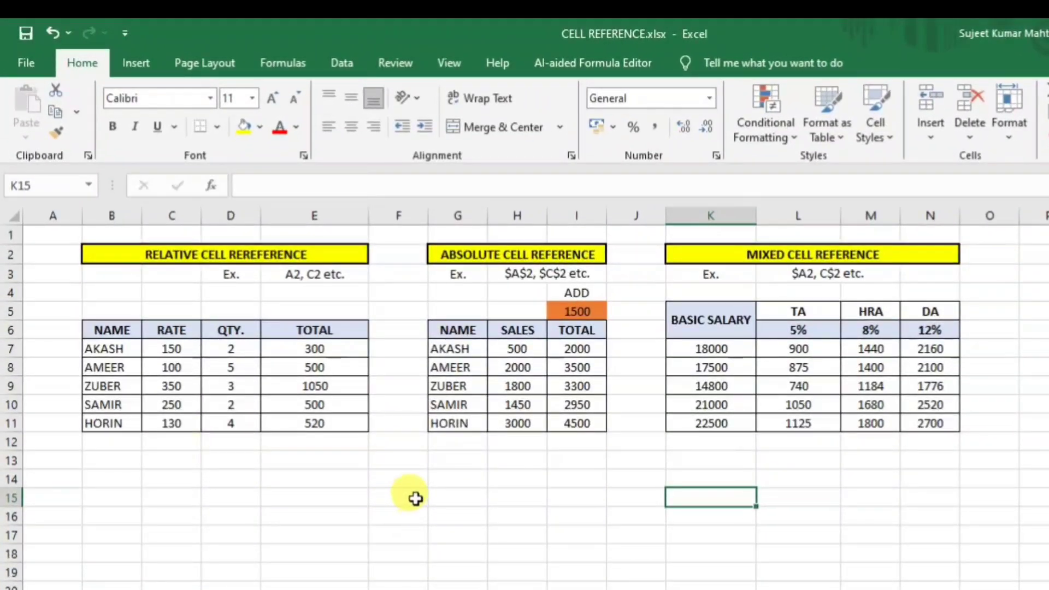
Clear the old totals in E7:E12 and I7:I11 and the TA, HRA, DA values.
left_click(342, 417)
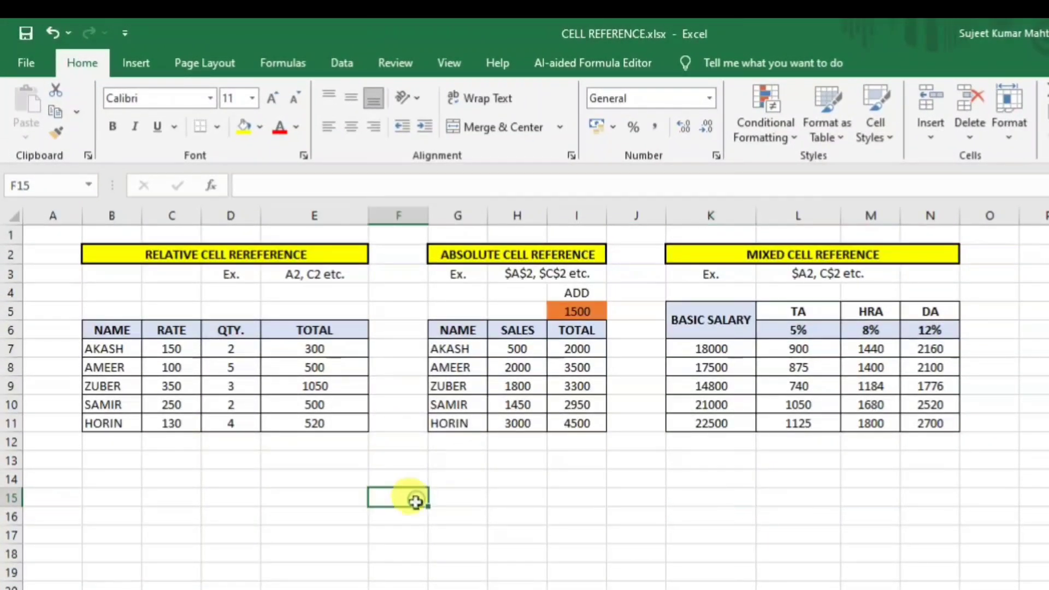
left_click(215, 255)
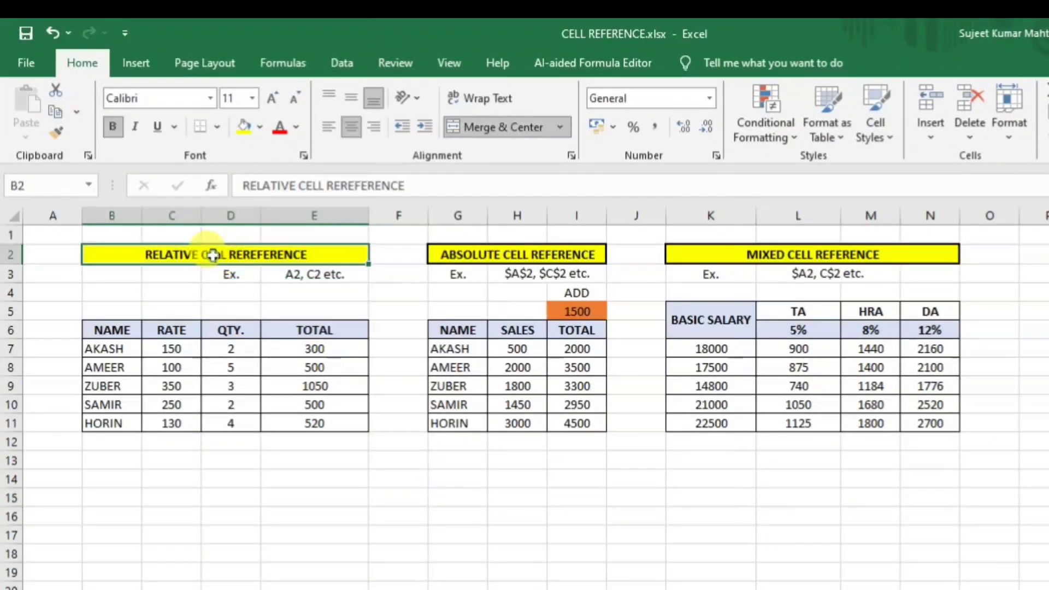
left_click(490, 256)
left_click(771, 254)
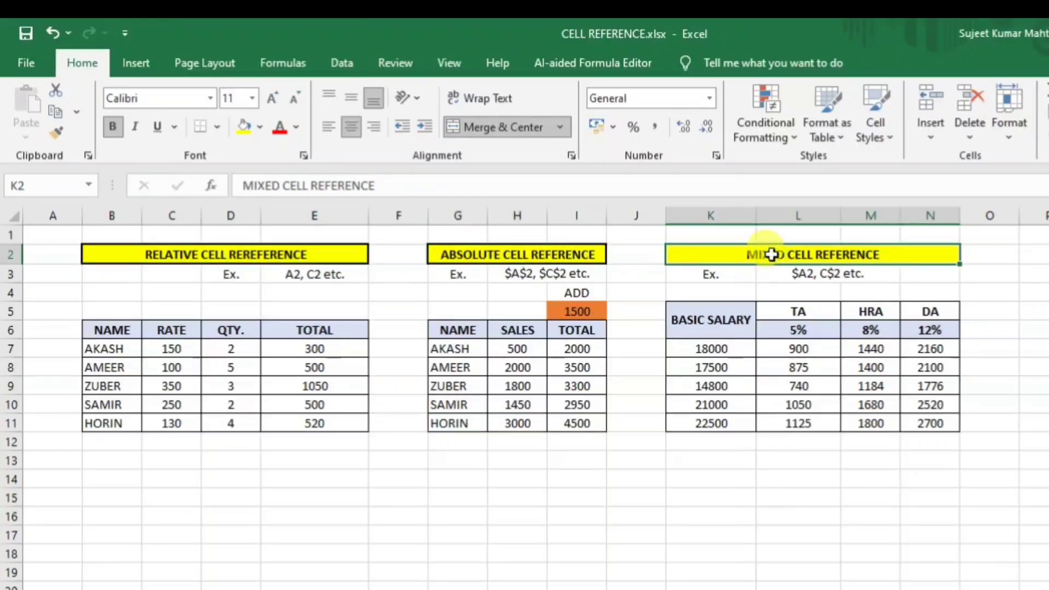
left_click(374, 544)
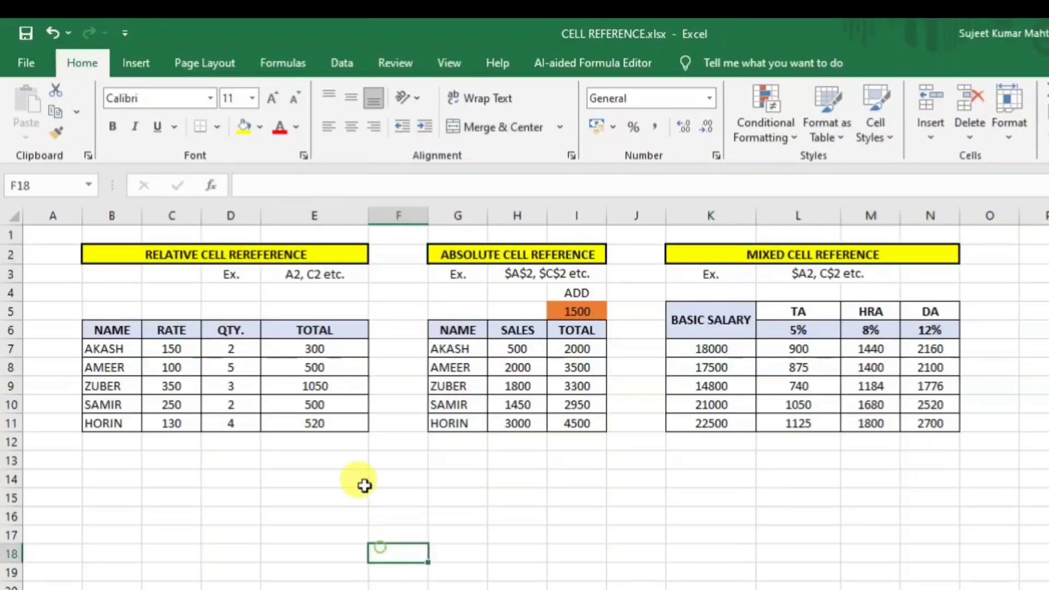
left_click_drag(315, 348, 335, 446)
key("Delete")
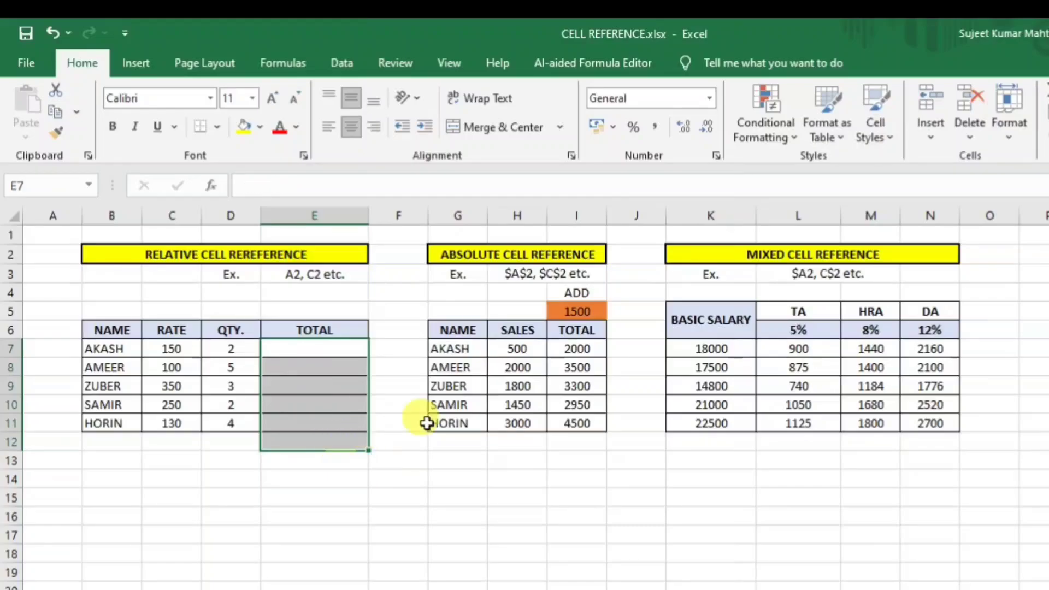
left_click_drag(579, 350, 586, 425)
key("Delete")
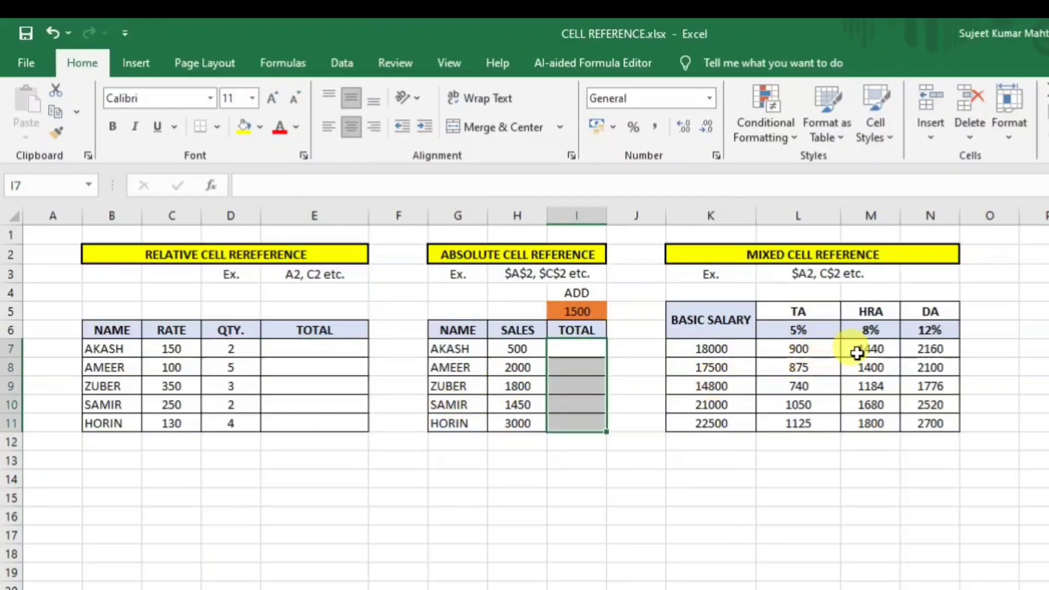
left_click_drag(800, 348, 915, 449)
key("Delete")
left_click(1038, 418)
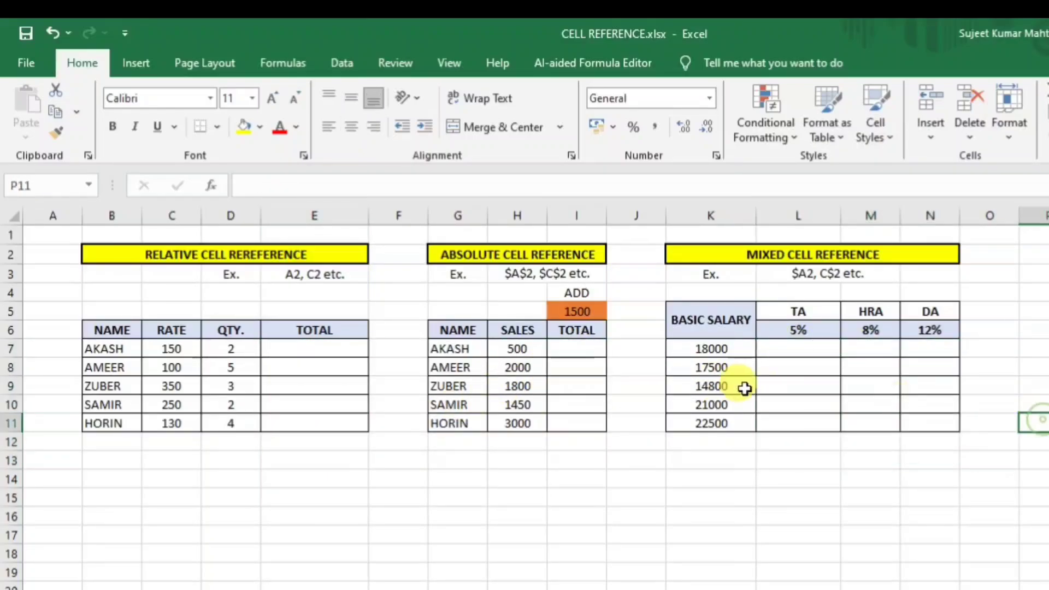
Enter =C7*D7 in E7 and fill it to E11, giving 300, 500, 1050, 500, 520.
left_click(310, 351)
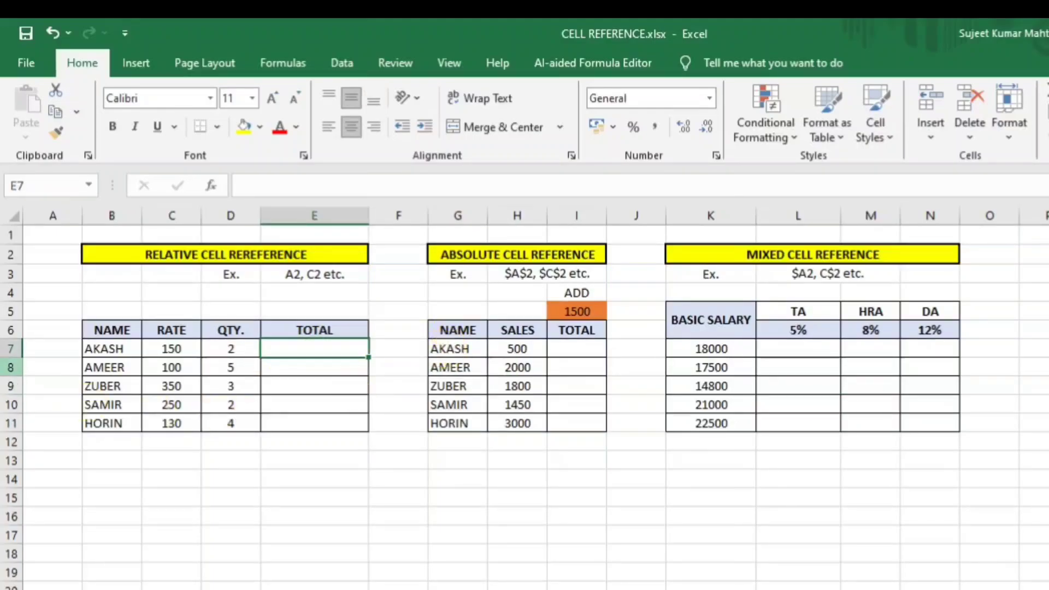
type("=")
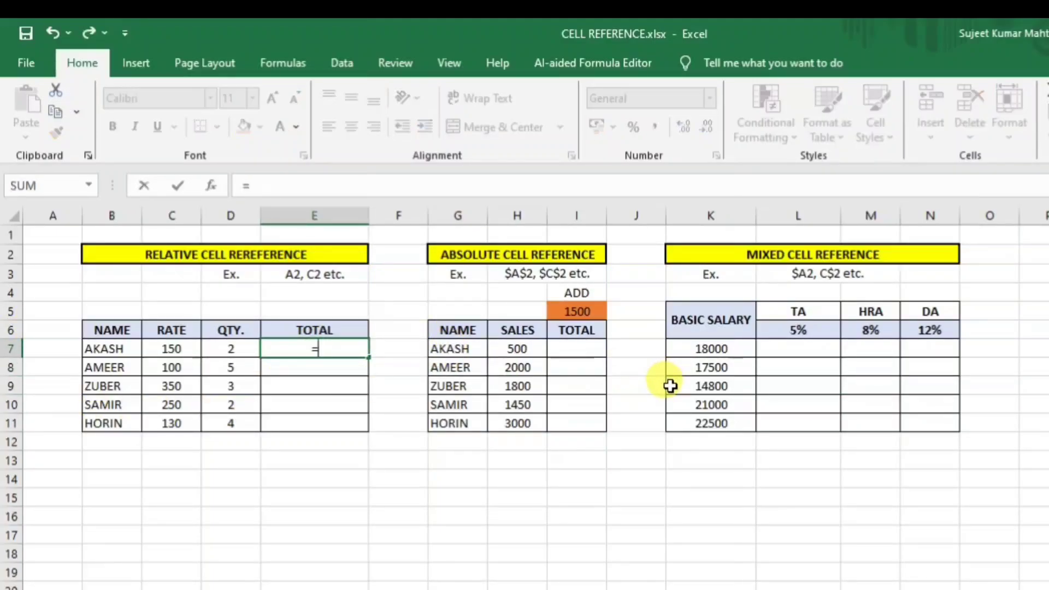
left_click(175, 347)
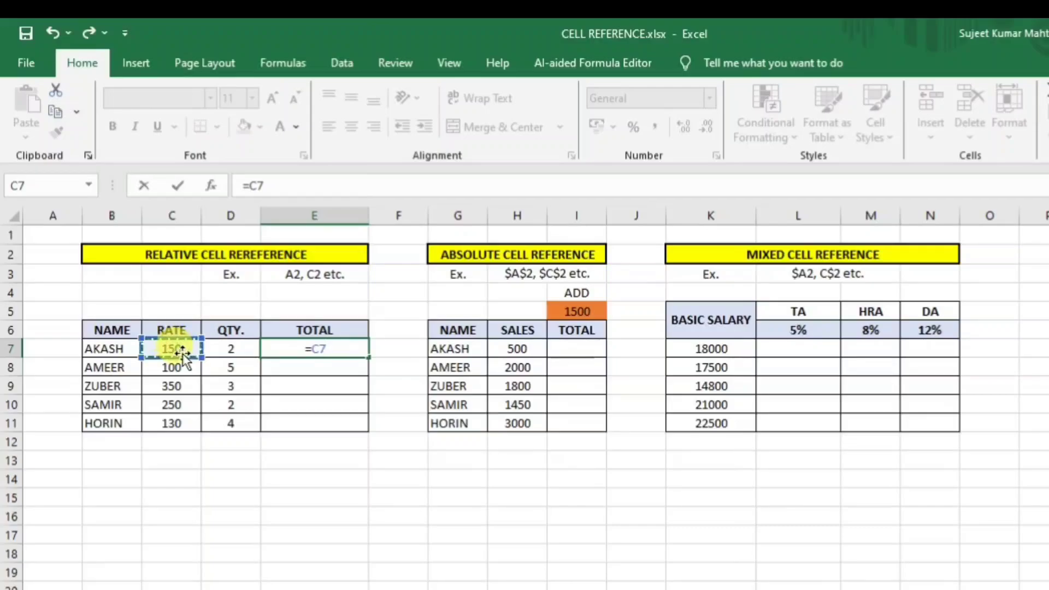
type("*")
left_click(232, 349)
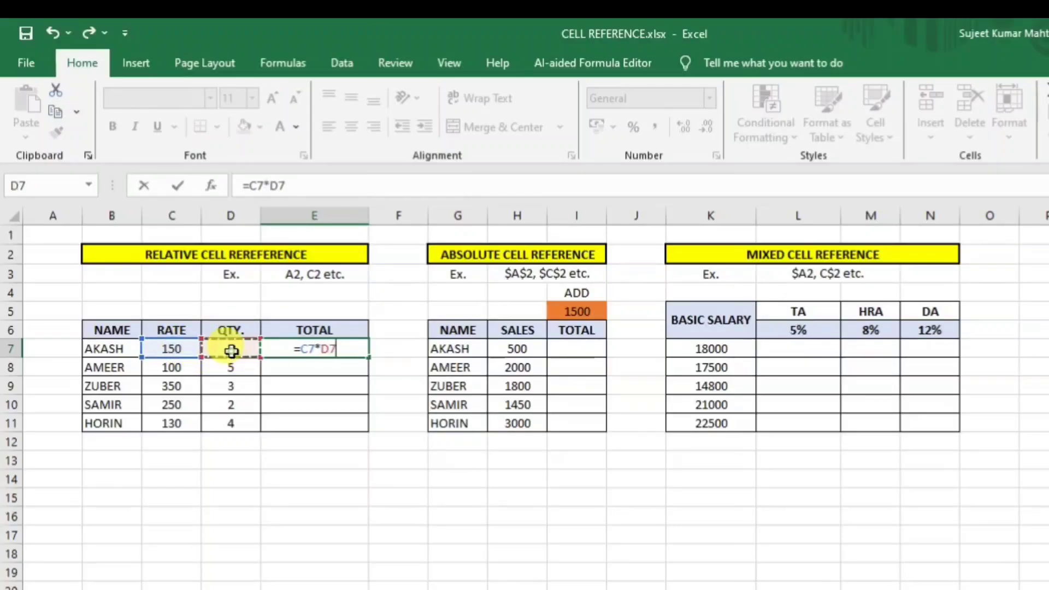
key("Return")
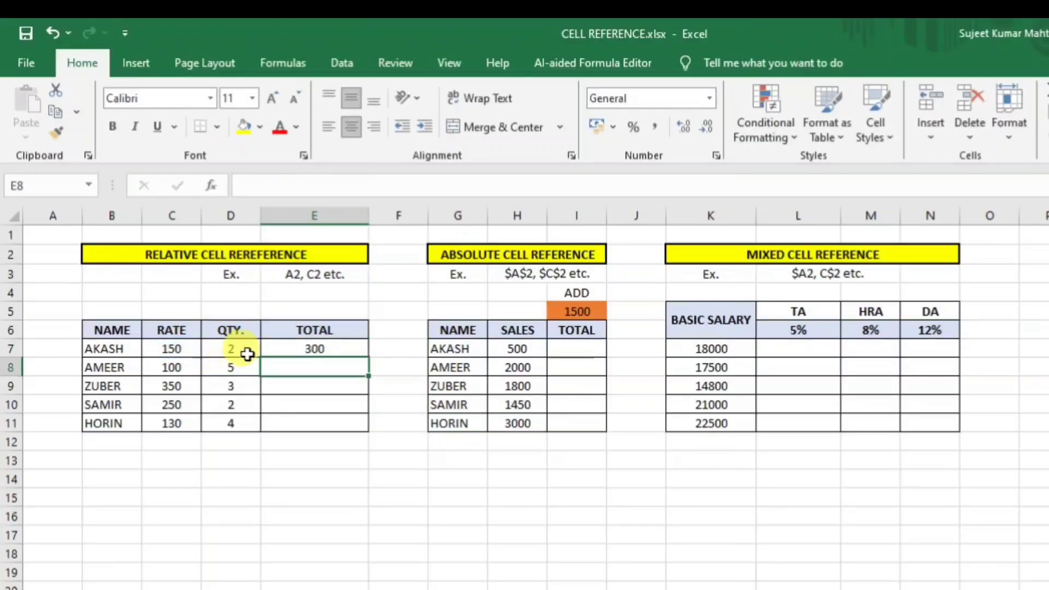
left_click(310, 349)
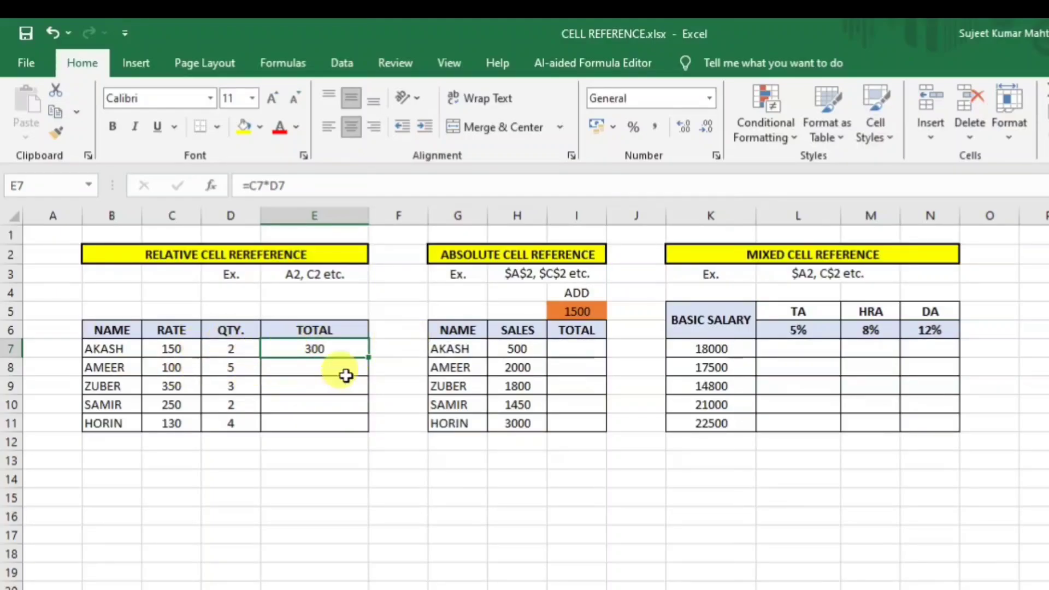
left_click(318, 186)
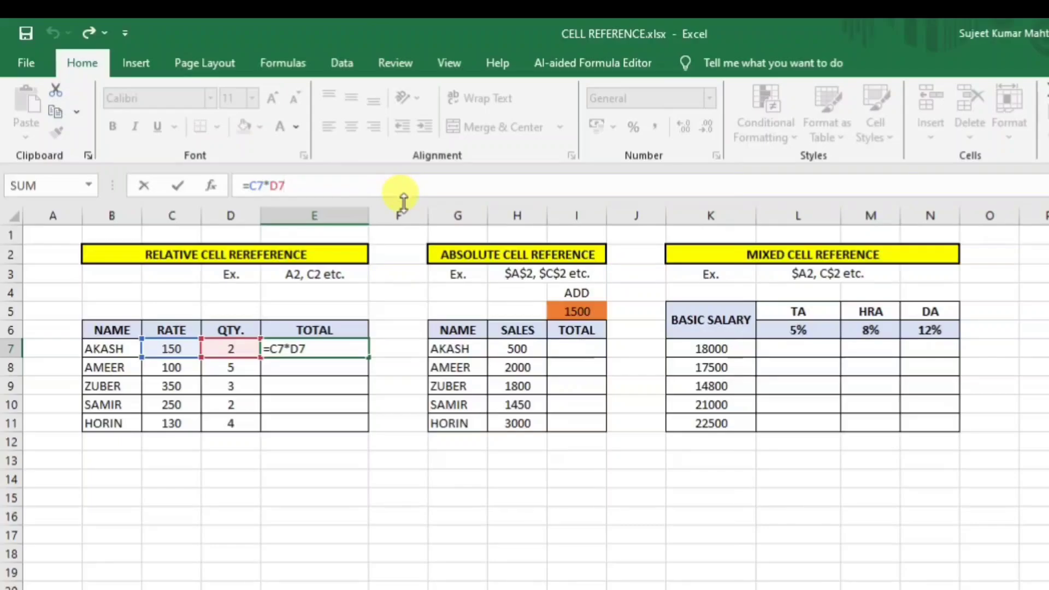
key("Return")
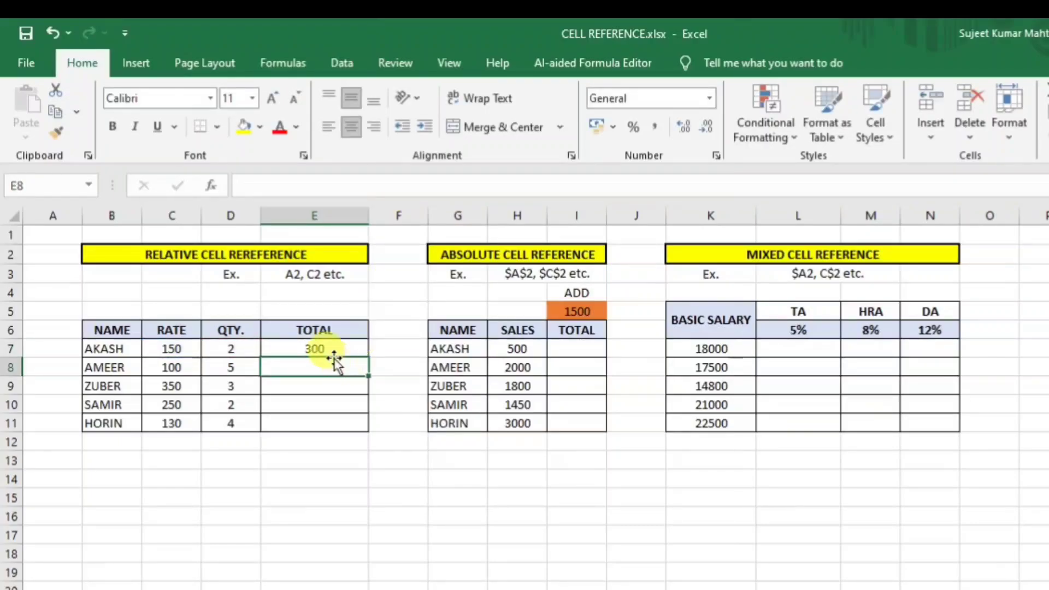
left_click(340, 349)
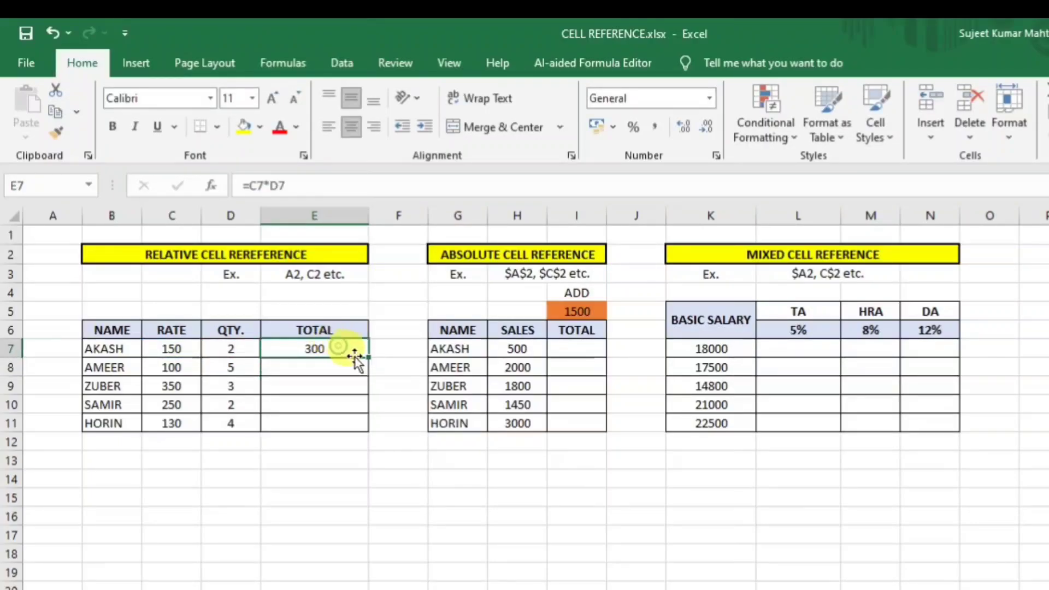
left_click_drag(368, 357, 357, 432)
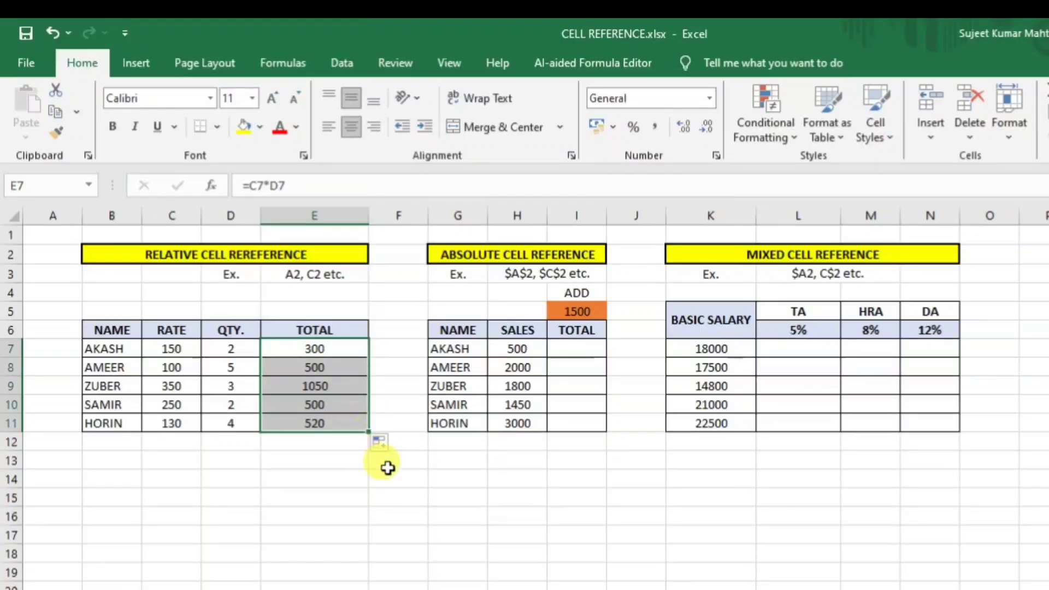
left_click(535, 533)
left_click(579, 346)
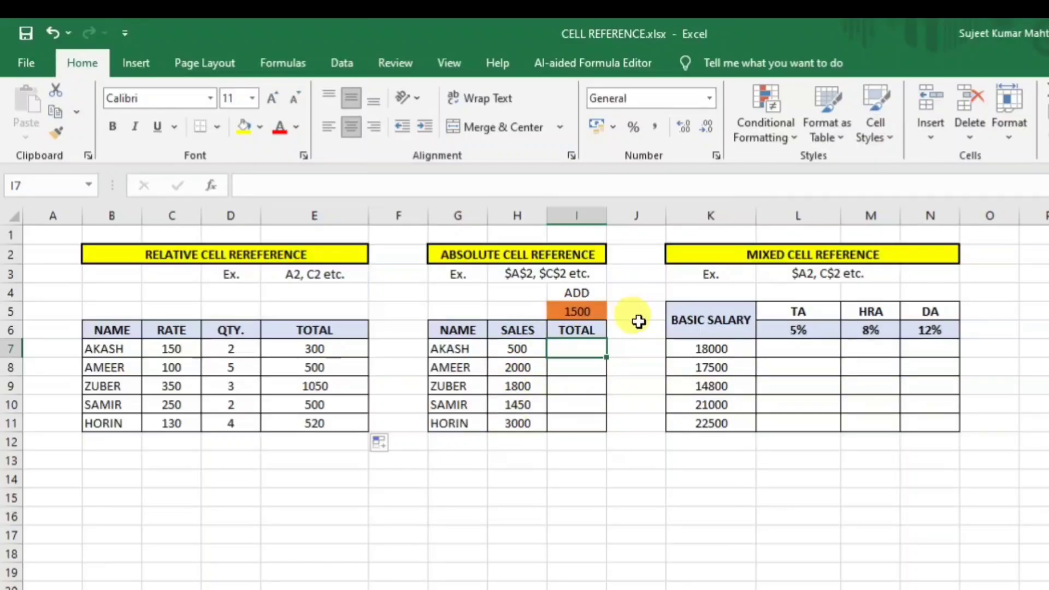
type("=")
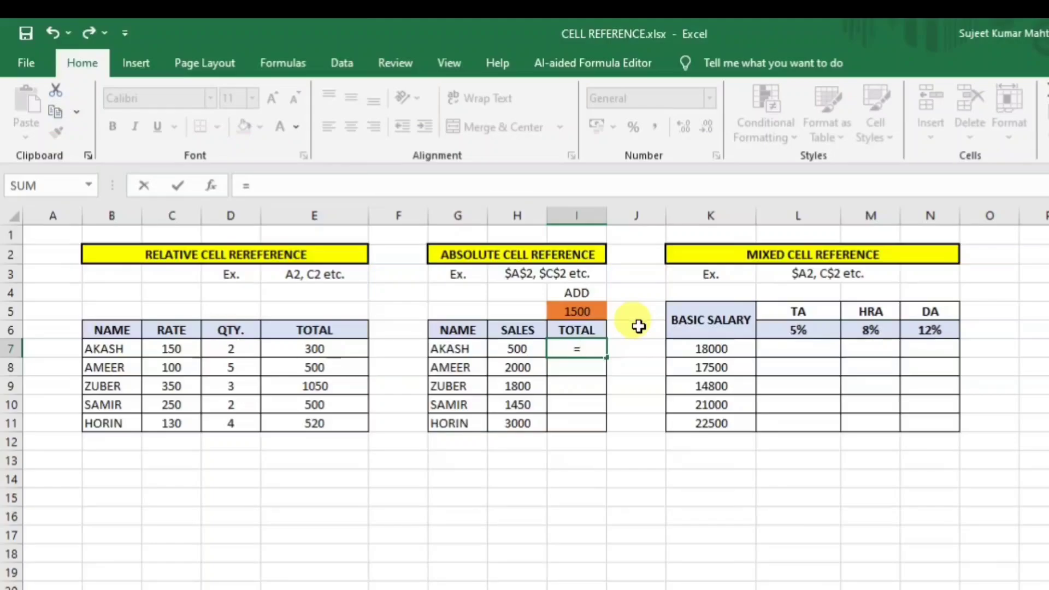
left_click(517, 347)
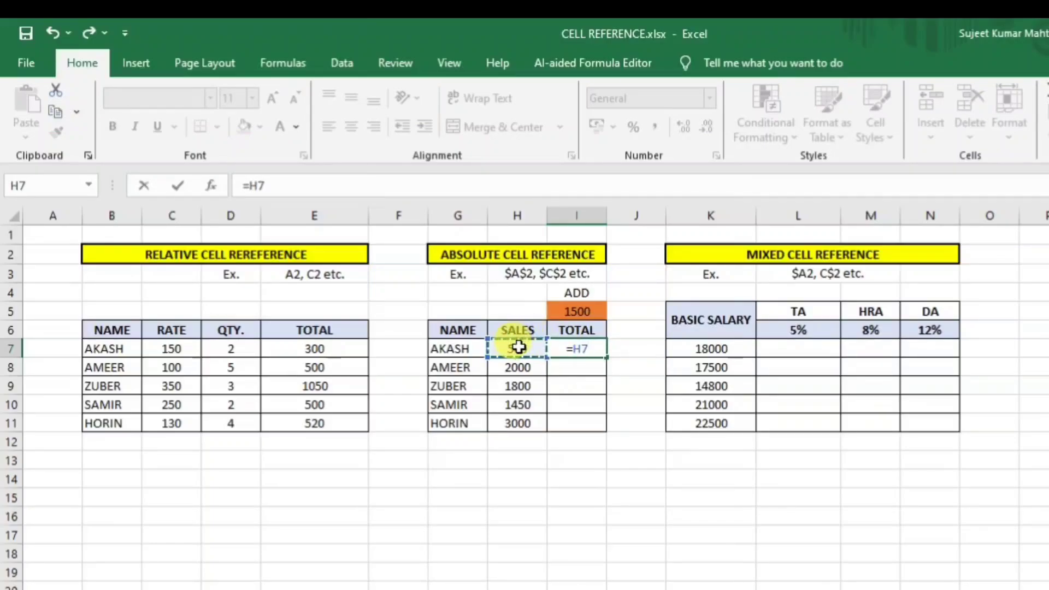
type("+")
left_click(576, 311)
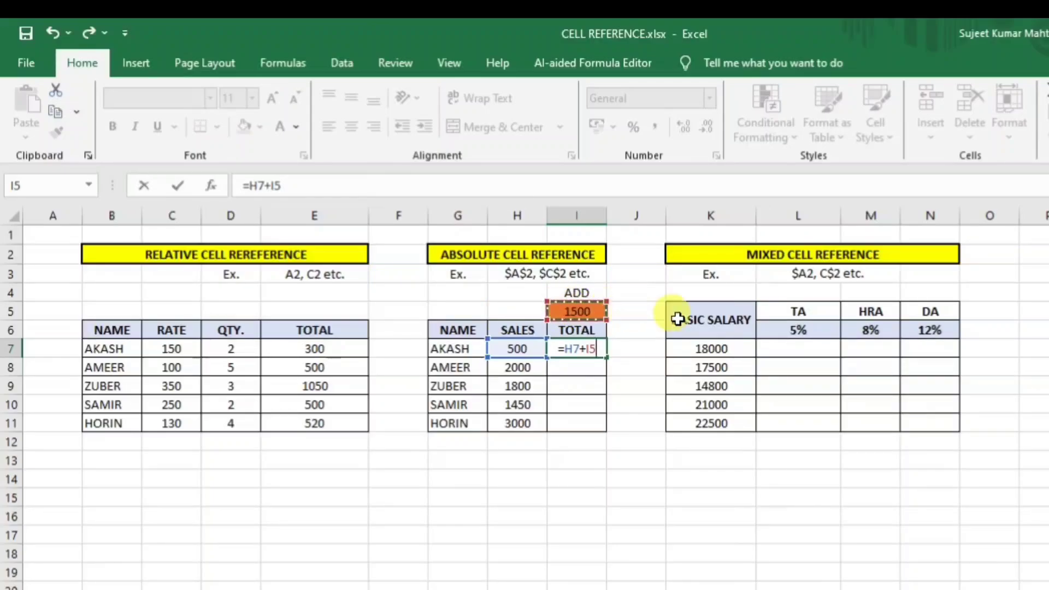
key("Return")
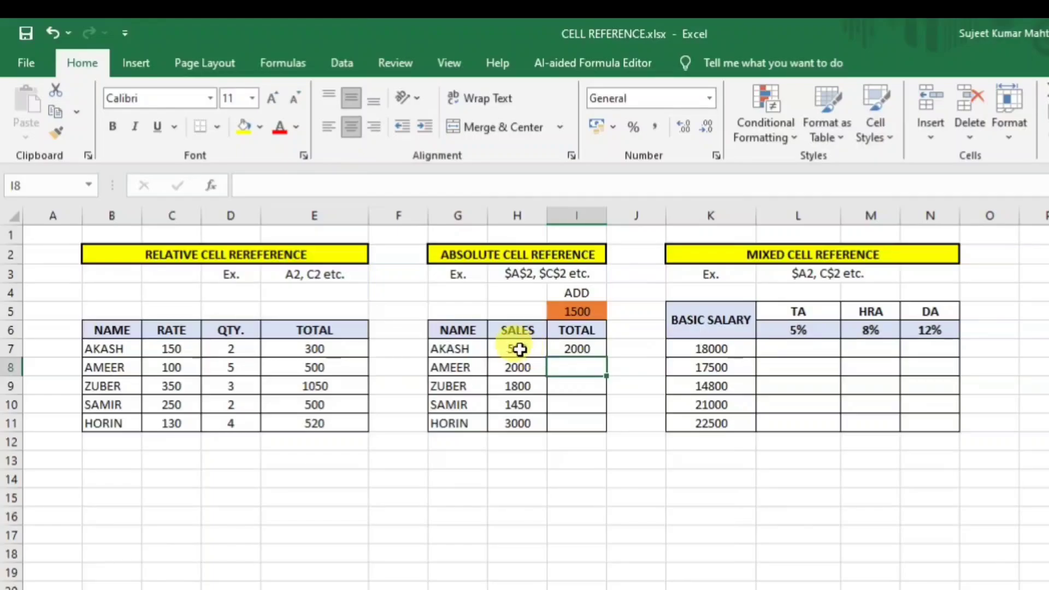
left_click(587, 349)
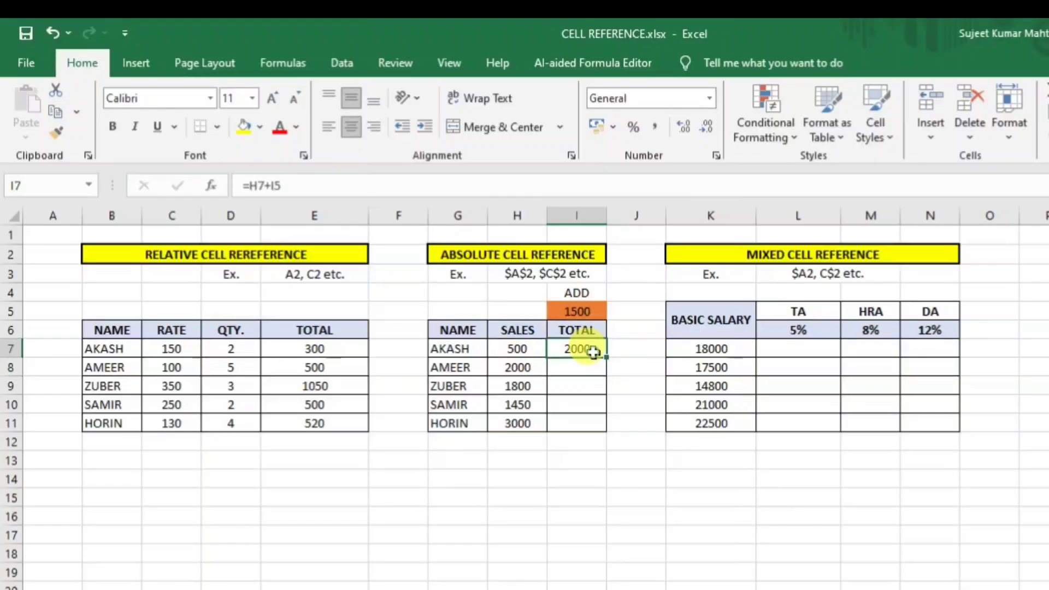
left_click_drag(607, 378, 604, 428)
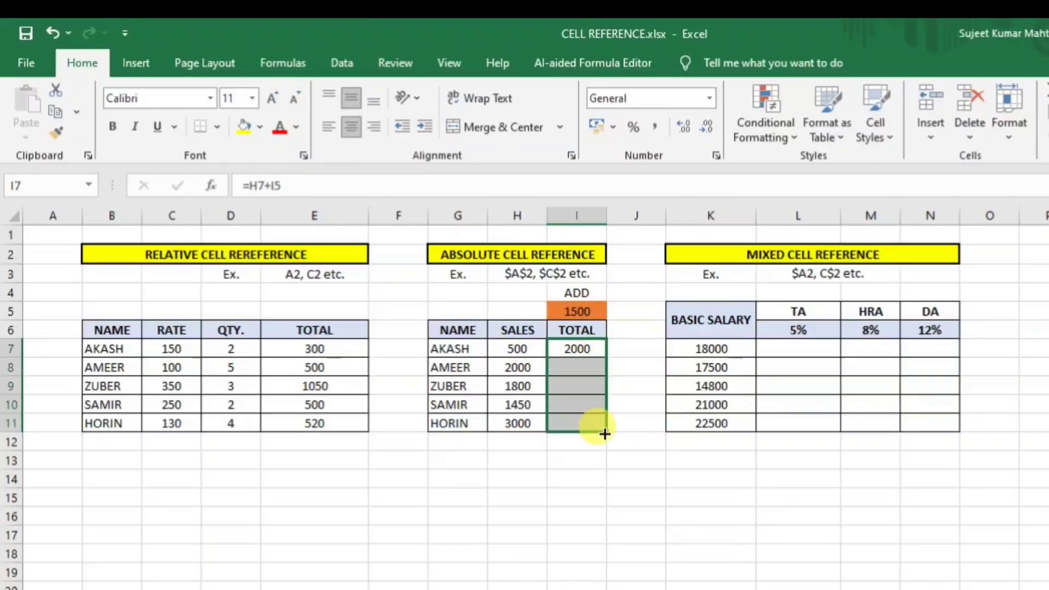
left_click(731, 483)
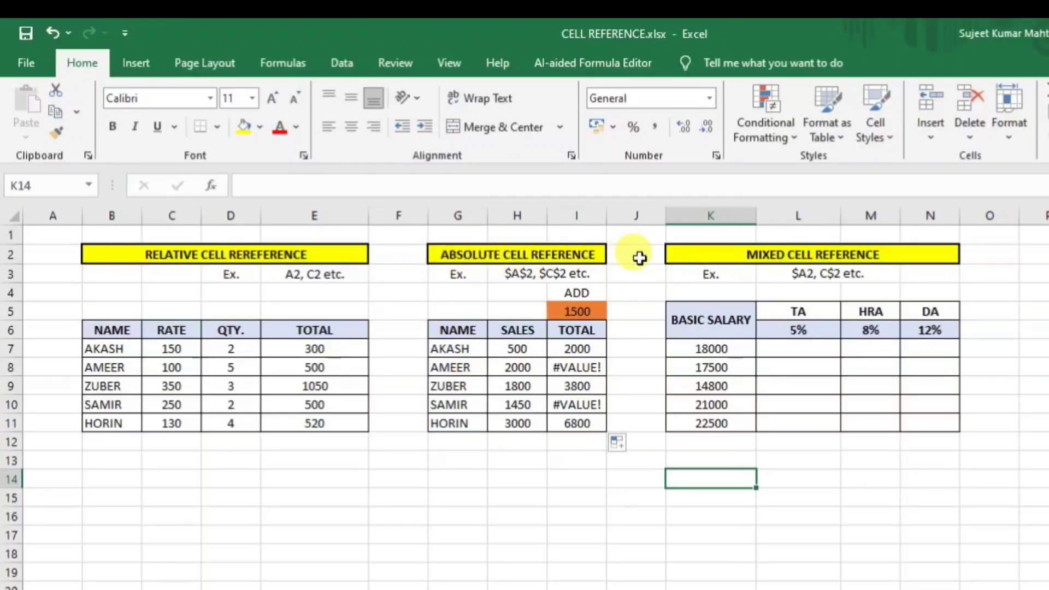
left_click_drag(574, 347, 577, 422)
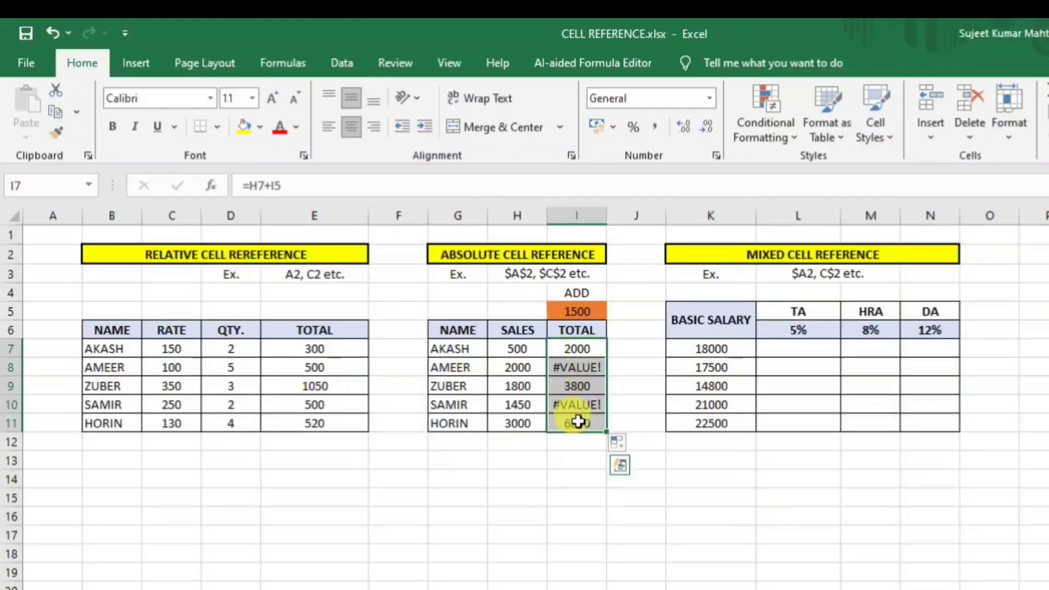
key("Delete")
left_click(578, 497)
Enter =H7+$I$5 in I7, locking the 1500 in I5 with F4.
left_click(598, 353)
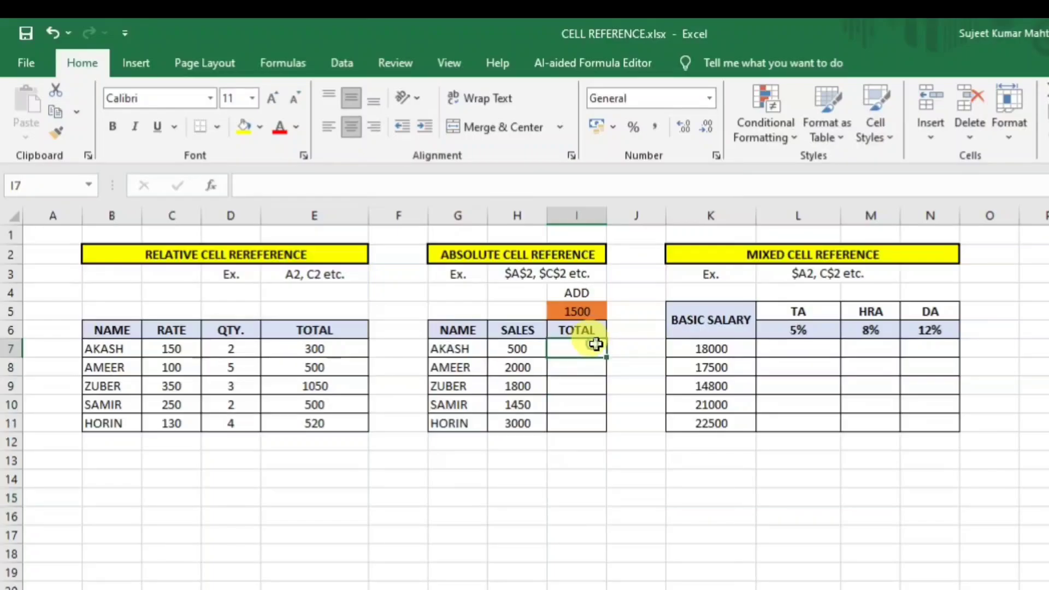
type("=")
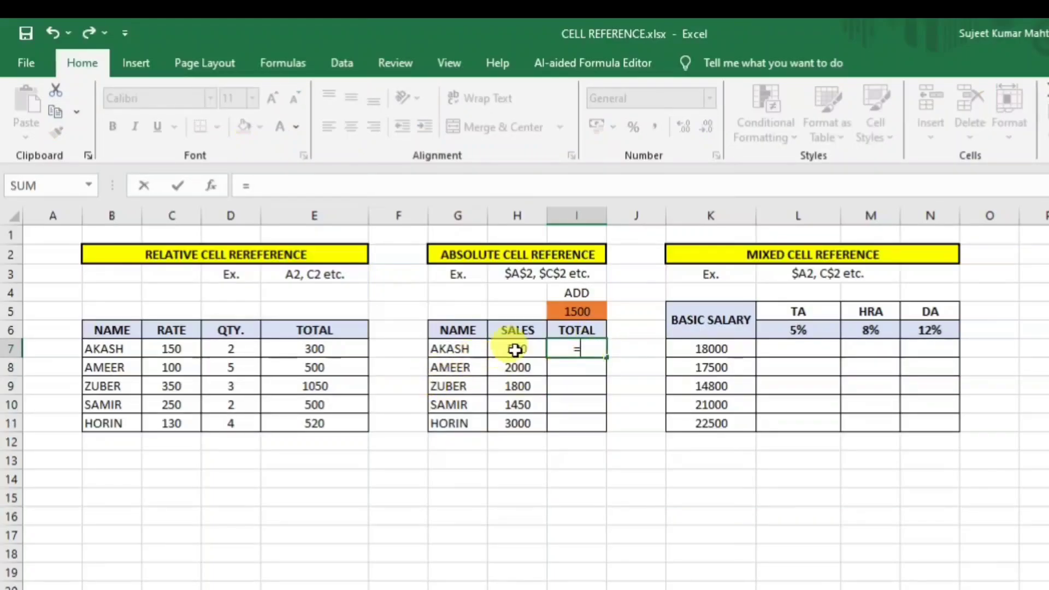
left_click(517, 350)
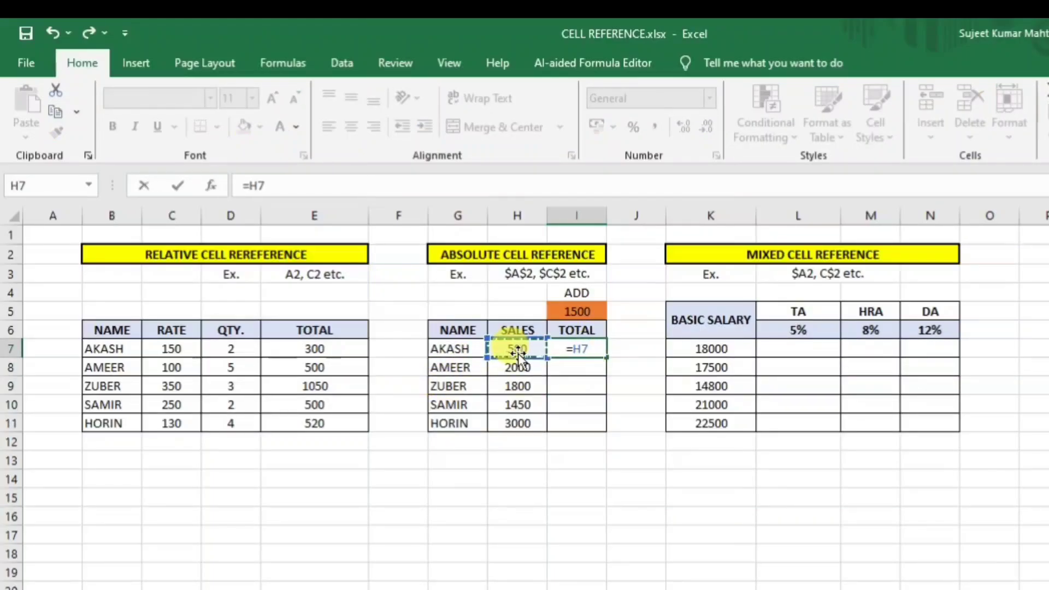
type("+")
left_click(571, 311)
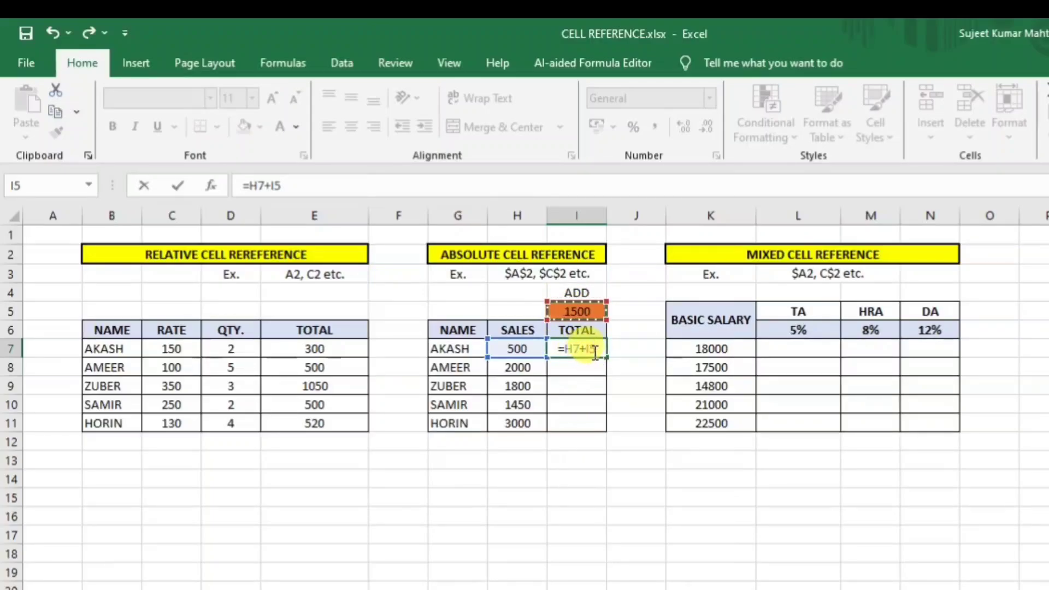
key("F4")
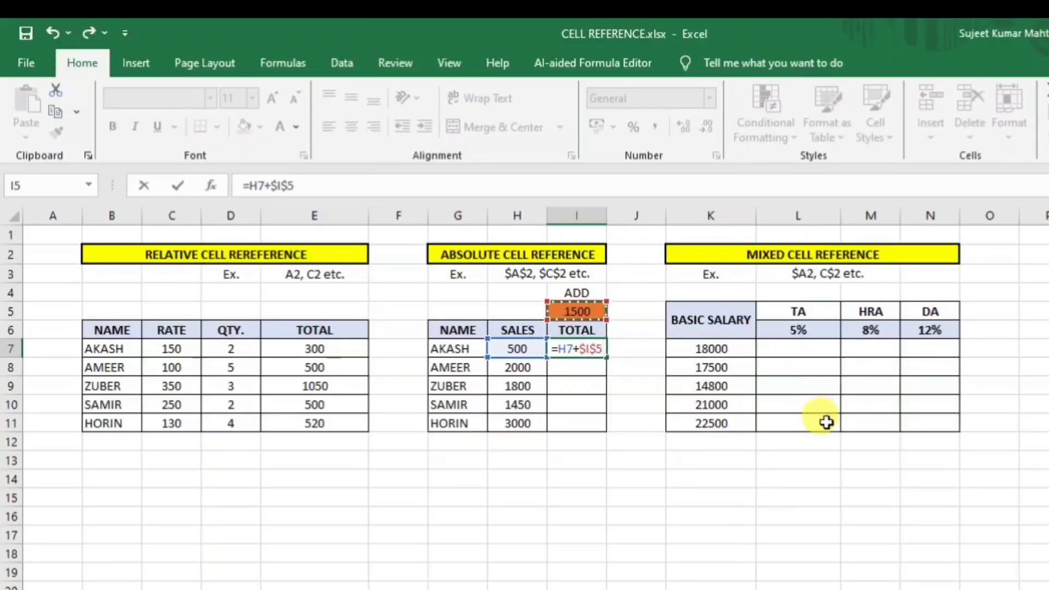
key("Return")
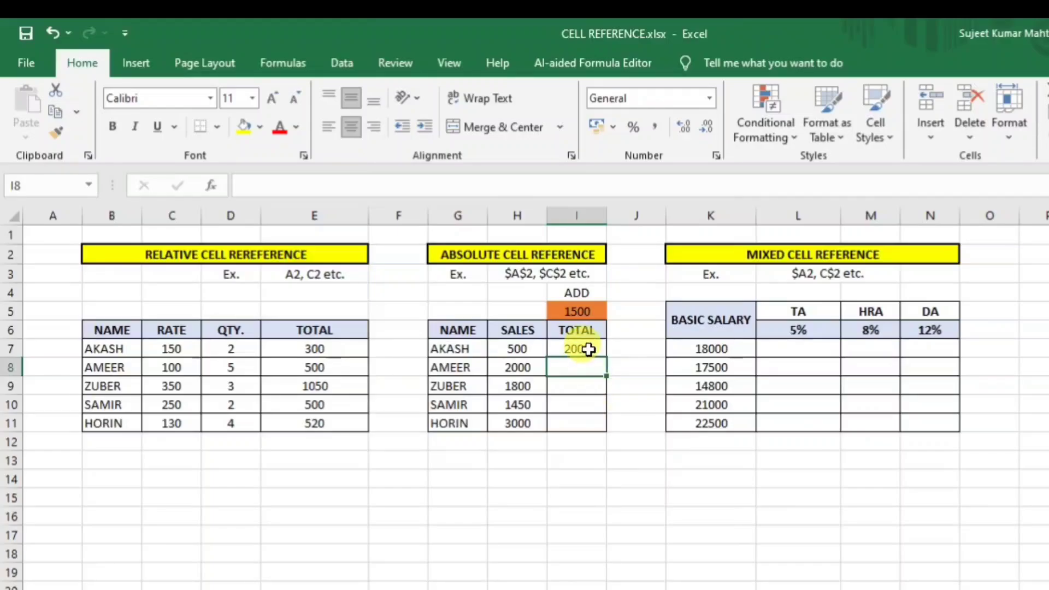
Fill I7 down to I11 (2000 to 4500) and check the copied formulas in I8–I10.
left_click(588, 350)
left_click_drag(605, 357, 611, 426)
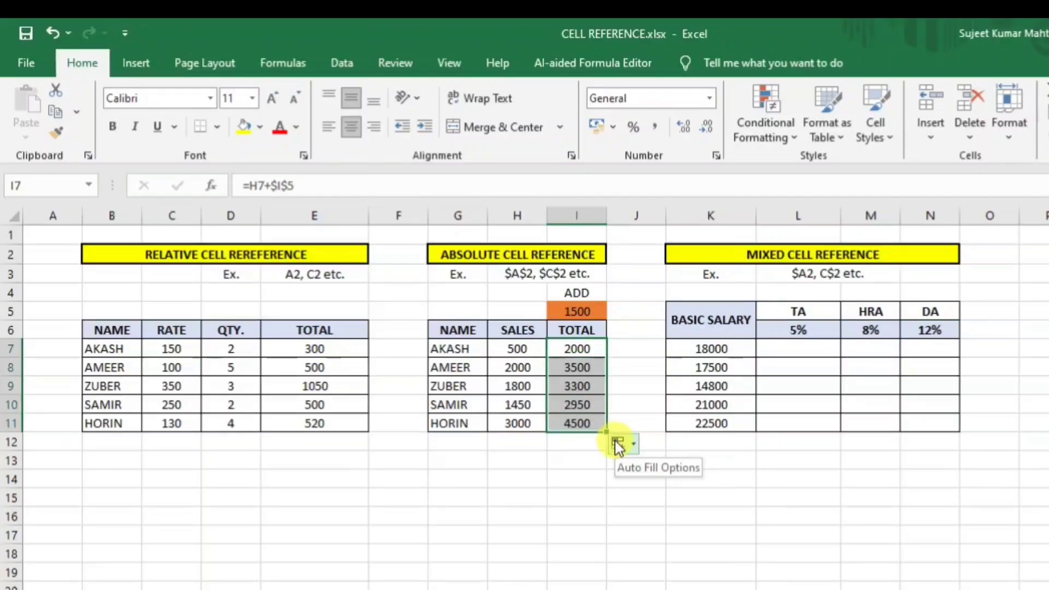
left_click(585, 350)
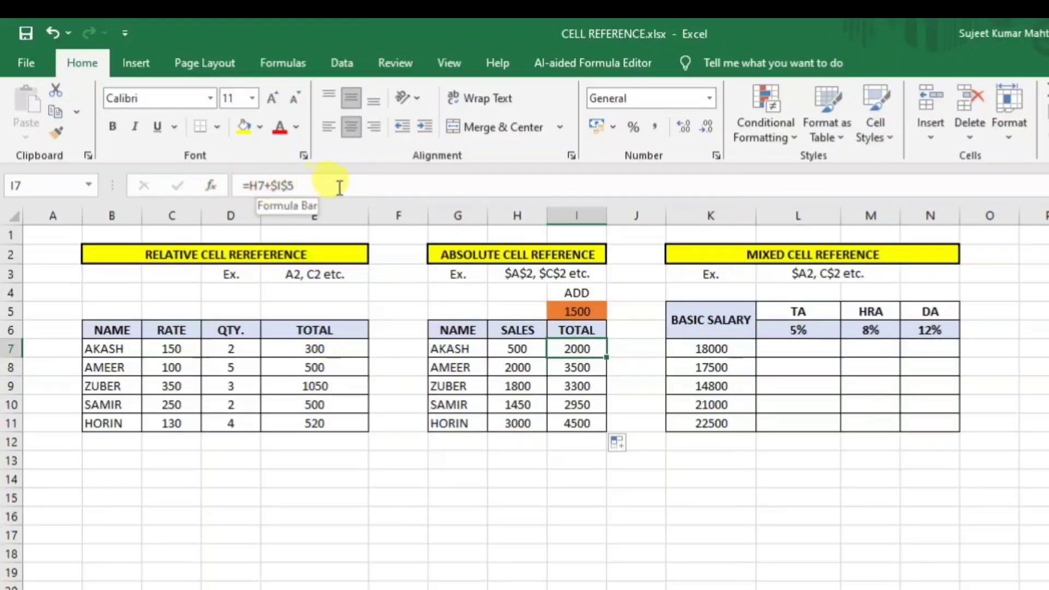
left_click(577, 369)
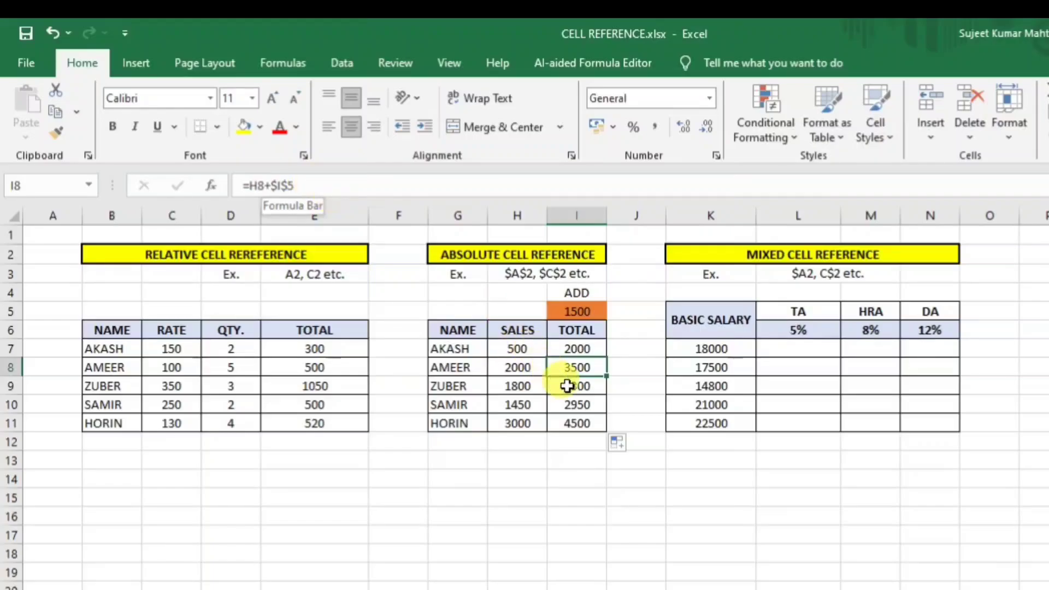
left_click(573, 389)
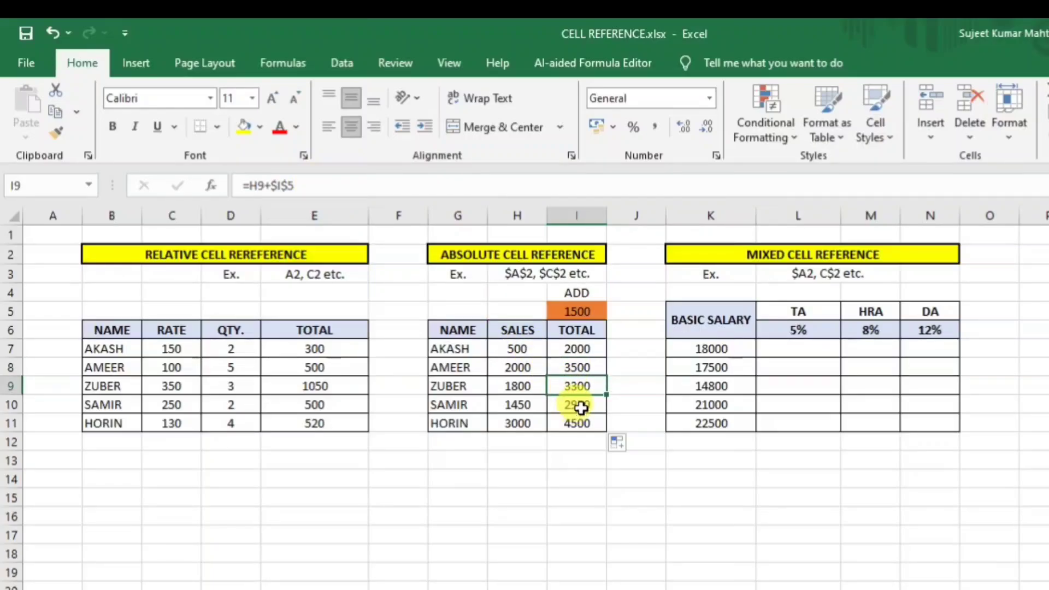
left_click(580, 407)
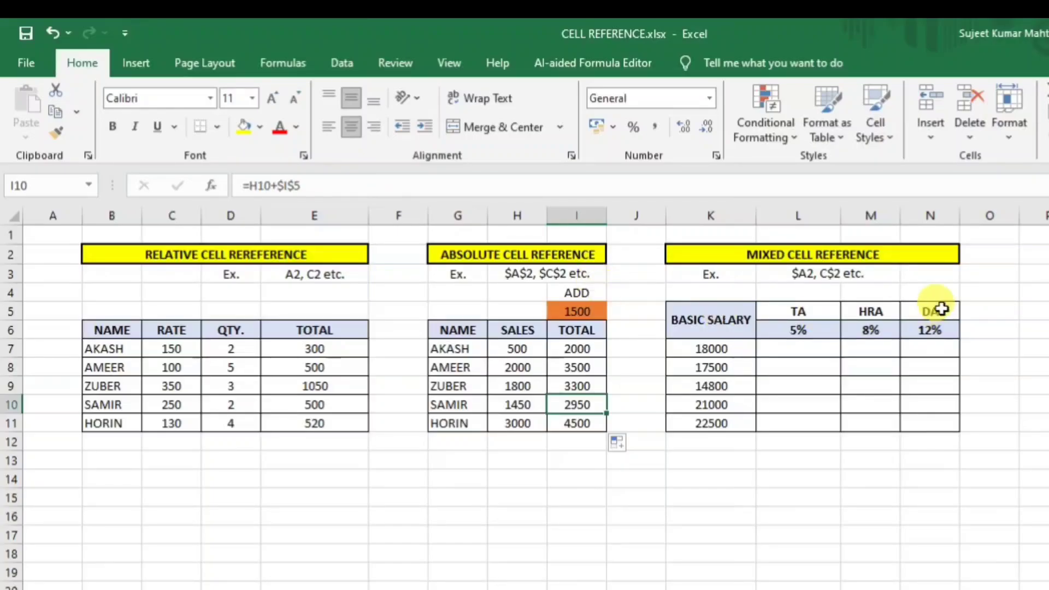
Enter the relative formula =K7*L6 in L7, giving a TA of 900.
left_click(796, 348)
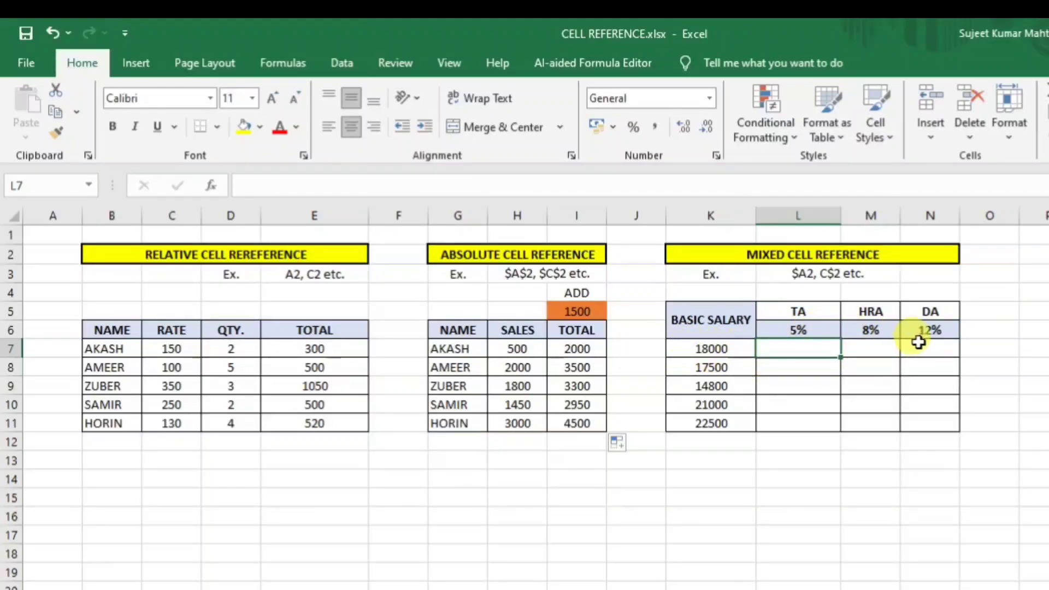
type("=")
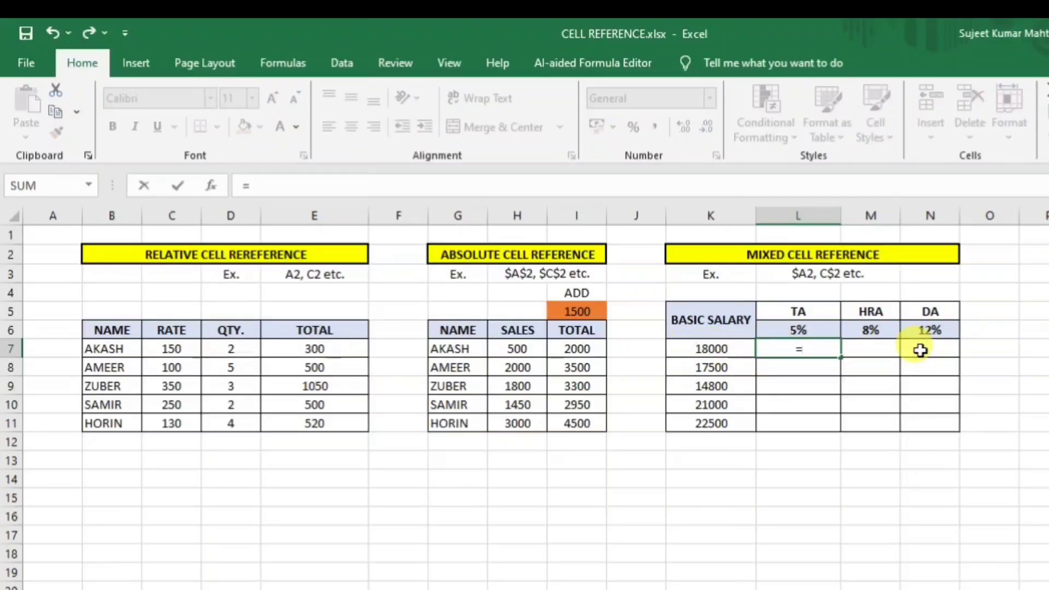
left_click(736, 352)
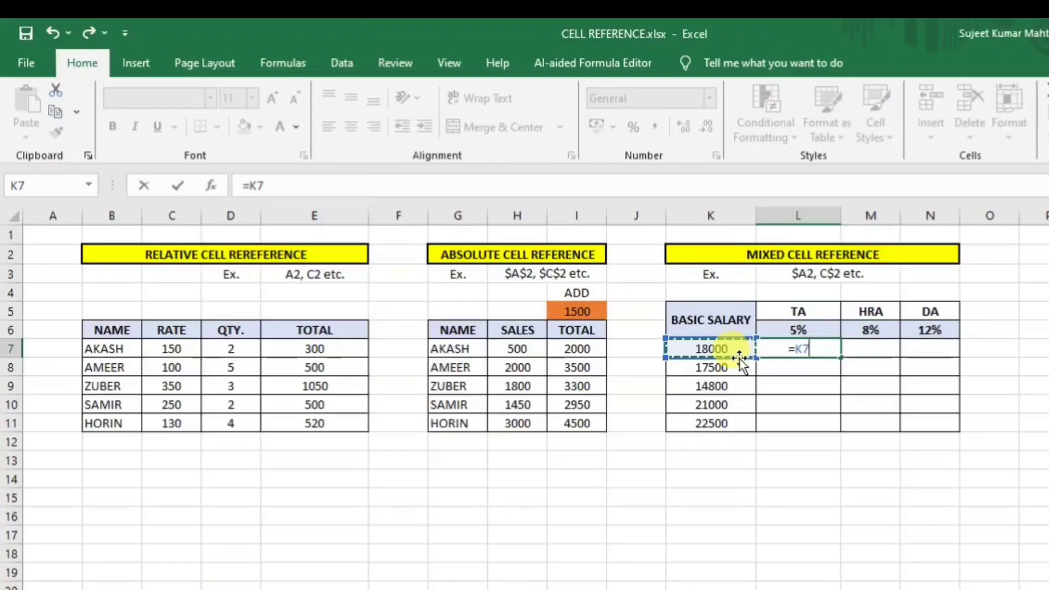
type("*")
left_click(811, 332)
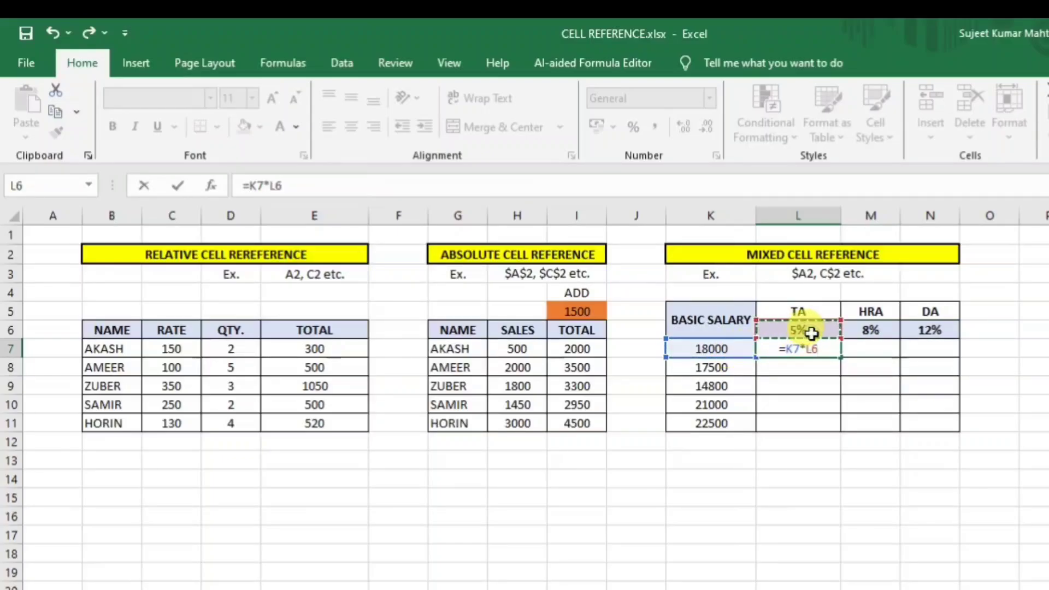
key("Return")
Fill =K7*L6 down to L11 and across to HRA and DA, then select L7:N11.
left_click(807, 350)
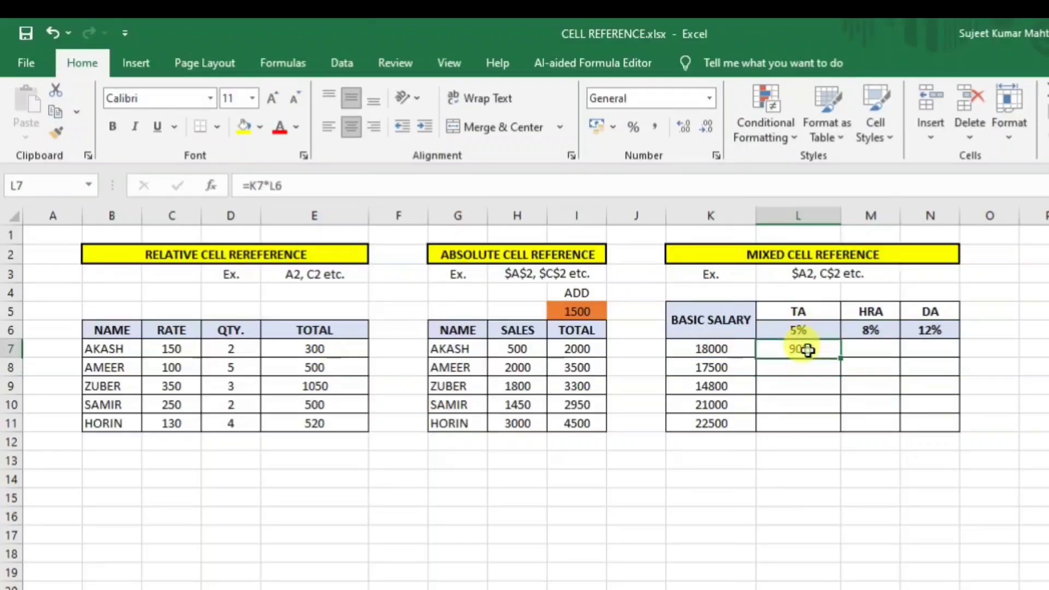
left_click_drag(840, 359, 776, 429)
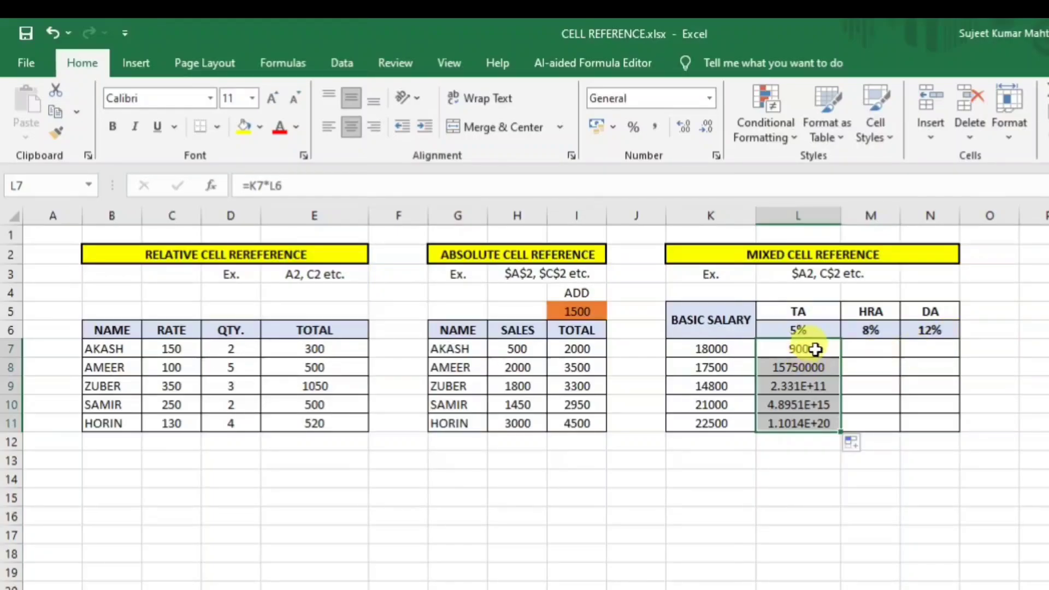
left_click(798, 349)
left_click_drag(845, 360, 960, 435)
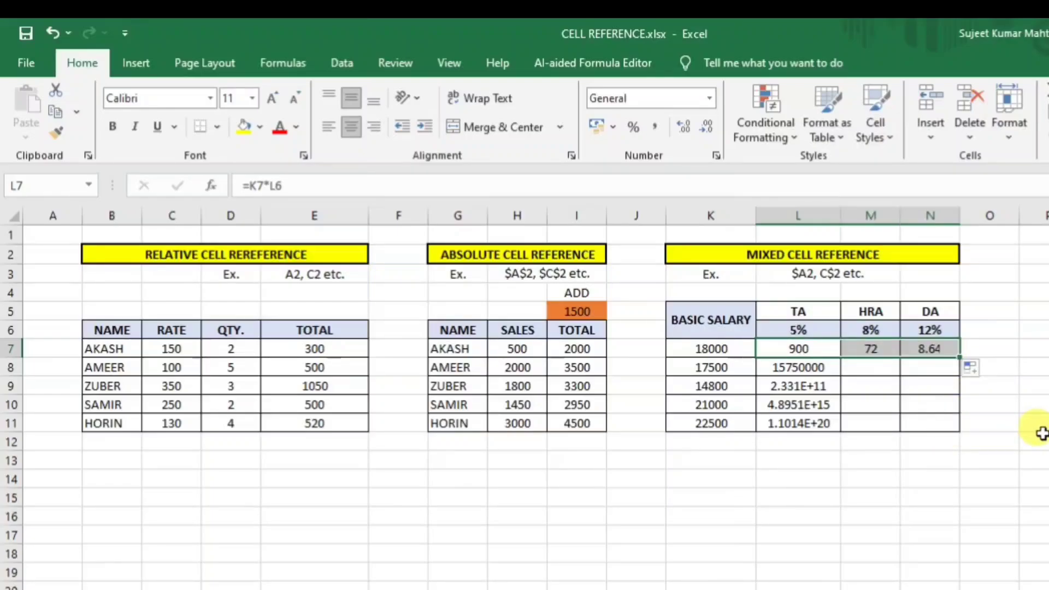
left_click(1038, 433)
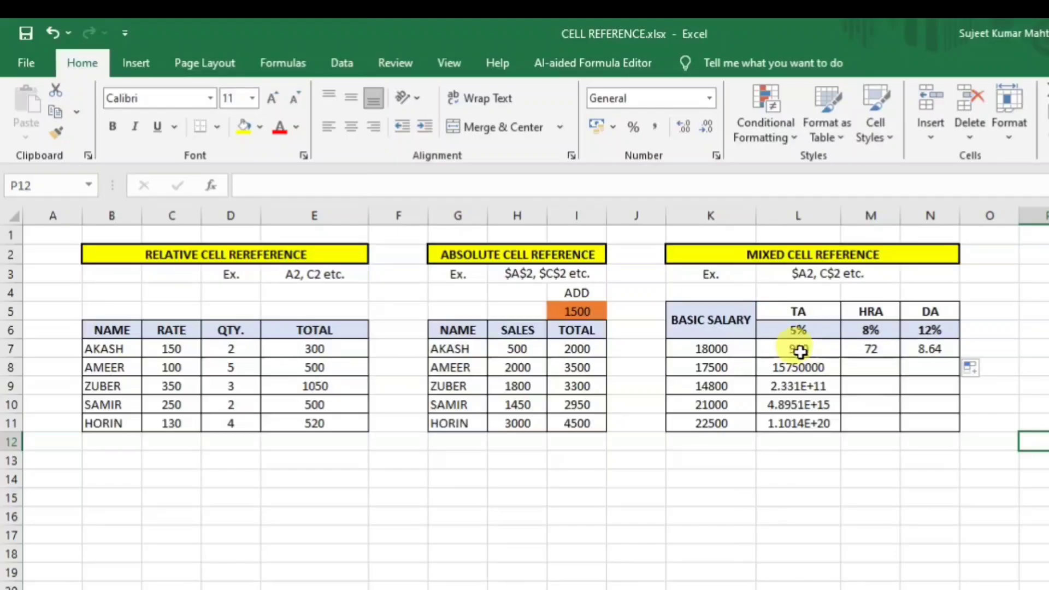
left_click_drag(799, 352, 938, 420)
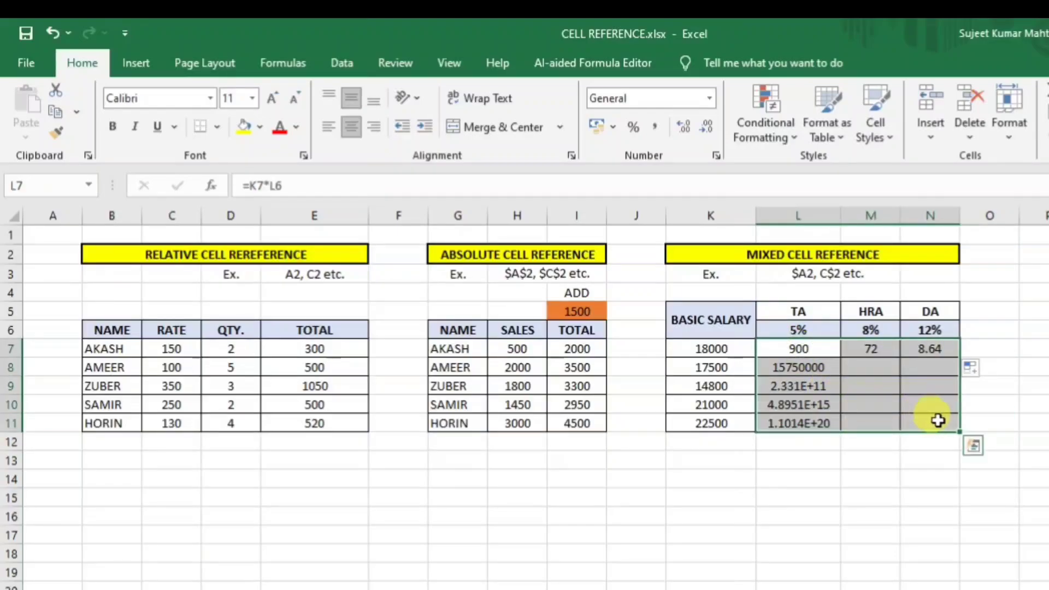
Clear the wrong L7:N11 results and re-enter =K7*L6 in L7.
key("Delete")
left_click(1035, 436)
left_click(812, 345)
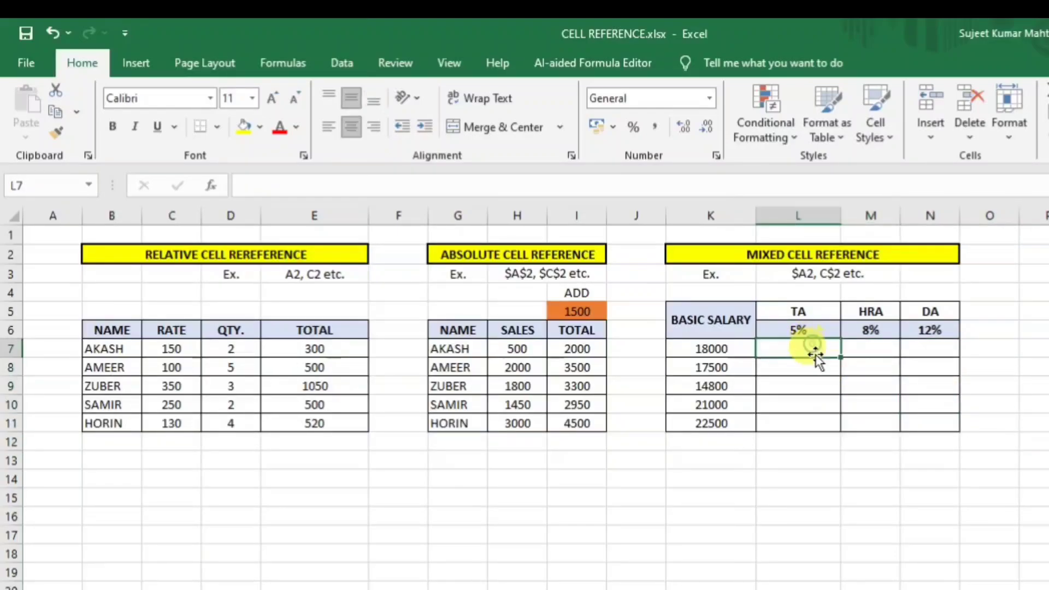
type("=")
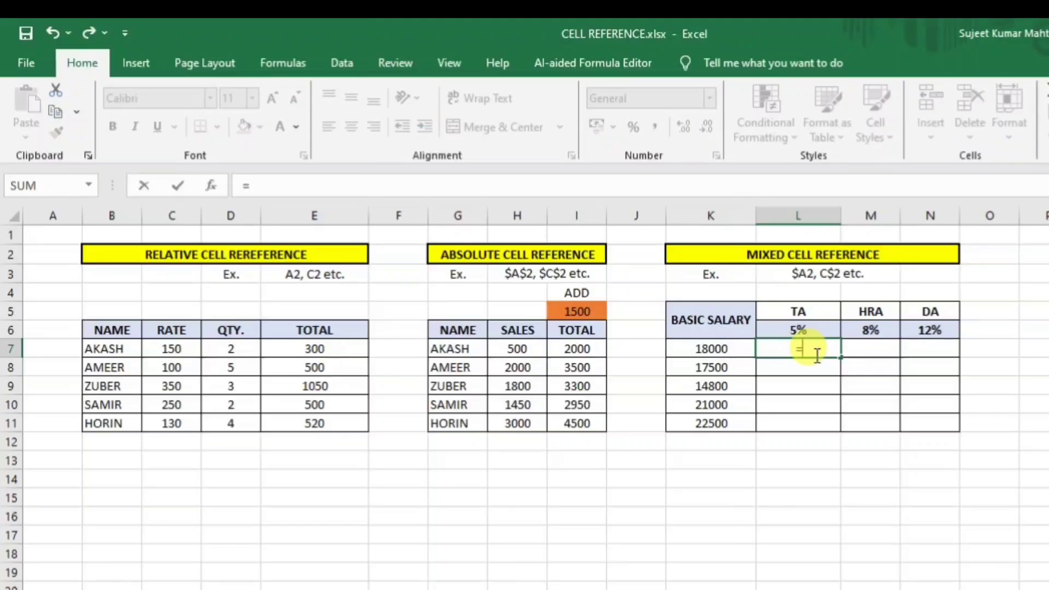
left_click(709, 346)
type("*")
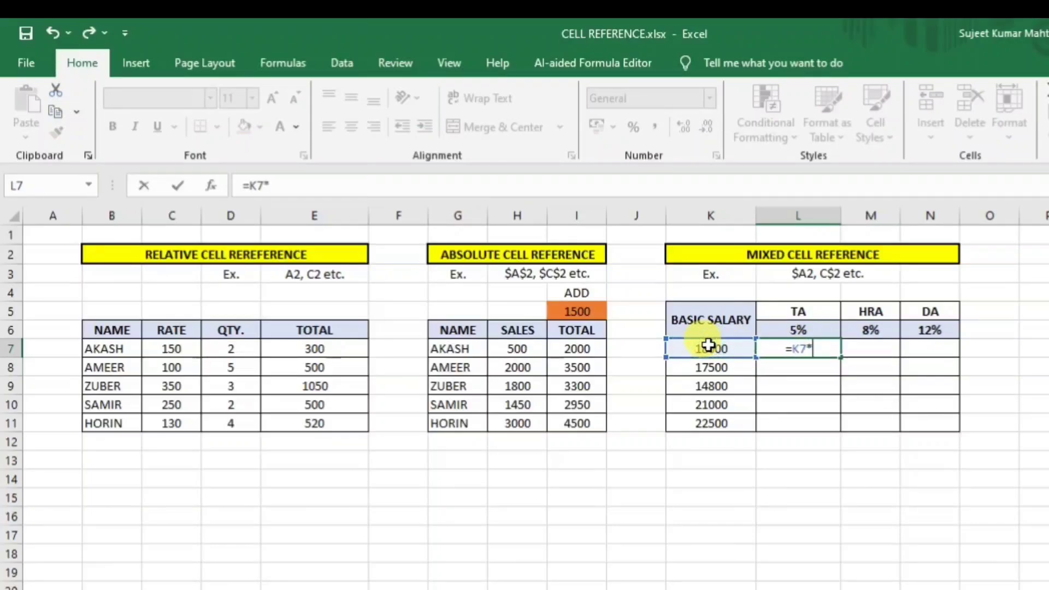
left_click(792, 330)
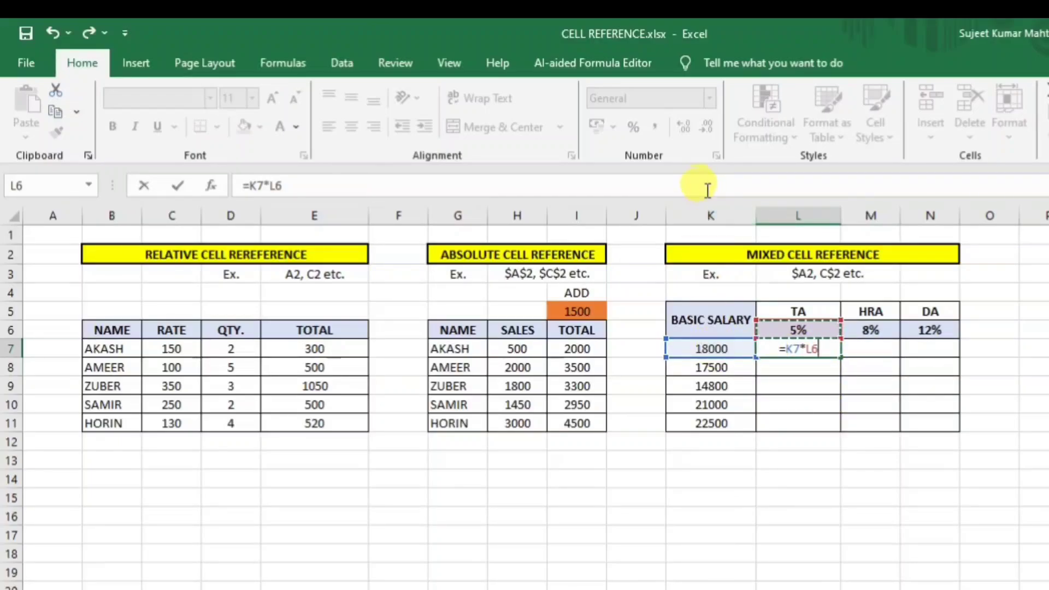
Turn the L7 formula into the mixed-reference =$K7*L$6 with F4 and commit it.
left_click(791, 350)
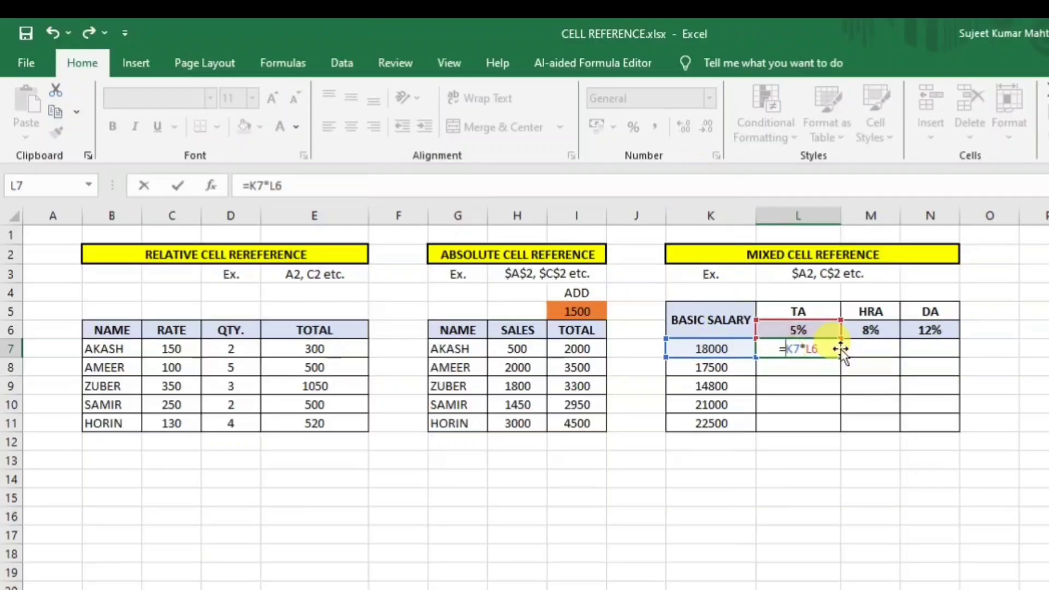
key("F4")
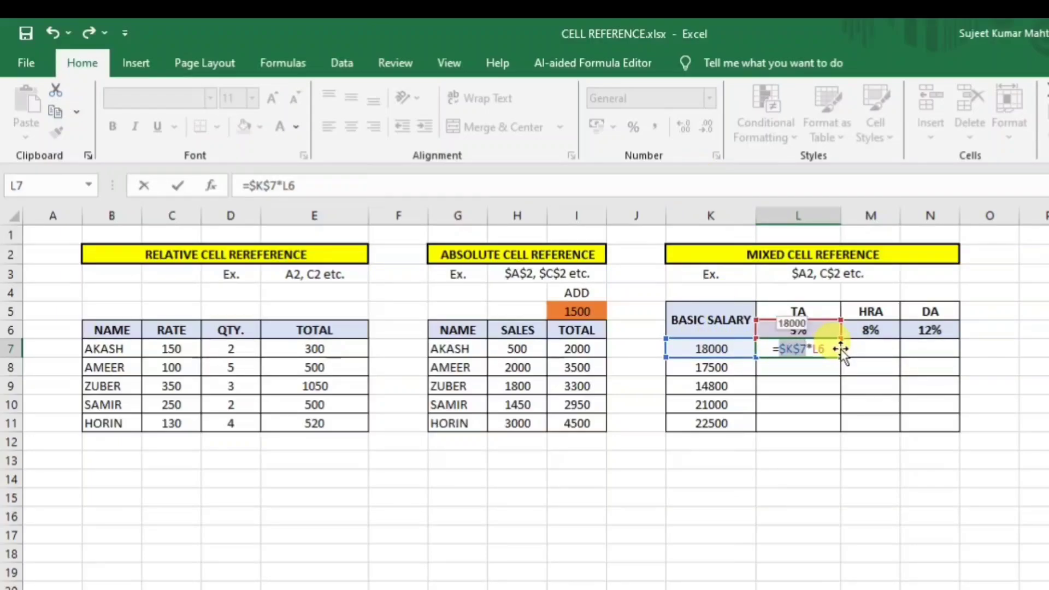
key("F4")
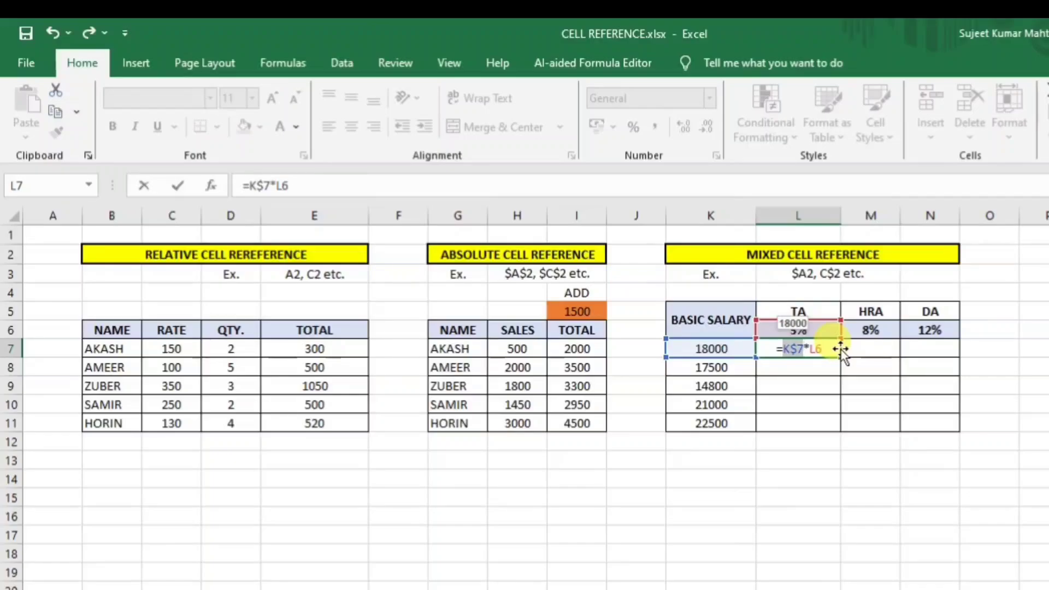
key("F4")
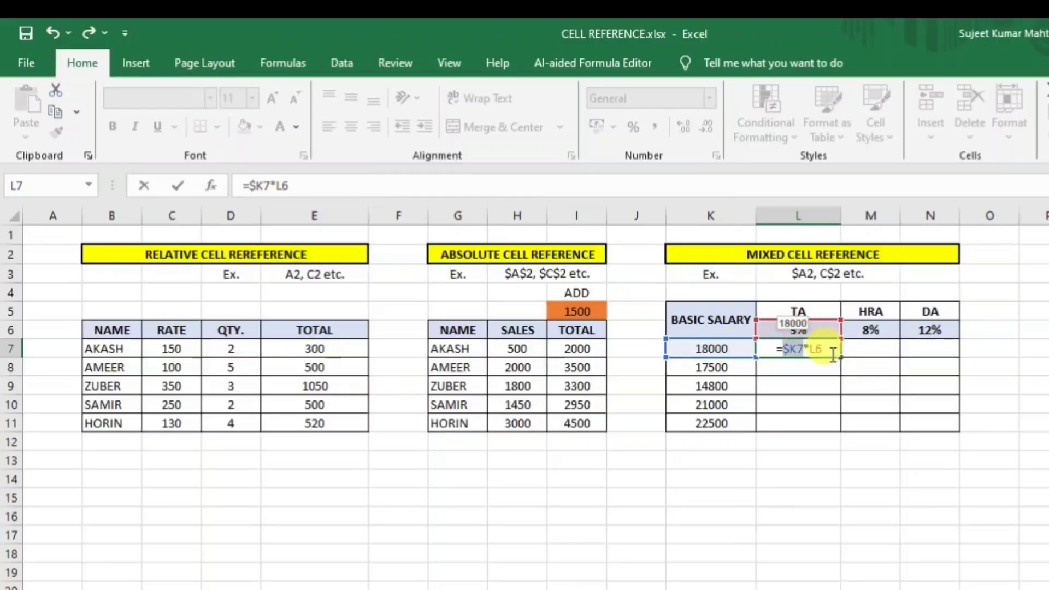
double_click(796, 350)
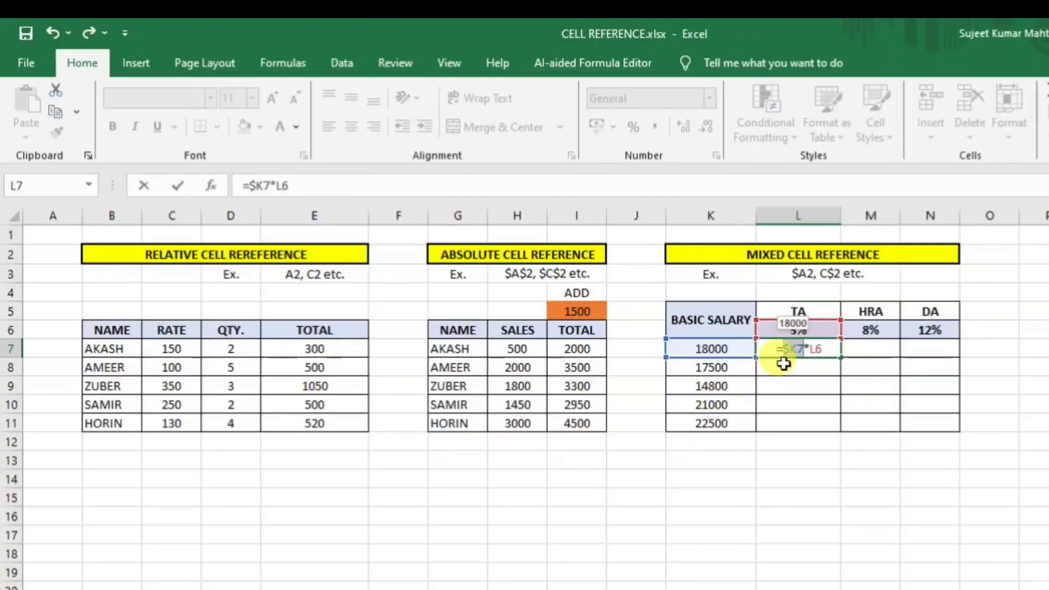
left_click(816, 350)
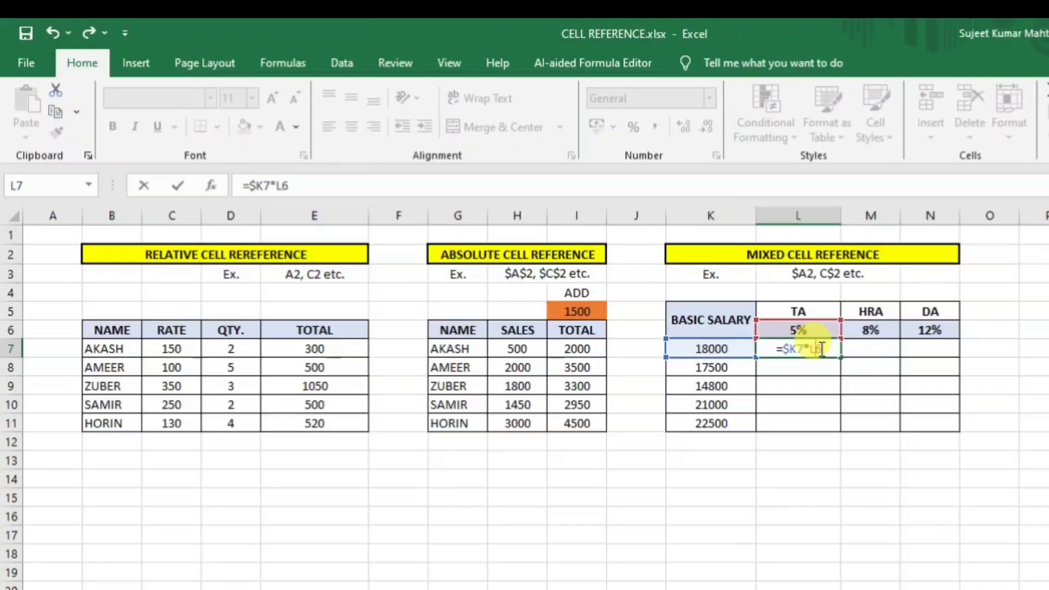
key("F4")
key("F4")
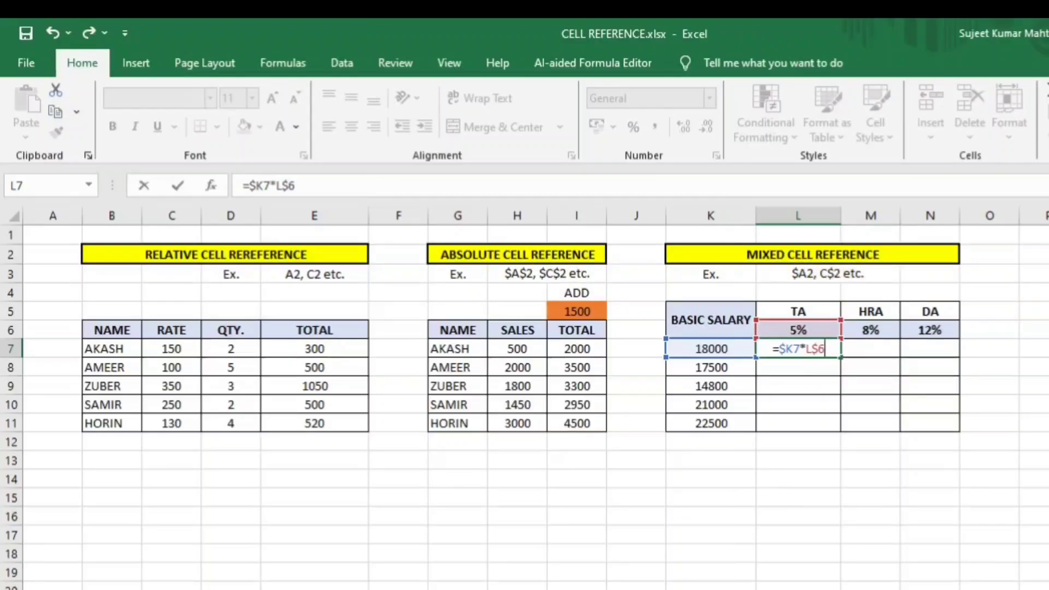
key("Return")
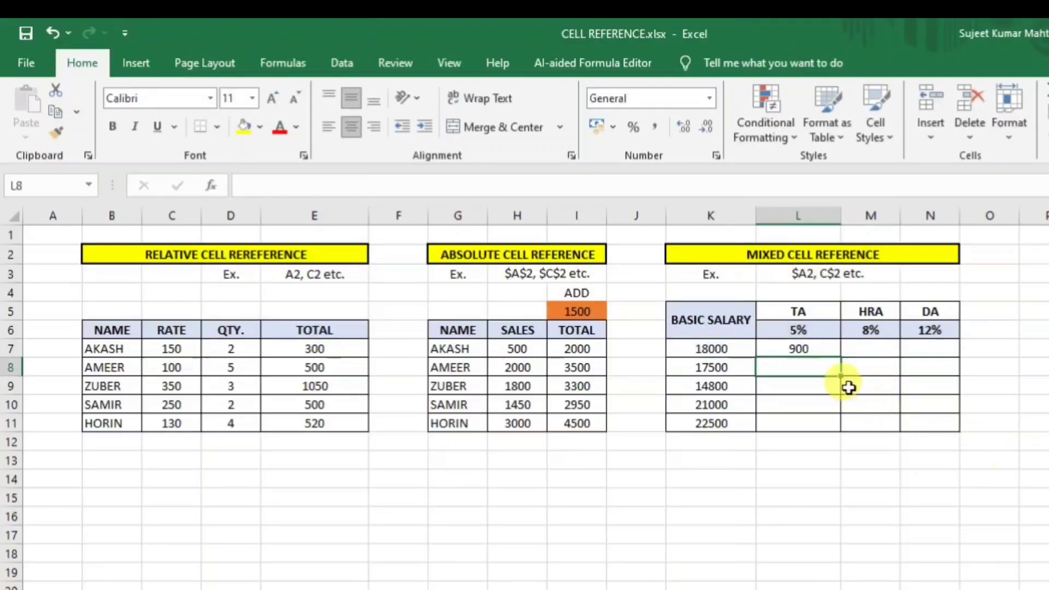
Fill =$K7*L$6 down to row 11 and across to HRA and DA.
left_click(812, 347)
left_click_drag(841, 355, 958, 432)
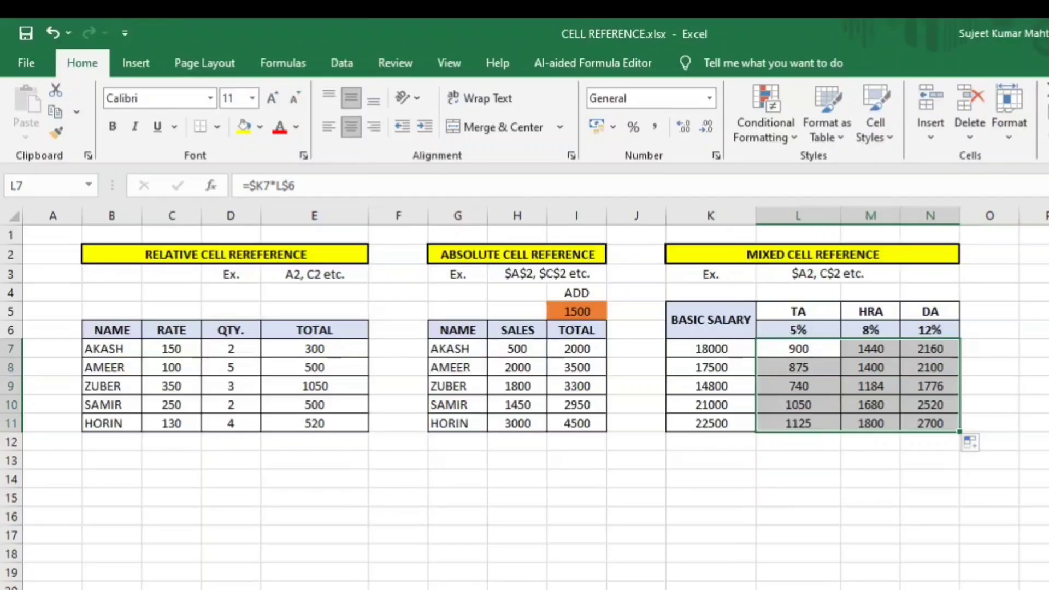
left_click(833, 474)
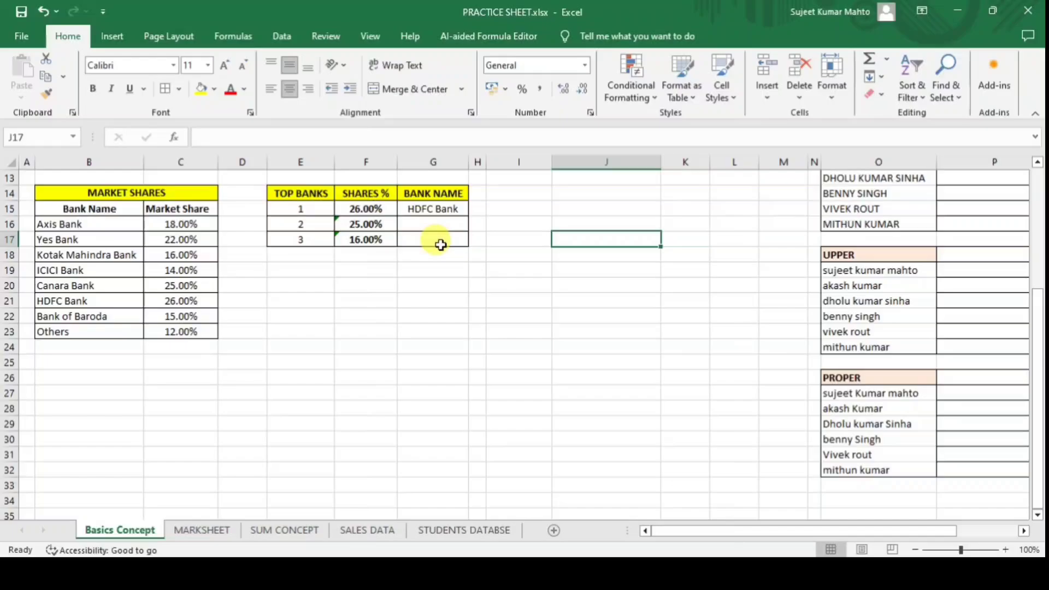
In G15's INDEX/MATCH formula, lock B16:C23 as absolute and F15 as $F15.
left_click(443, 317)
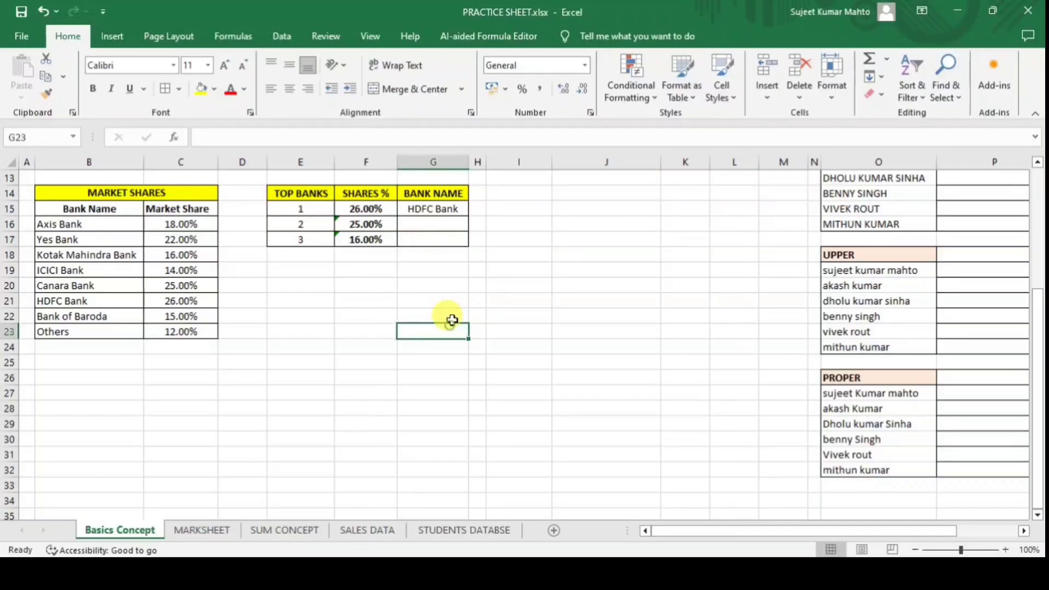
left_click(439, 208)
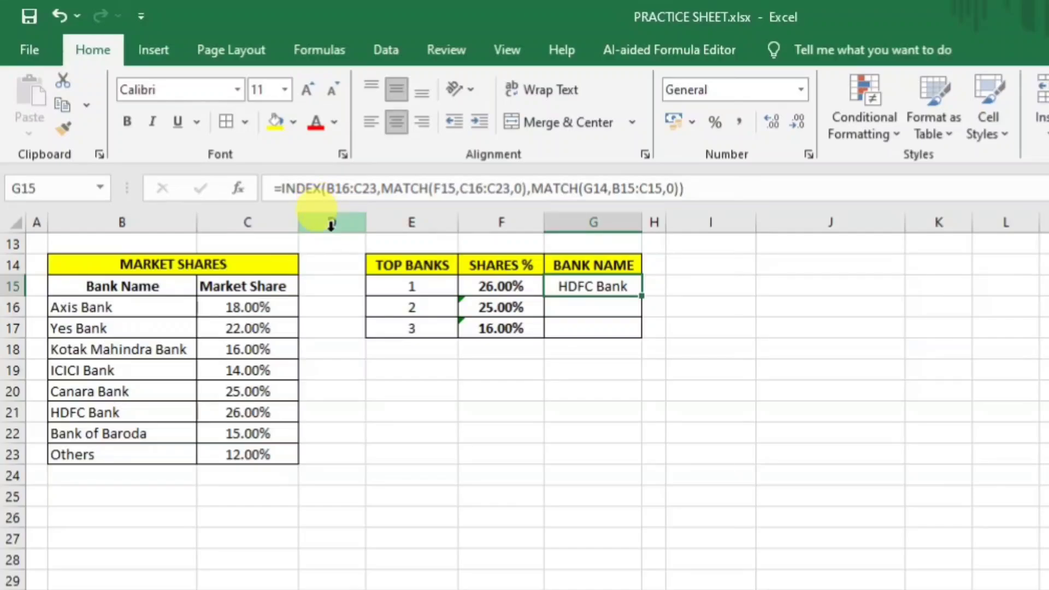
left_click(706, 188)
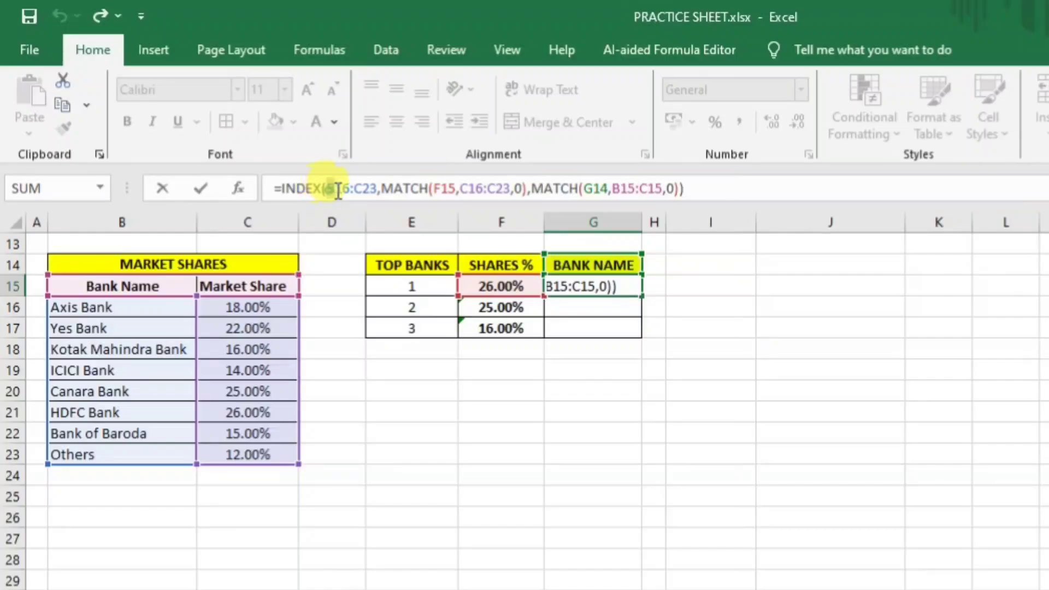
left_click_drag(327, 189, 375, 194)
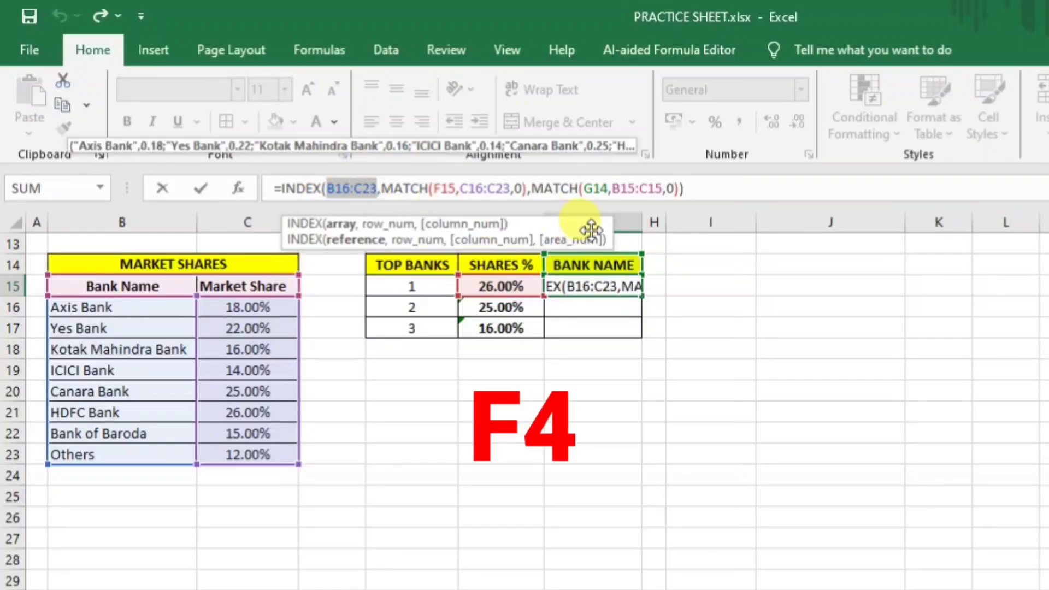
key("F4")
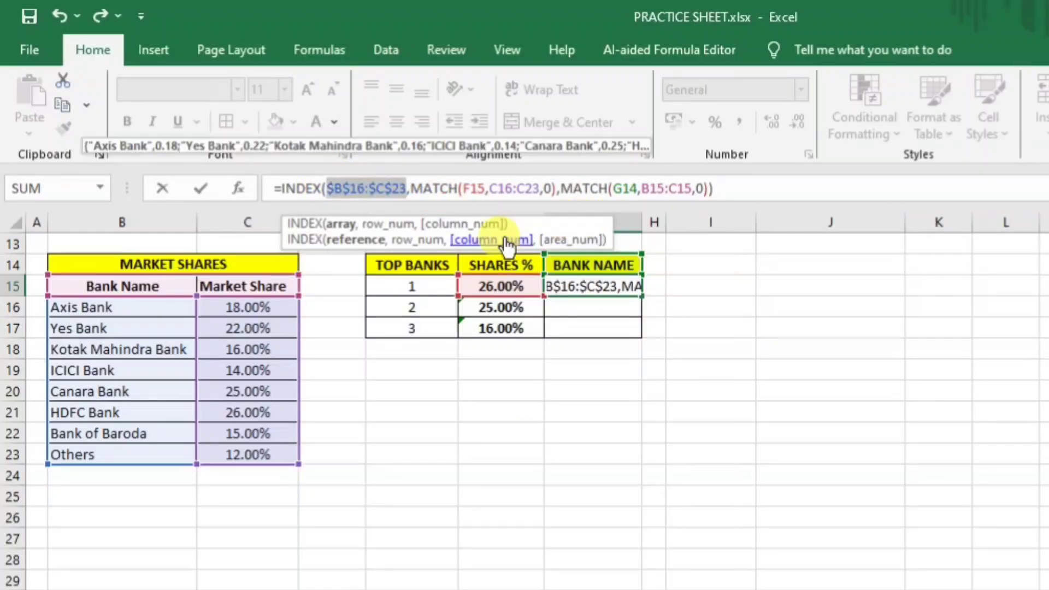
left_click(470, 188)
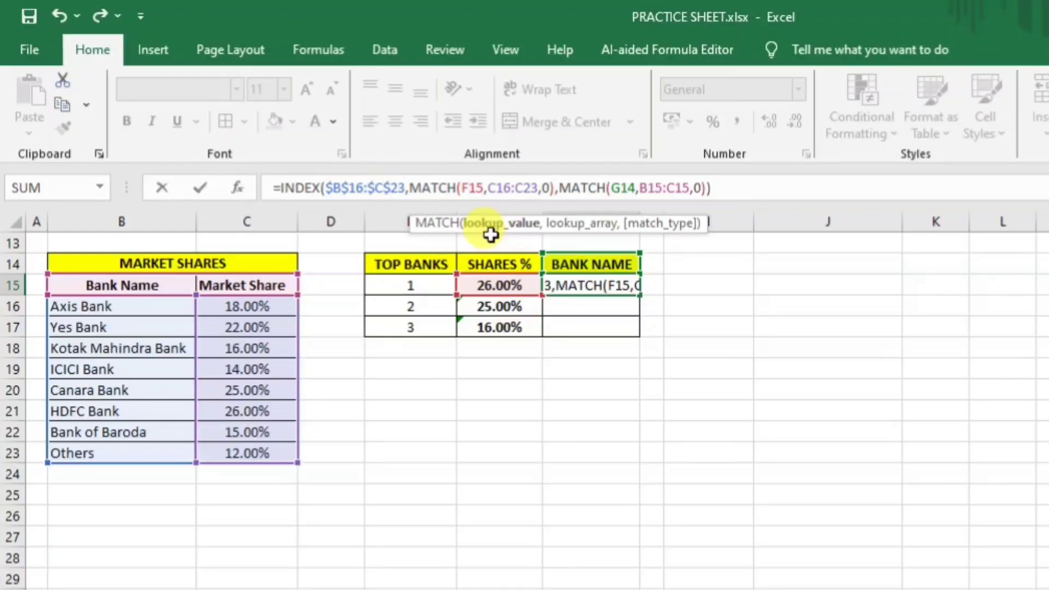
key("F4")
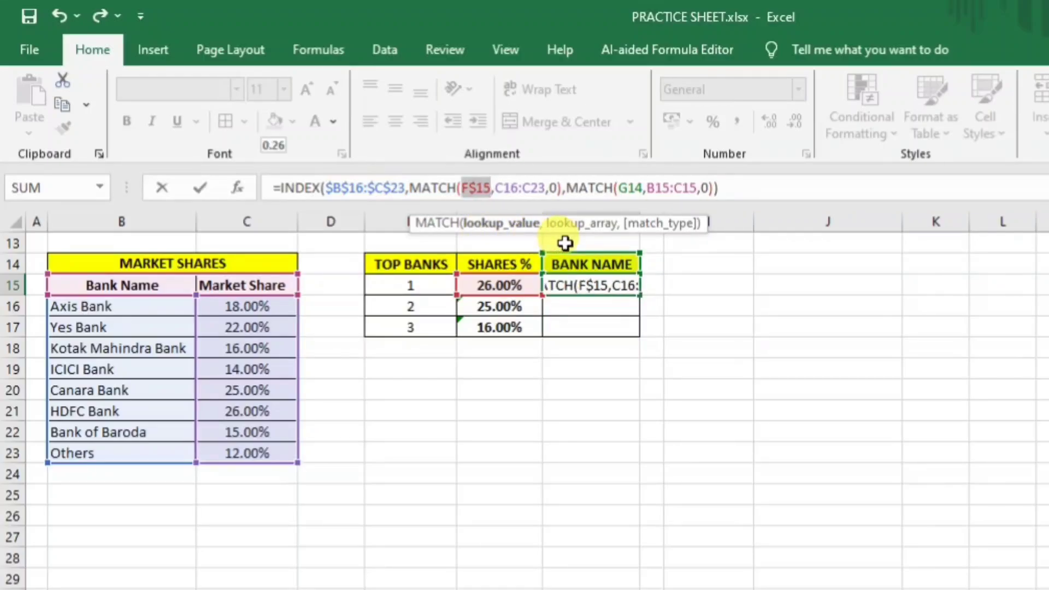
key("F4")
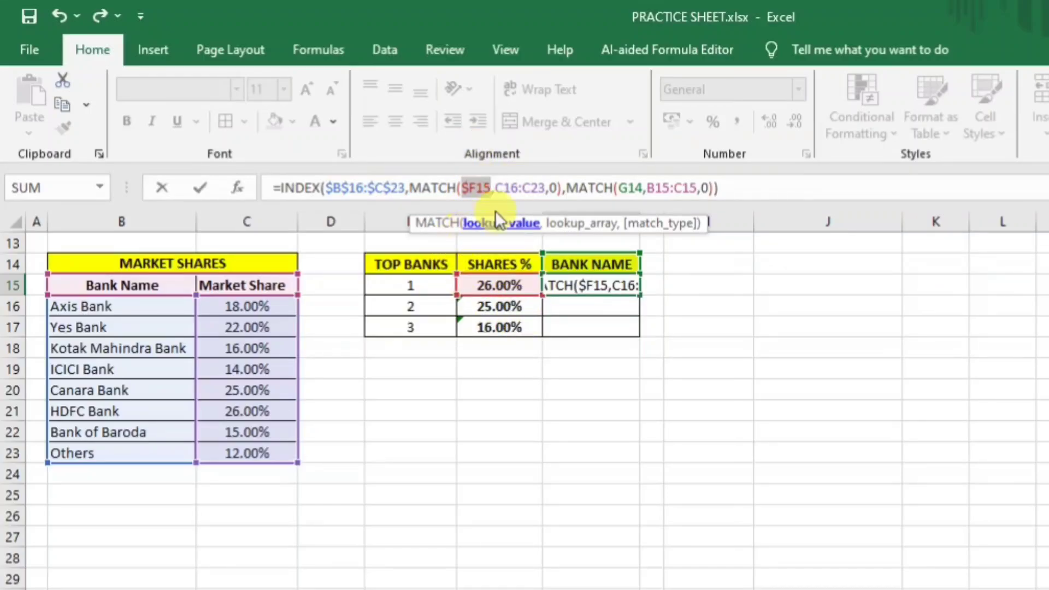
Lock C16:C23 and B15:C15 as absolute and G14 as G$14, then commit the formula.
left_click_drag(499, 188, 546, 189)
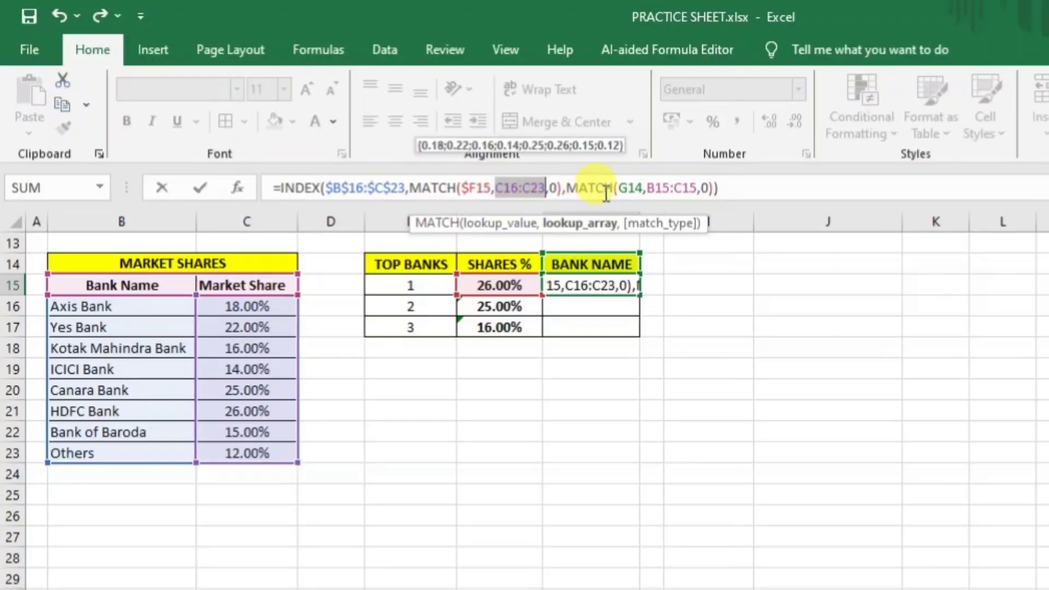
key("F4")
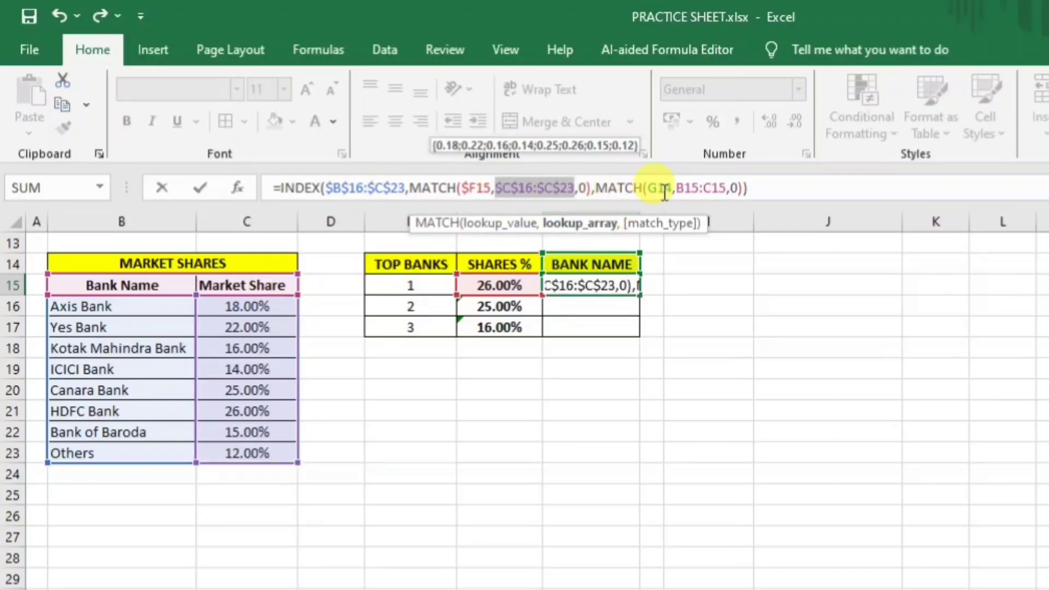
left_click(667, 188)
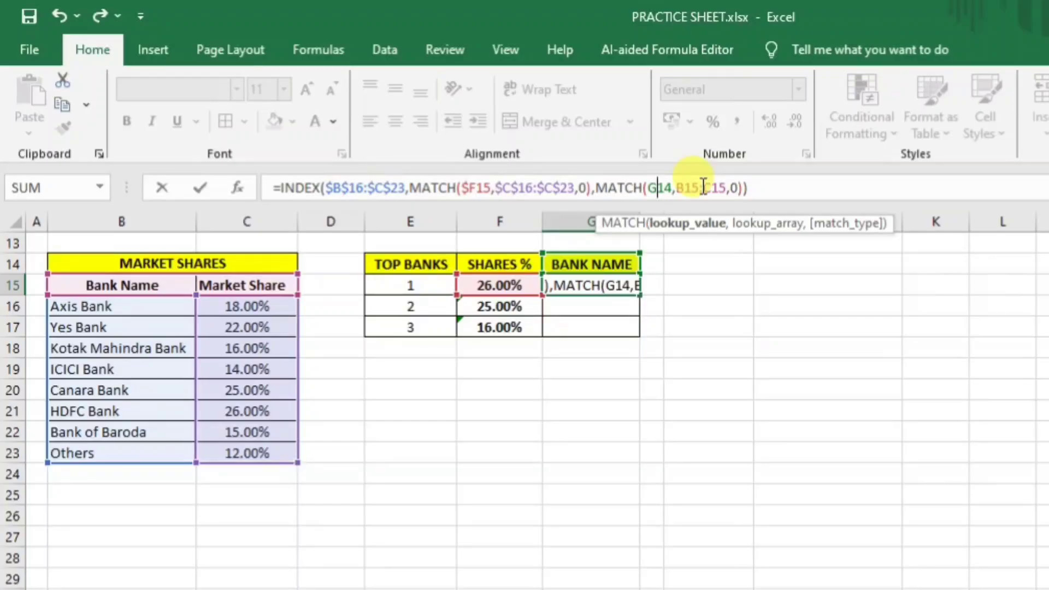
key("F4")
key("F4")
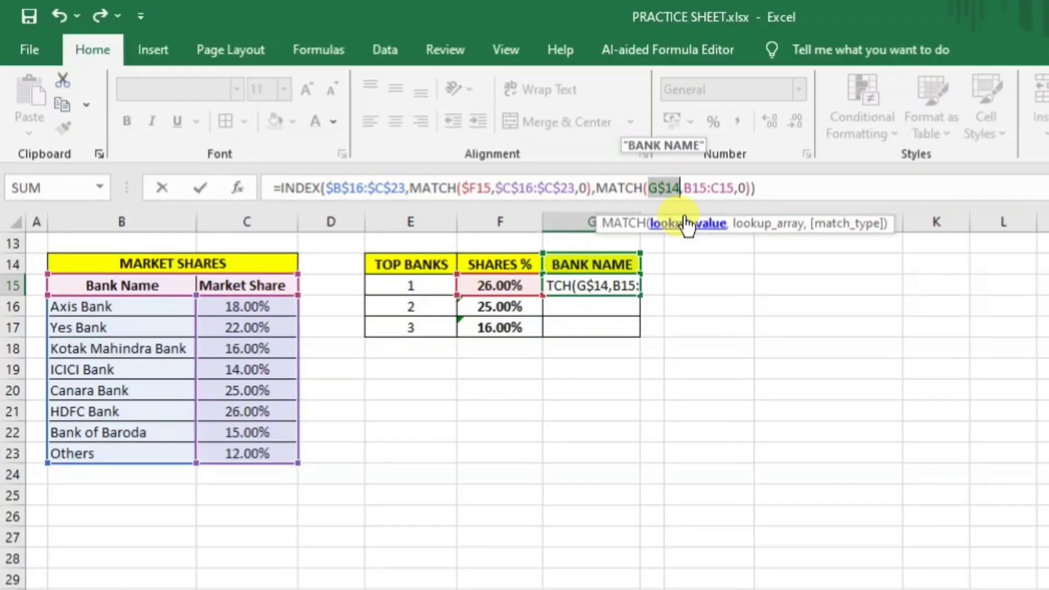
left_click_drag(683, 189, 734, 193)
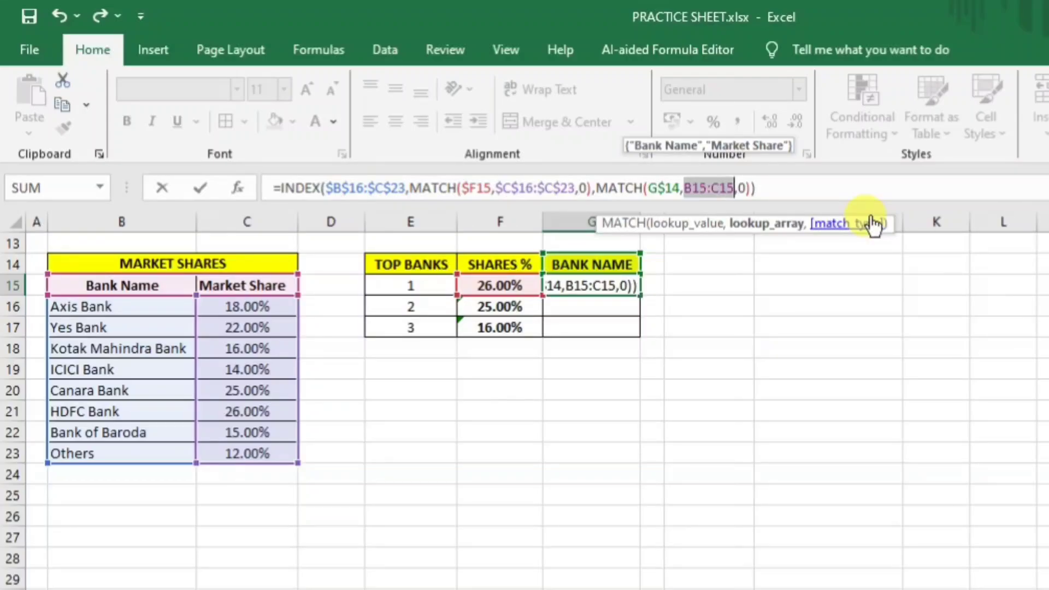
key("F4")
key("Return")
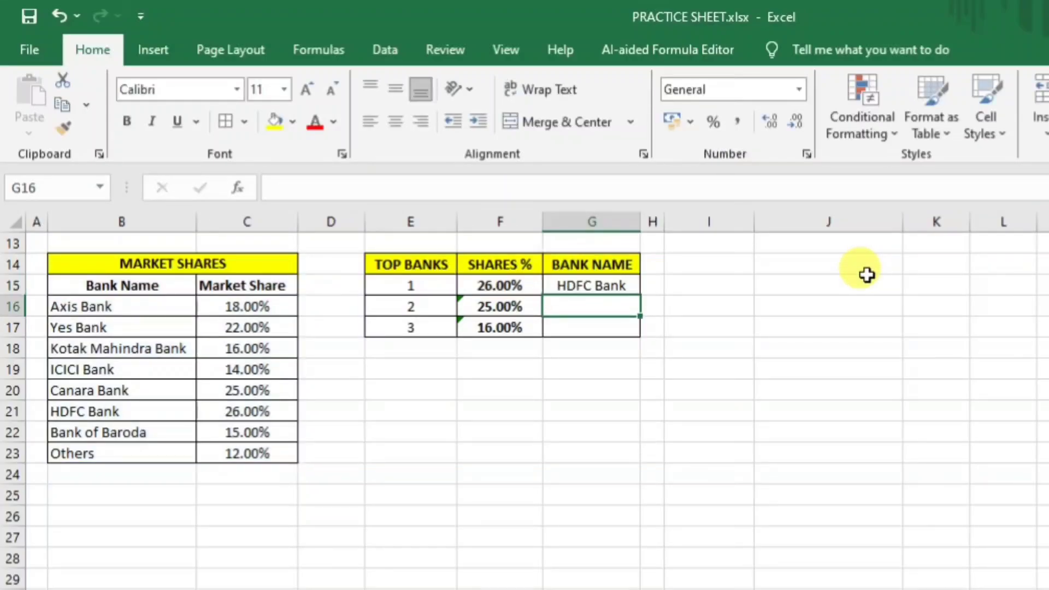
left_click(622, 283)
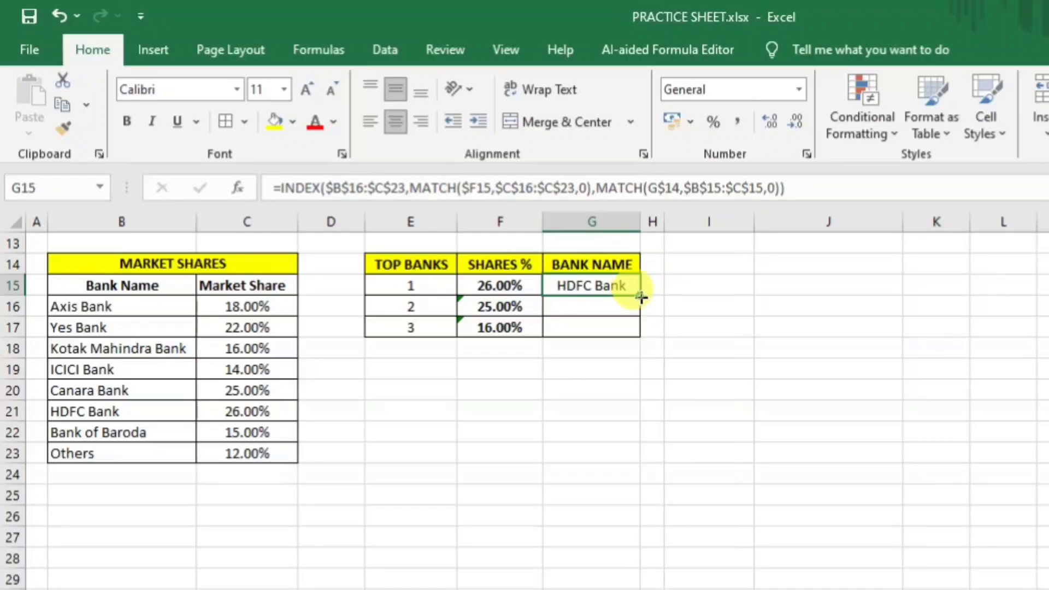
Fill the bank-name lookup down to G17 and widen column G.
left_click_drag(641, 296, 648, 334)
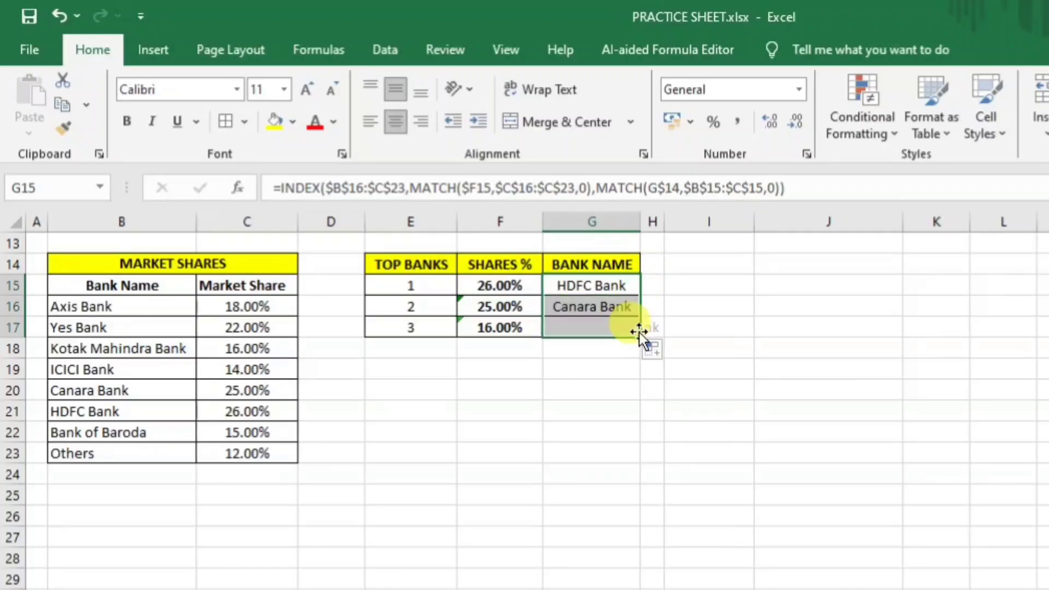
left_click(633, 416)
left_click_drag(640, 221, 717, 262)
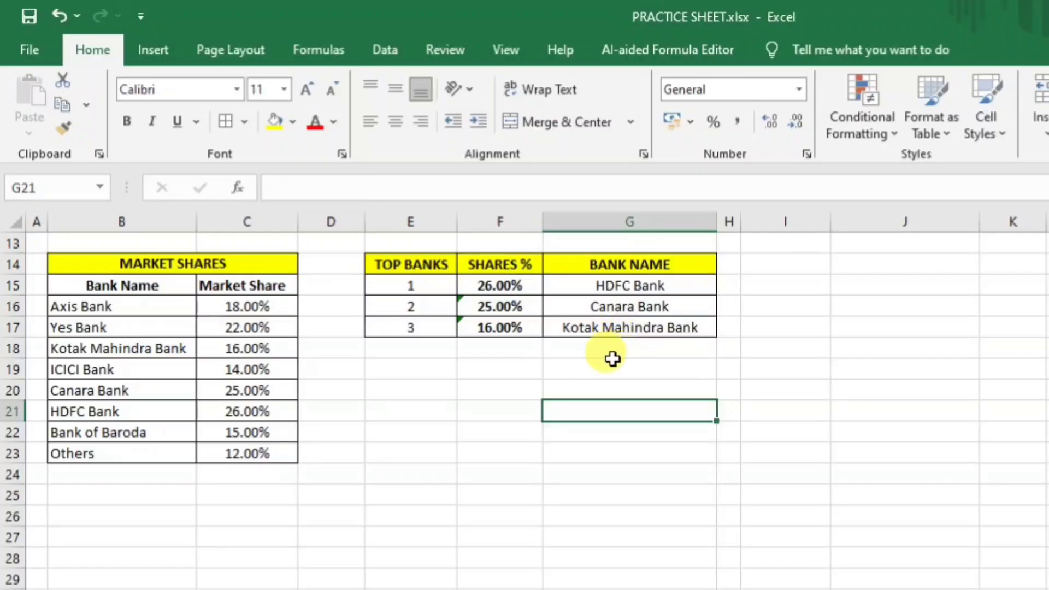
Change ICICI Bank's market share in C19 to 20%.
left_click(497, 328)
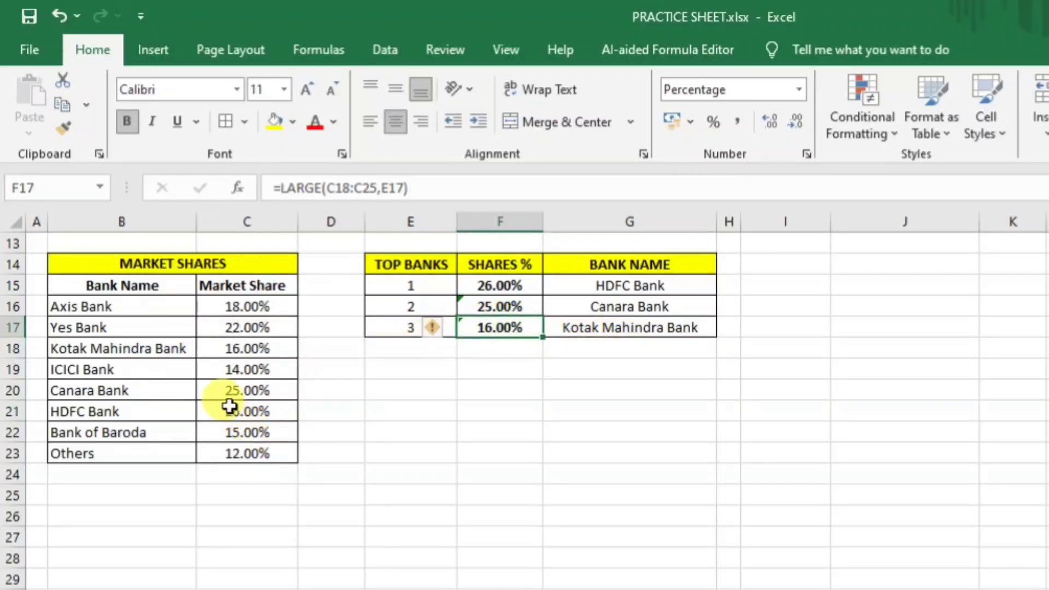
left_click(243, 347)
left_click(130, 348)
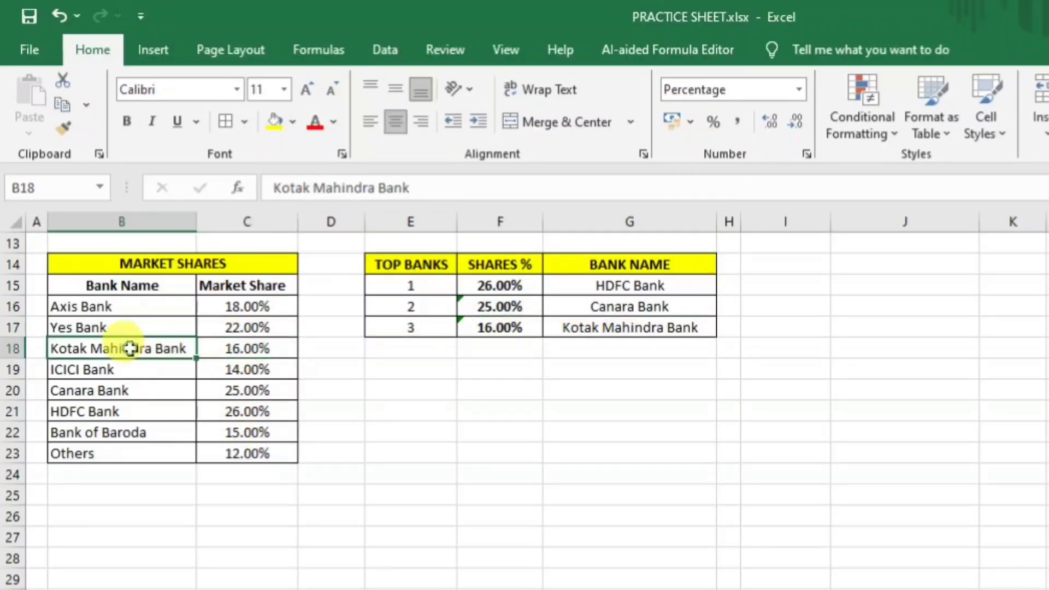
left_click(501, 390)
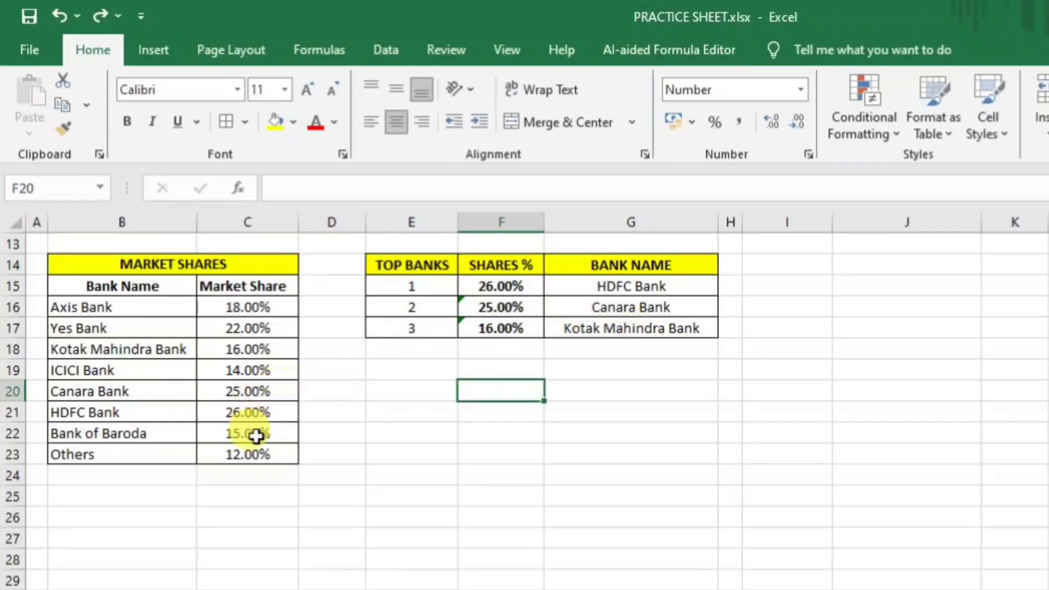
left_click(254, 370)
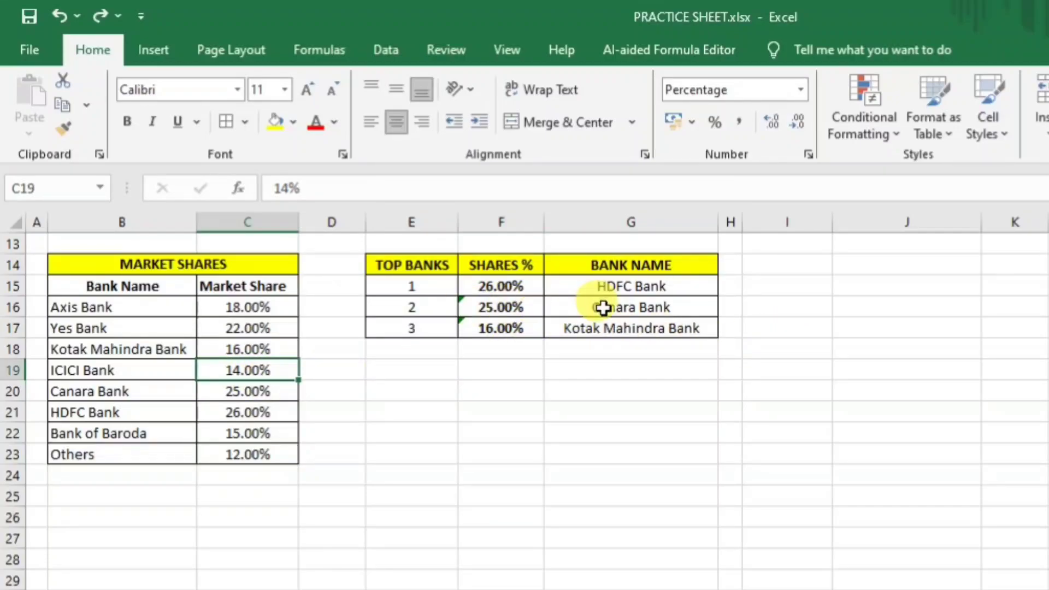
type("20")
key("Return")
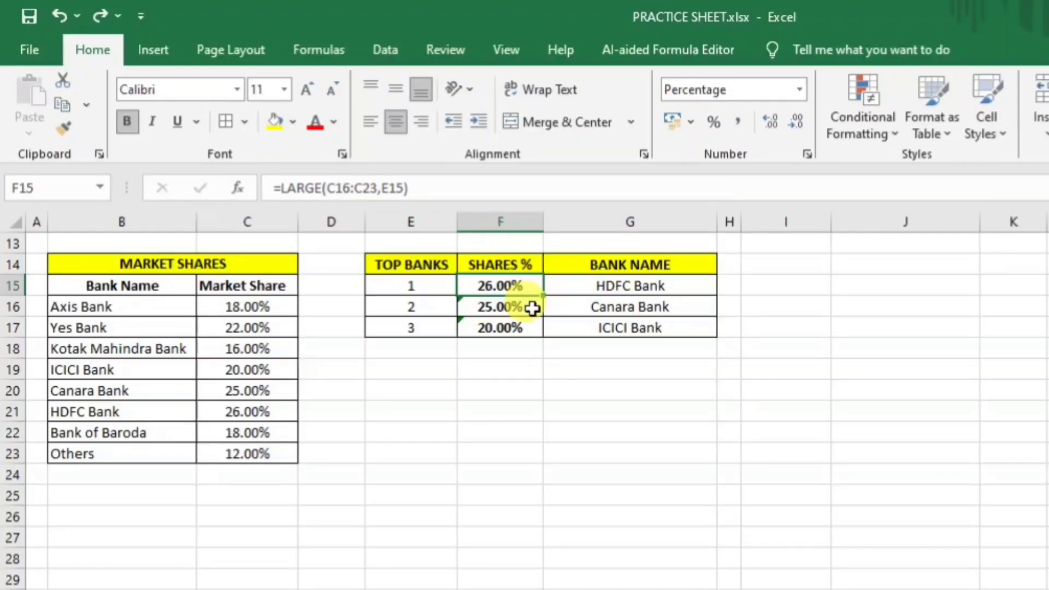
Change F15 to =LARGE($C$16:$C$23,E15) and fill it down to F17.
left_click(453, 181)
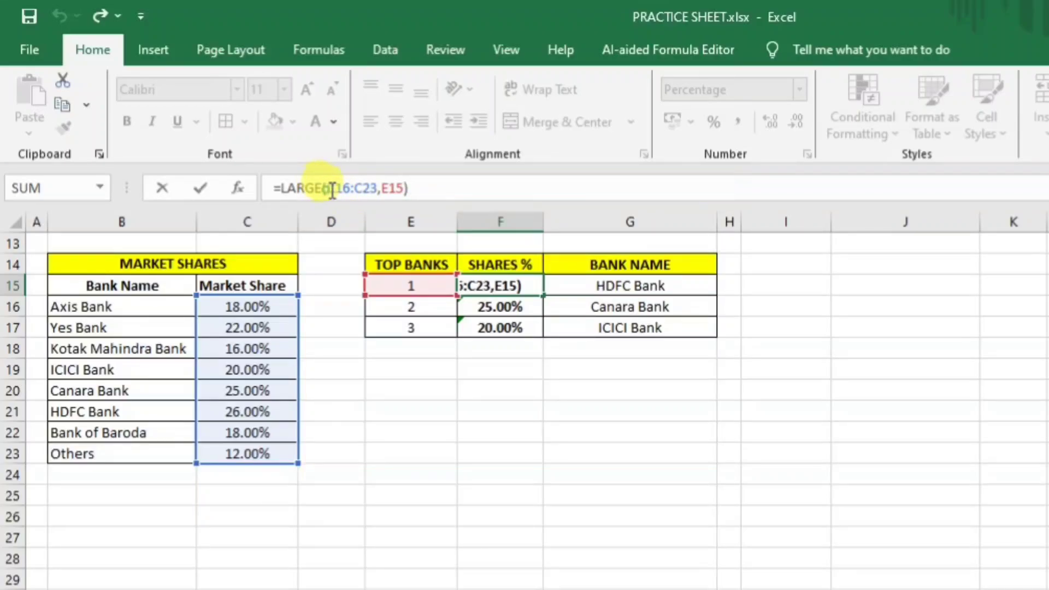
left_click_drag(328, 189, 378, 189)
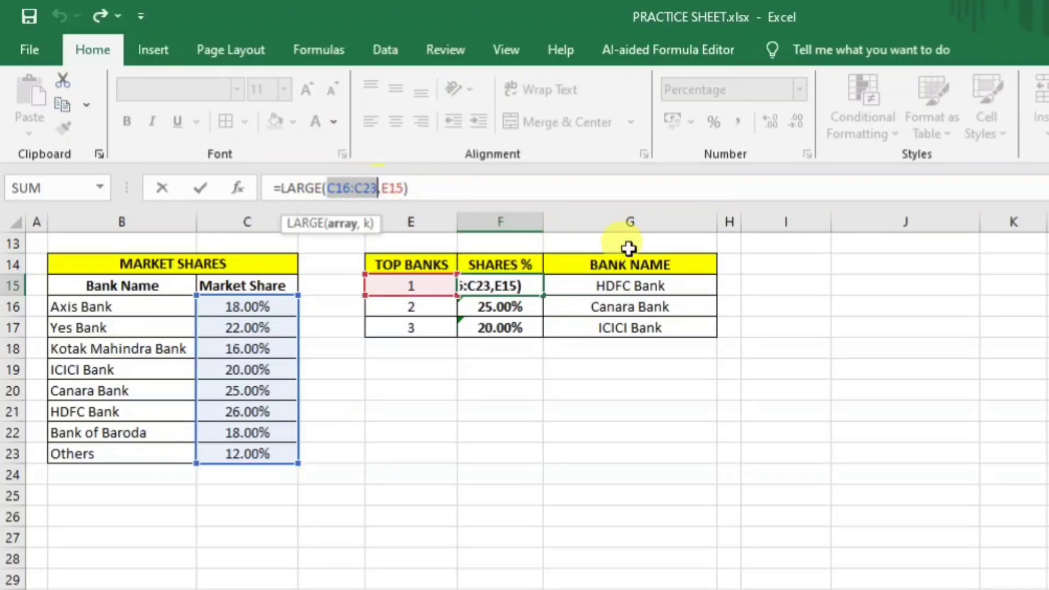
key("F4")
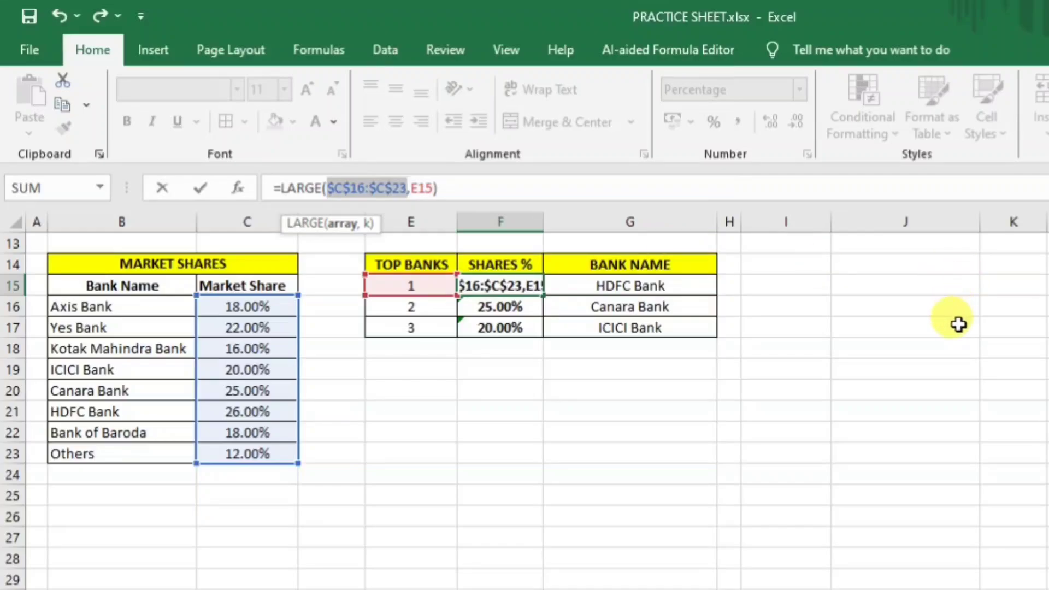
key("Return")
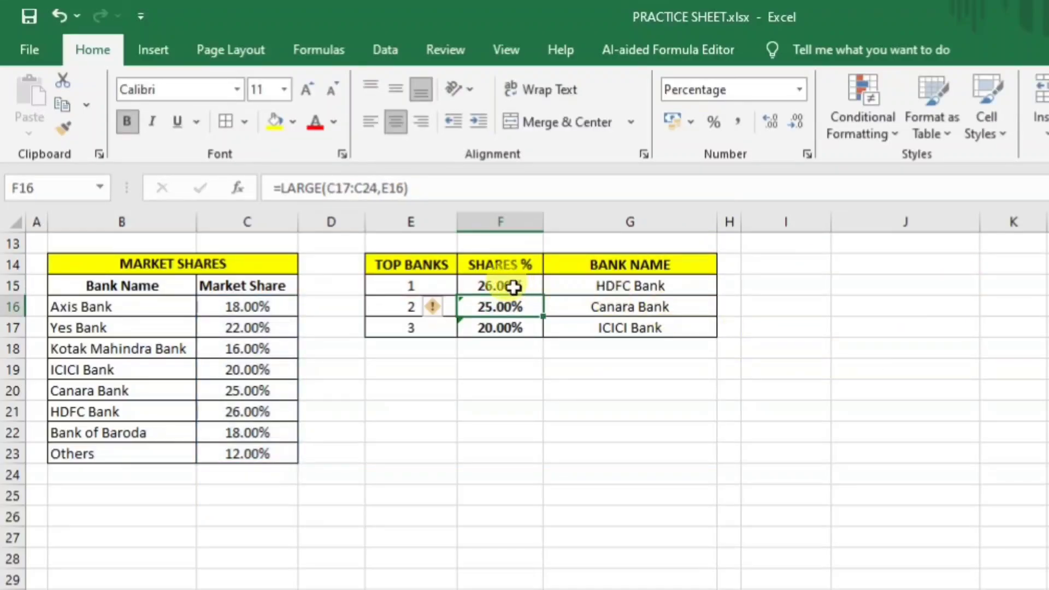
left_click(514, 286)
left_click_drag(540, 295, 544, 332)
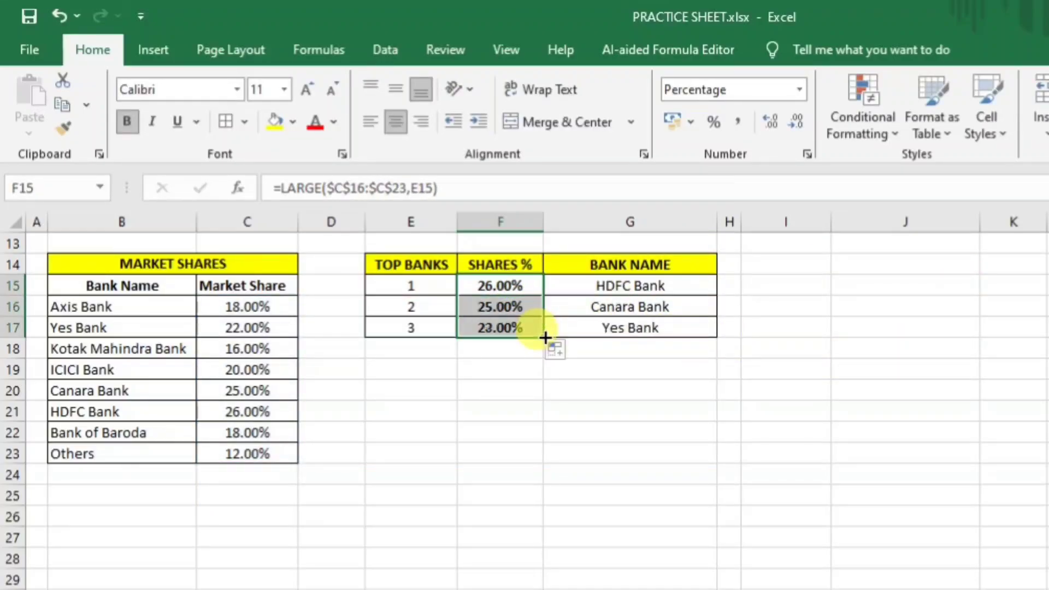
Try joining O4, P4 and Q4 with =O4+P4+Q4 in R4, then clear the #VALUE! error.
left_click(1025, 531)
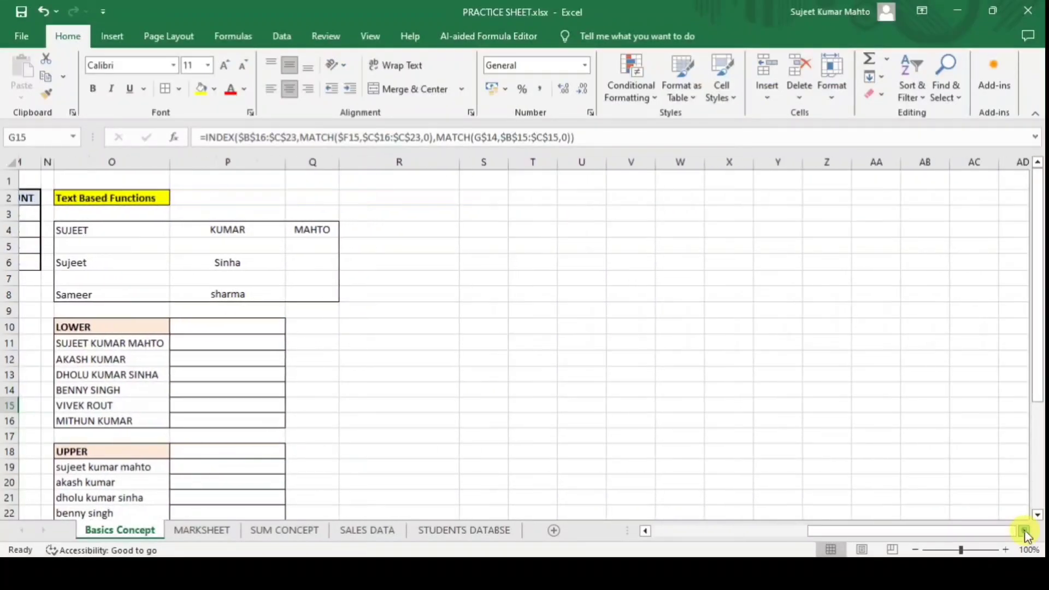
left_click(1025, 533)
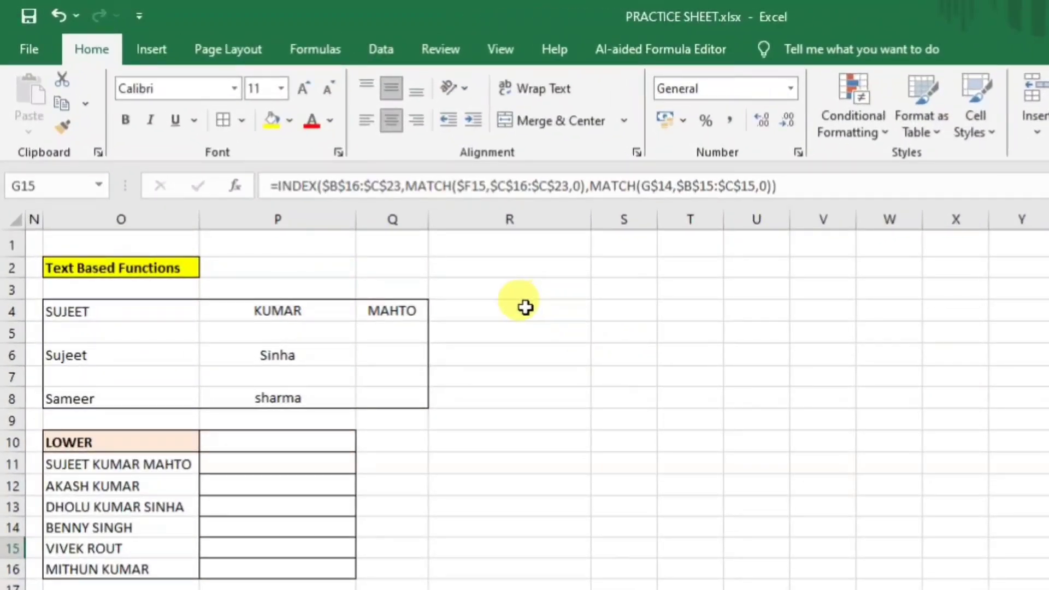
left_click(506, 299)
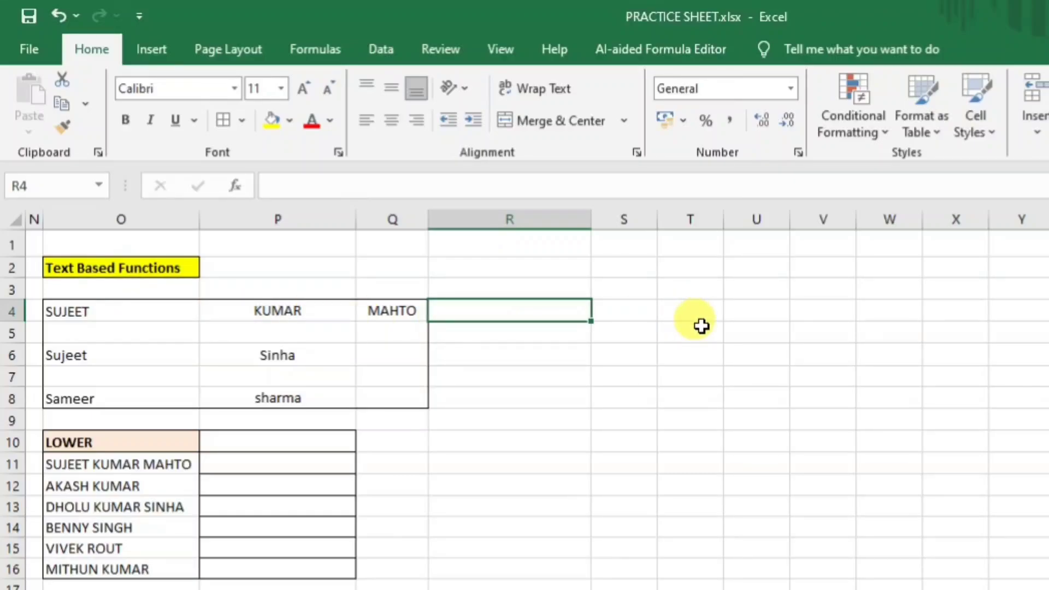
type("=")
left_click(174, 319)
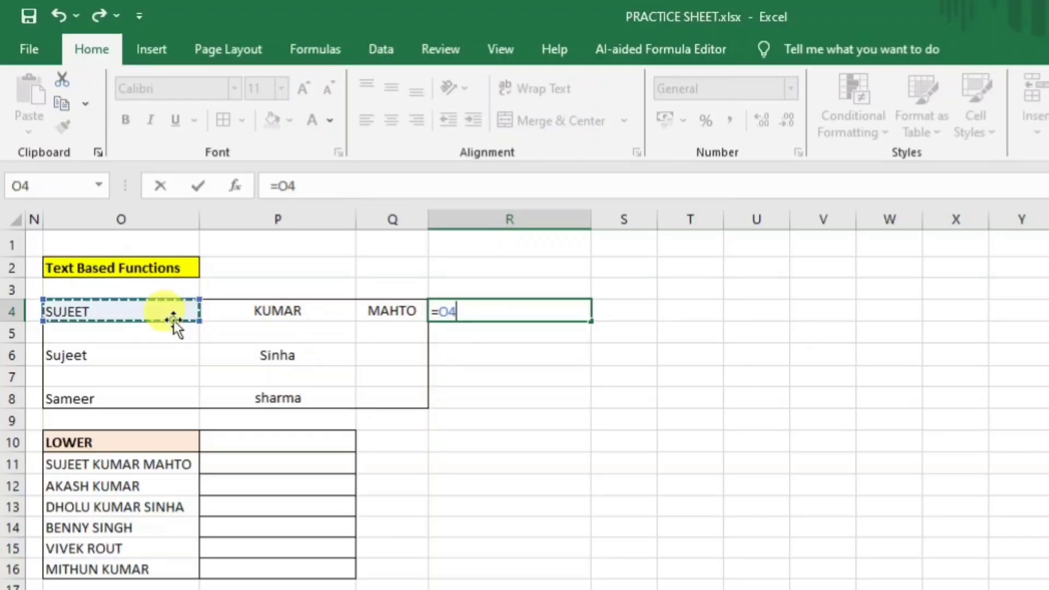
type("+")
left_click(259, 311)
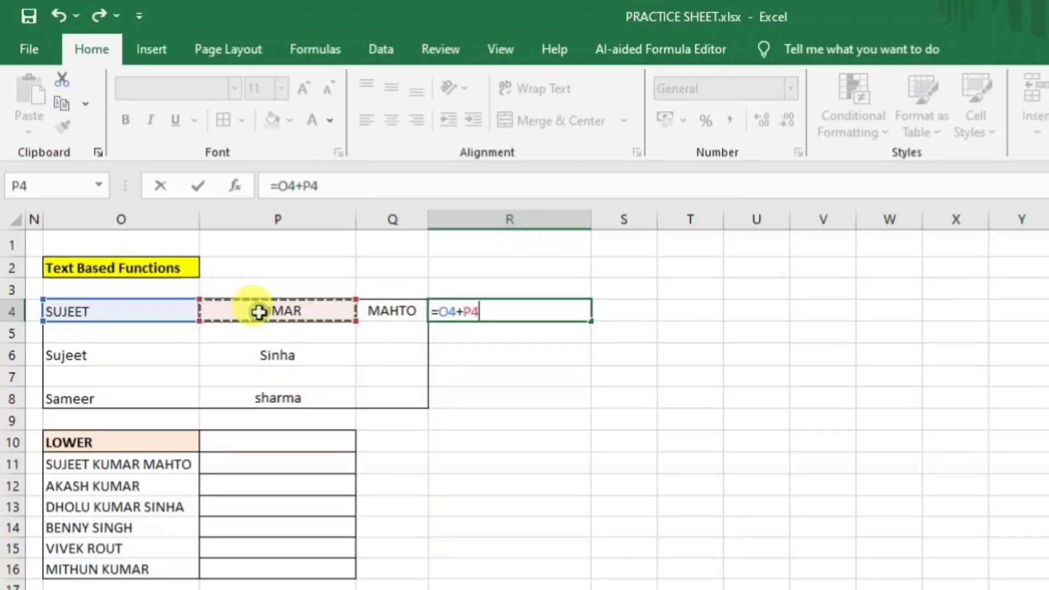
type("+")
left_click(403, 309)
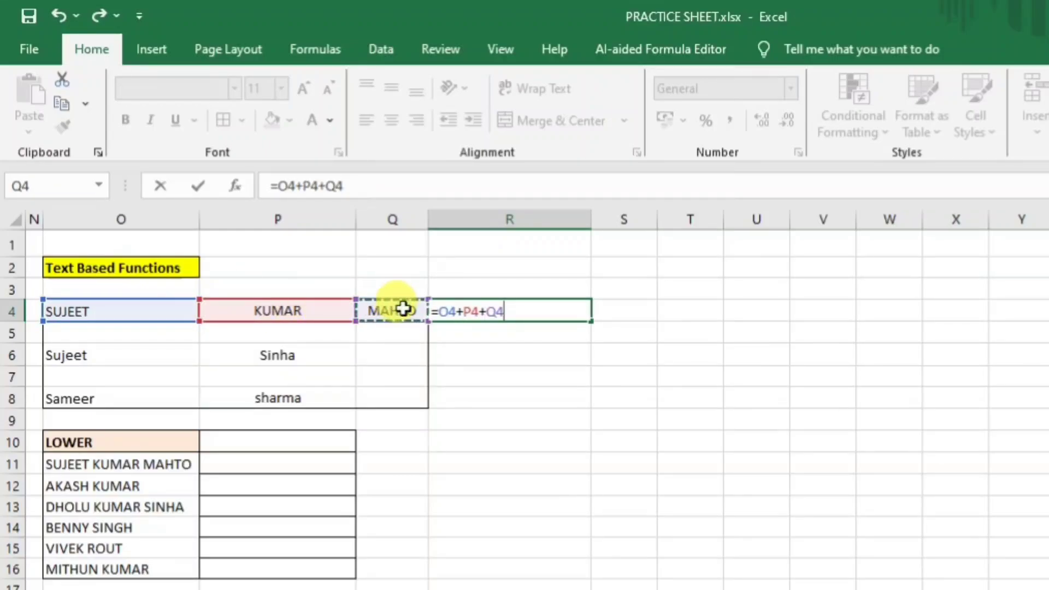
key("Return")
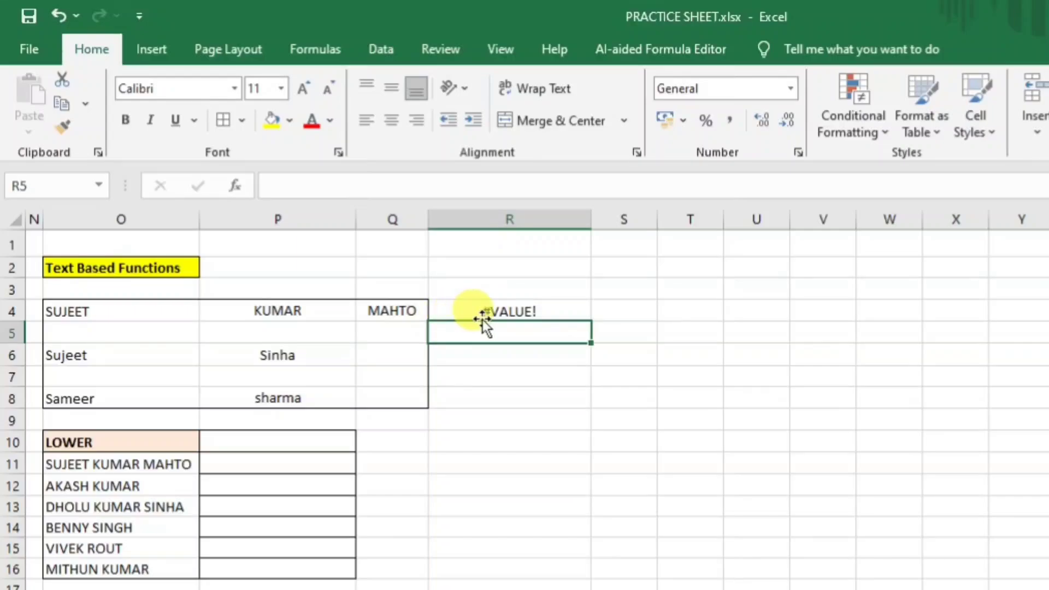
left_click(492, 314)
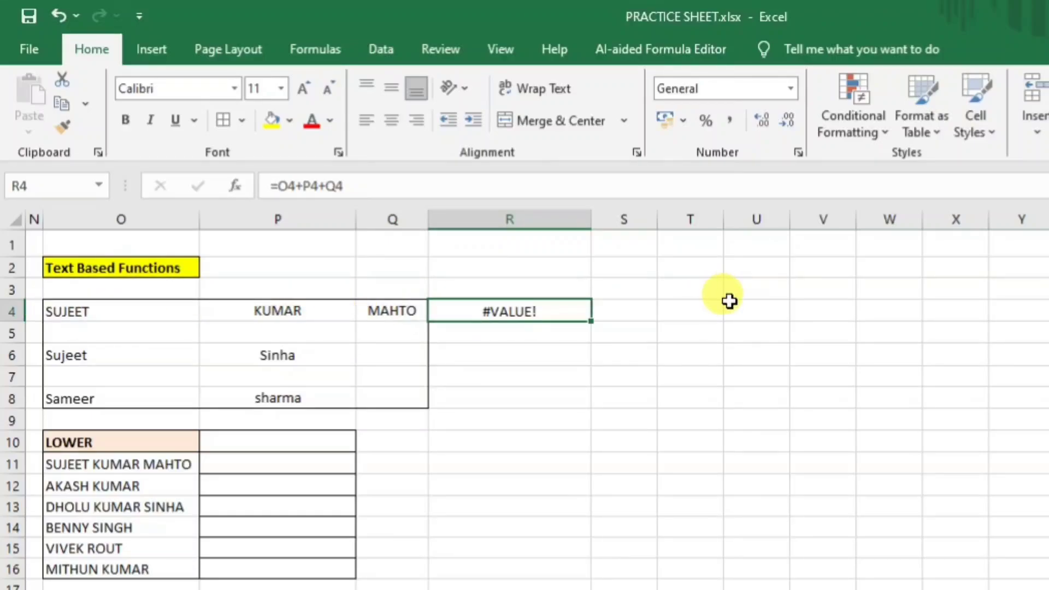
key("Delete")
Enter =CONCATENATE(O4,P4,Q4) in R4.
type("=con")
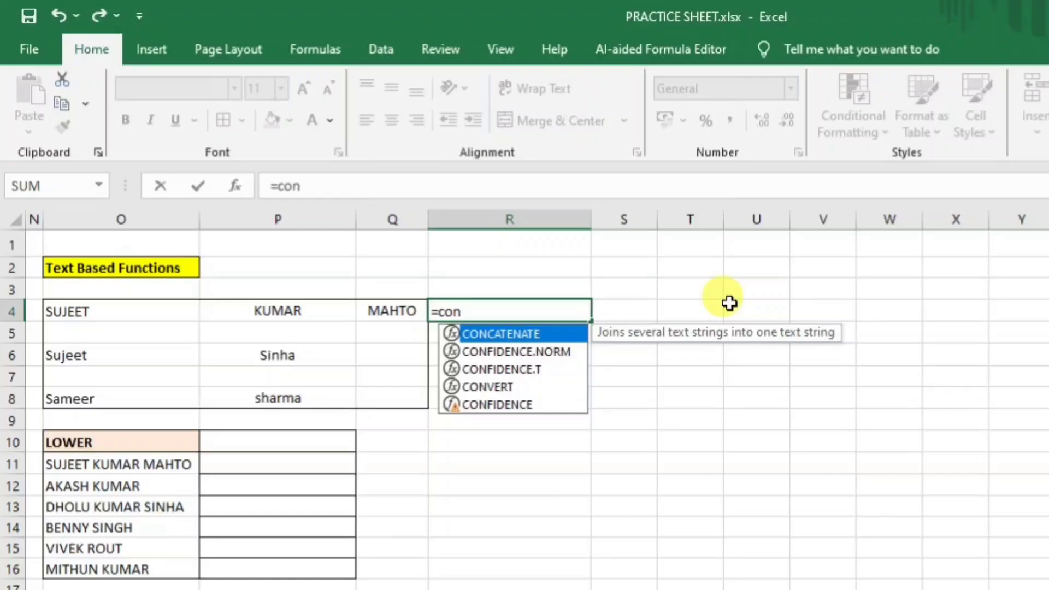
key("Tab")
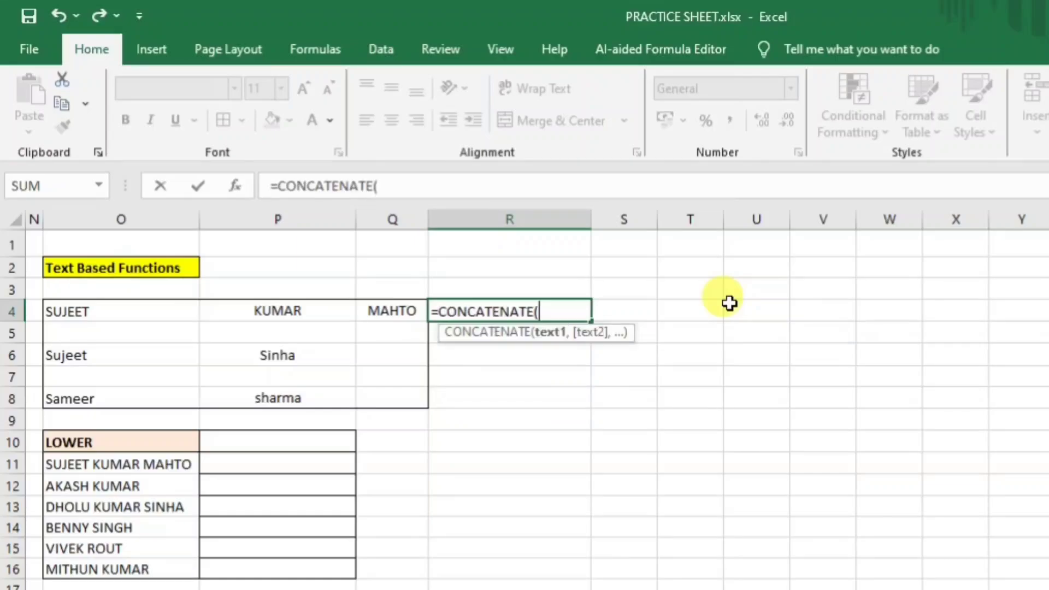
left_click(116, 312)
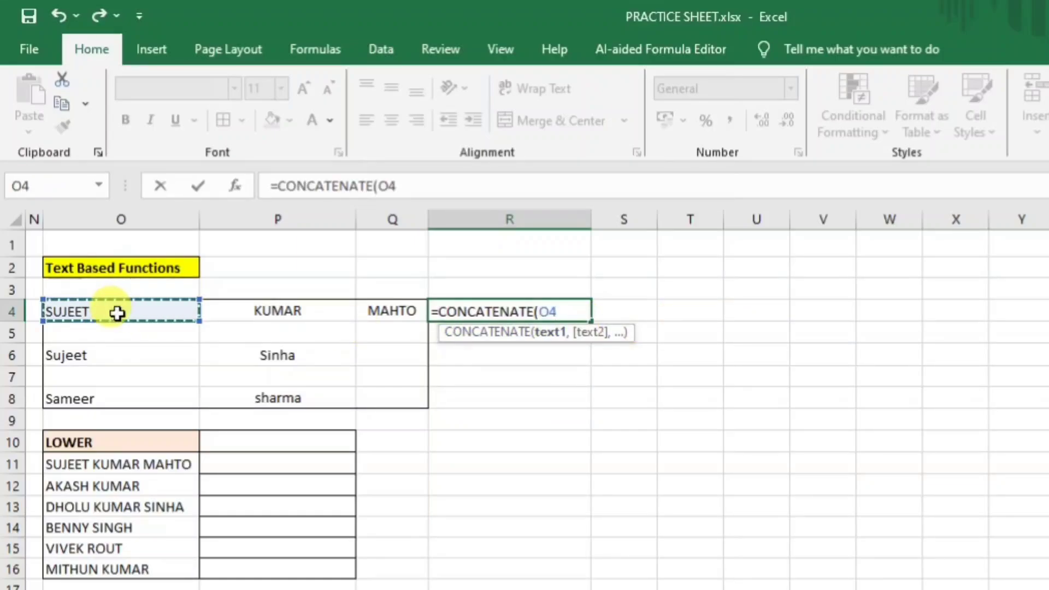
type(",")
left_click(273, 314)
type(",")
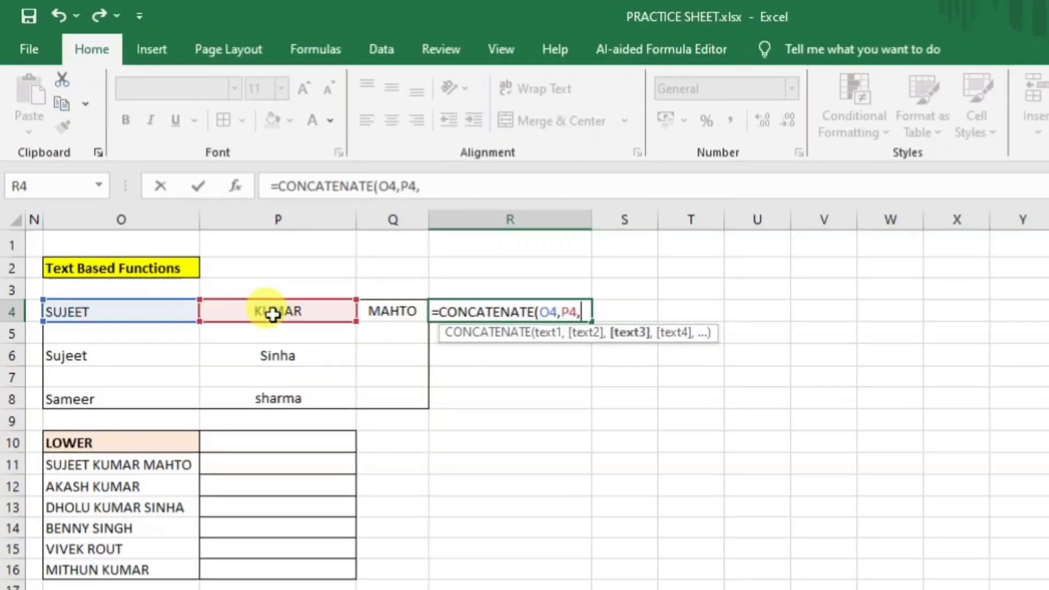
left_click(414, 311)
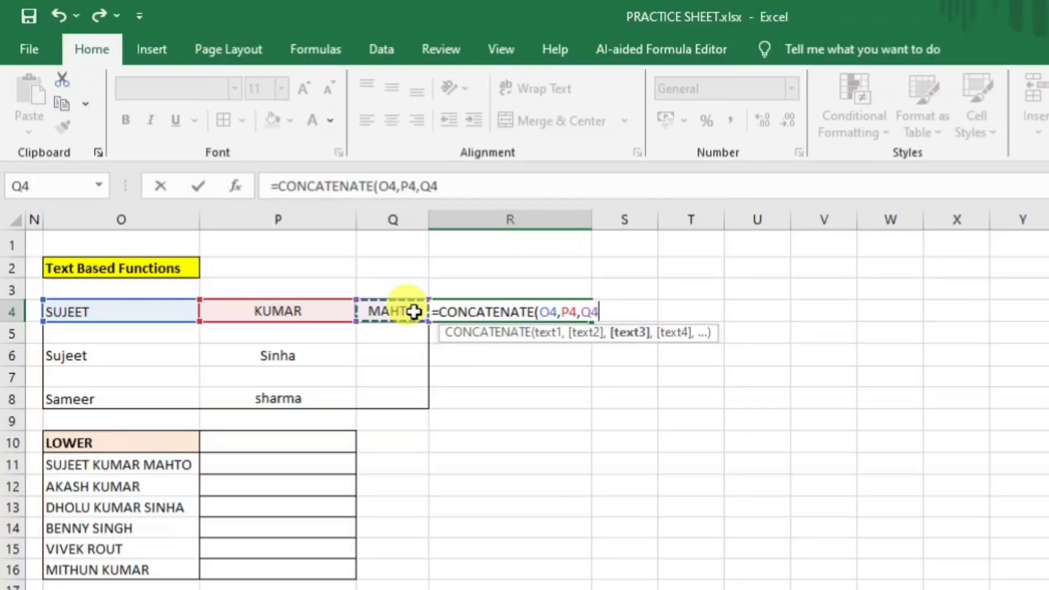
type(")")
key("Return")
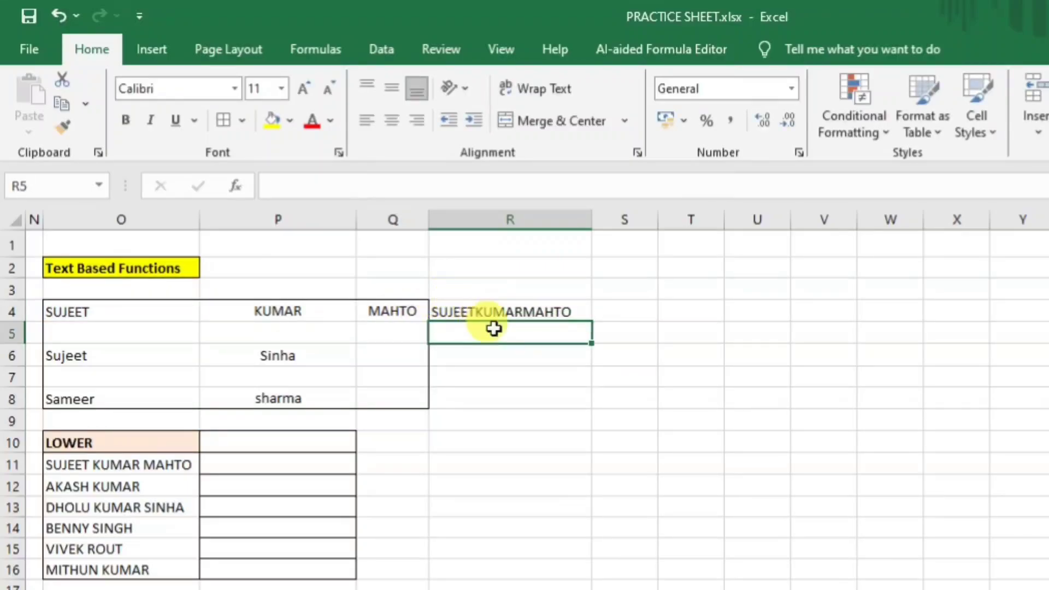
left_click(475, 307)
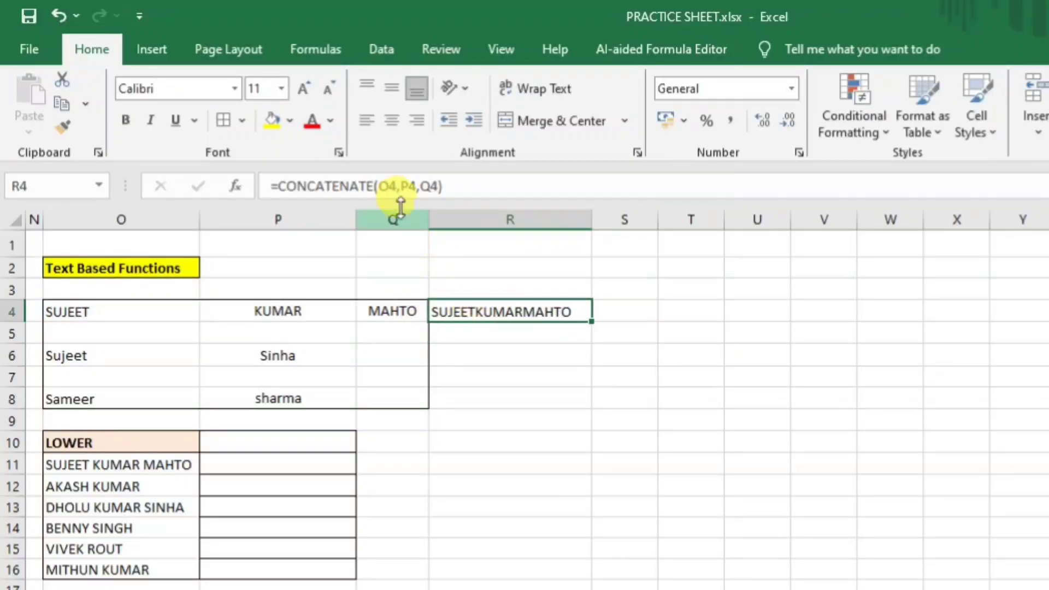
Add space separators to make =CONCATENATE(O4," ",P4," ",Q4), then clear R4.
left_click(394, 185)
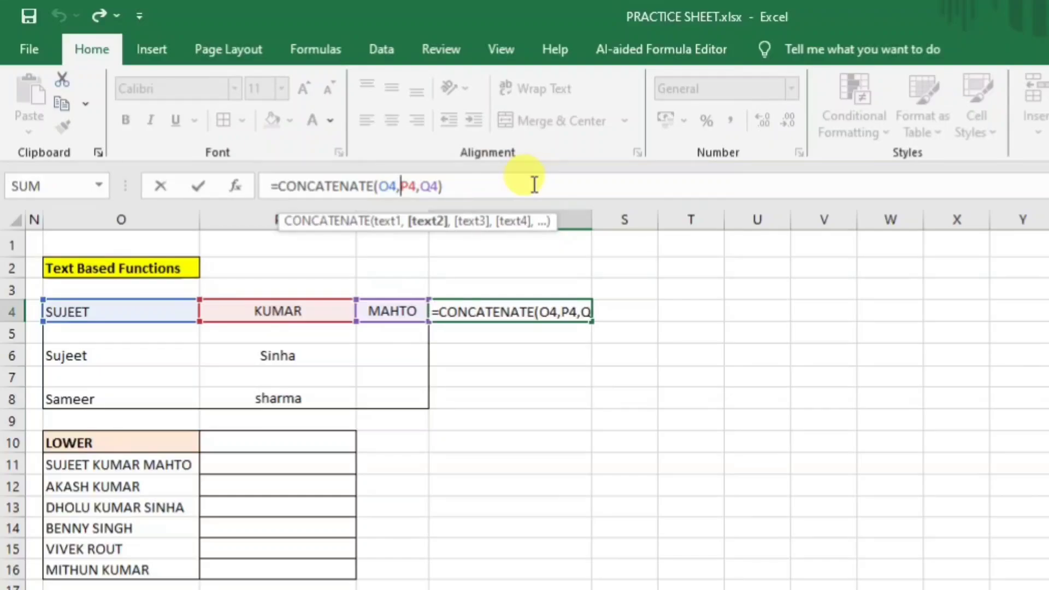
type("\"\"")
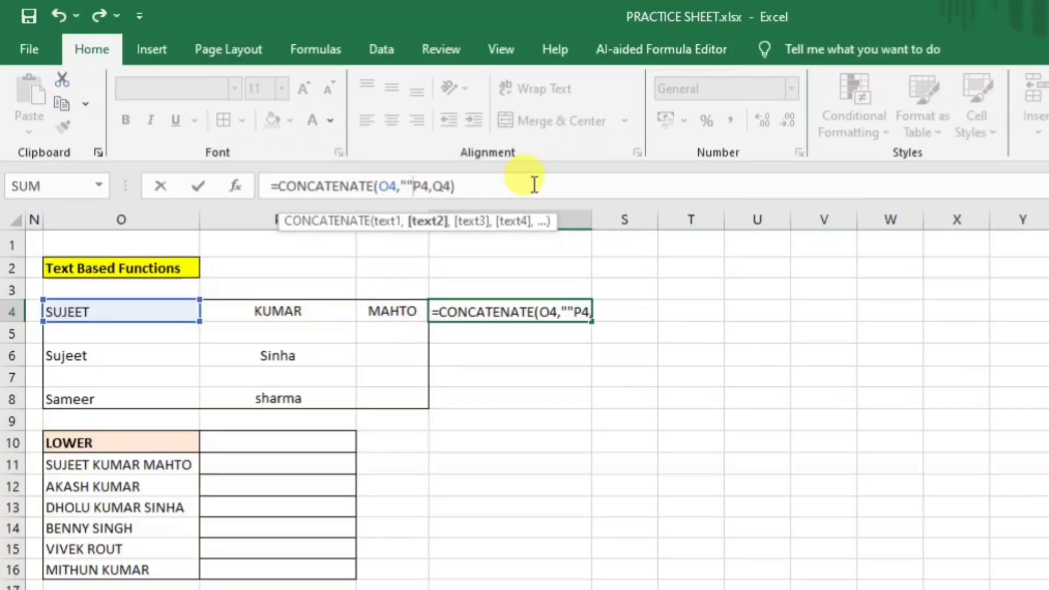
key("BackSpace")
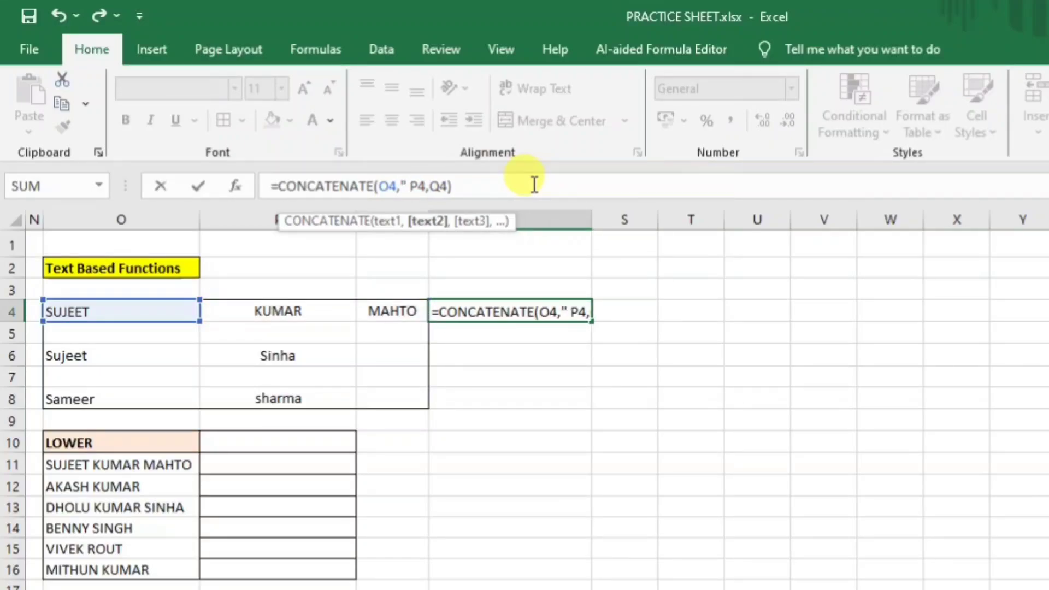
type("\"\"")
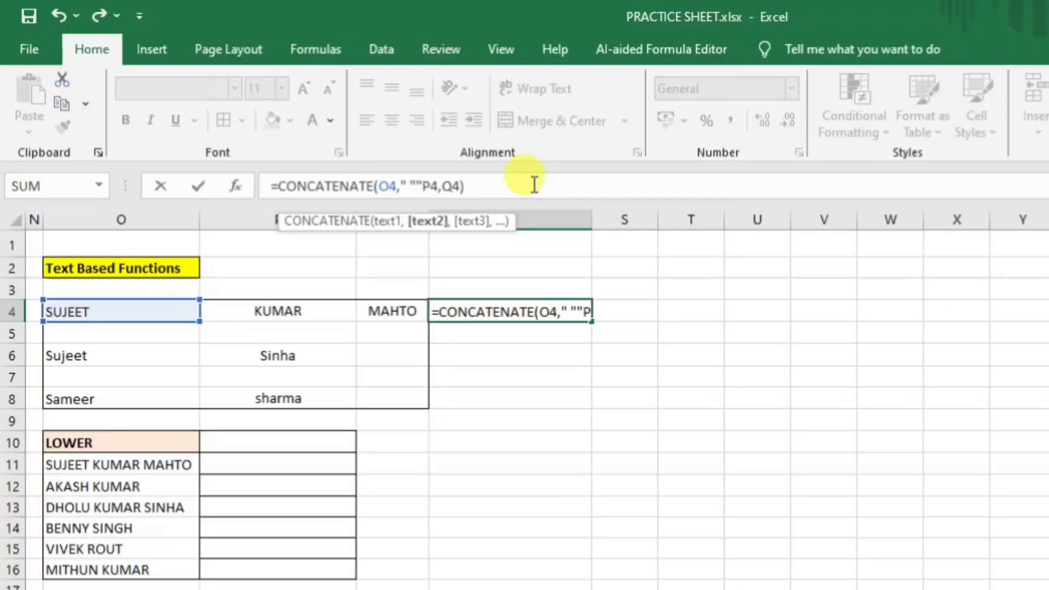
key("BackSpace")
type(",")
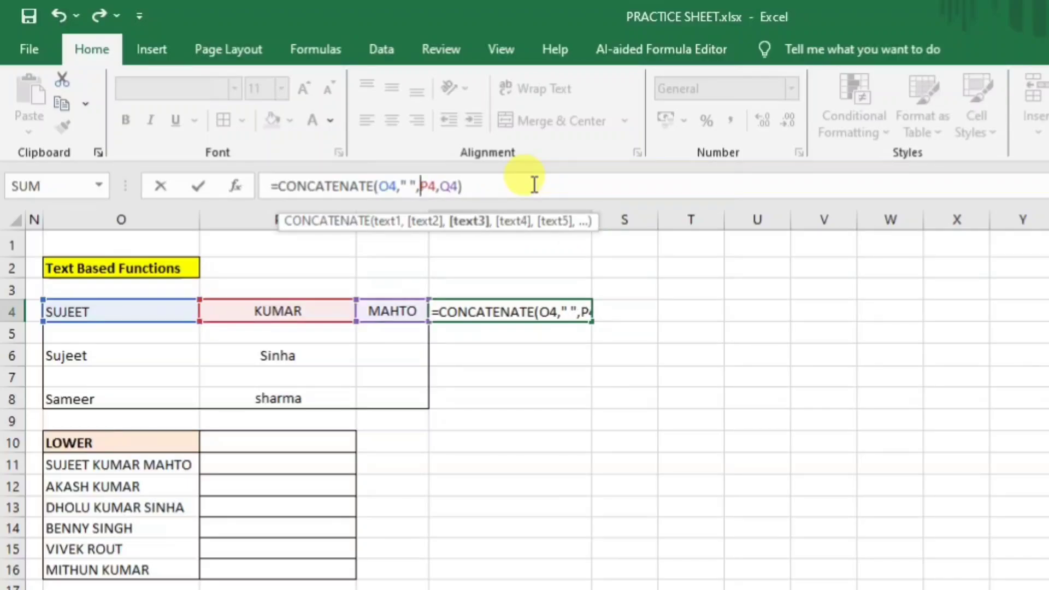
left_click(441, 188)
type("\"\"")
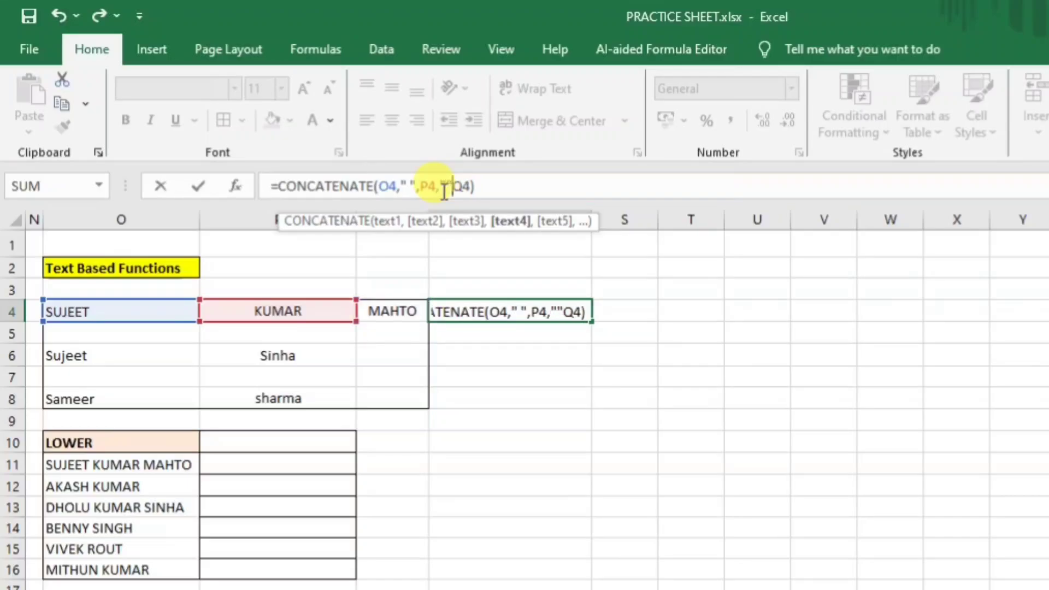
key("BackSpace")
type("\"")
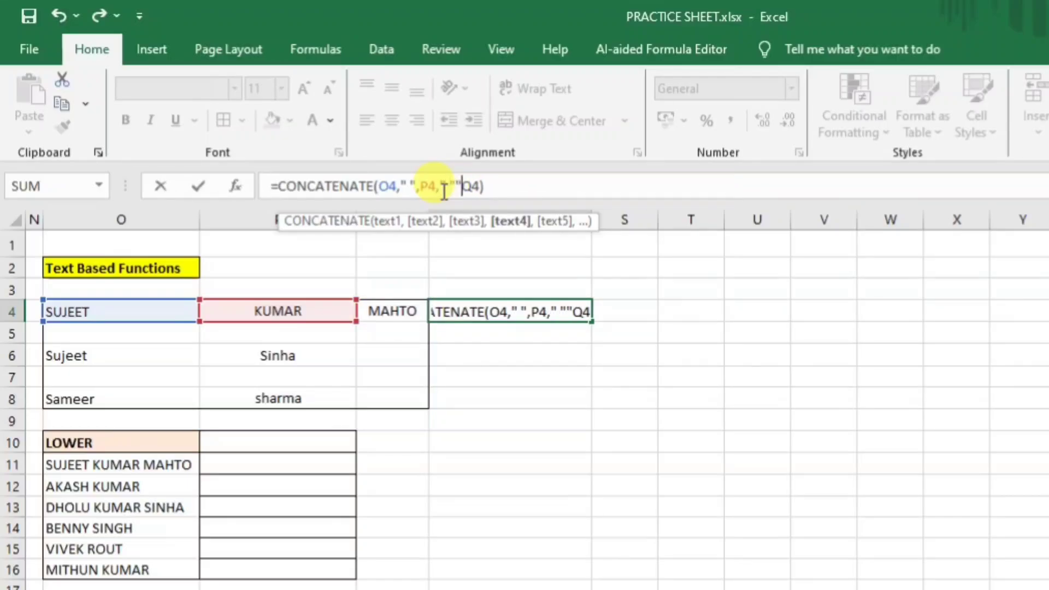
type(",")
key("Return")
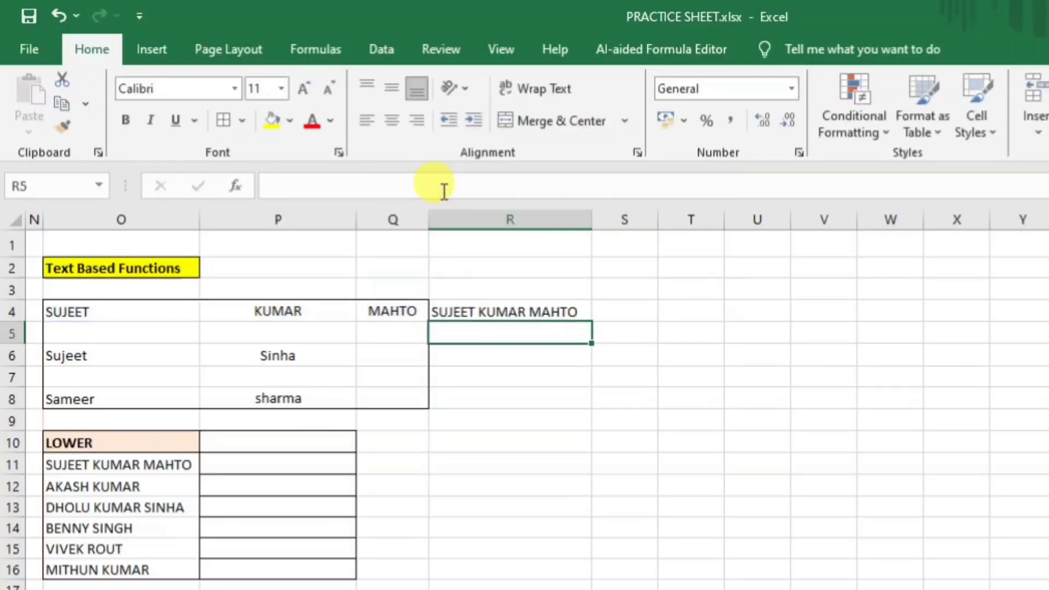
left_click(495, 316)
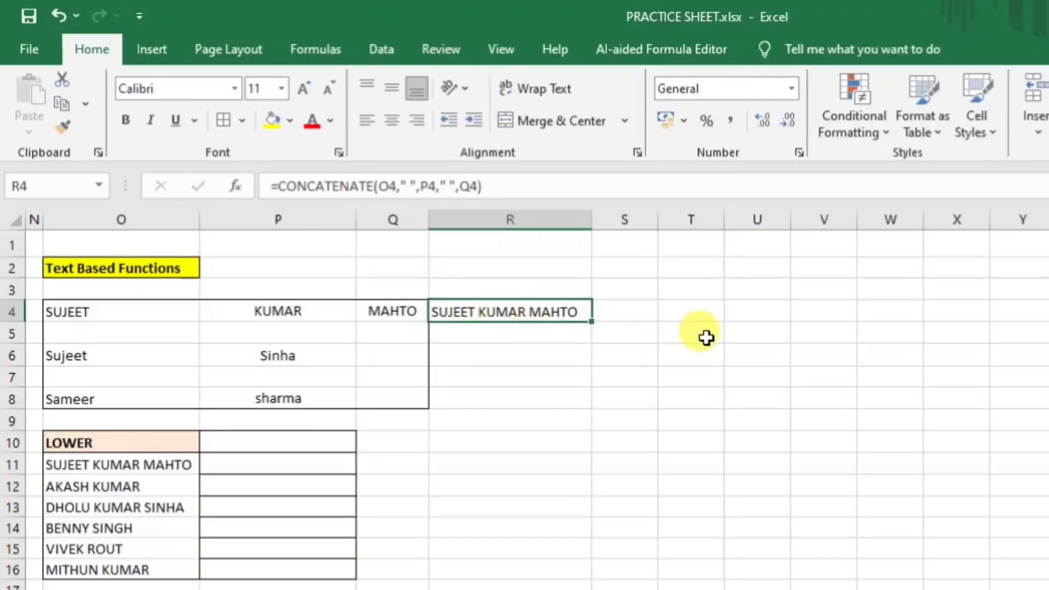
key("Delete")
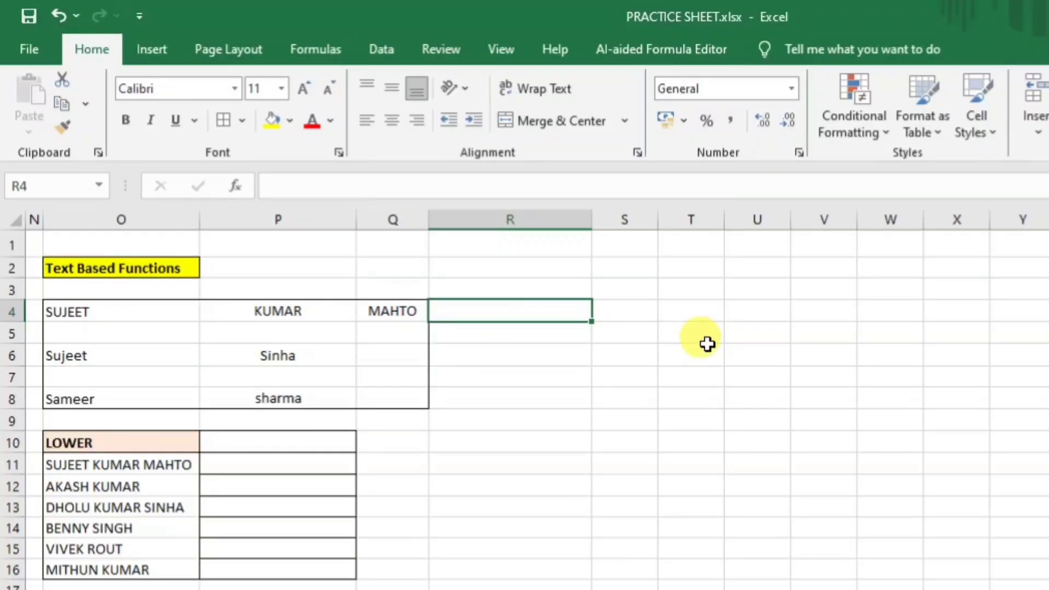
Start an ampersand formula in R4 joining O4, a space and P4.
left_click(147, 322)
left_click(545, 314)
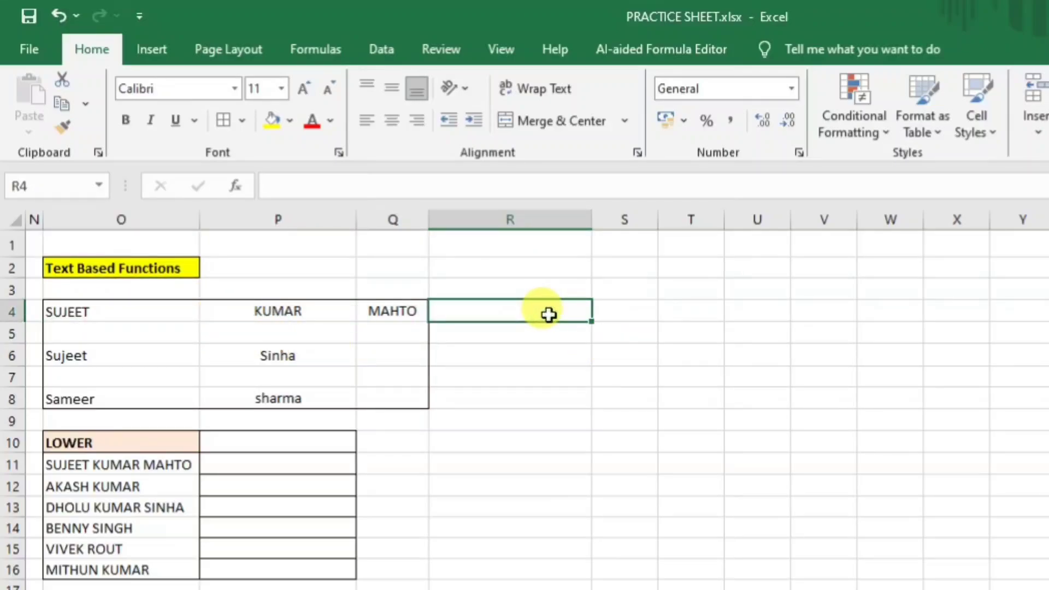
type("=")
left_click(105, 312)
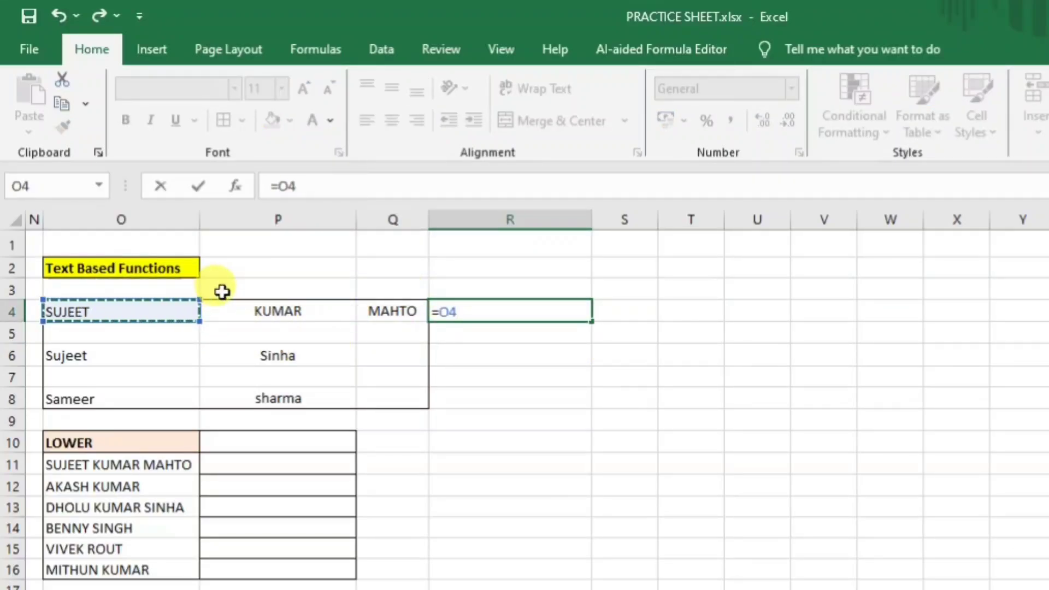
type("&")
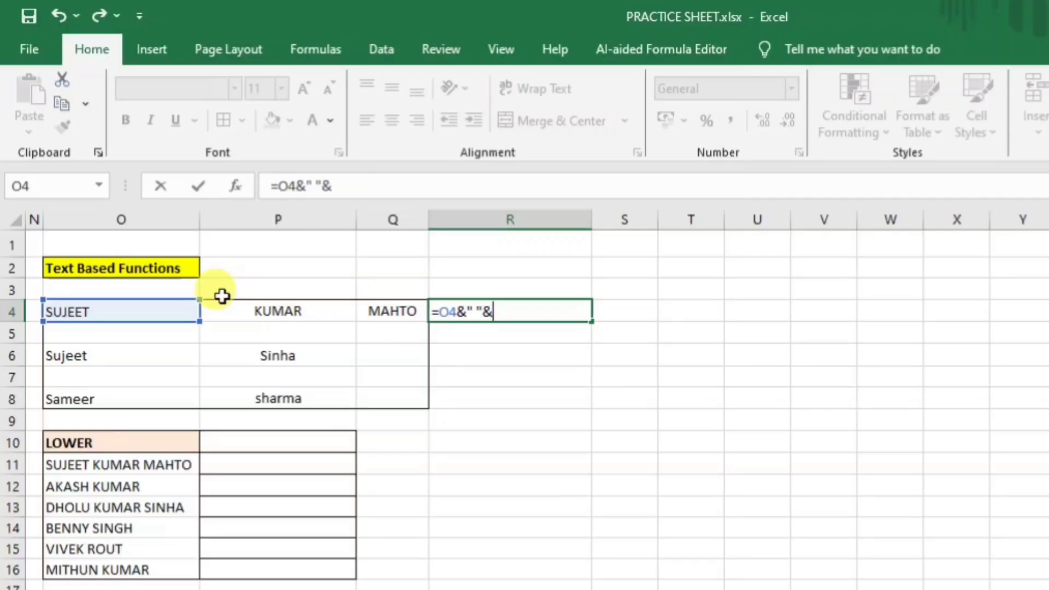
type("\" \"&")
left_click(259, 309)
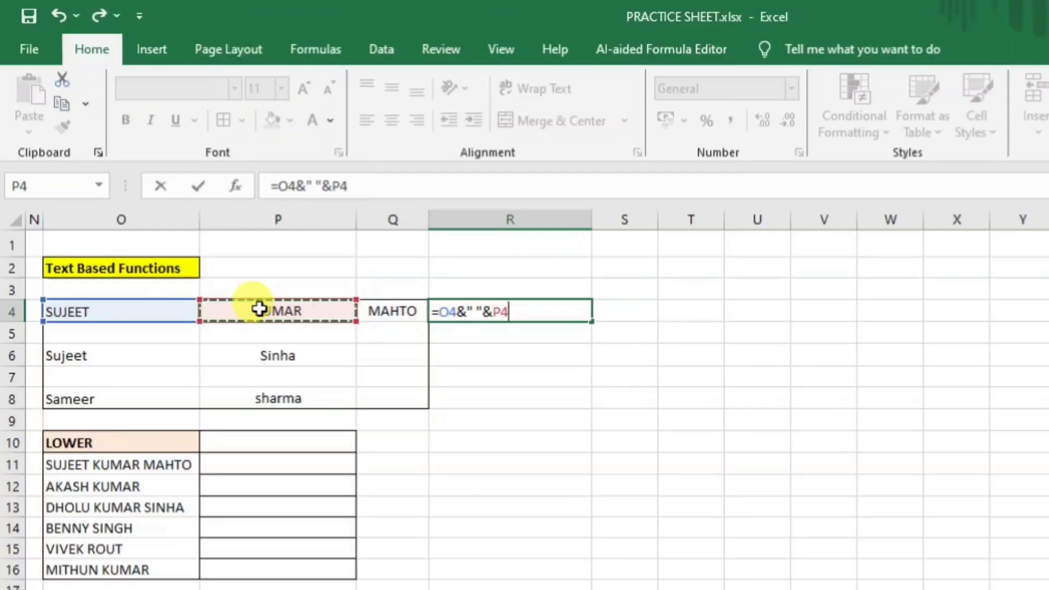
type("&")
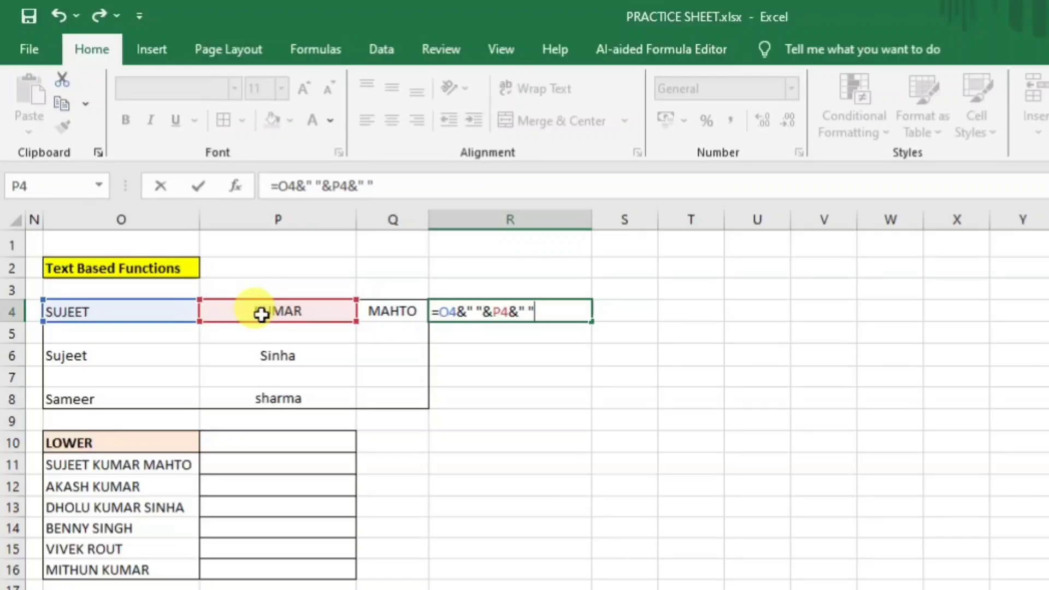
left_click(407, 312)
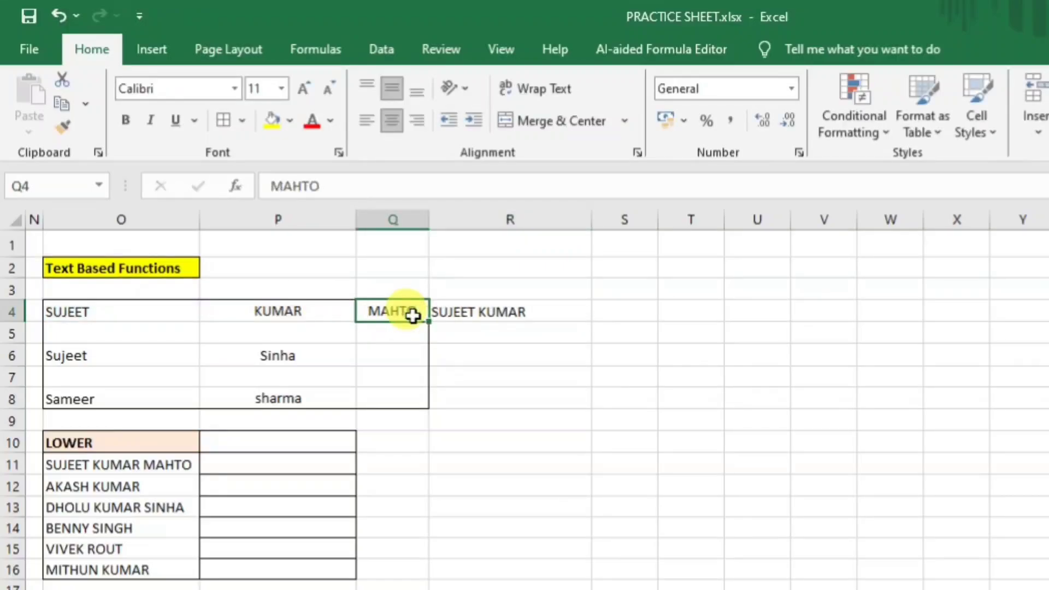
left_click(532, 315)
left_click(393, 186)
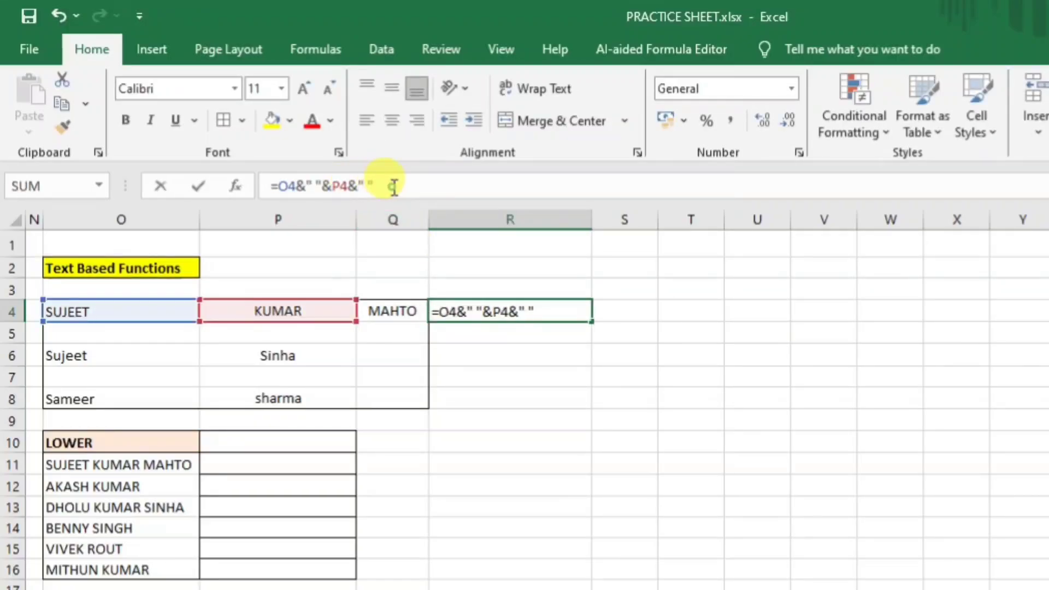
type("&\" \"&")
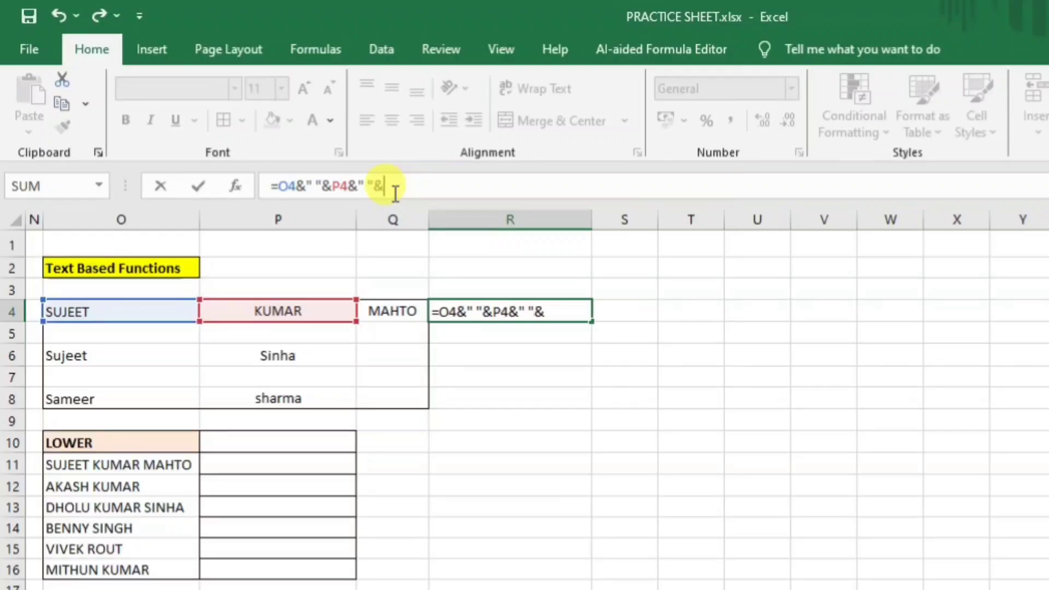
left_click(394, 311)
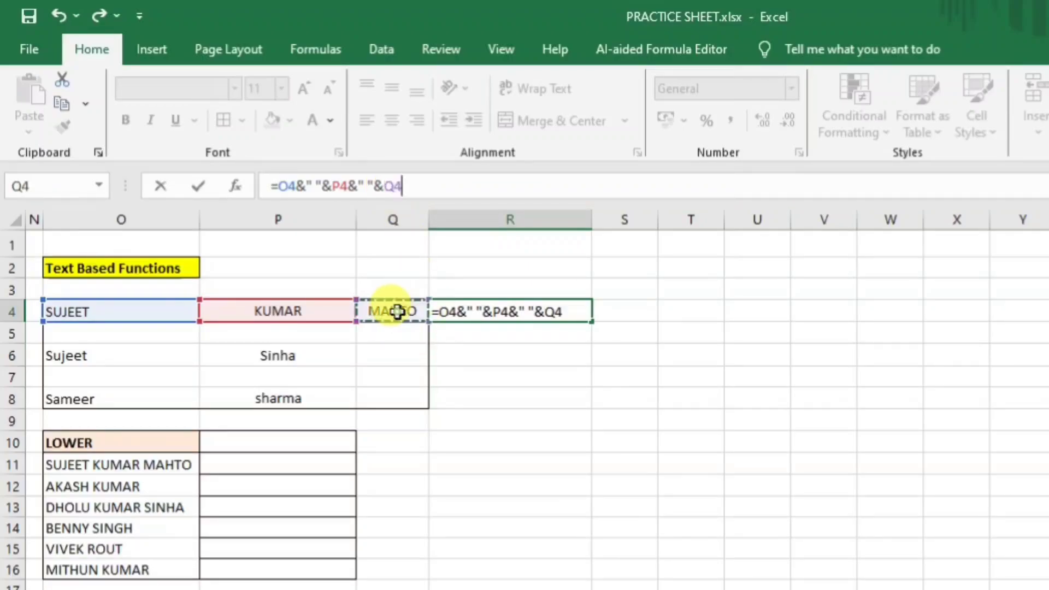
key("Return")
Fill R4's formula down to R8, then clear R5:R8.
left_click(578, 312)
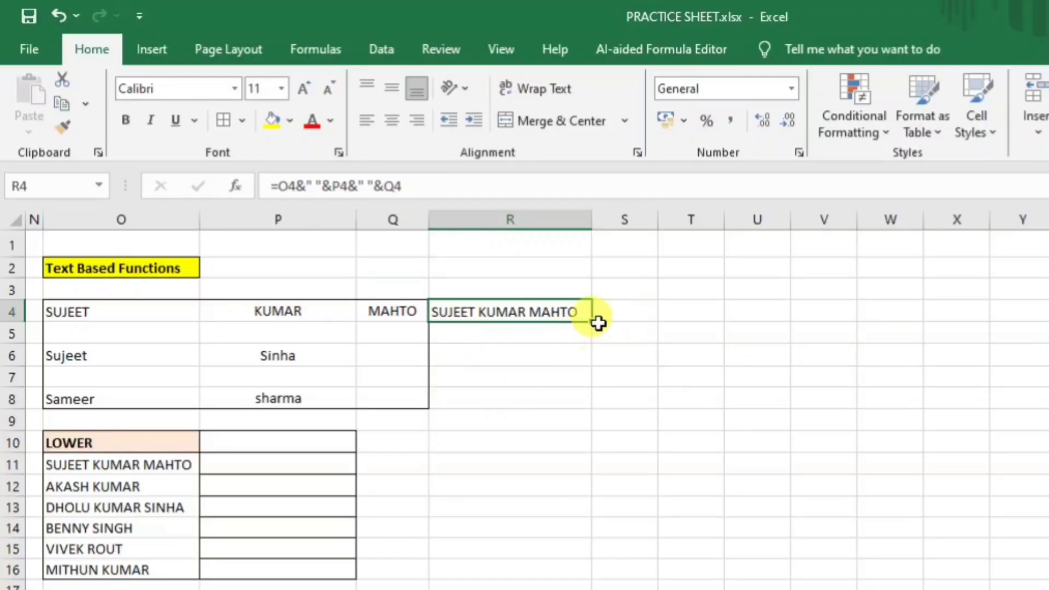
left_click_drag(595, 324, 595, 402)
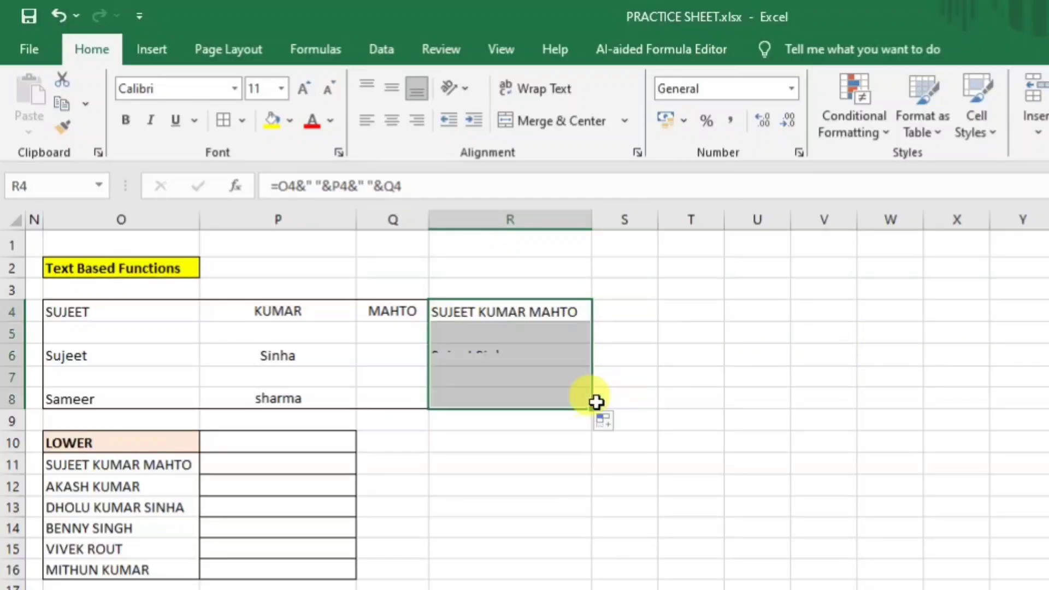
left_click(643, 379)
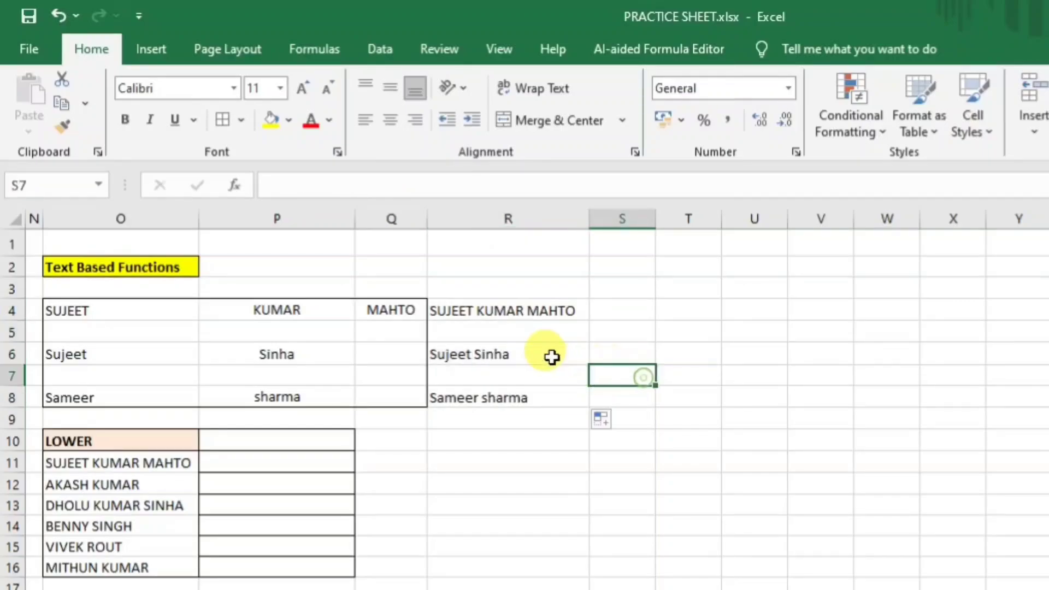
left_click_drag(537, 339, 552, 382)
key("Delete")
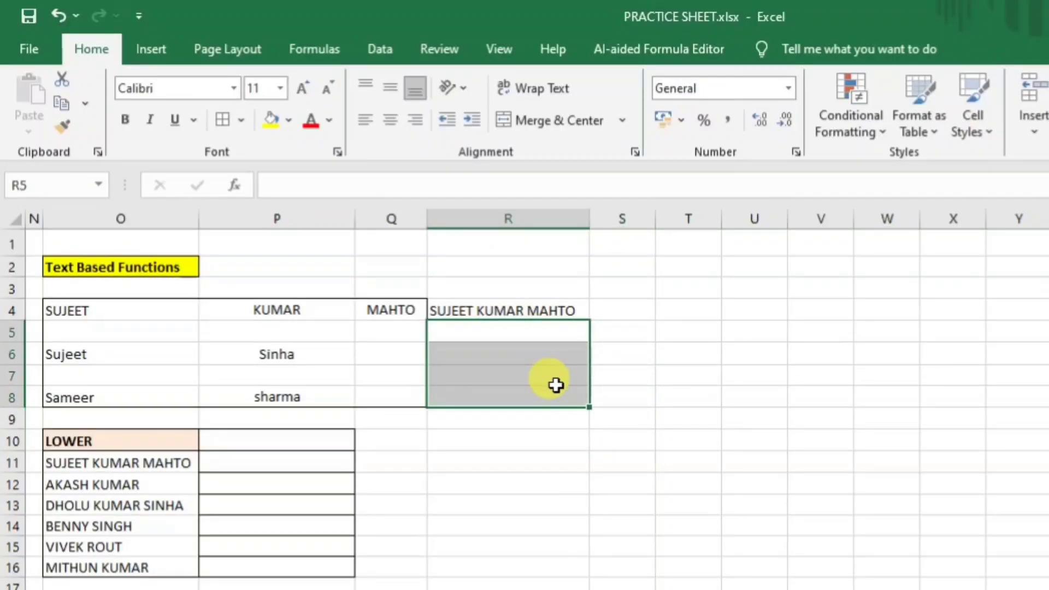
Start a CONCATENATE formula in R6 with O6 and dismiss the formula error.
left_click(539, 354)
type("=")
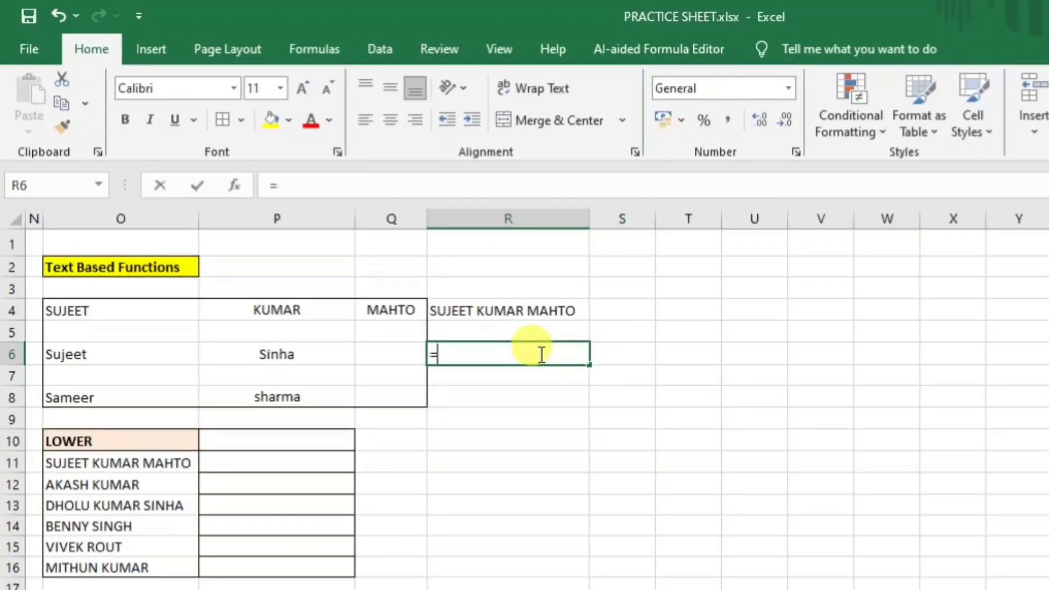
type("con")
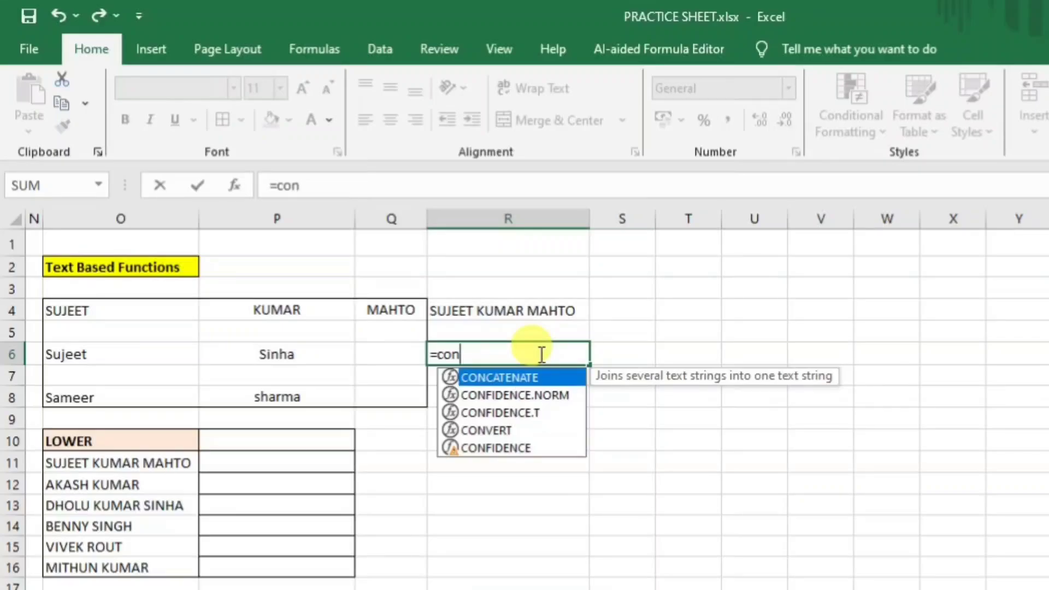
key("Tab")
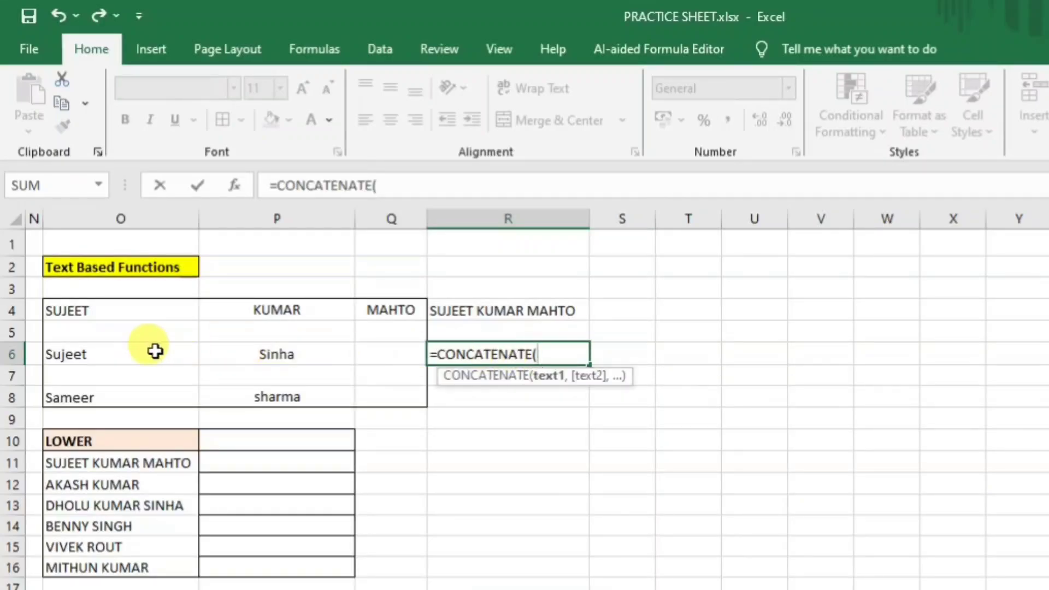
left_click(90, 355)
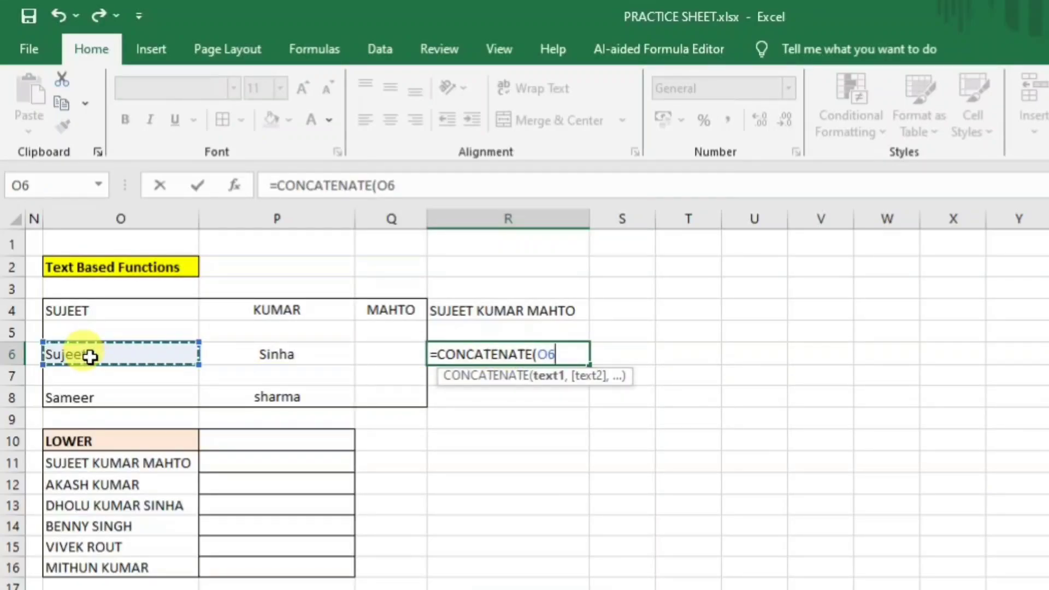
type("\"\"")
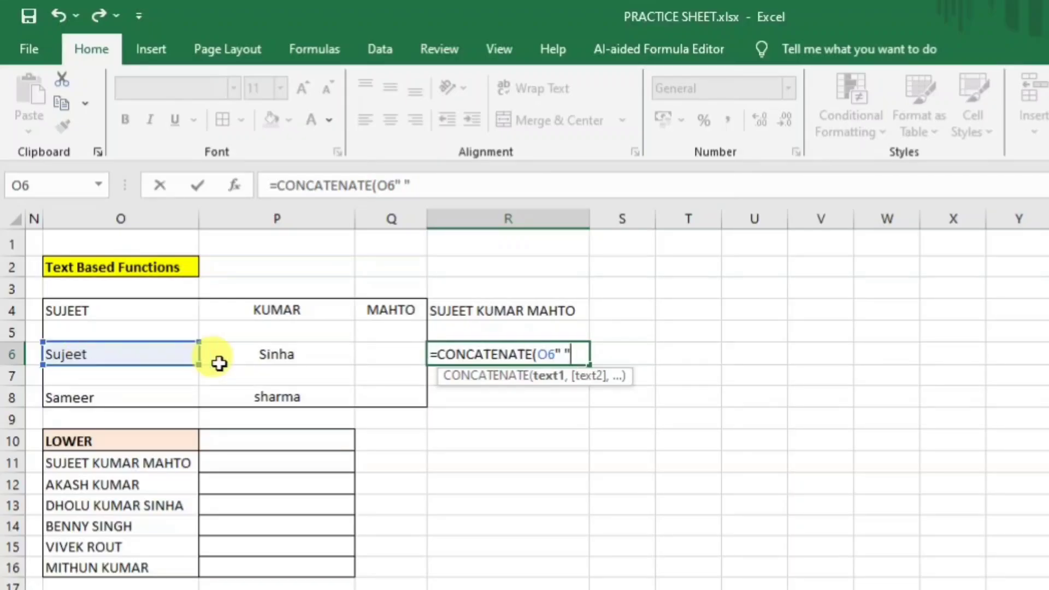
left_click(264, 358)
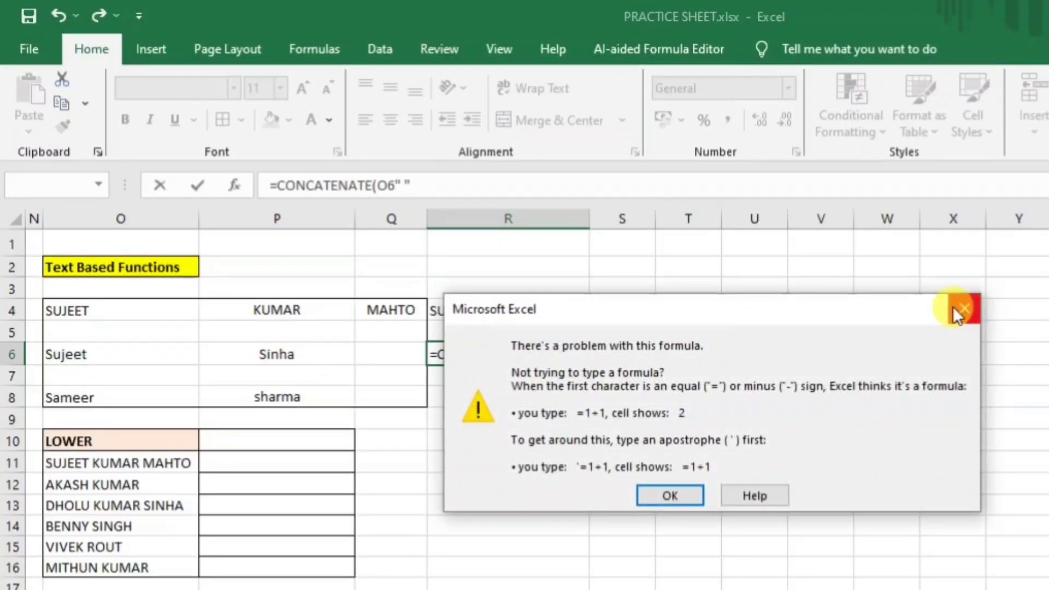
left_click(964, 308)
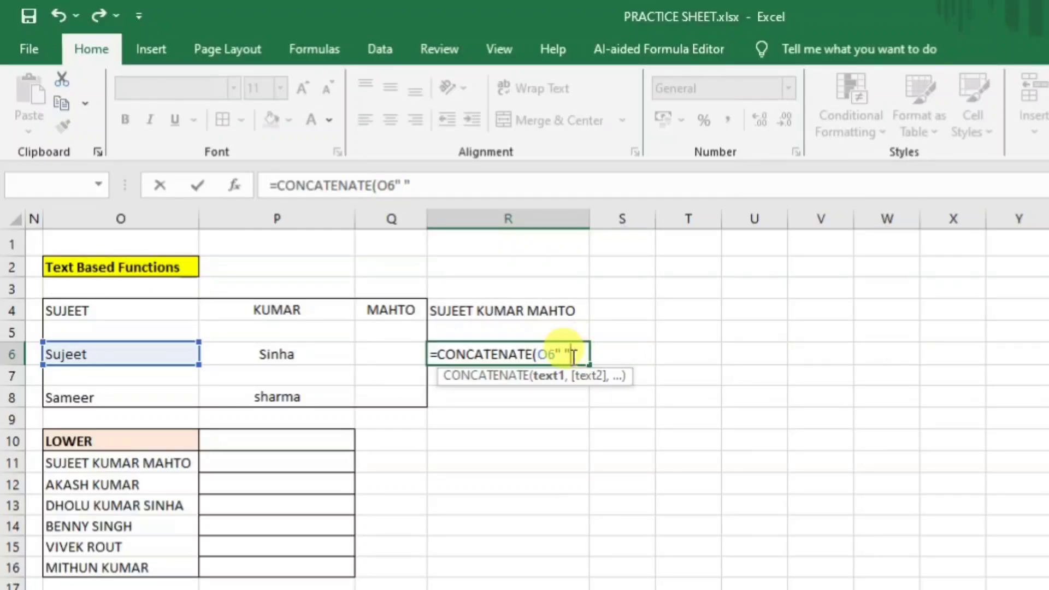
left_click(555, 355)
type(",")
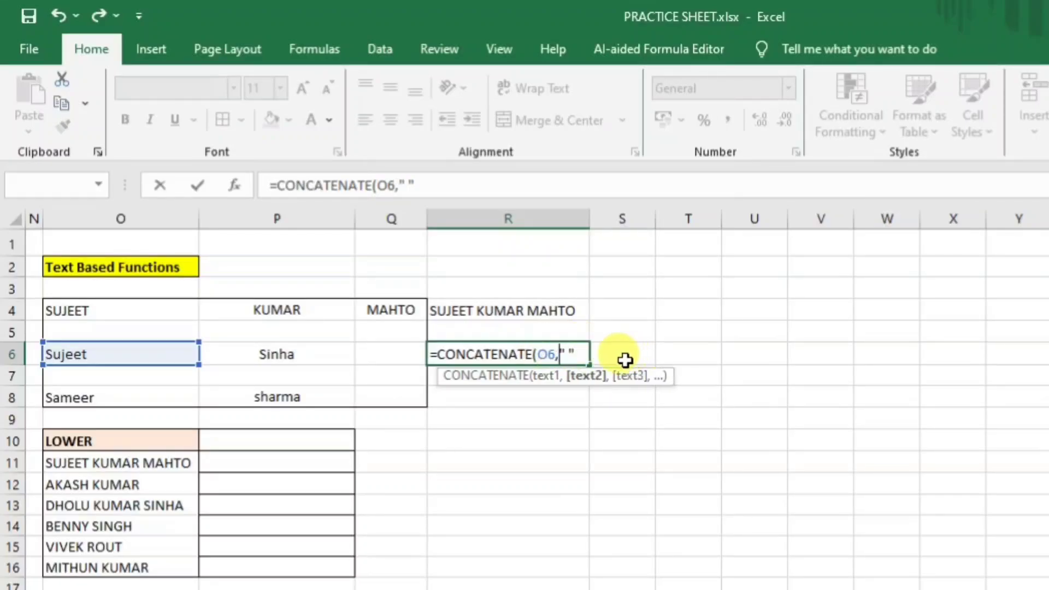
left_click(574, 355)
type(",")
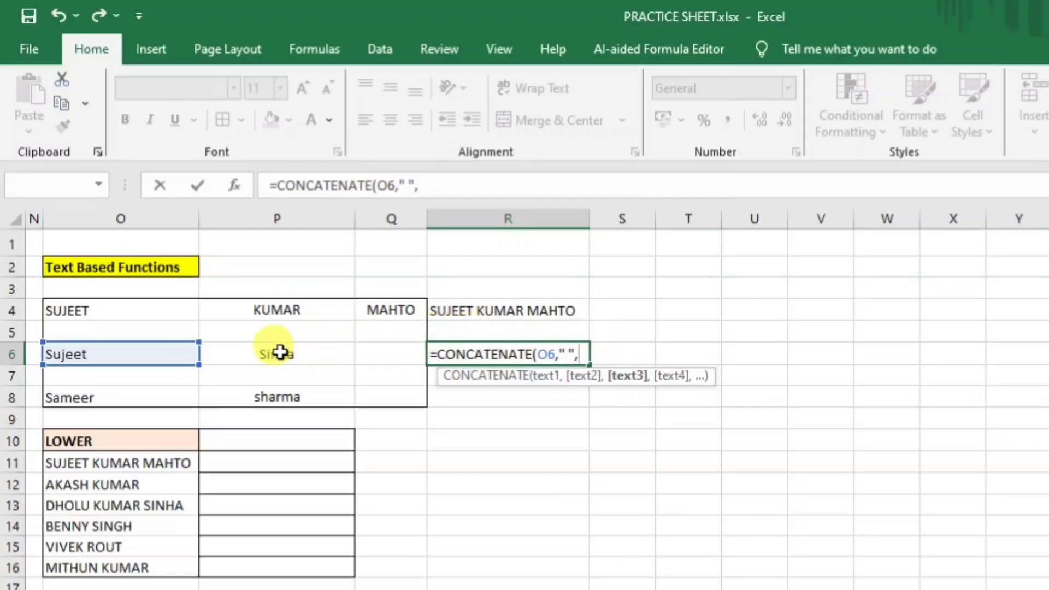
left_click(279, 353)
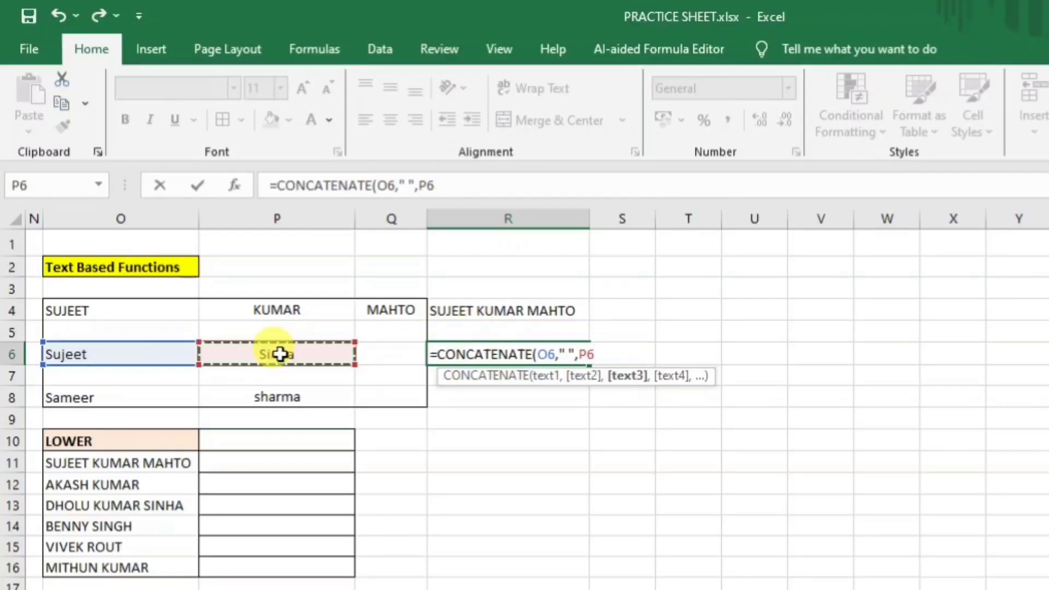
key("Return")
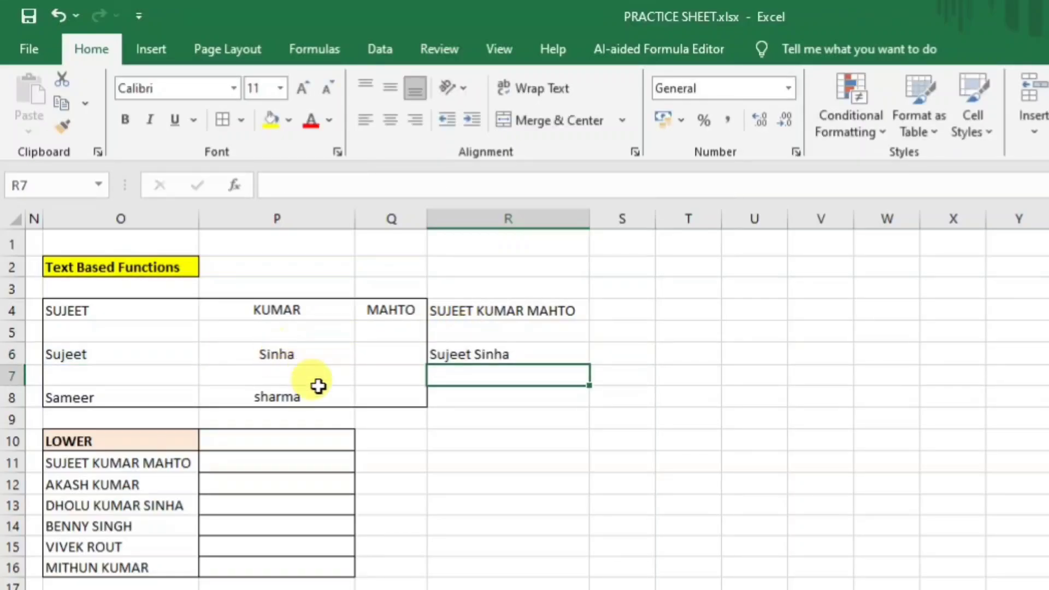
left_click(468, 357)
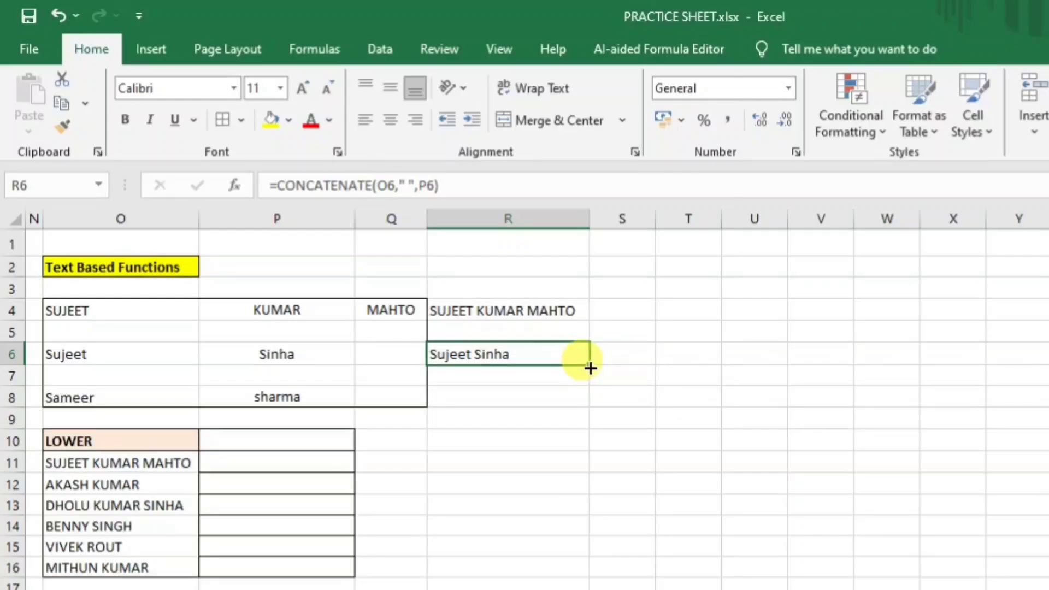
left_click_drag(590, 368, 586, 402)
Select the joined names in R4:R8 and inspect the formulas in R4, R6 and R8.
left_click(720, 387)
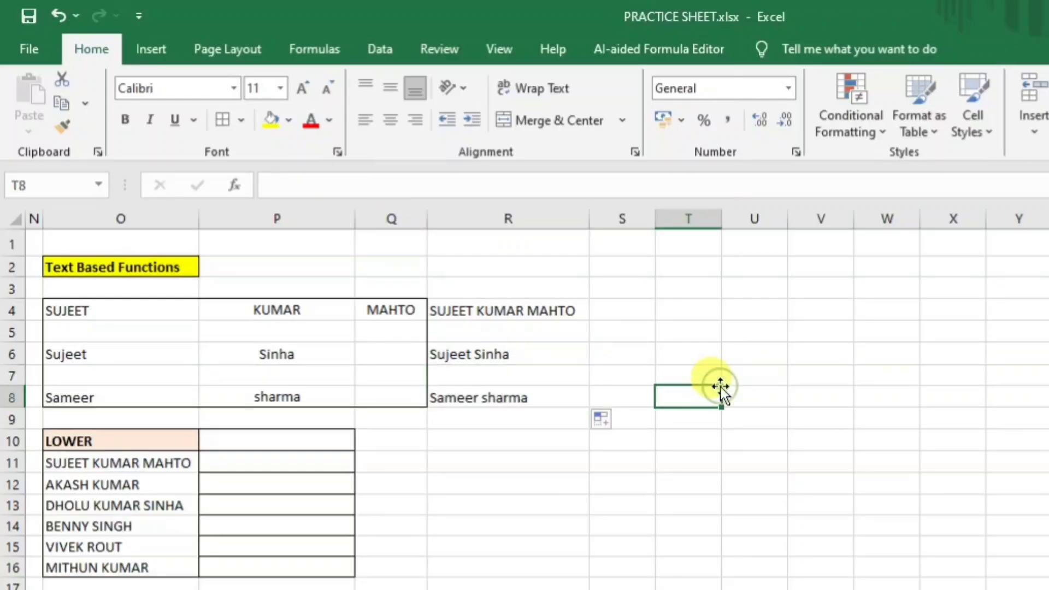
left_click_drag(541, 313, 536, 395)
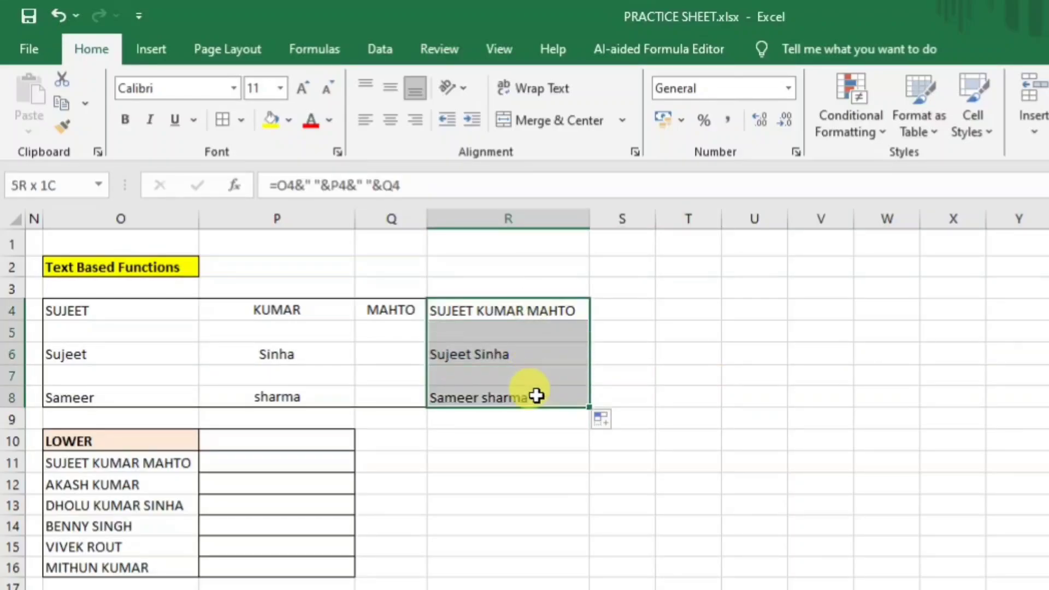
left_click(692, 355)
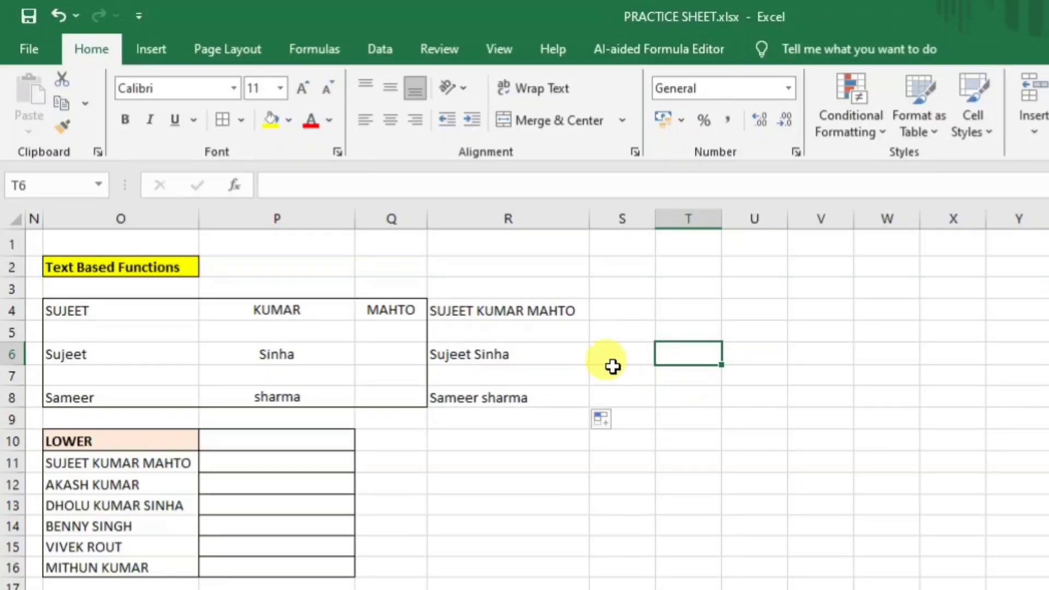
left_click_drag(508, 310, 502, 401)
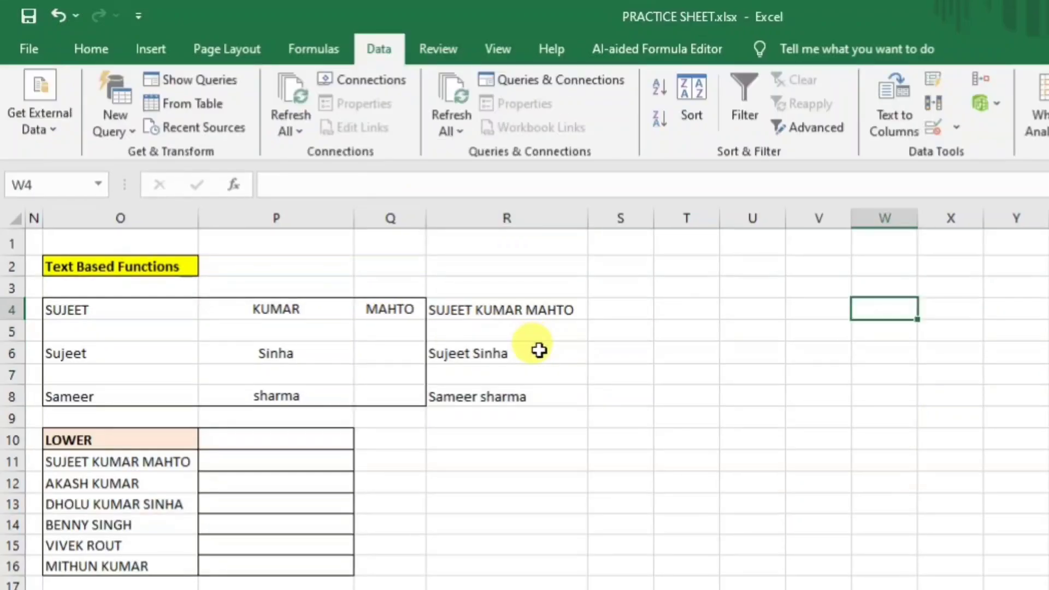
left_click(500, 307)
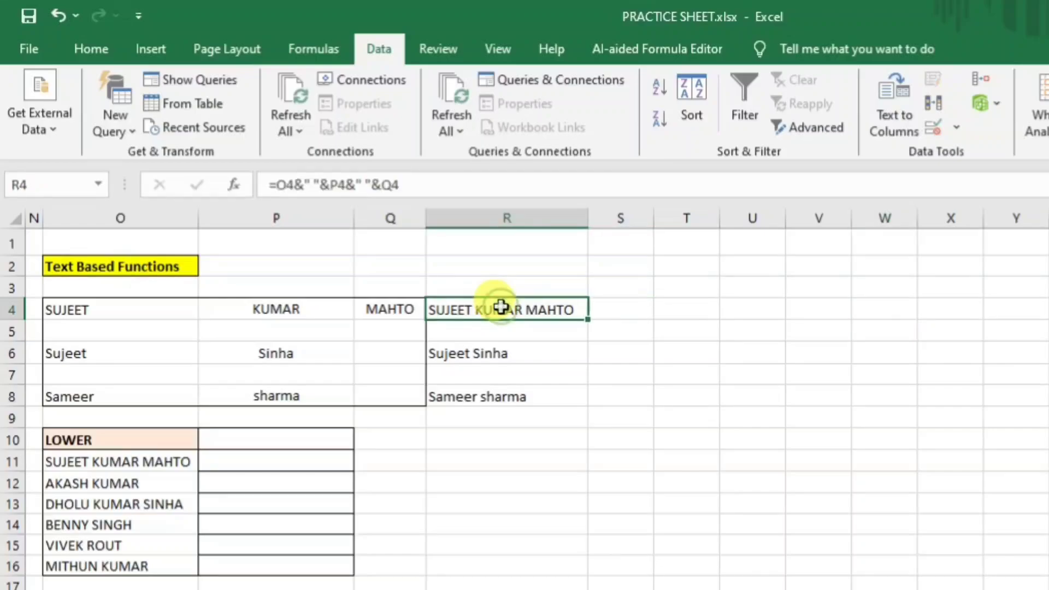
left_click(470, 354)
left_click(475, 394)
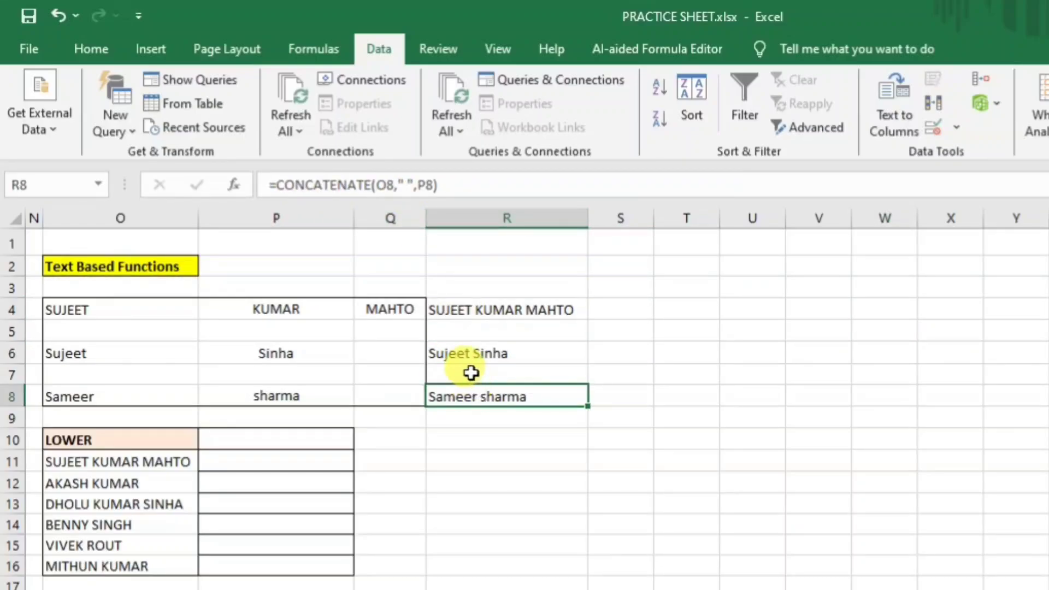
left_click_drag(480, 307, 482, 392)
Paste R4:R8 over itself as values so the joined names become plain text, then reselect R4:R8.
key("ctrl+c")
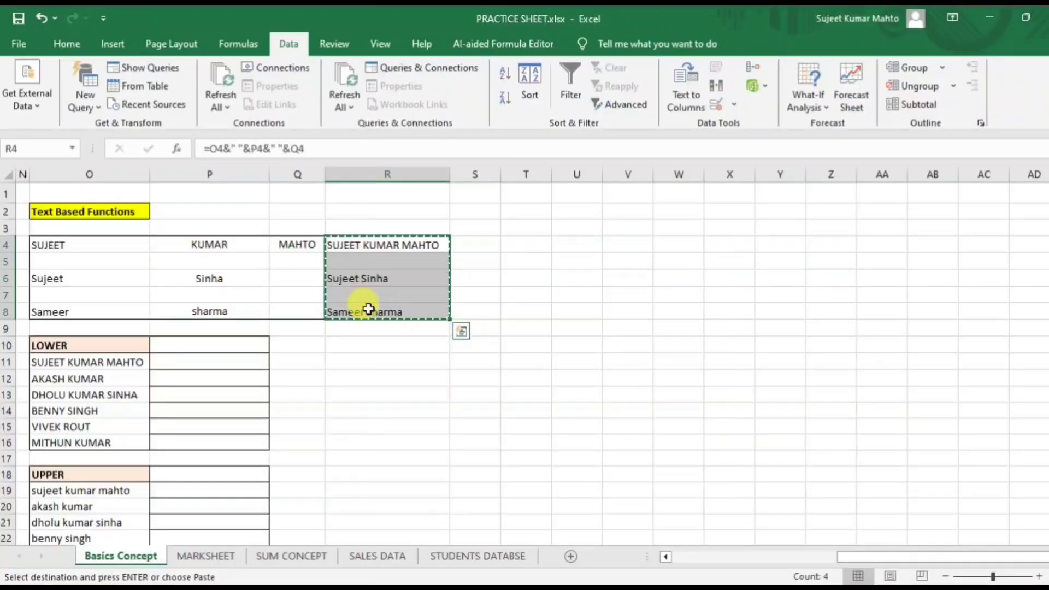
key("ctrl+alt+v")
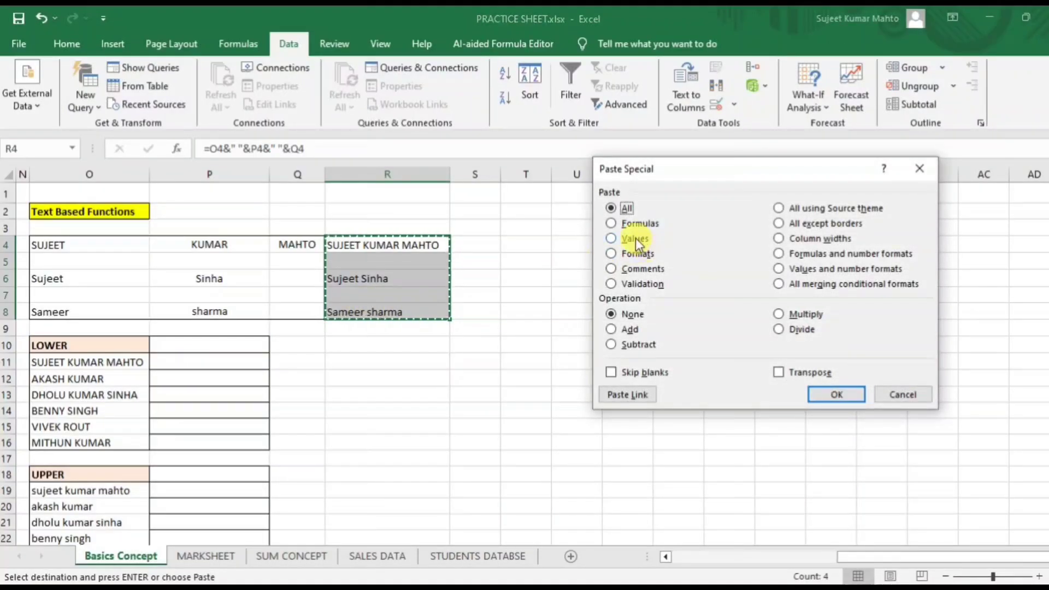
left_click(836, 395)
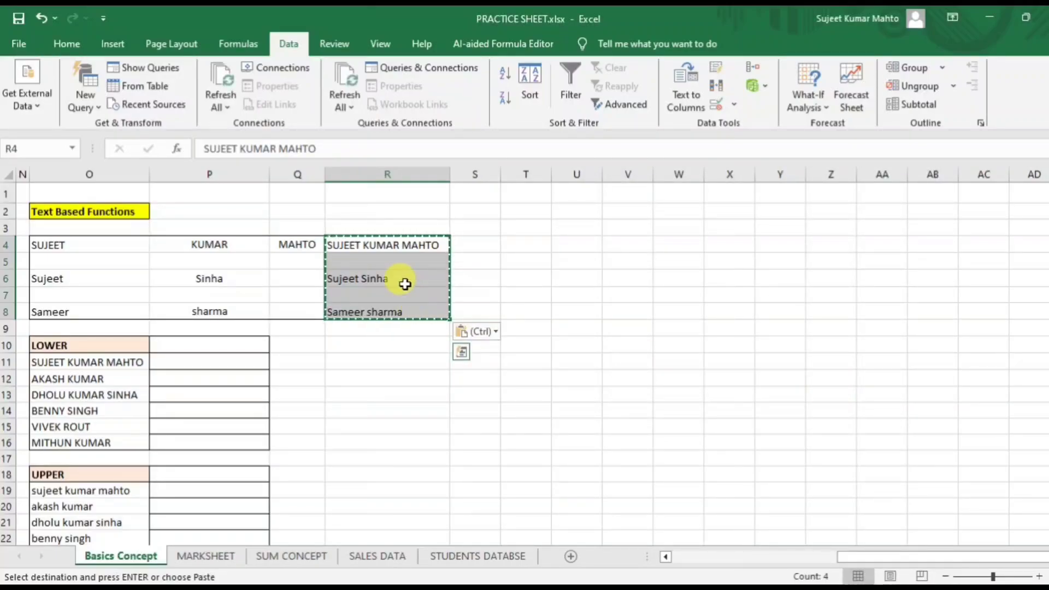
left_click(376, 248)
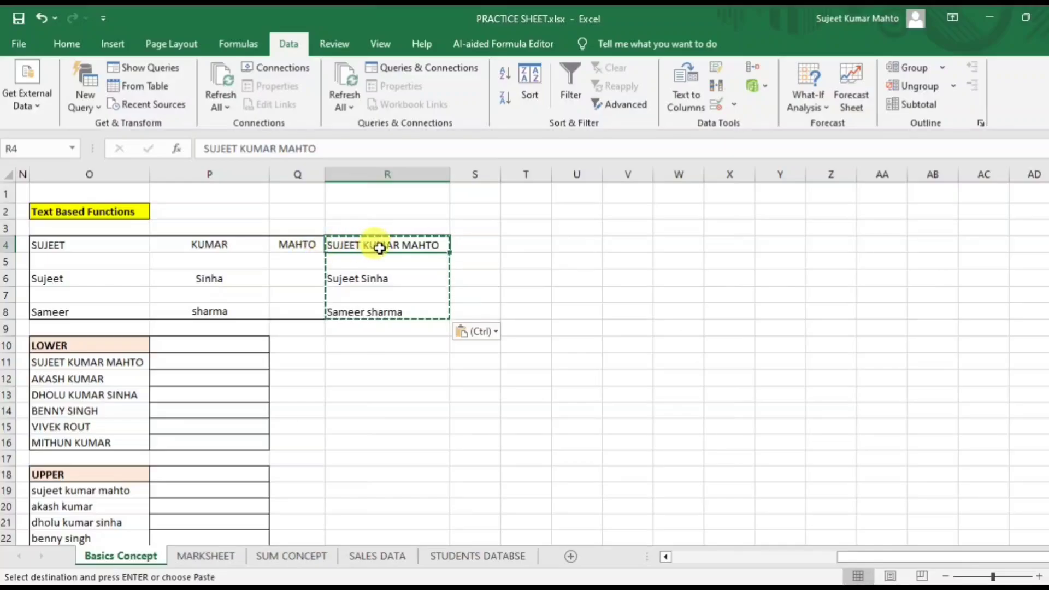
left_click(226, 243)
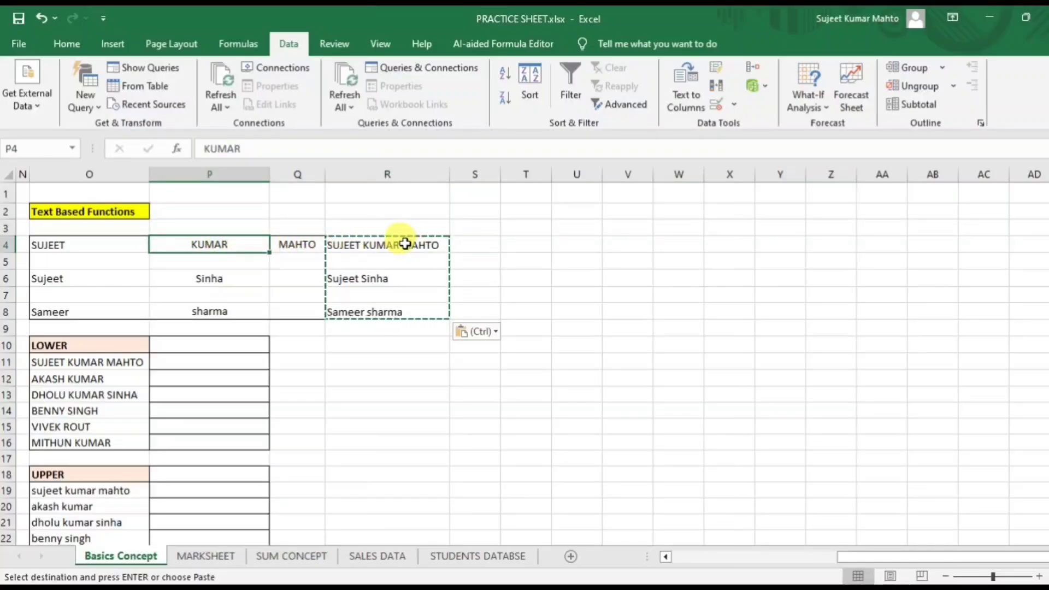
left_click_drag(404, 244, 407, 304)
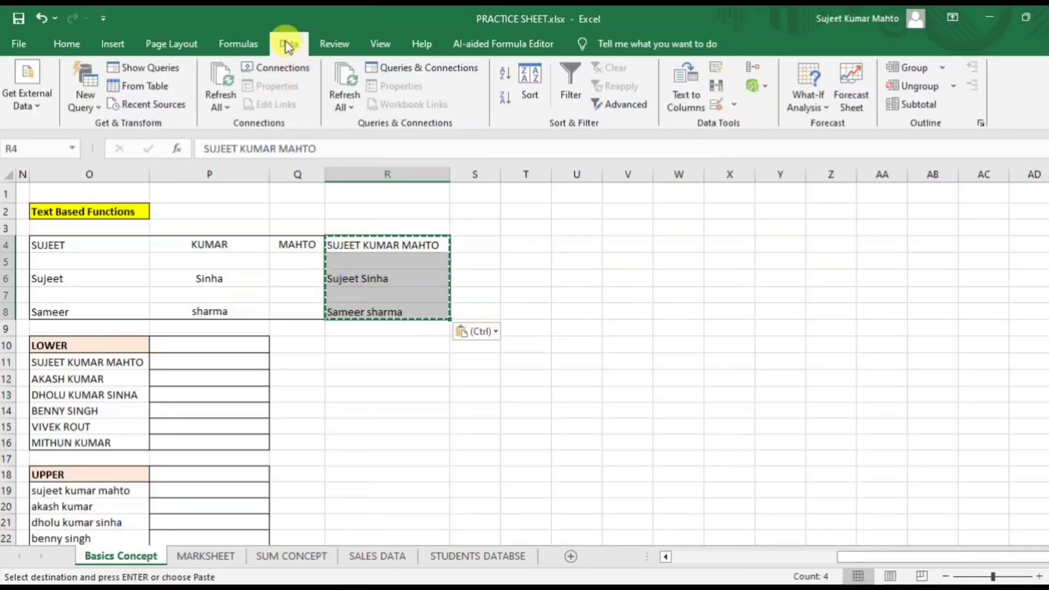
Split R4:R8 with Text to Columns, delimited on a space, into destination $T$4 (T4:V8).
left_click(682, 89)
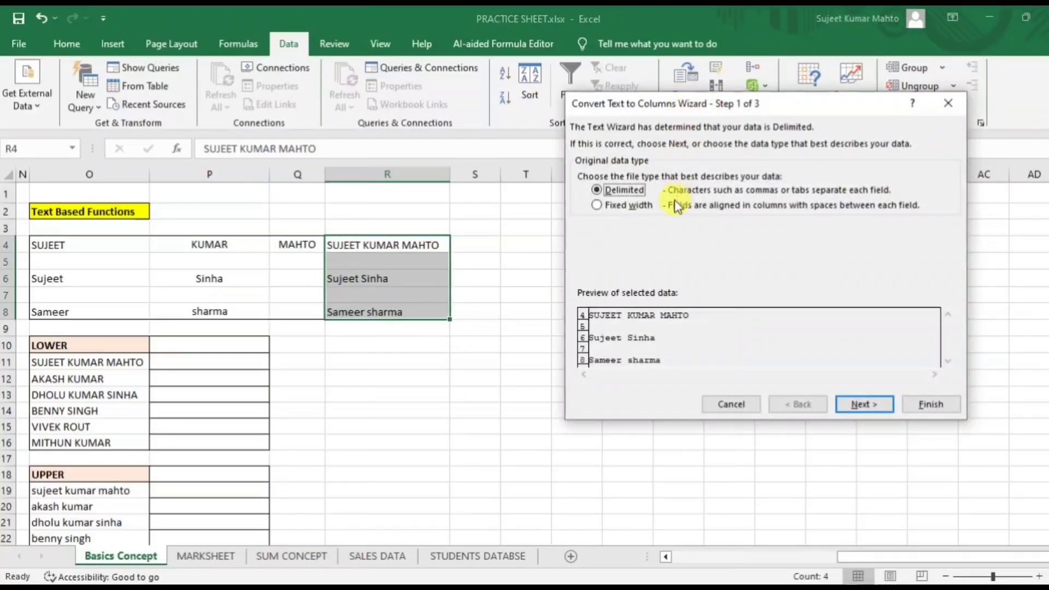
left_click(865, 409)
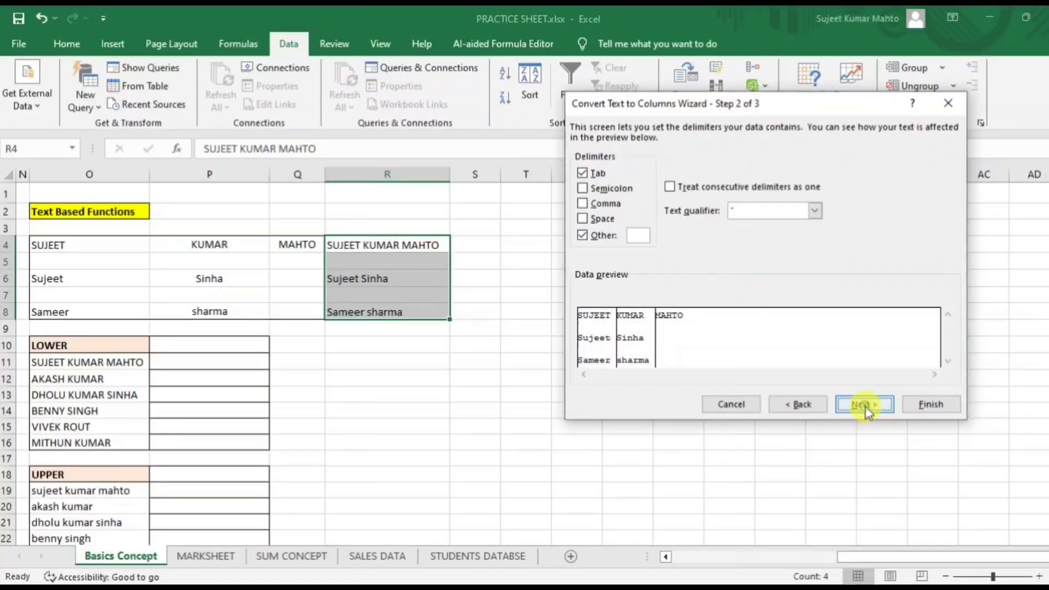
left_click(638, 235)
left_click(864, 405)
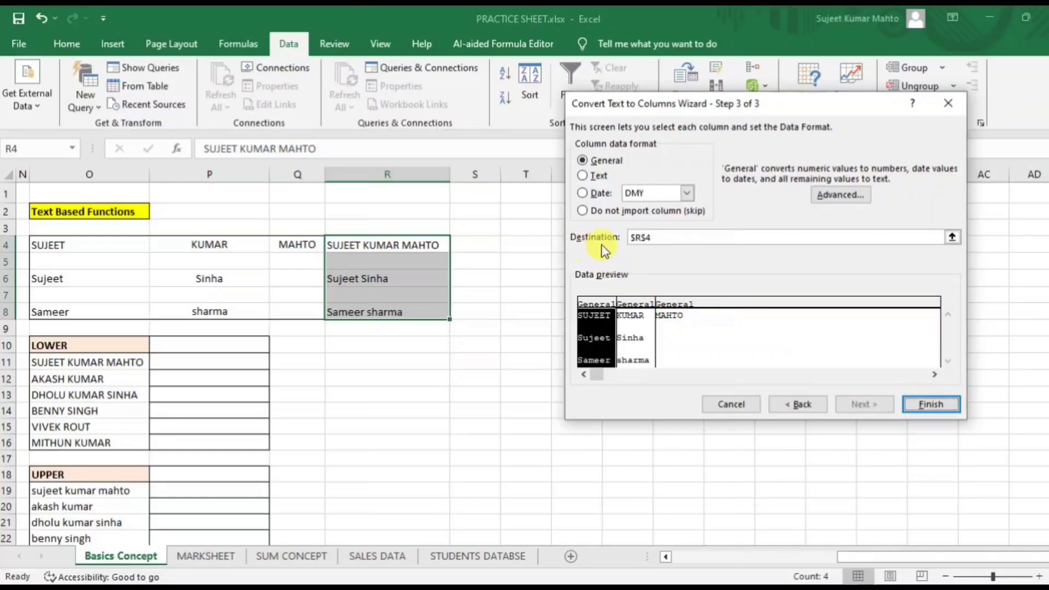
left_click(951, 237)
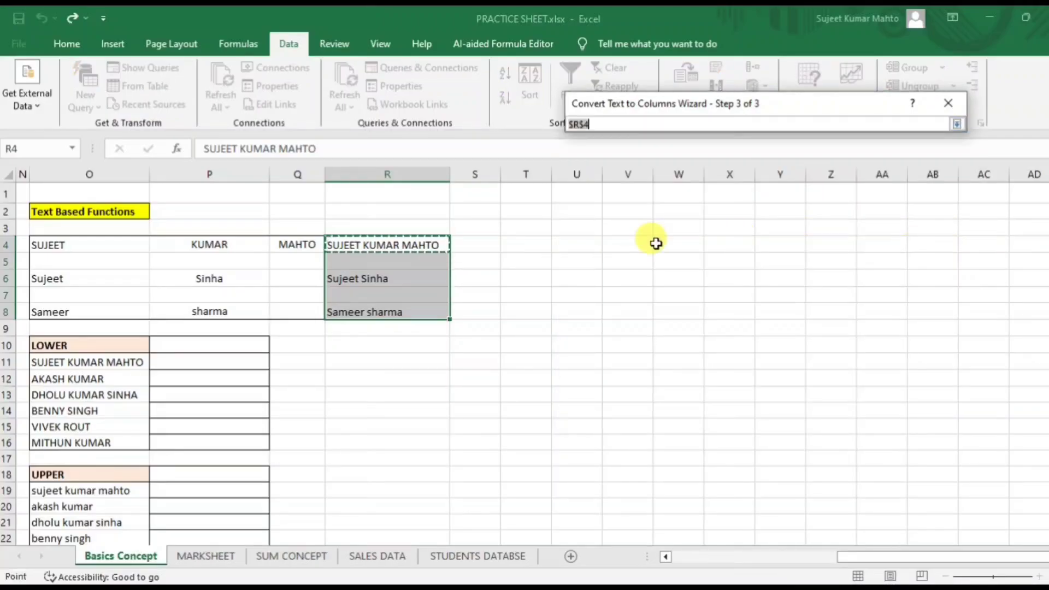
left_click(510, 245)
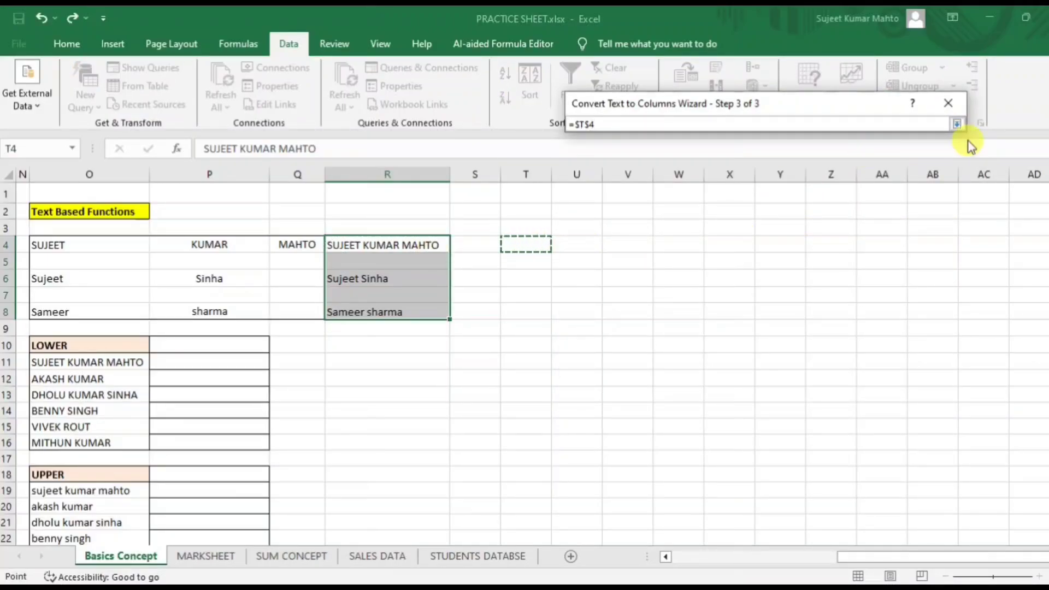
left_click(956, 125)
left_click(918, 403)
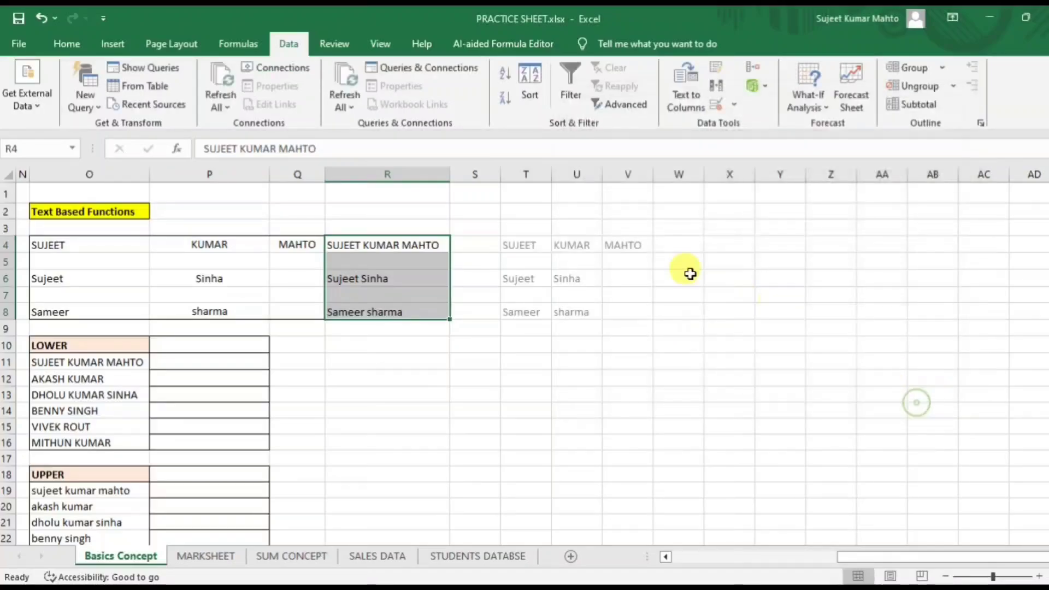
left_click(605, 410)
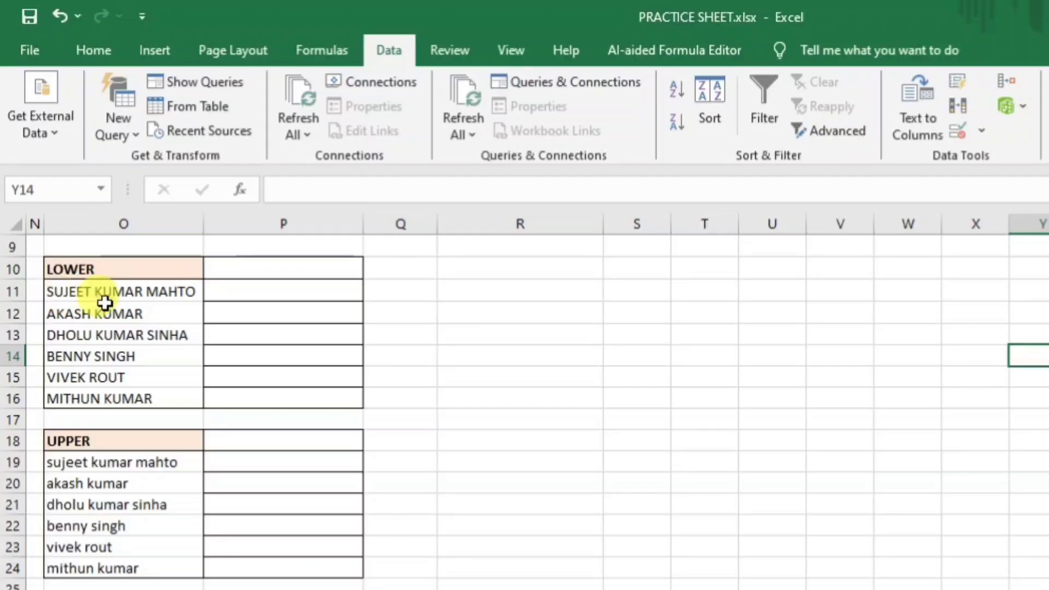
left_click(125, 293)
left_click(273, 291)
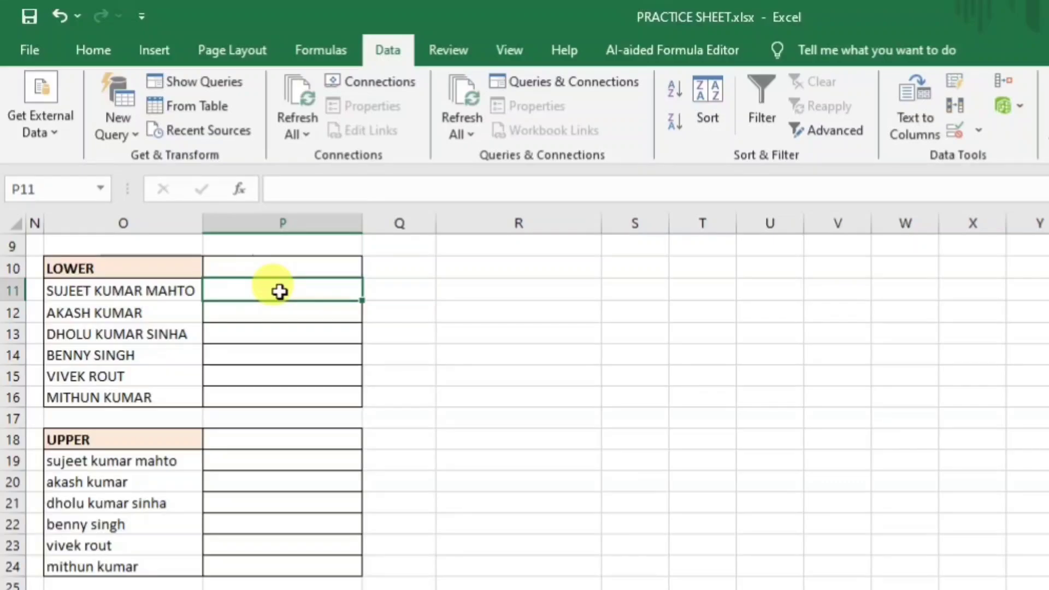
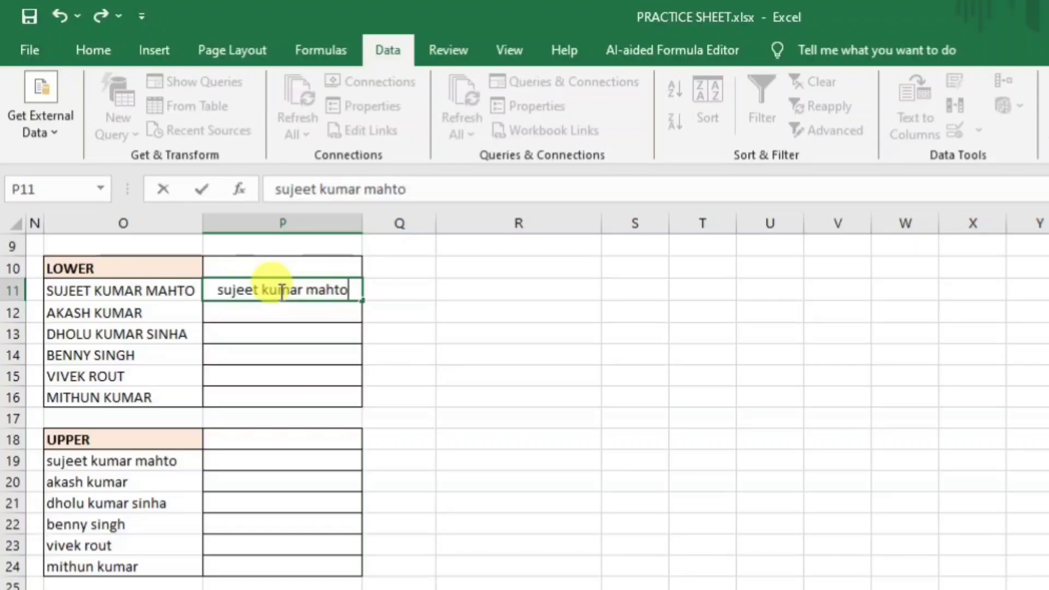
key("Return")
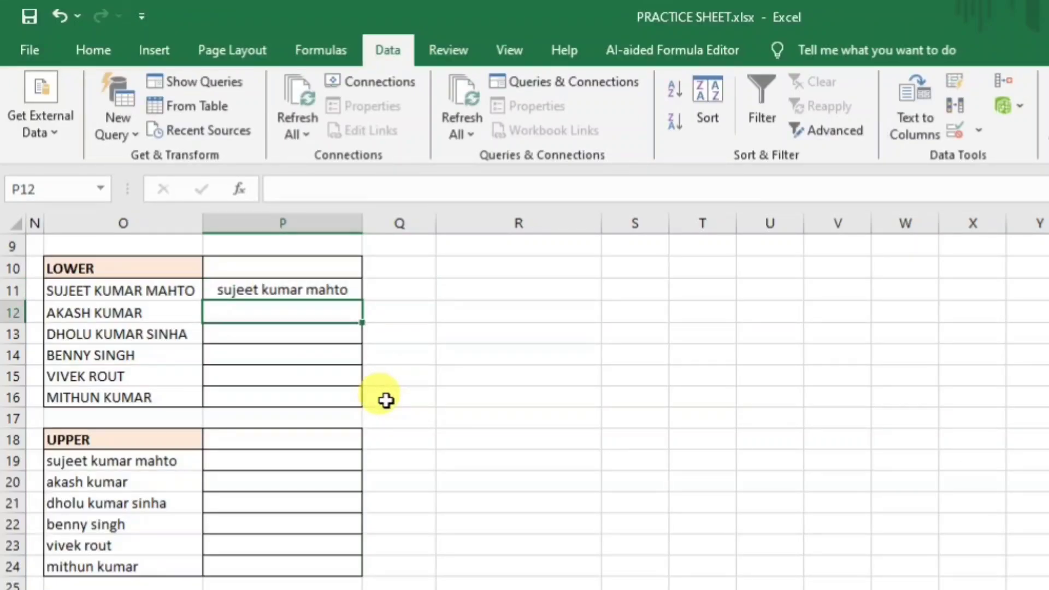
left_click(304, 290)
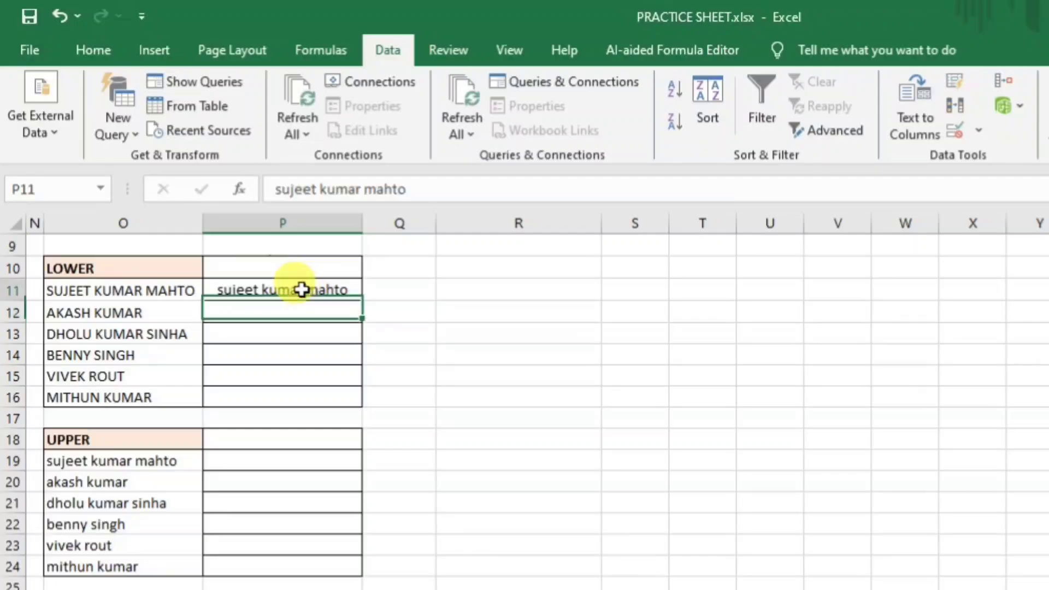
key("BackSpace")
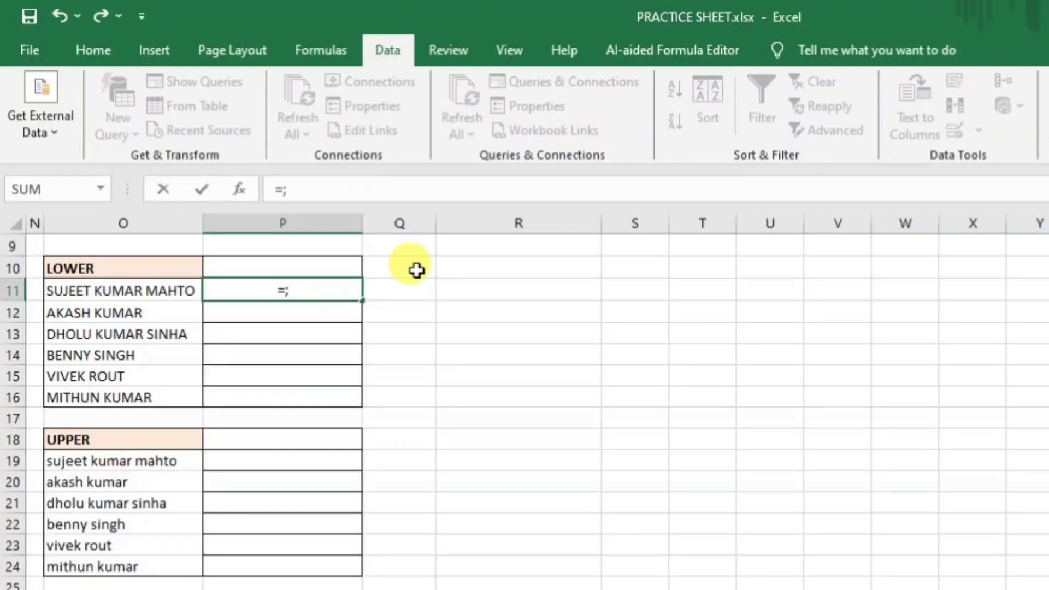
type("=lowe")
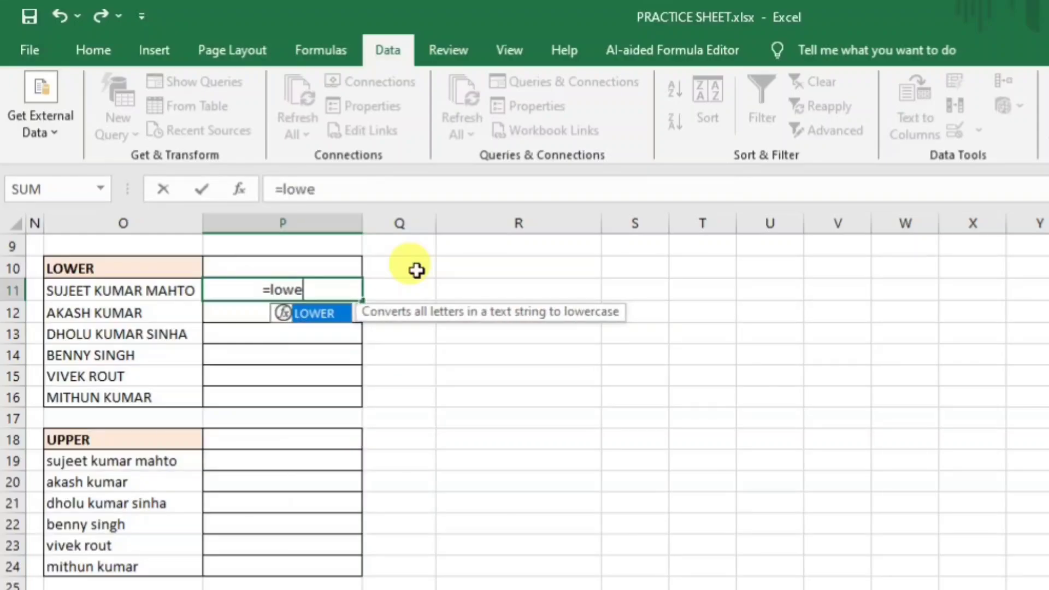
key("Tab")
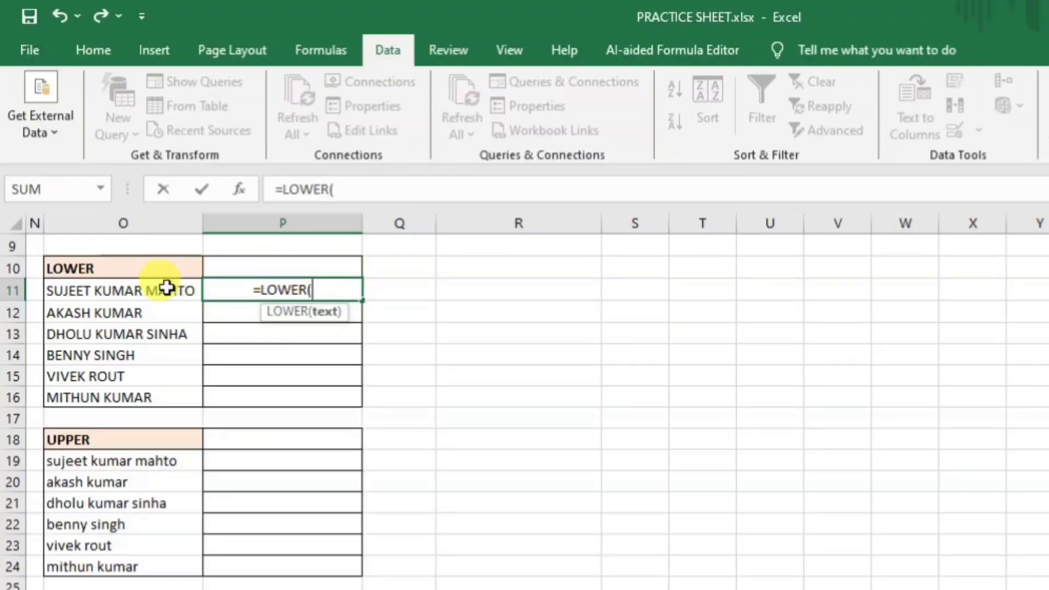
left_click(160, 290)
type(")")
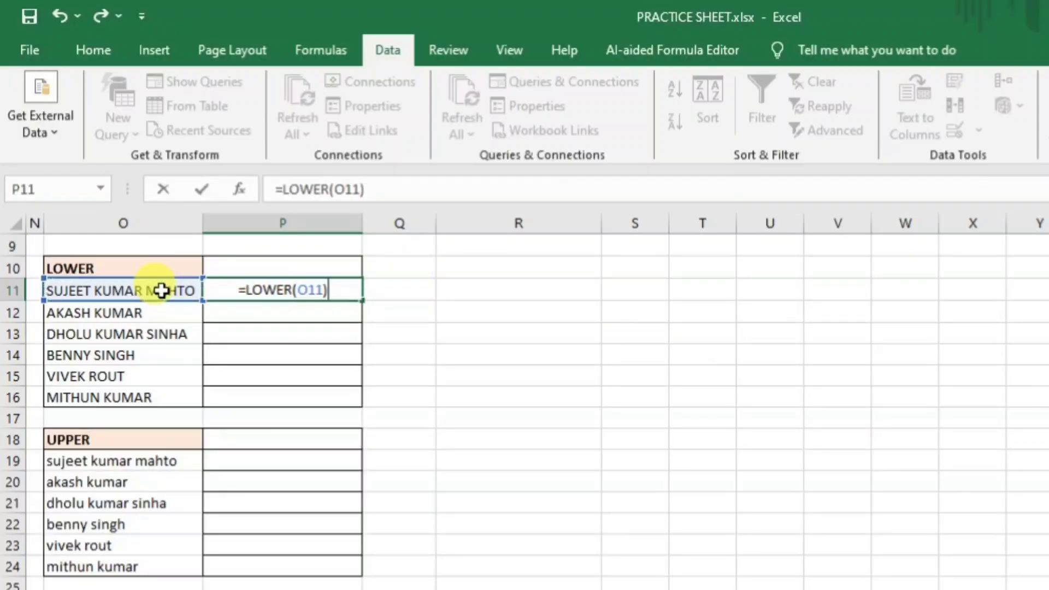
key("Return")
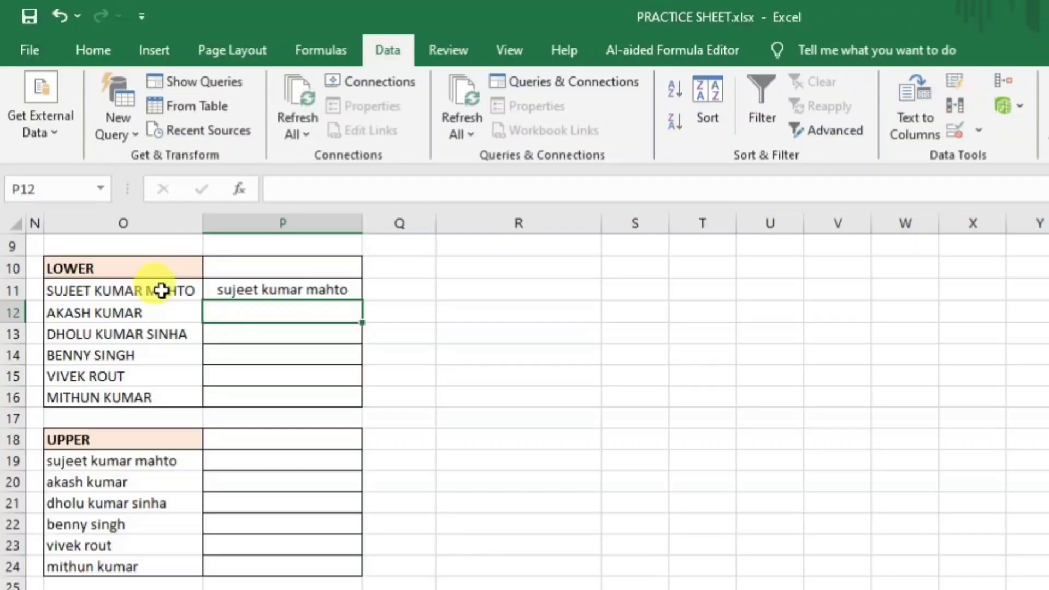
Fill the LOWER formula down to P16 and paste P11:P16 back as values only.
left_click(278, 293)
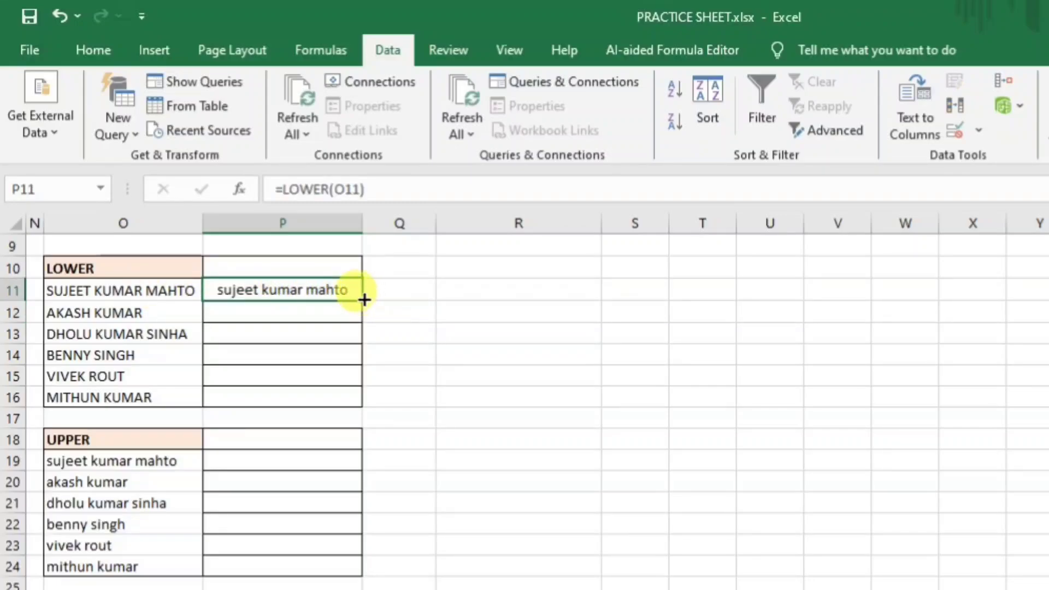
left_click_drag(364, 299, 344, 404)
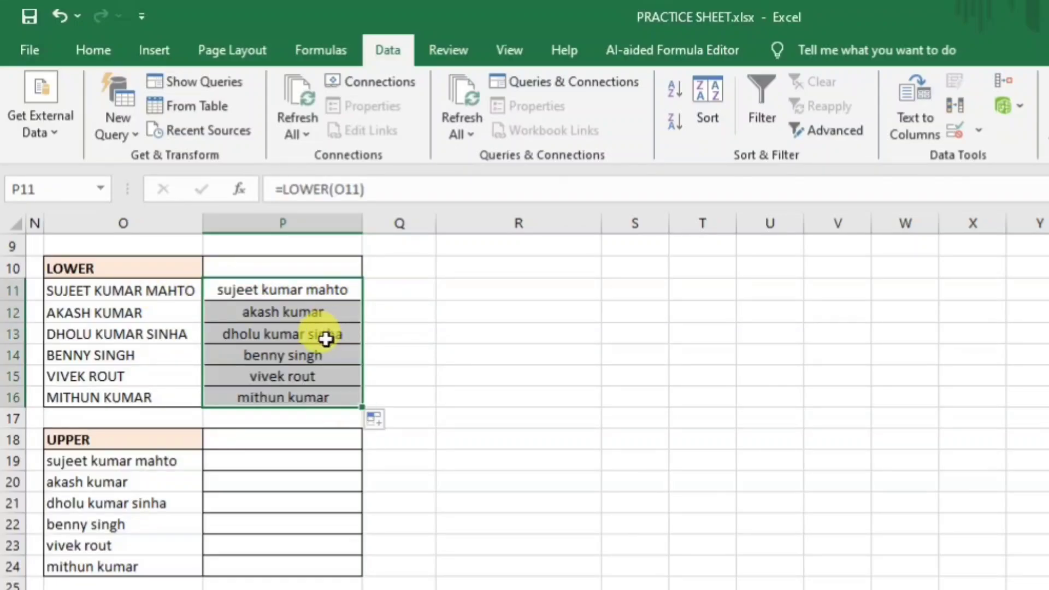
left_click(326, 340)
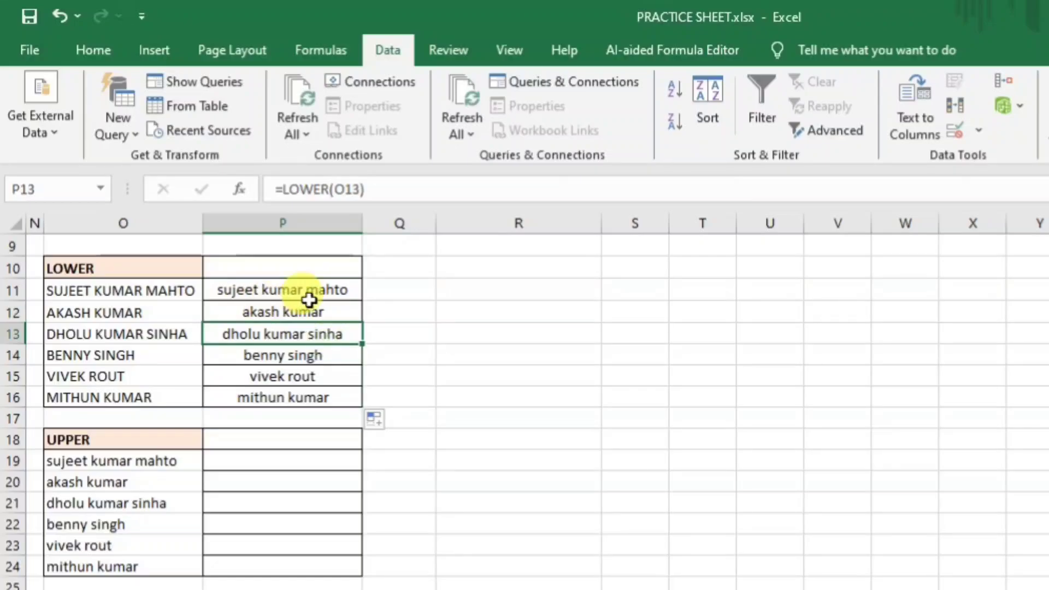
left_click_drag(306, 288, 306, 400)
key("ctrl+c")
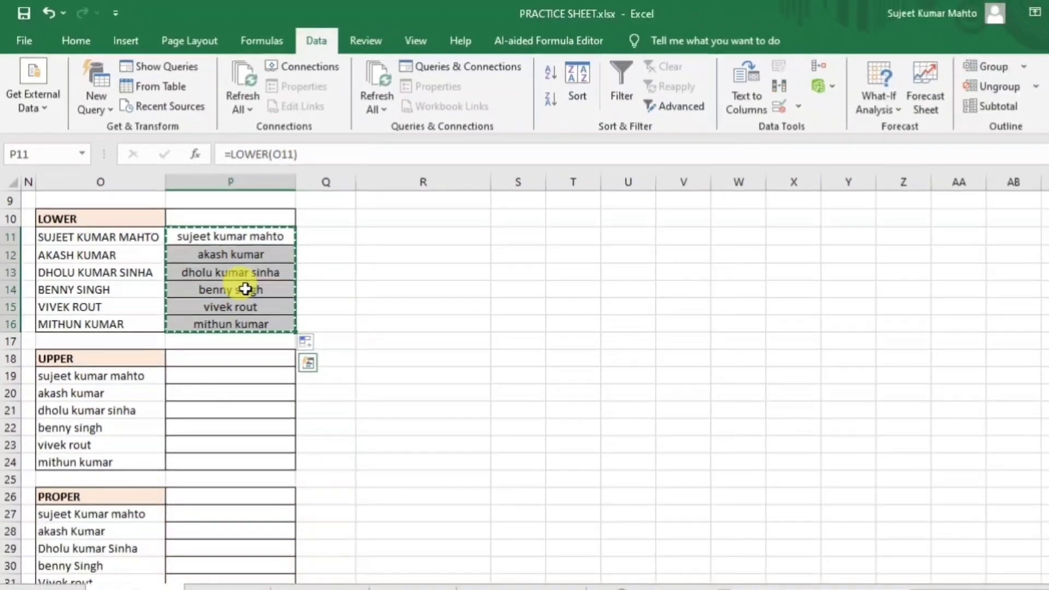
key("ctrl+alt+v")
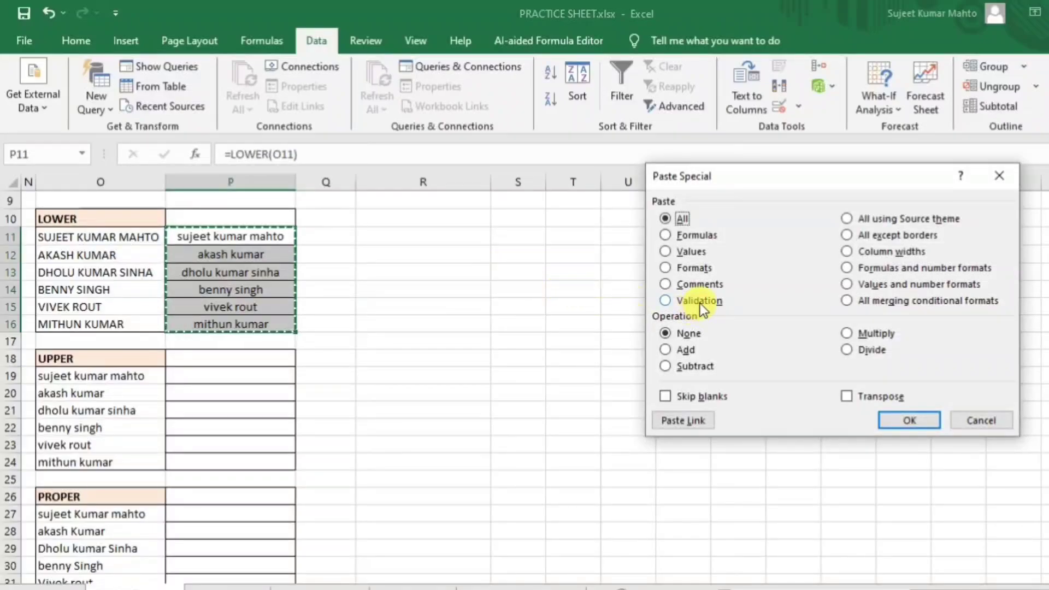
left_click(683, 250)
left_click(920, 424)
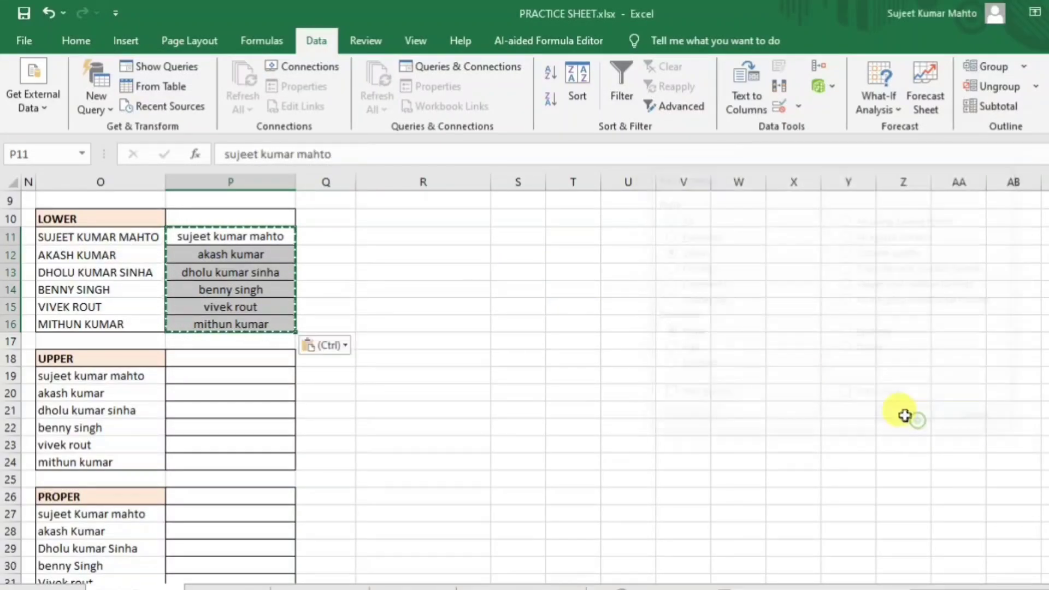
left_click(413, 270)
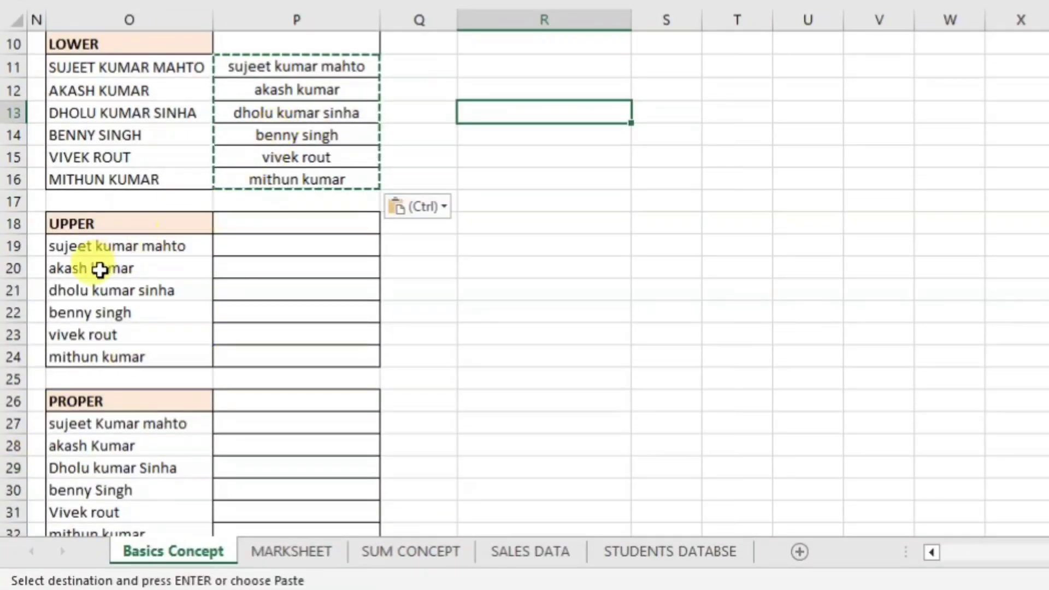
Enter =UPPER(O19) in P19.
left_click(111, 250)
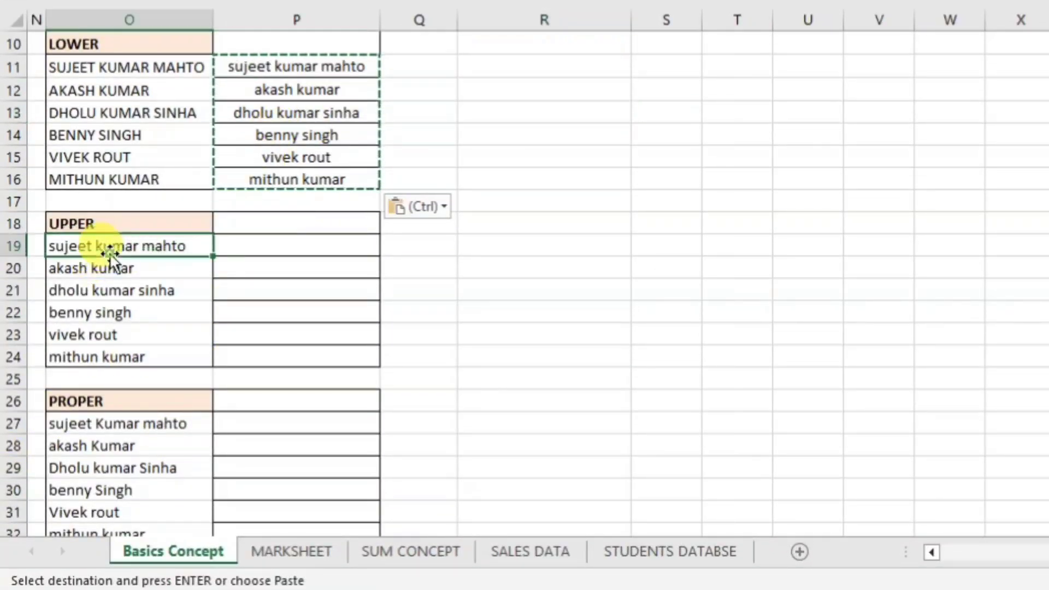
left_click(295, 249)
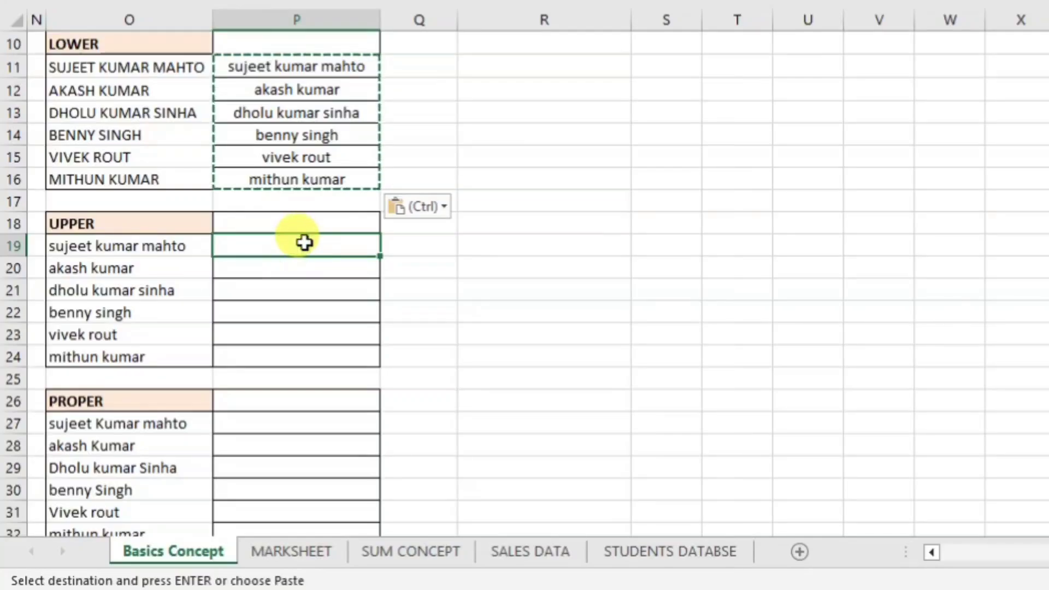
type("=up")
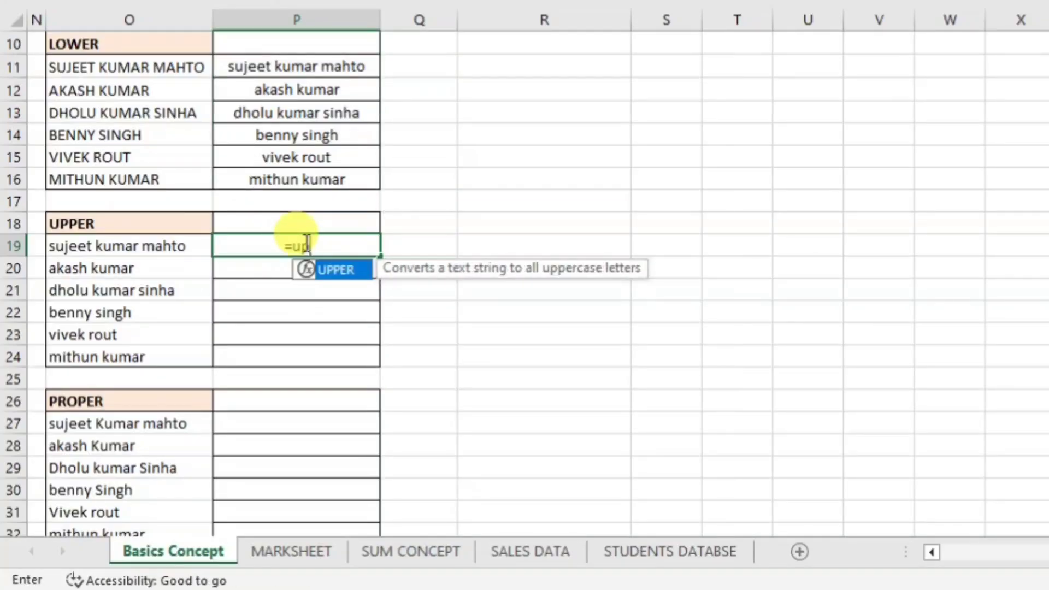
key("Tab")
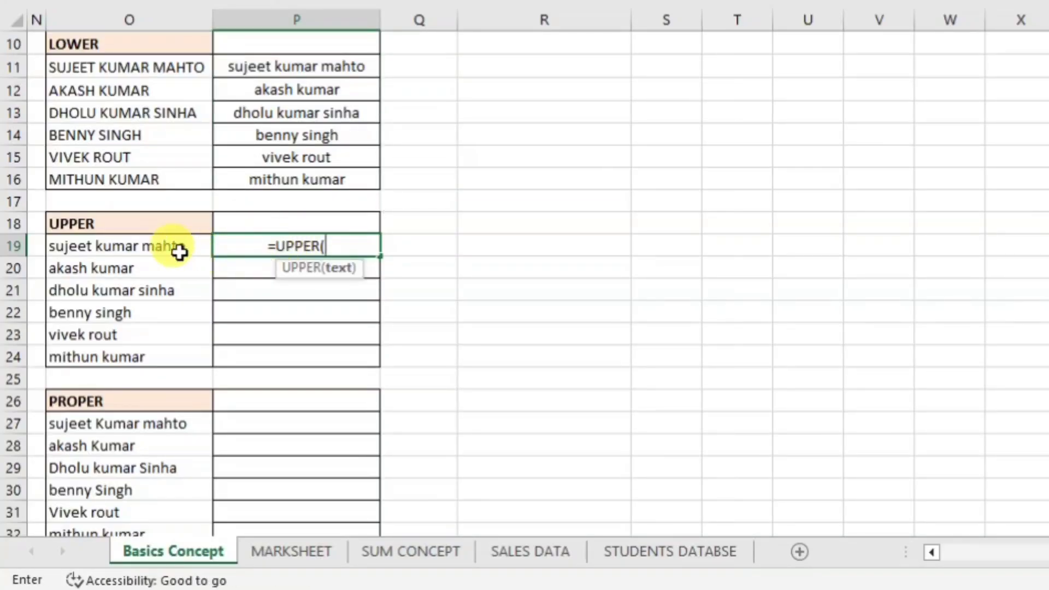
left_click(181, 249)
type(")")
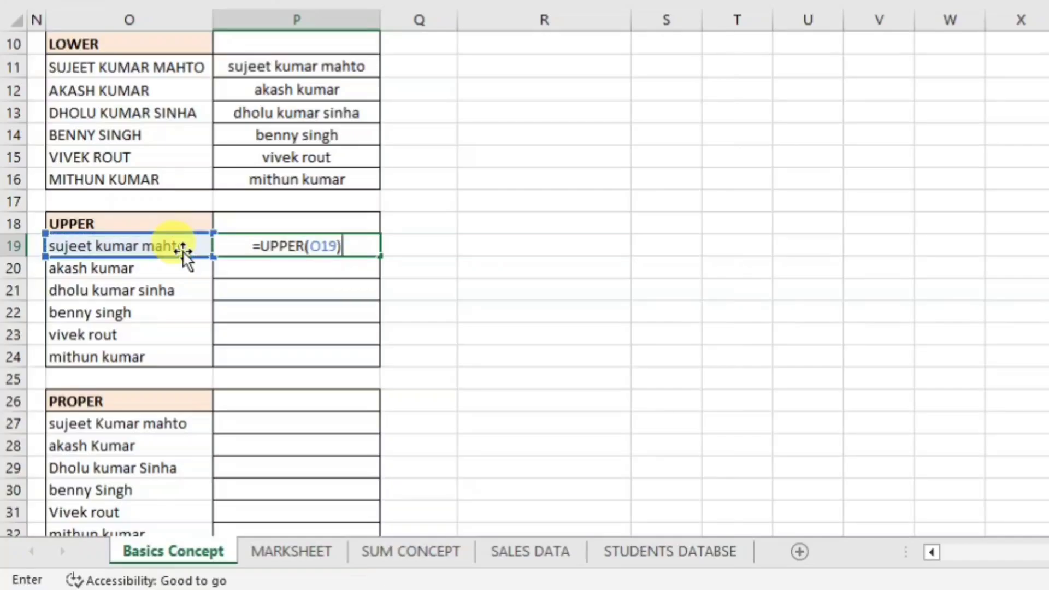
key("Return")
Fill the UPPER formula down to P24 and paste P19:P24 back as values only.
left_click(285, 247)
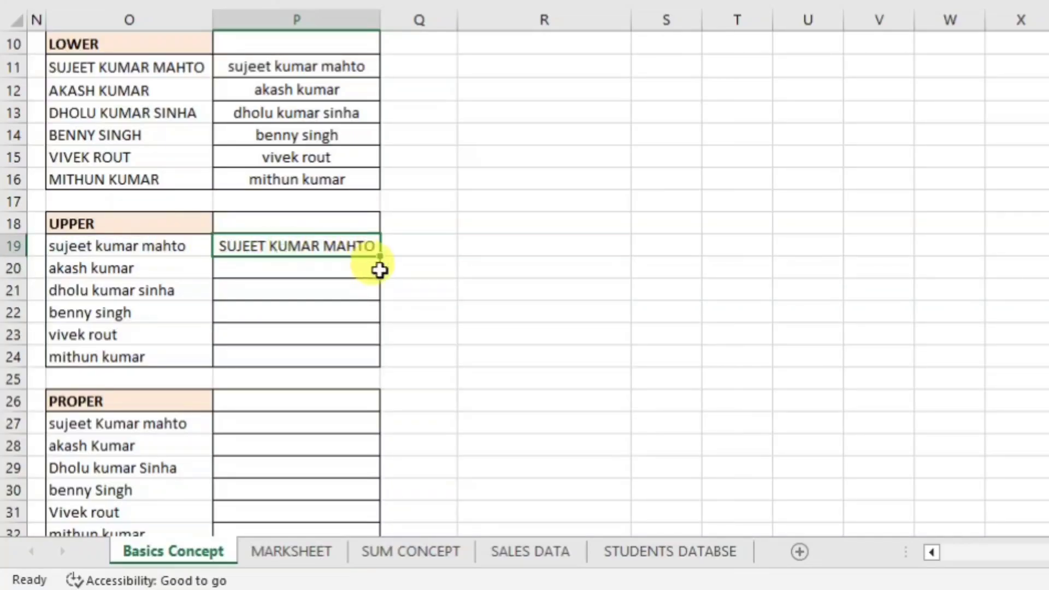
left_click_drag(380, 258, 372, 372)
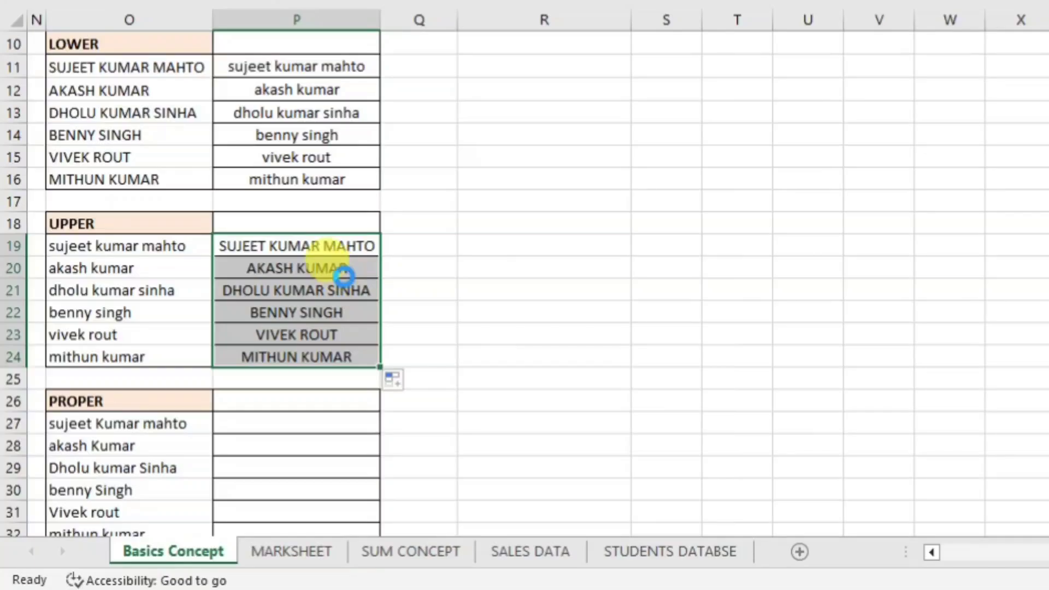
key("ctrl+c")
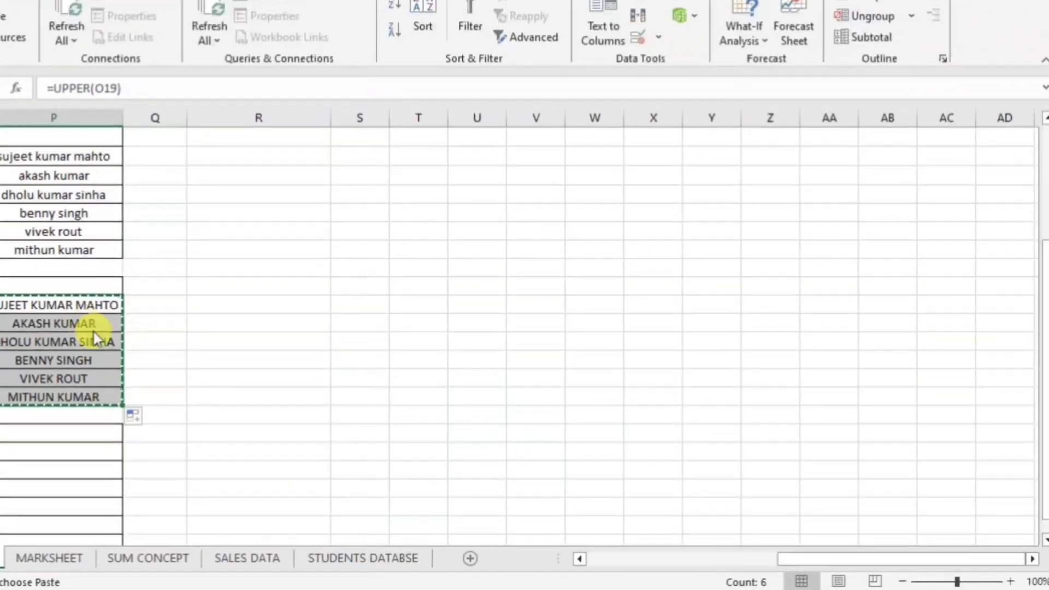
key("ctrl+alt+v")
left_click(543, 194)
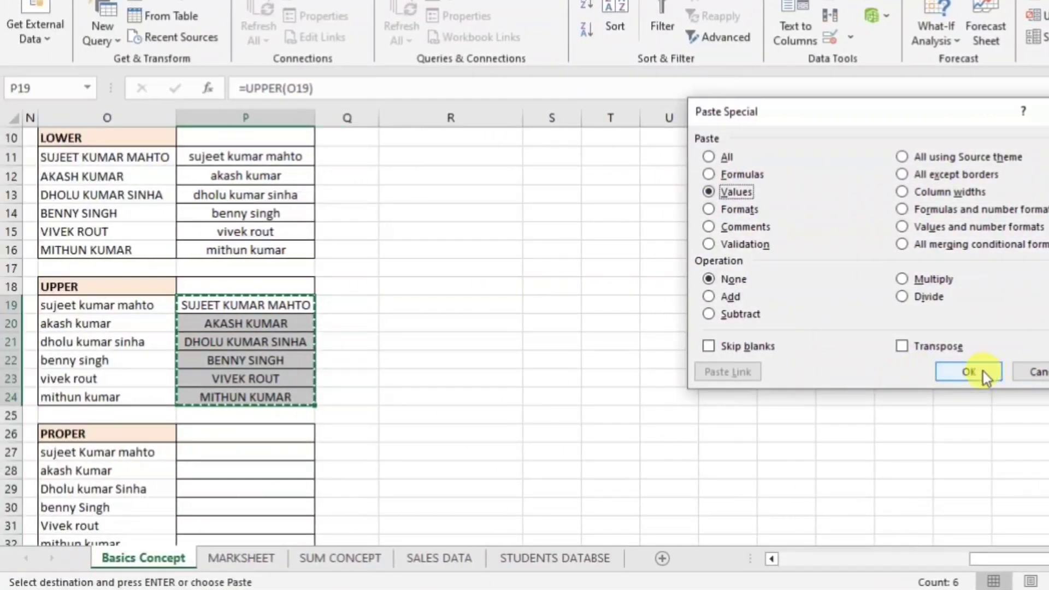
left_click(776, 372)
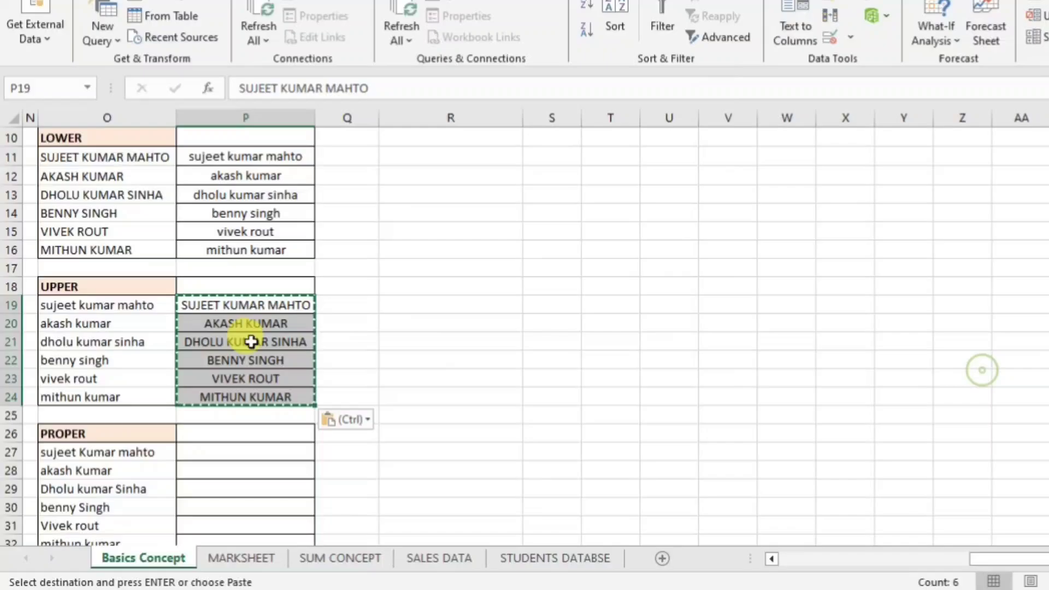
left_click(254, 308)
left_click(272, 341)
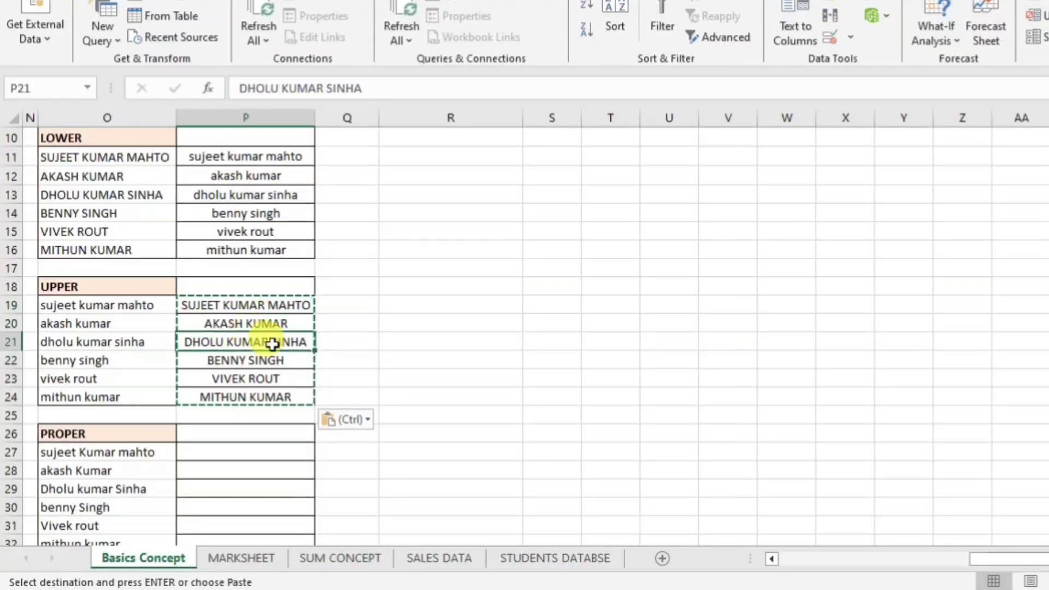
left_click(269, 361)
left_click(228, 435)
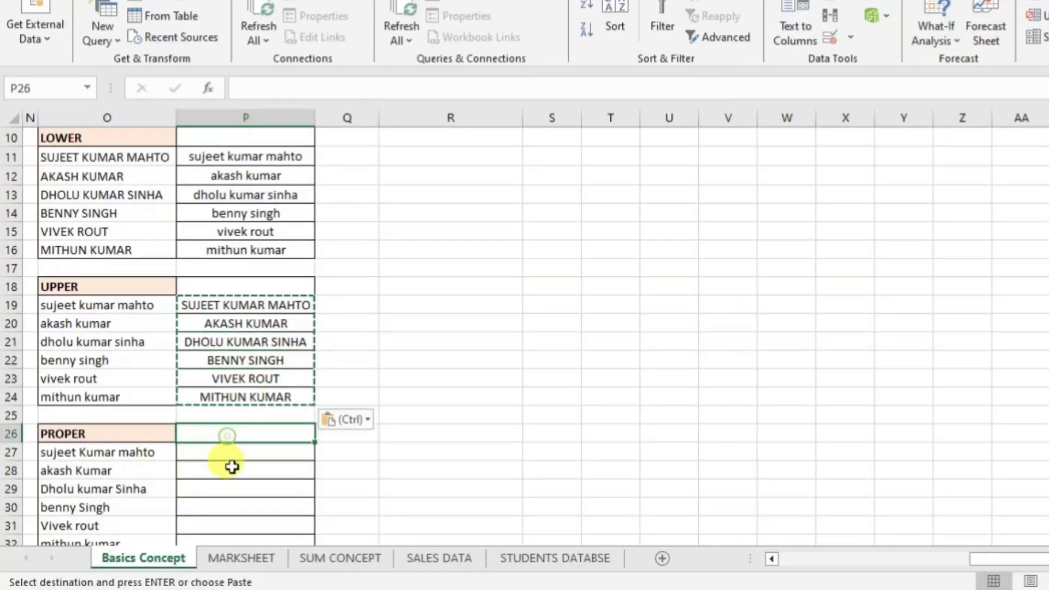
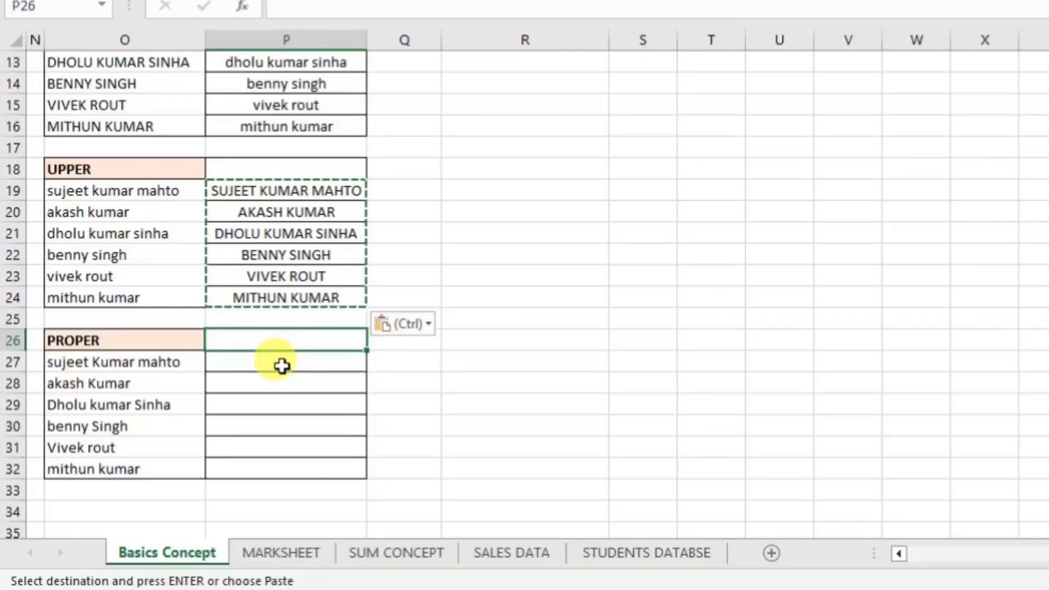
Enter =PROPER(O27) in P27.
left_click(281, 366)
type("=pr")
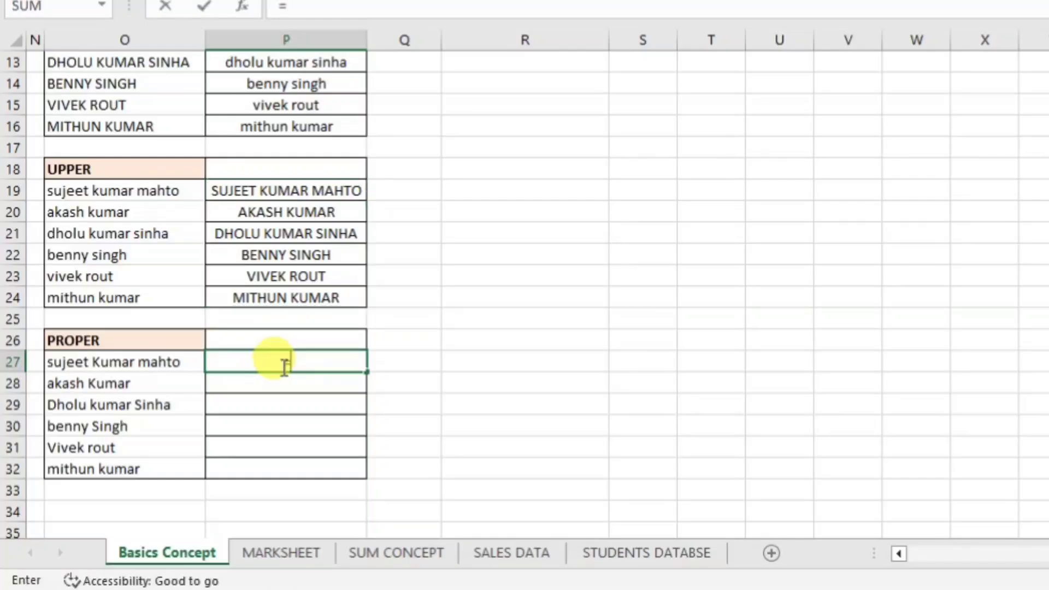
type("o")
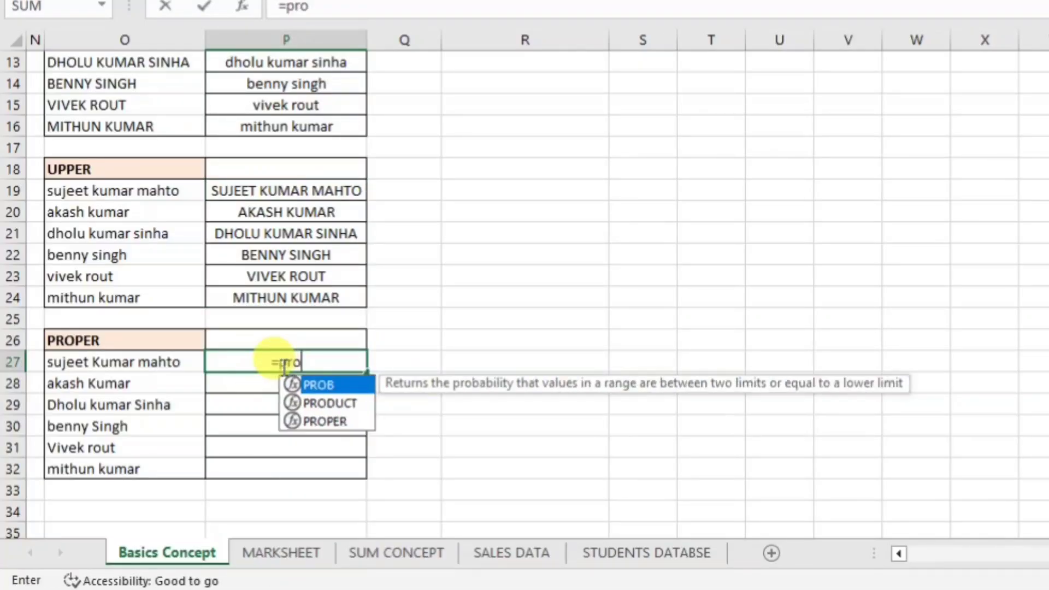
key("Down")
key("Down")
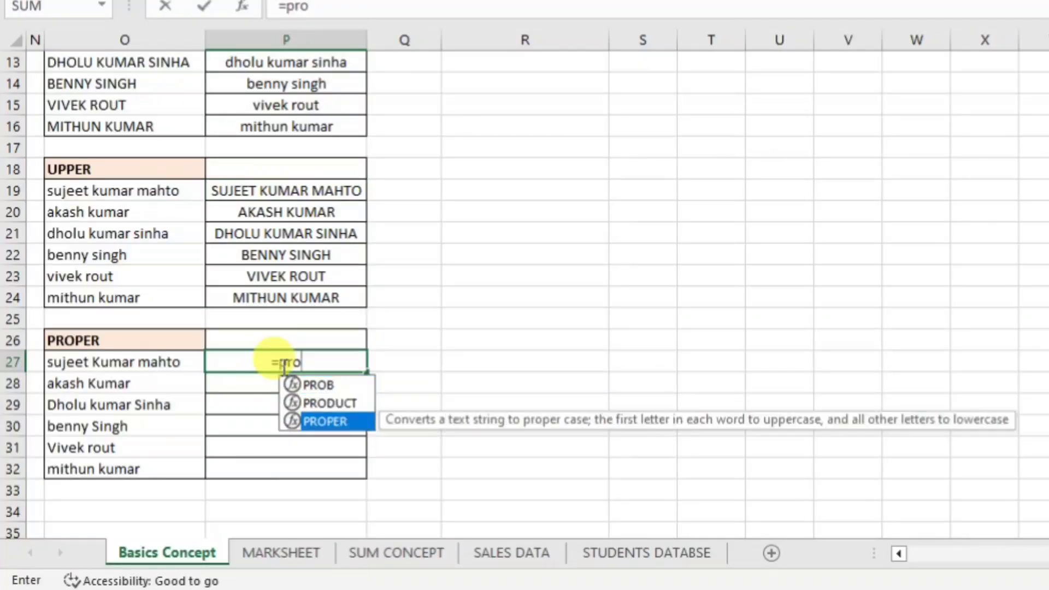
key("Tab")
left_click(129, 362)
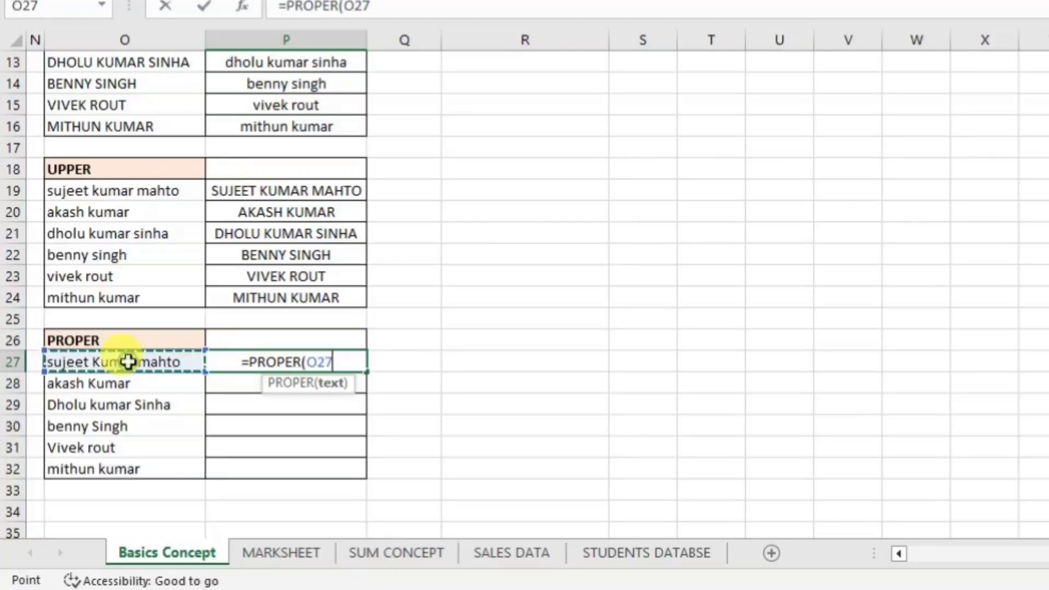
type(")")
key("Return")
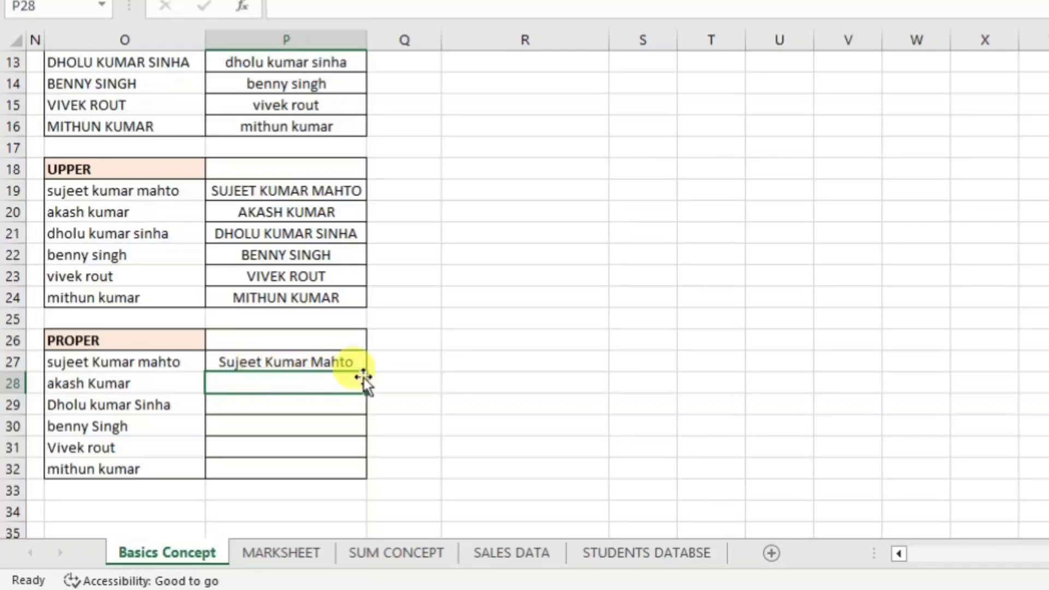
Fill the PROPER formula down to P32, paste P27:P32 as values only, and left-align them.
left_click(362, 360)
left_click_drag(366, 371, 365, 473)
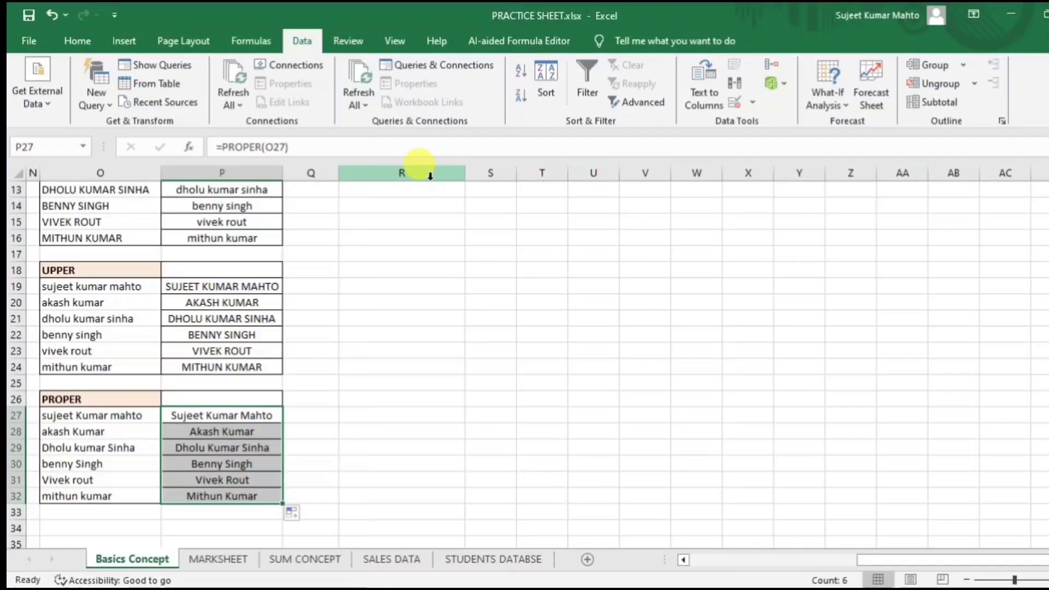
key("ctrl+c")
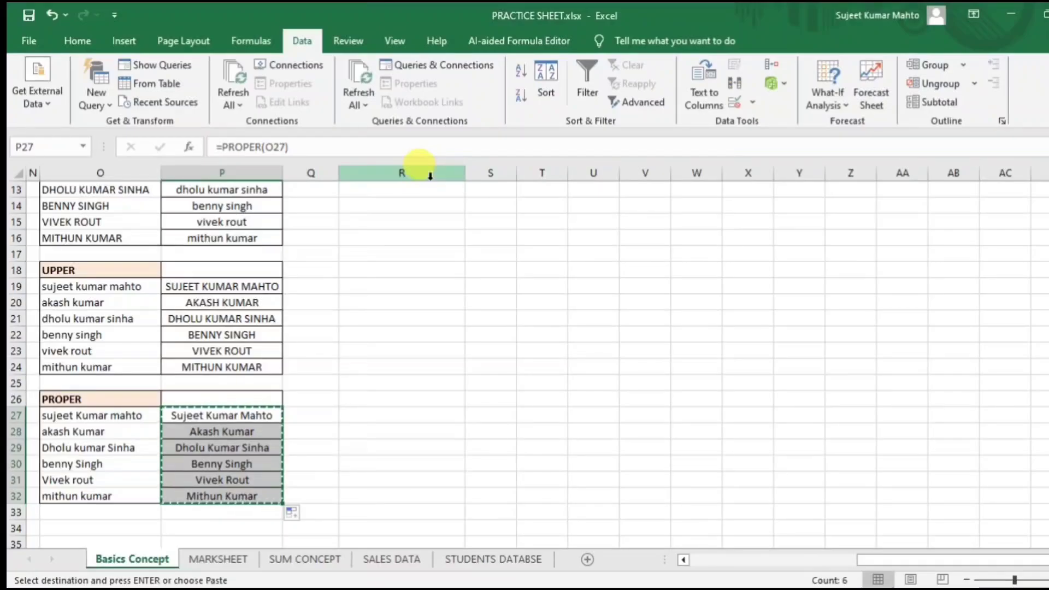
key("ctrl+alt+v")
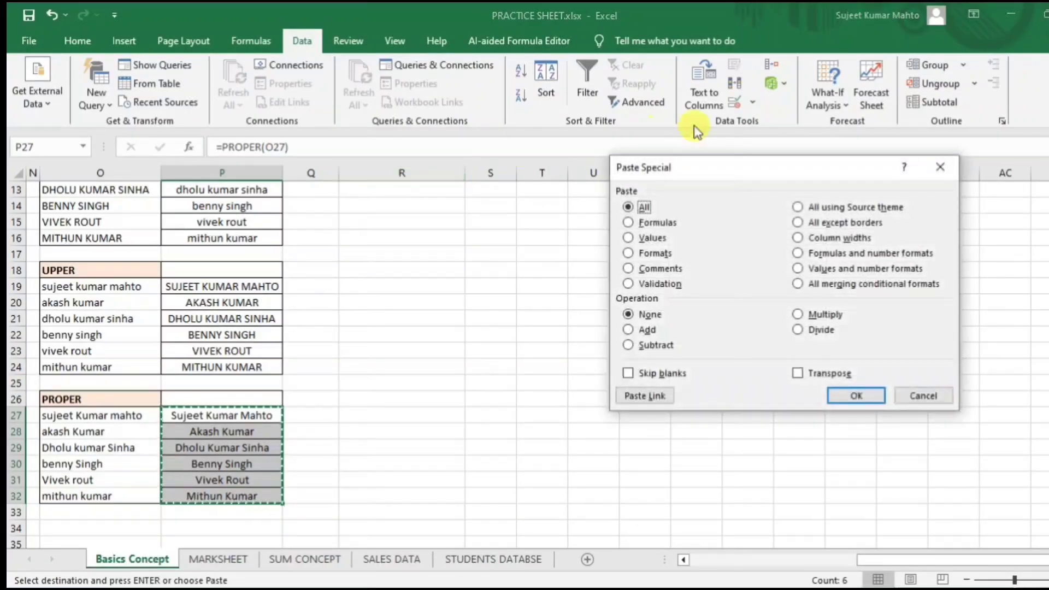
left_click(628, 237)
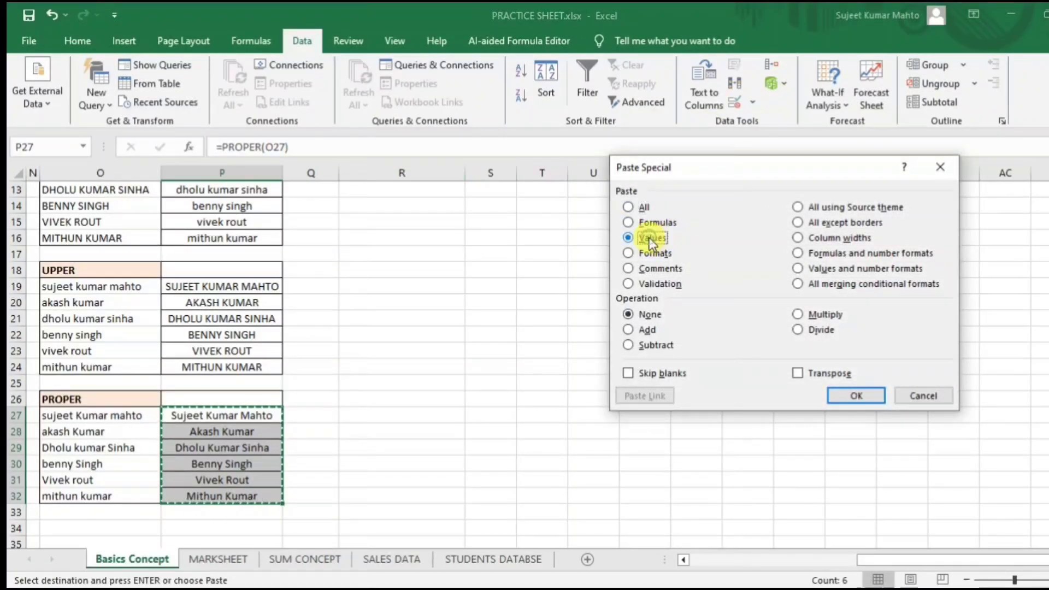
left_click(848, 393)
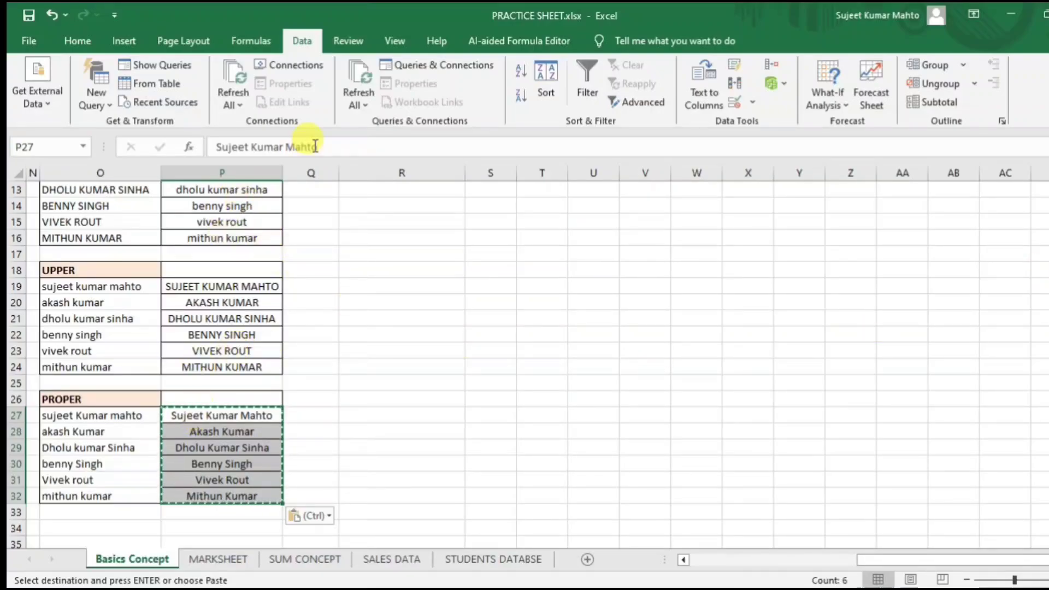
left_click(76, 41)
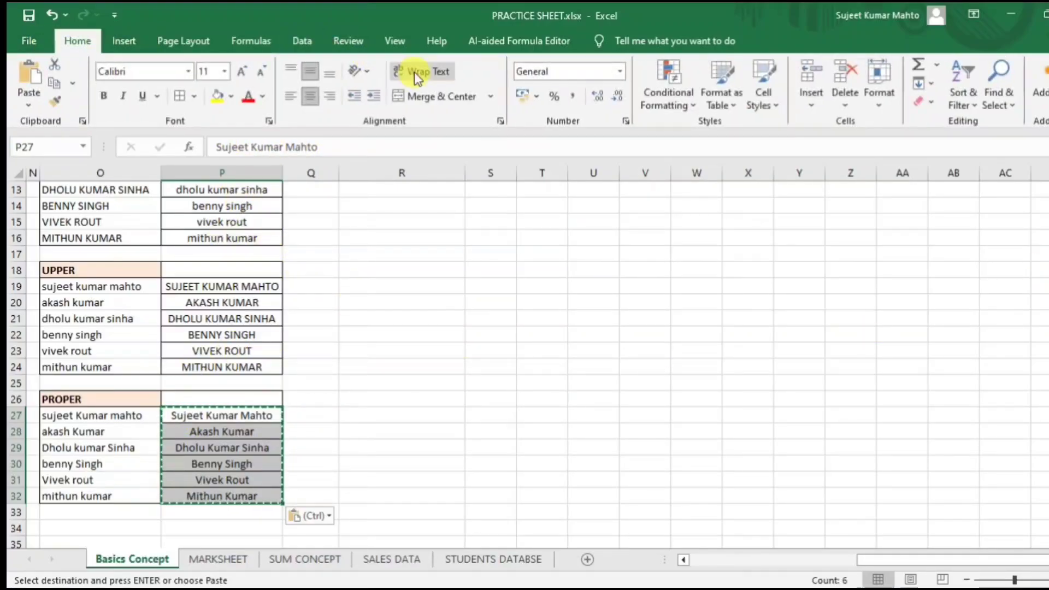
left_click(291, 96)
left_click(421, 415)
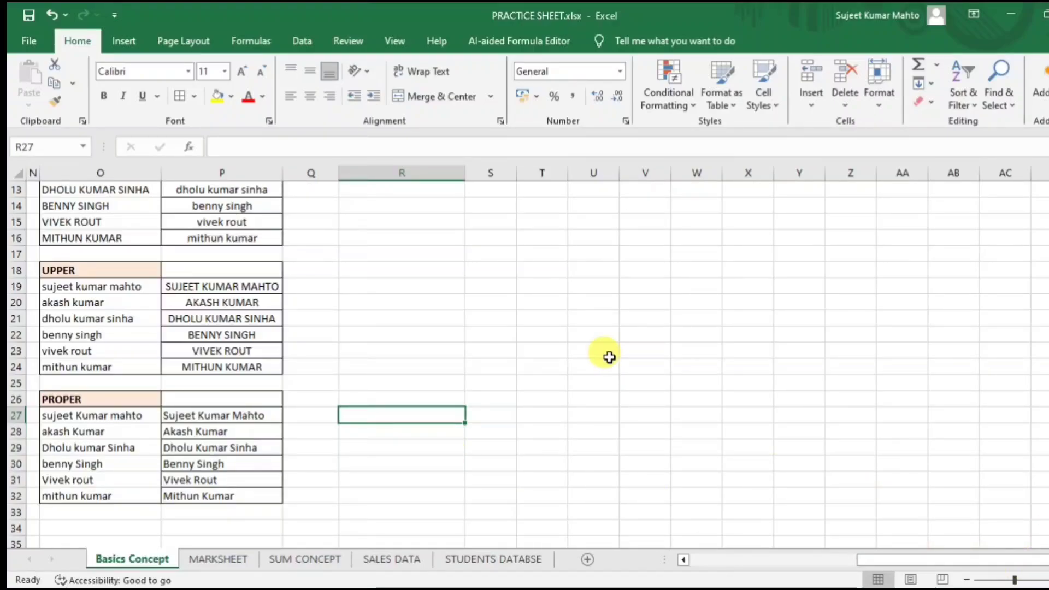
On the MARKSHEET sheet, clear the top-rank names and full marks in O4:P6.
left_click(219, 560)
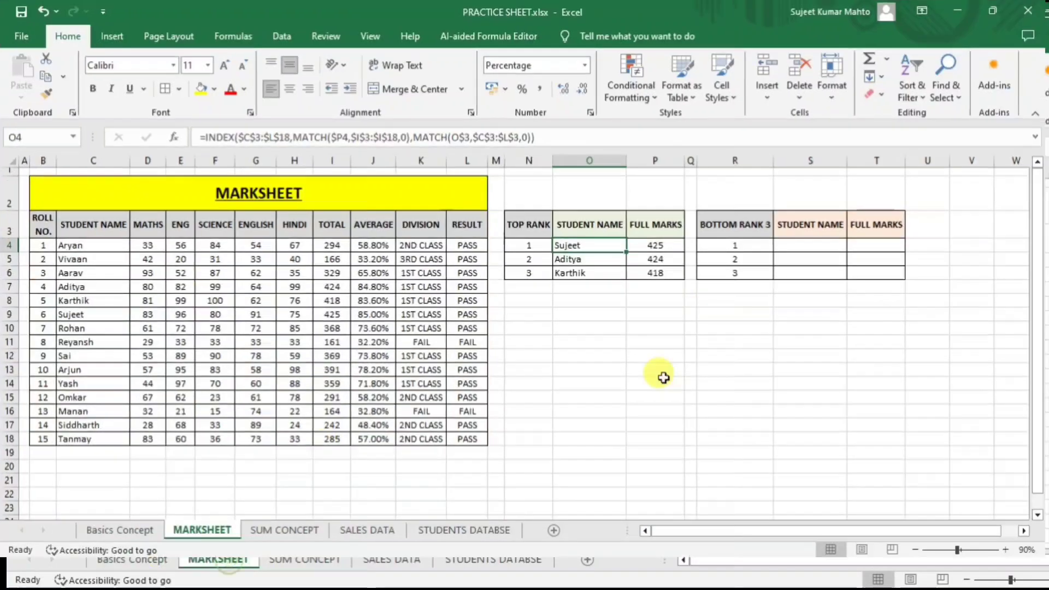
left_click(664, 395)
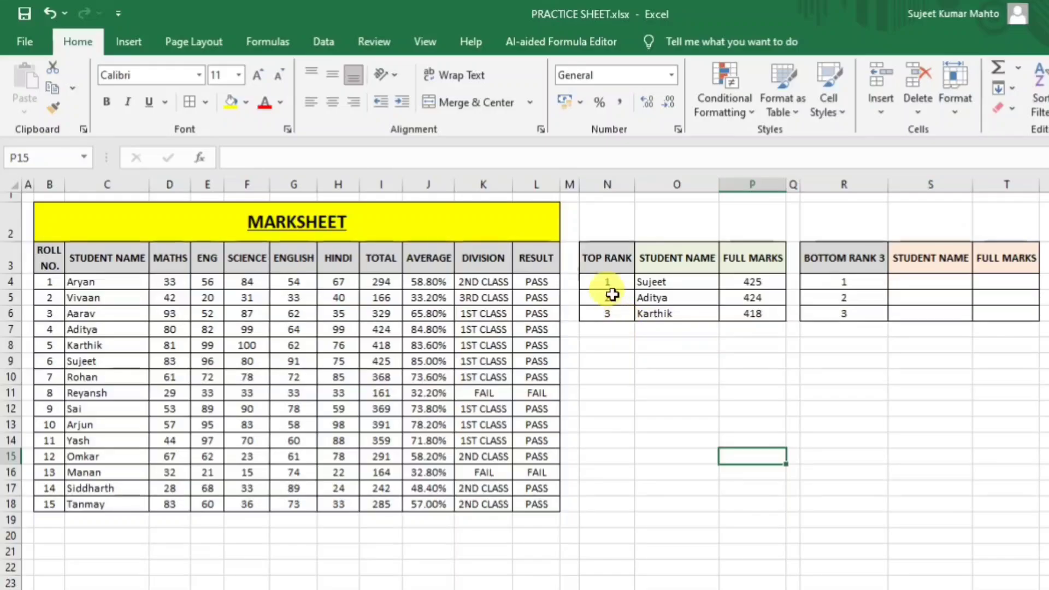
left_click(643, 285)
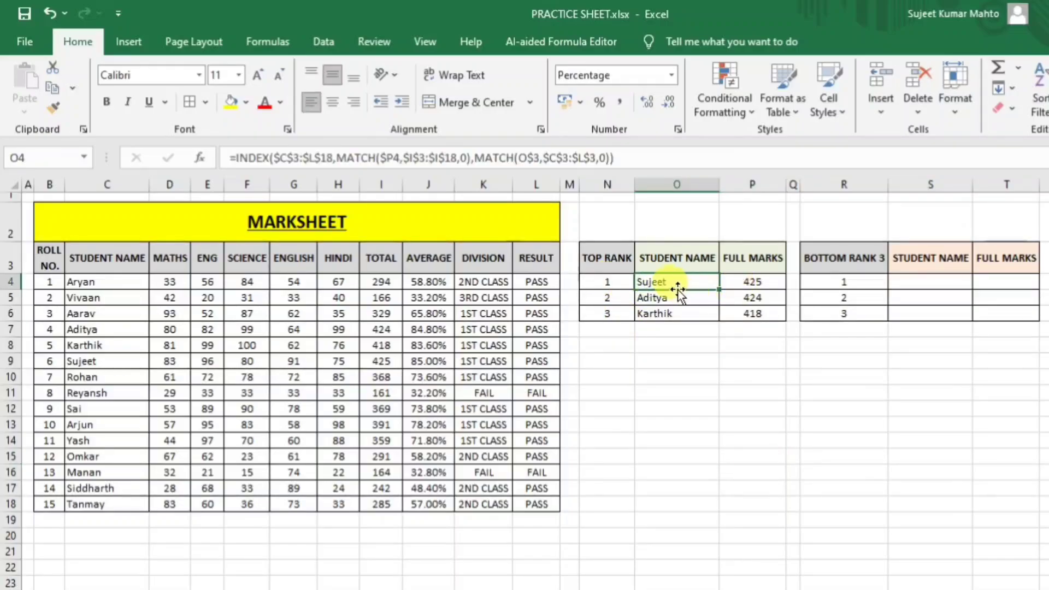
left_click_drag(688, 283, 740, 315)
key("Delete")
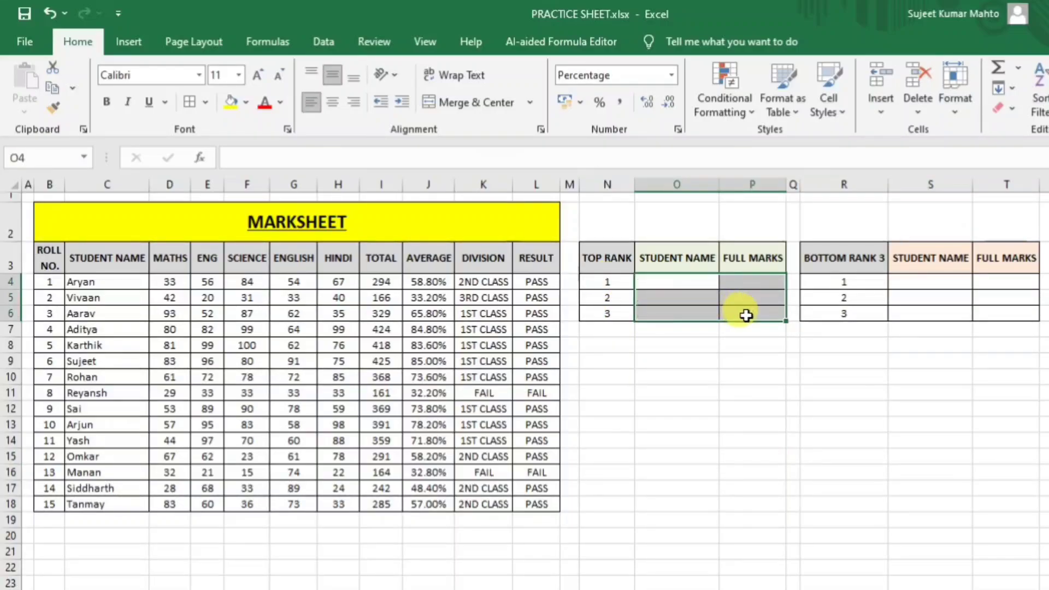
Clear the TOTAL, AVERAGE, DIVISION and RESULT columns in I4:L18.
left_click(764, 394)
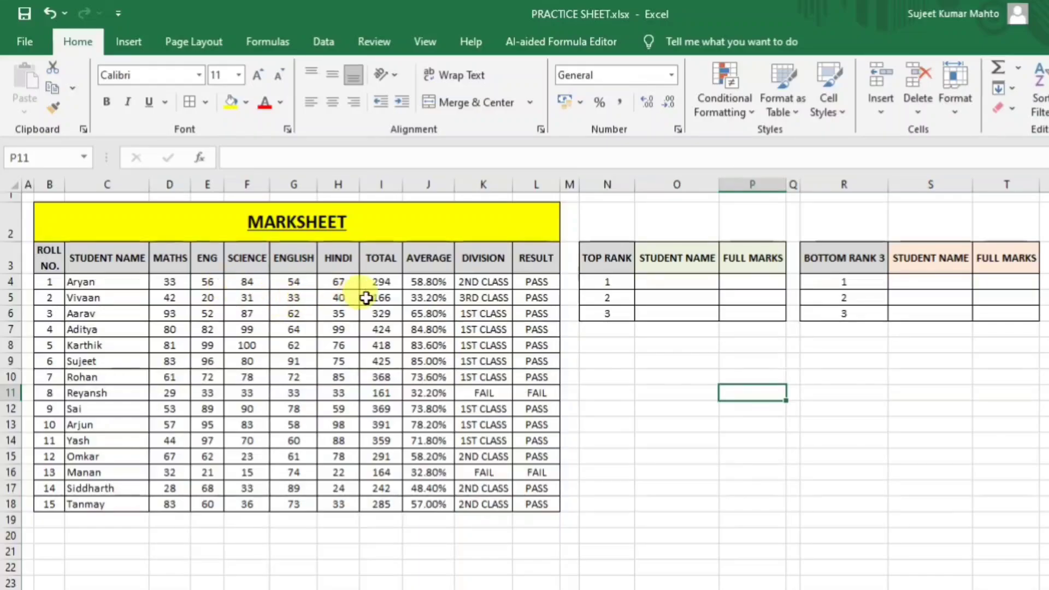
left_click_drag(394, 285, 532, 503)
key("Delete")
left_click(752, 408)
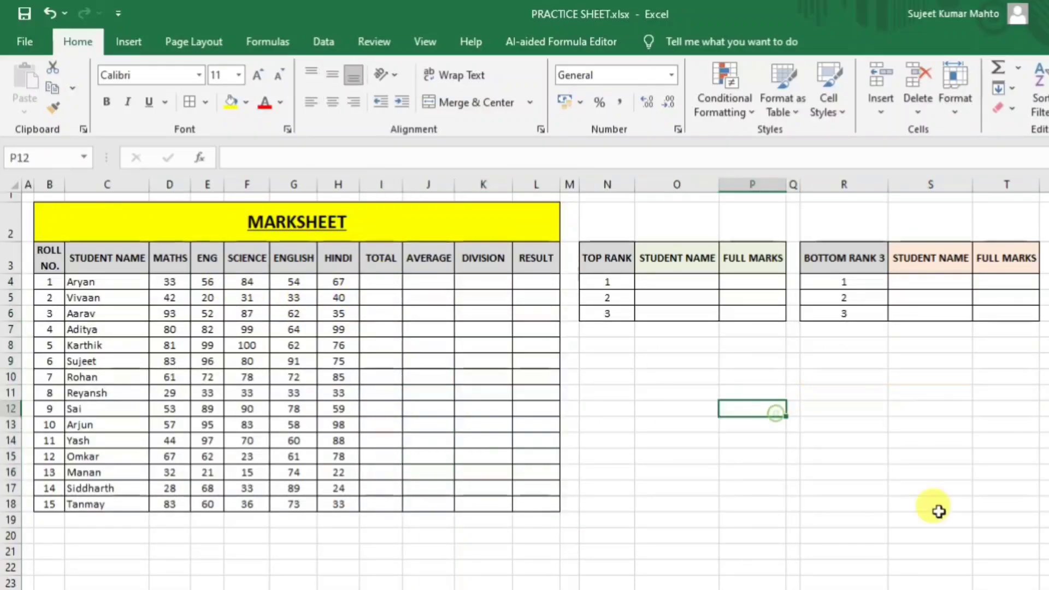
left_click(384, 280)
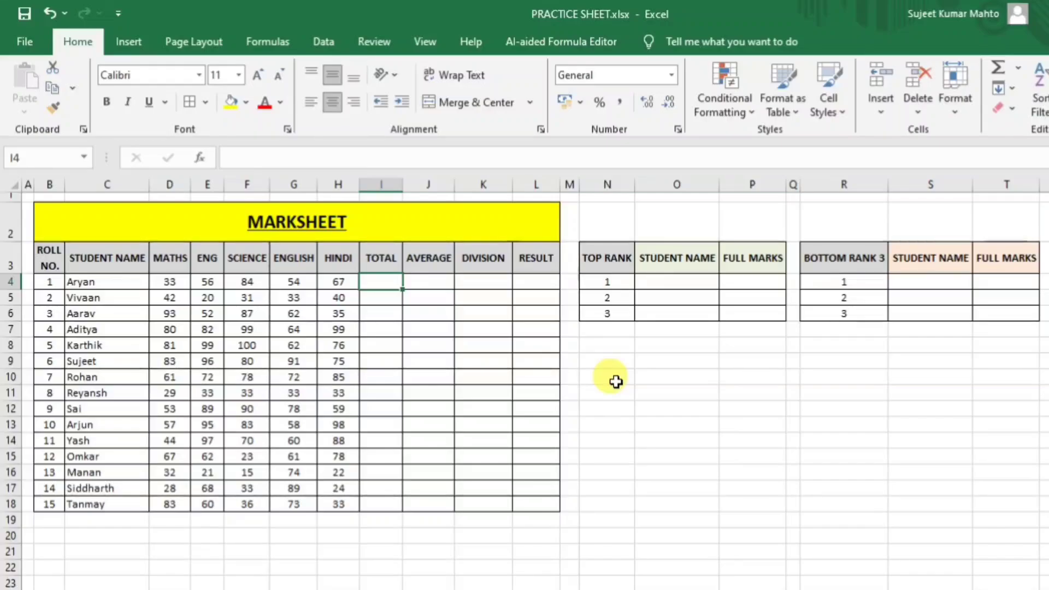
Enter =SUM(D4:H4) in I4 and fill it down to I18, giving totals 294 through 285.
type("=")
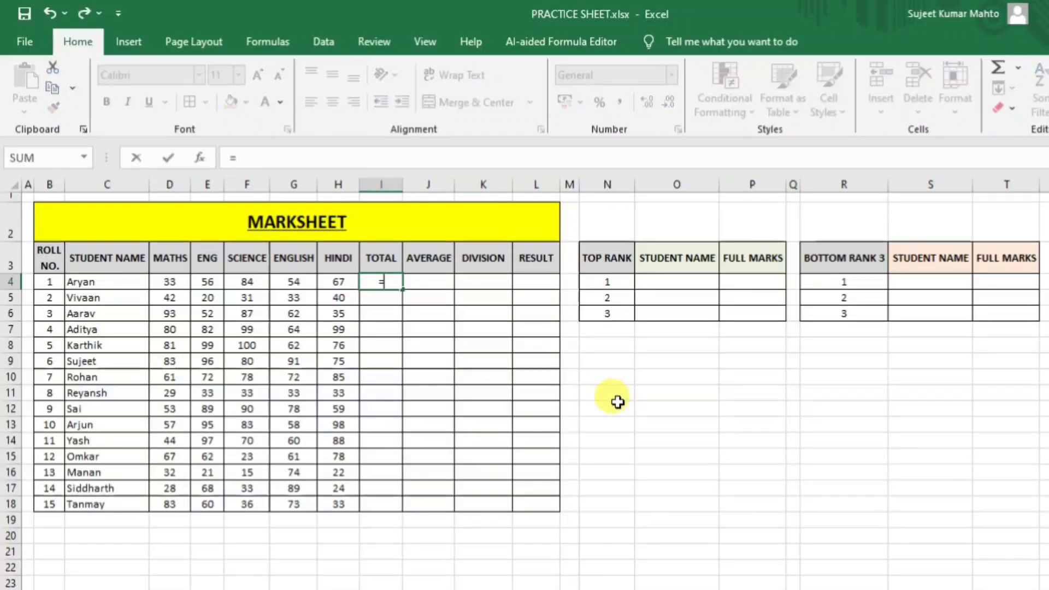
type("sum")
key("Tab")
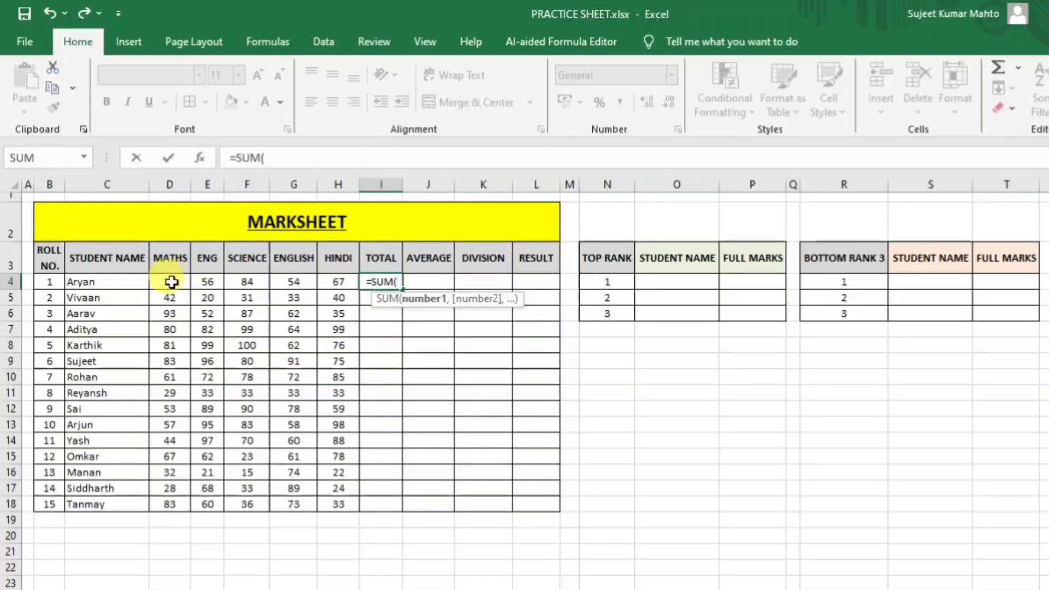
type("d4:")
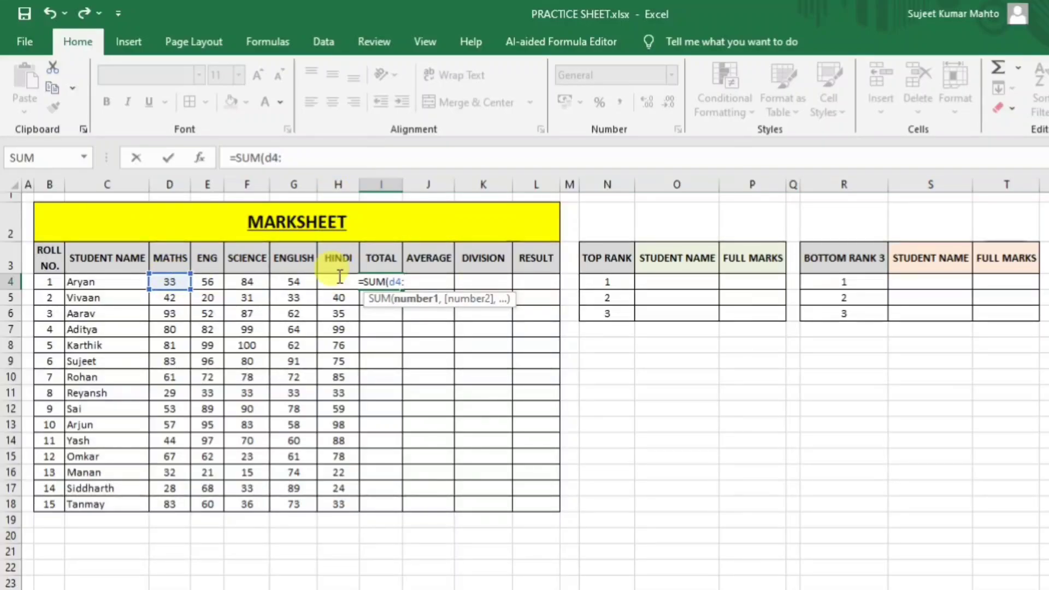
type("h4")
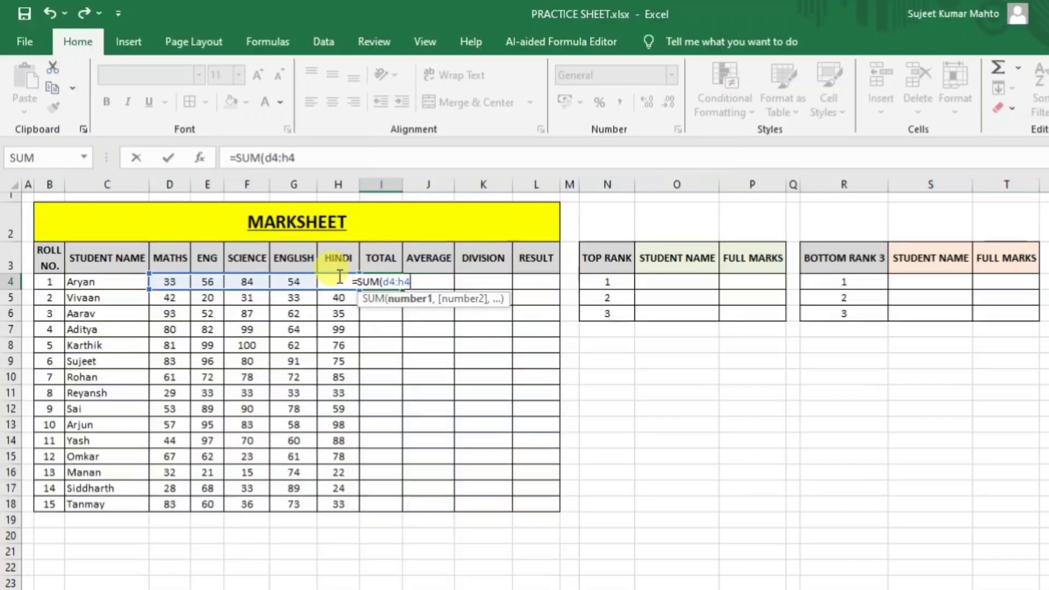
key("Return")
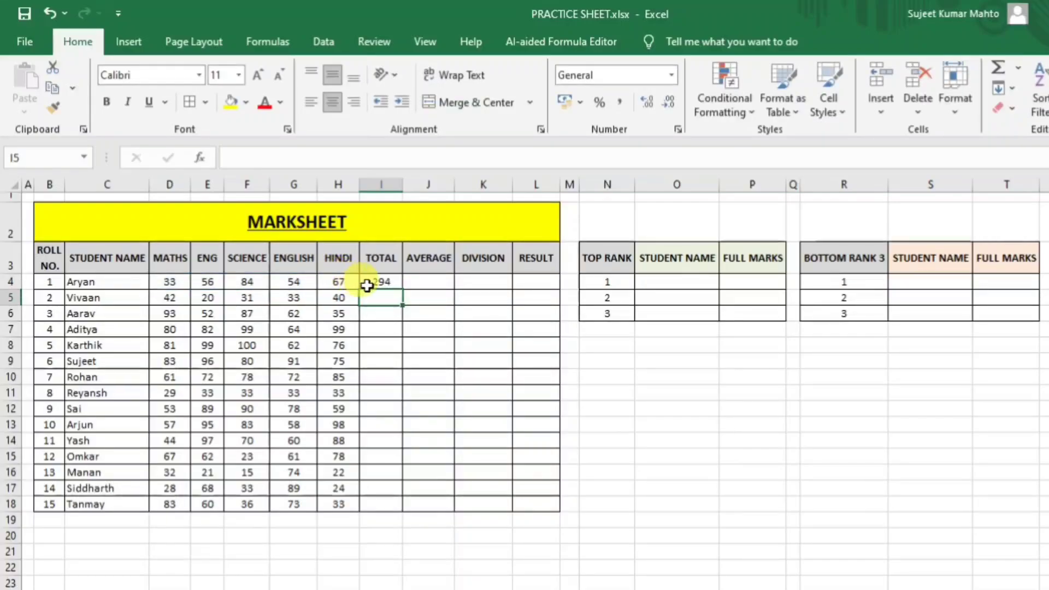
left_click(385, 281)
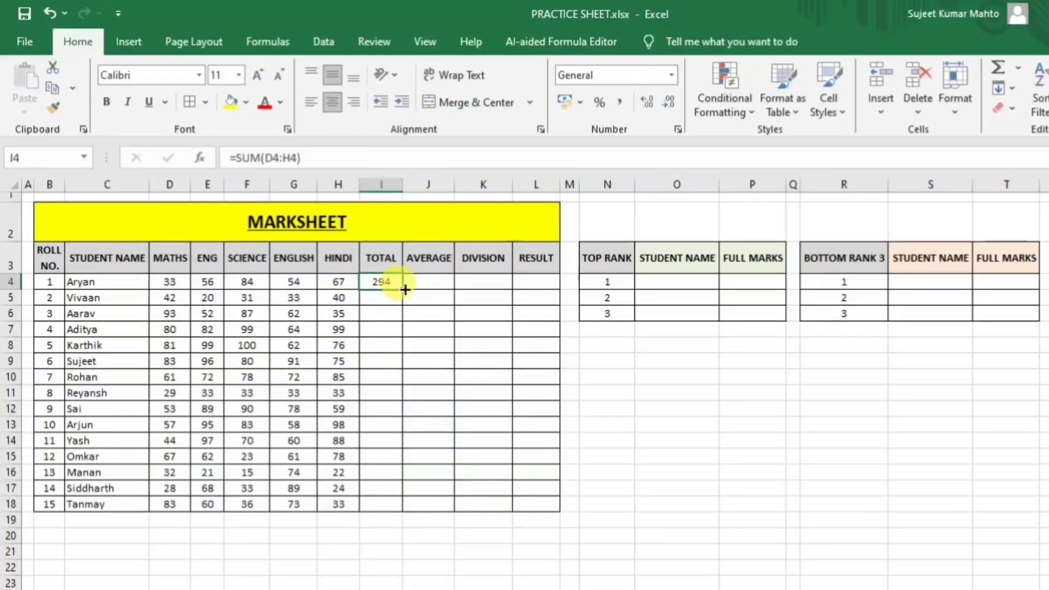
left_click_drag(405, 290, 395, 504)
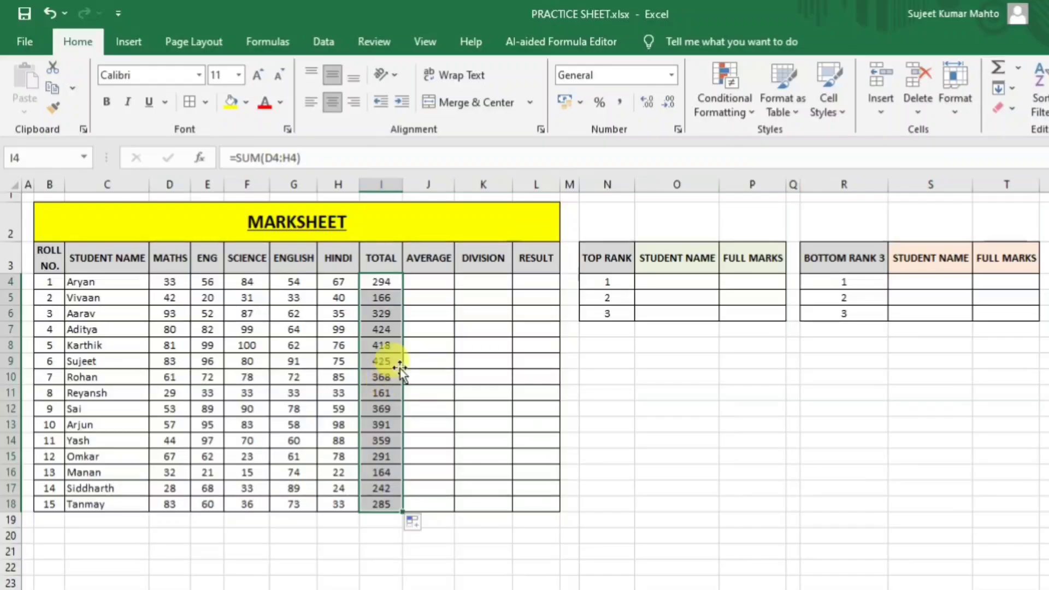
left_click(423, 281)
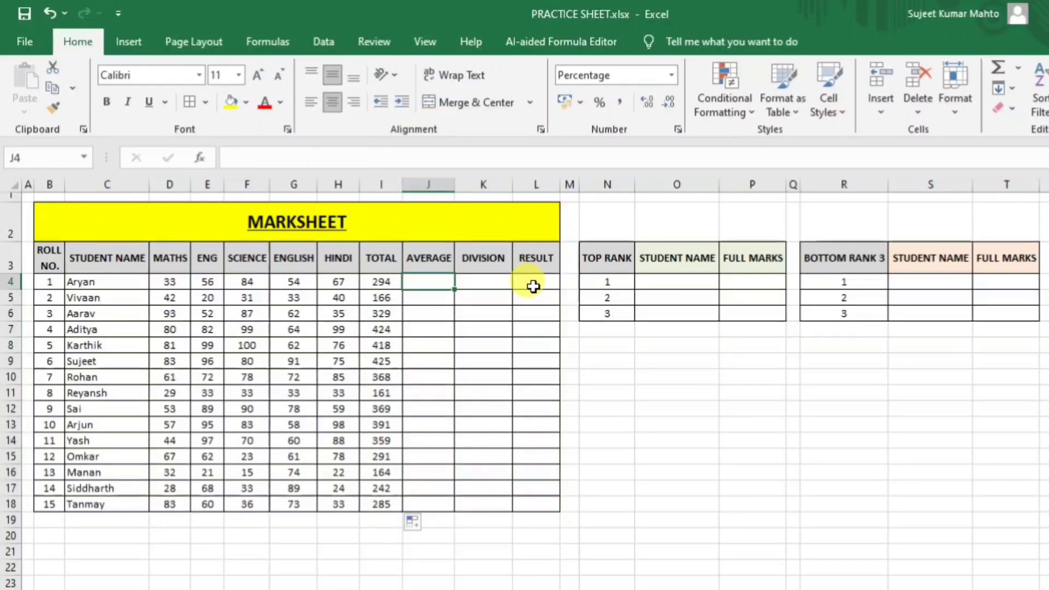
Enter an AVERAGE formula in J4, correcting its range from D3:H3 to D4:H4.
type("=aver")
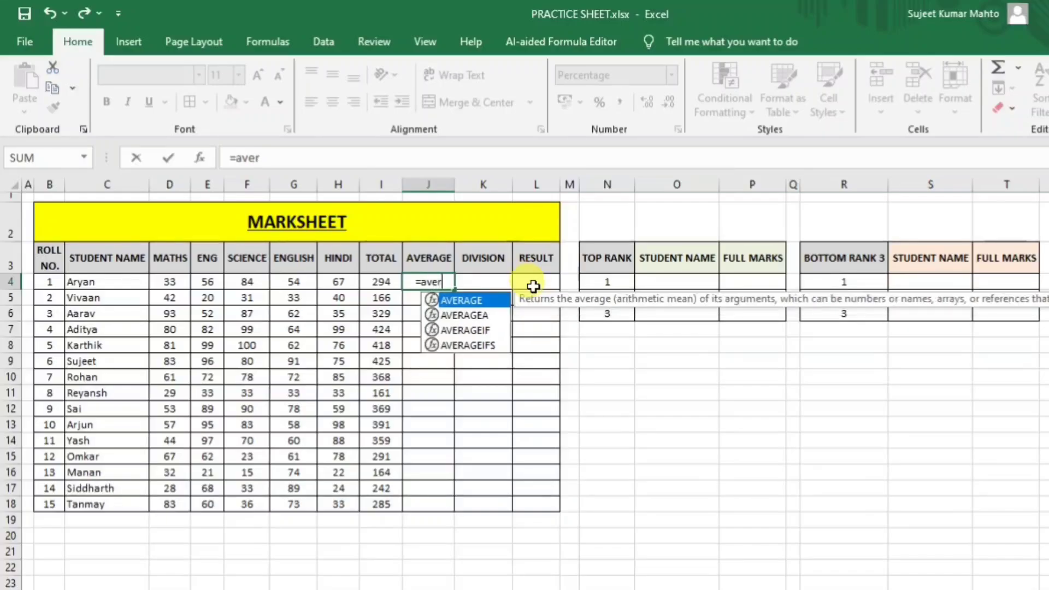
key("Tab")
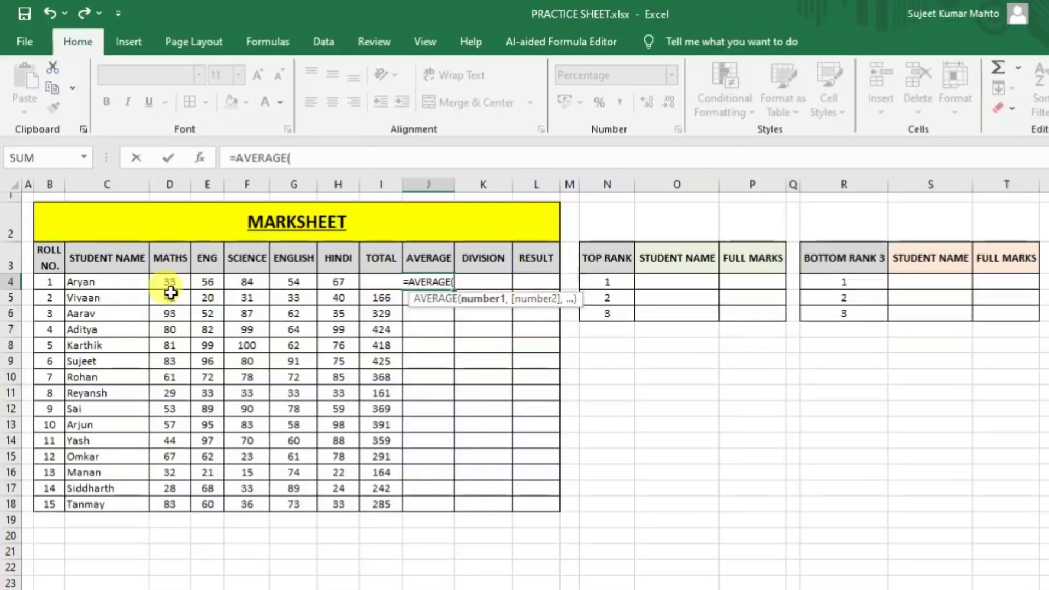
type("d3:")
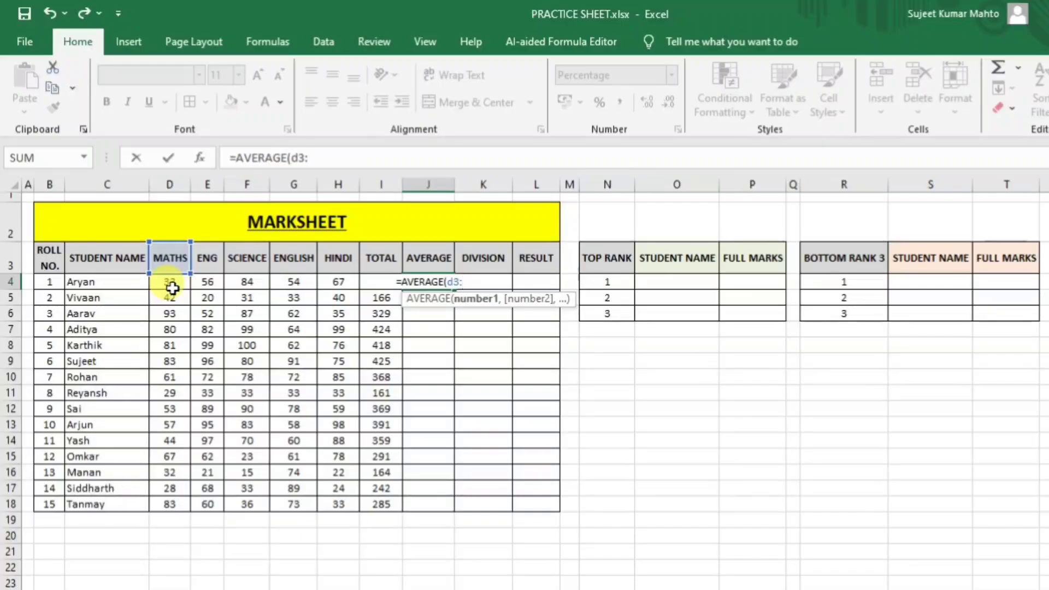
type("h3")
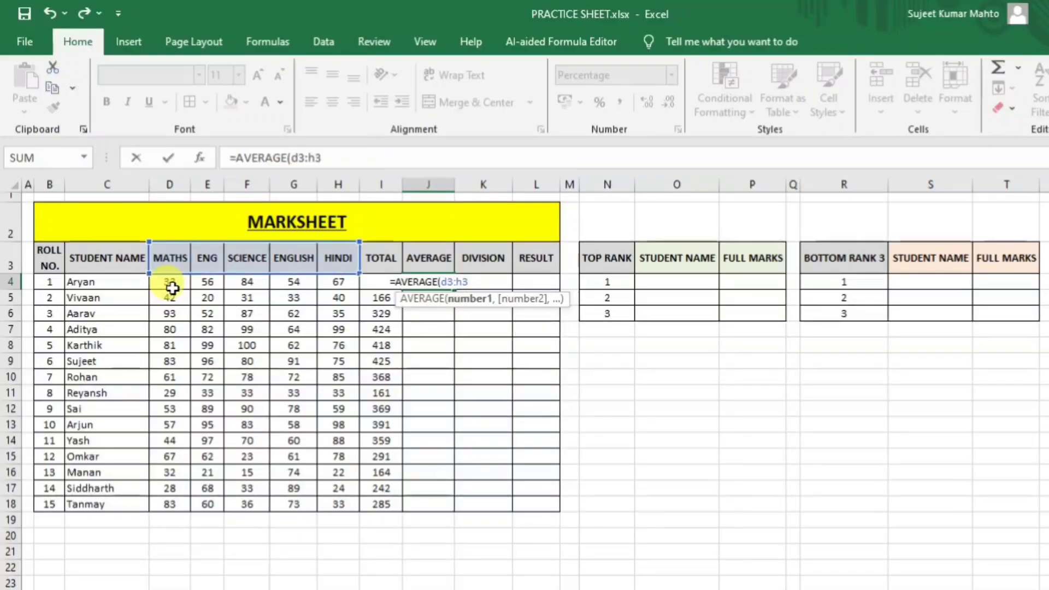
type(")")
key("Return")
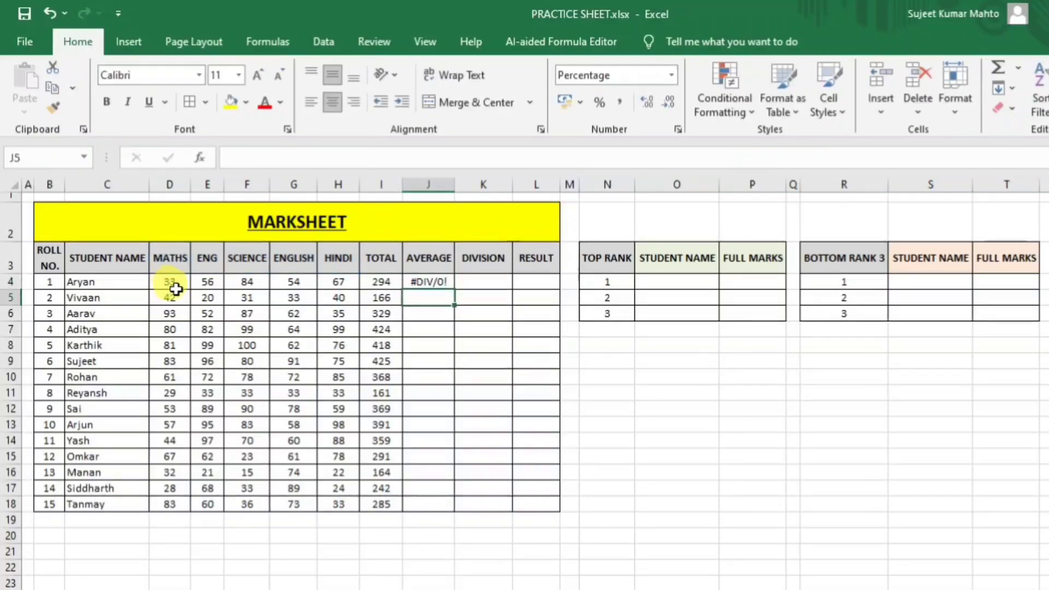
left_click(436, 283)
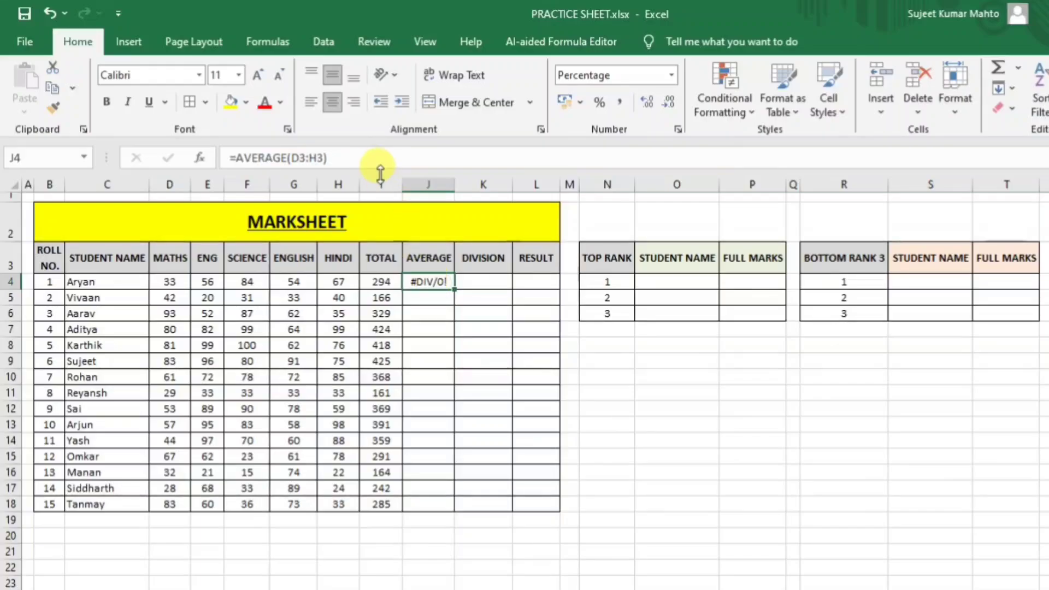
left_click(345, 157)
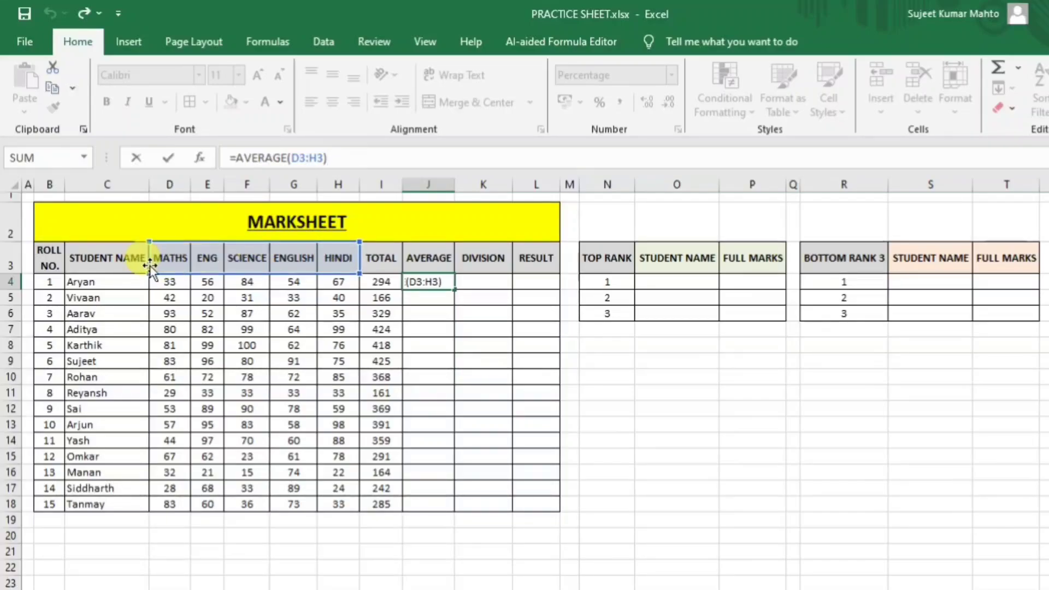
left_click(304, 159)
key("BackSpace")
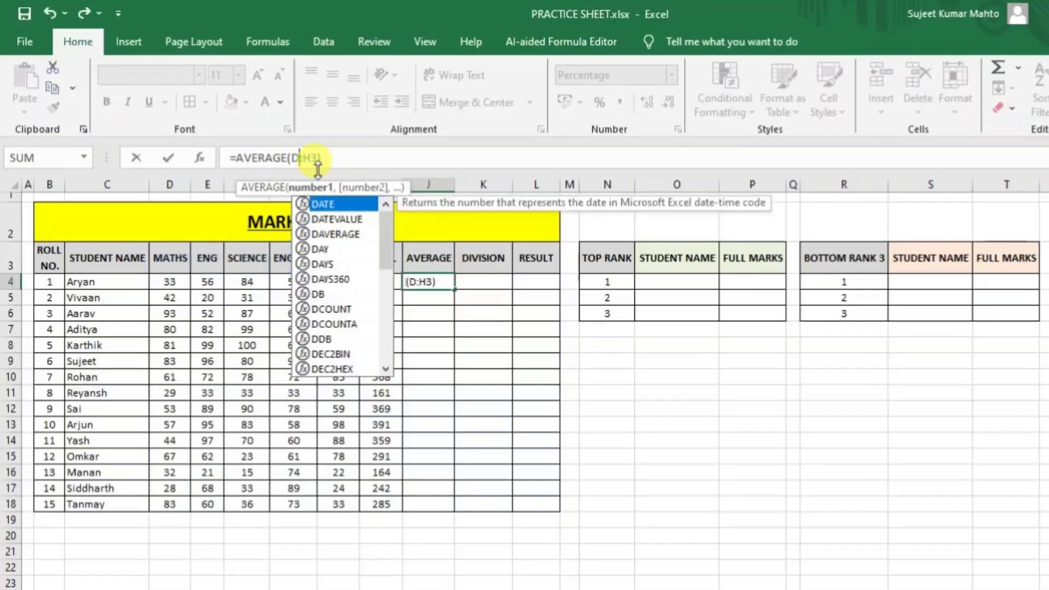
type("4")
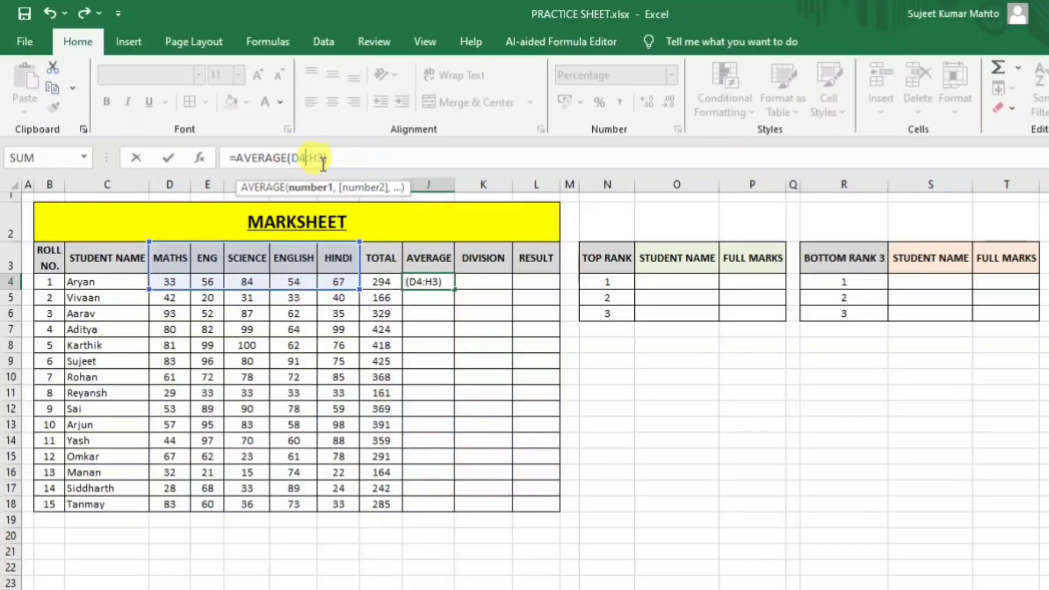
left_click(323, 161)
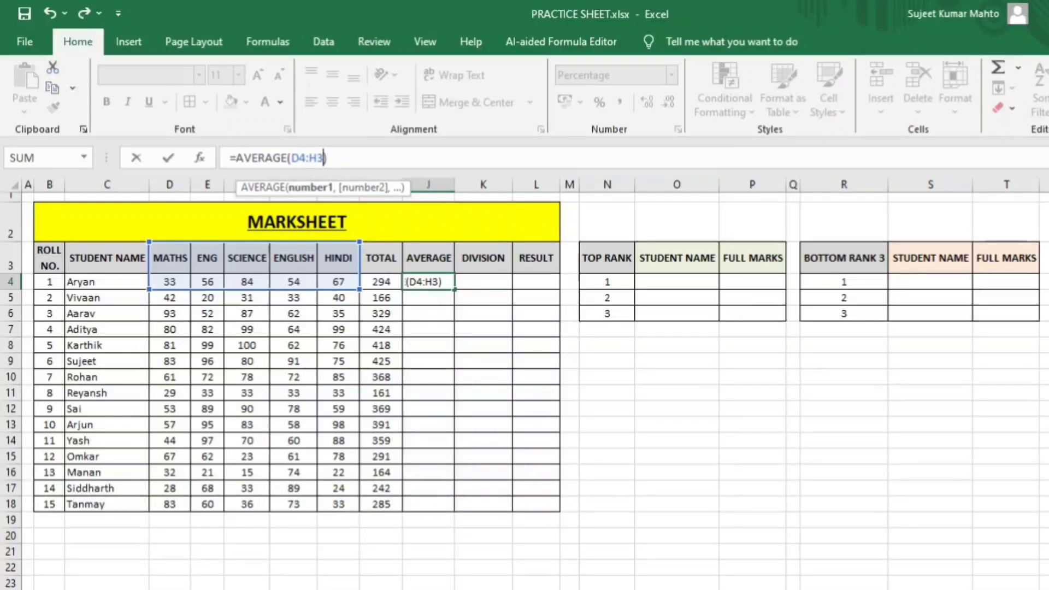
key("BackSpace")
type("4")
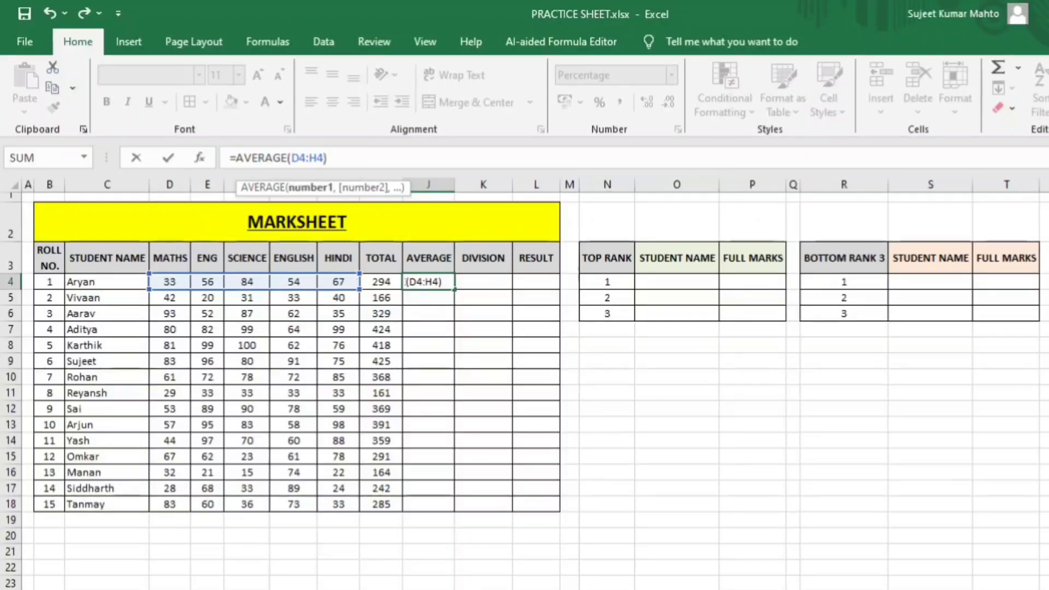
key("Return")
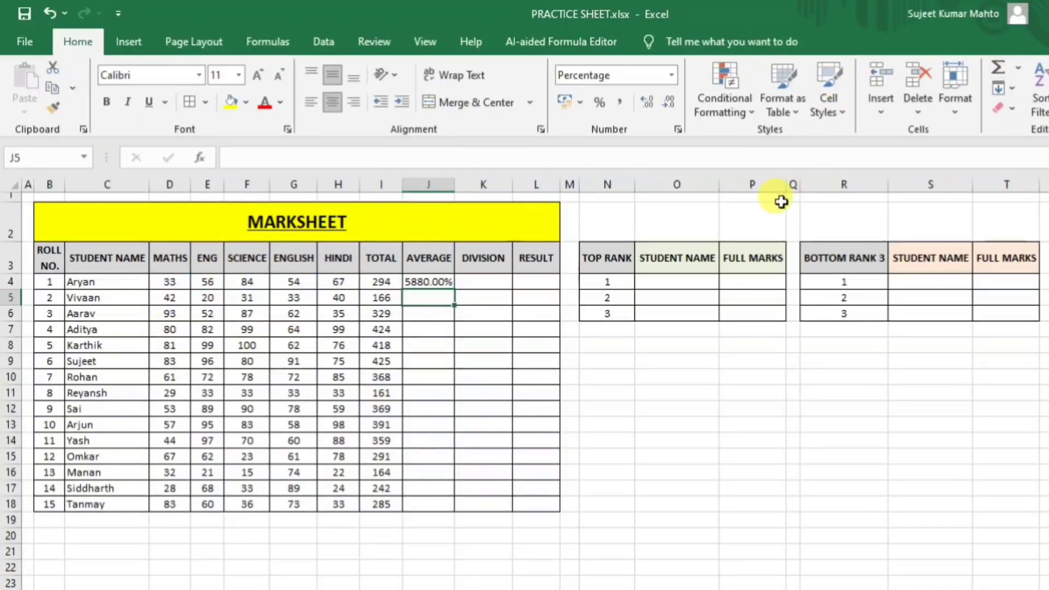
Divide J4's average by 100 and fill =AVERAGE(D4:H4)/100 down to J18.
left_click(418, 282)
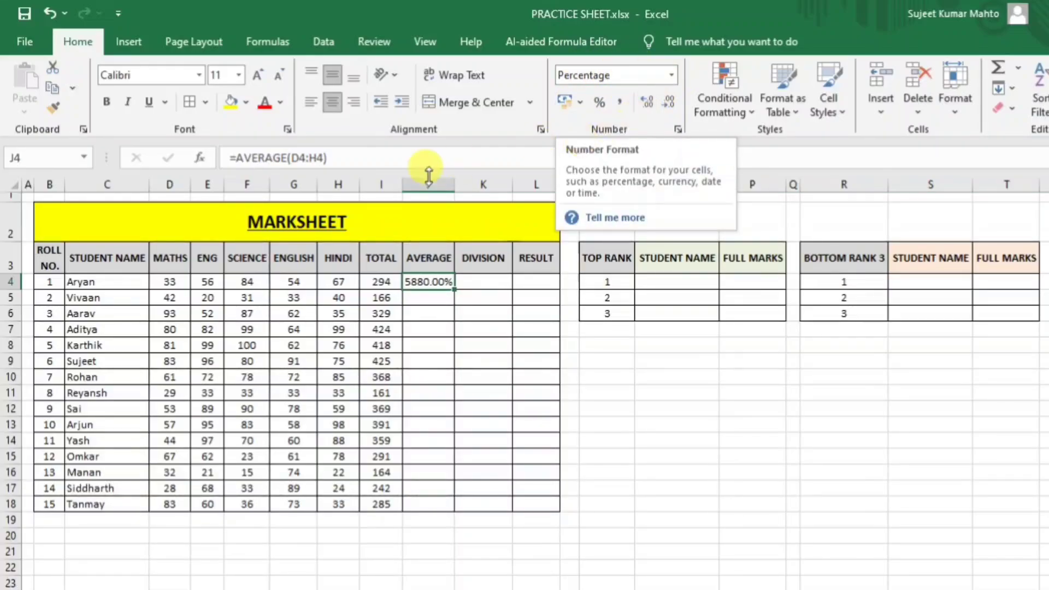
left_click(368, 156)
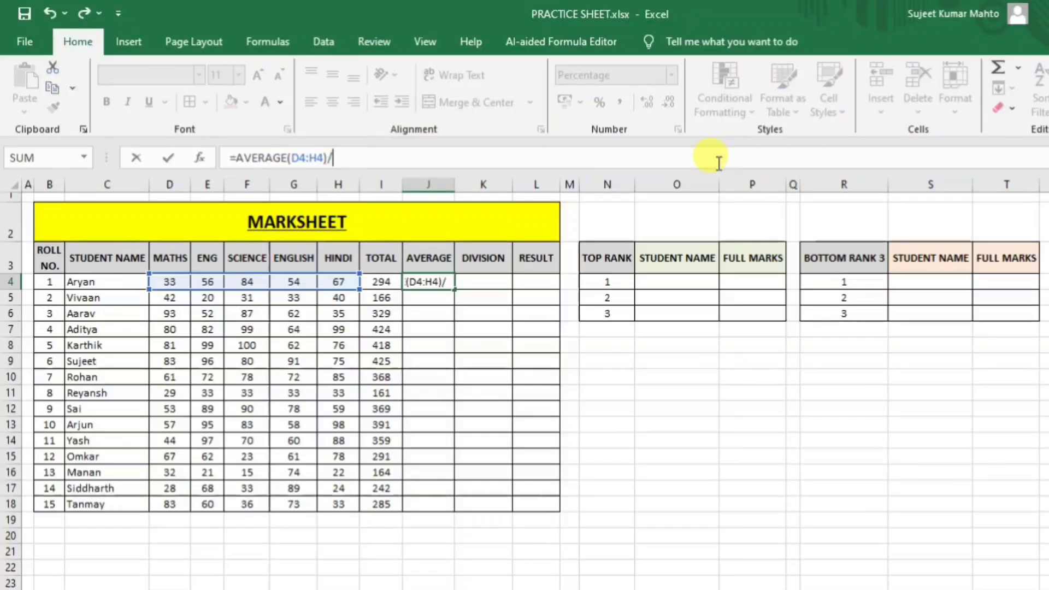
type("/100")
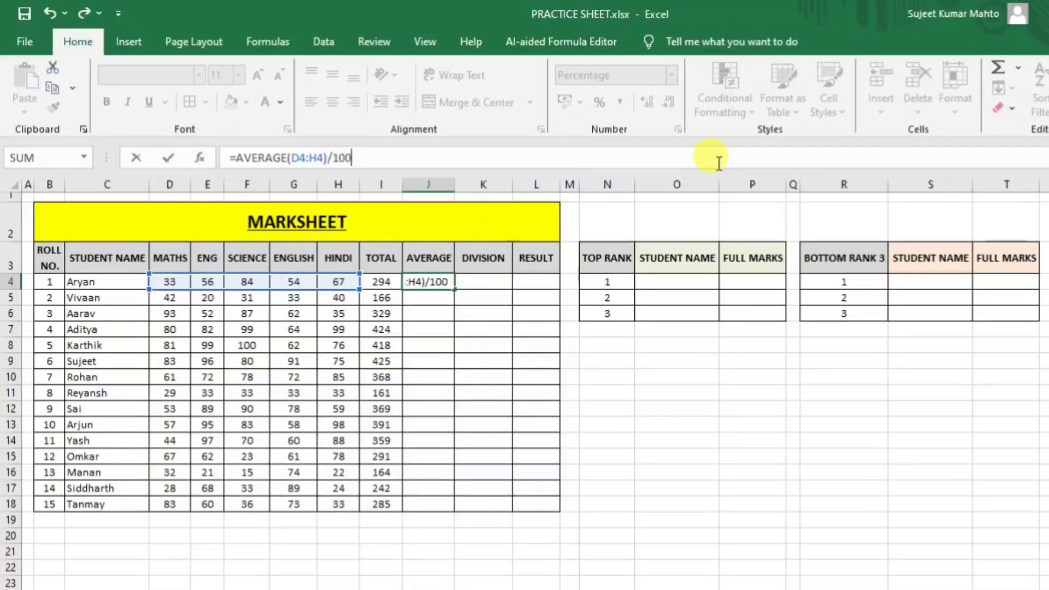
key("Return")
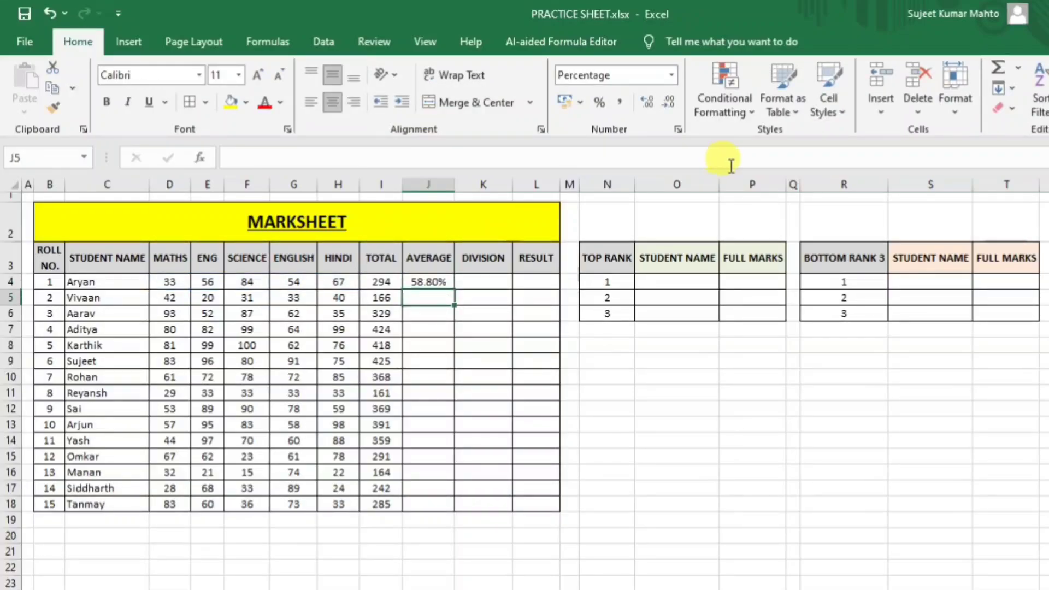
left_click(424, 280)
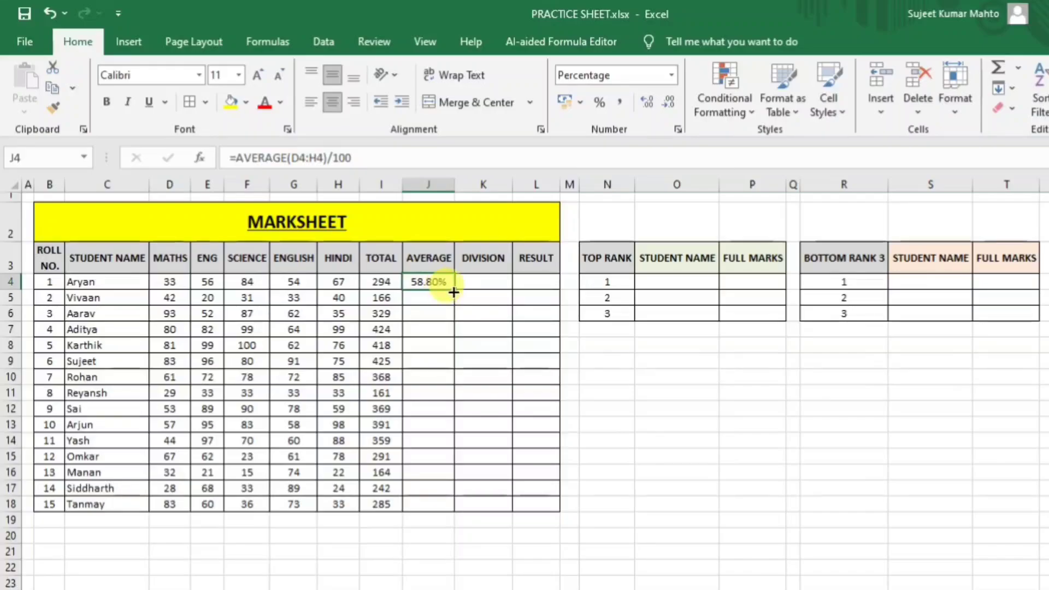
left_click_drag(456, 290, 455, 506)
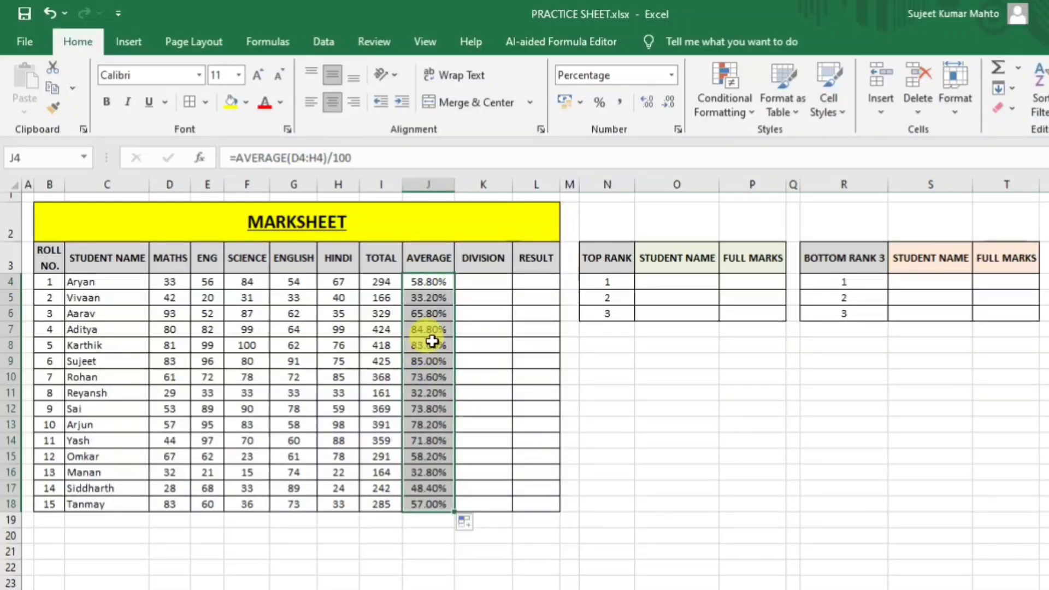
left_click(431, 341)
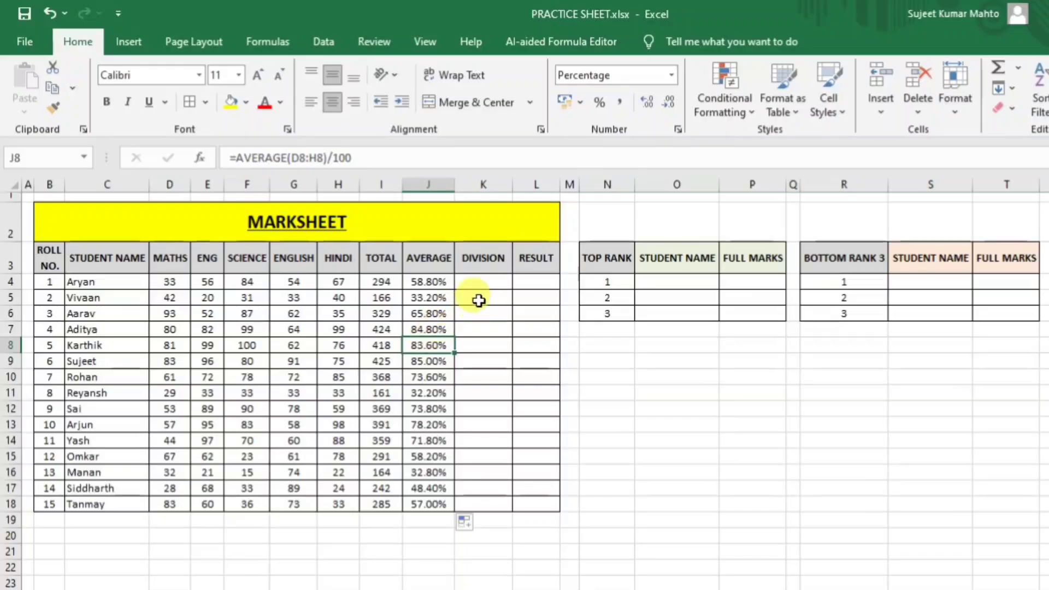
left_click(480, 281)
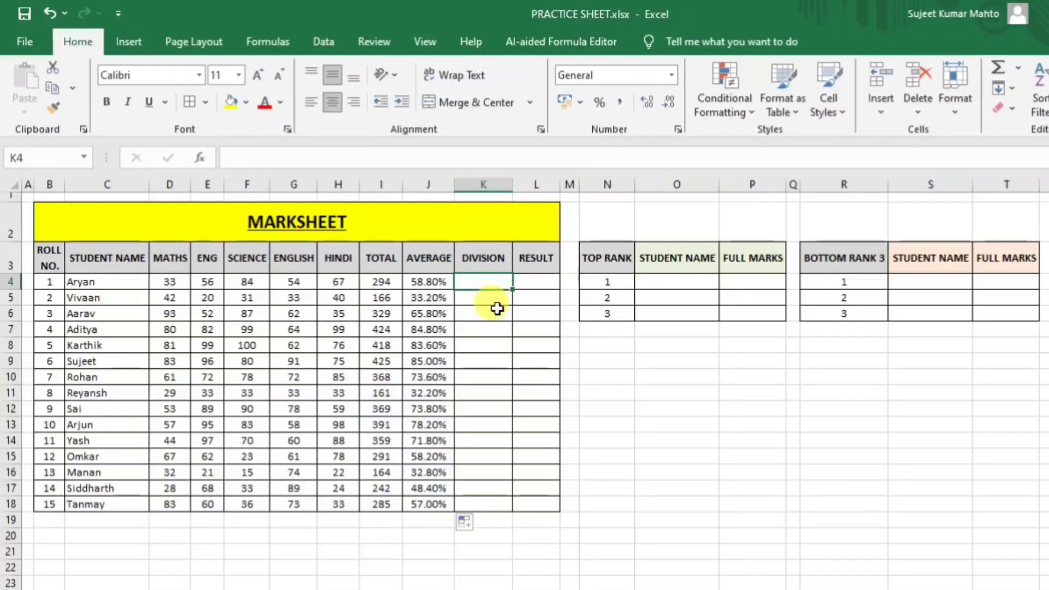
left_click(653, 362)
left_click(614, 360)
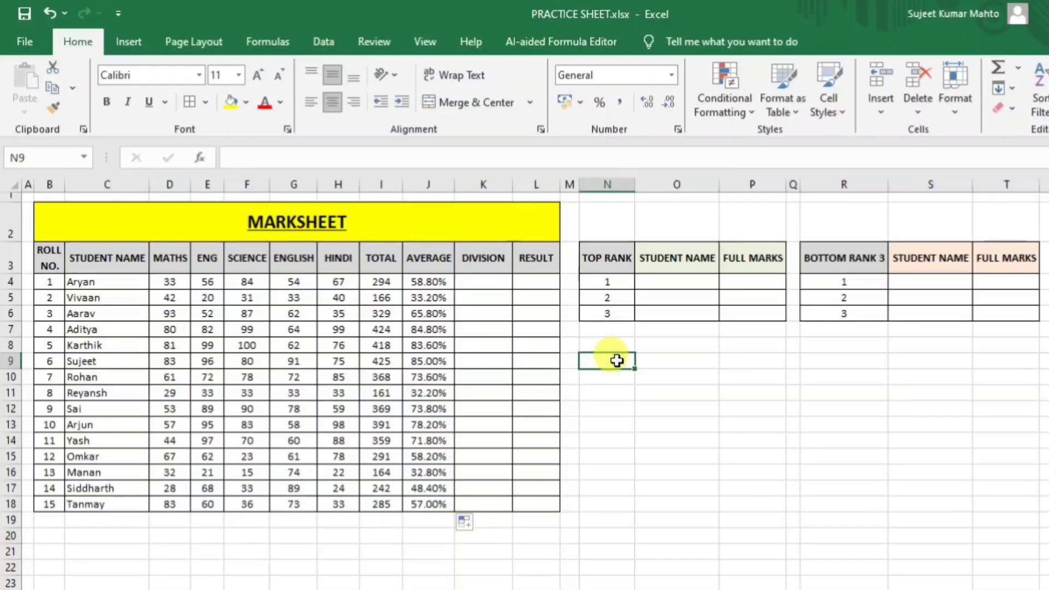
Put test mark 33 in N9 and the comparison =N9>33 in O9.
type("33")
key("Tab")
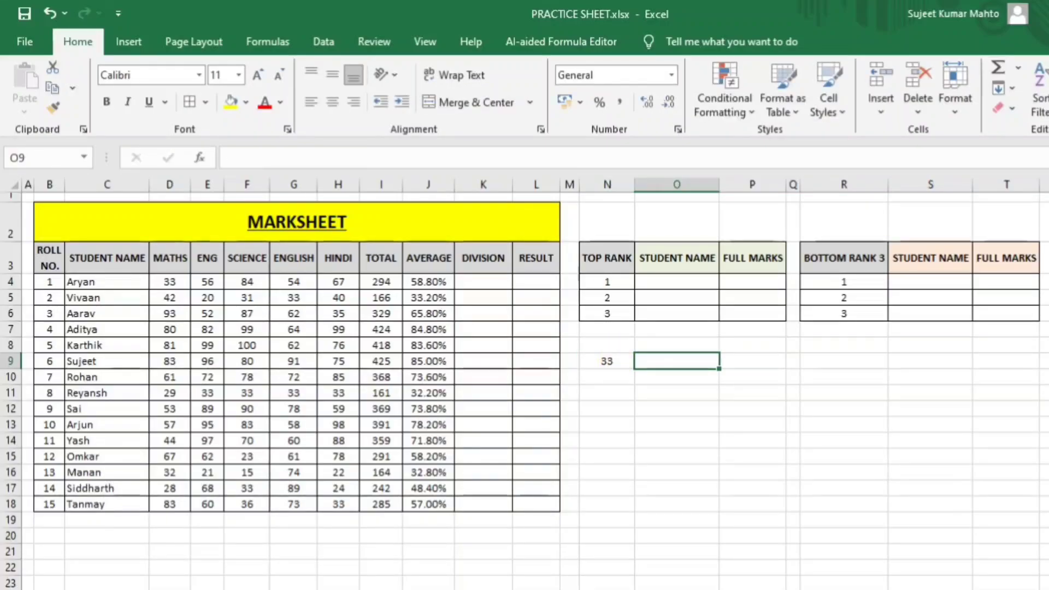
type("=")
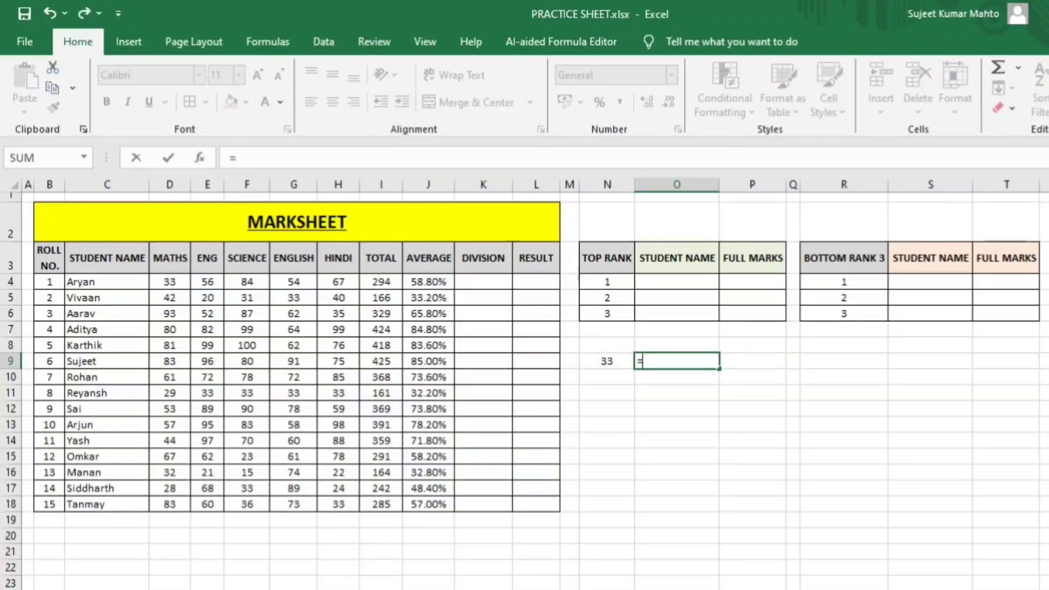
key("Left")
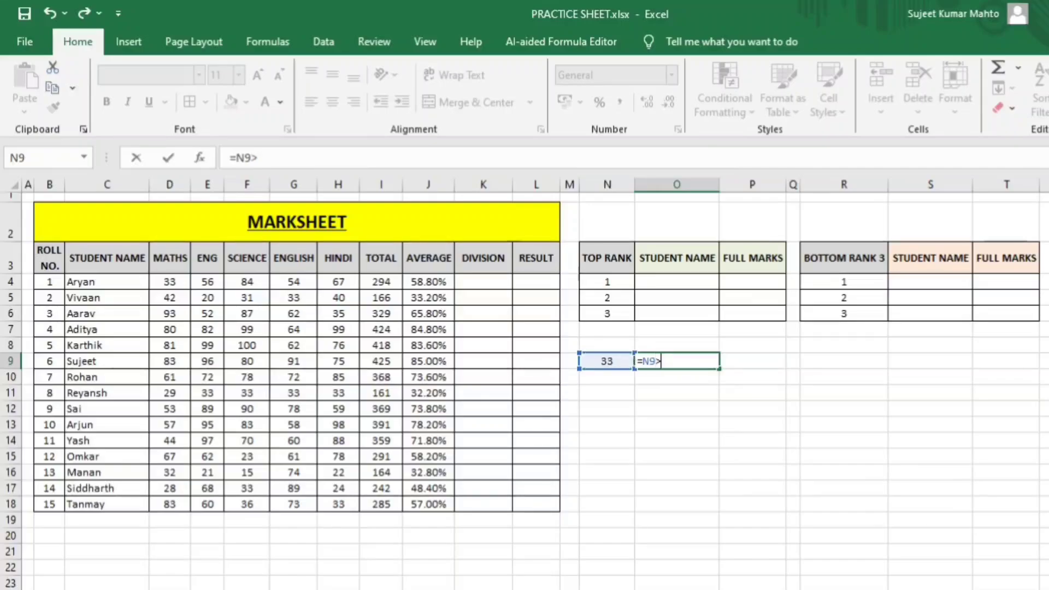
key("Return")
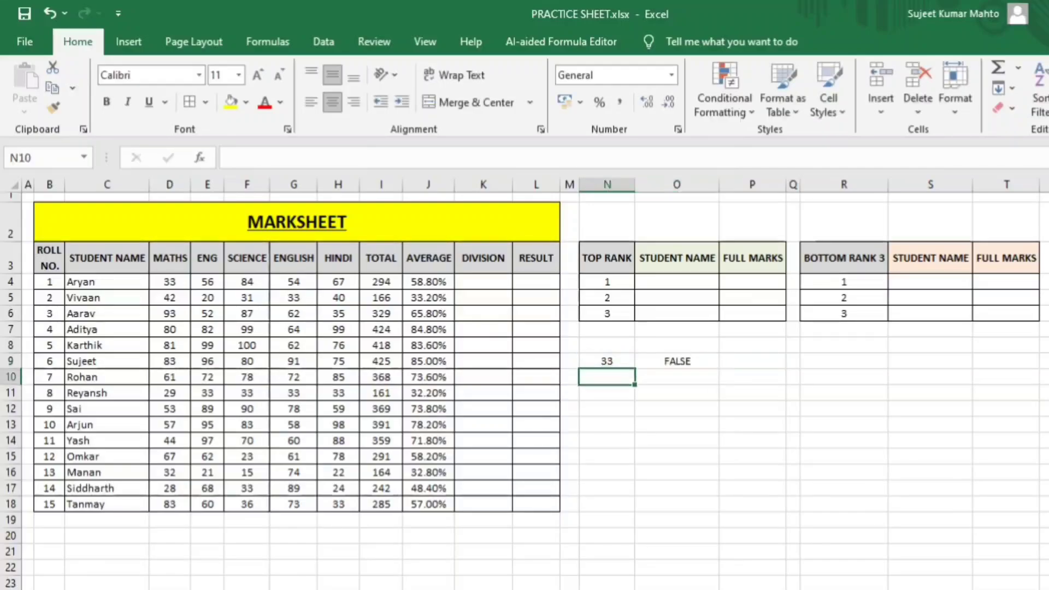
left_click(677, 362)
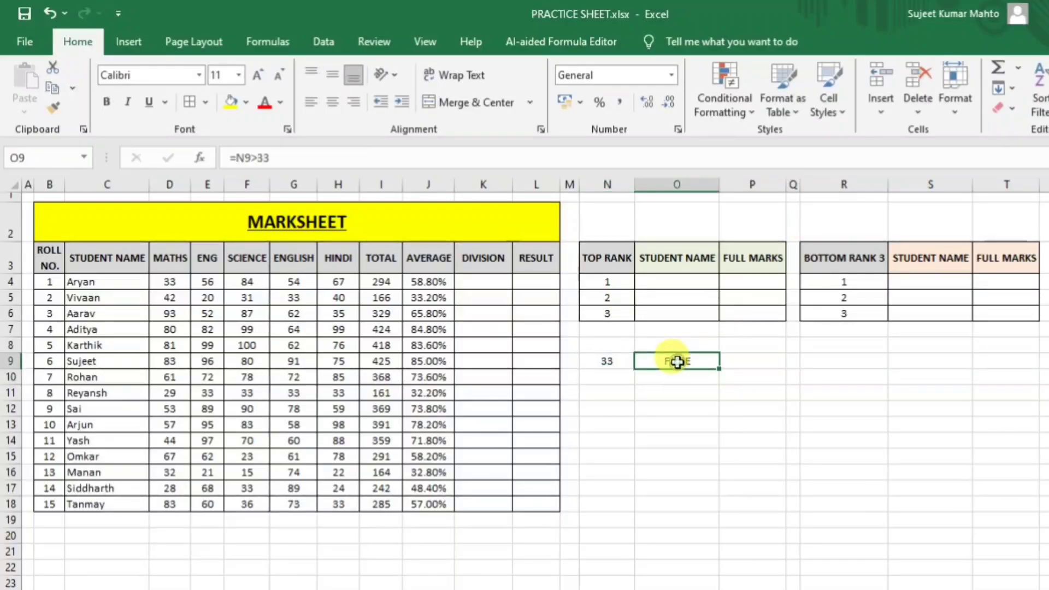
left_click(288, 158)
left_click(603, 361)
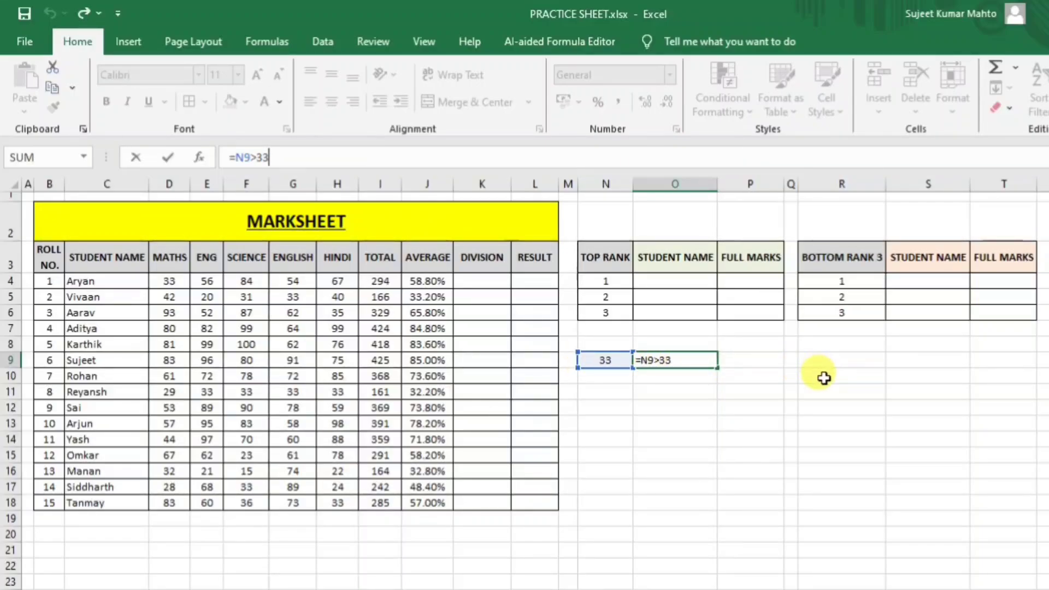
key("Return")
Change the test mark in N9 to 34 so O9 returns TRUE.
left_click(693, 358)
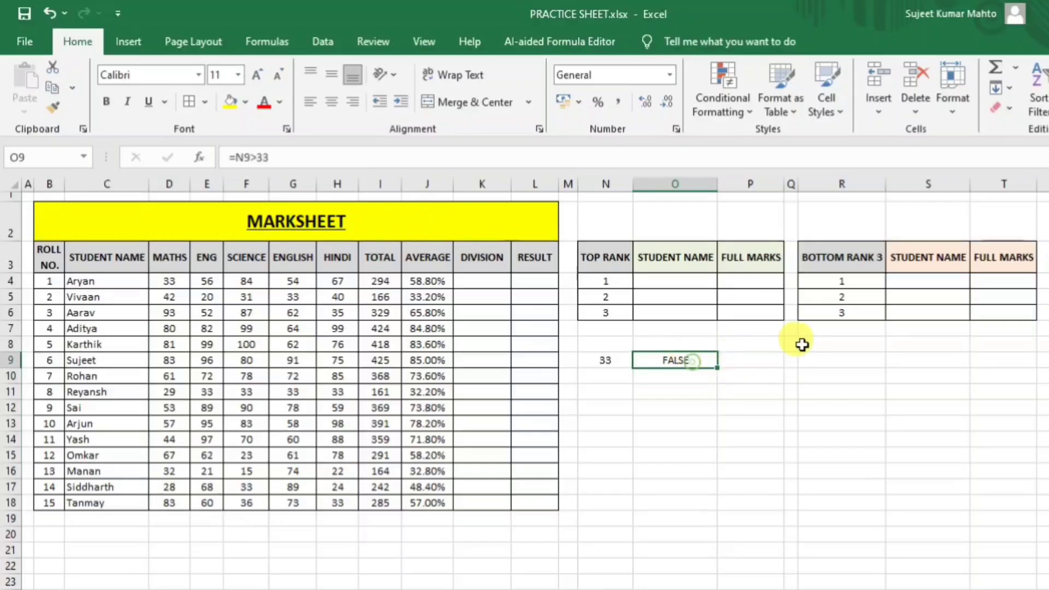
left_click(580, 360)
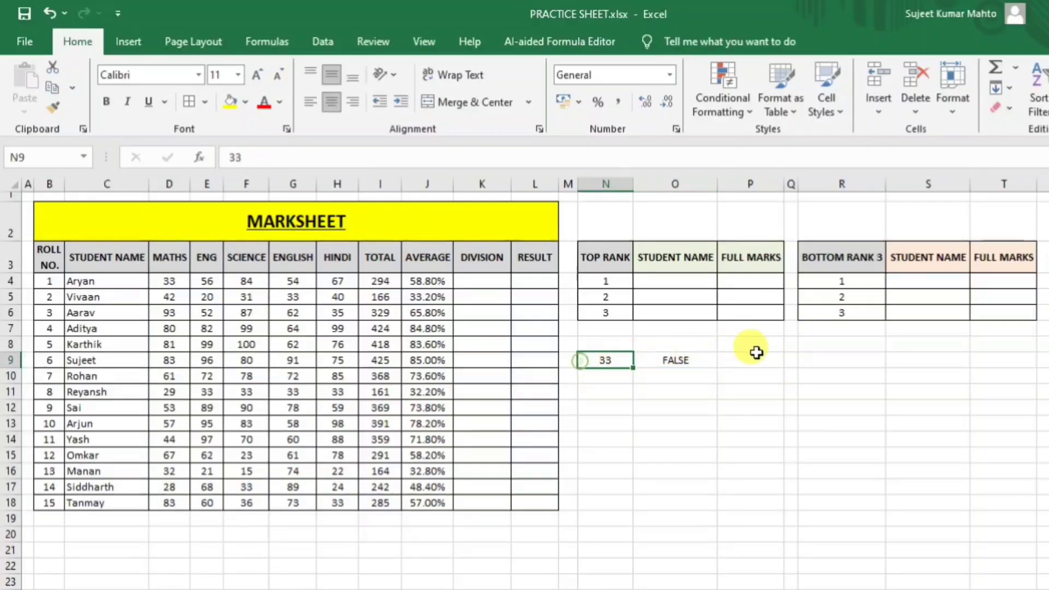
type("34")
key("Return")
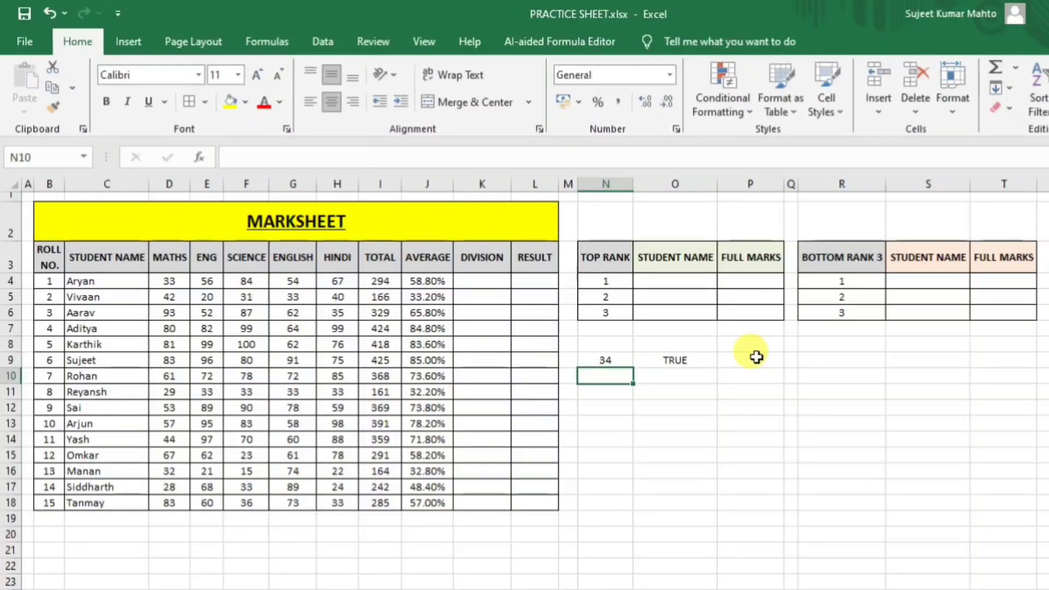
left_click(687, 361)
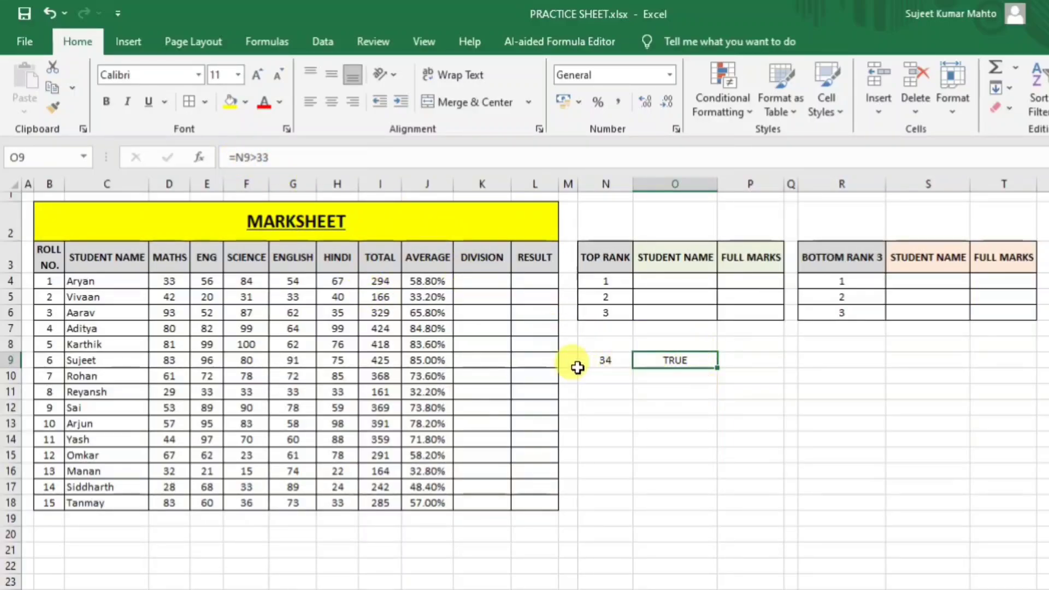
left_click(607, 362)
left_click(683, 357)
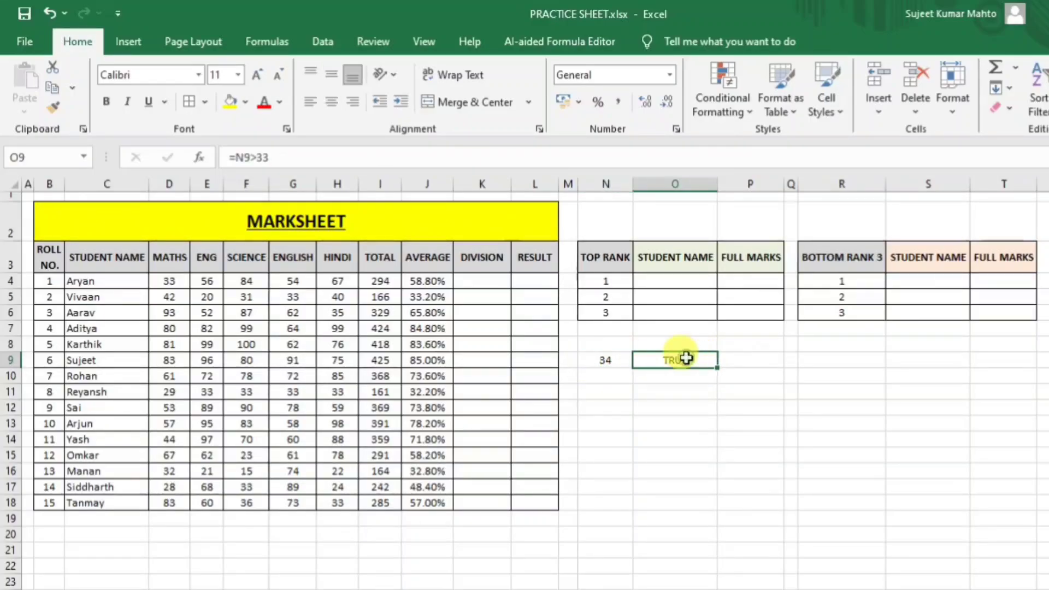
Turn O9 into =IF(N9>33,"Pass","Fail").
double_click(685, 358)
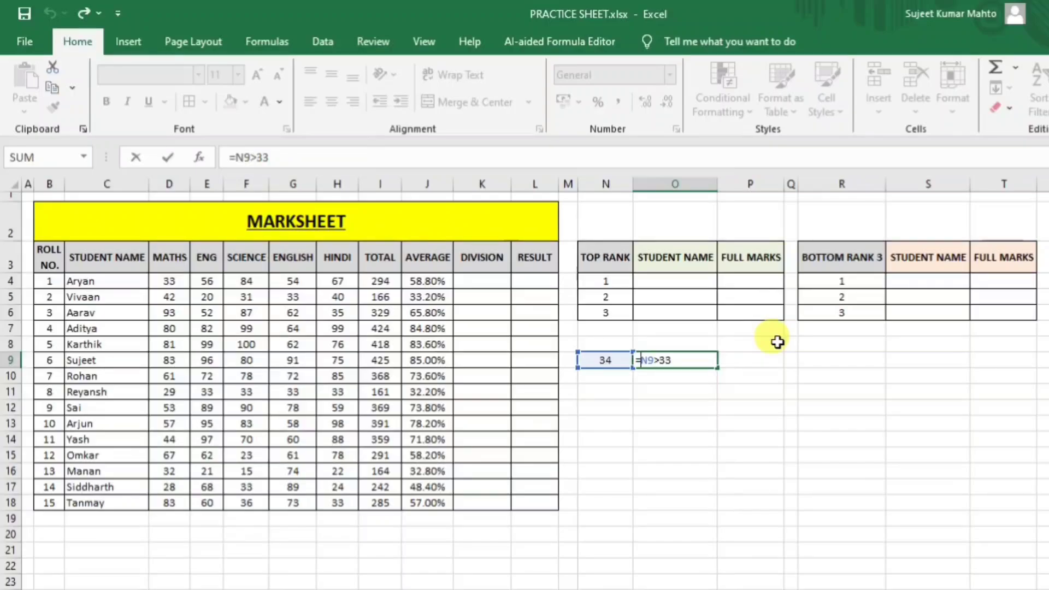
type("if")
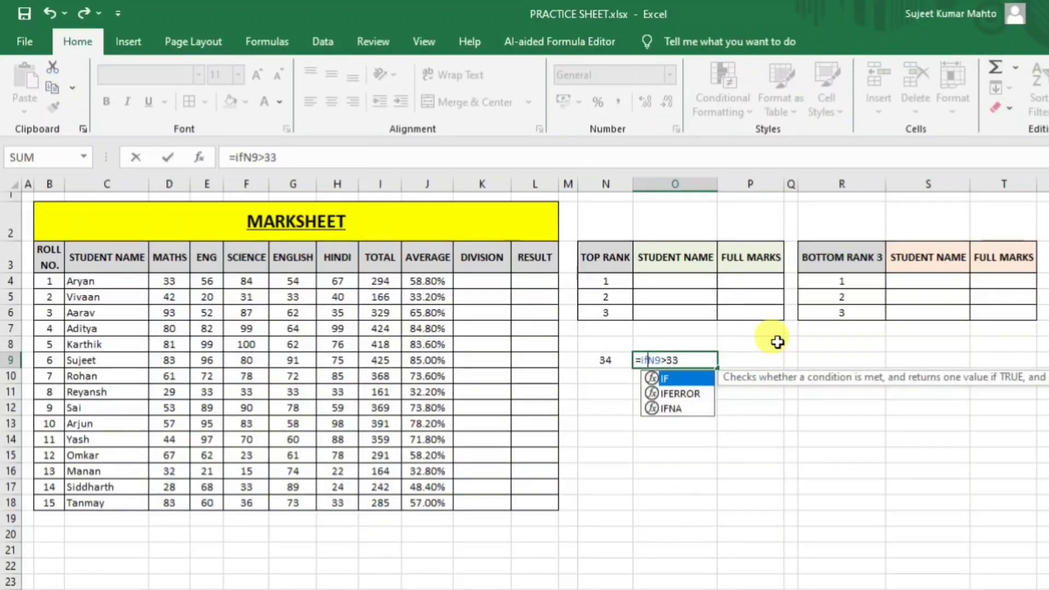
type("(")
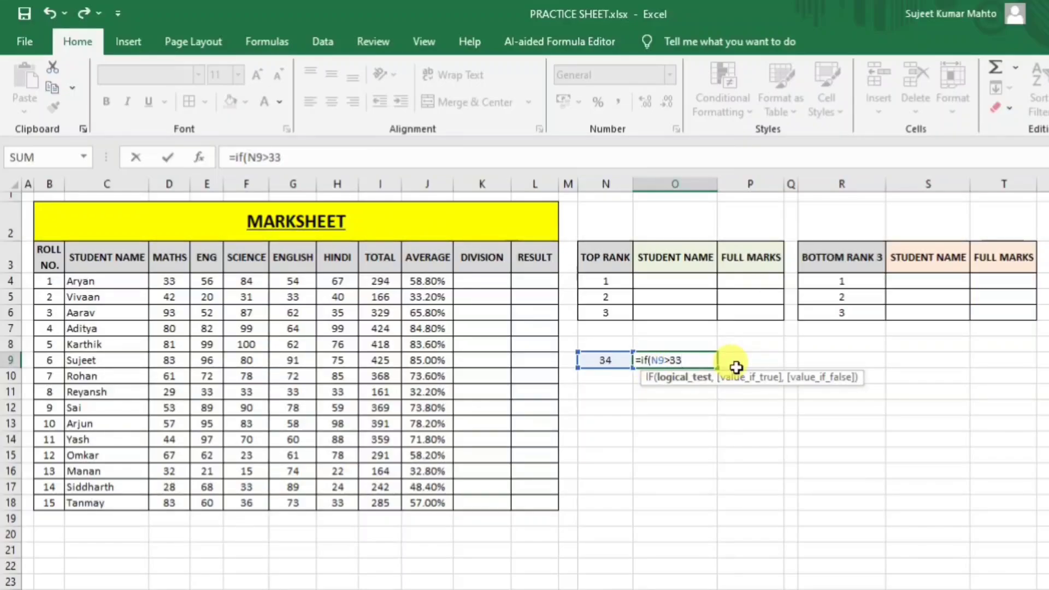
type(",\"pass")
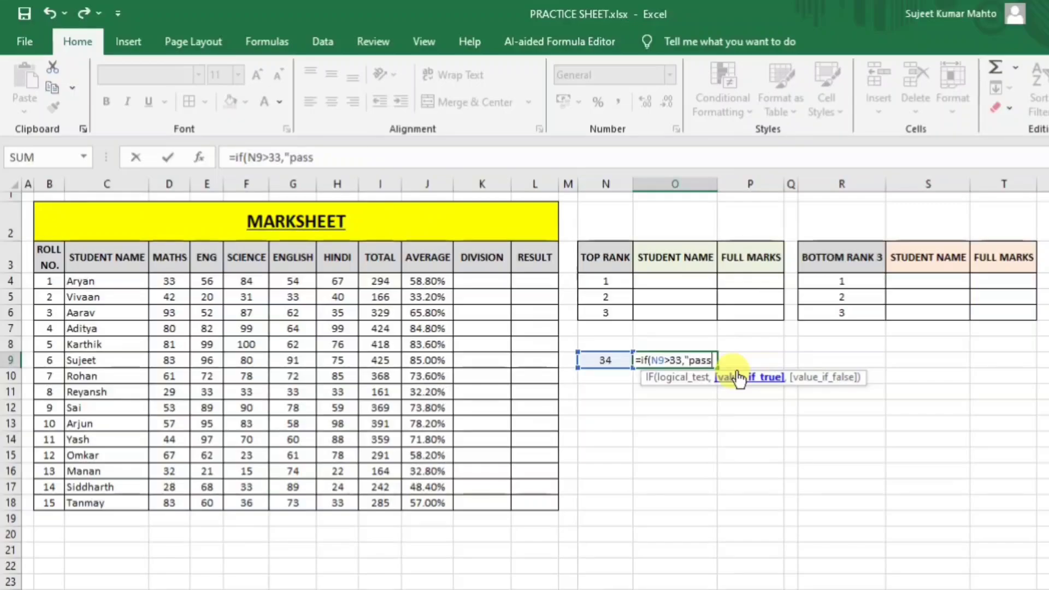
type("\"")
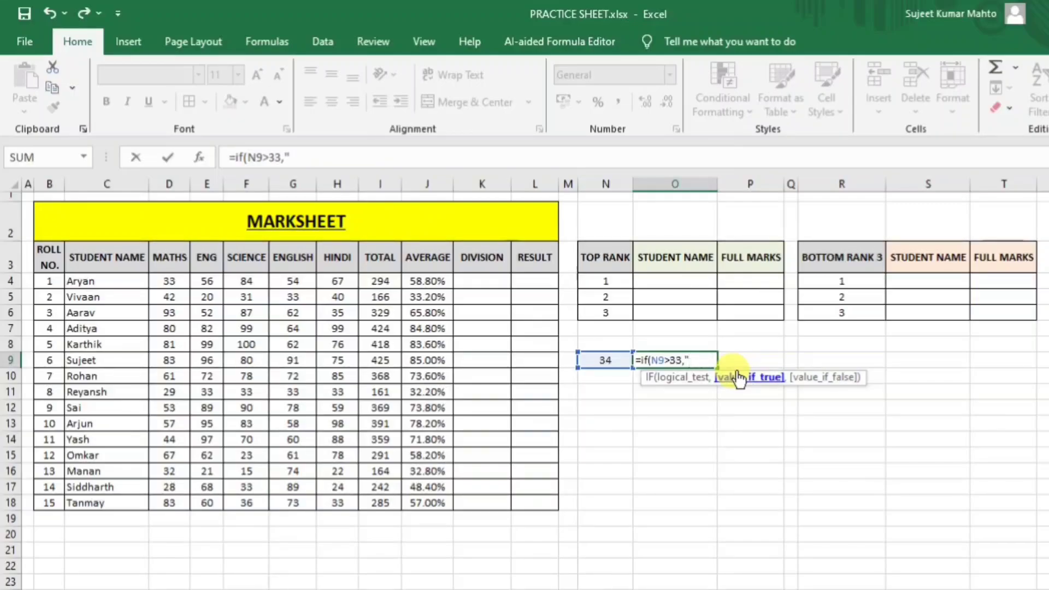
type("Pass\"\"")
key("BackSpace")
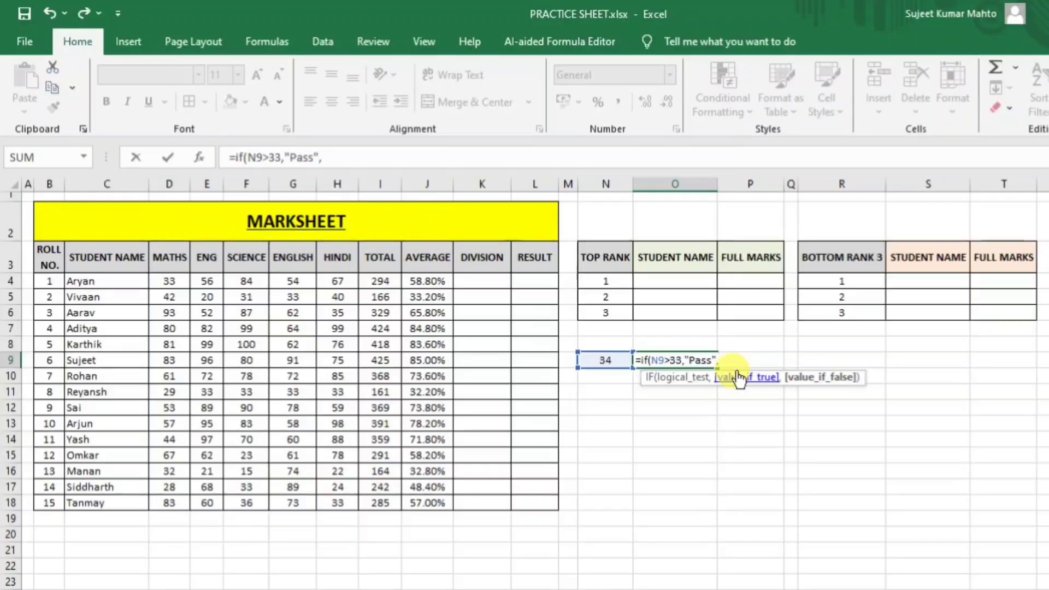
type(",")
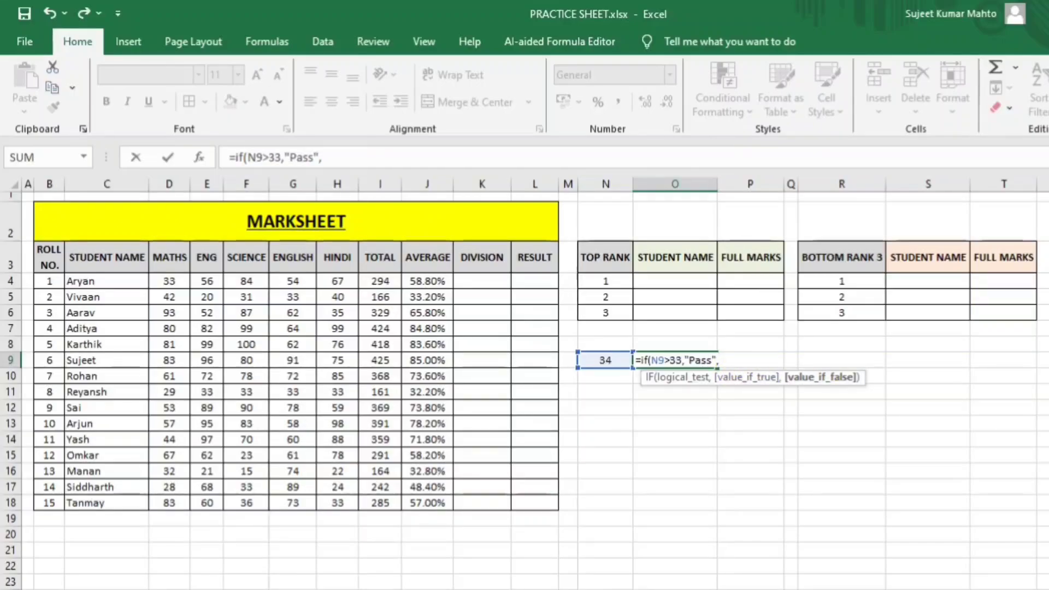
type("\"\"Fa")
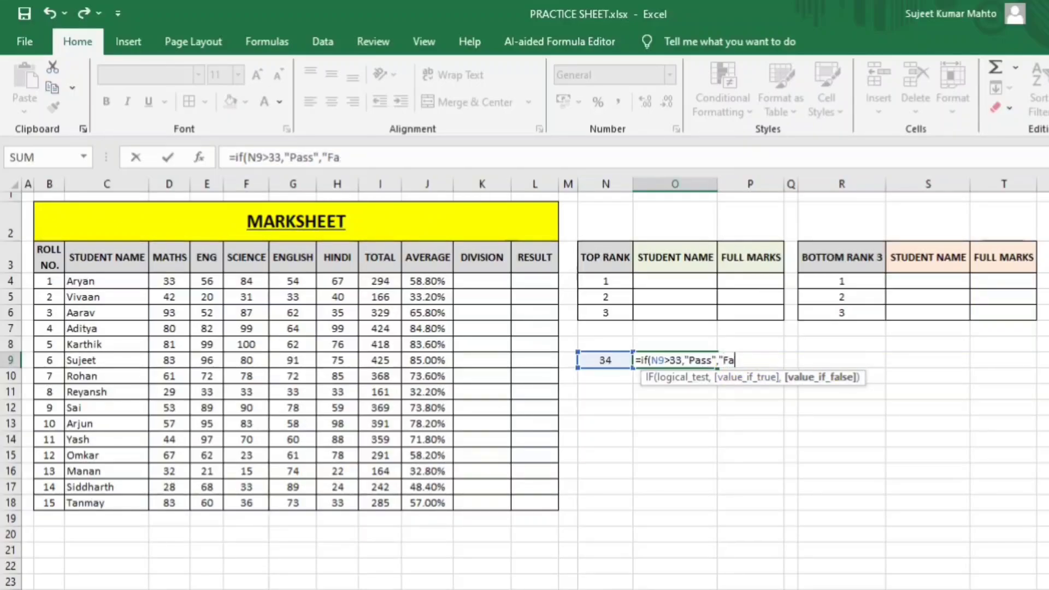
type("il\")")
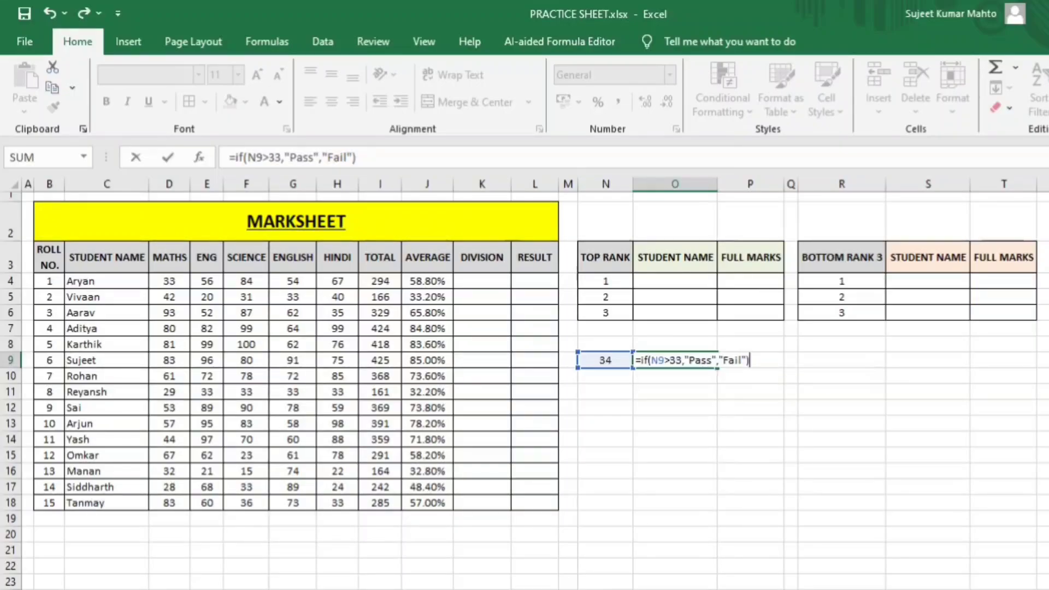
key("Return")
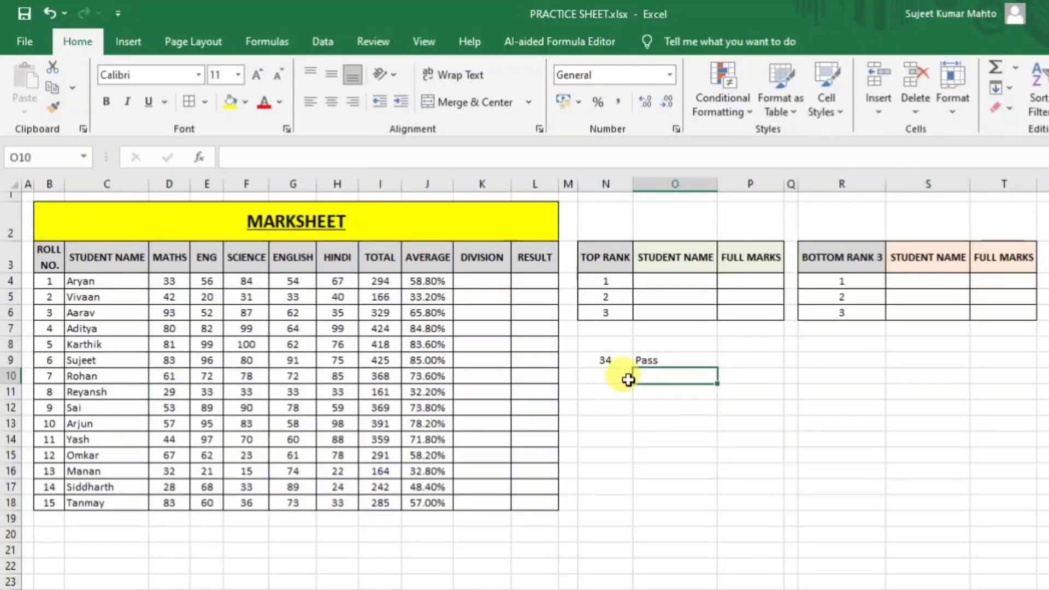
Test N9 with 33 and 35, then centre and middle-align the Pass result in O9.
left_click(626, 360)
type("33")
key("ctrl+Return")
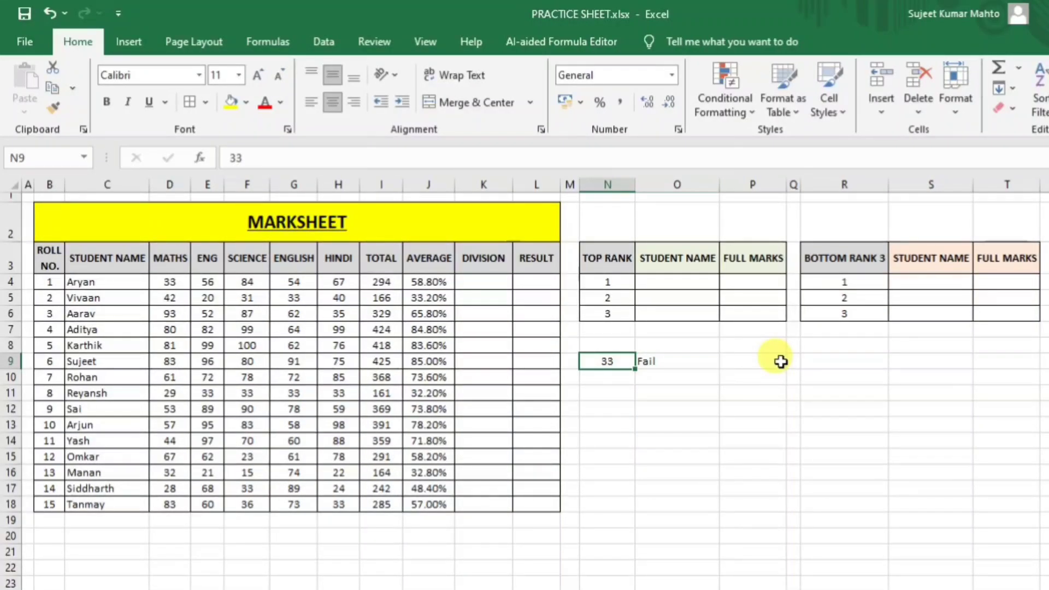
type("3")
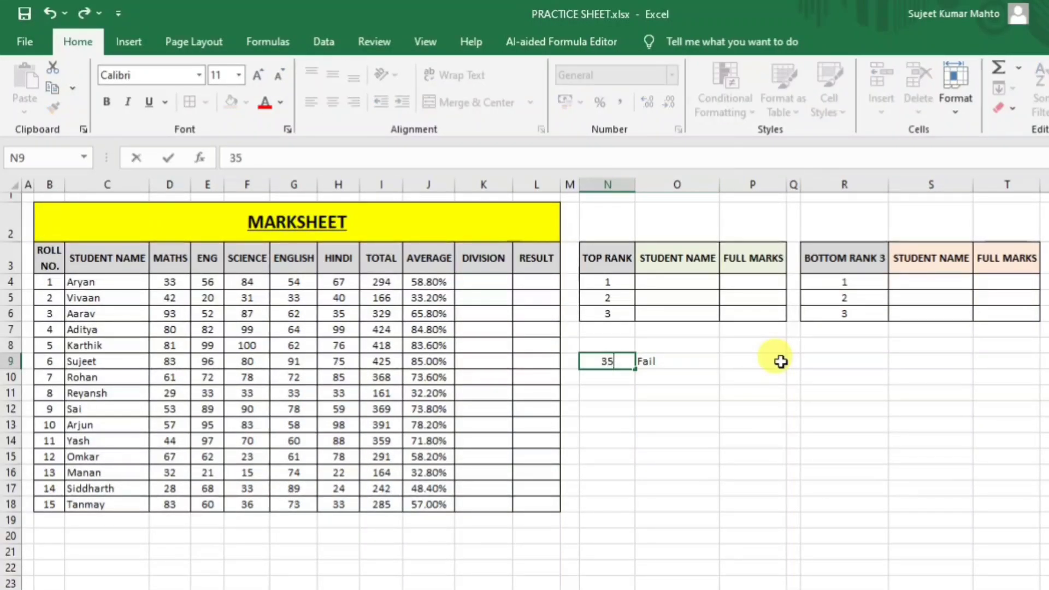
key("Return")
left_click(693, 362)
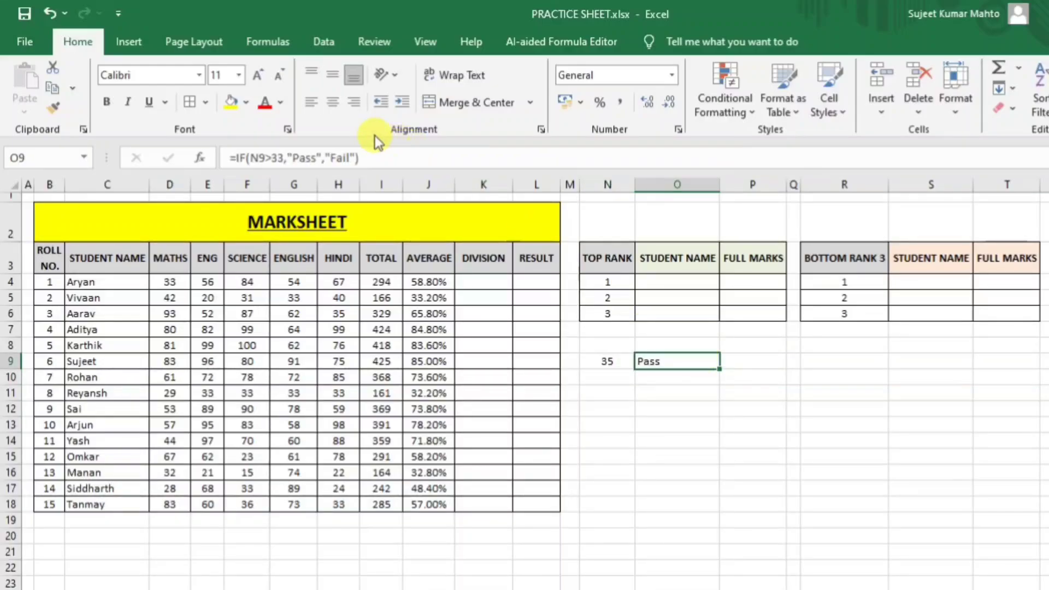
left_click(332, 102)
left_click(330, 75)
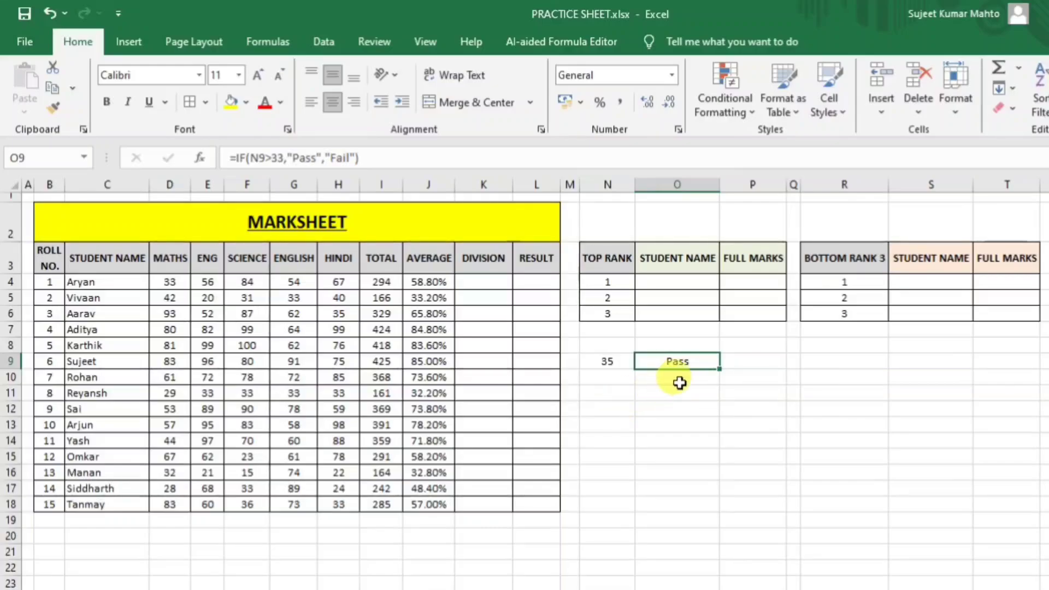
left_click(606, 393)
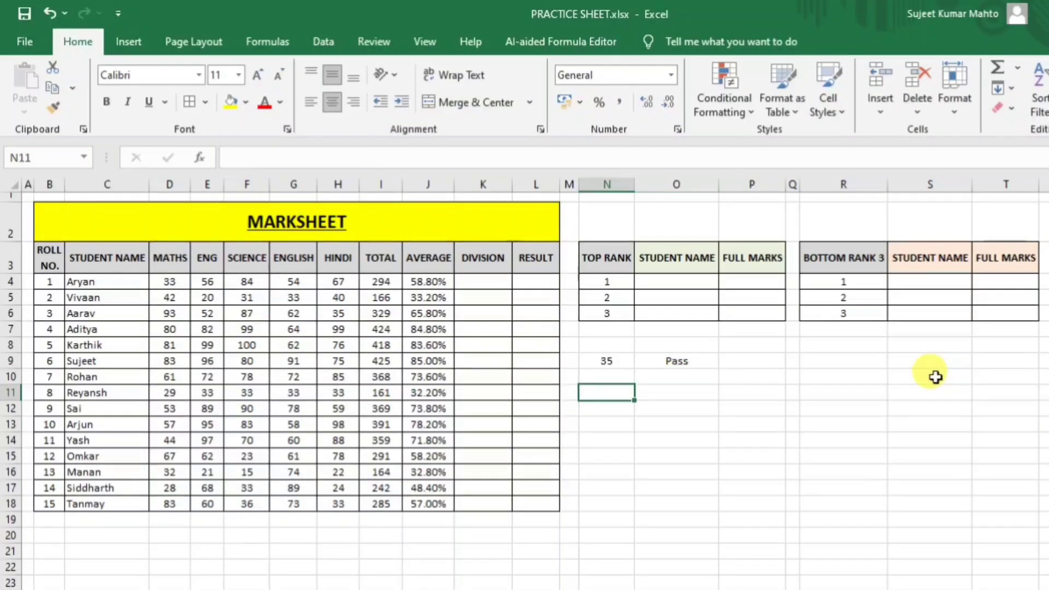
Enter test value 25 in N11 and a comparison in O11 that returns FALSE.
type("25")
key("Tab")
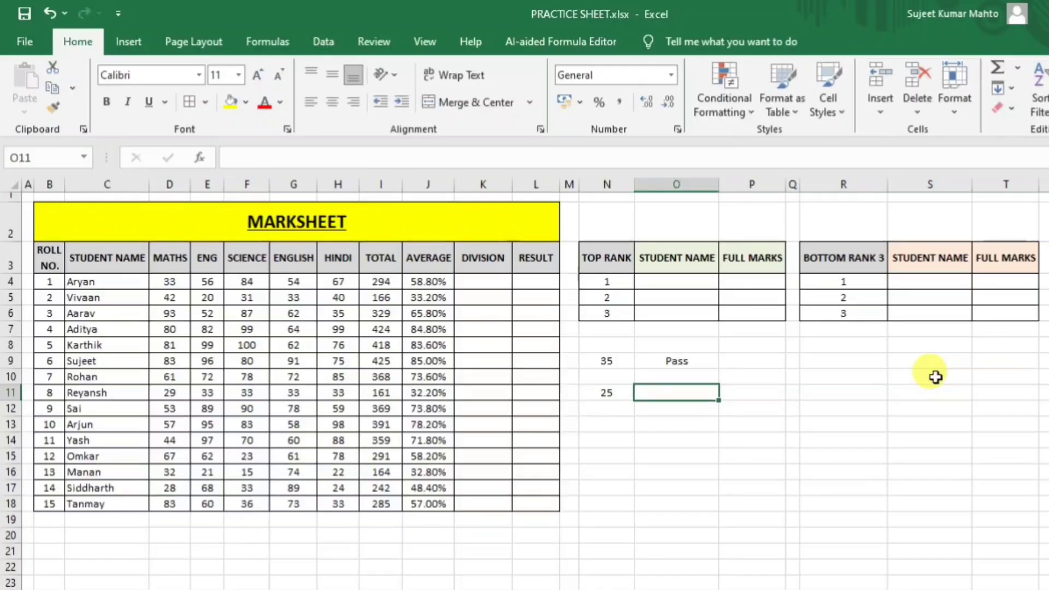
type("=")
left_click(605, 392)
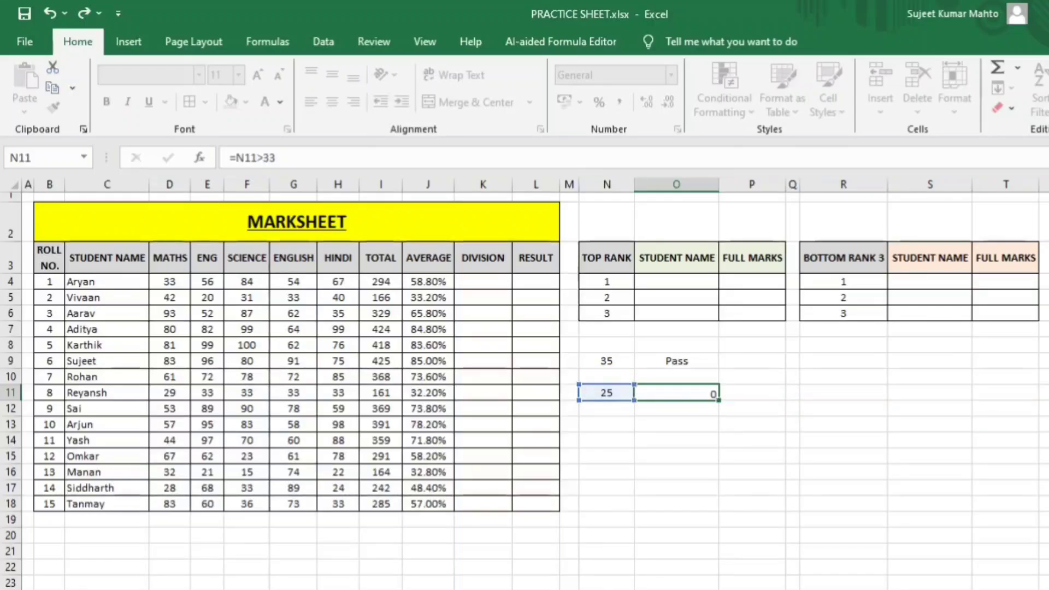
key("Return")
left_click(672, 395)
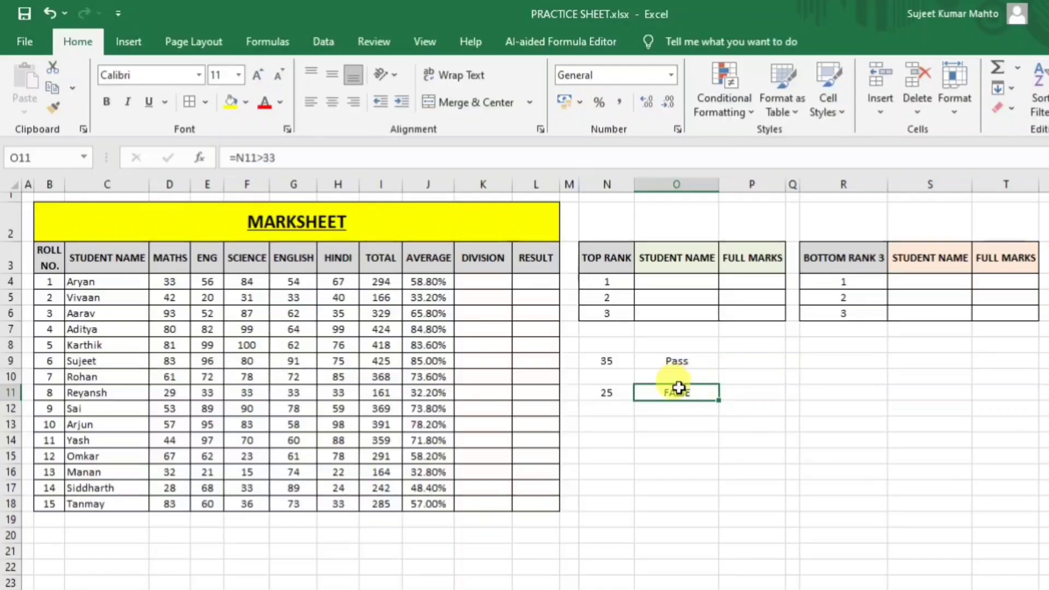
Rewrite O11 as an IF formula returning Pass or "Fail".
double_click(676, 392)
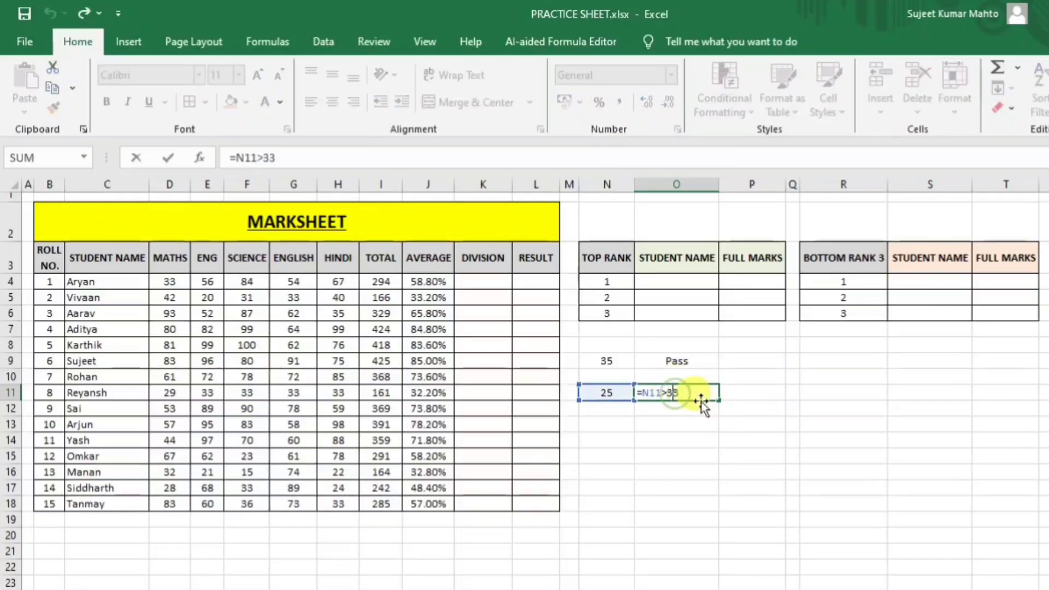
left_click(644, 393)
type("if")
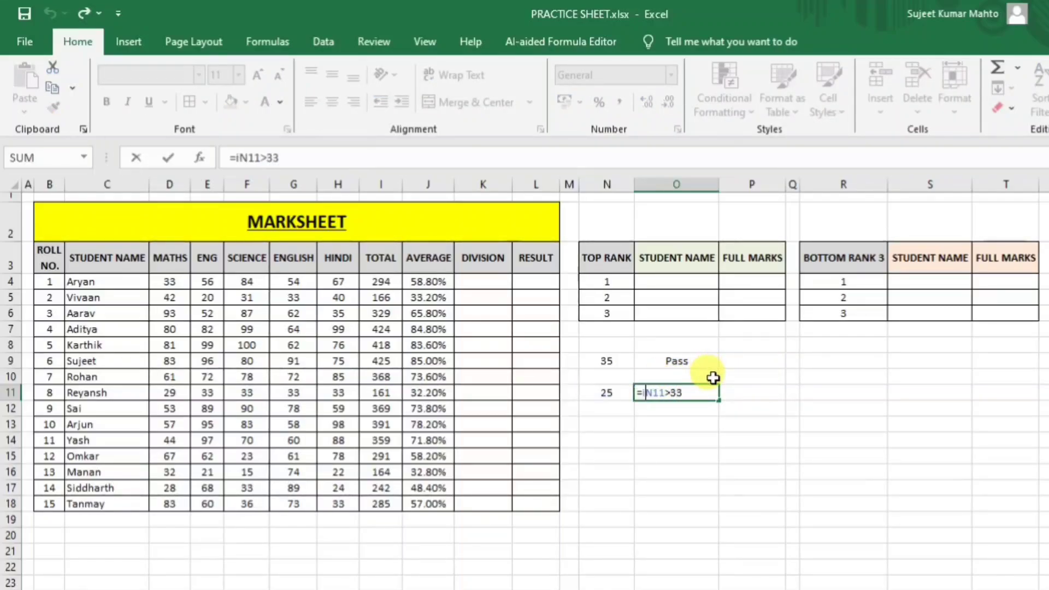
type("(")
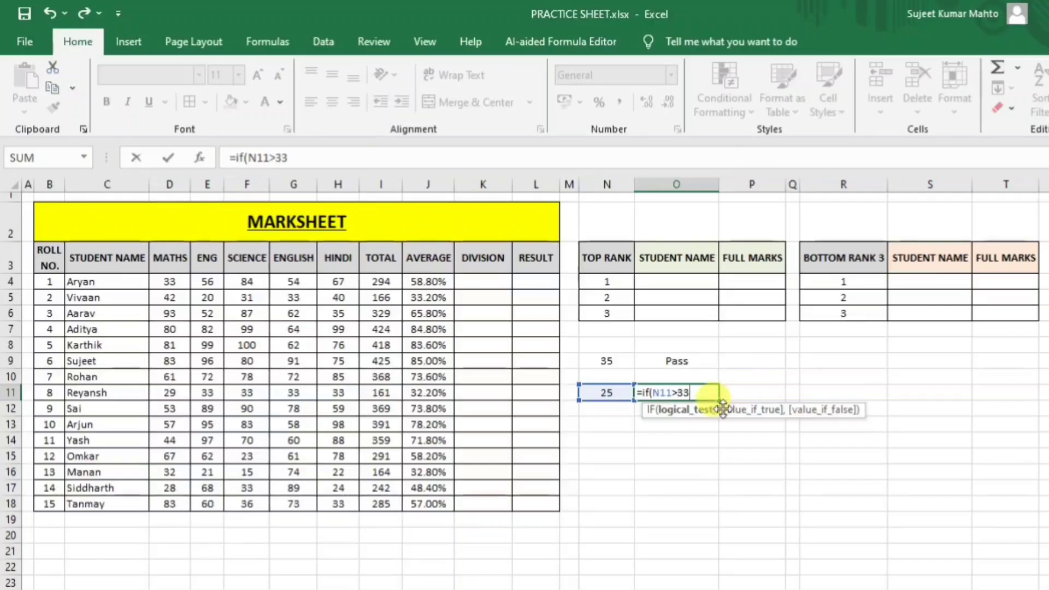
type(",")
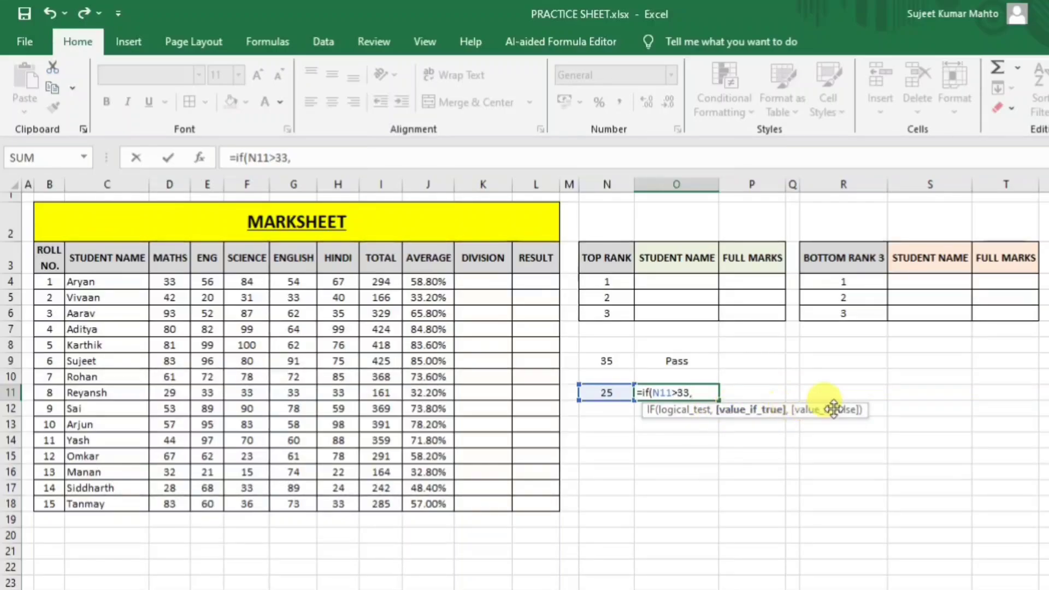
type("\"\"")
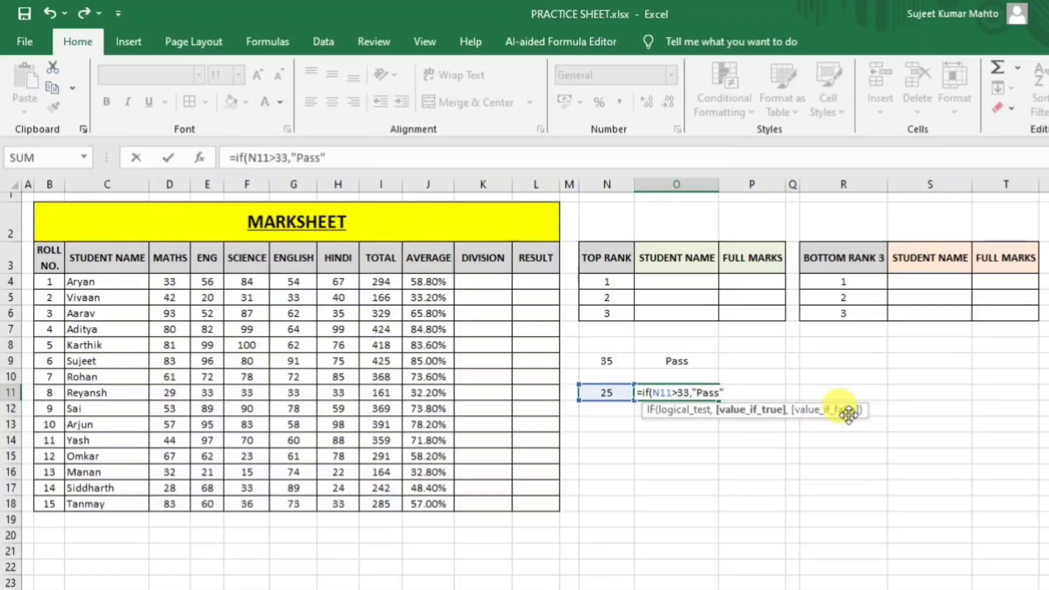
type(",")
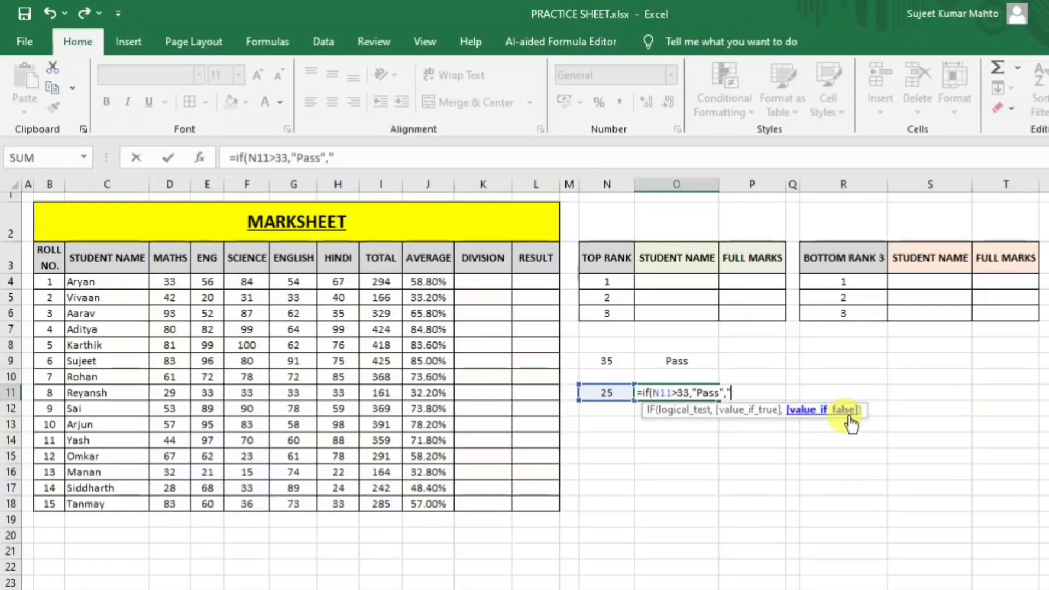
type("\"Fail")
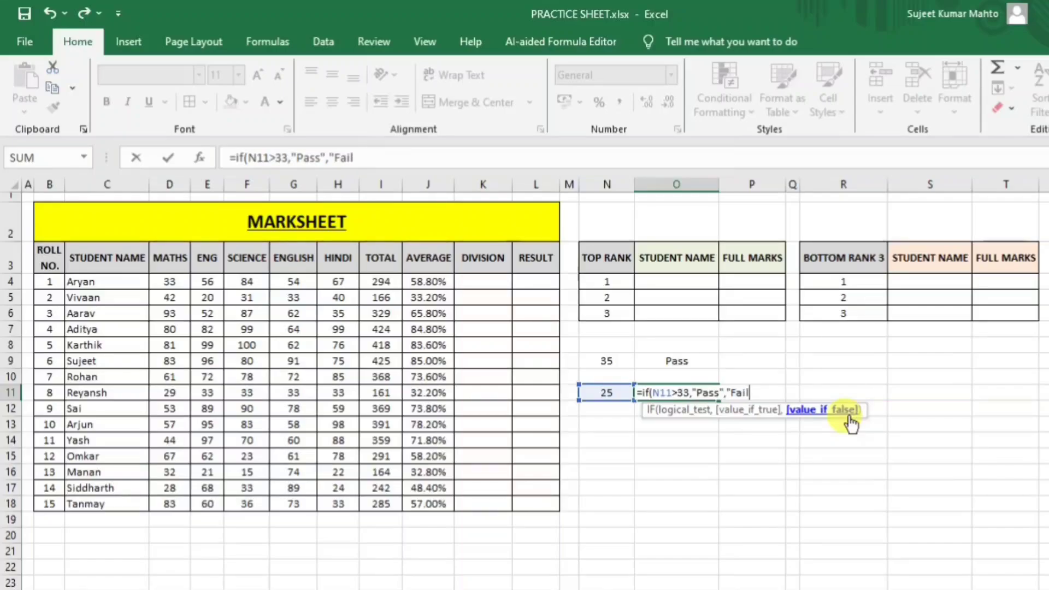
type("\"\"")
key("Return")
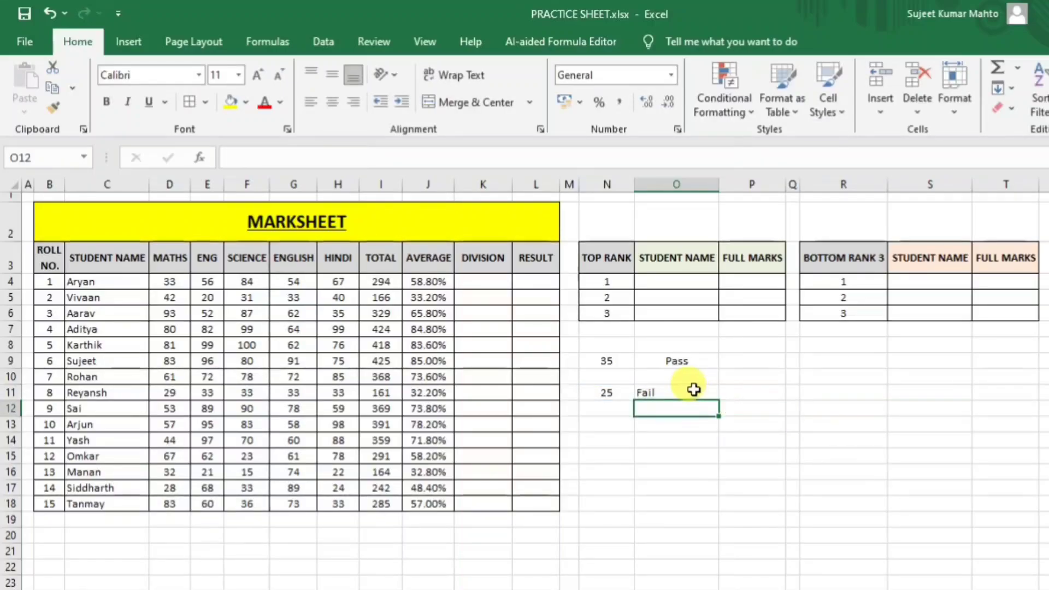
Try the test values 26, 33 and 34 in N11.
left_click(691, 392)
left_click(593, 399)
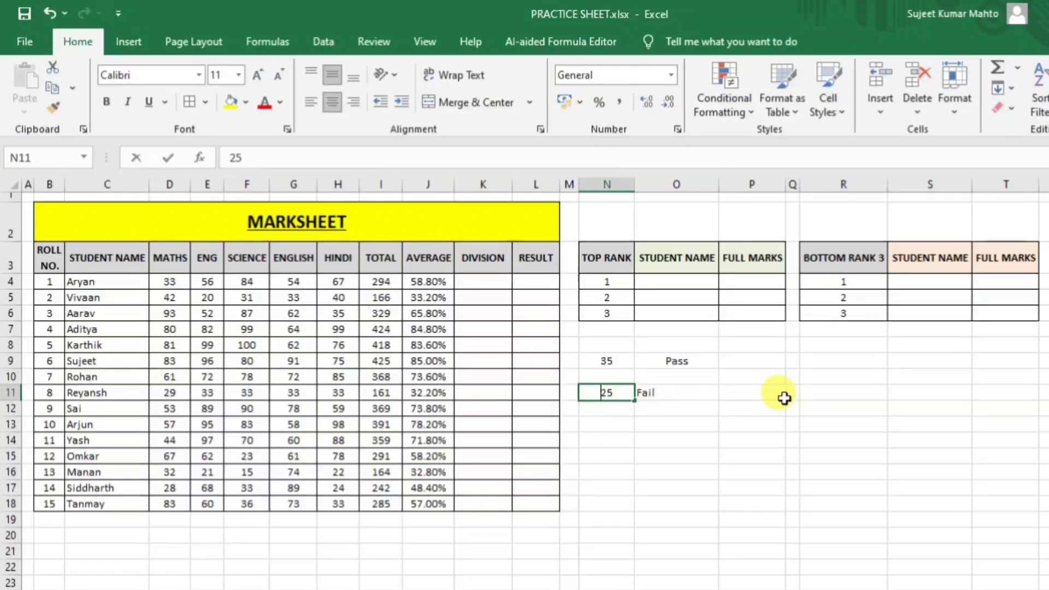
key("BackSpace")
type("6")
key("Return")
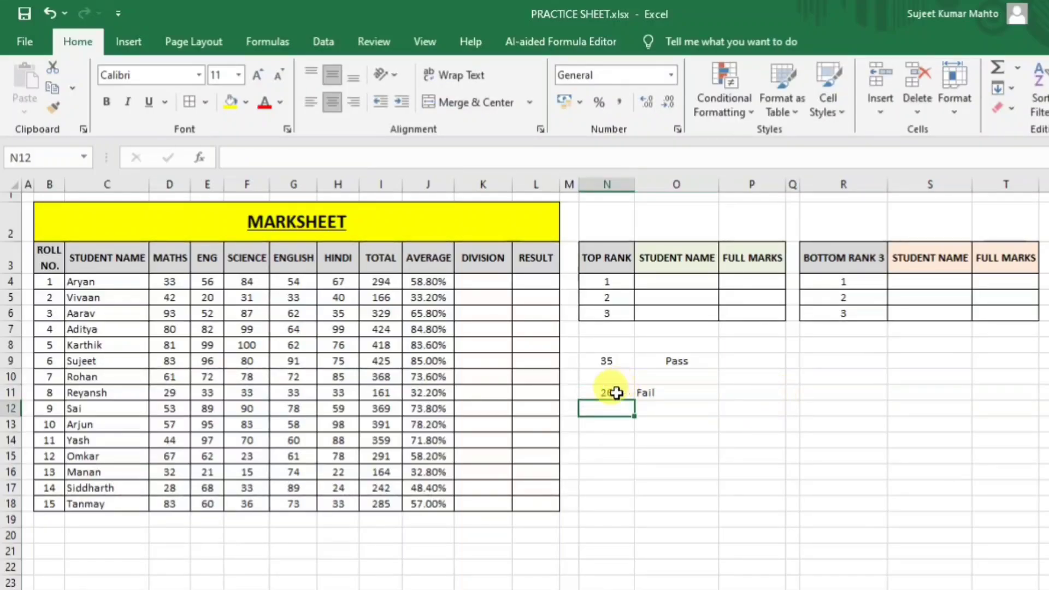
left_click(616, 392)
type("33")
key("ctrl+Return")
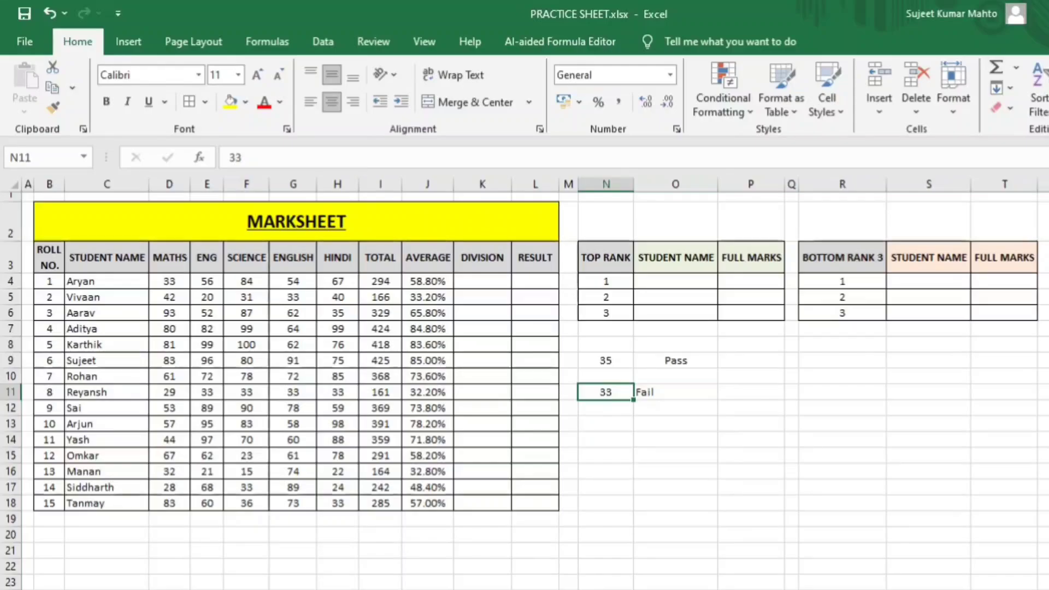
type("34")
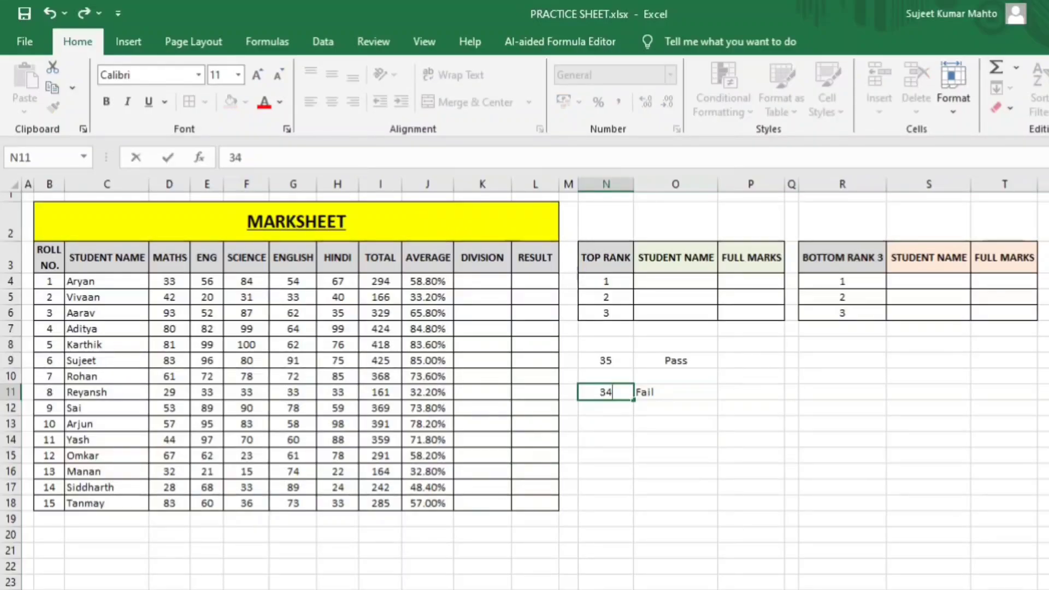
key("Return")
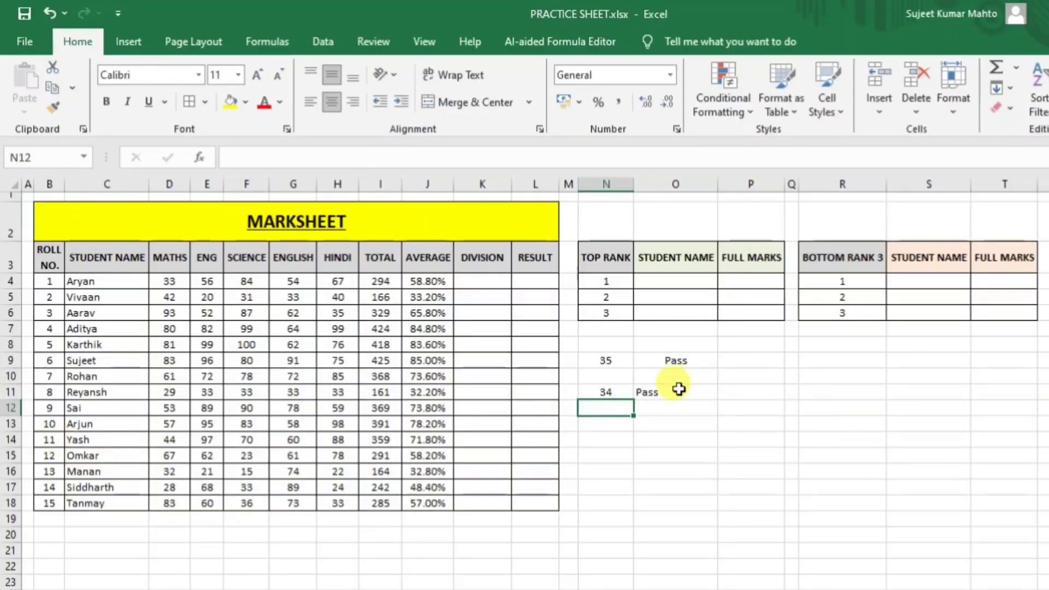
Centre and middle-align O11's Pass result, then clear the trial cells N8:O12.
left_click(675, 391)
left_click(331, 101)
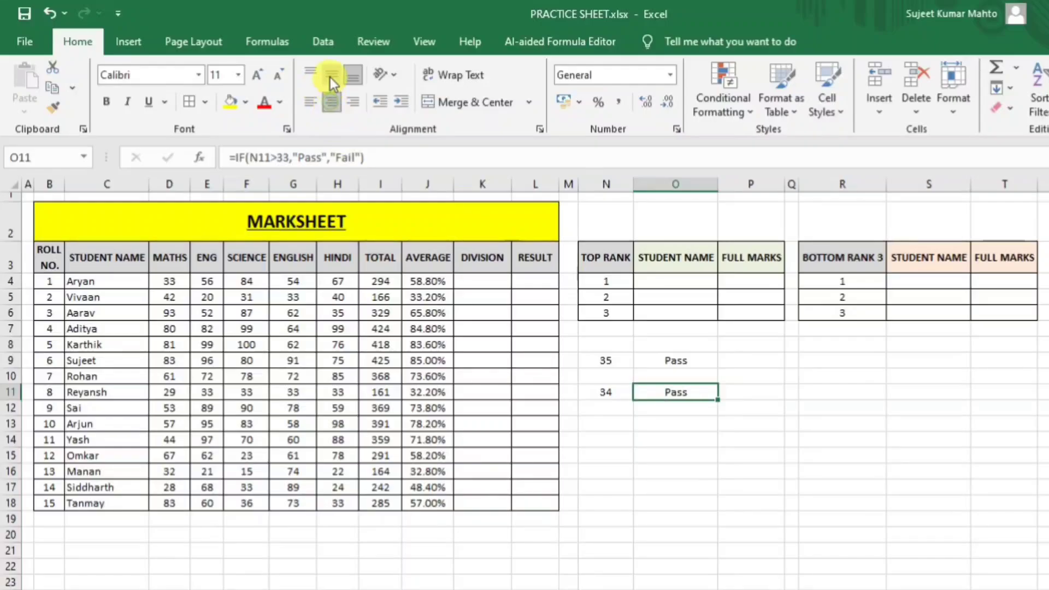
left_click(332, 74)
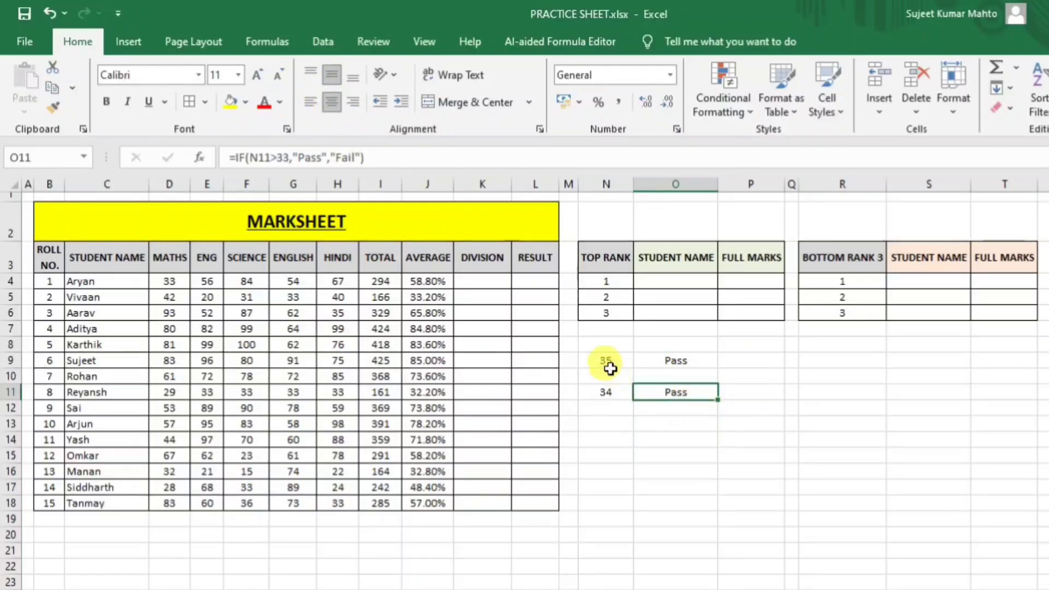
left_click_drag(599, 347, 673, 410)
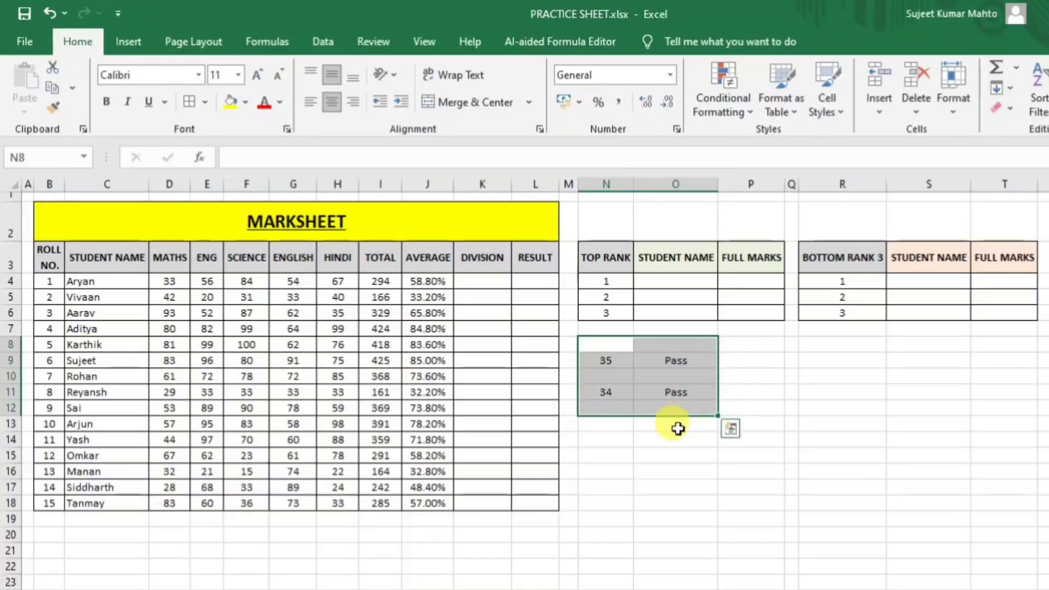
key("Delete")
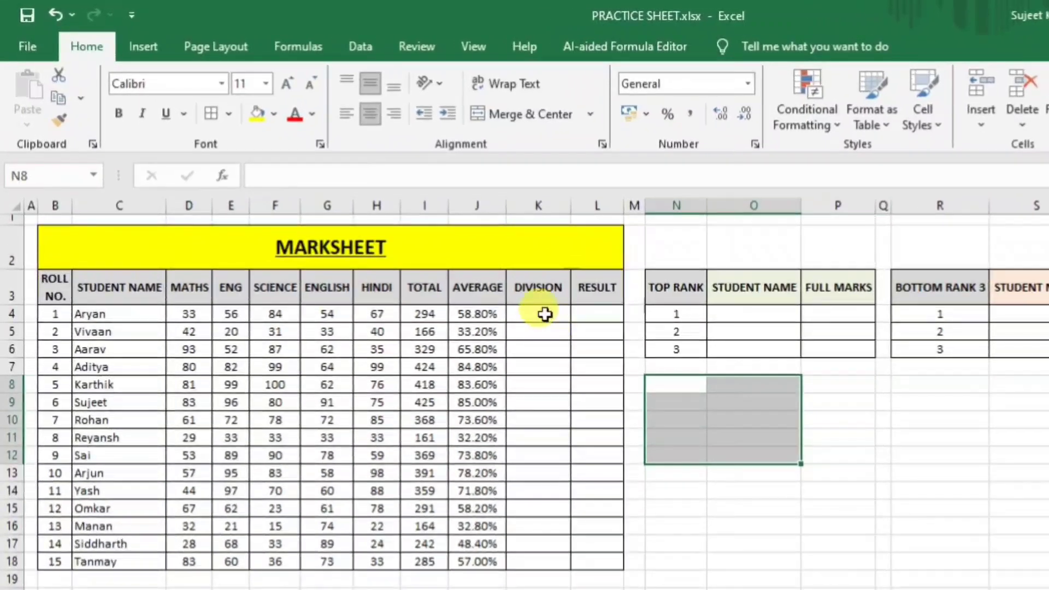
left_click(488, 285)
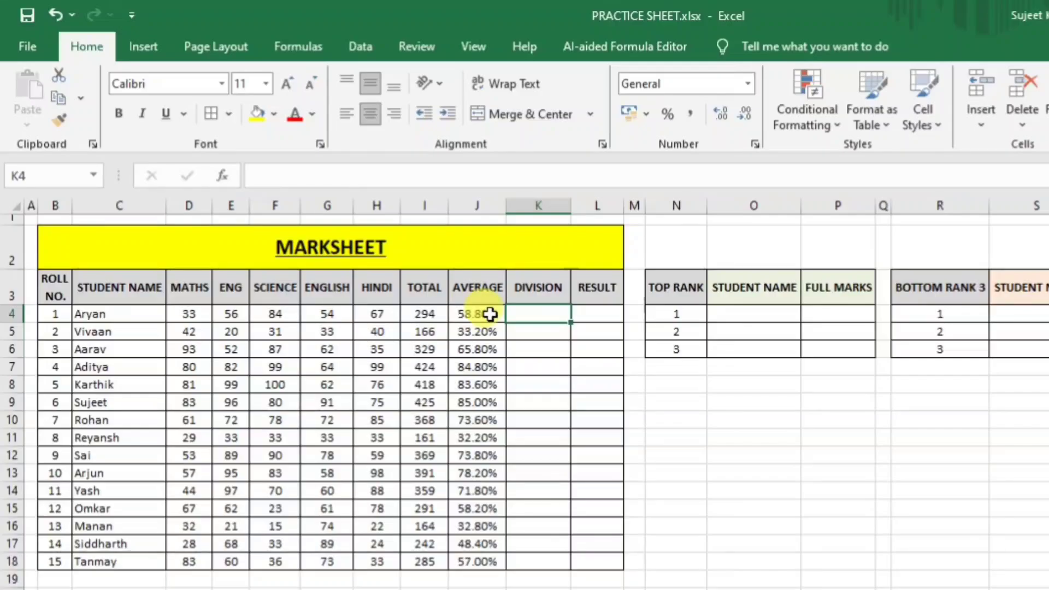
Start K4's division formula as =IF(J4>=60%,"1st Class", for the first student.
type("=if")
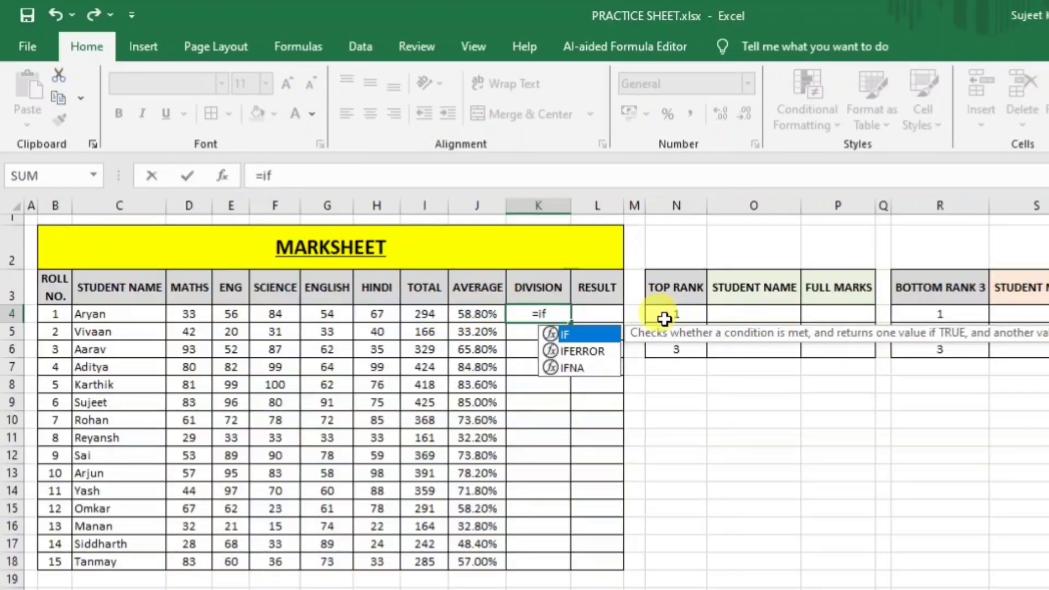
key("Tab")
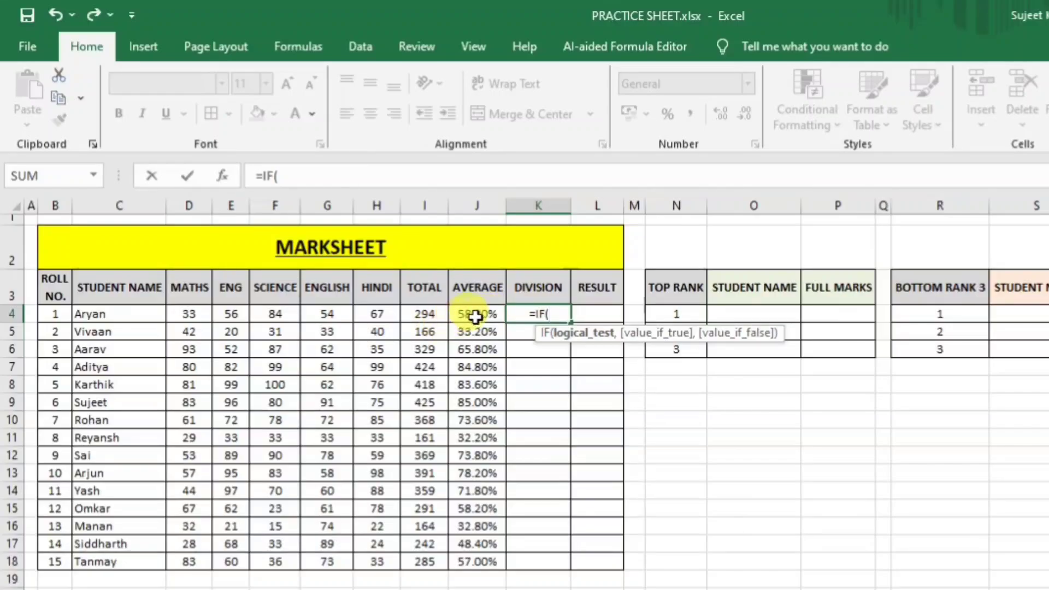
left_click(494, 318)
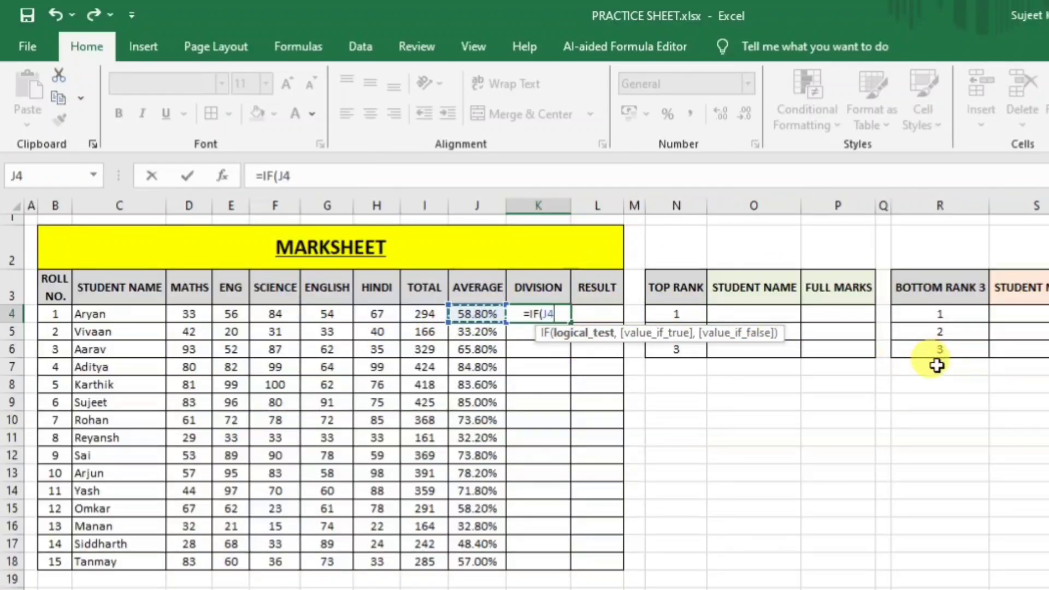
type(">=")
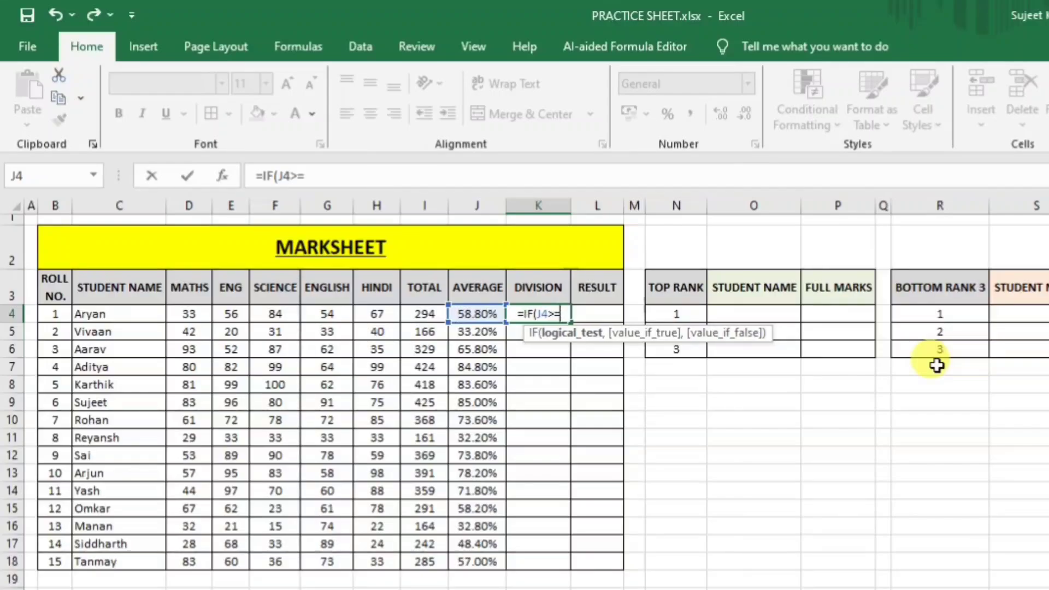
type("60")
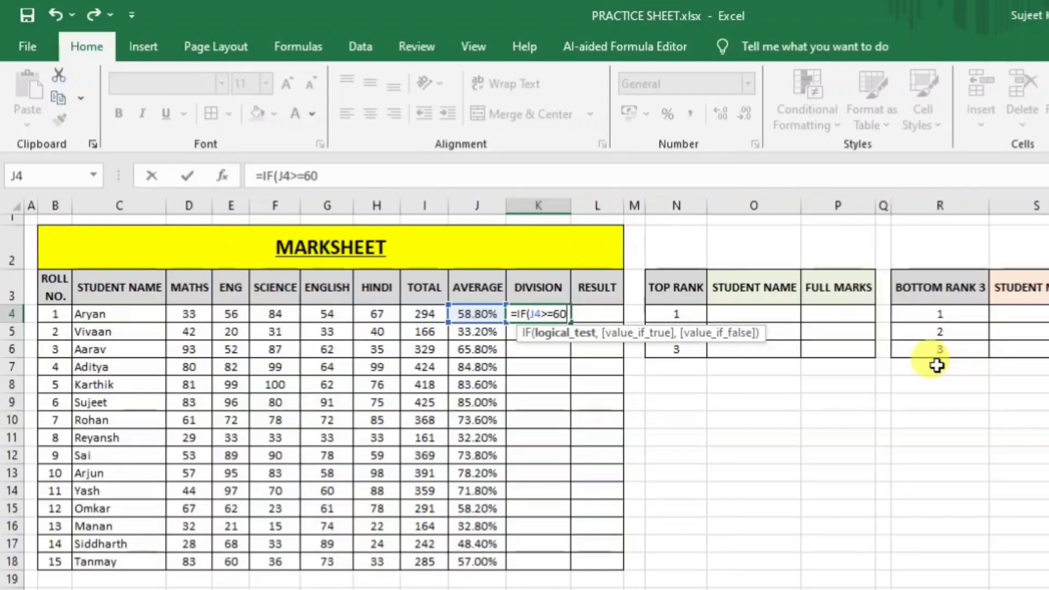
type("%")
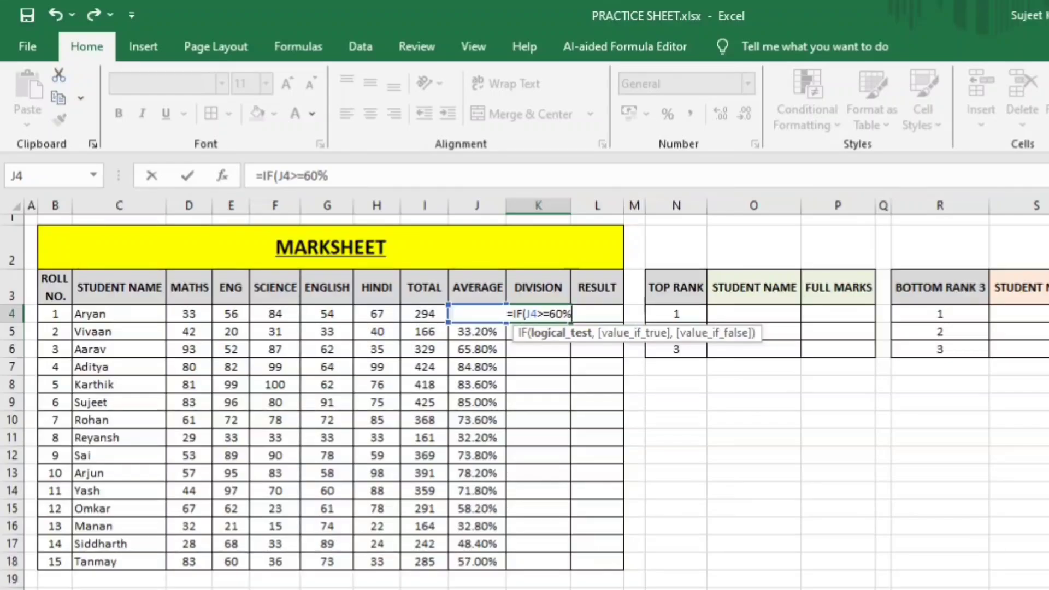
type(",")
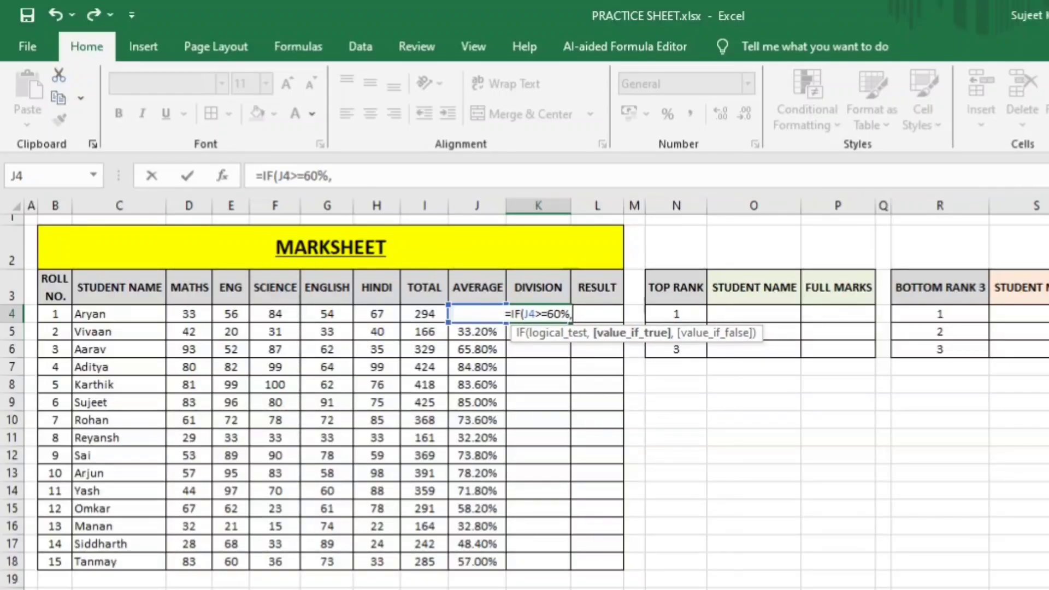
type("\"")
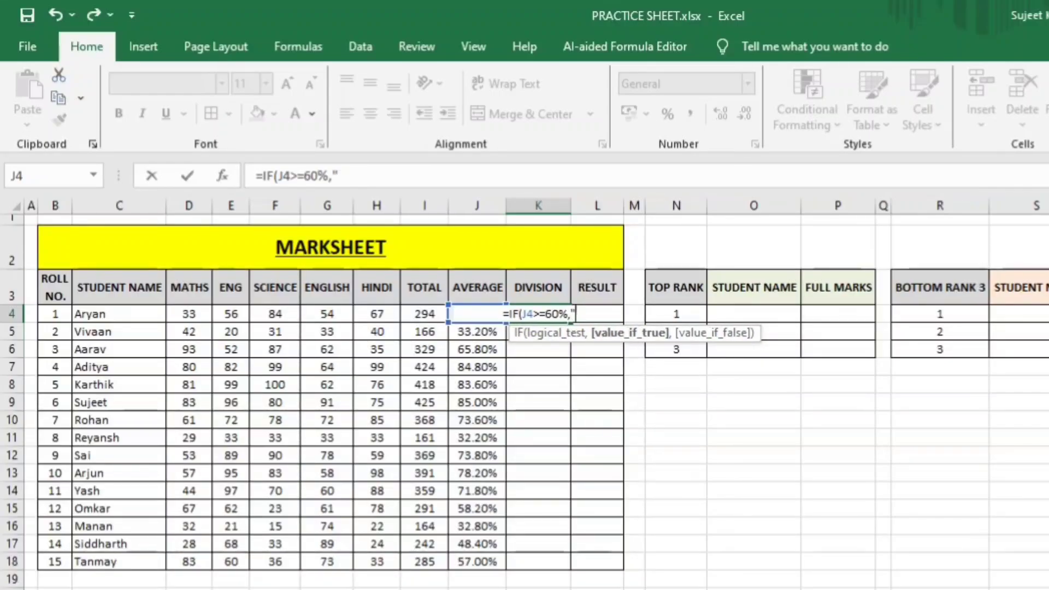
type("1s")
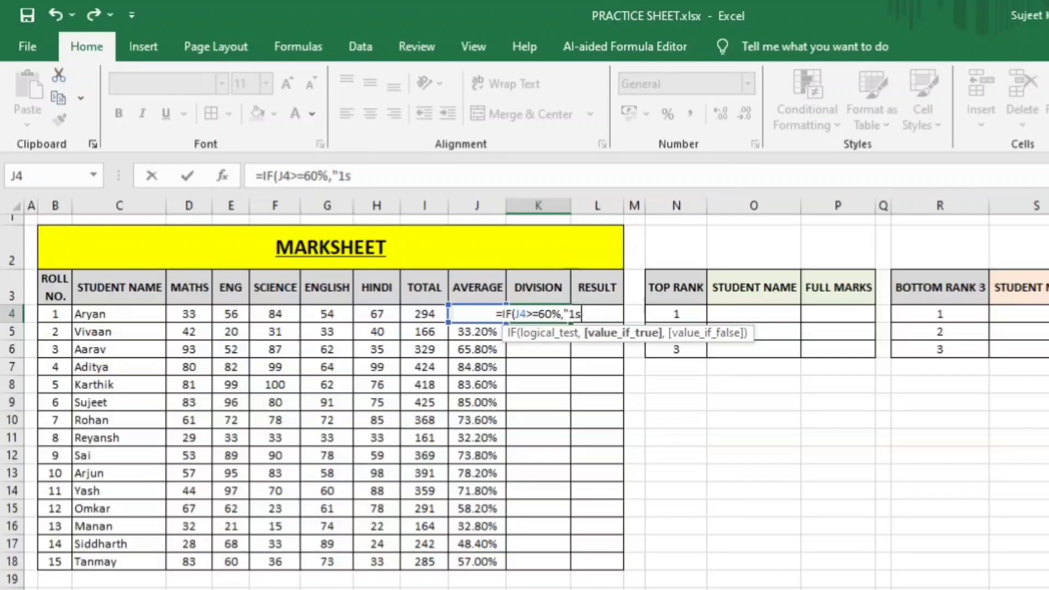
type("t Cla")
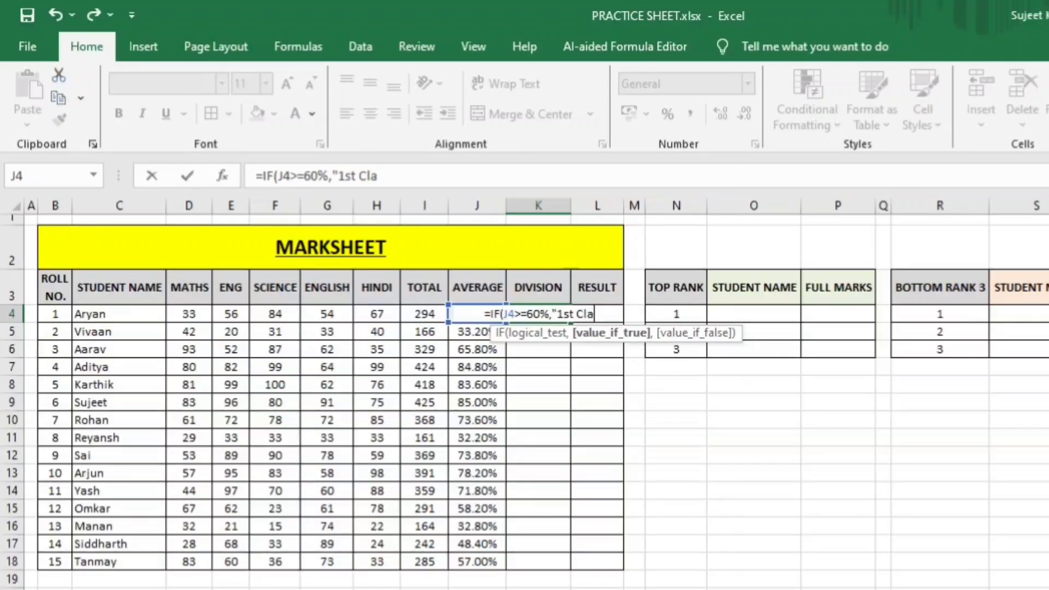
type("ss")
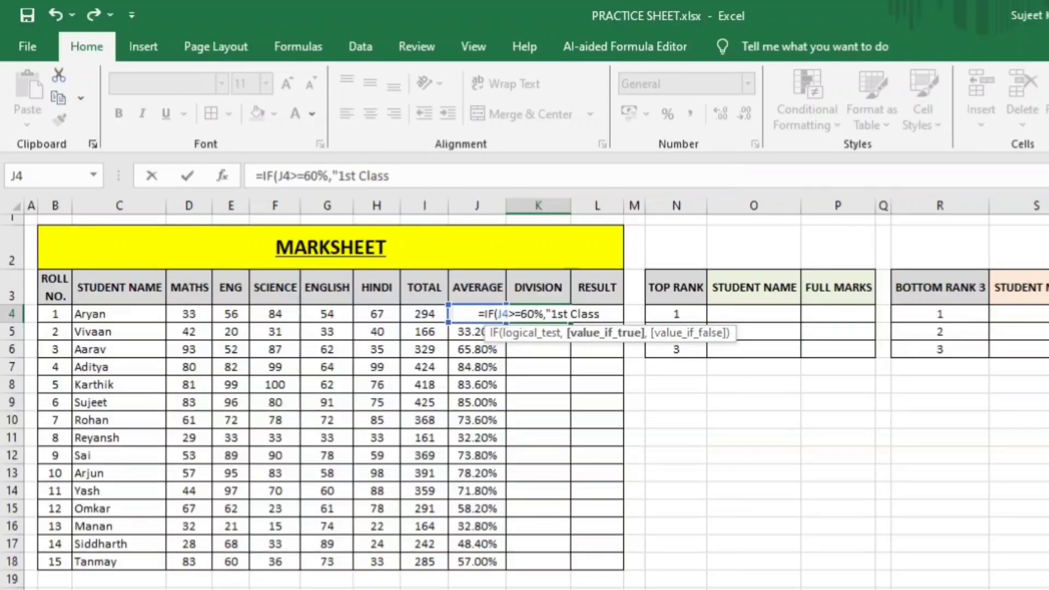
type("\"\"")
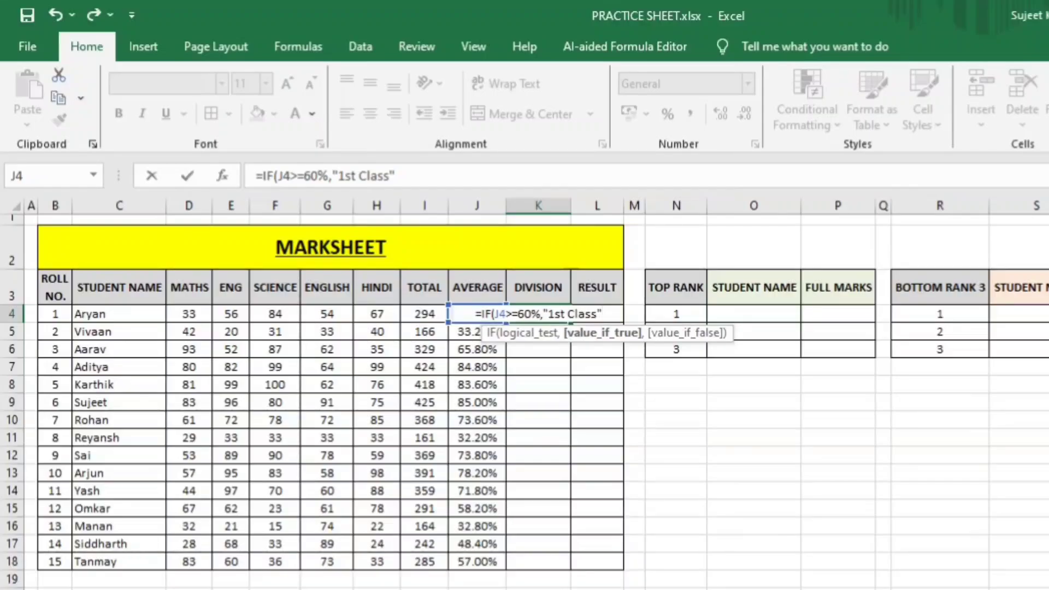
type(",")
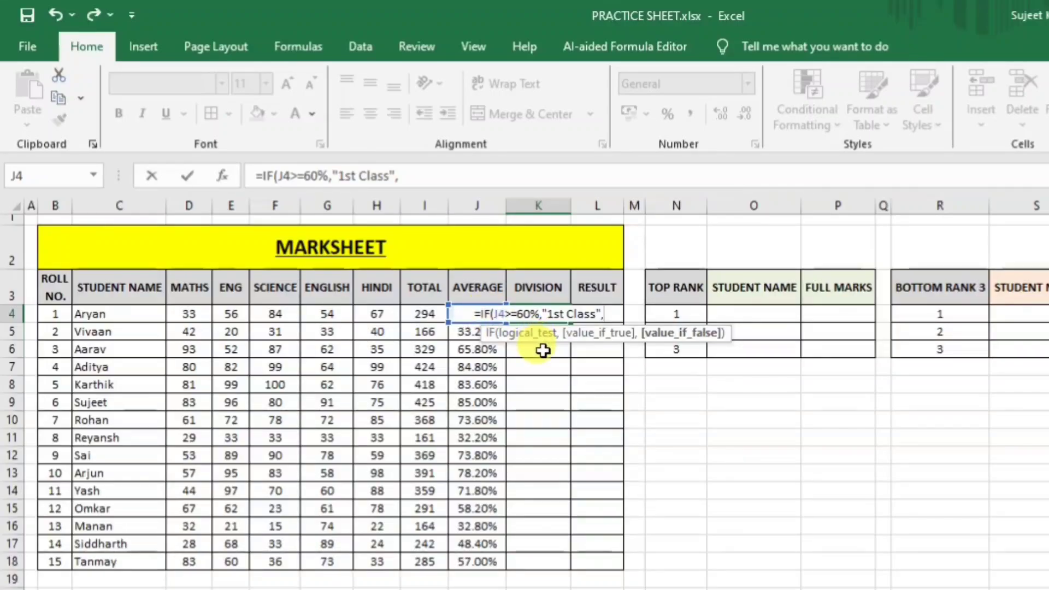
Add the nested test IF(J4>=45%,"2nd Class", and begin the 33% test in K4.
type("if(")
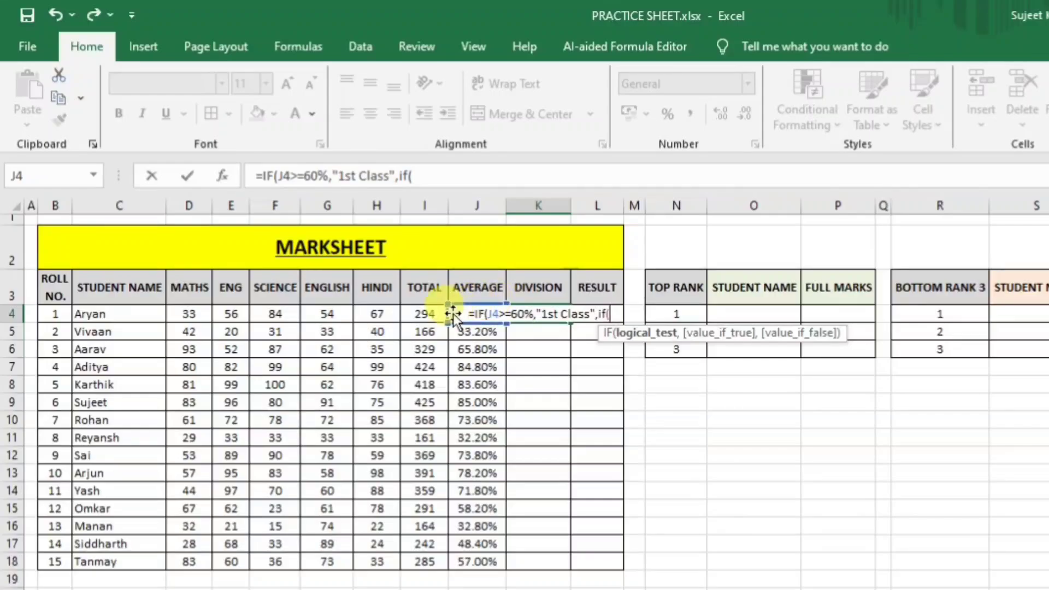
type("j4")
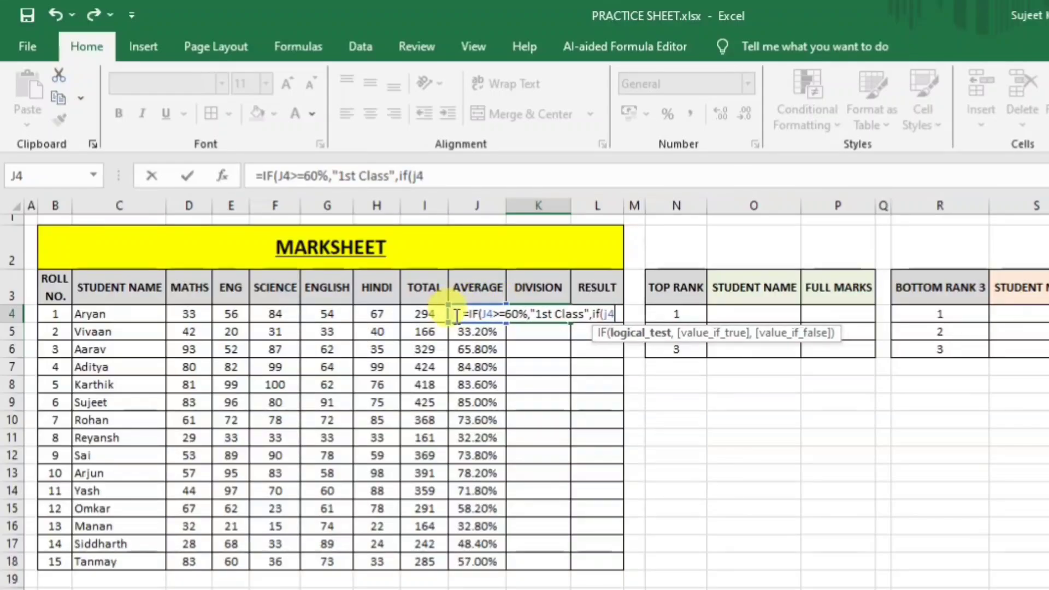
type(">=")
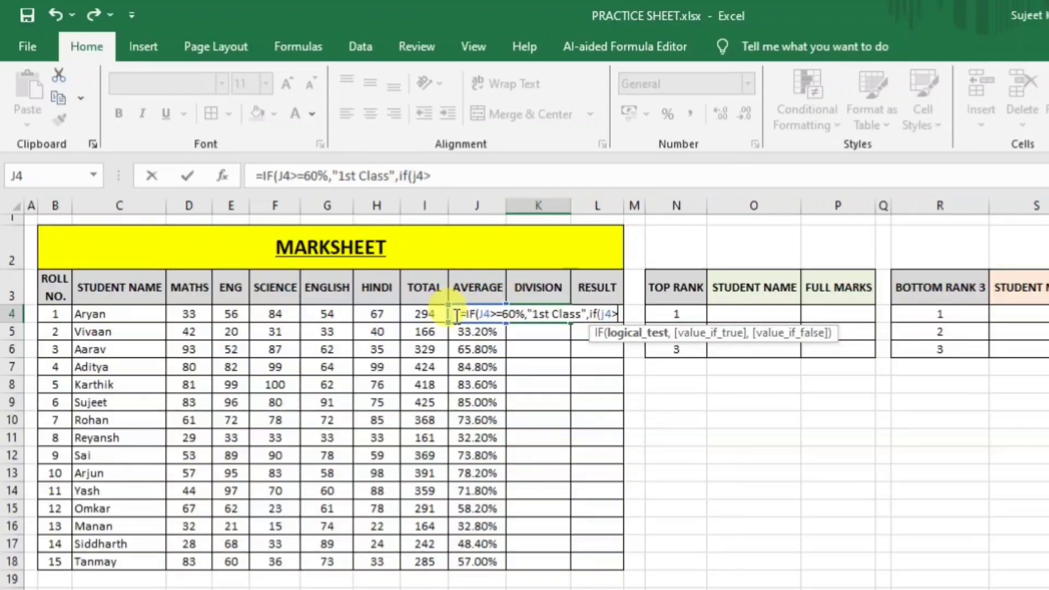
type("45")
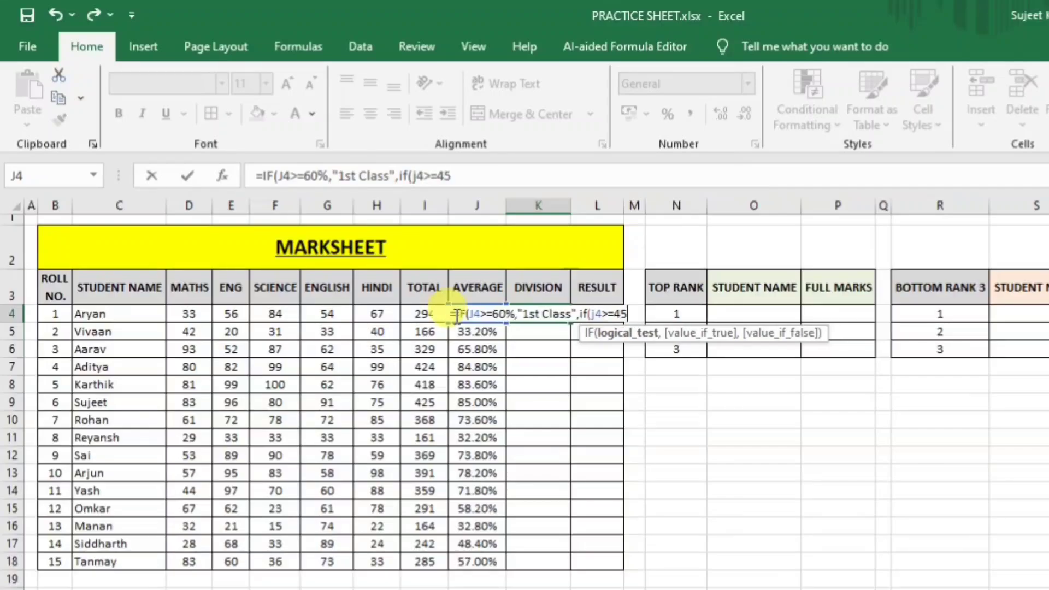
type("%")
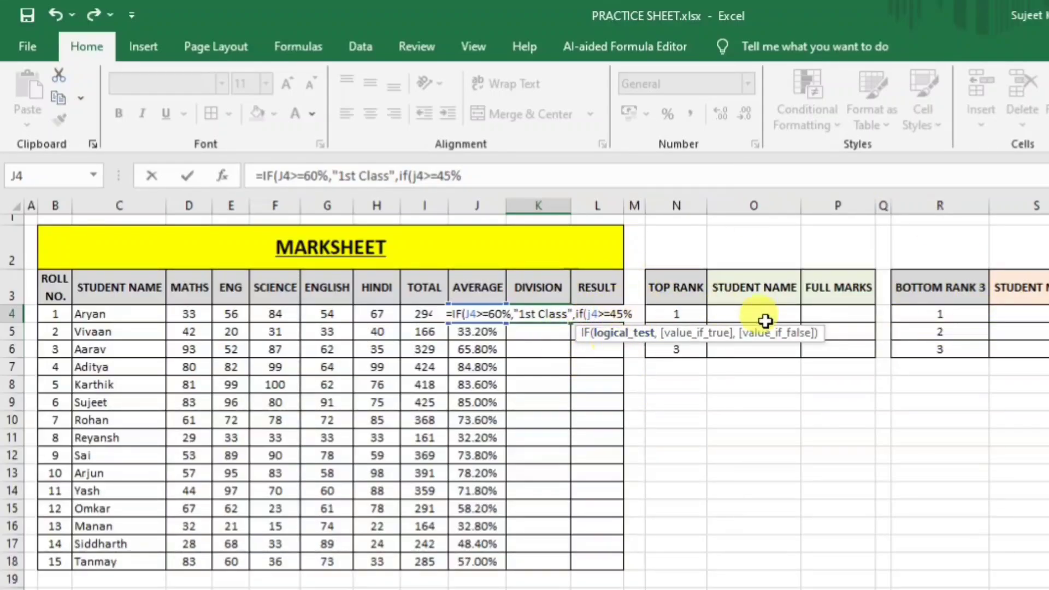
type(",\"\"")
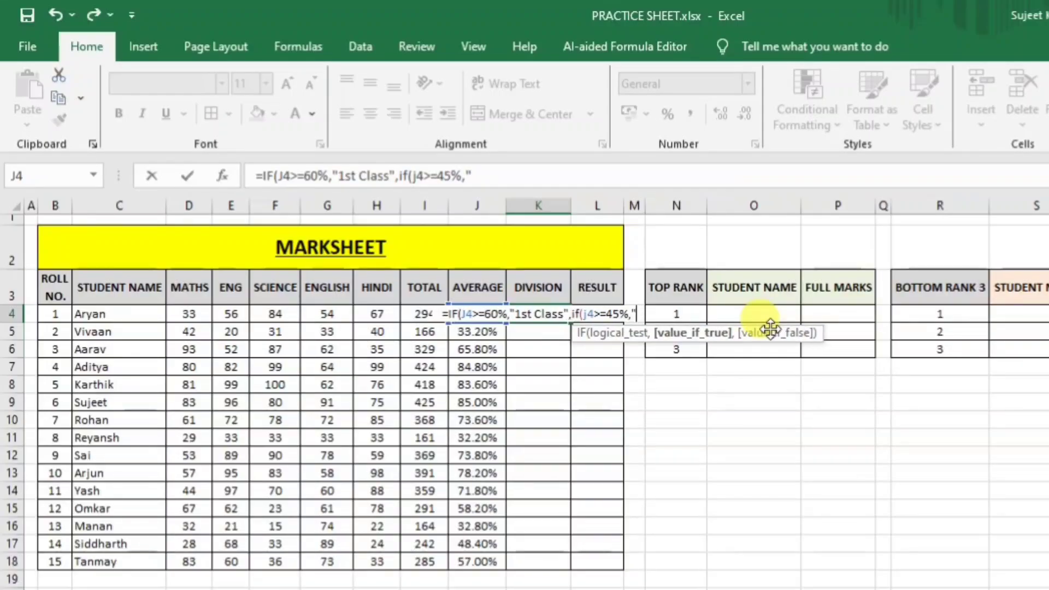
key("BackSpace")
type("2")
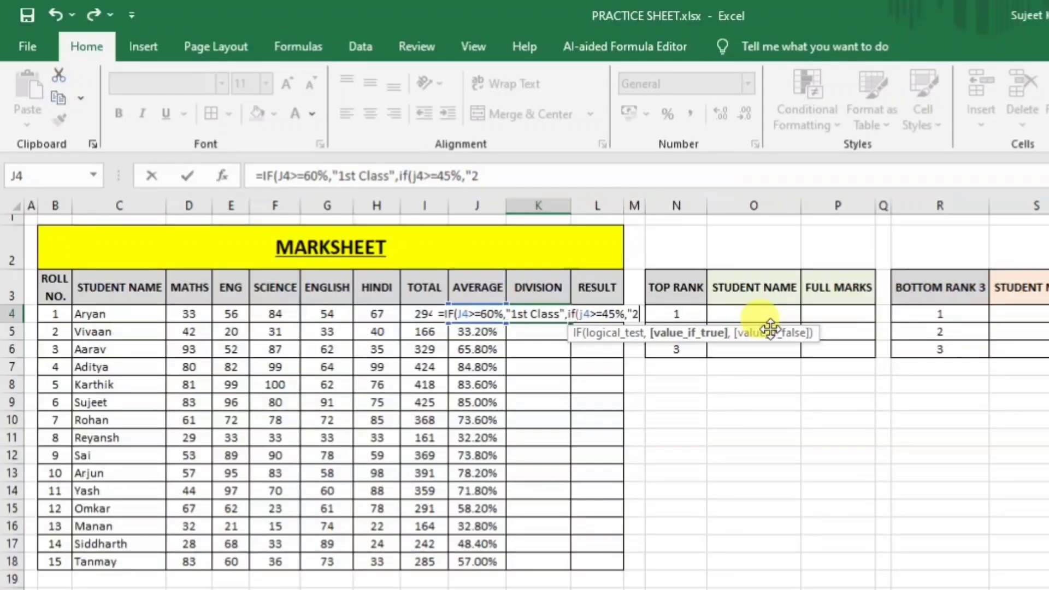
type("nd Di")
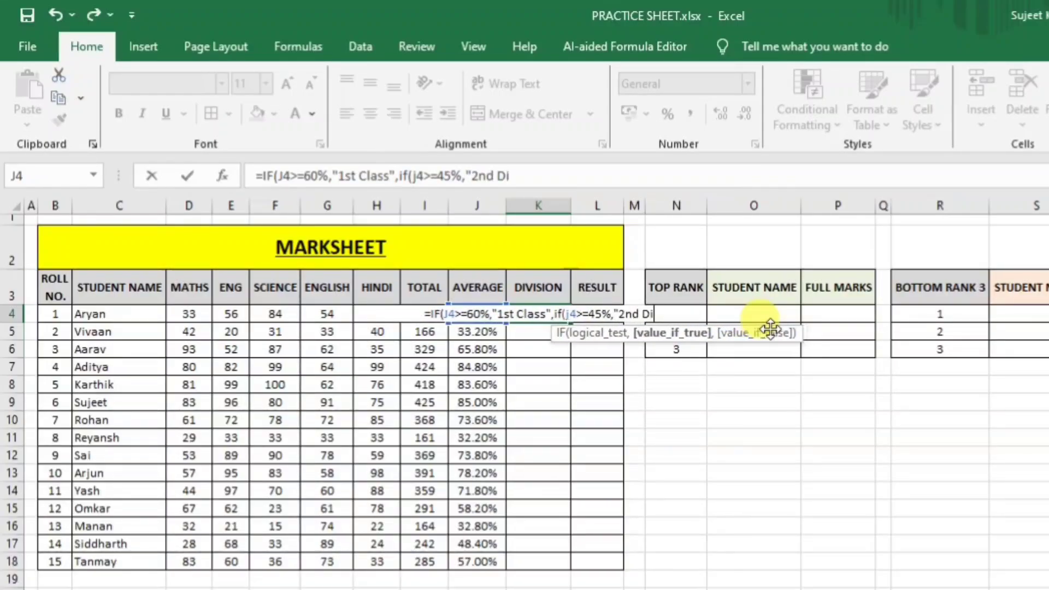
key("BackSpace")
key("BackSpace")
key("BackSpace")
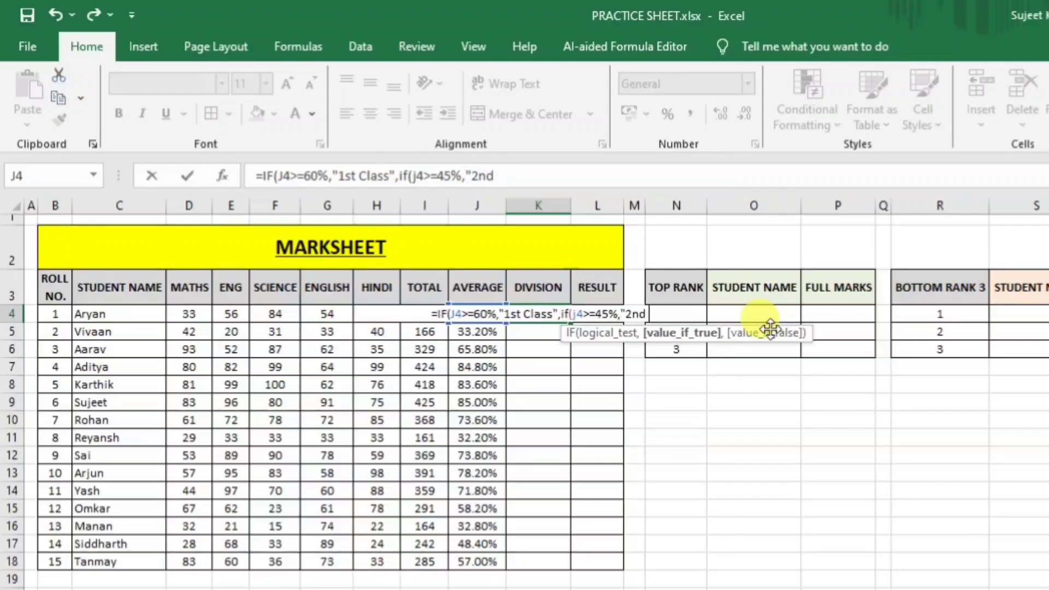
type("Class")
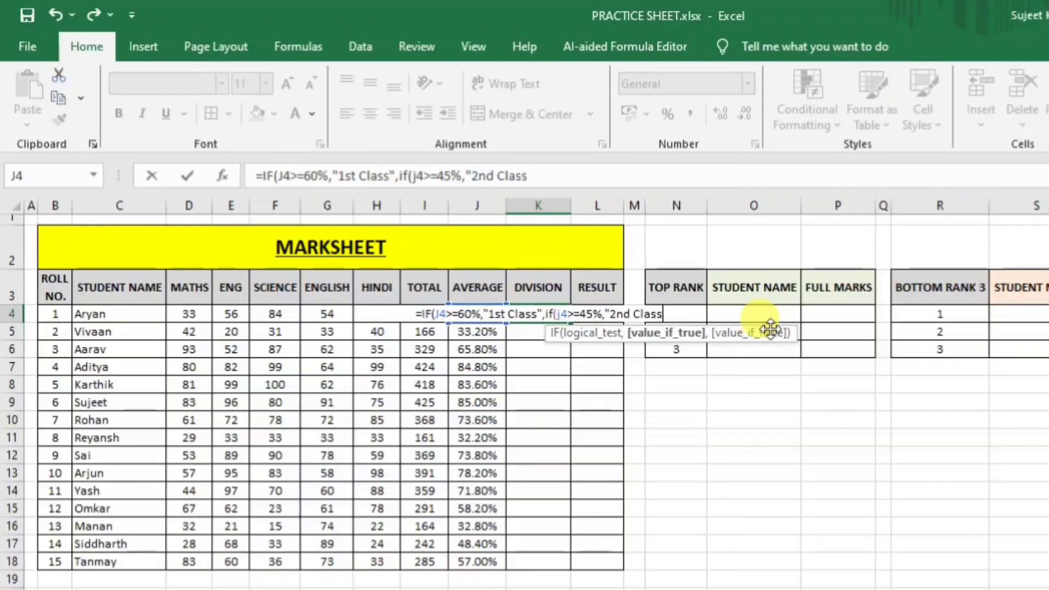
type("\",")
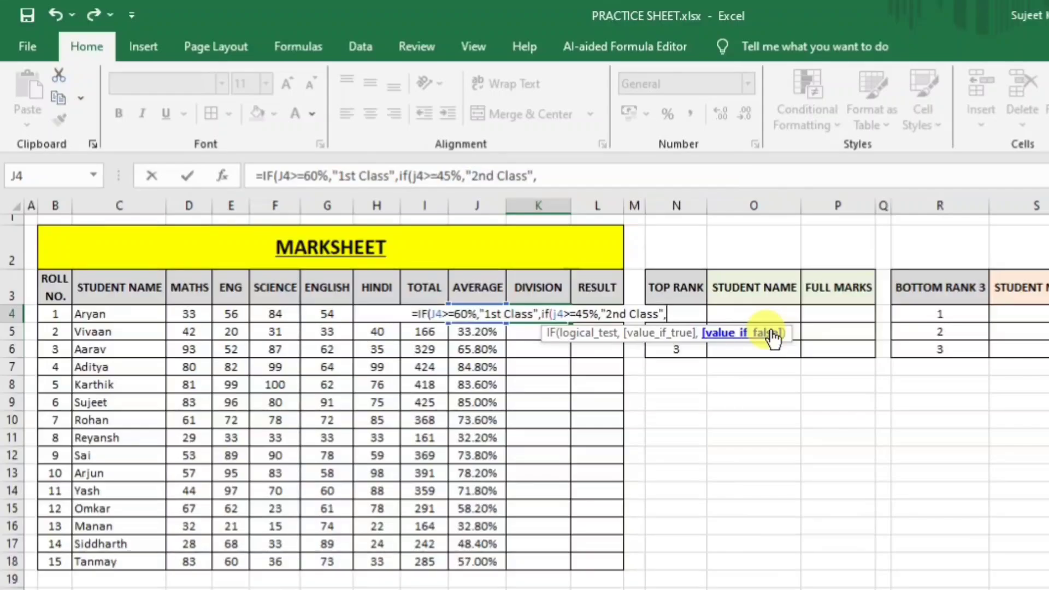
type("if")
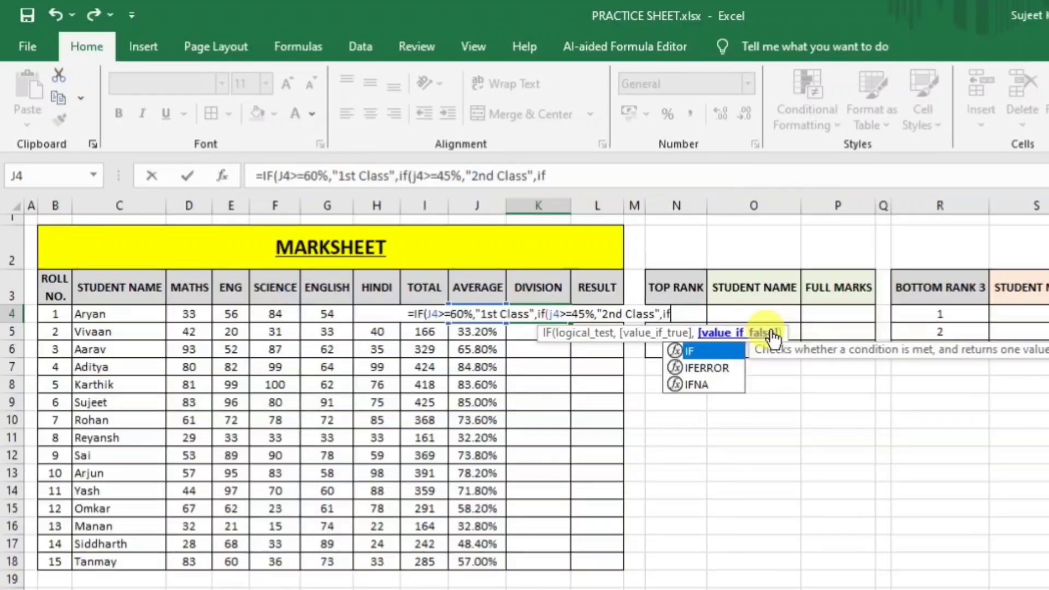
type("(")
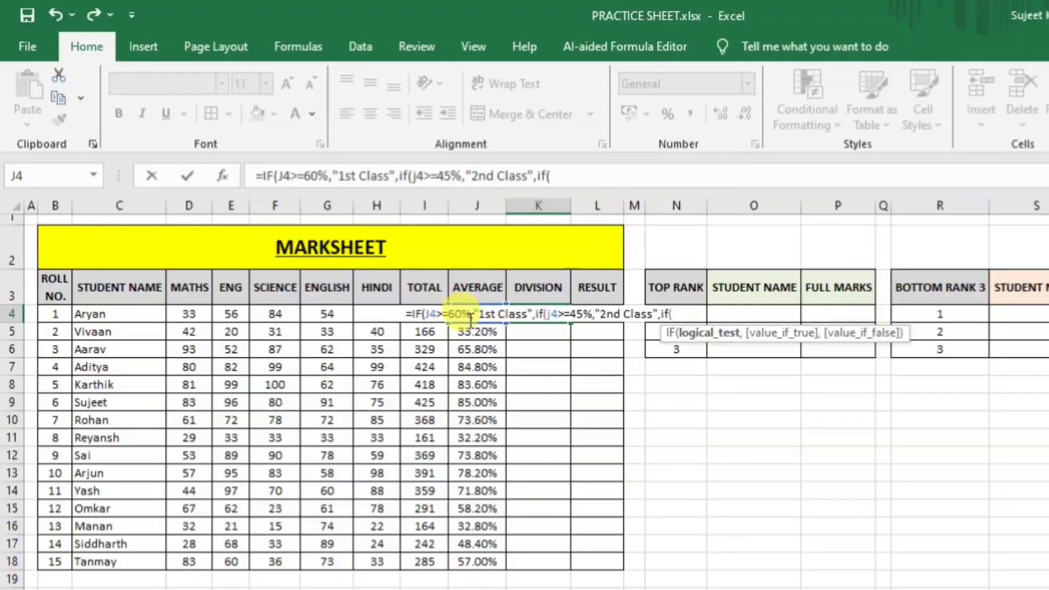
type("j4")
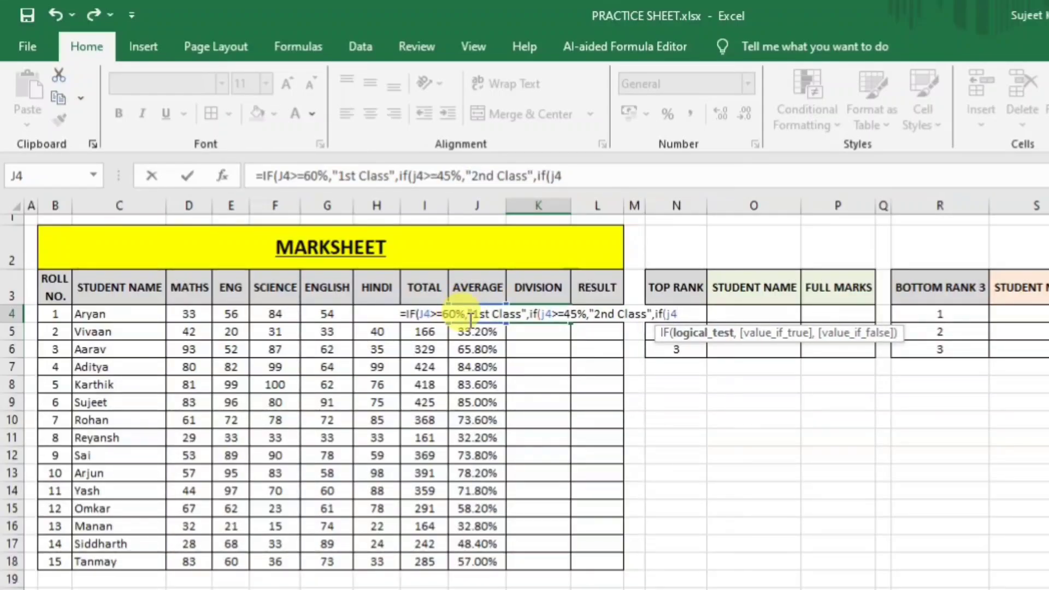
type(">")
type("=3")
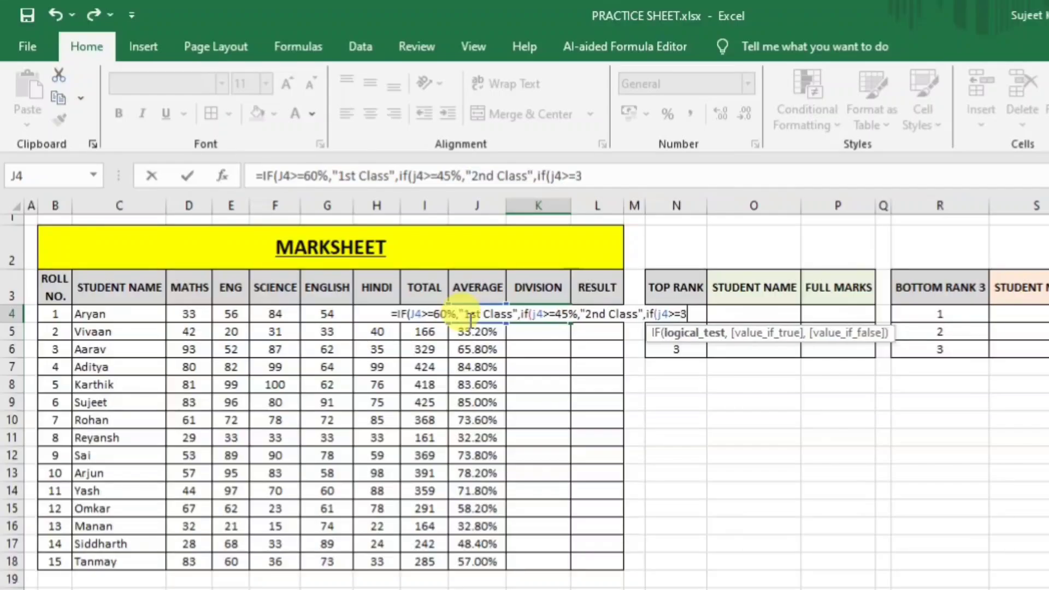
type("3%")
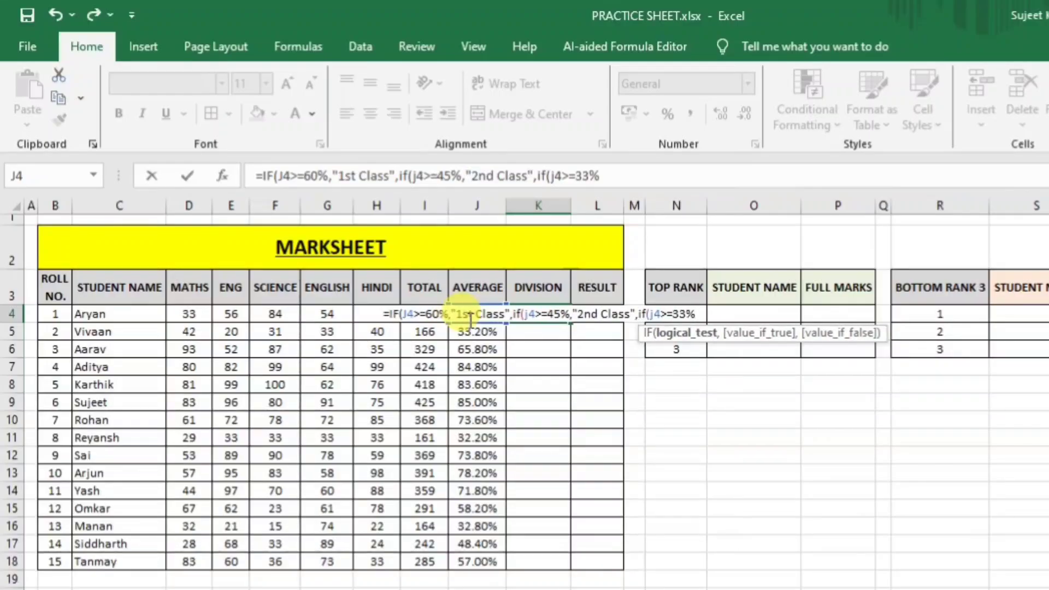
type(",")
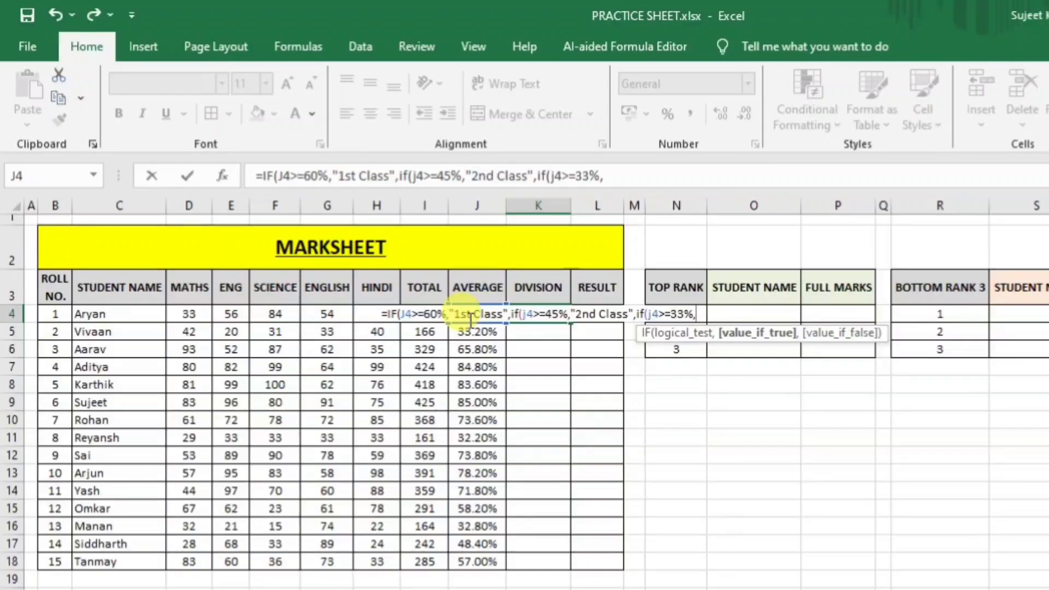
Finish K4 with "3rd Class" at 33% and "Fail" otherwise, showing 2nd Class for Aryan.
type("\"3")
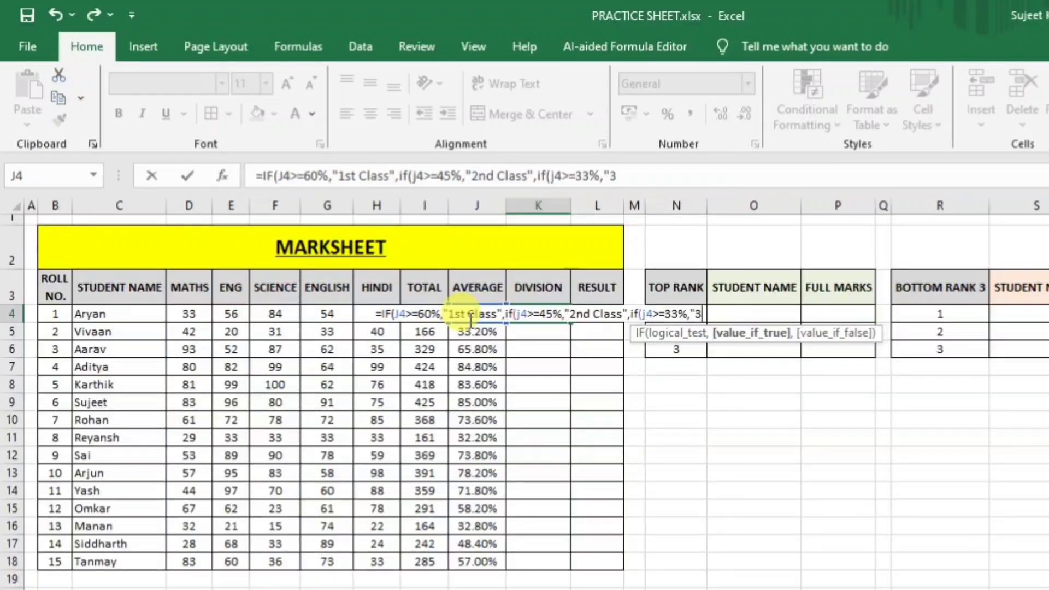
type("rd Cla")
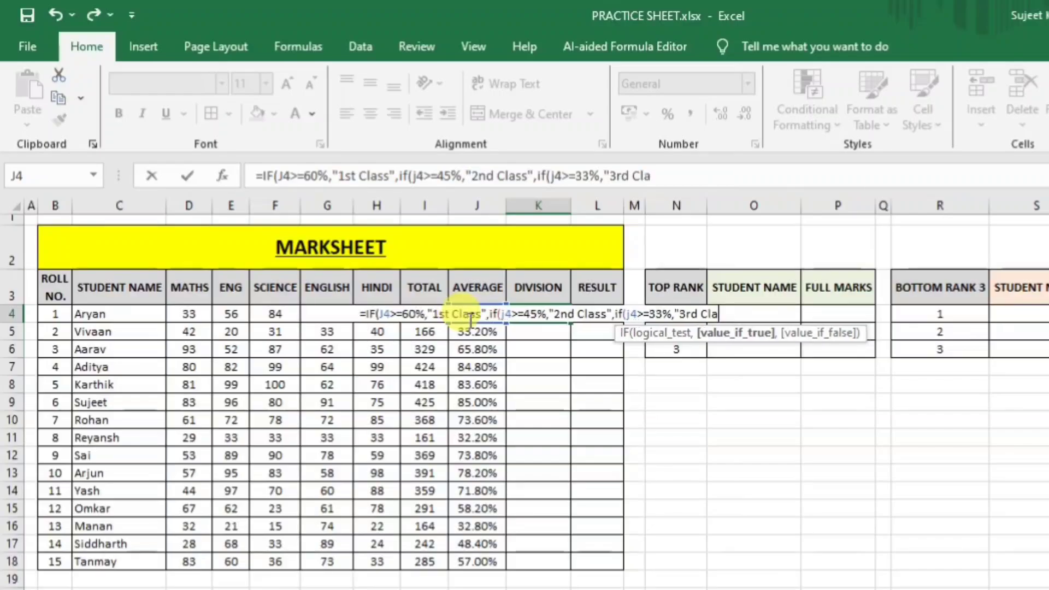
type("ss\"")
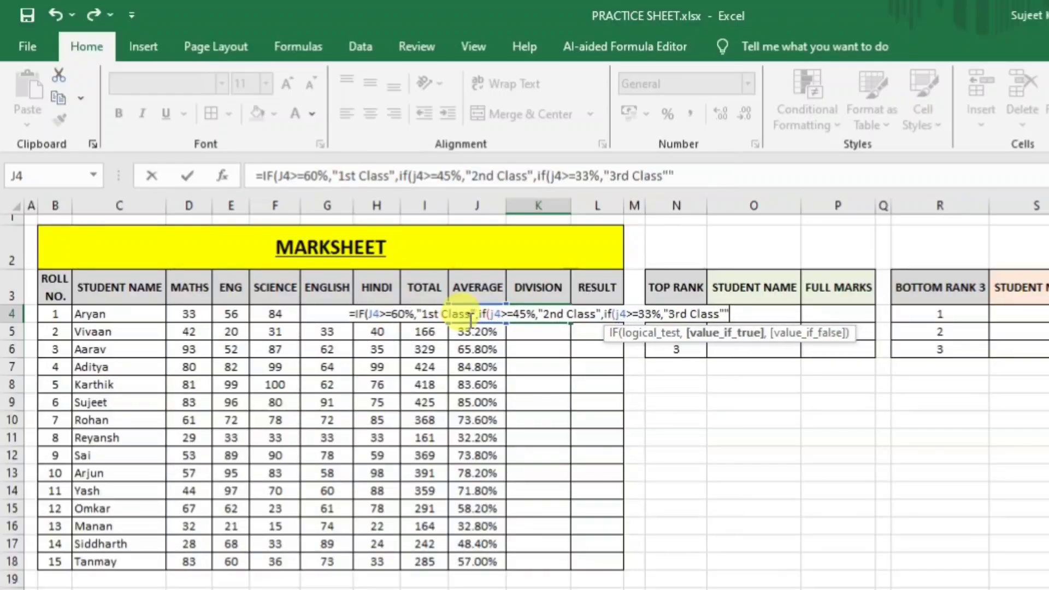
type(",")
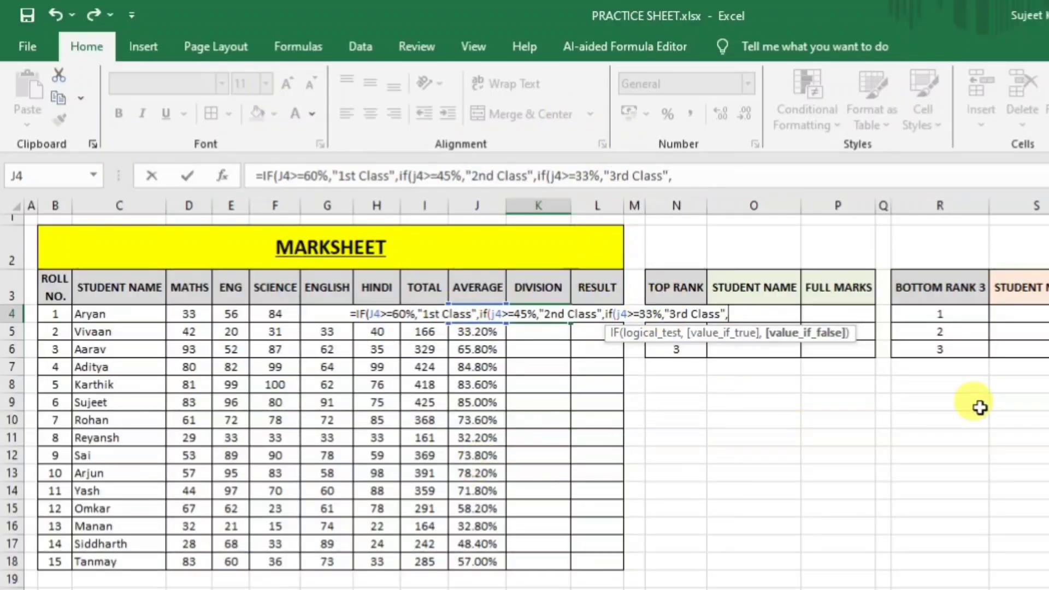
type("\"")
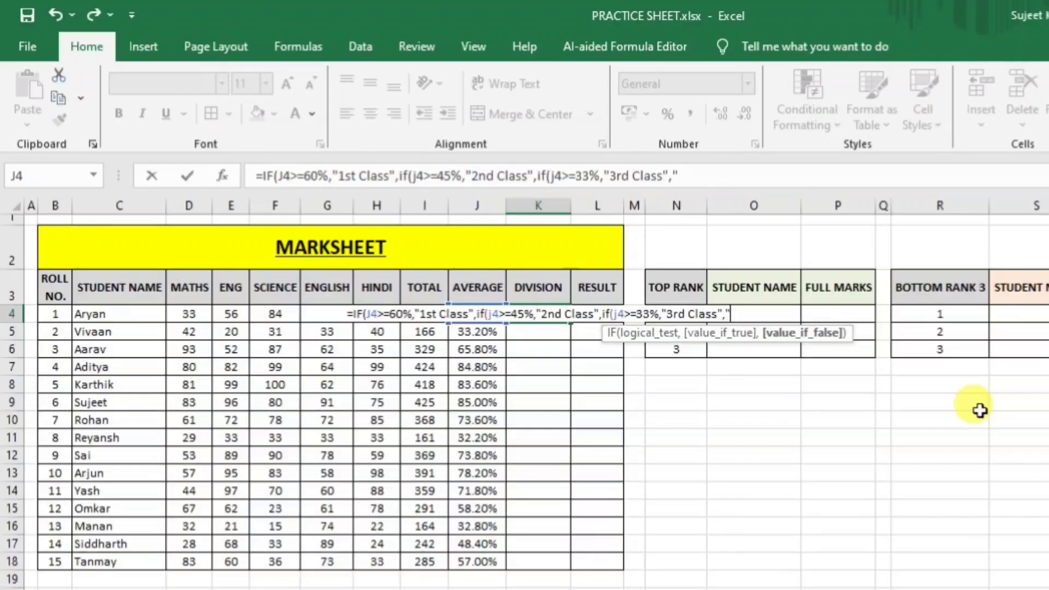
type("Fail")
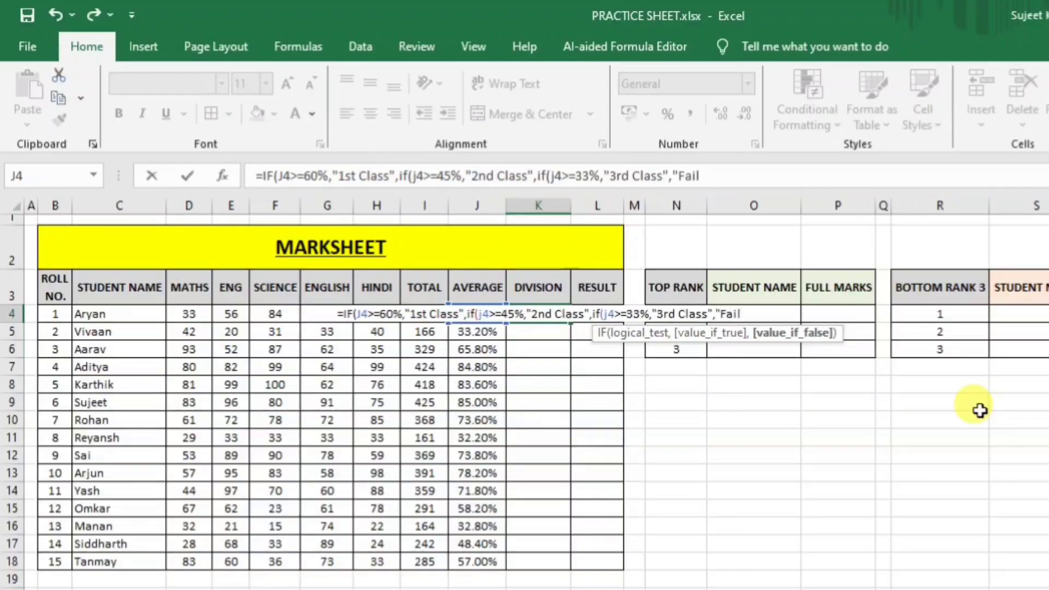
type("\"")
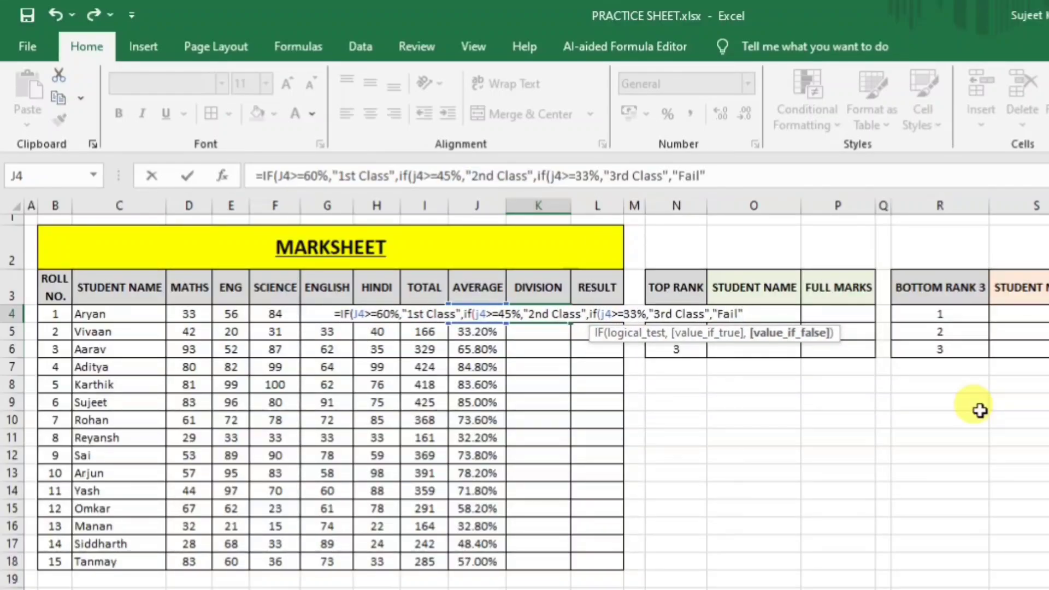
type(")))")
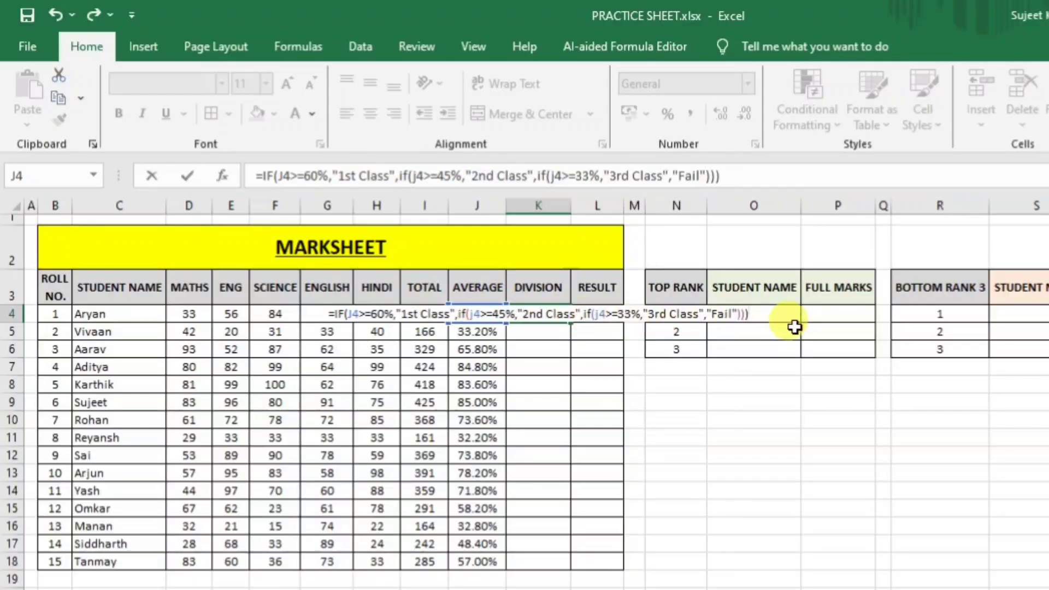
key("Return")
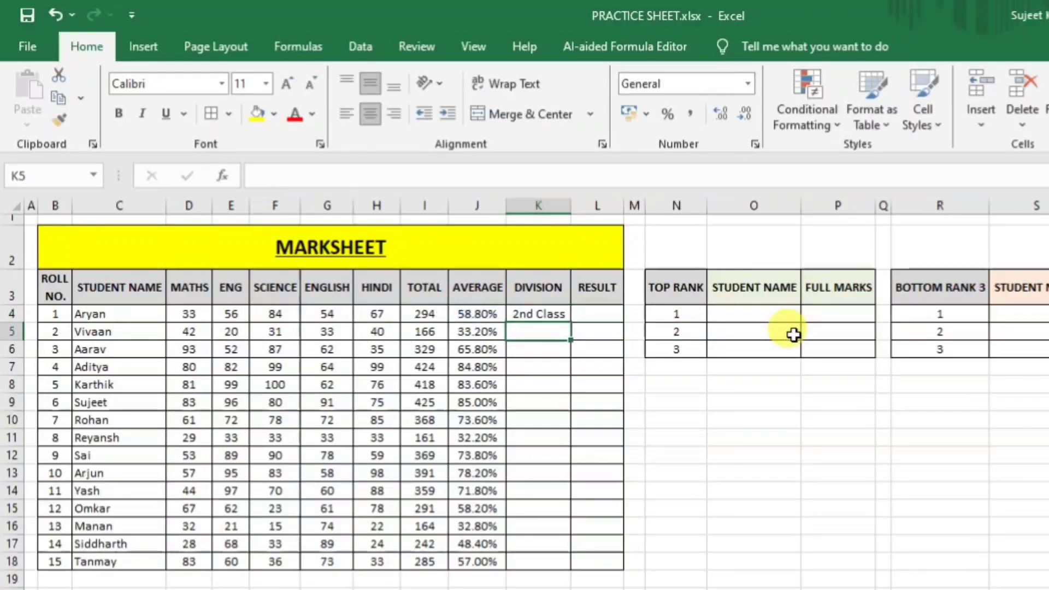
Copy the DIVISION formula down to row 18 and check the results, including Reyansh's Fail.
left_click(544, 315)
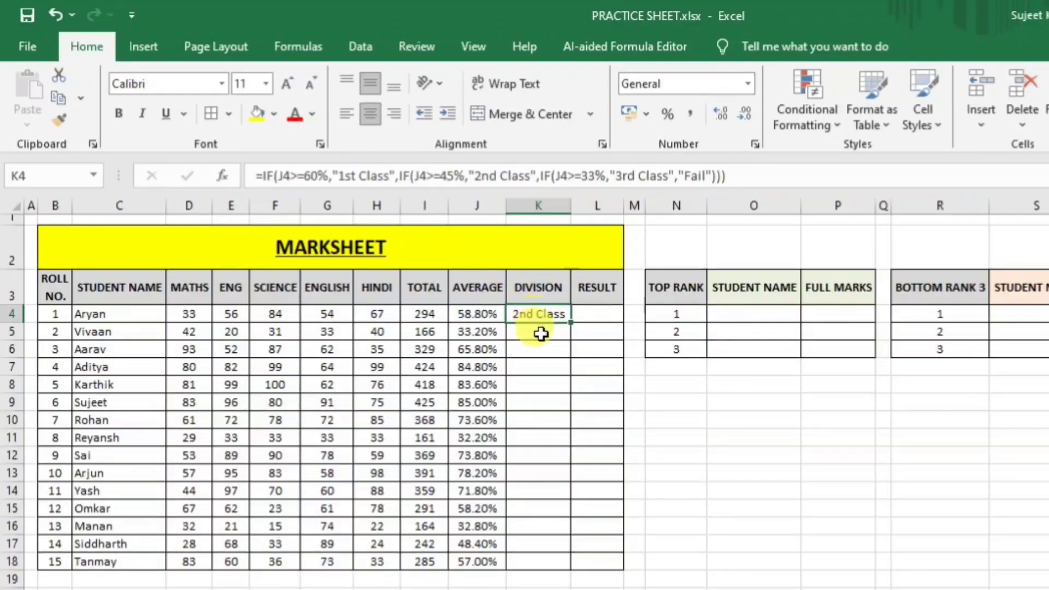
left_click_drag(571, 322, 562, 554)
left_click(541, 487)
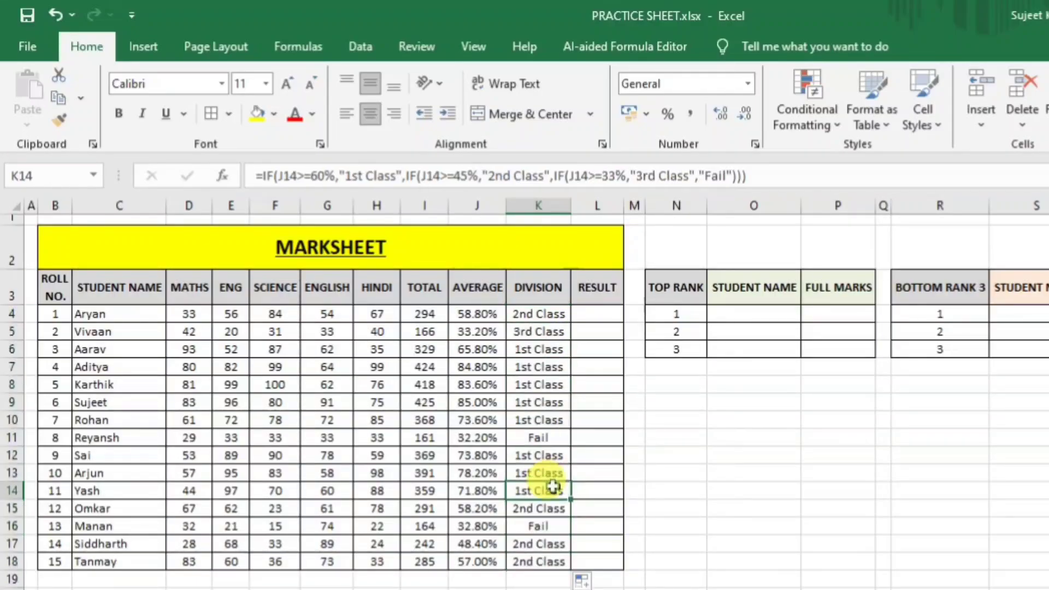
left_click(533, 441)
left_click(480, 437)
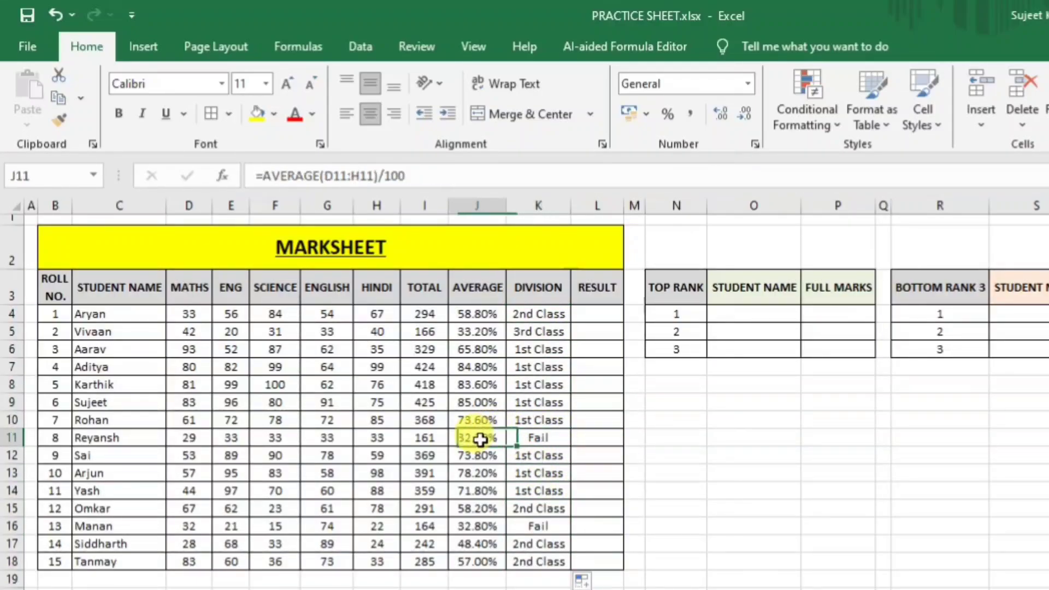
left_click(544, 436)
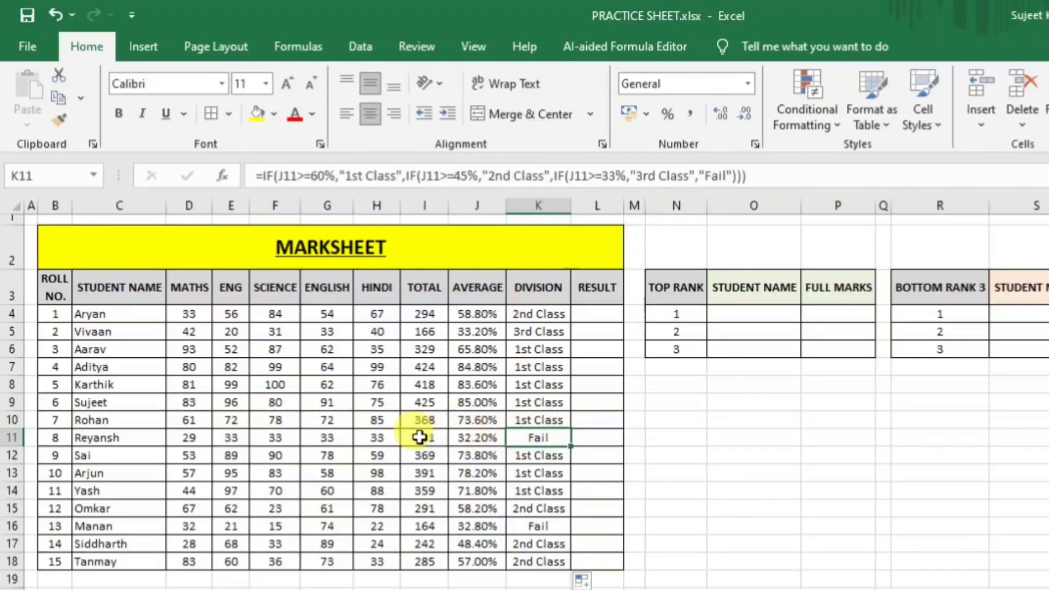
Change Reyansh's English mark to 40 so his division becomes 3rd Class.
left_click(333, 435)
type("4")
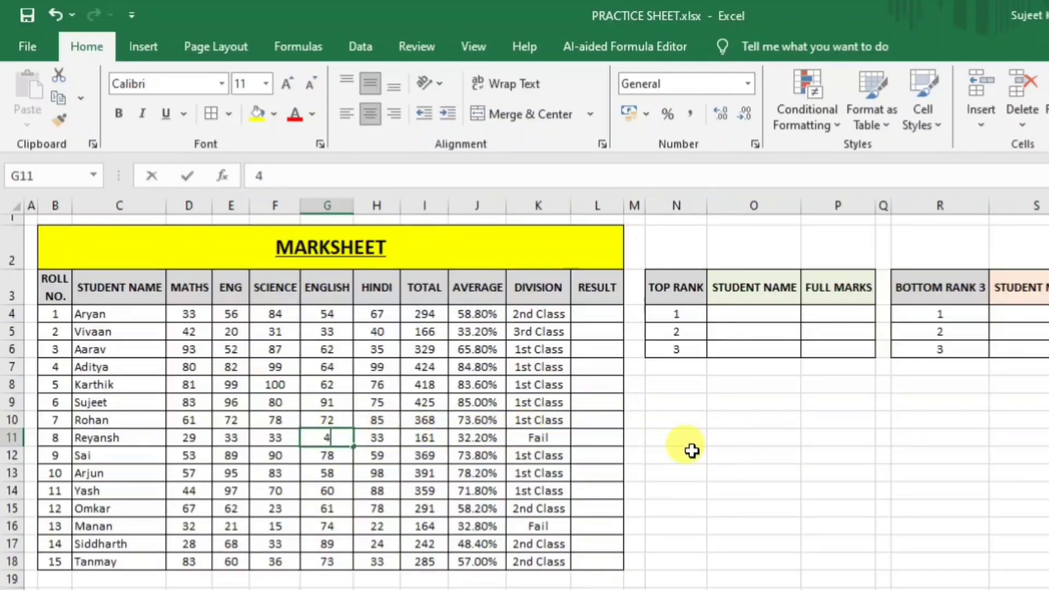
type("0")
key("Return")
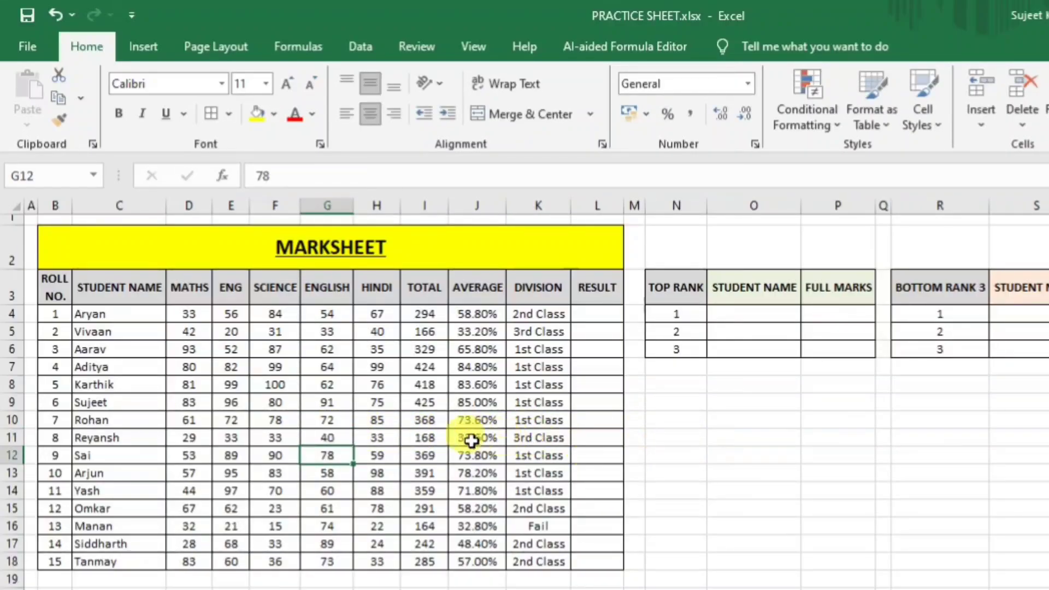
left_click(473, 438)
left_click(548, 440)
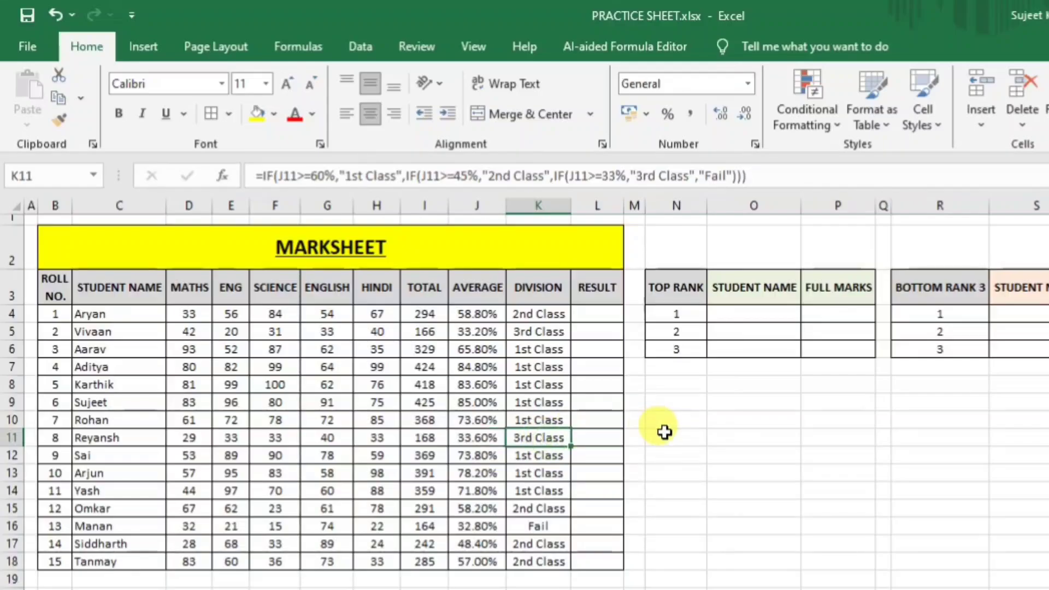
Review Aryan's division formula in K4 alongside the RESULT cell L4.
left_click(548, 315)
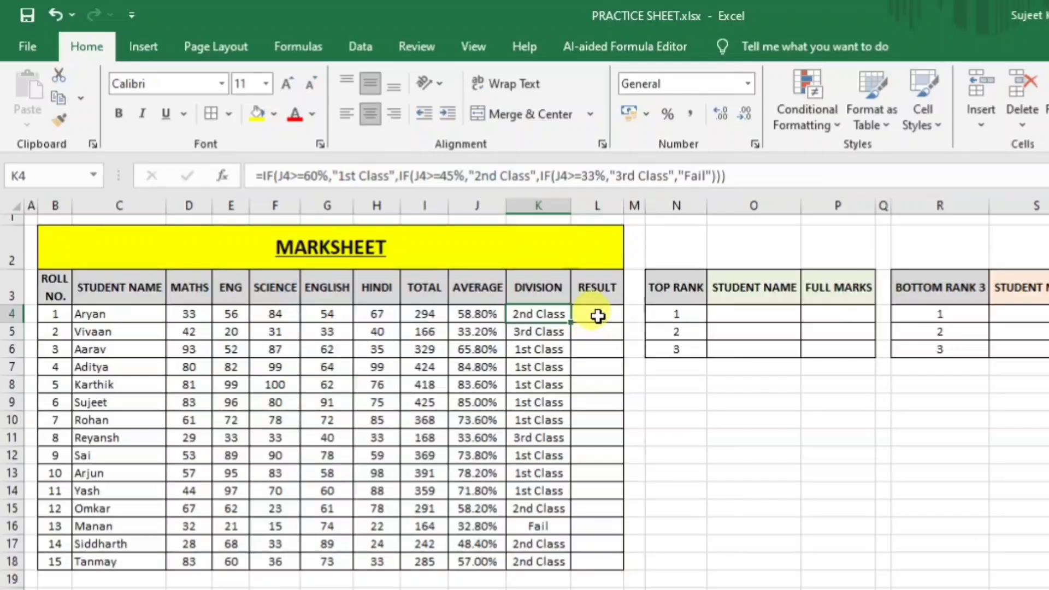
left_click(597, 316)
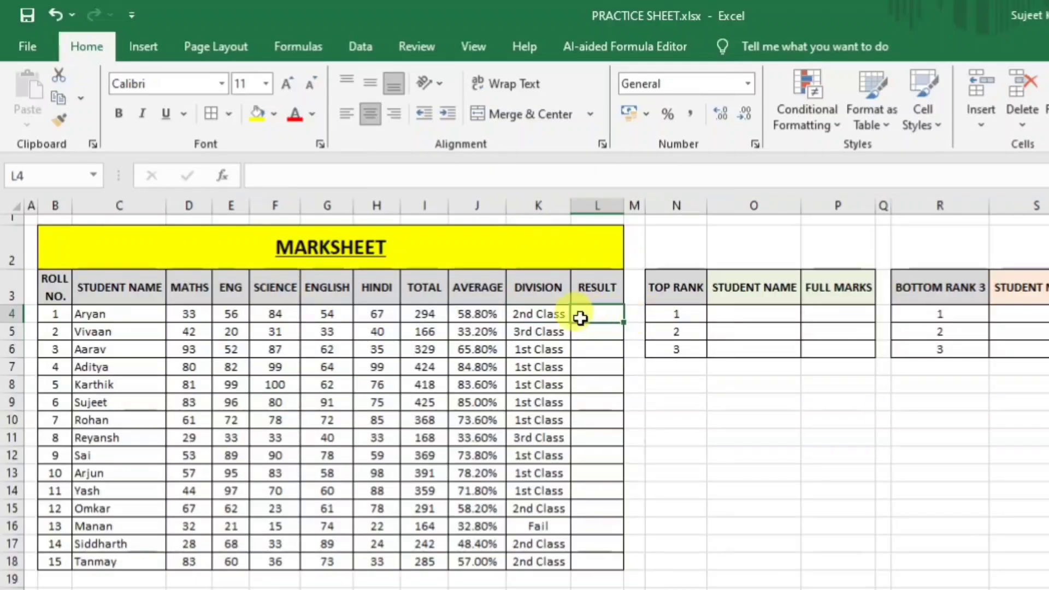
left_click(538, 314)
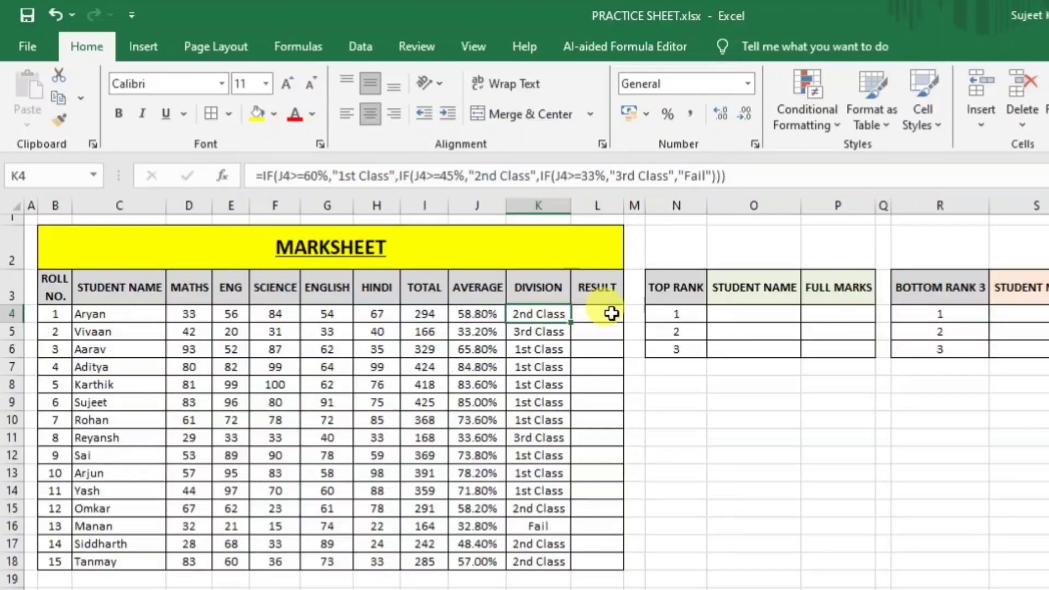
left_click(597, 312)
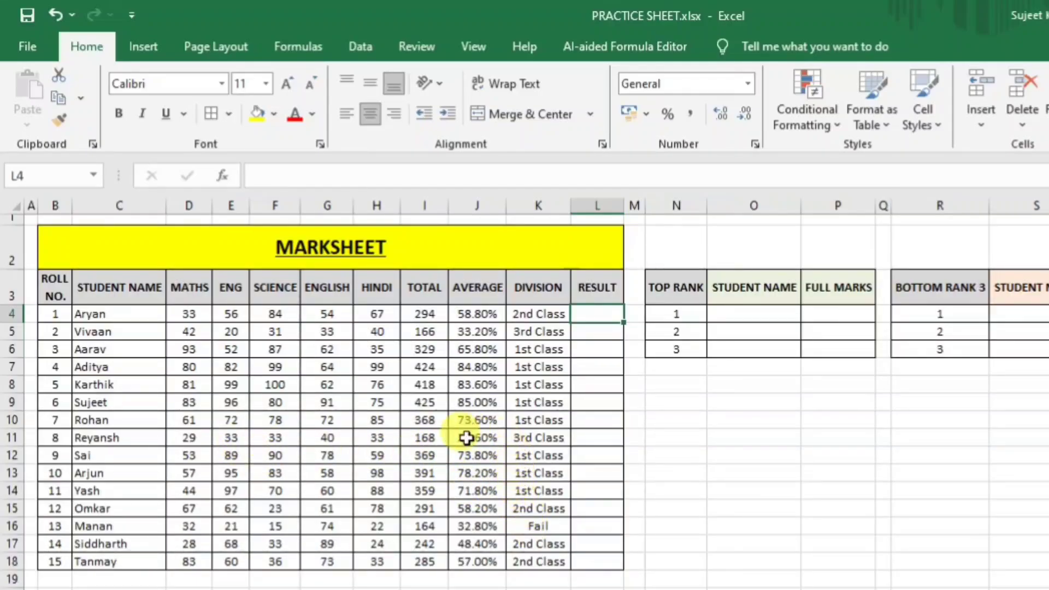
Lower the SCIENCE mark in F11 to 20 and begin the RESULT formula =IF( in L4.
left_click(275, 438)
type("2")
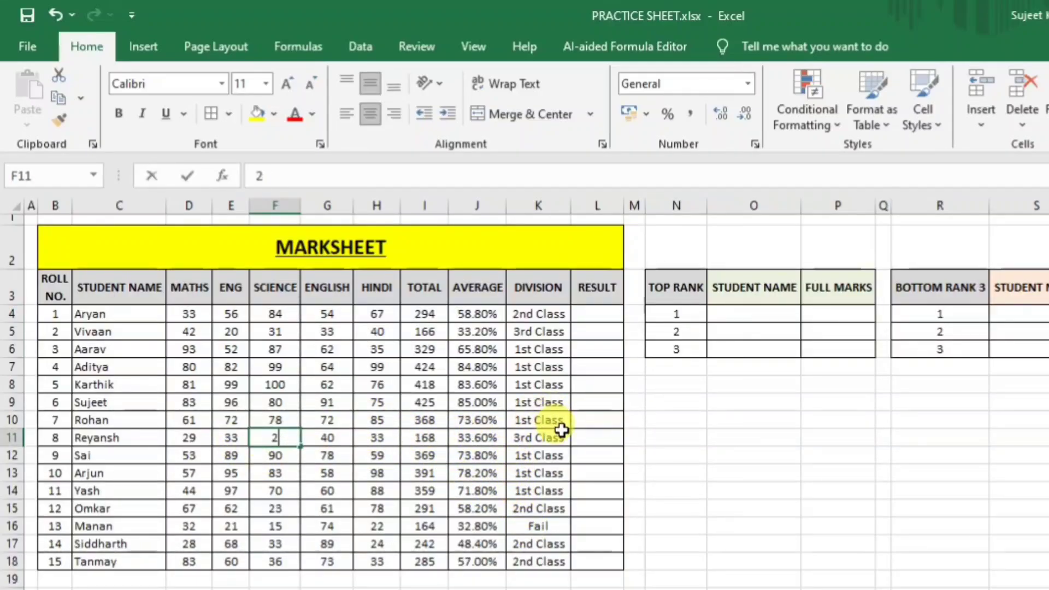
type("0")
key("Return")
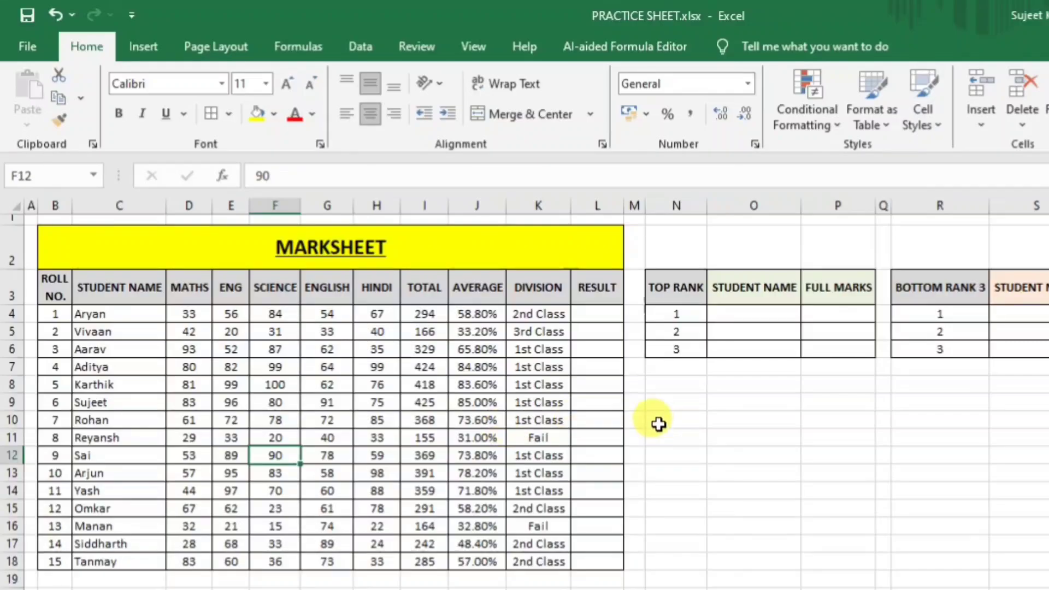
left_click(596, 317)
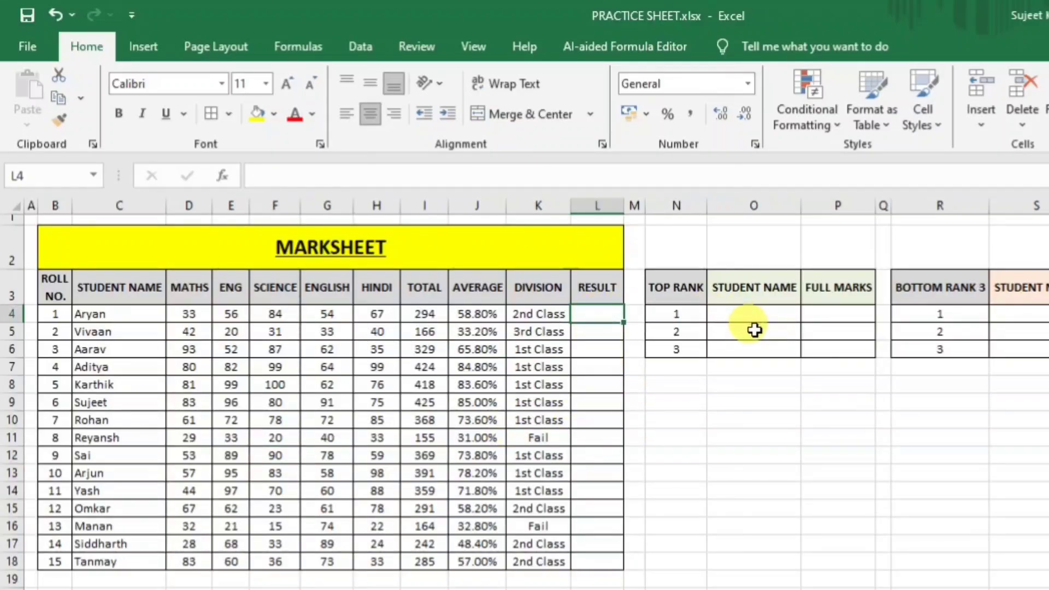
type("=IF(")
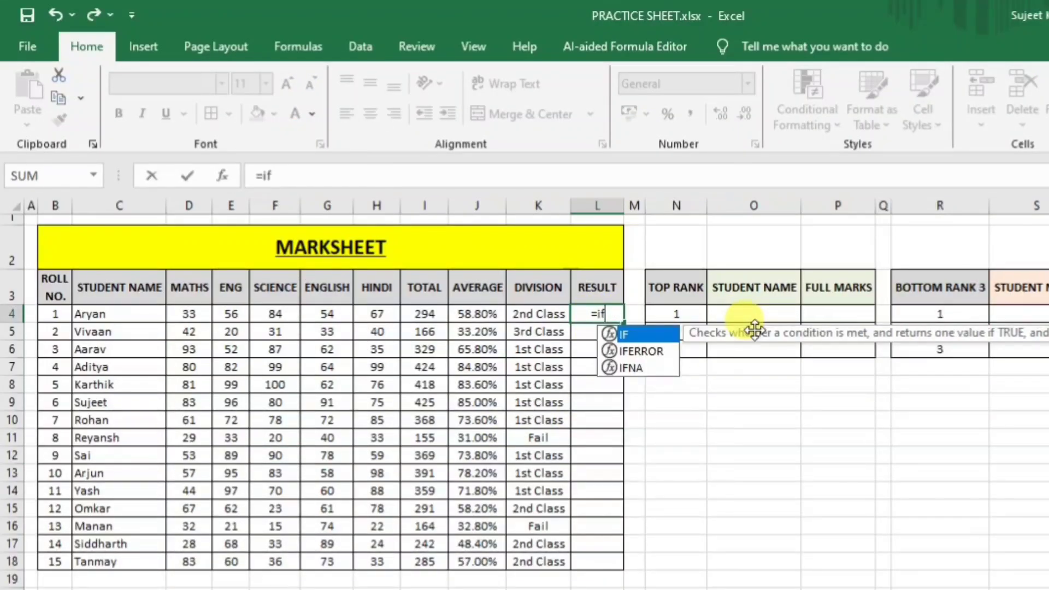
Enter =IF(K4="Fail","Fail","Pass") in L4.
left_click(533, 315)
type("=")
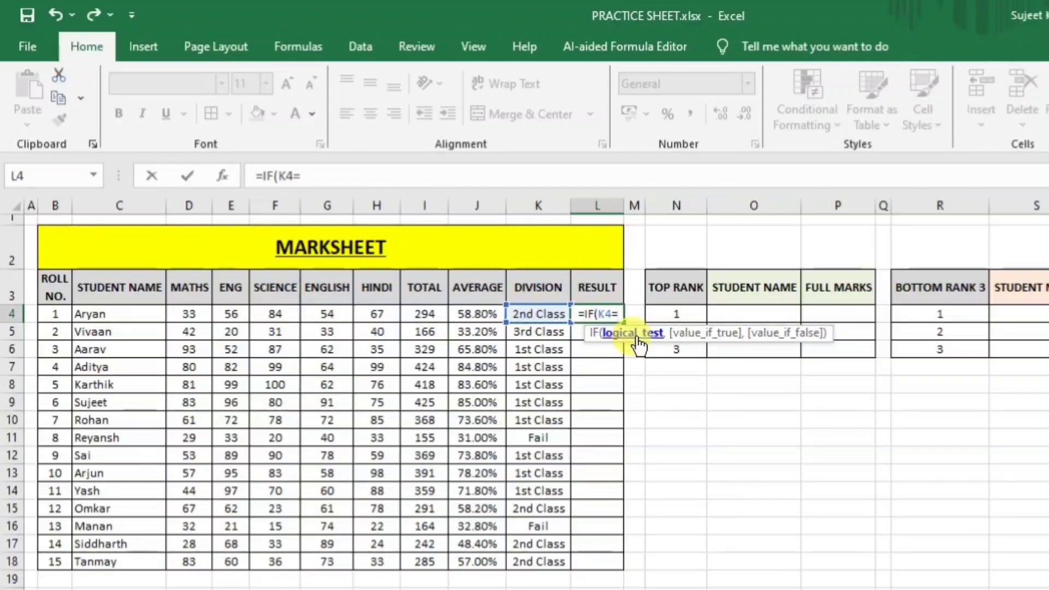
type("\"")
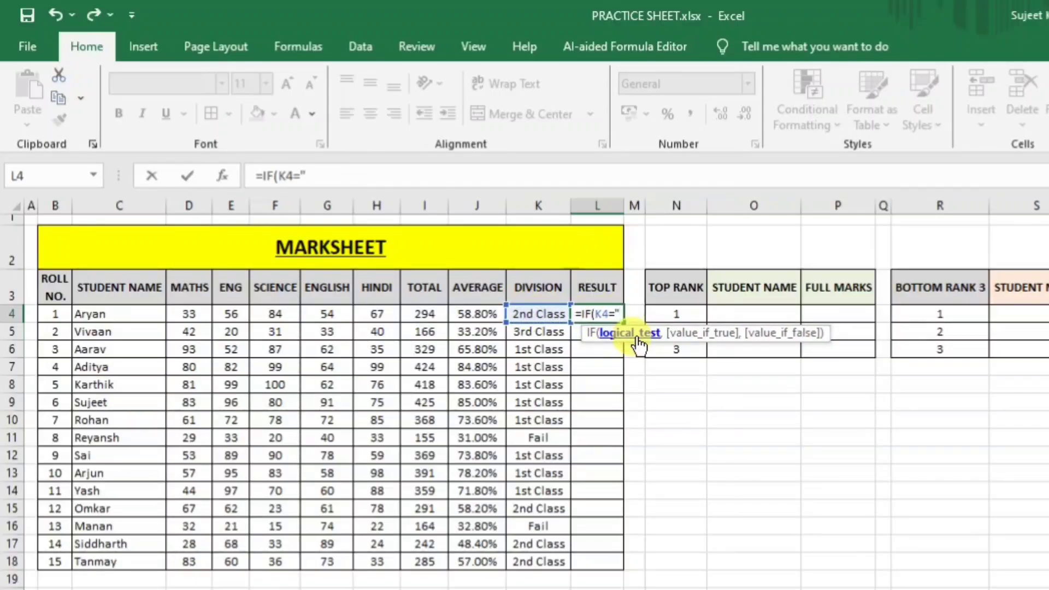
type("Fail")
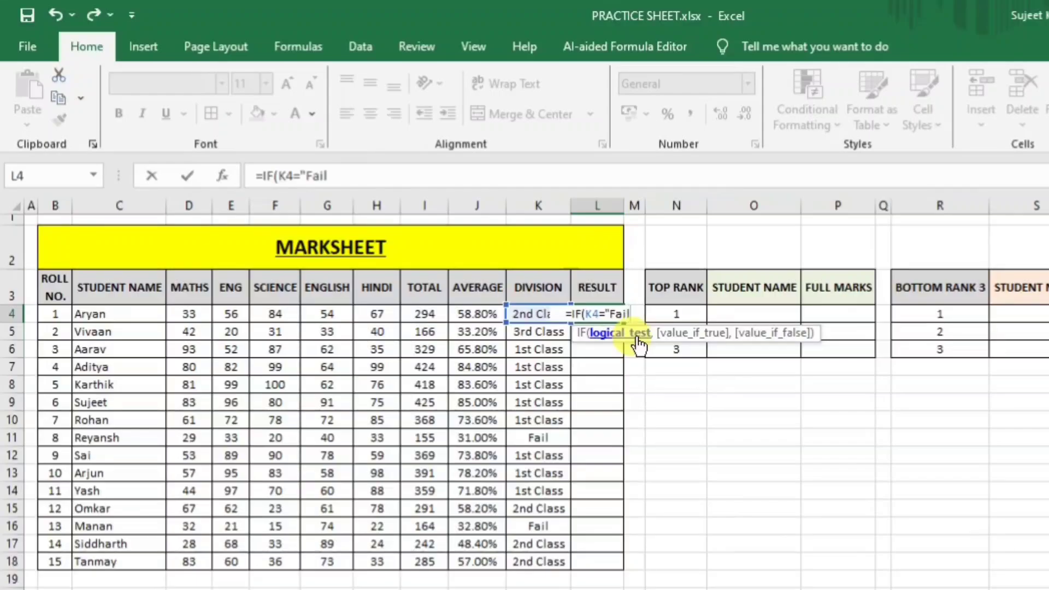
type("\",")
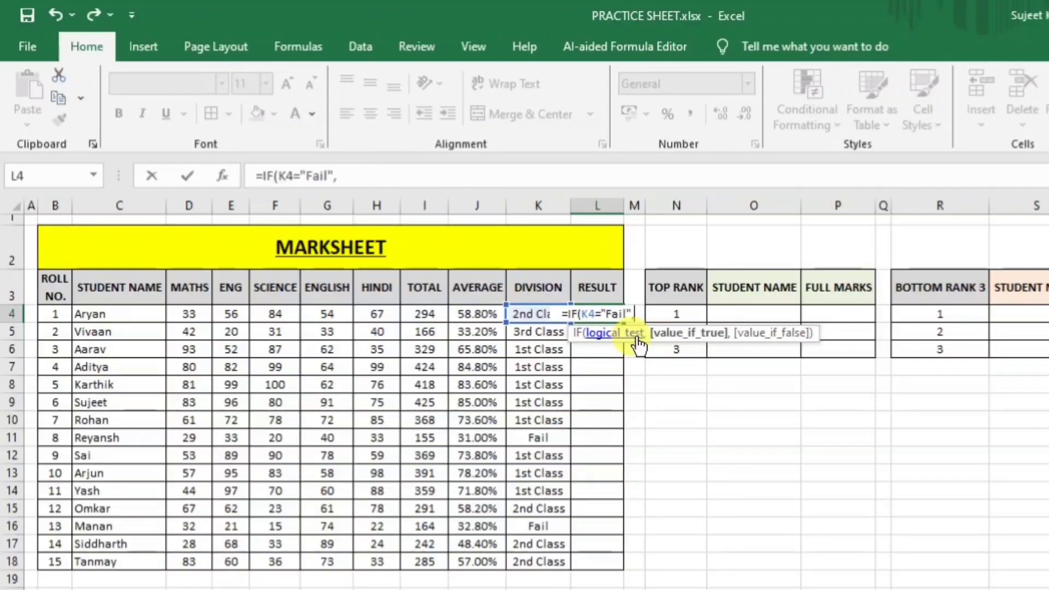
type("\"")
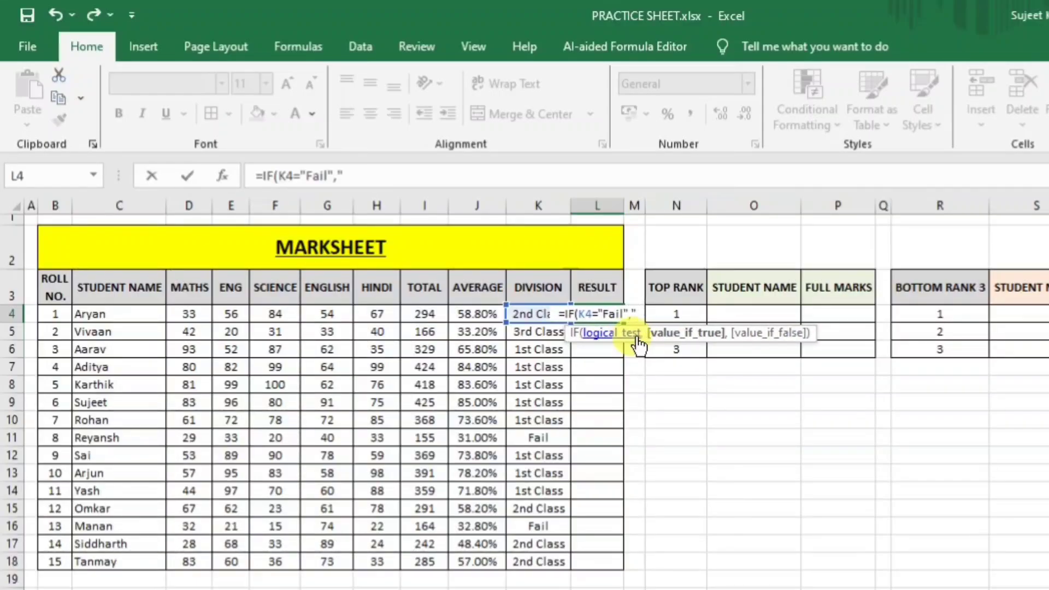
type("Fail:")
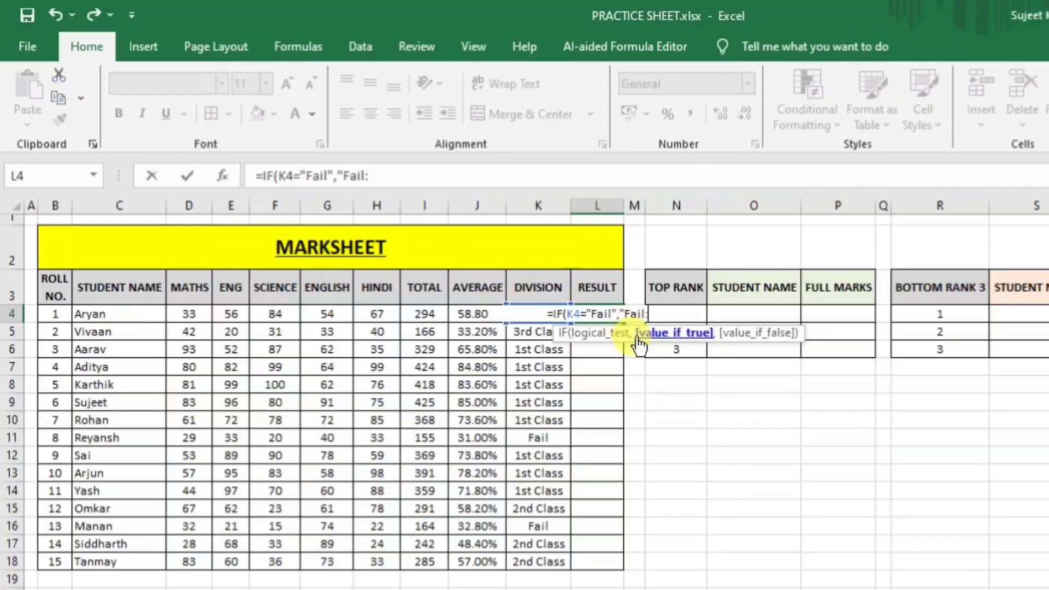
key("BackSpace")
key("BackSpace")
type("l")
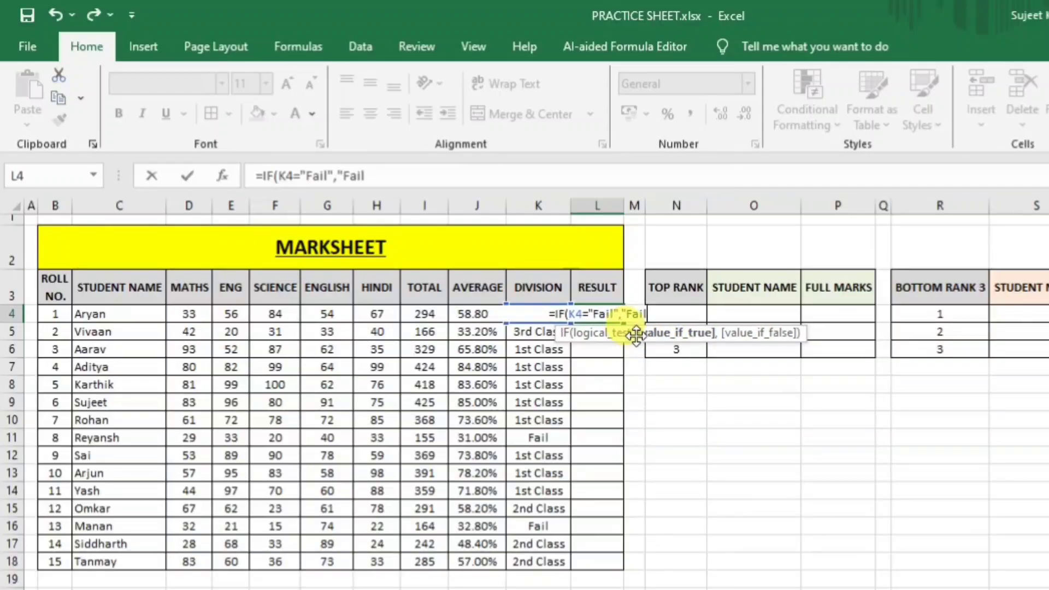
type("\",")
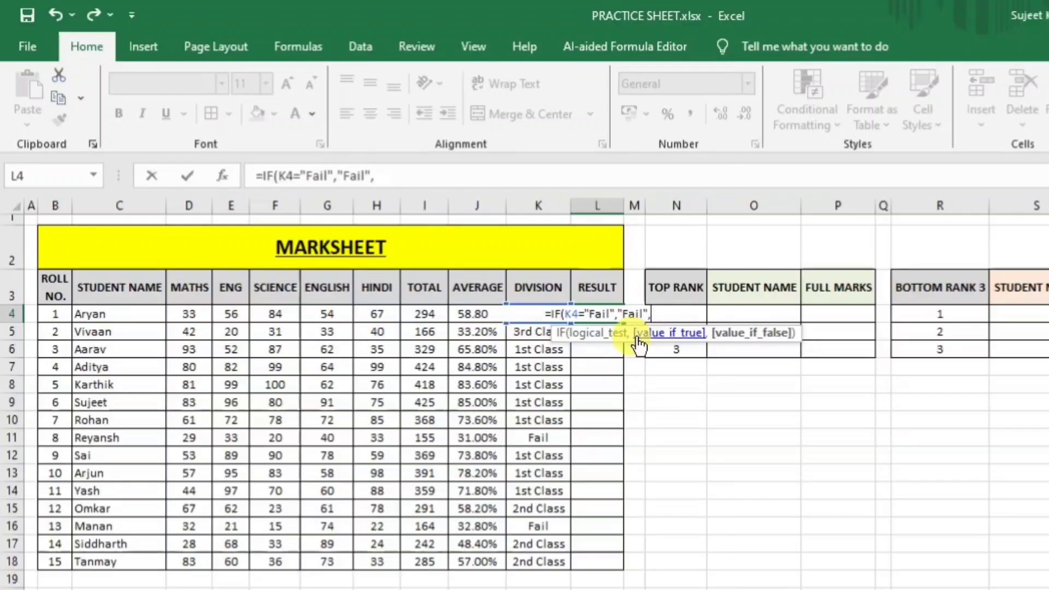
type("\"Pas")
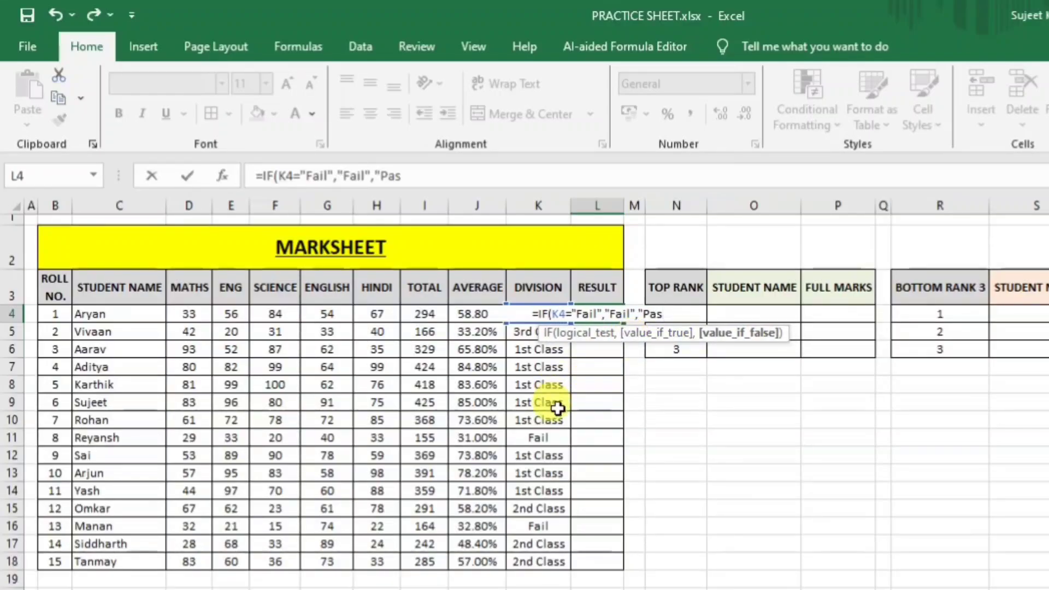
type("s\"\"")
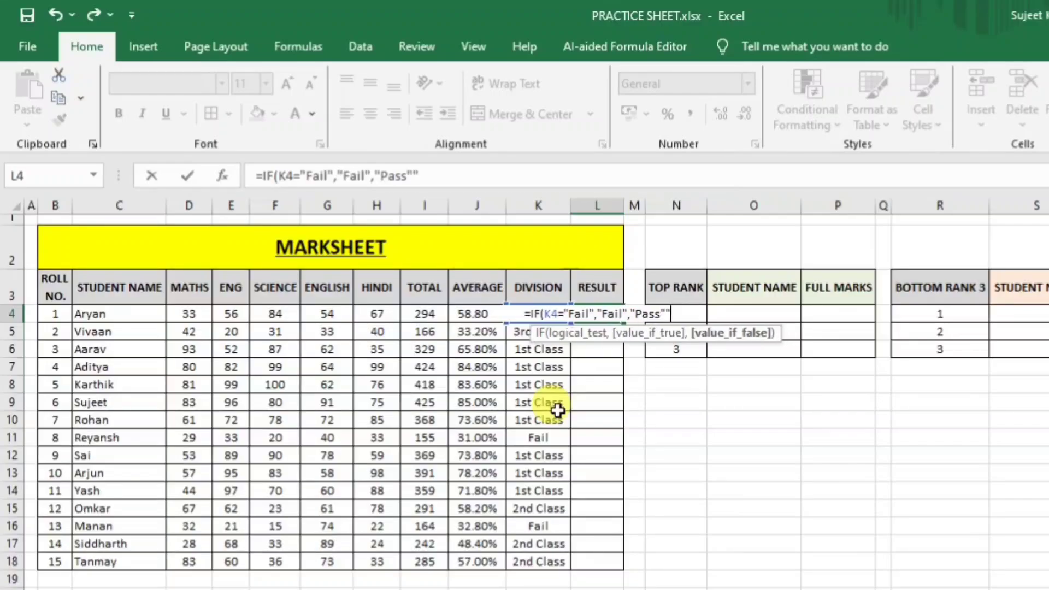
key("BackSpace")
type(")")
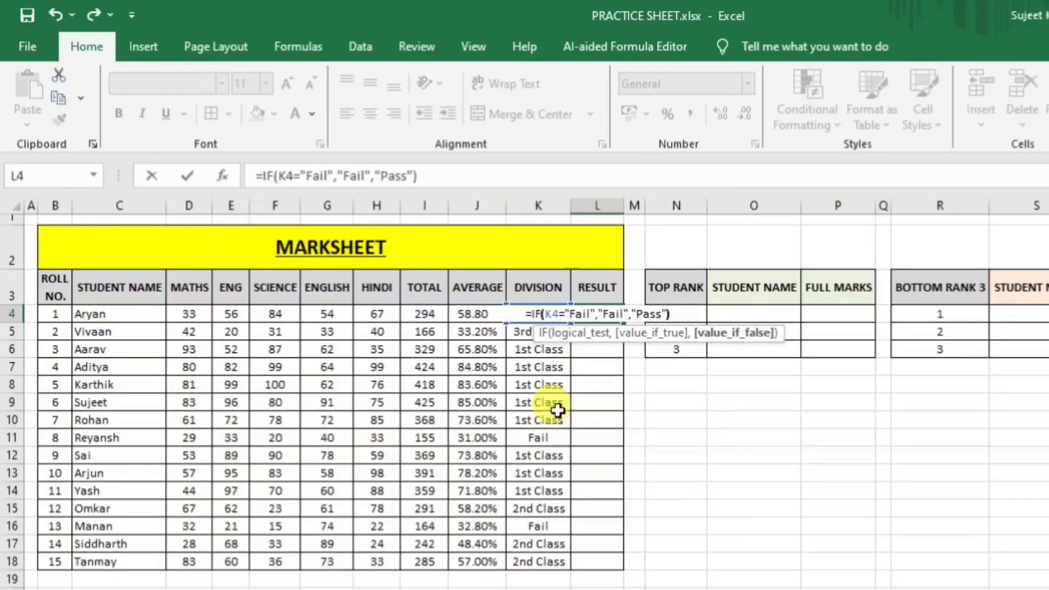
key("Return")
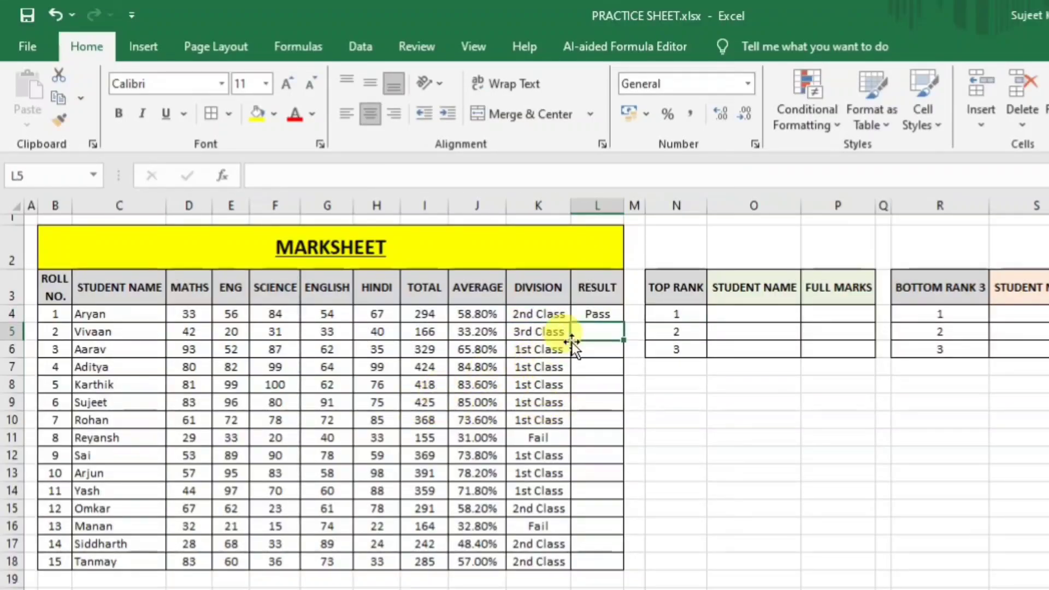
Fill the Pass/Fail formula down to L18, check the failing rows 11 and 16, and widen column L.
left_click(602, 314)
left_click_drag(623, 323, 626, 580)
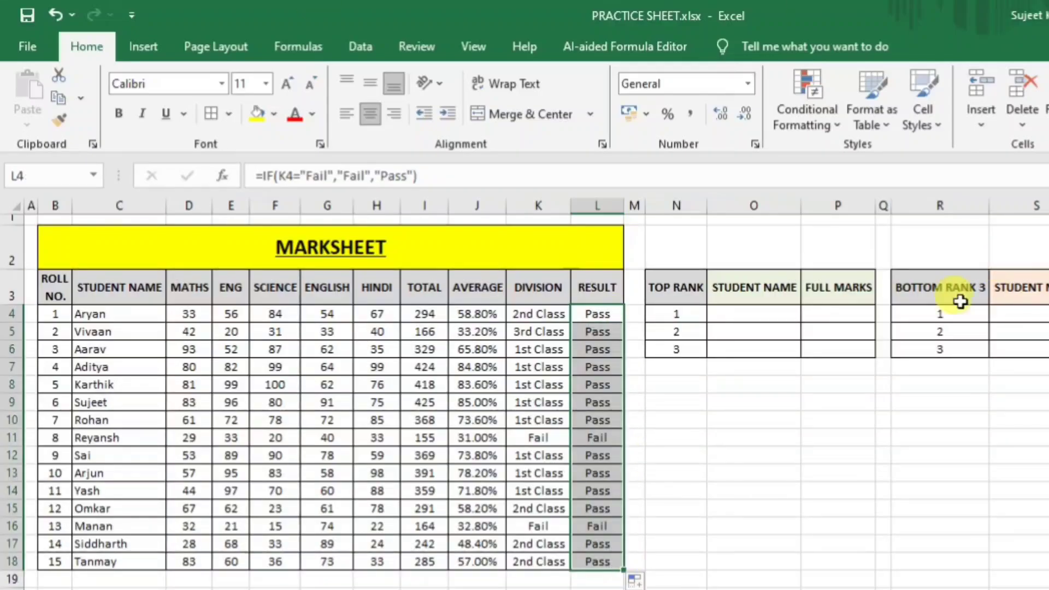
left_click(672, 446)
left_click_drag(599, 316, 606, 419)
left_click(597, 437)
left_click(597, 525)
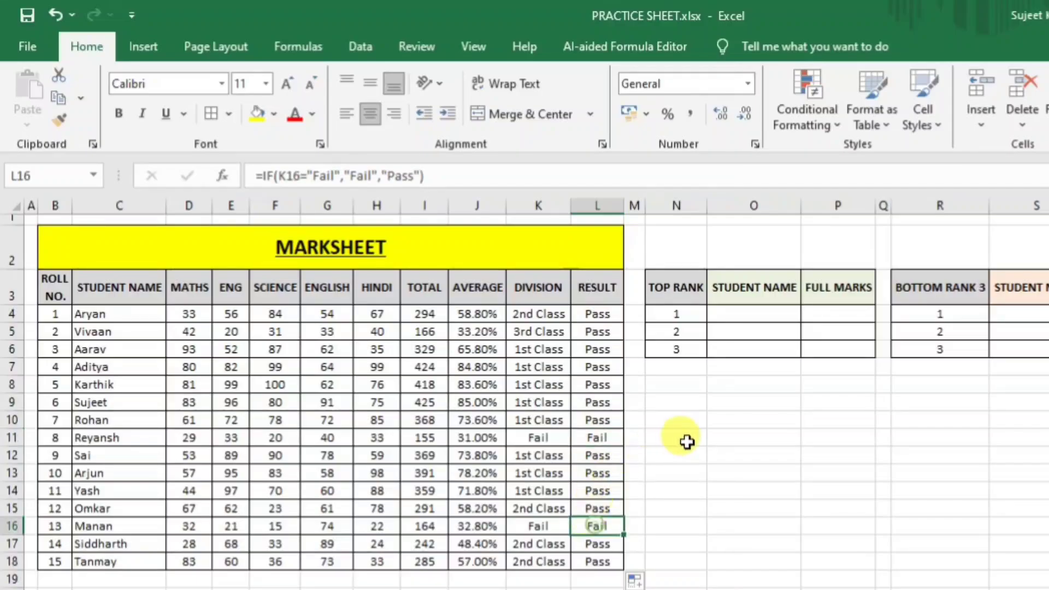
left_click_drag(623, 206, 635, 206)
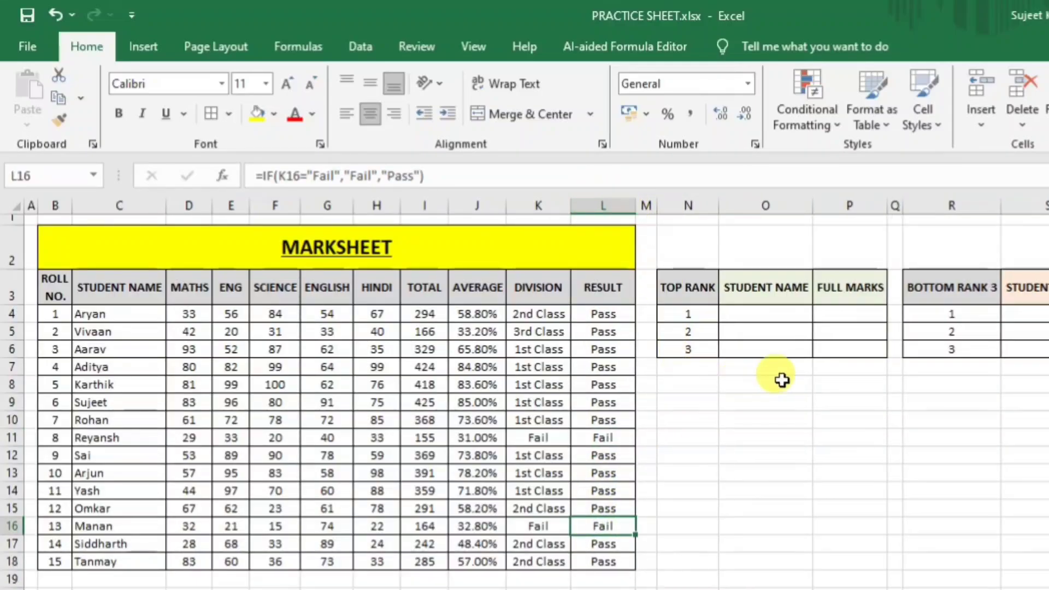
left_click(781, 381)
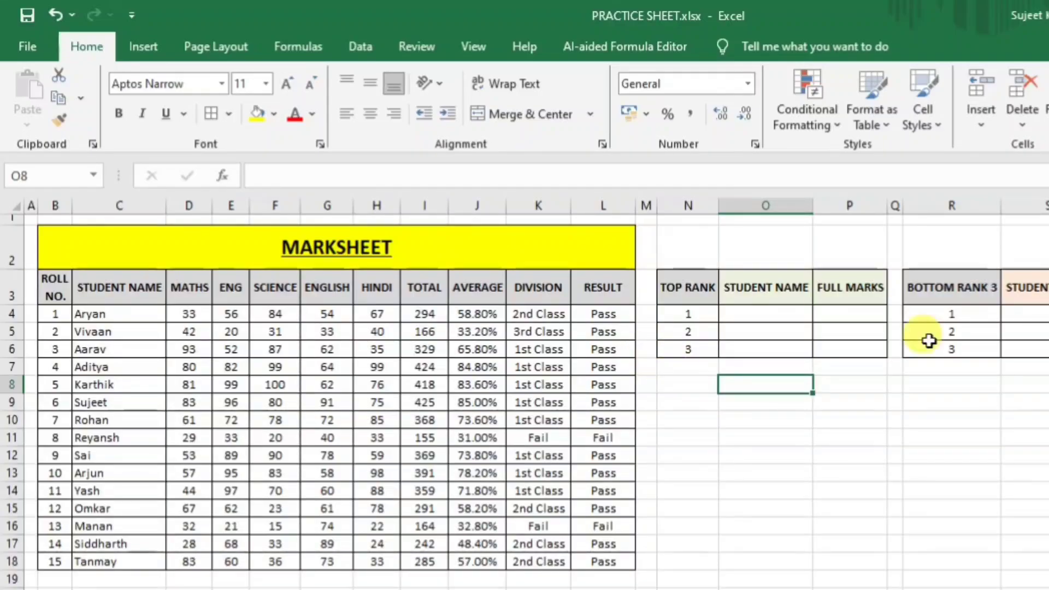
left_click(892, 438)
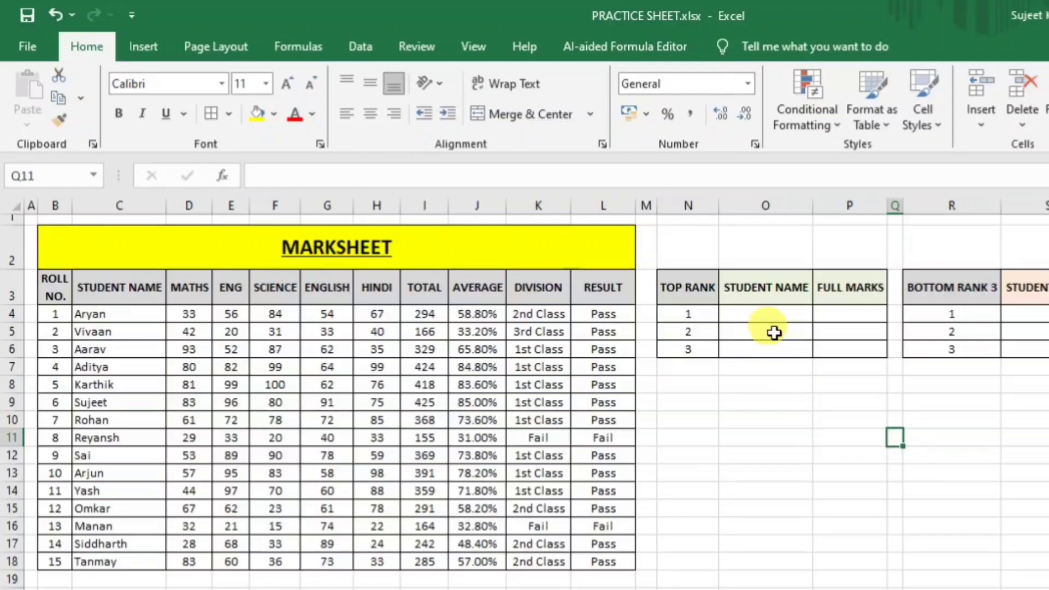
left_click(770, 314)
left_click(838, 299)
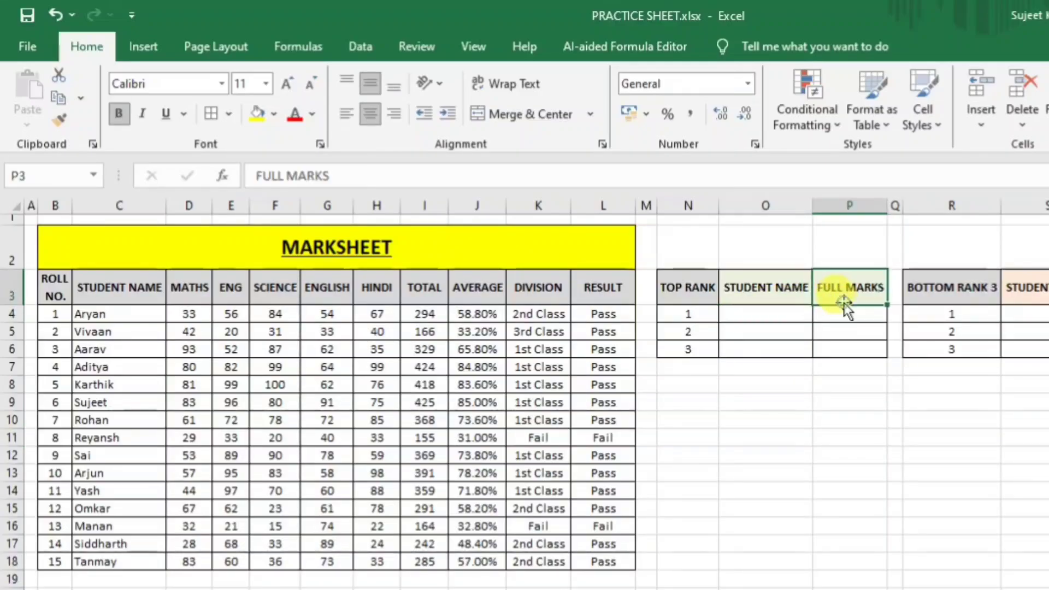
left_click(848, 312)
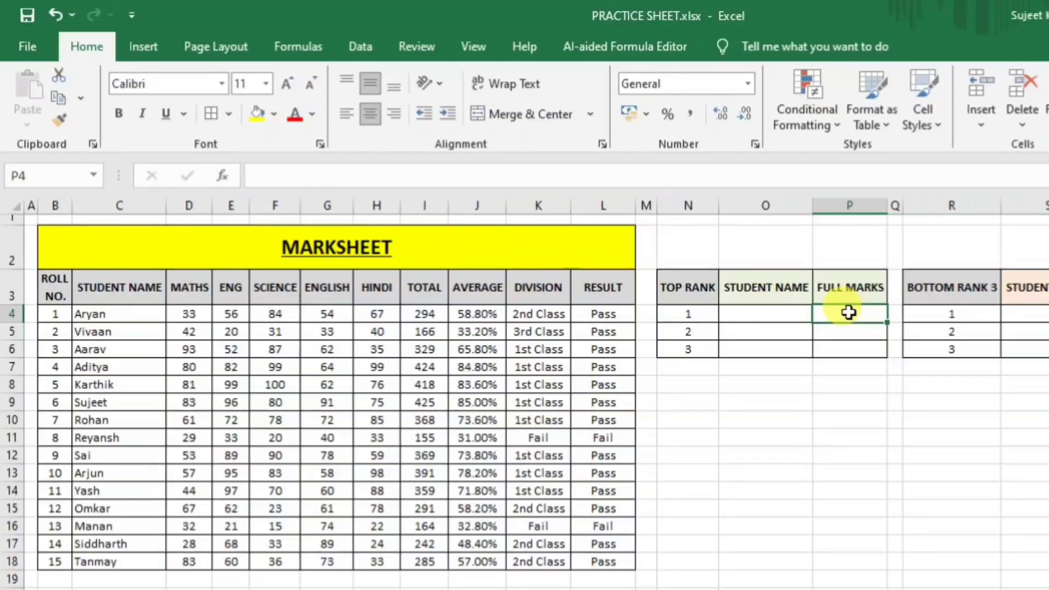
left_click(772, 310)
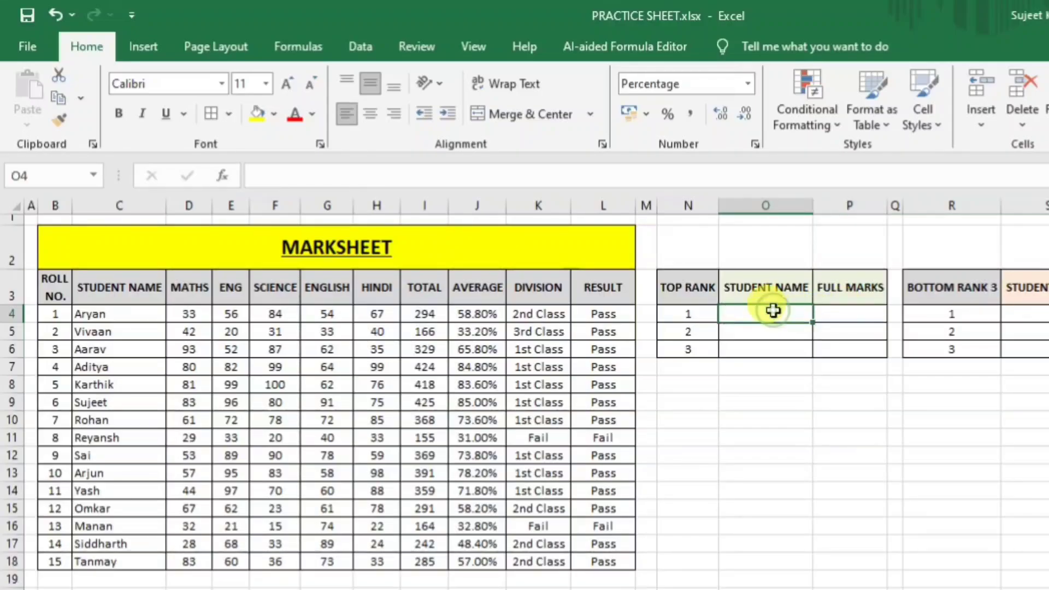
left_click(841, 309)
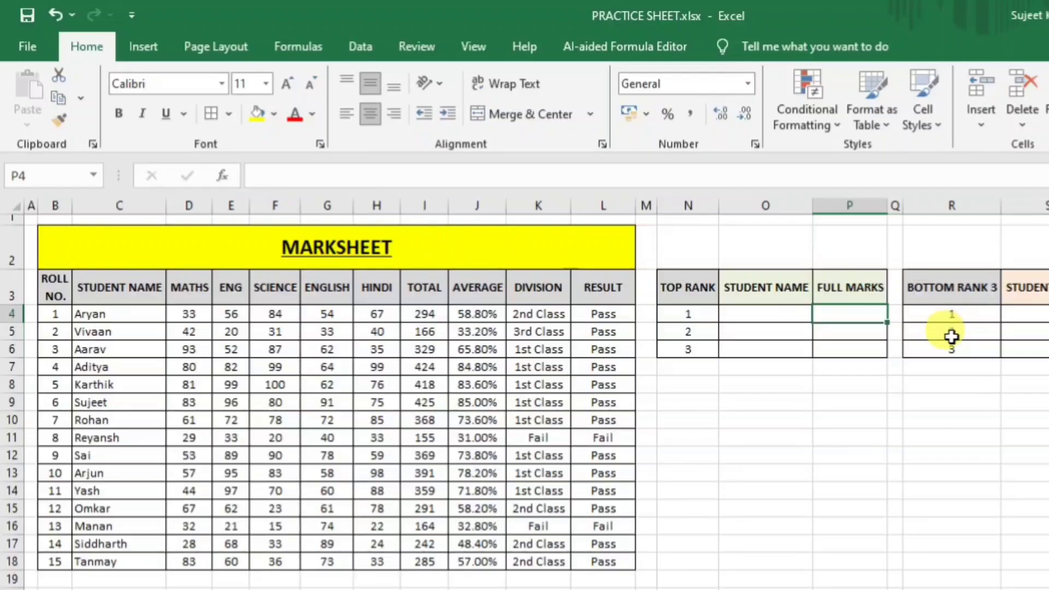
Enter =LARGE($I$4:$I$18,N4) in P4 to return the top total, 425.
type("=l")
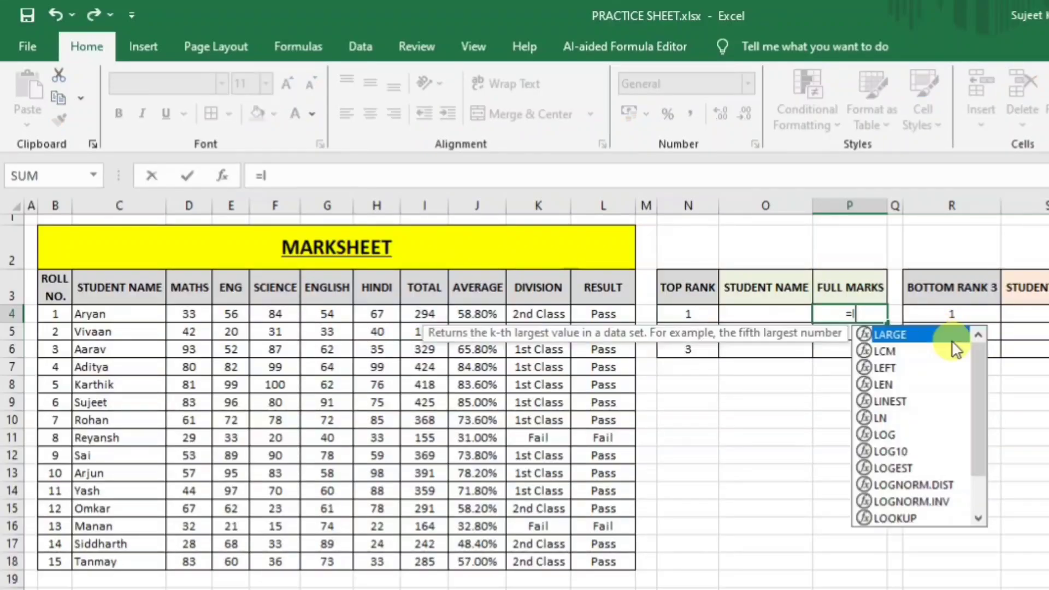
type("arg")
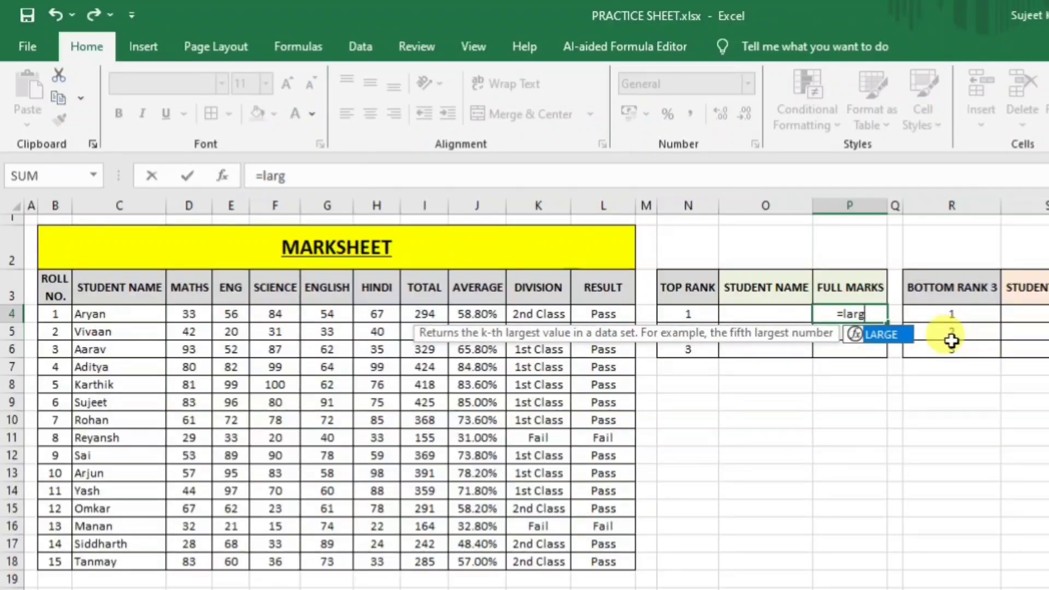
key("Tab")
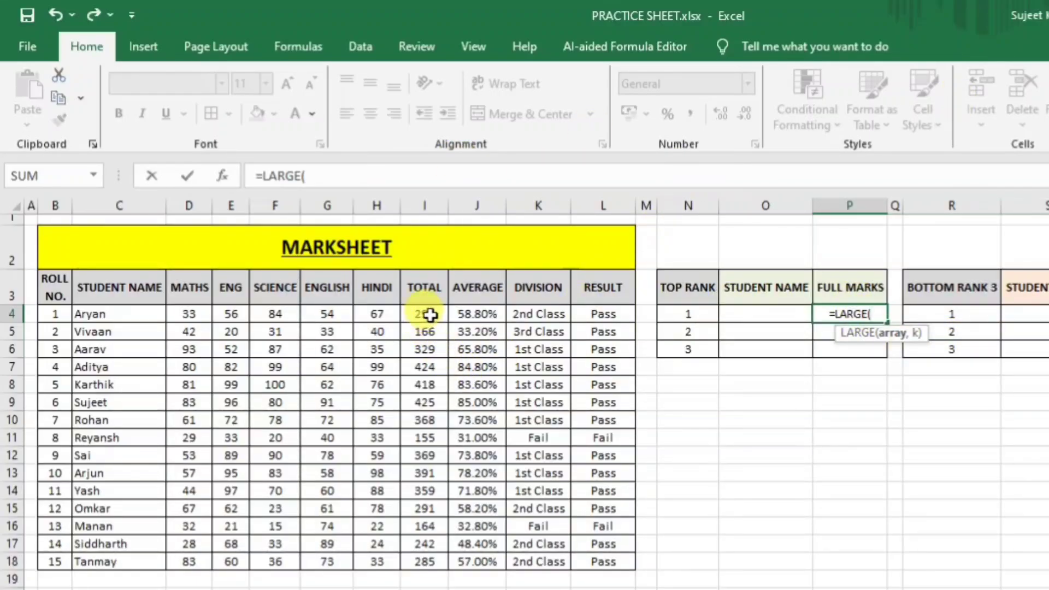
left_click_drag(431, 315, 439, 352)
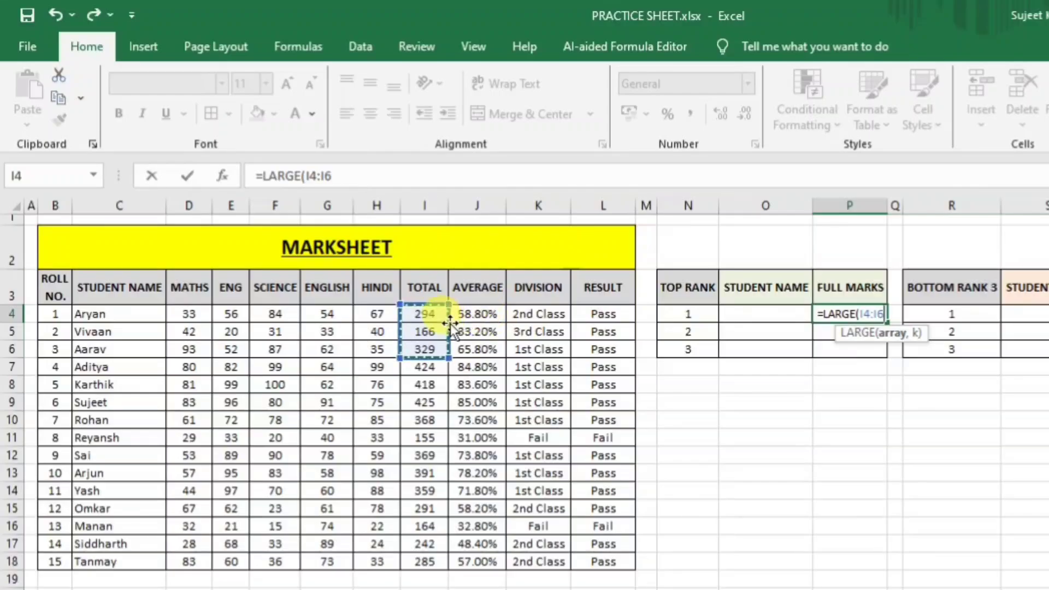
left_click_drag(435, 315, 428, 557)
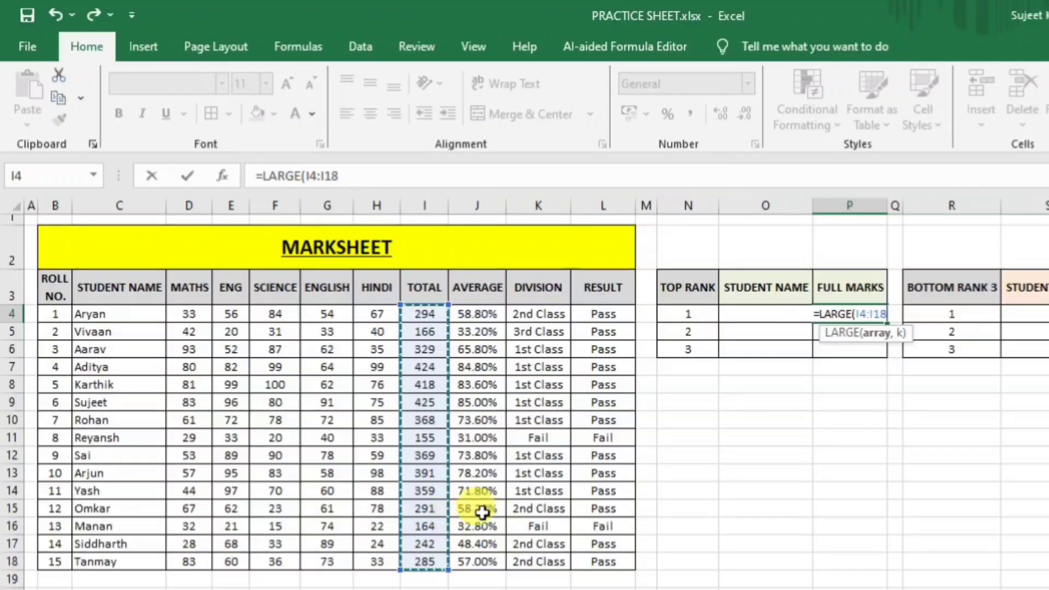
left_click_drag(886, 313, 858, 314)
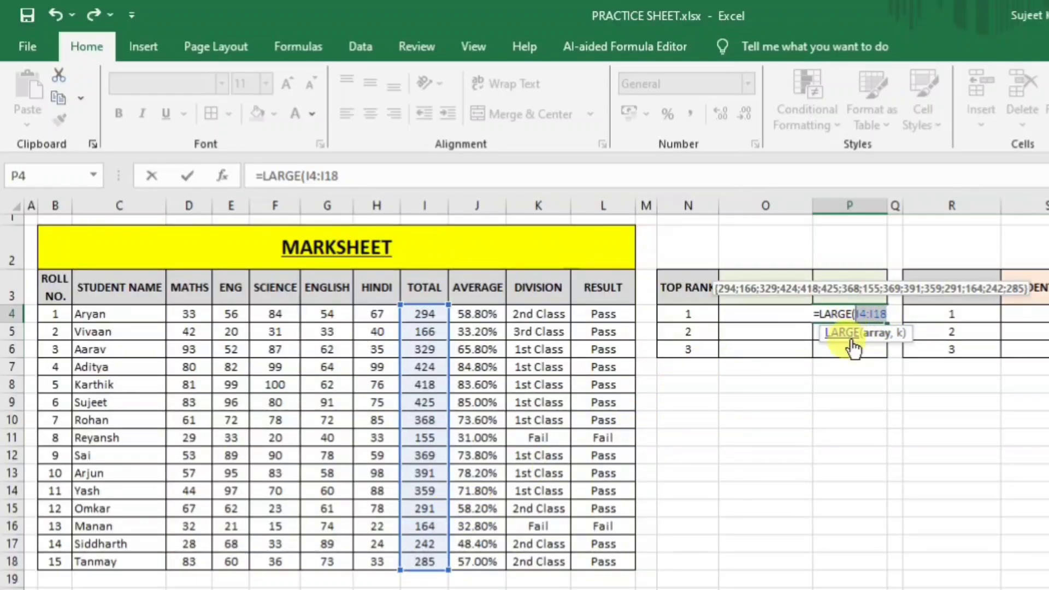
key("F4")
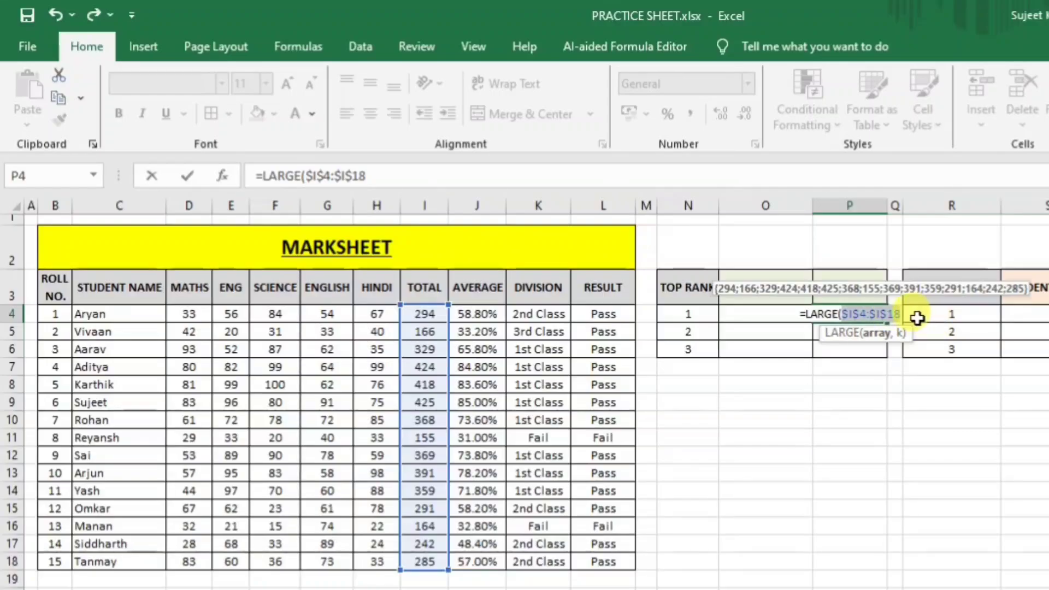
type(",")
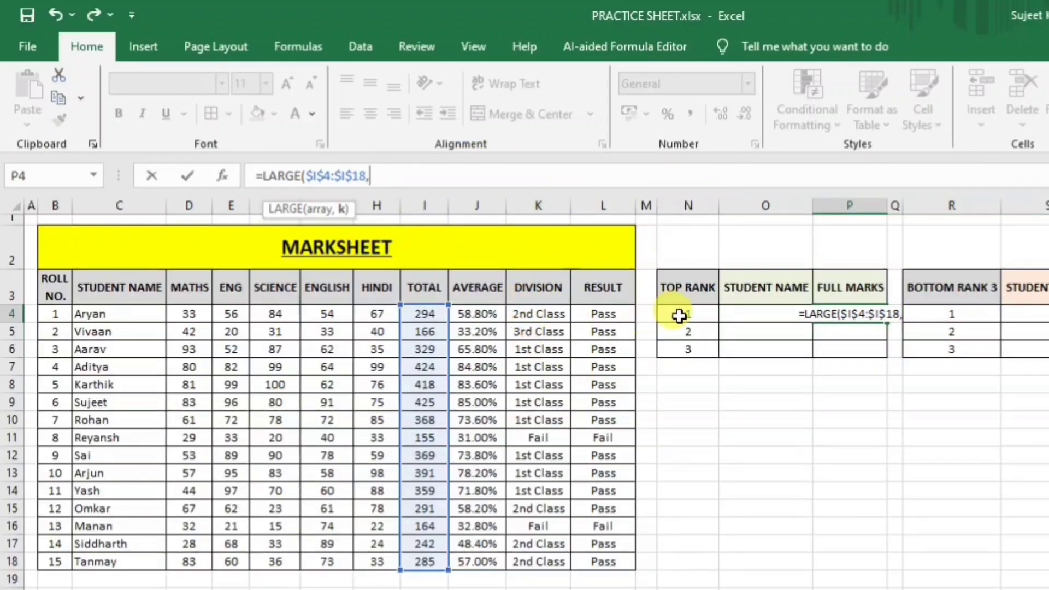
left_click(679, 315)
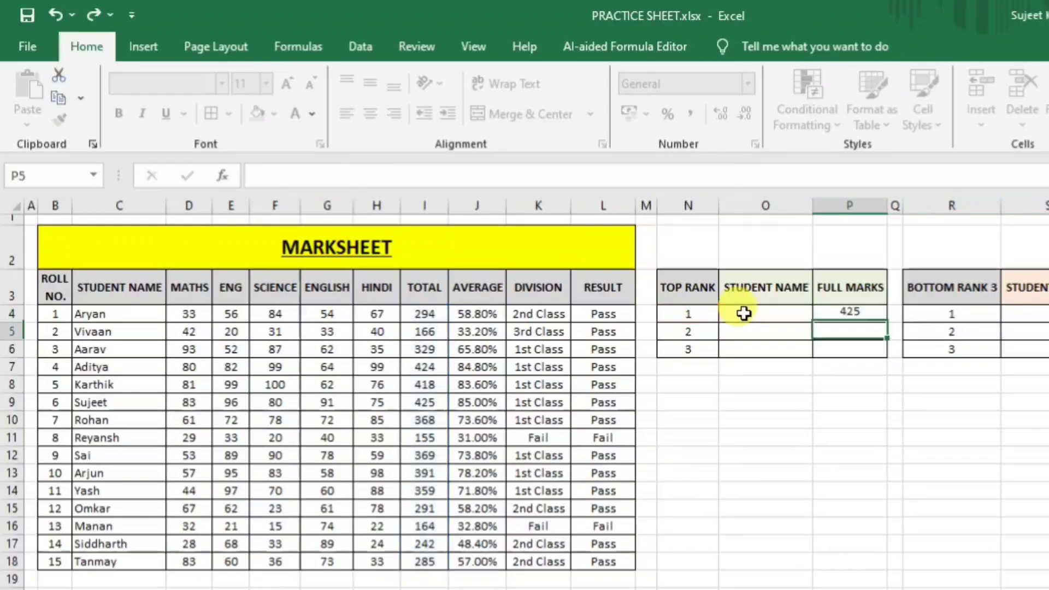
key("Return")
Fill the LARGE formula down to P6 (424, 418) and locate the students with the top totals.
left_click(860, 313)
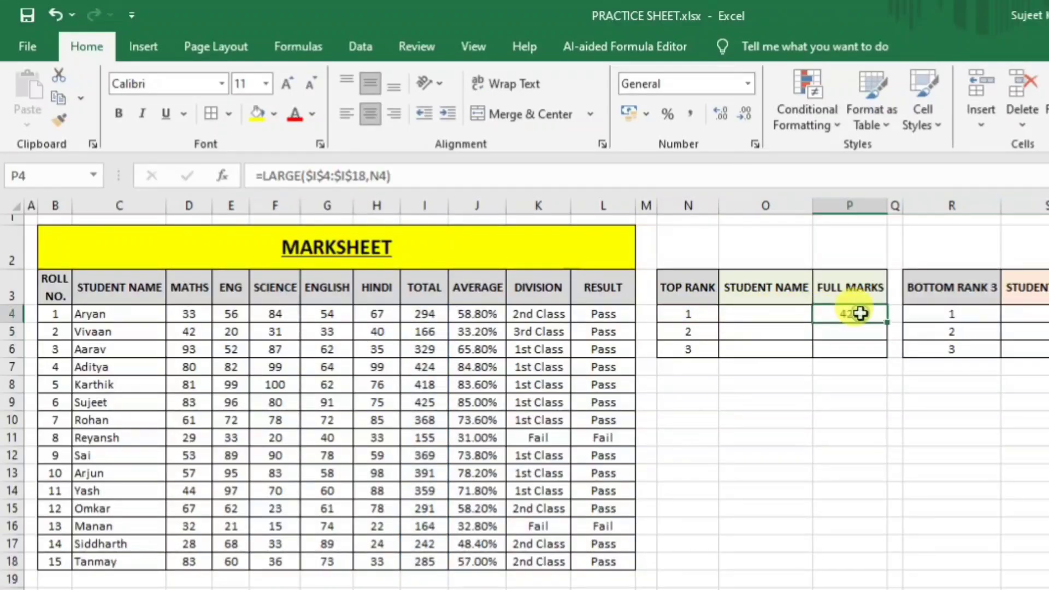
left_click_drag(886, 323, 887, 356)
left_click(858, 334)
left_click(851, 349)
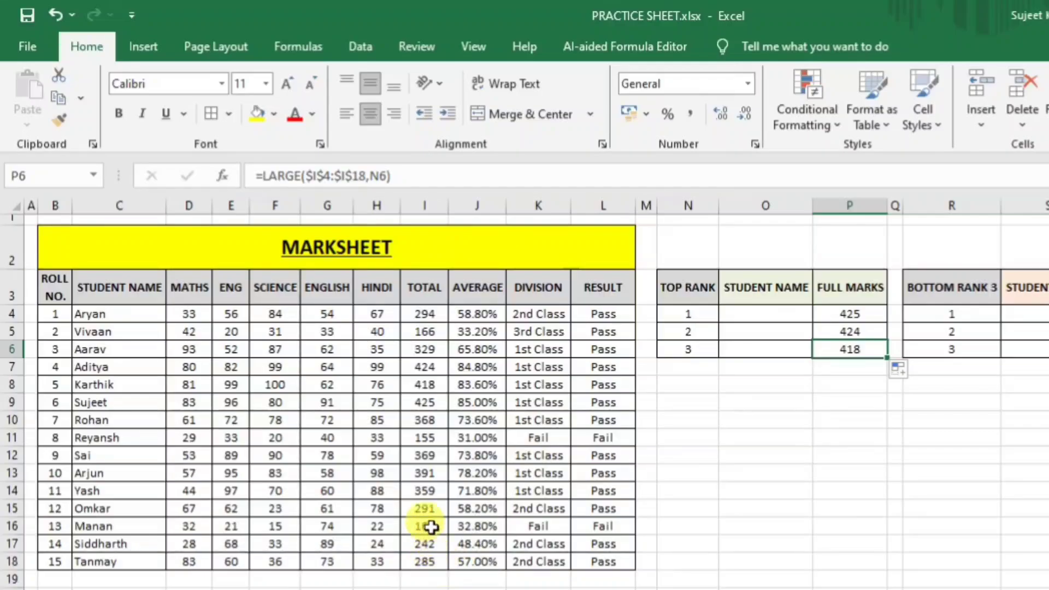
left_click(425, 402)
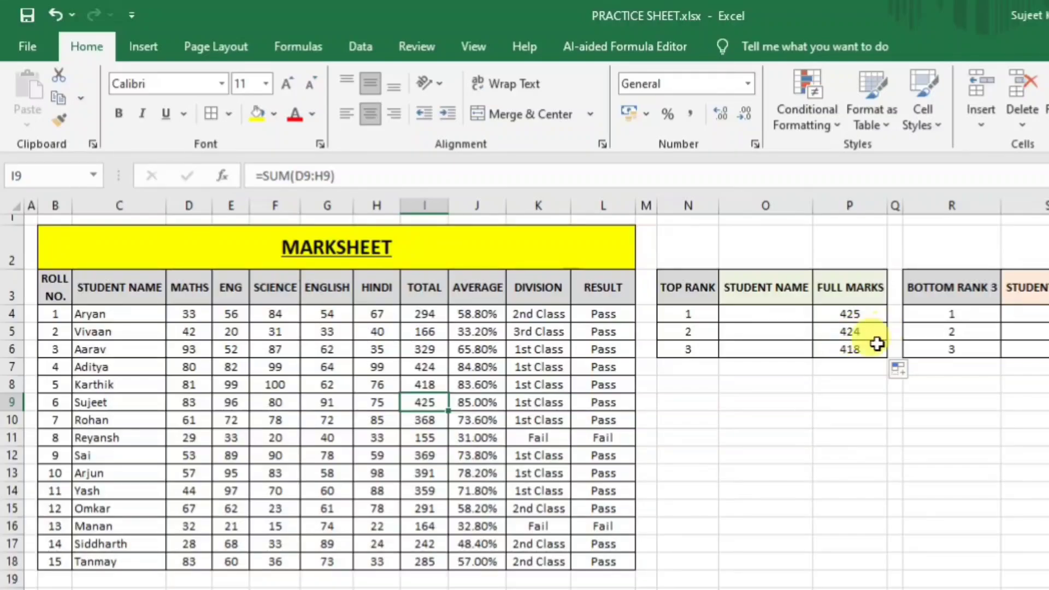
left_click(425, 366)
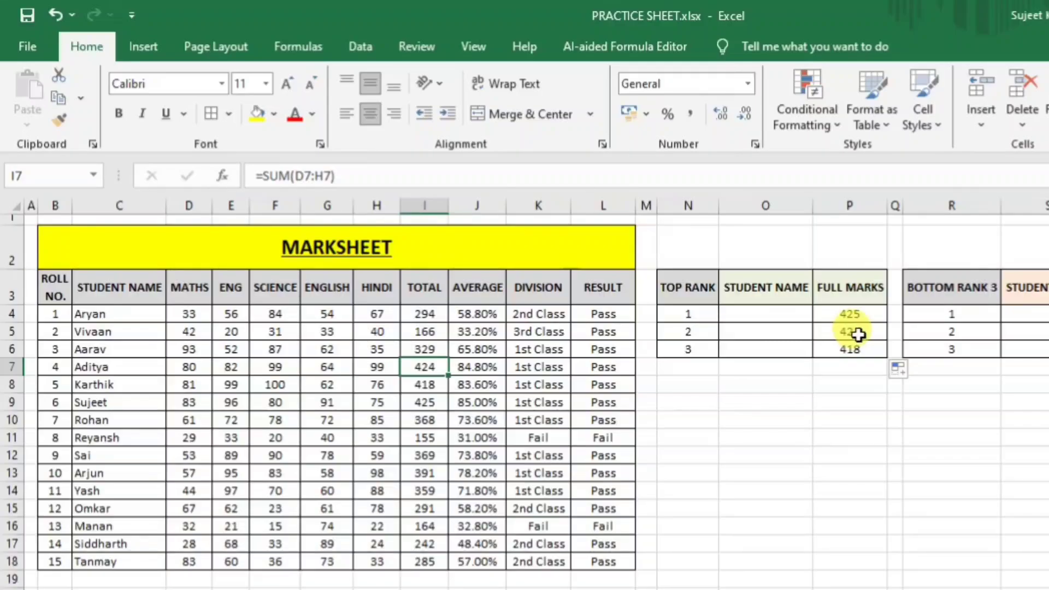
left_click(773, 310)
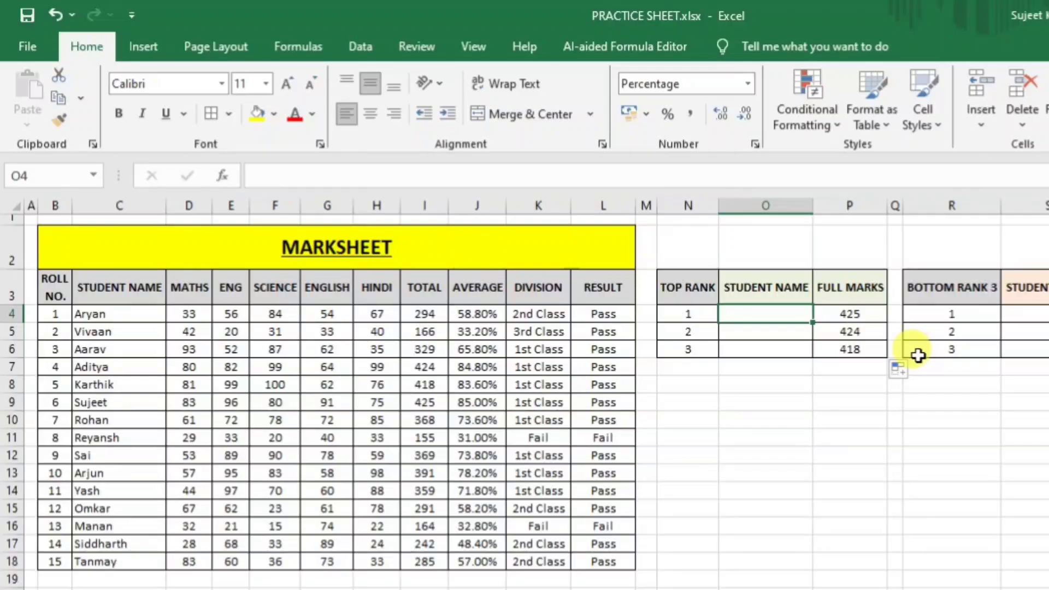
Type =INDEX($B$3:$L$18,MATCH(p4,I3:I18,0), into O4 as the start of the name lookup.
type("=ind")
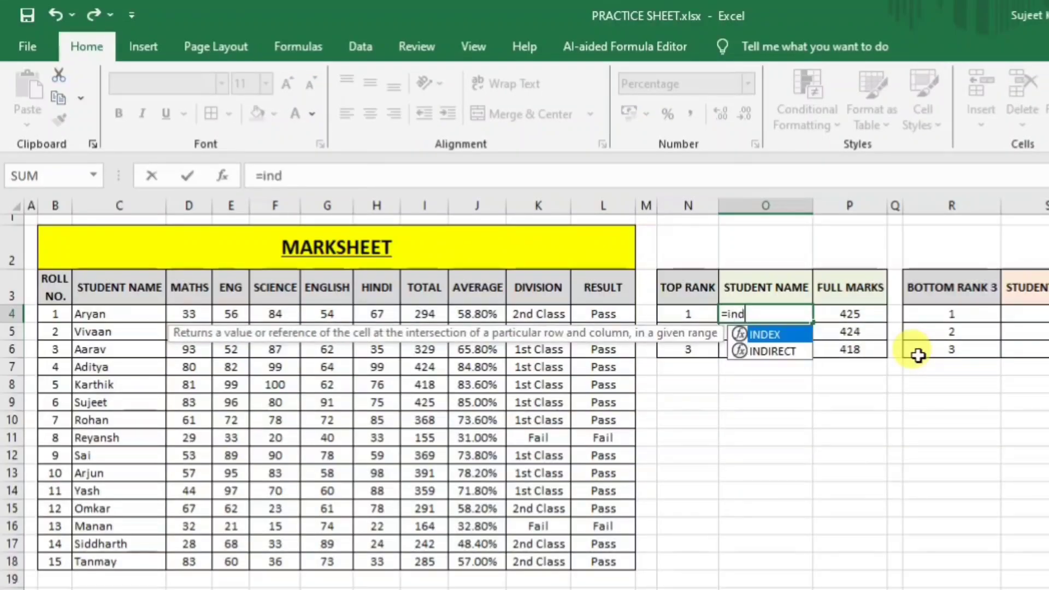
key("Tab")
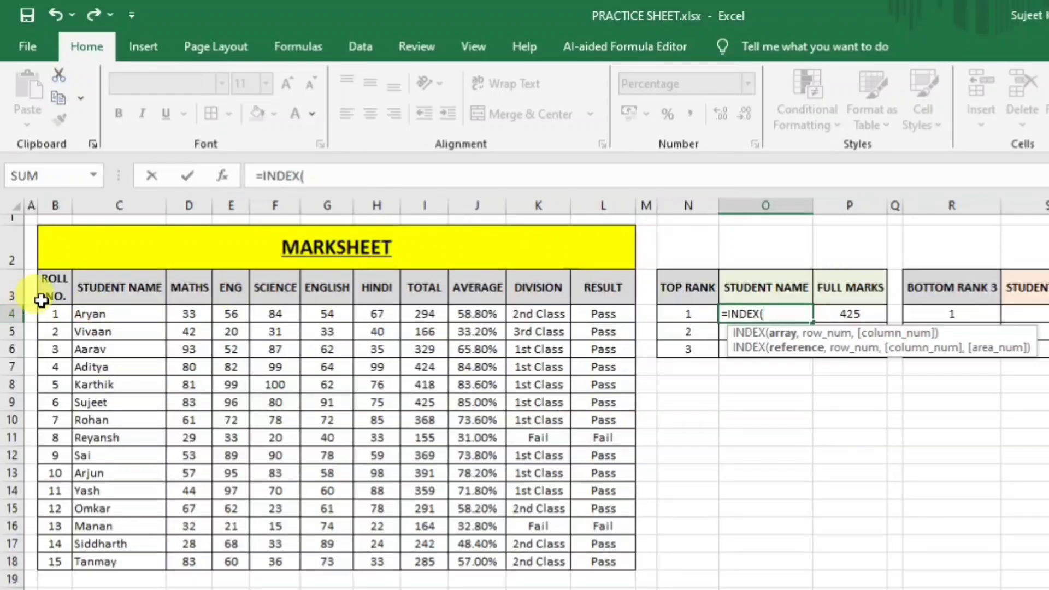
left_click_drag(51, 293, 594, 561)
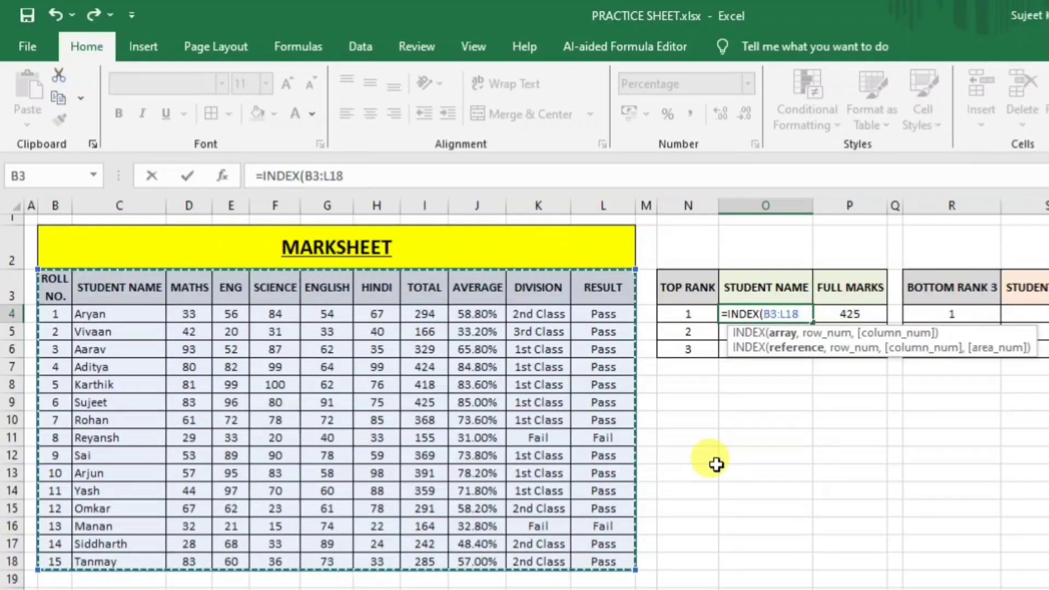
key("F4")
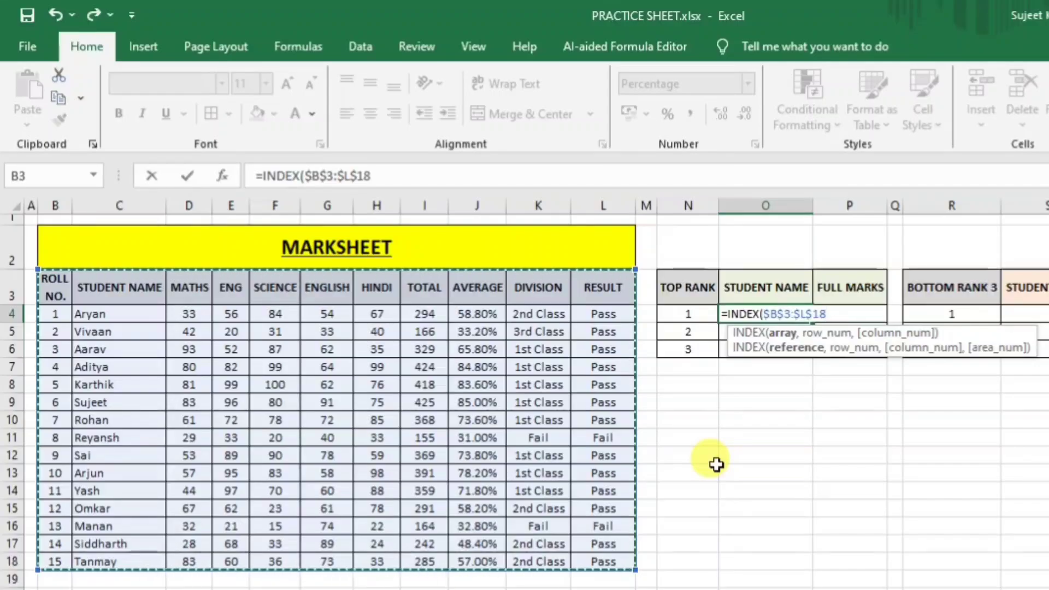
type(",")
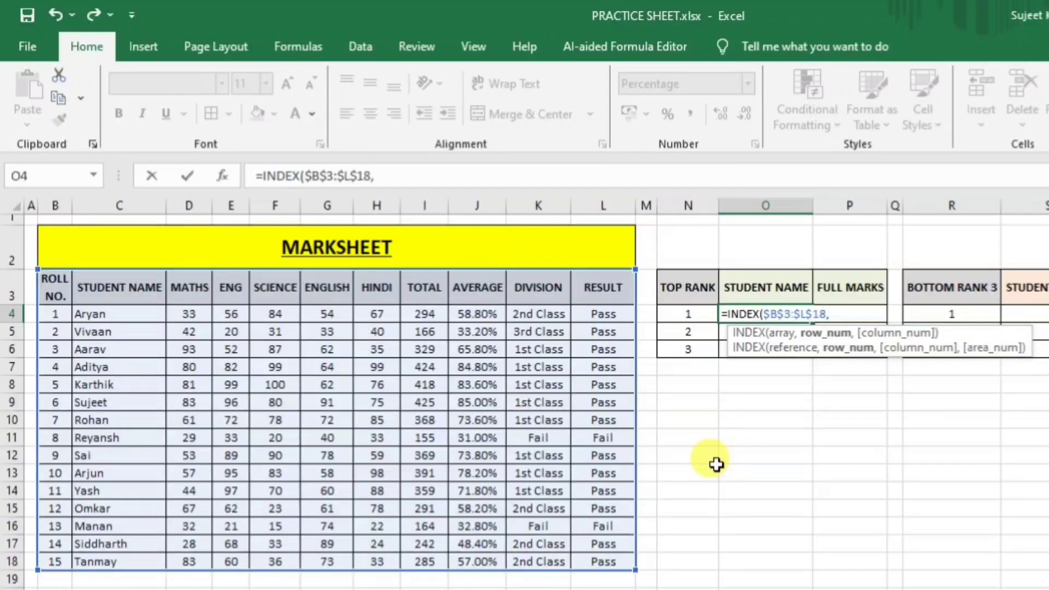
type("mat")
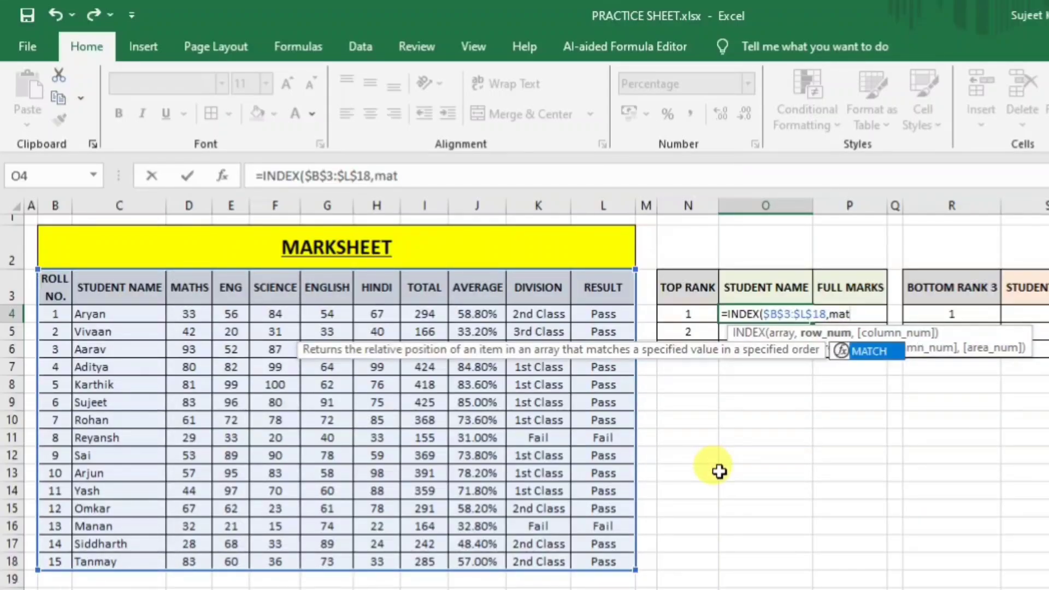
key("Tab")
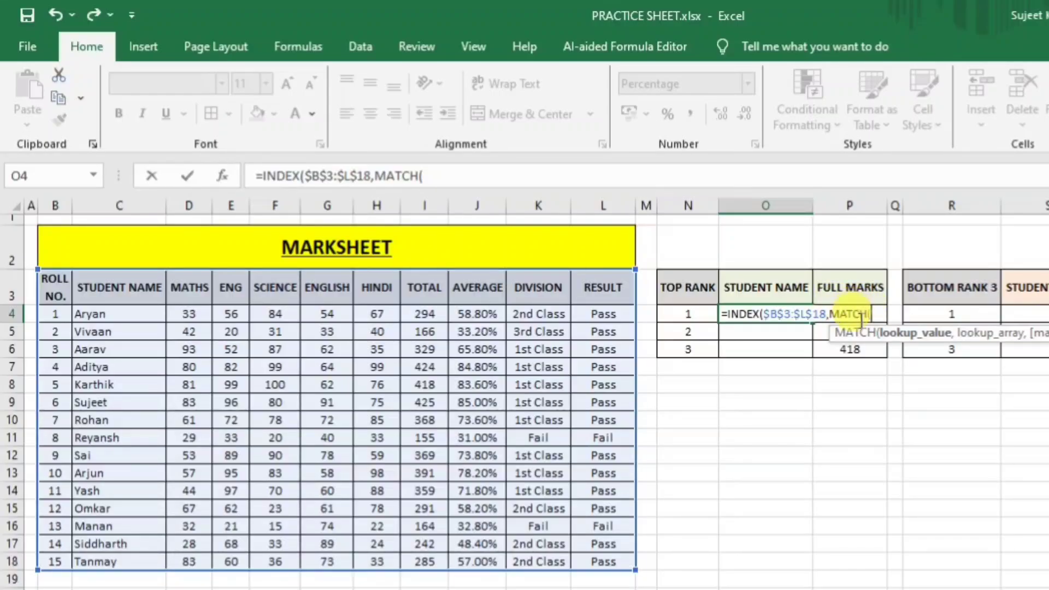
type("p4")
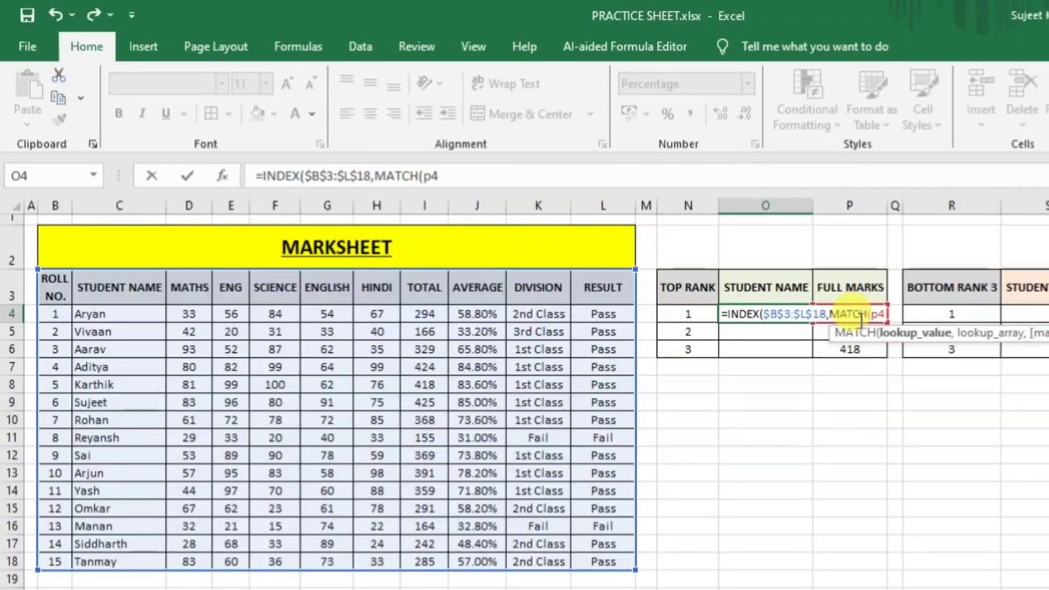
type(",")
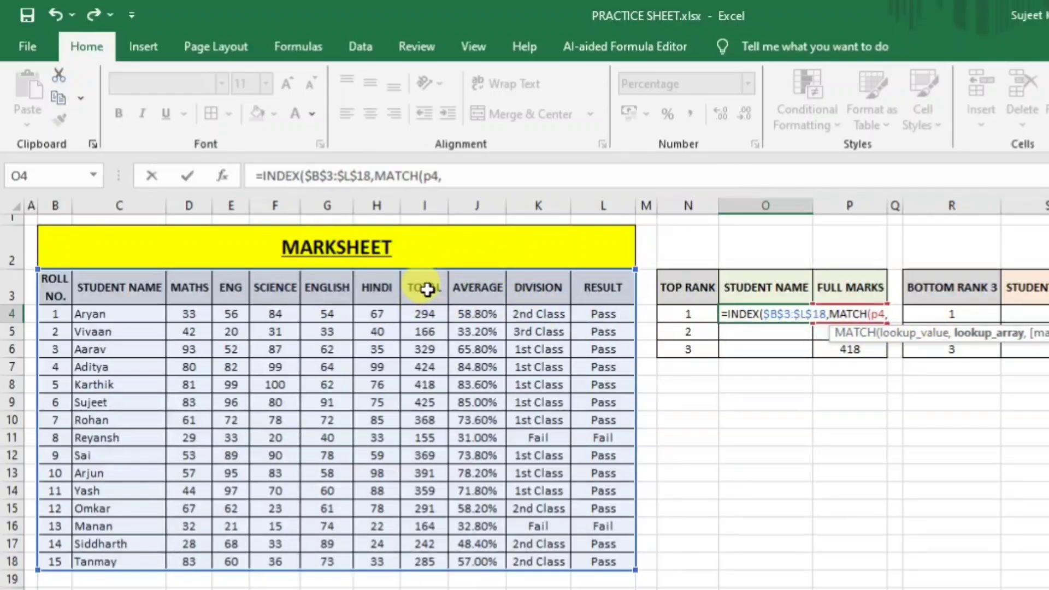
left_click_drag(426, 290, 441, 568)
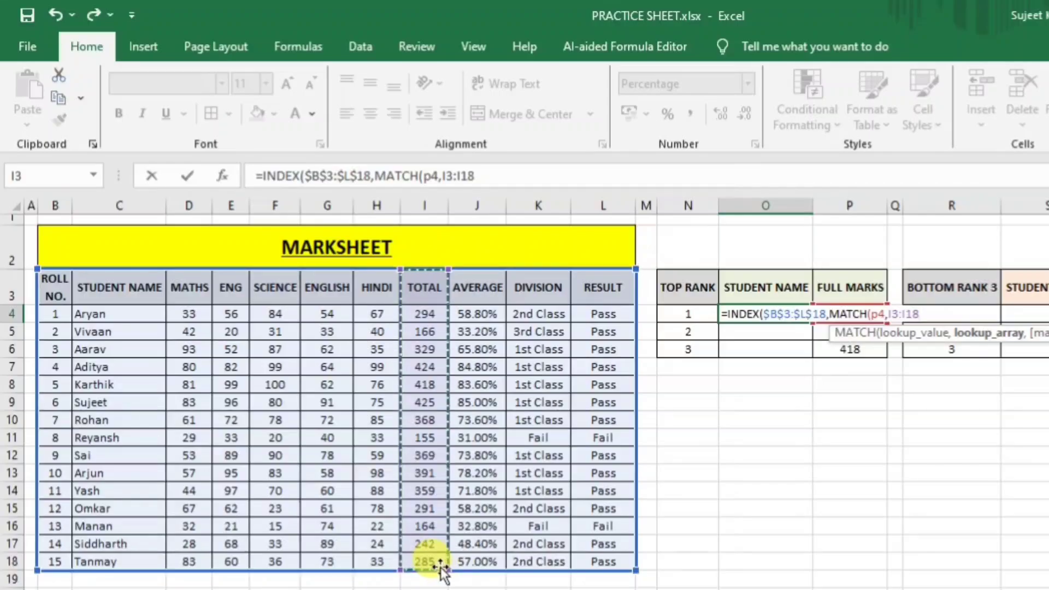
type(",0")
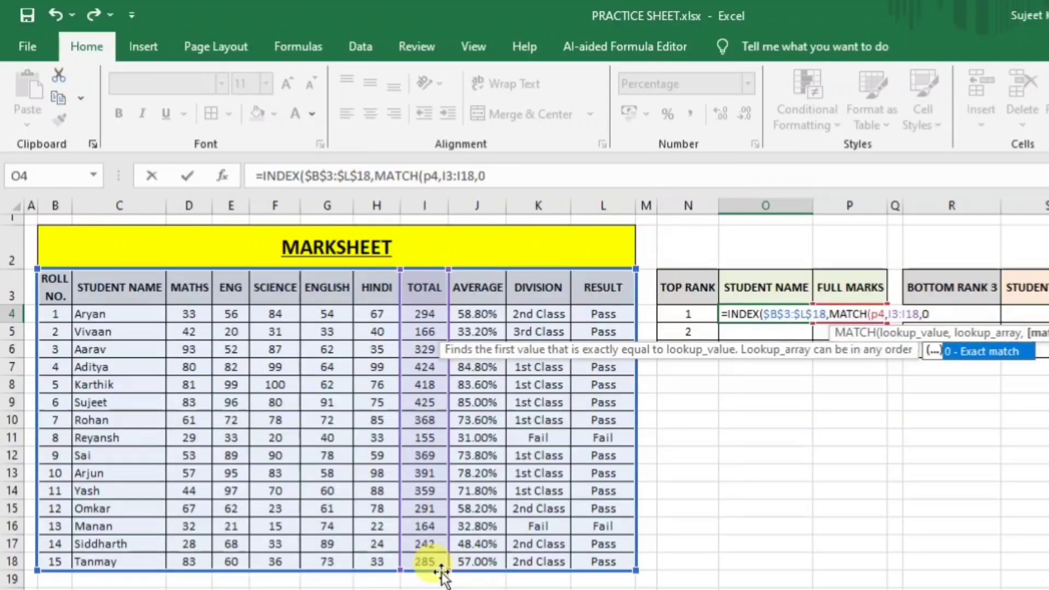
type(")")
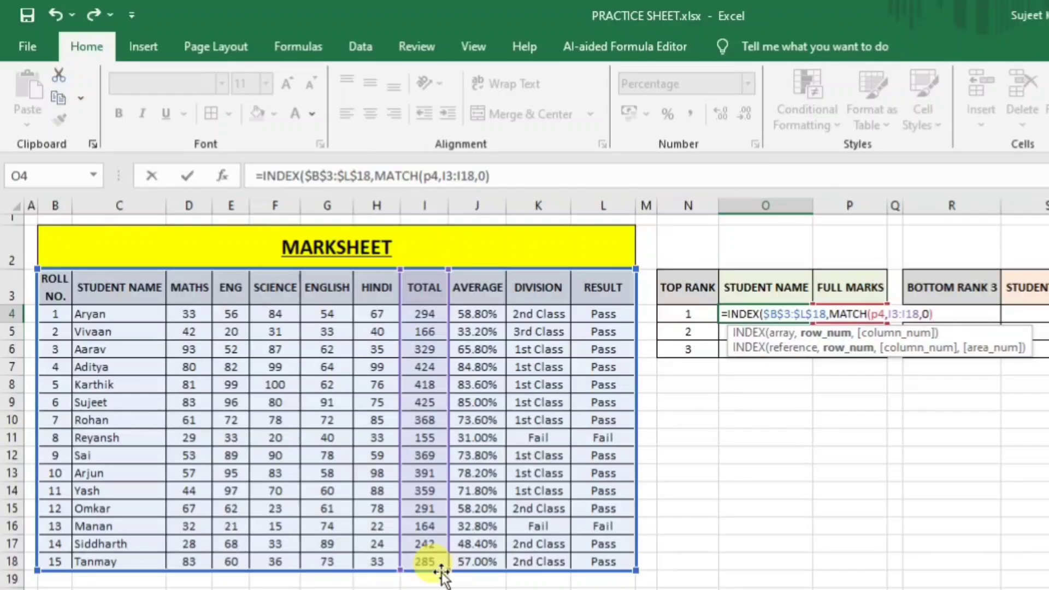
type(",mat")
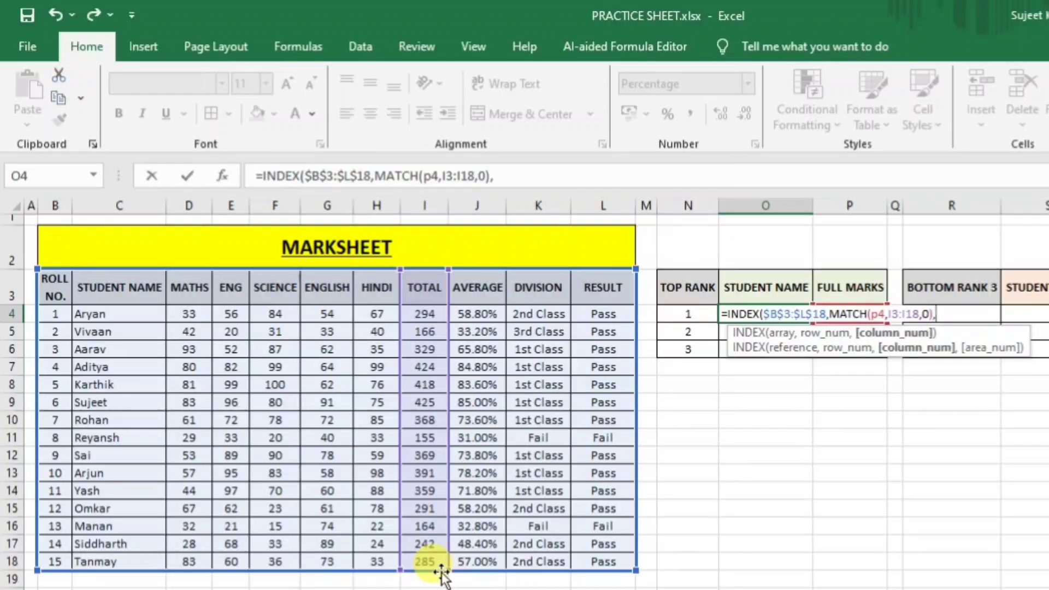
Add MATCH(P3,B3:L3,0) as the column argument of O4's INDEX formula.
key("Tab")
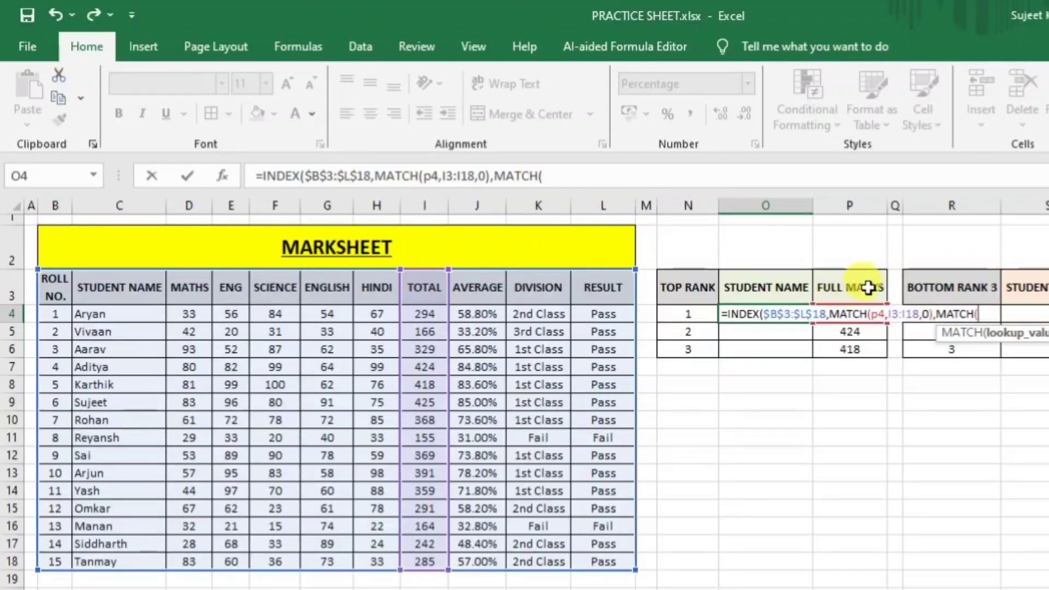
left_click(863, 288)
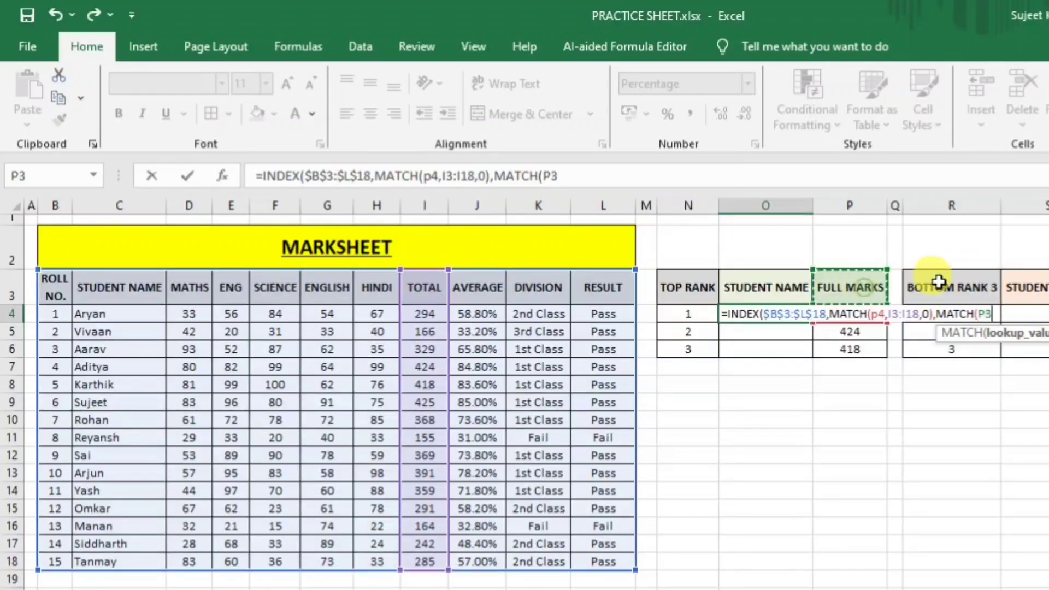
type(",")
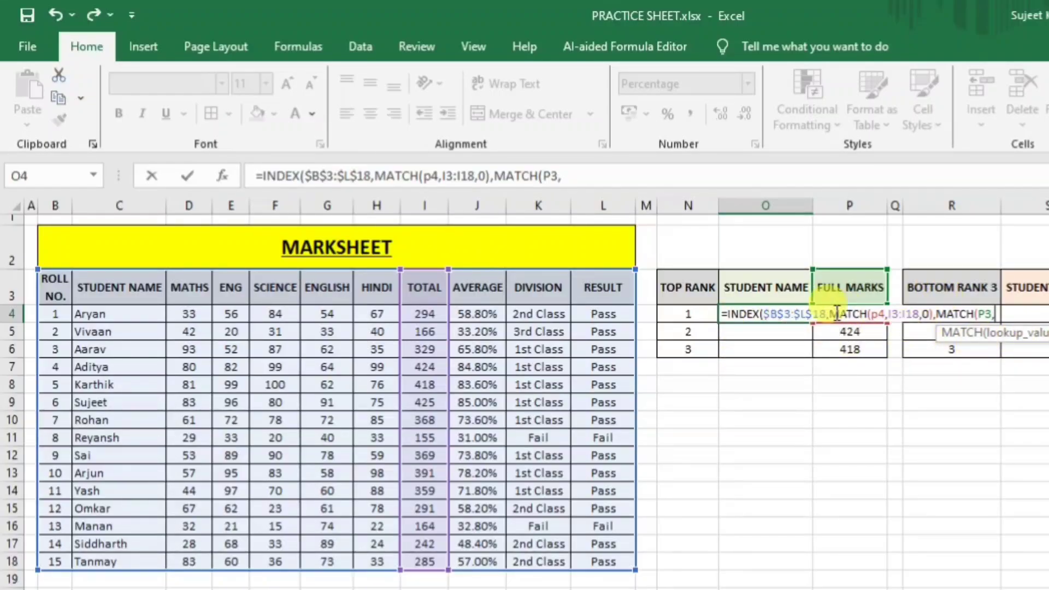
left_click_drag(50, 292, 588, 294)
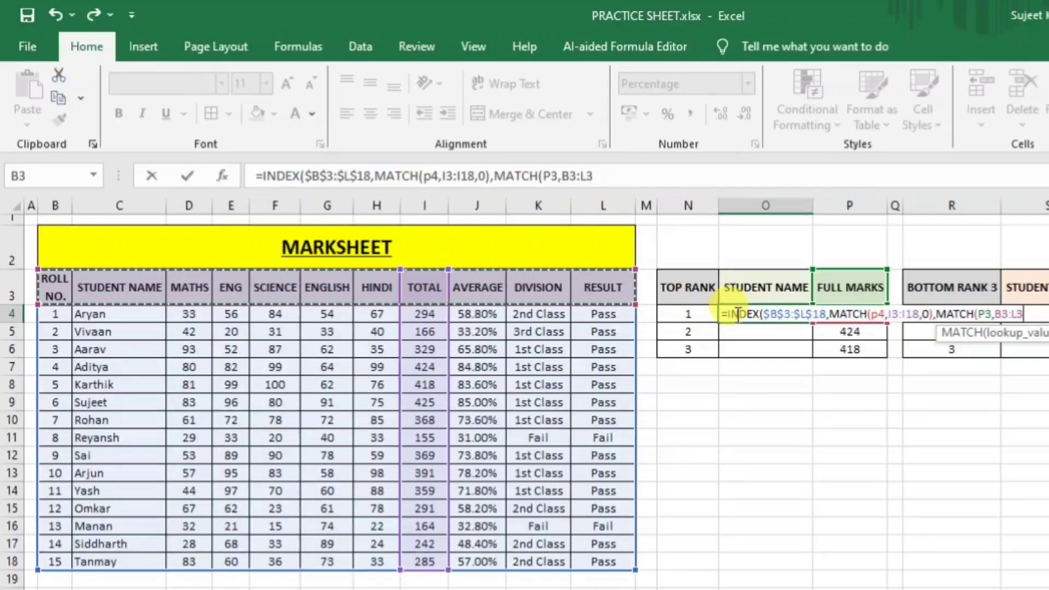
type(",0")
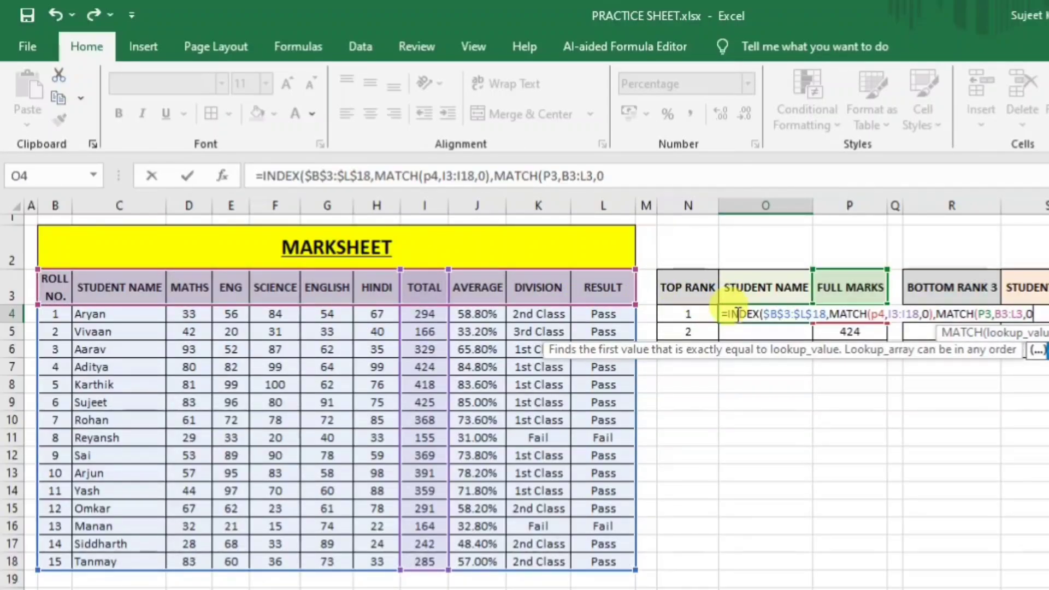
type(")")
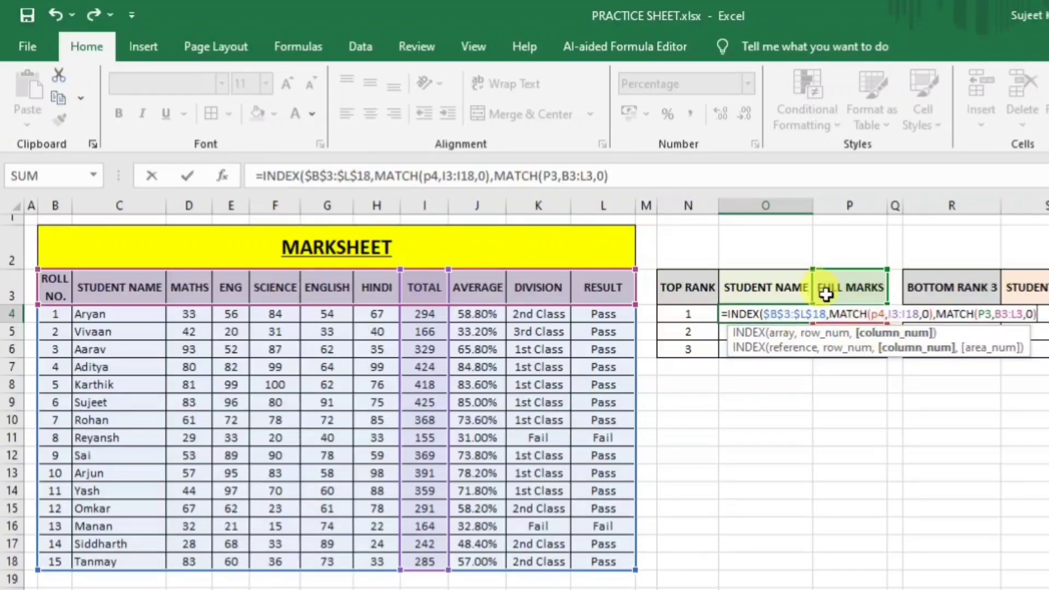
Lock O4's references as $P4, $I$3:$I$18, P$3 and $B$3:$L$3, then commit the formula.
left_click(878, 315)
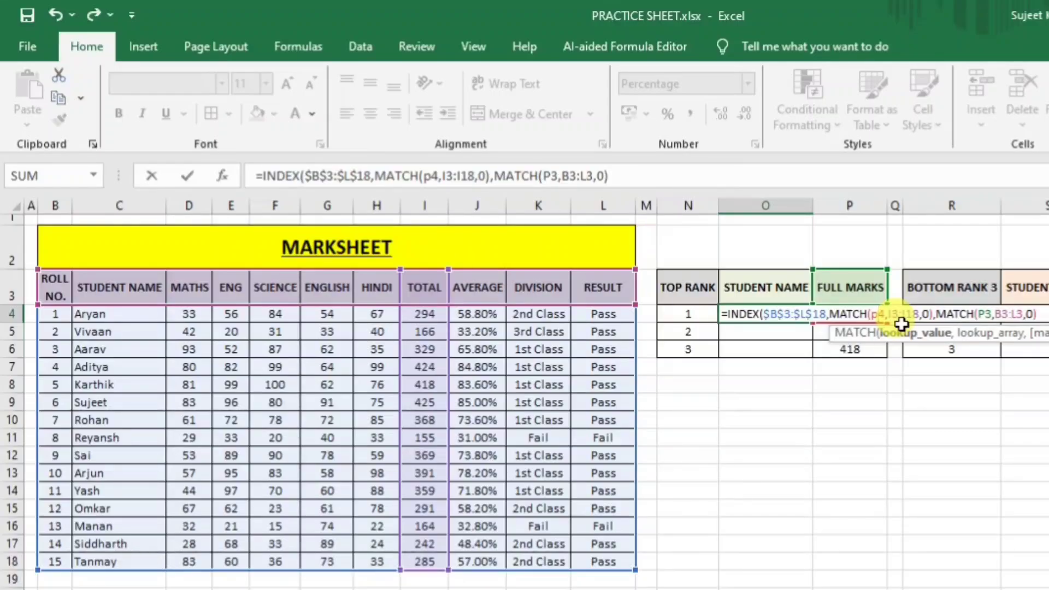
key("F4")
key("F4")
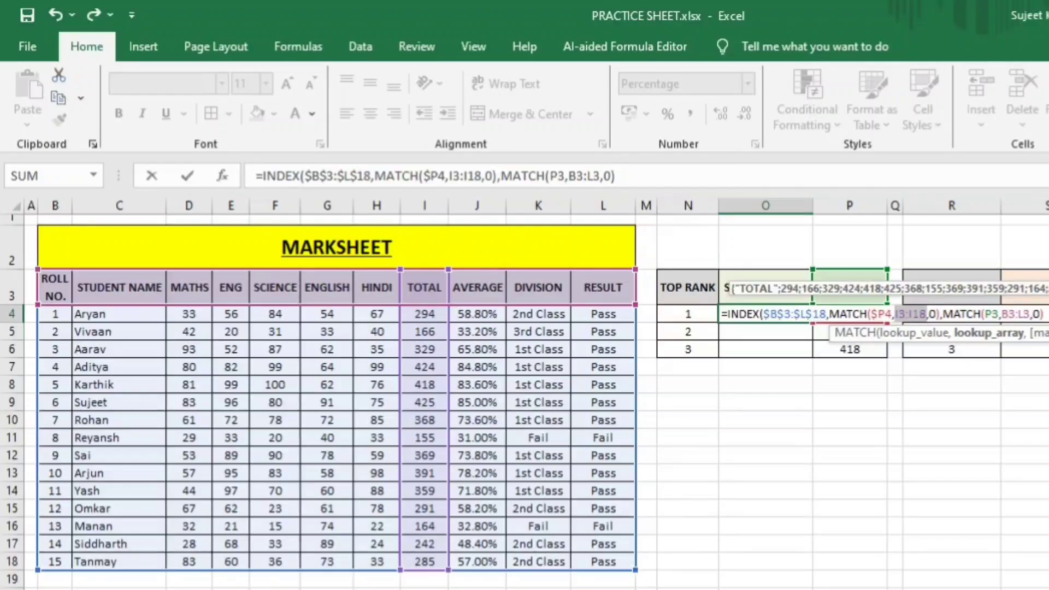
key("F4")
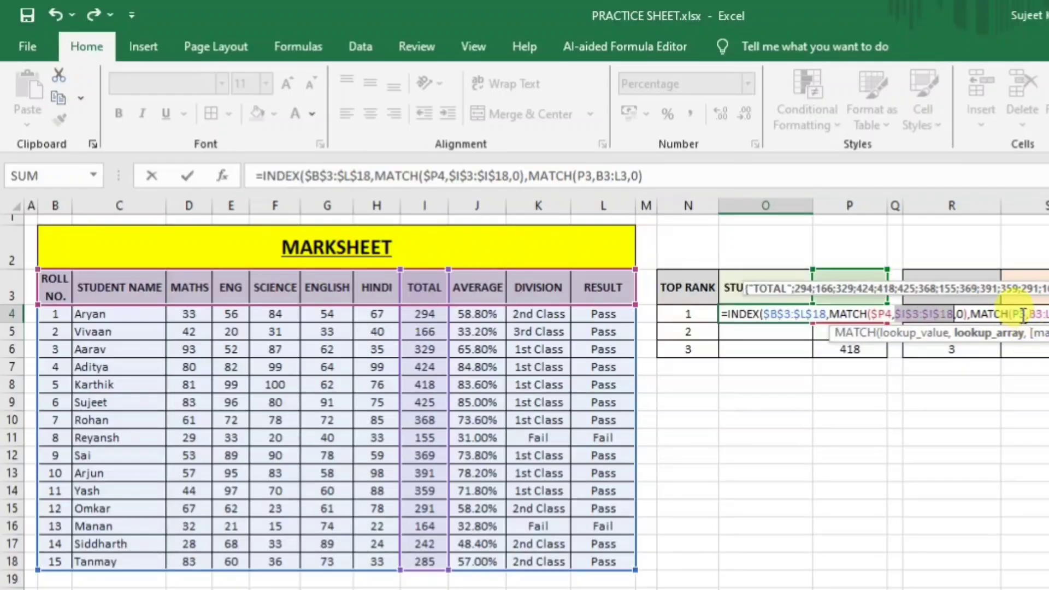
left_click(1017, 314)
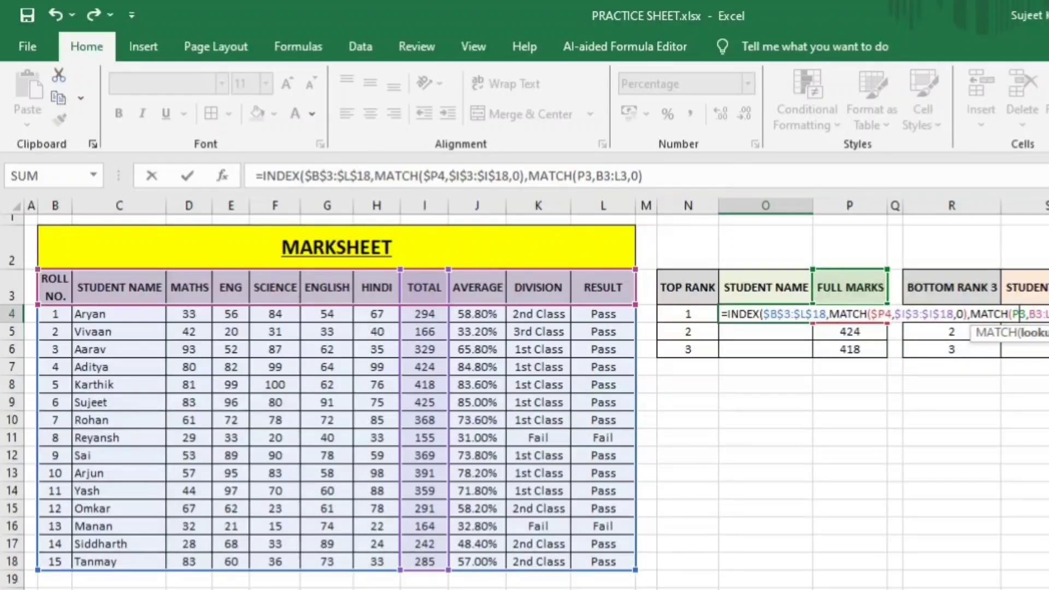
key("F4")
key("F4")
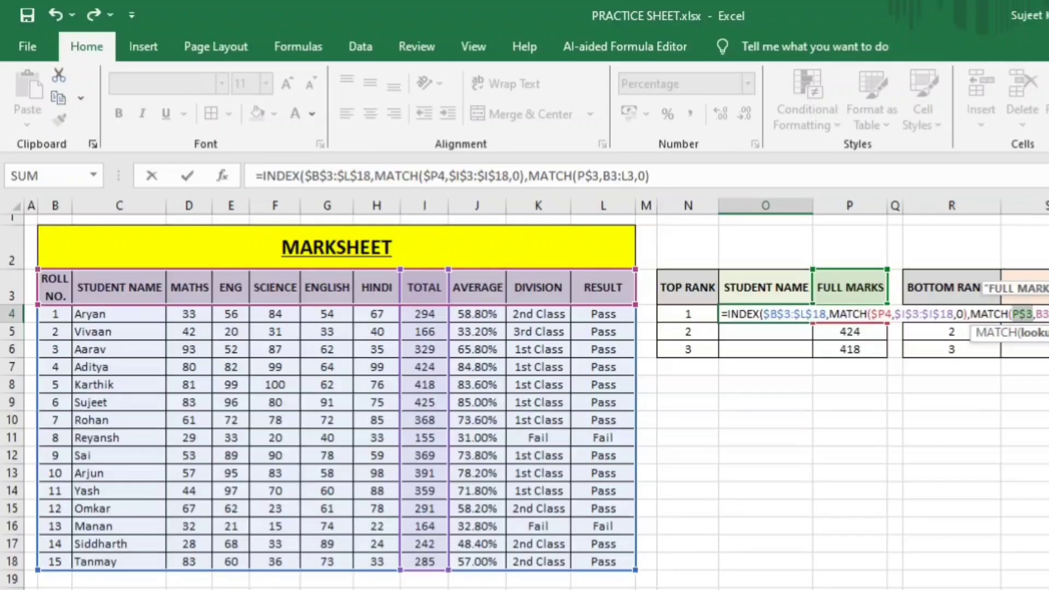
key("F4")
key("F4")
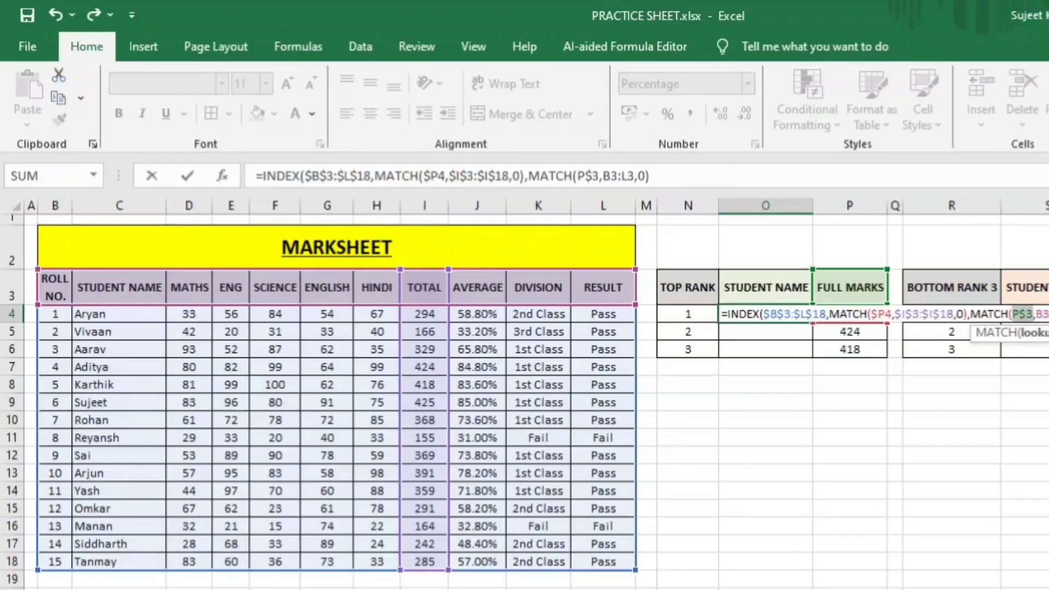
left_click(1039, 315)
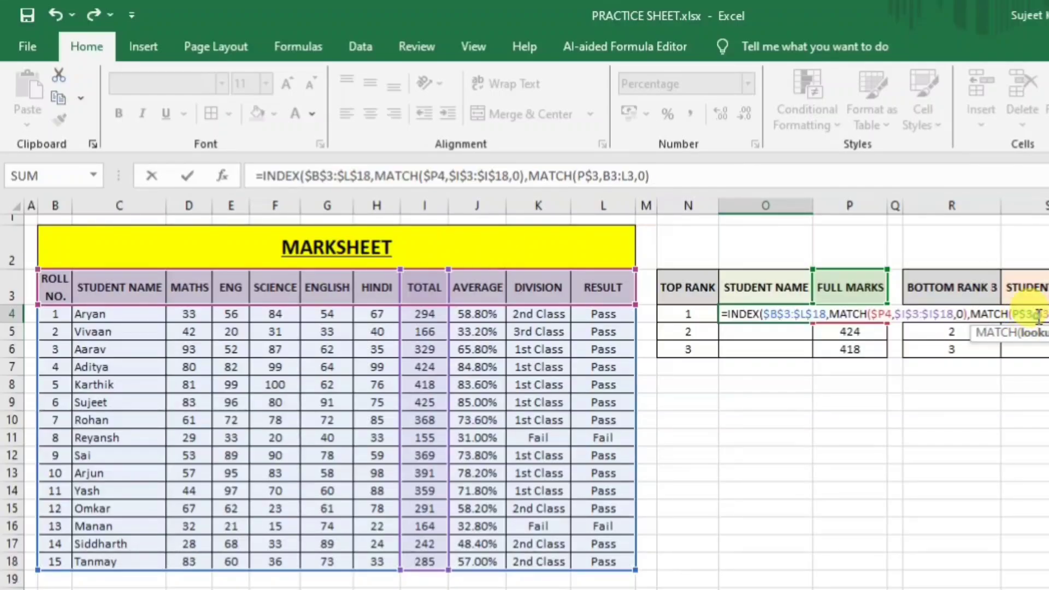
left_click_drag(1037, 314, 1048, 314)
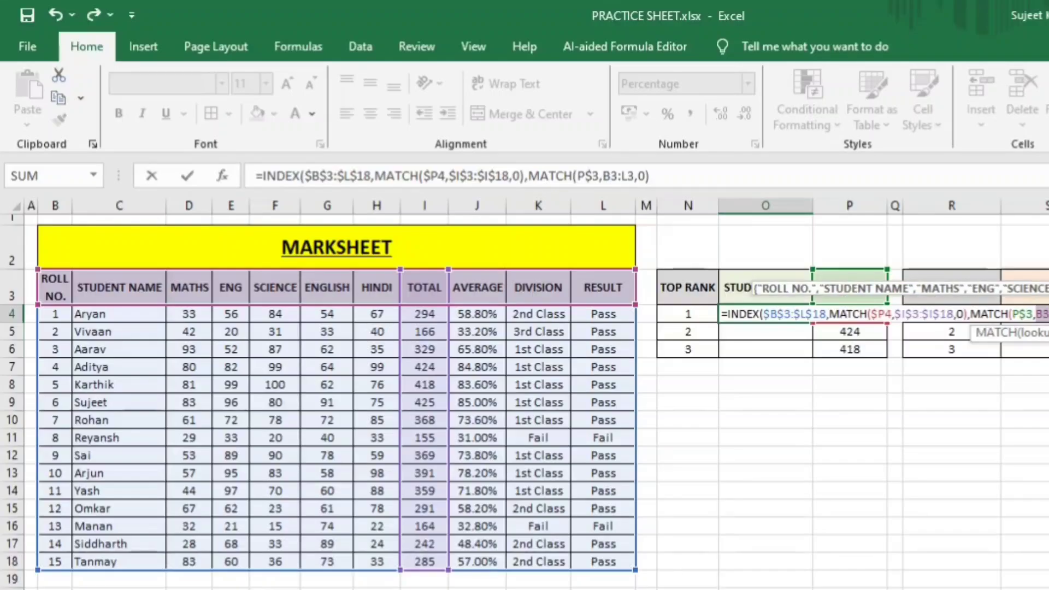
key("F4")
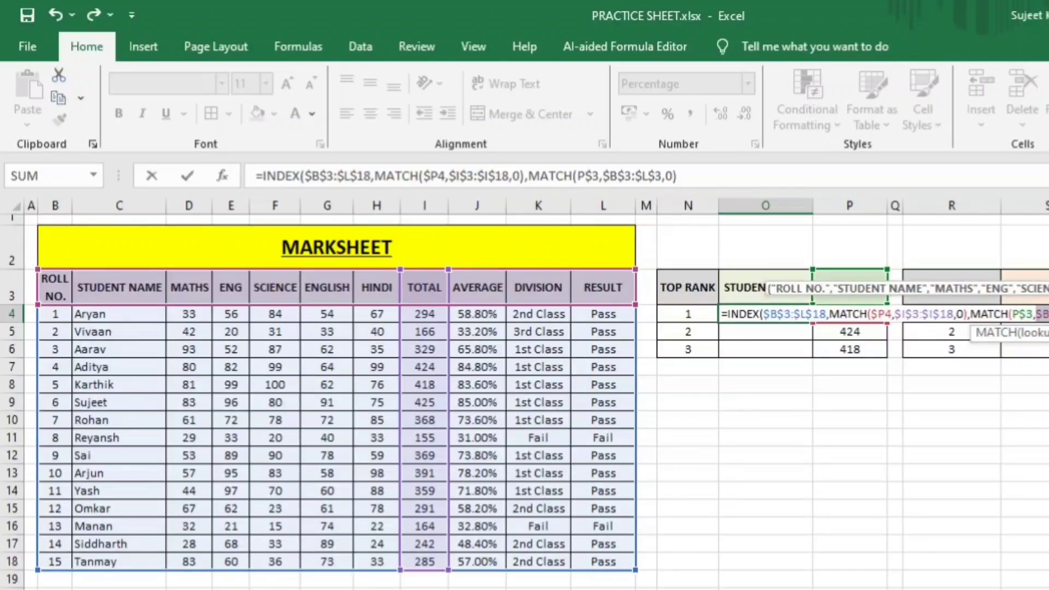
key("Return")
key("Return")
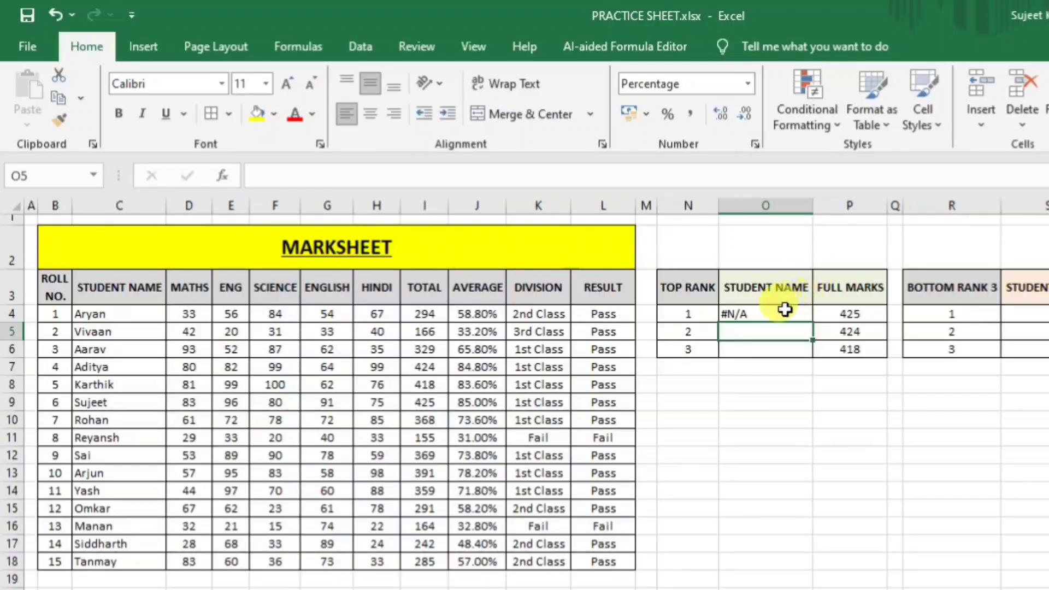
Change P$3 to O$3 in O4's second MATCH so rank 1 returns Sujeet.
left_click(780, 311)
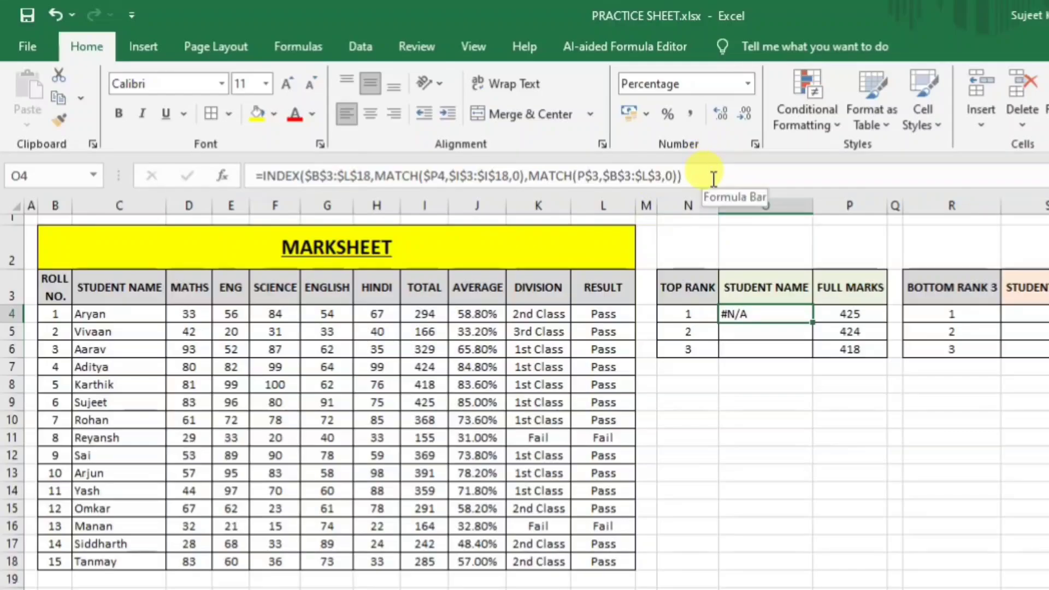
left_click(713, 176)
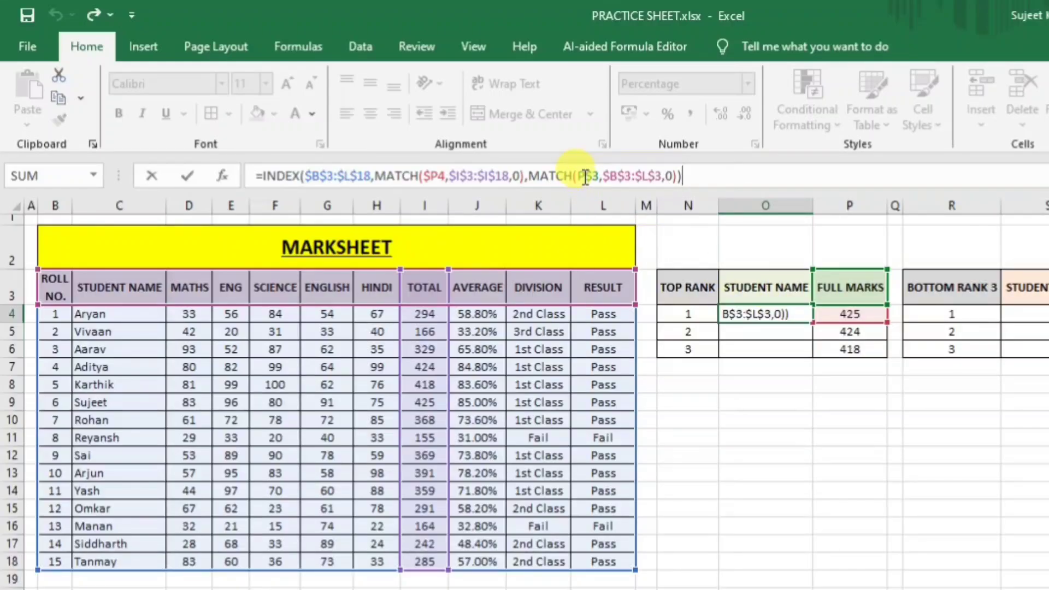
left_click(585, 176)
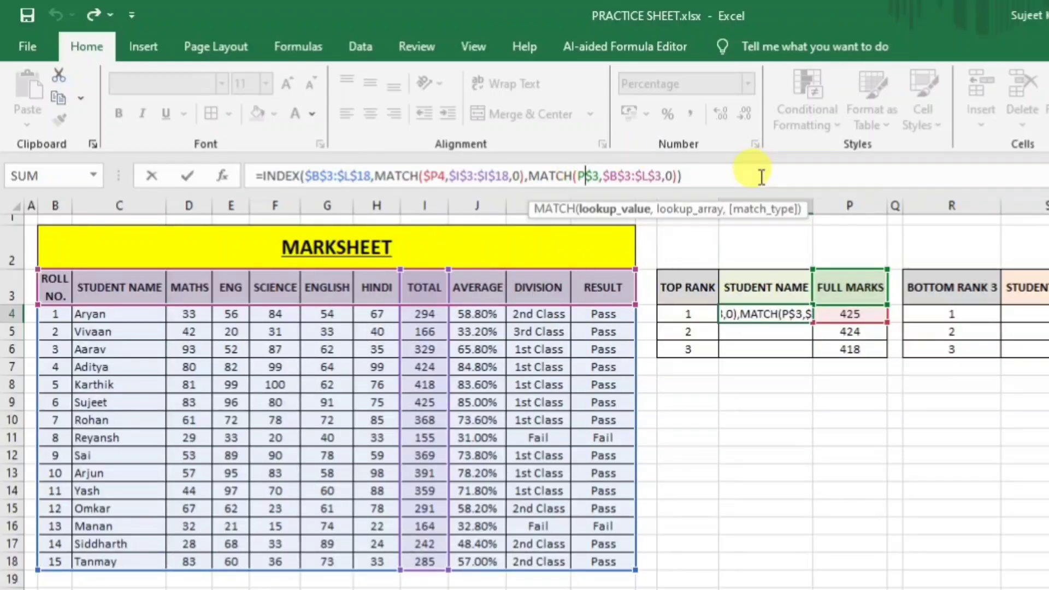
key("BackSpace")
type("o")
key("Return")
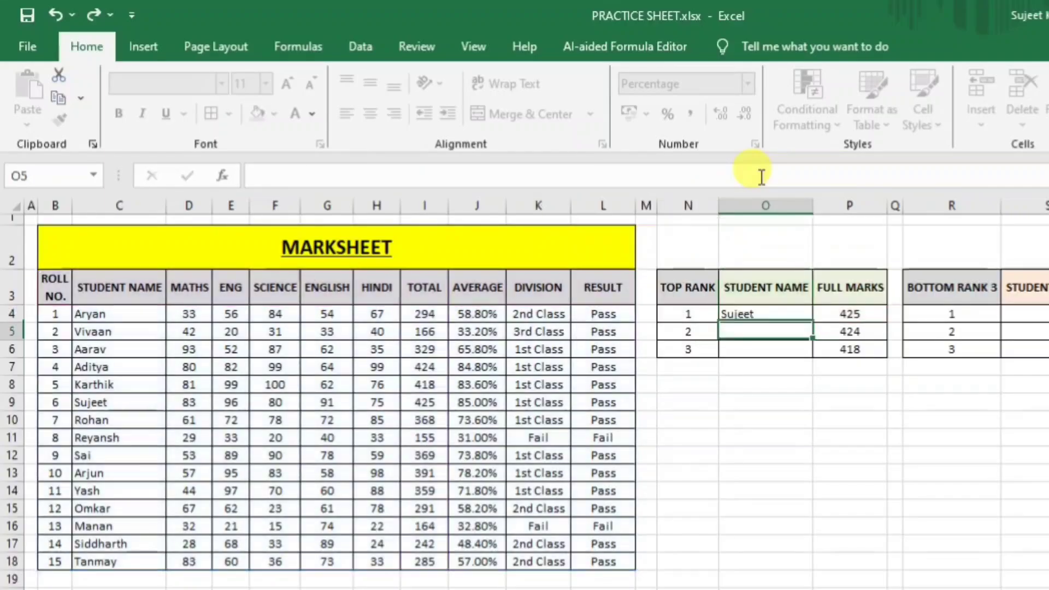
Fill O4's name formula down to O6 and verify Sujeet and Aditya against totals in I9 and I7.
left_click(769, 314)
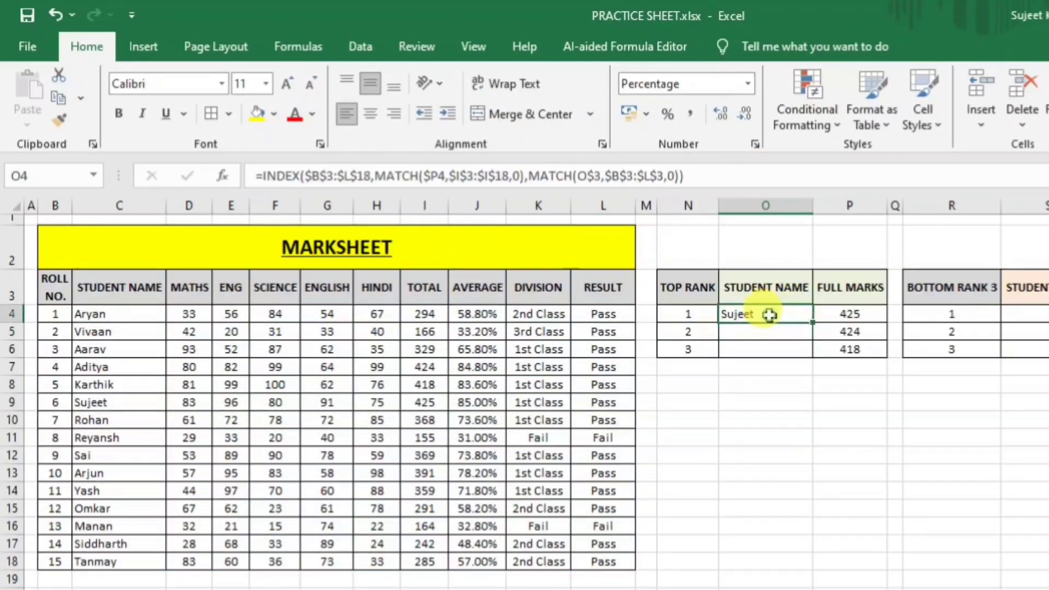
left_click_drag(812, 322, 814, 347)
left_click(824, 419)
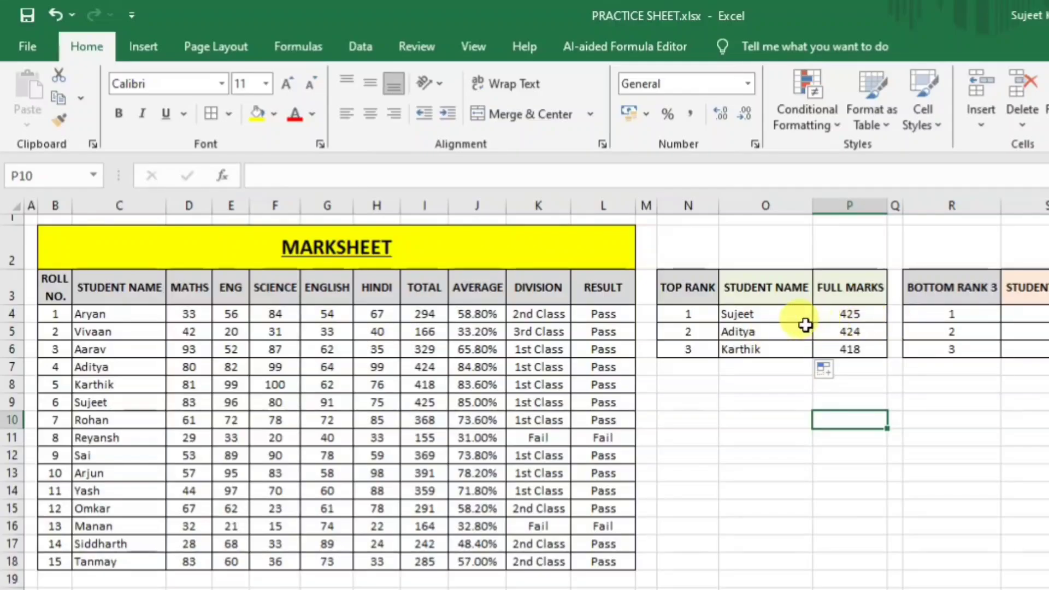
left_click(767, 315)
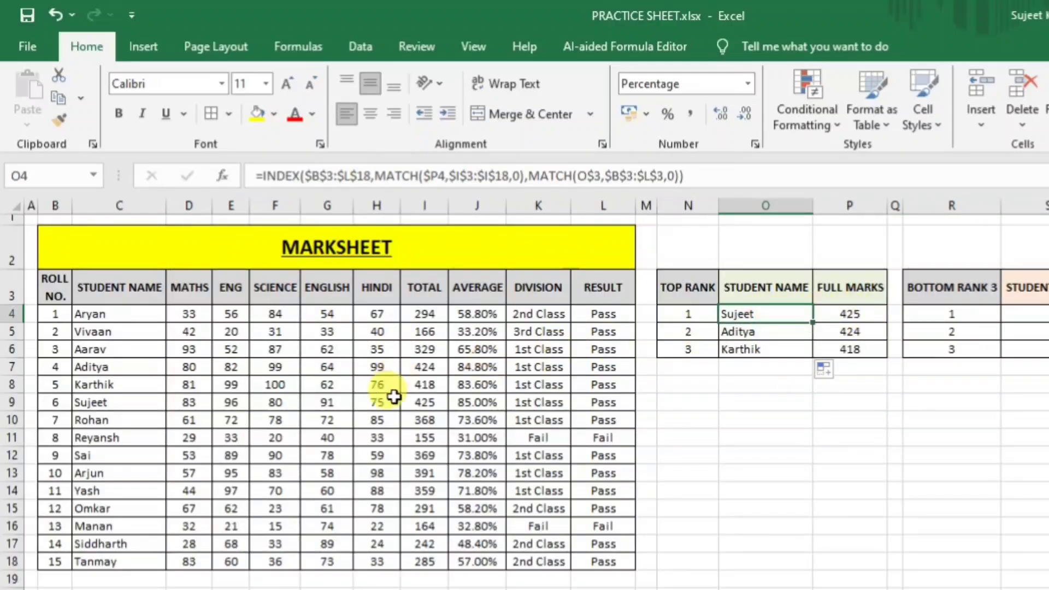
left_click(429, 405)
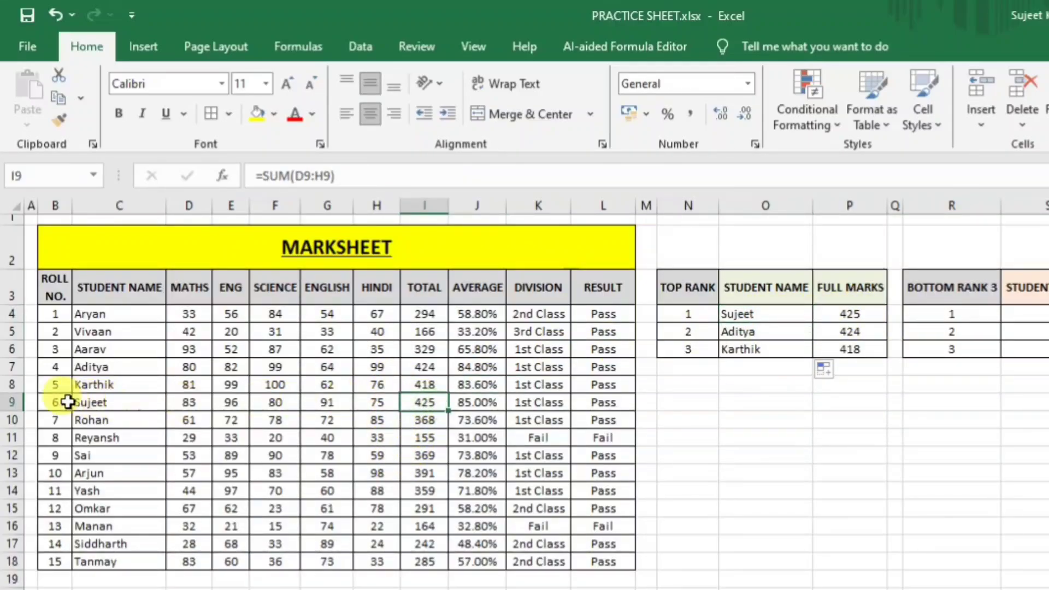
left_click(92, 403)
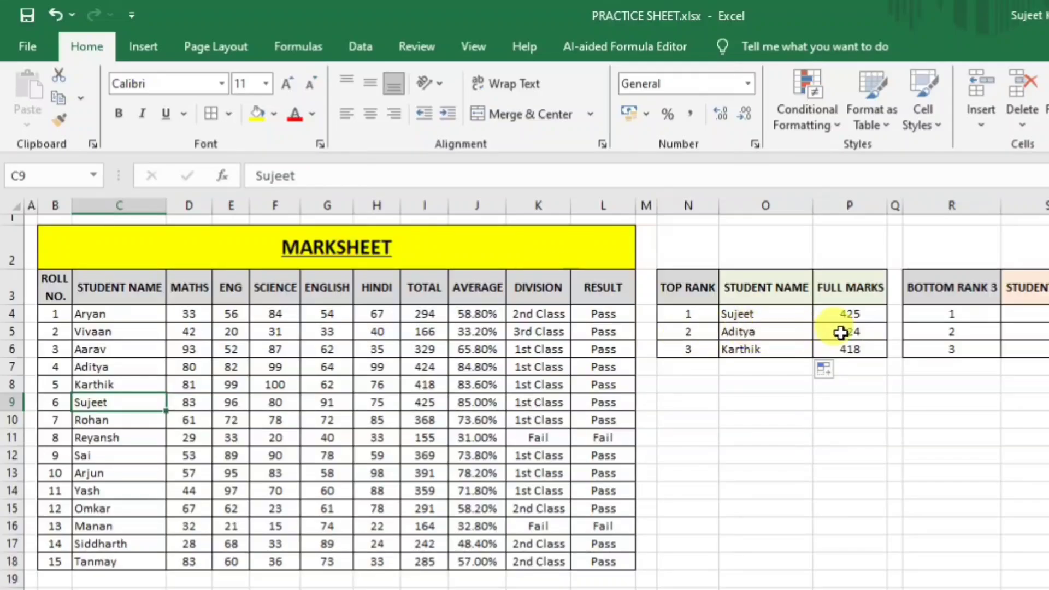
left_click(427, 367)
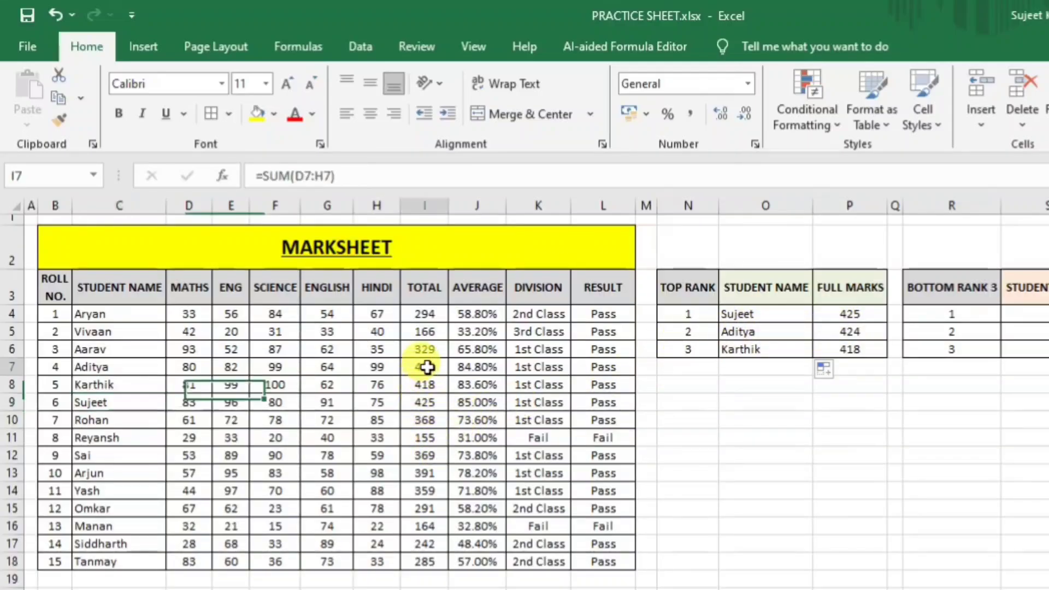
left_click(129, 365)
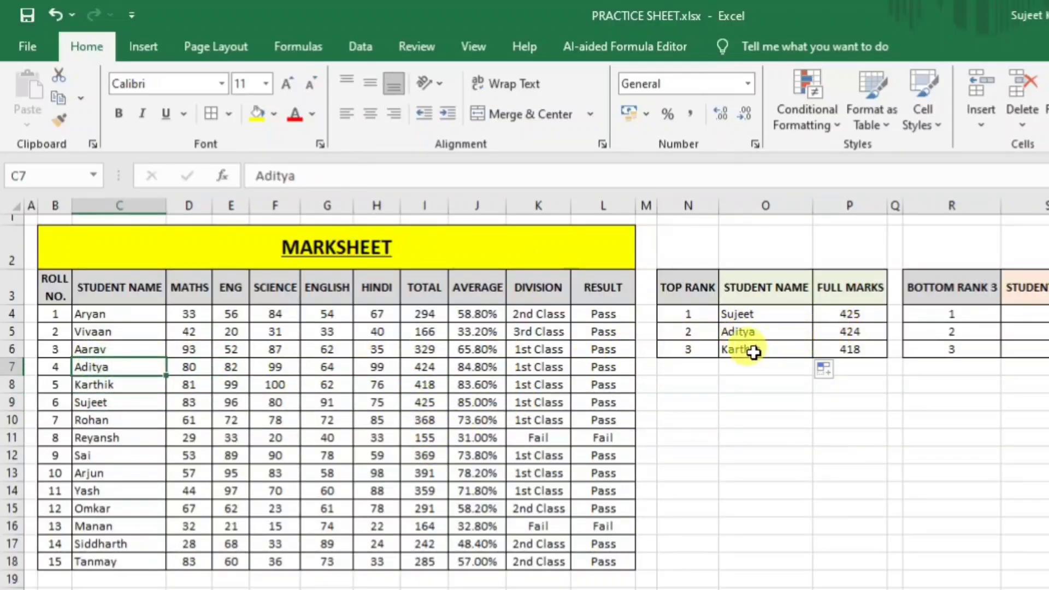
left_click(754, 350)
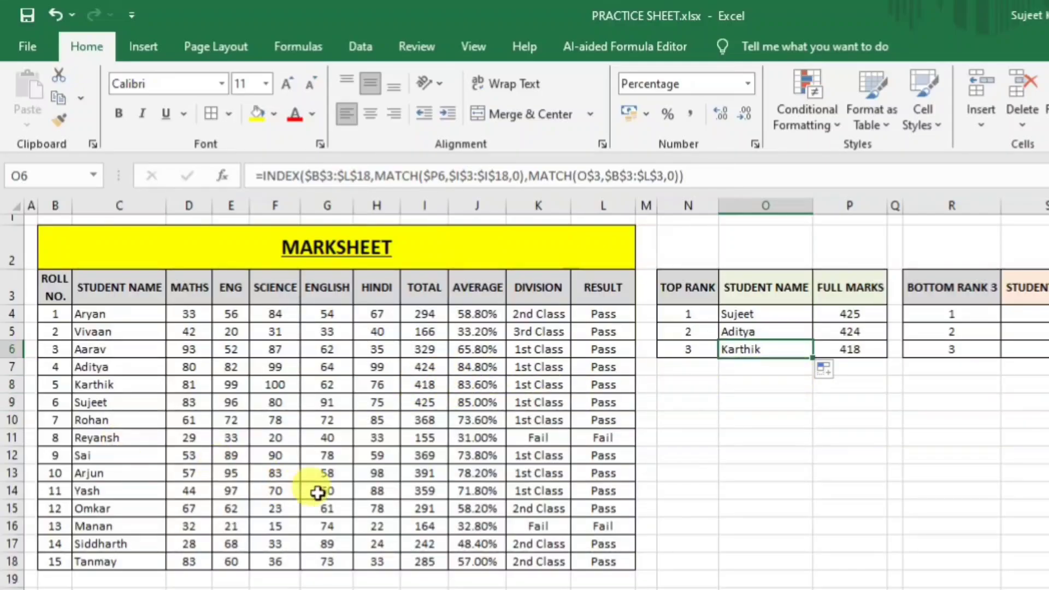
Set Sai's MATHS to 94 and HINDI to 75, giving a 426 total.
left_click(141, 454)
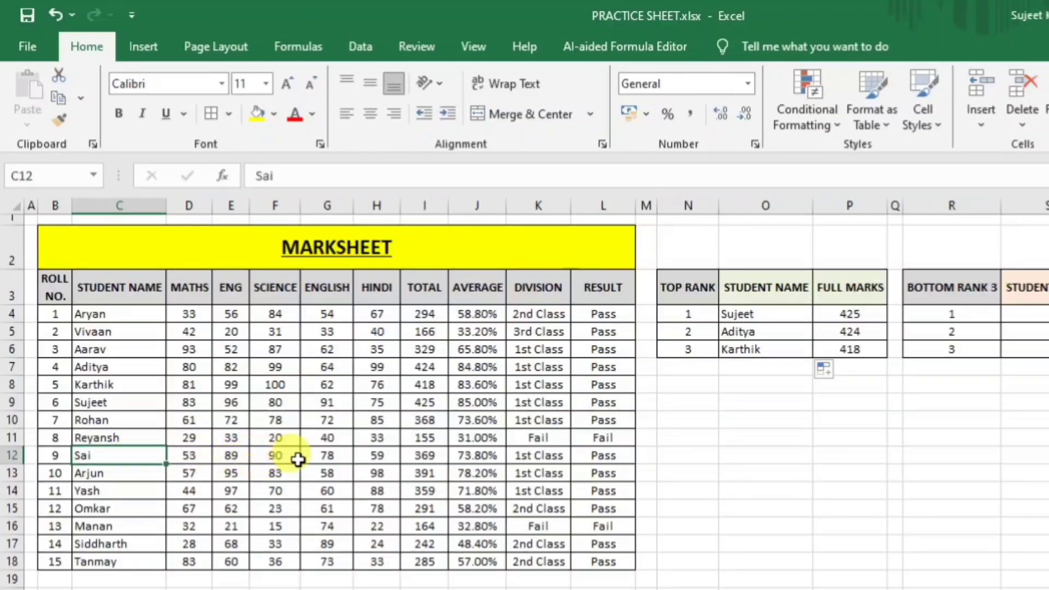
left_click(198, 457)
type("9")
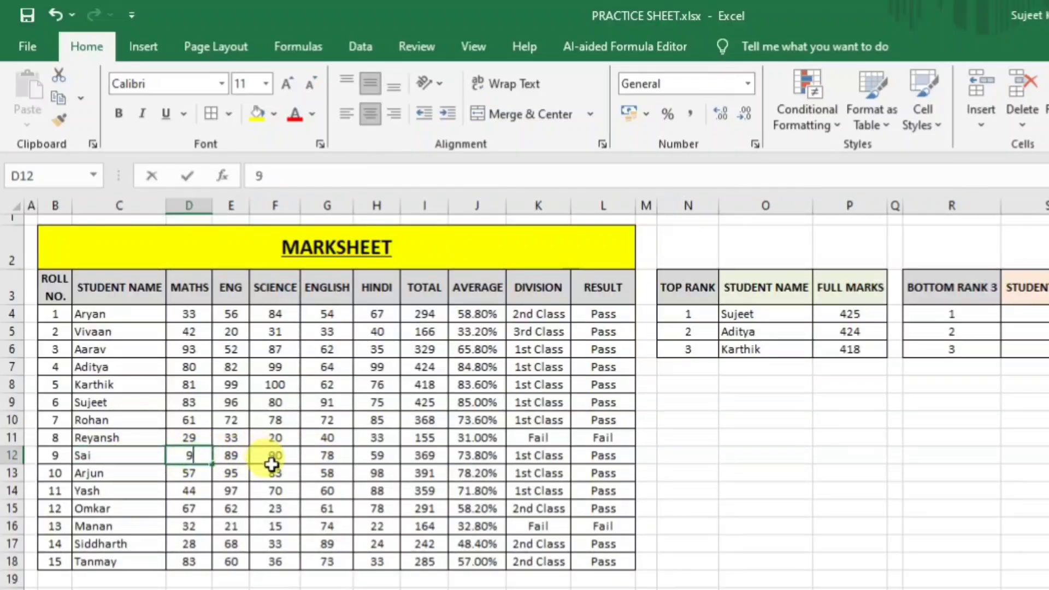
type("4")
key("Return")
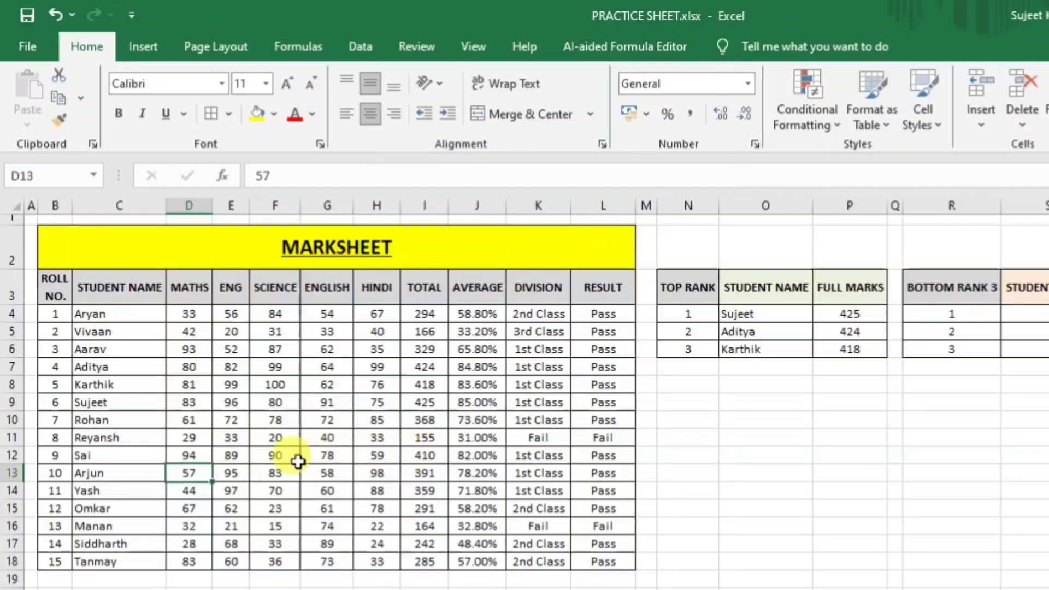
left_click(375, 458)
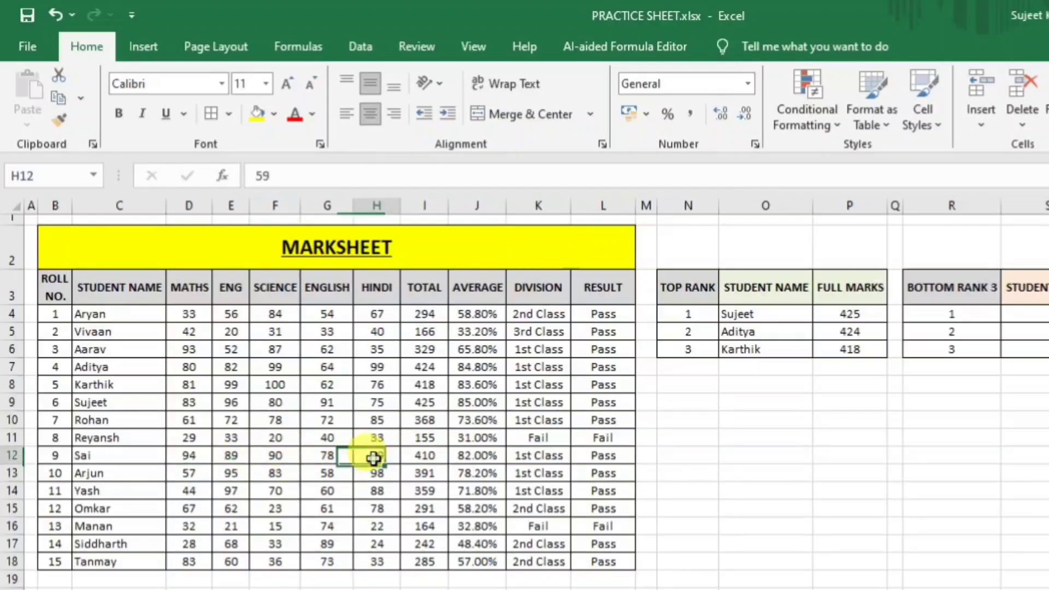
type("7")
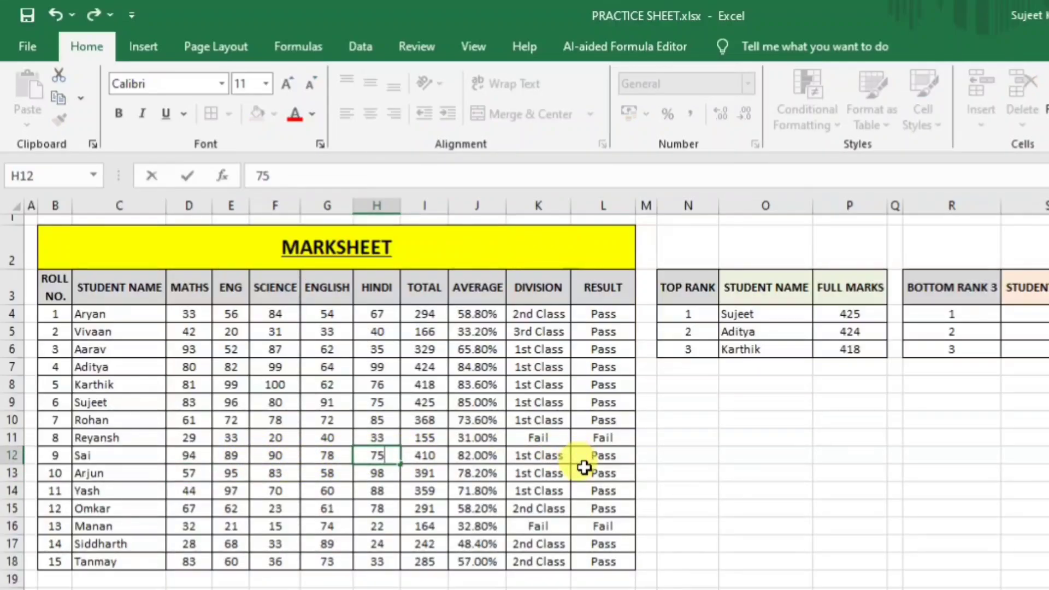
key("Return")
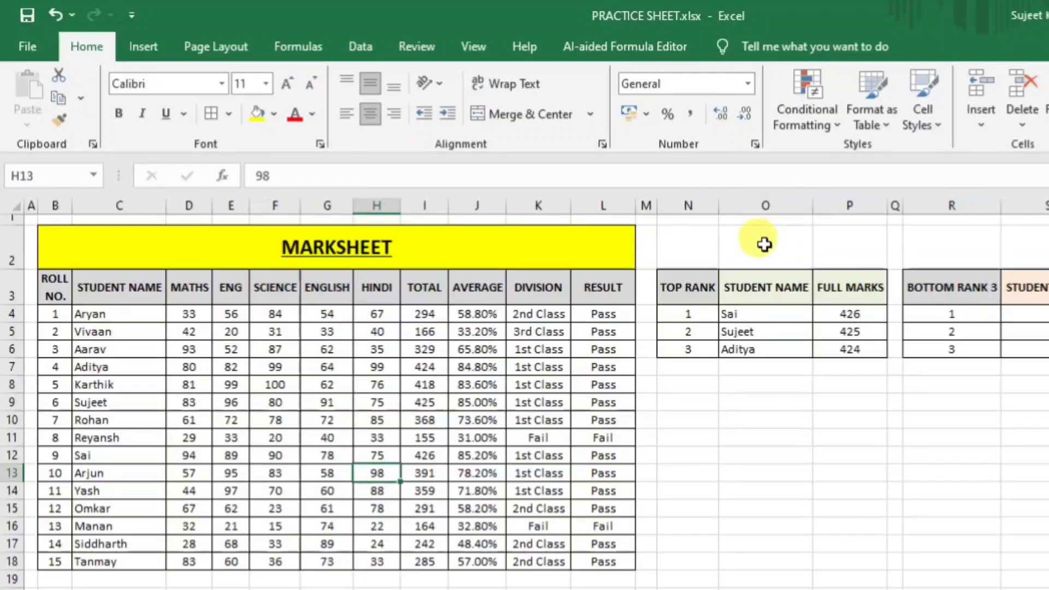
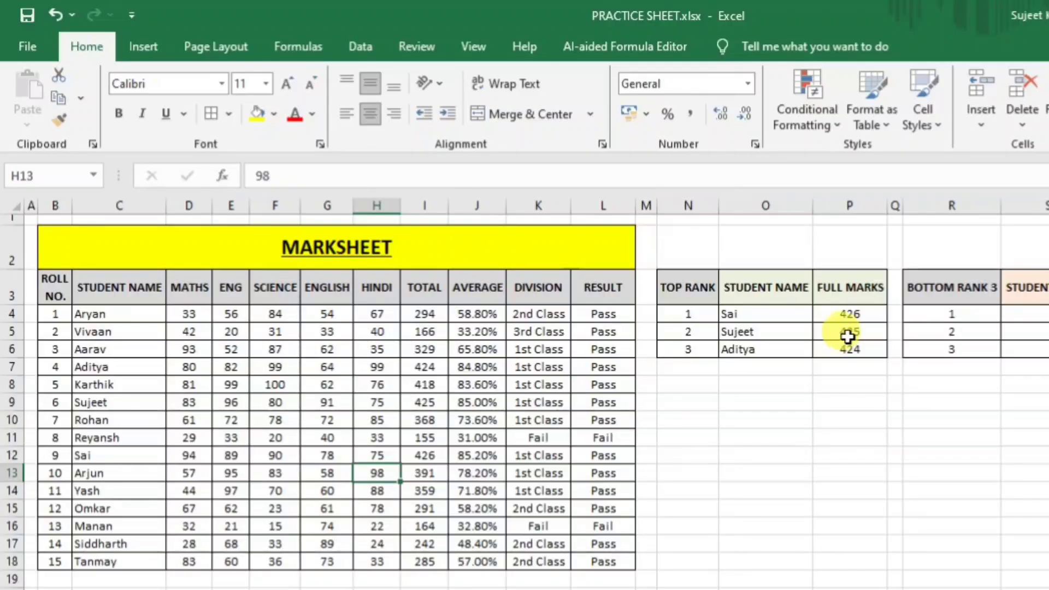
Inspect the empty bottom-rank cells and the INDEX/MATCH and LARGE formulas for the top rank.
left_click(894, 386)
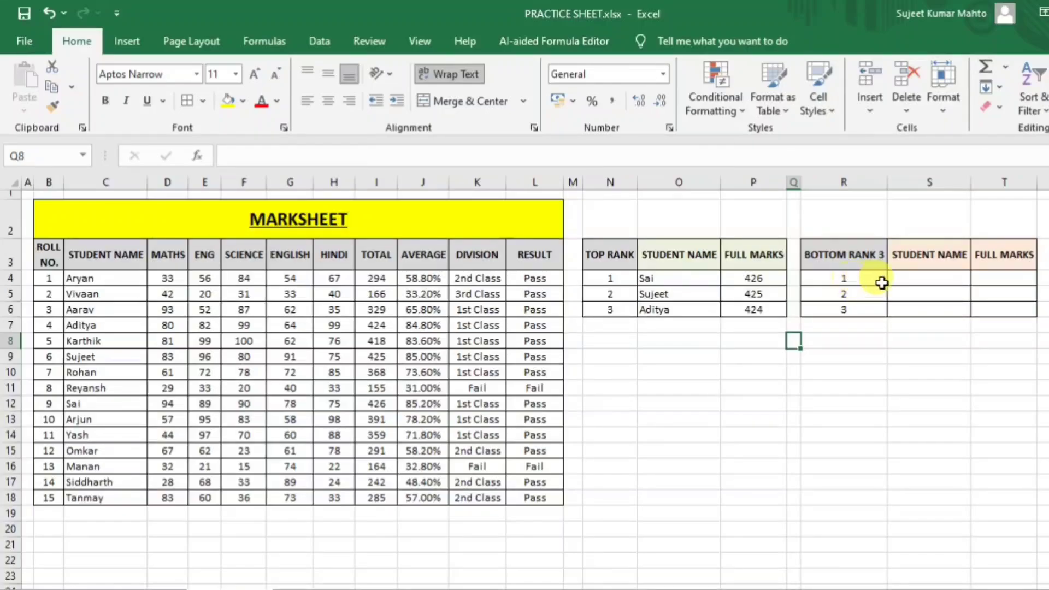
left_click(921, 276)
left_click(1006, 276)
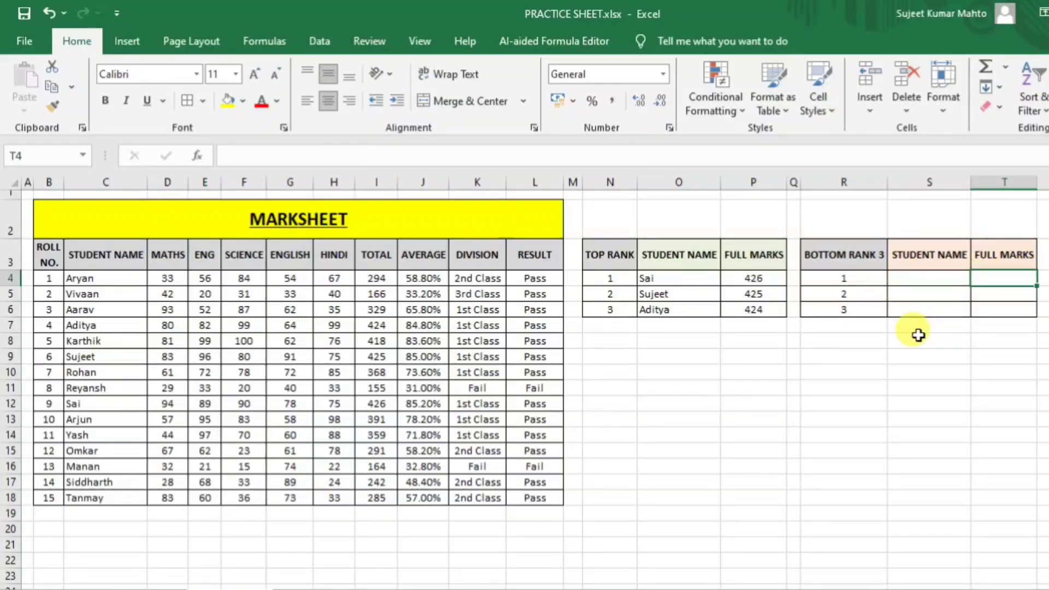
left_click(677, 277)
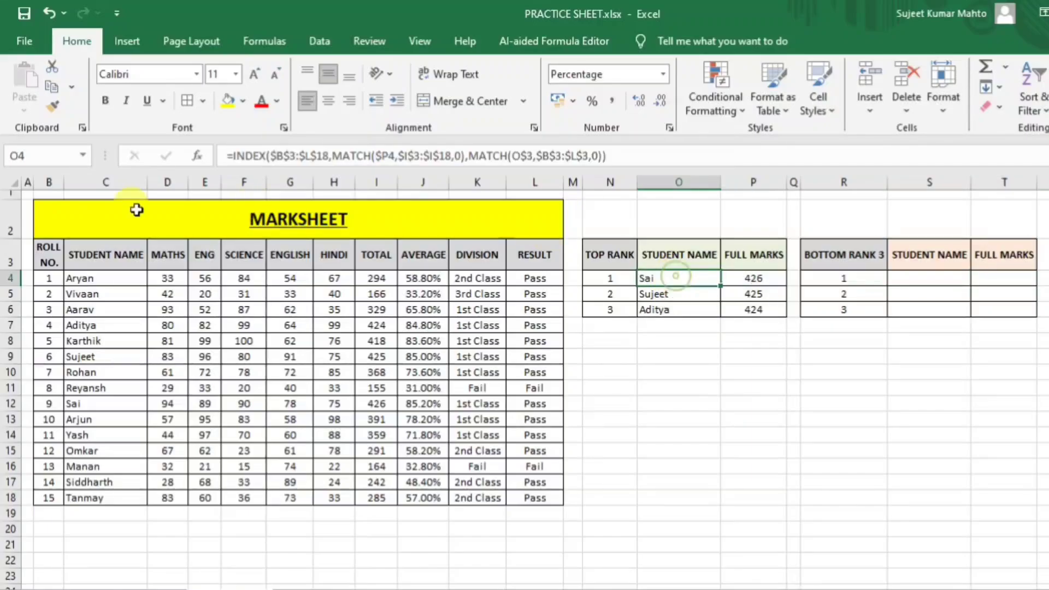
left_click(747, 278)
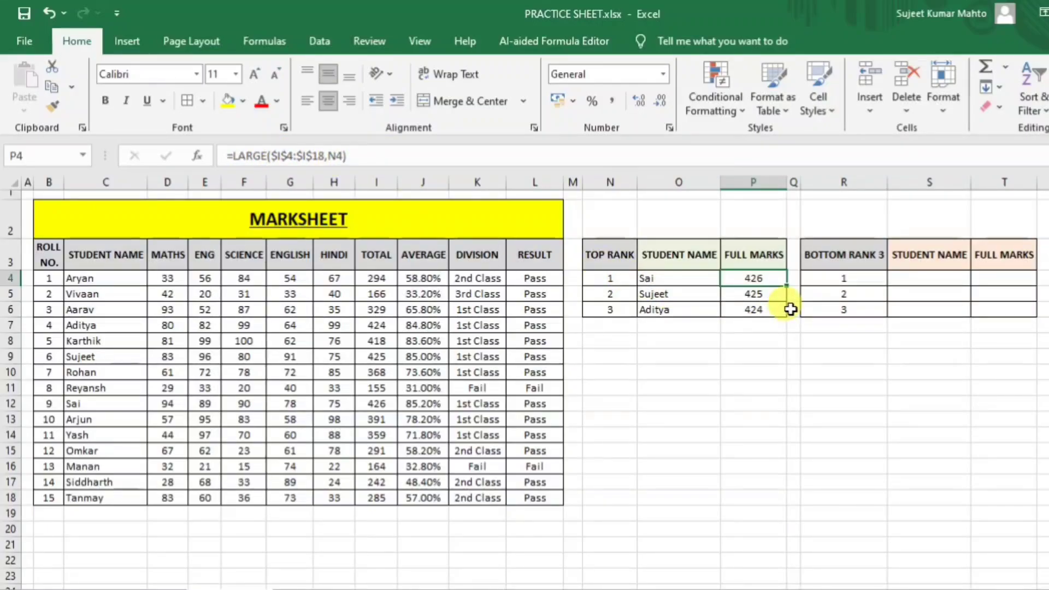
Label the cell above the bottom-rank Full Marks column 'small', clearing the stray entries.
left_click(924, 218)
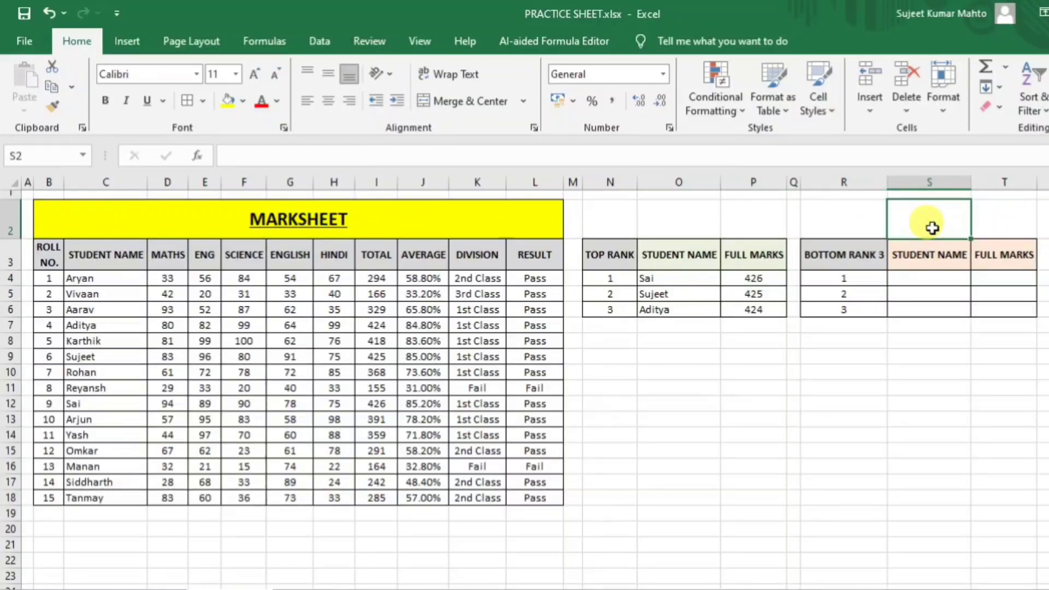
type("small")
key("Return")
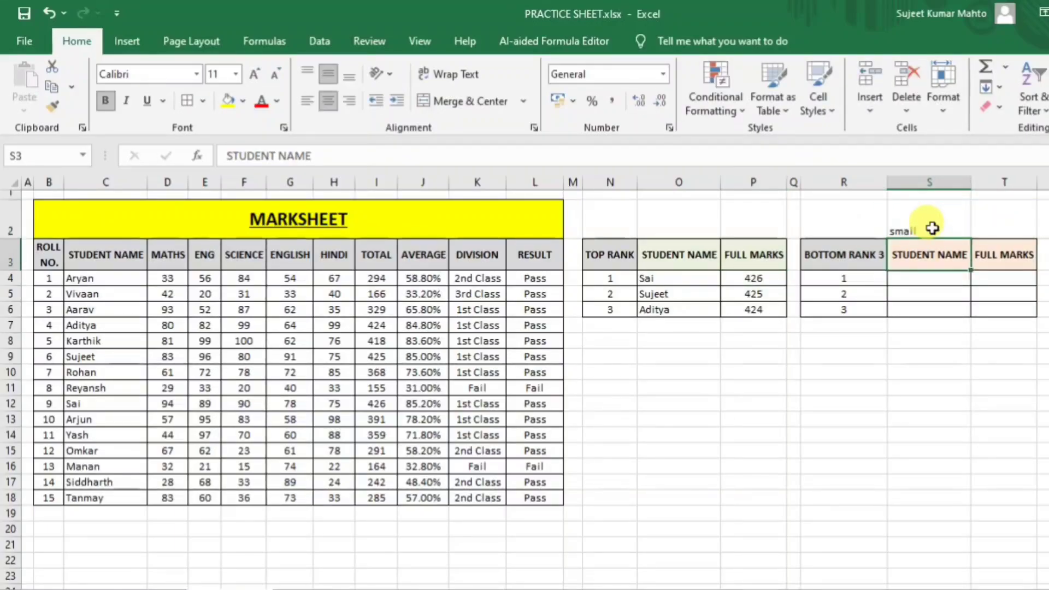
left_click(933, 224)
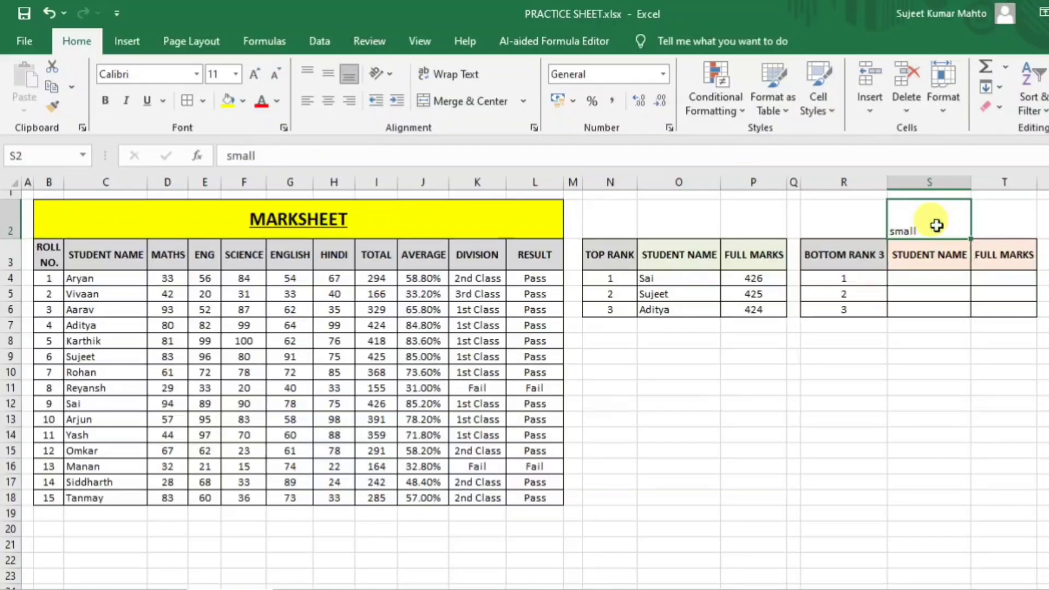
key("Delete")
left_click(1007, 221)
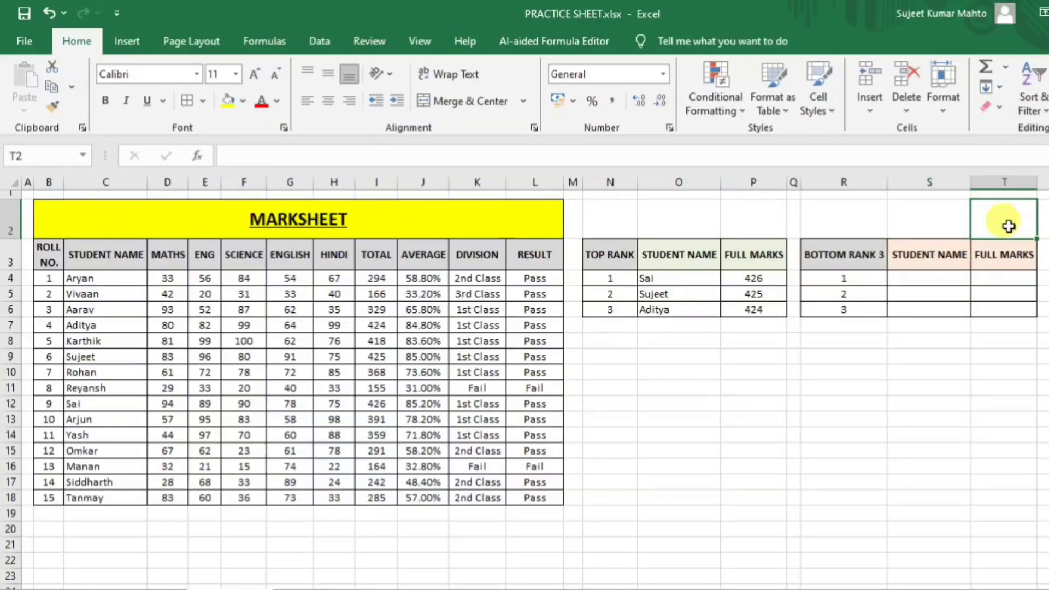
type("=small")
key("Return")
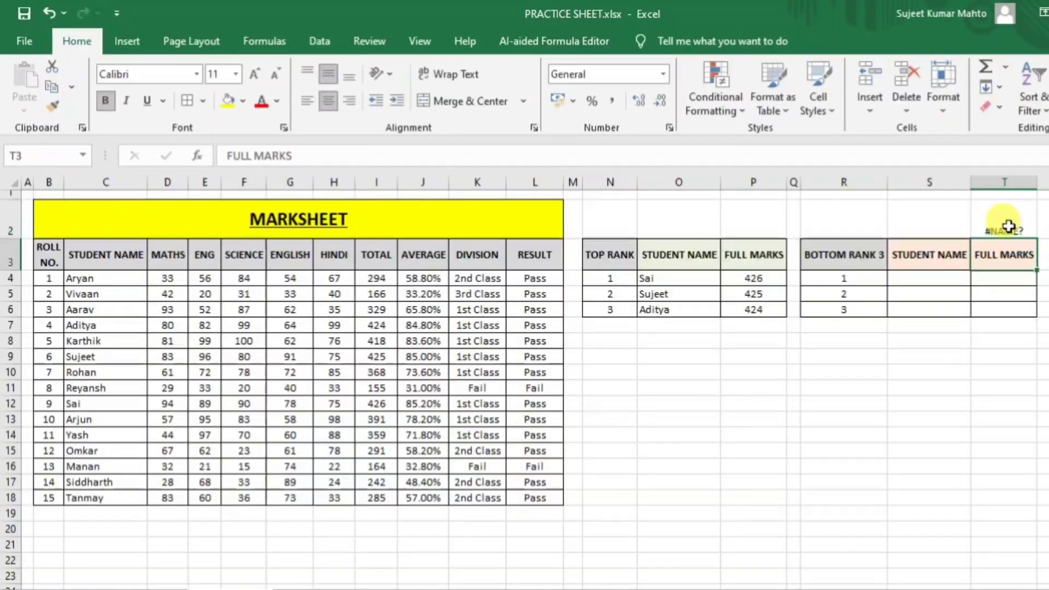
left_click(1008, 226)
key("Delete")
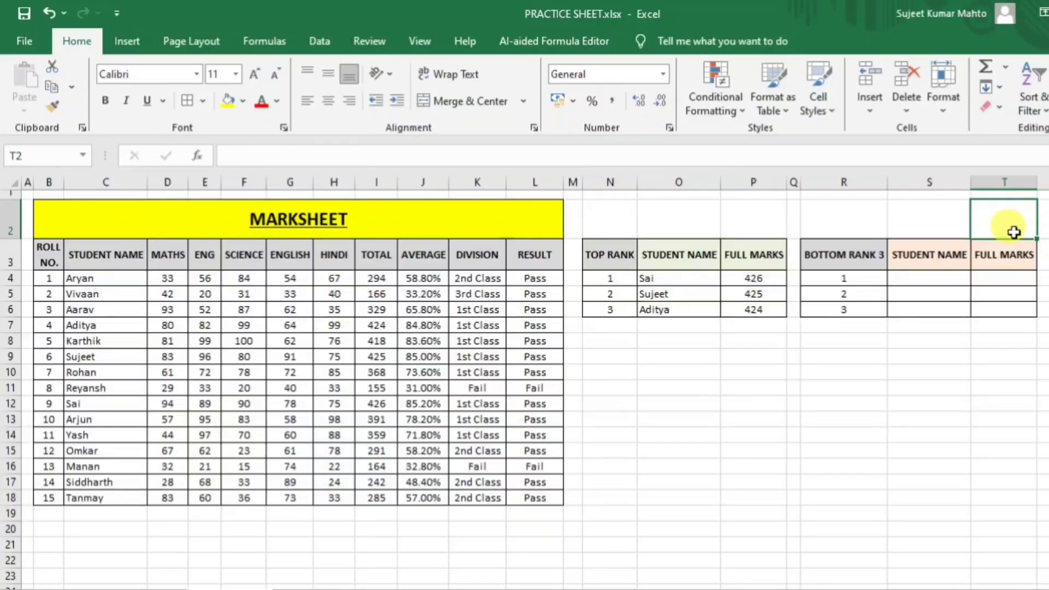
type("small")
key("Return")
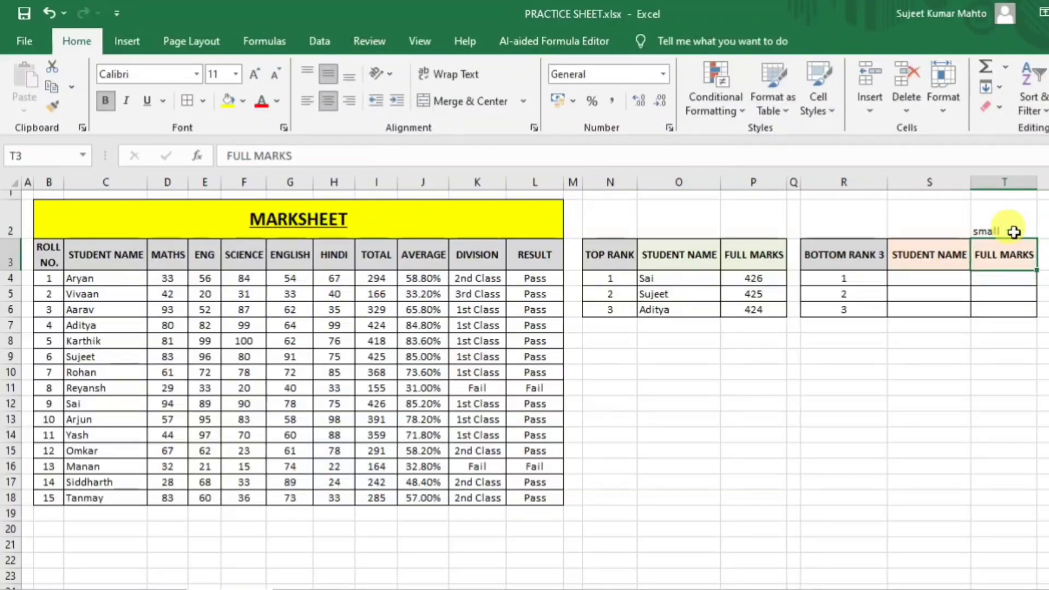
Label the cell above the top-rank Full Marks column 'large'.
left_click(770, 219)
type("larger")
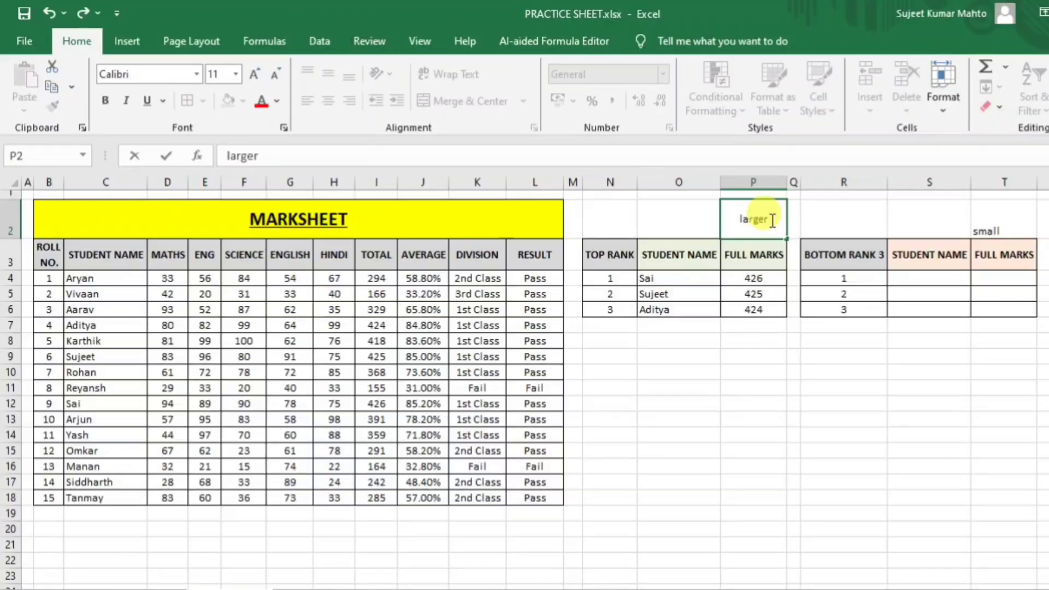
key("Return")
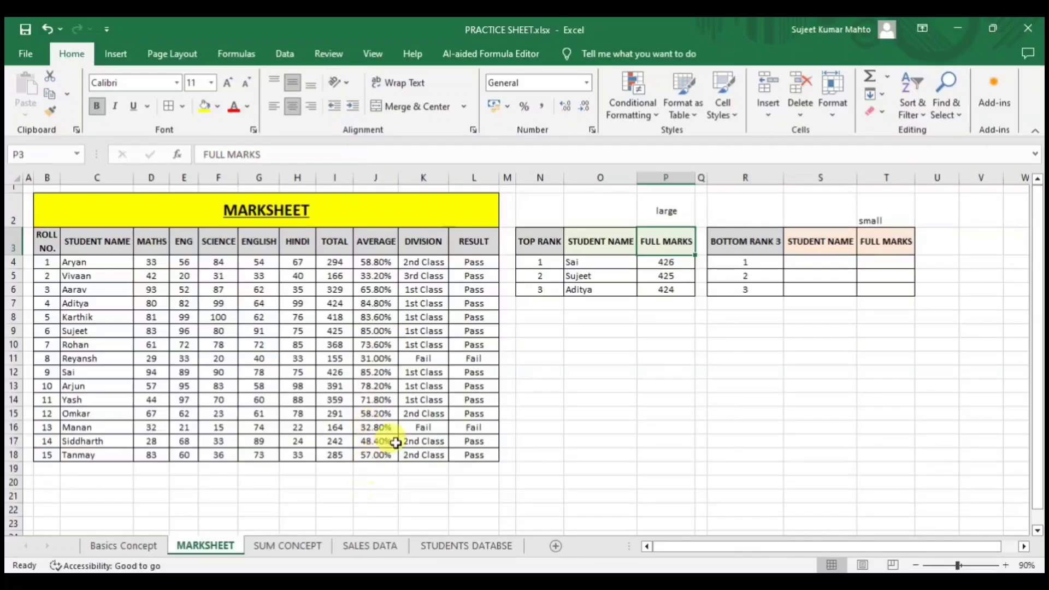
On the SUM CONCEPT sheet, clear the old answers in G2:G12.
left_click(298, 545)
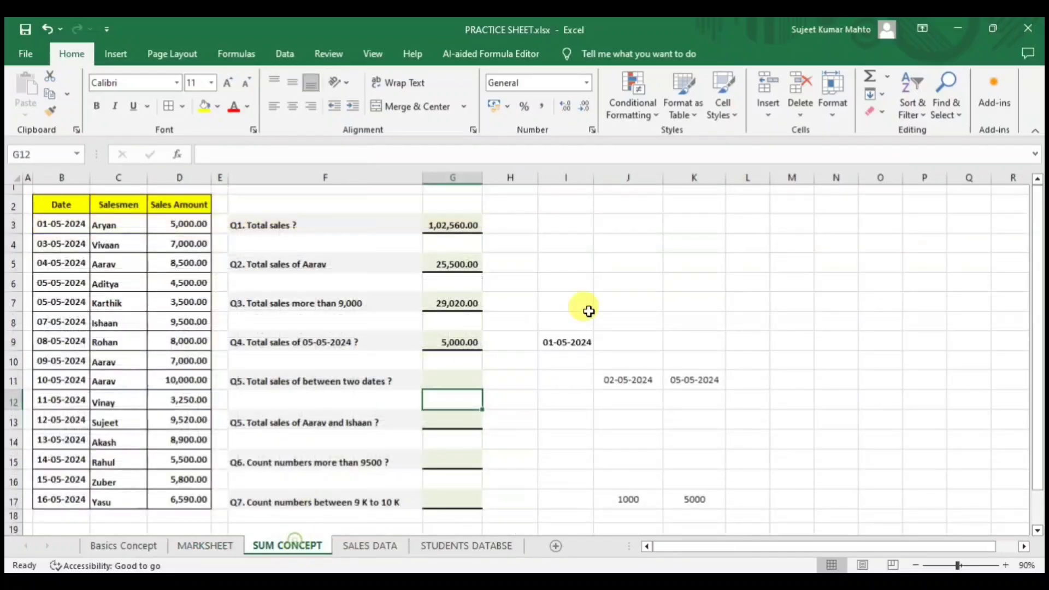
left_click(622, 285)
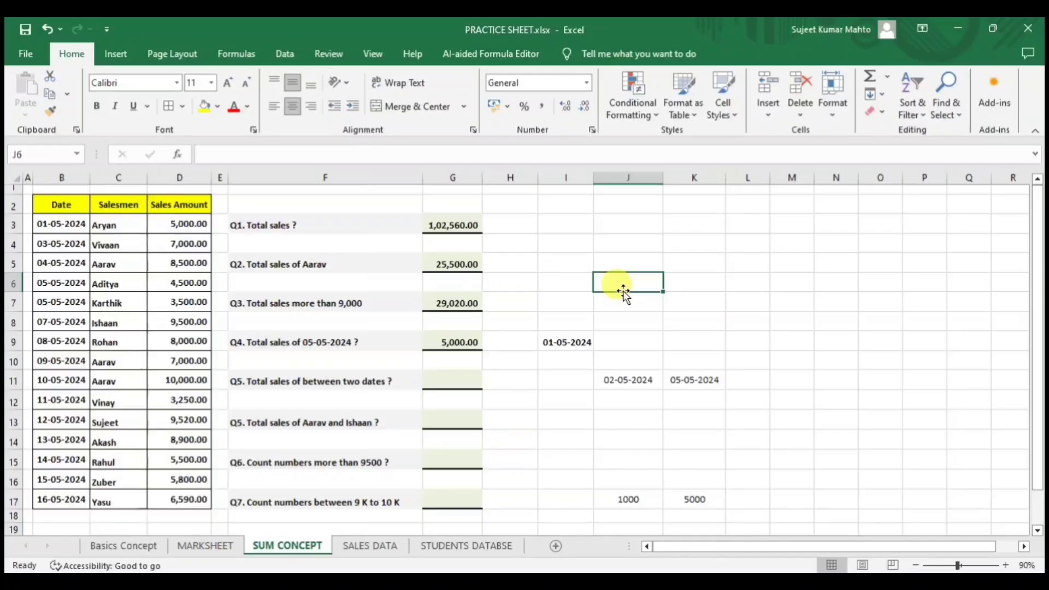
left_click_drag(451, 204, 466, 390)
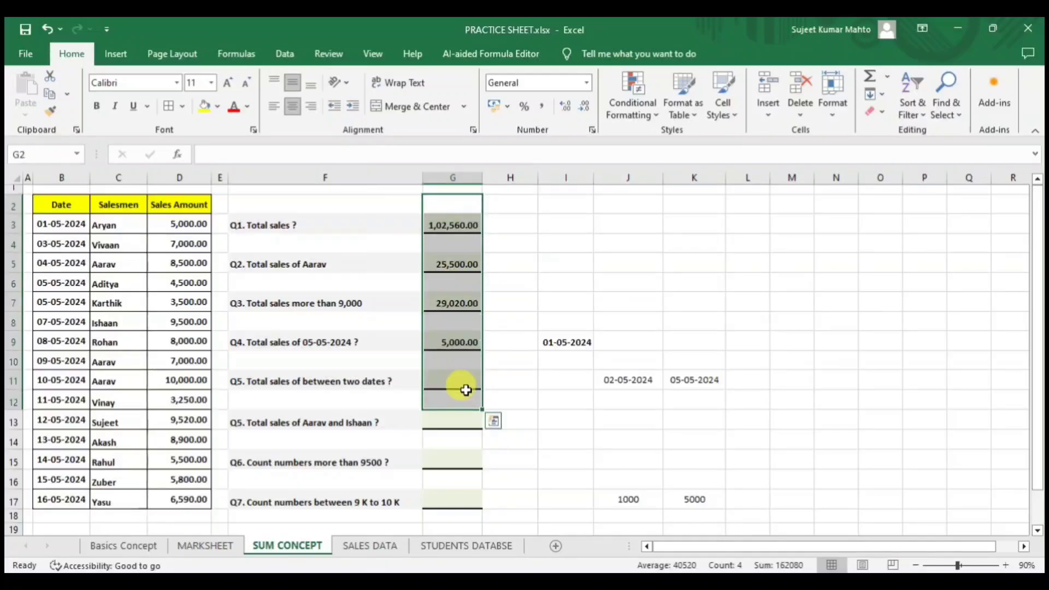
key("Delete")
left_click(566, 245)
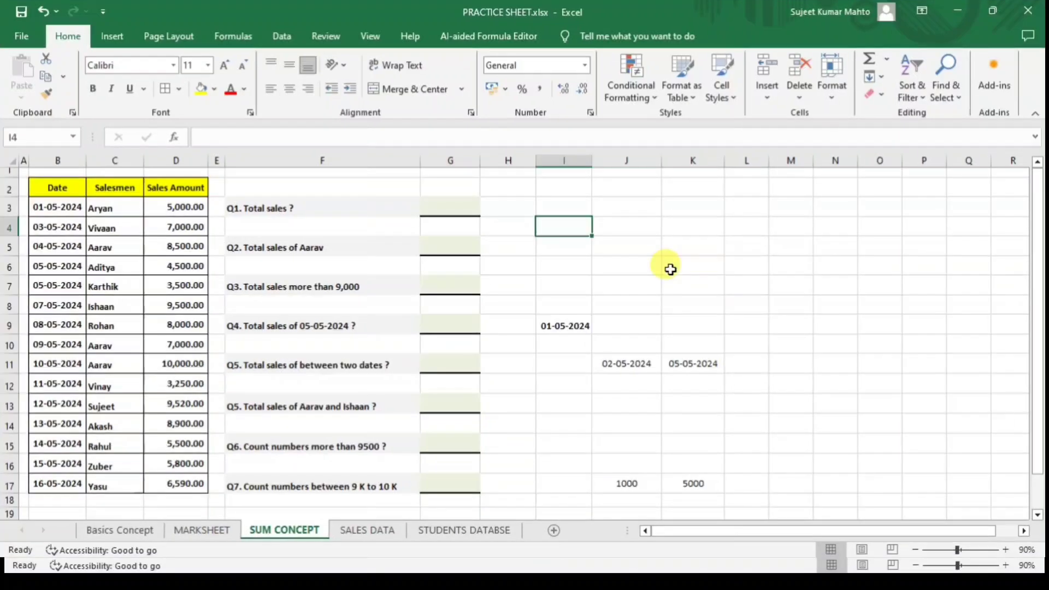
left_click(673, 286)
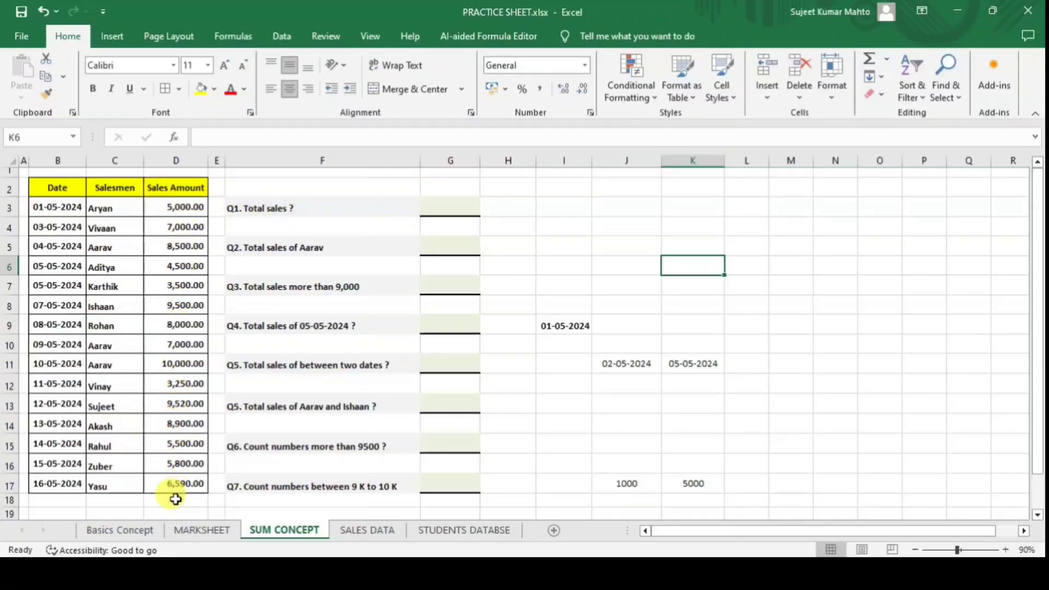
left_click(467, 206)
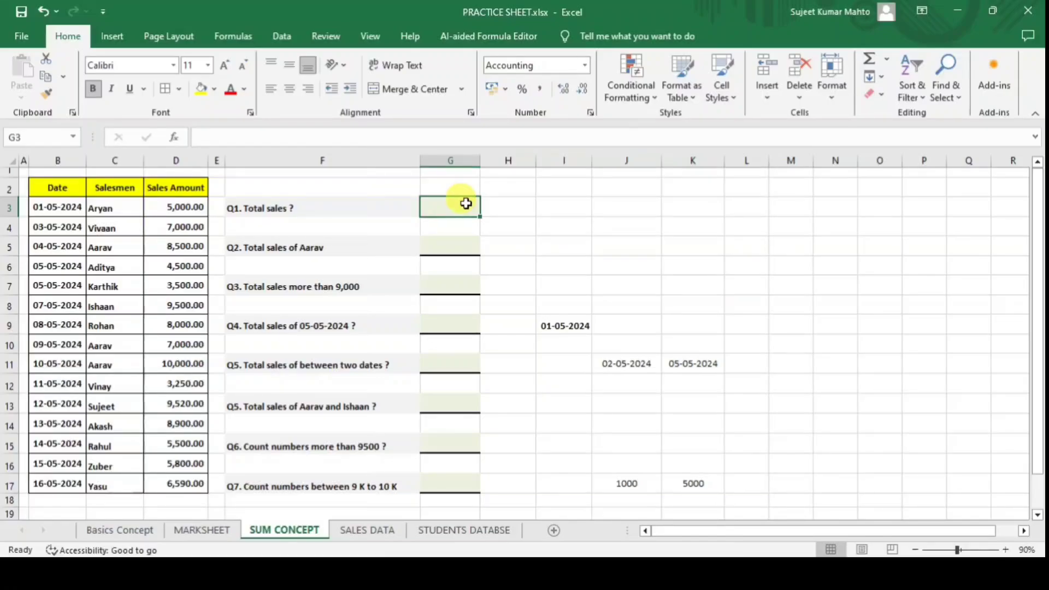
Enter =SUM(D3:D17) in G3 for 1,02,560.00 and check it against the status-bar sum.
type("=sum")
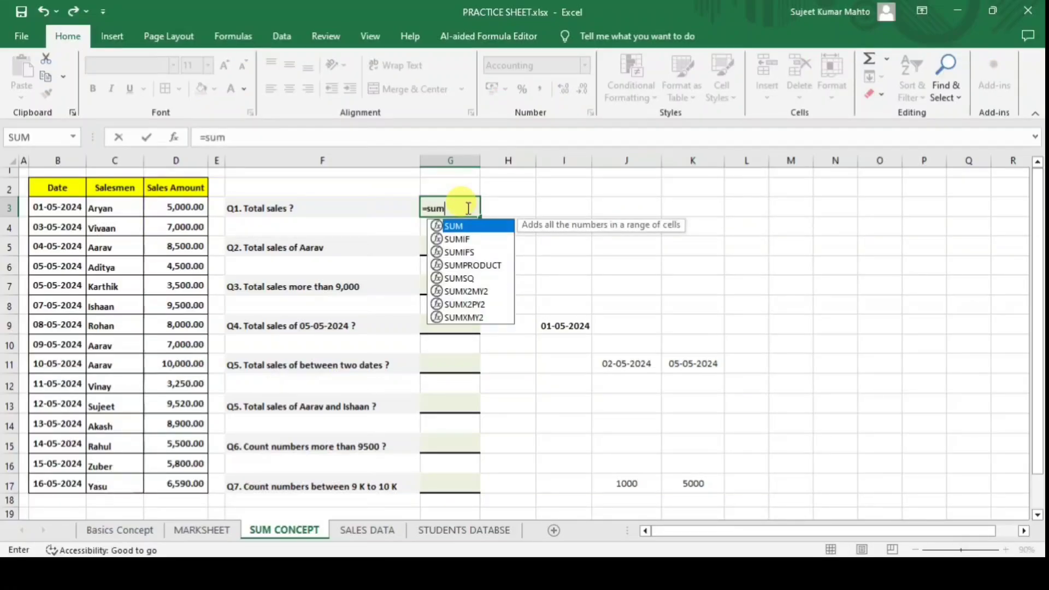
key("Tab")
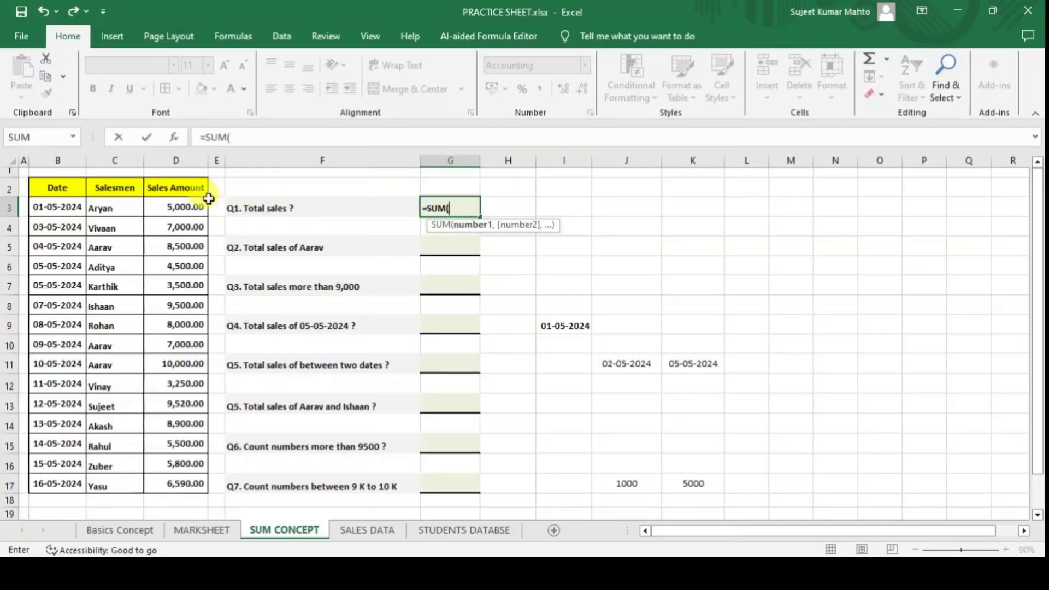
type("d3:")
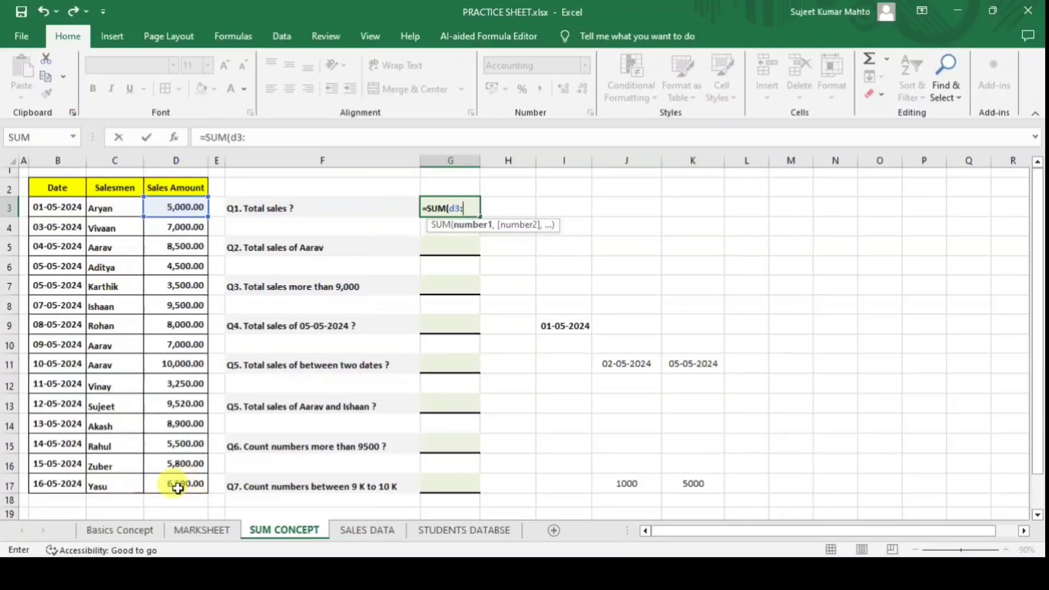
type("d")
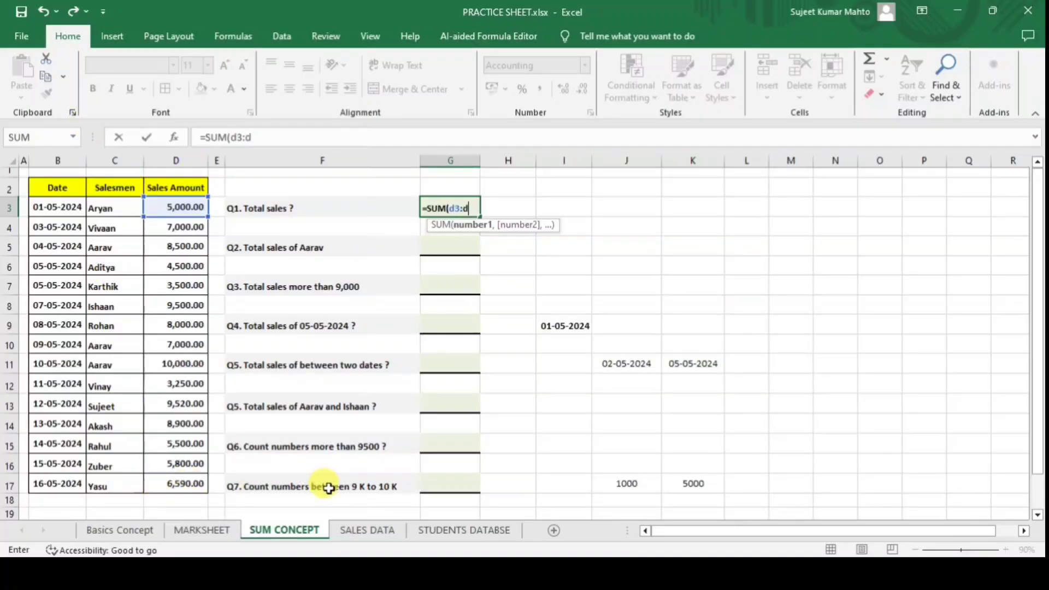
type("17")
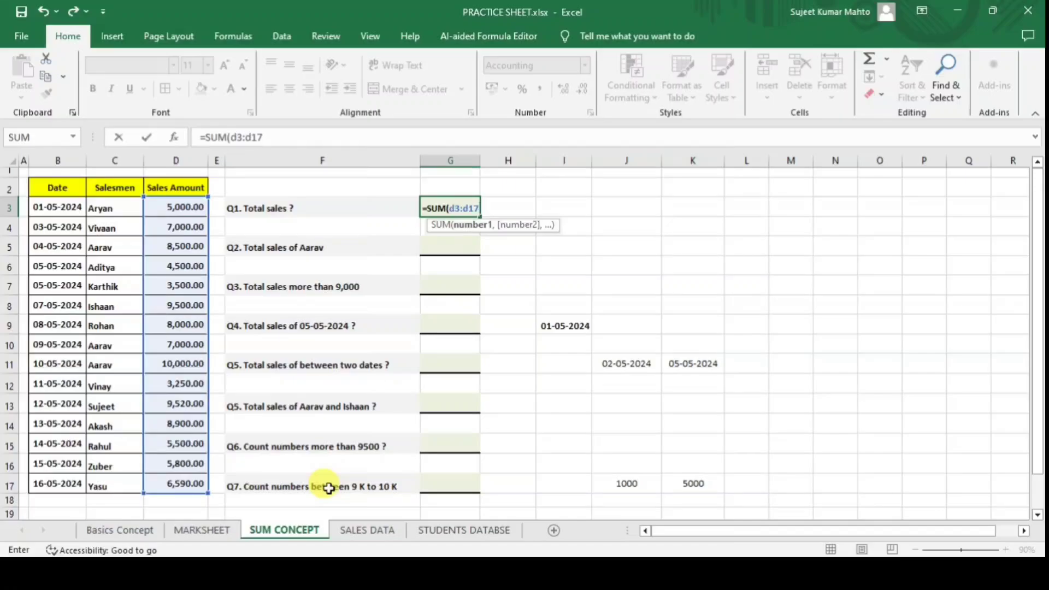
type(")")
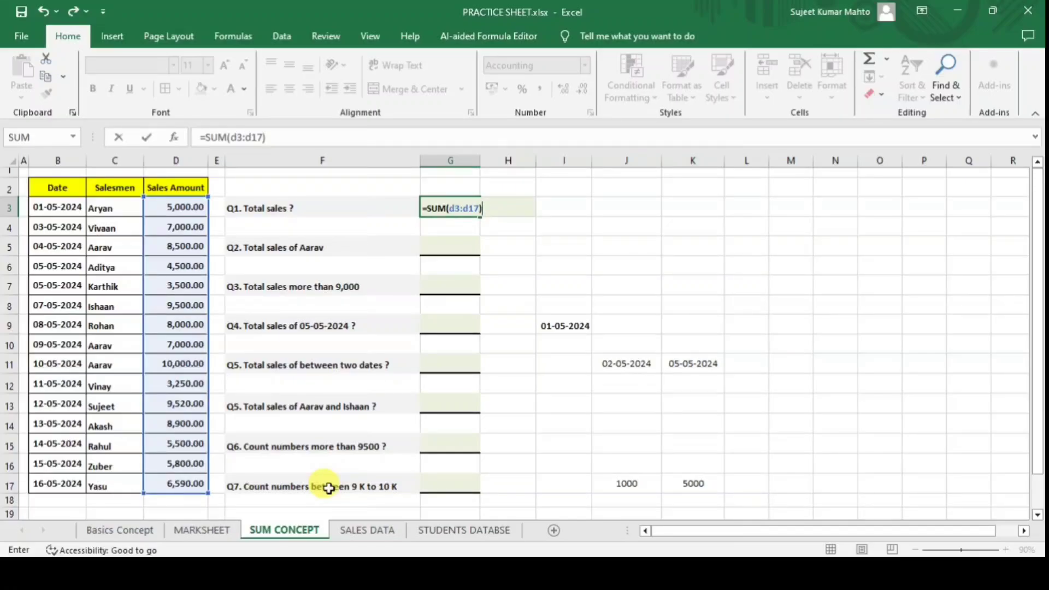
key("Return")
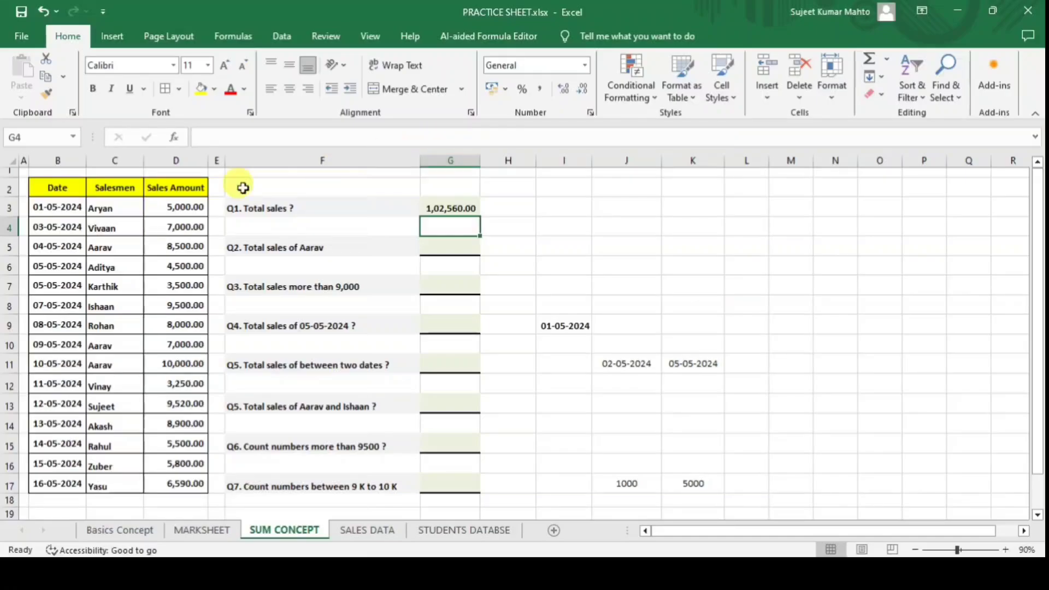
left_click_drag(194, 206, 193, 483)
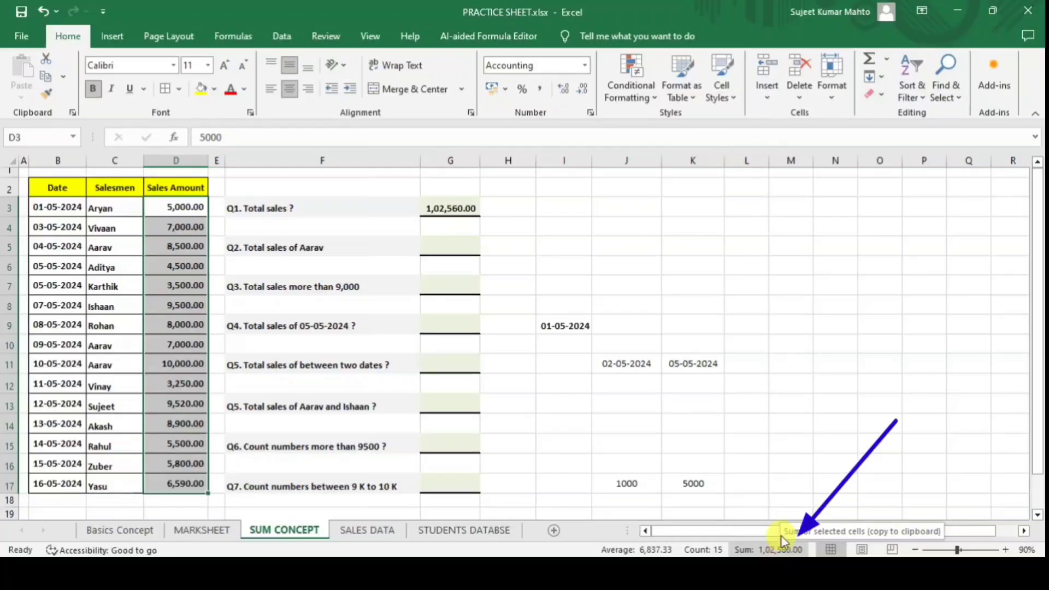
left_click(810, 339)
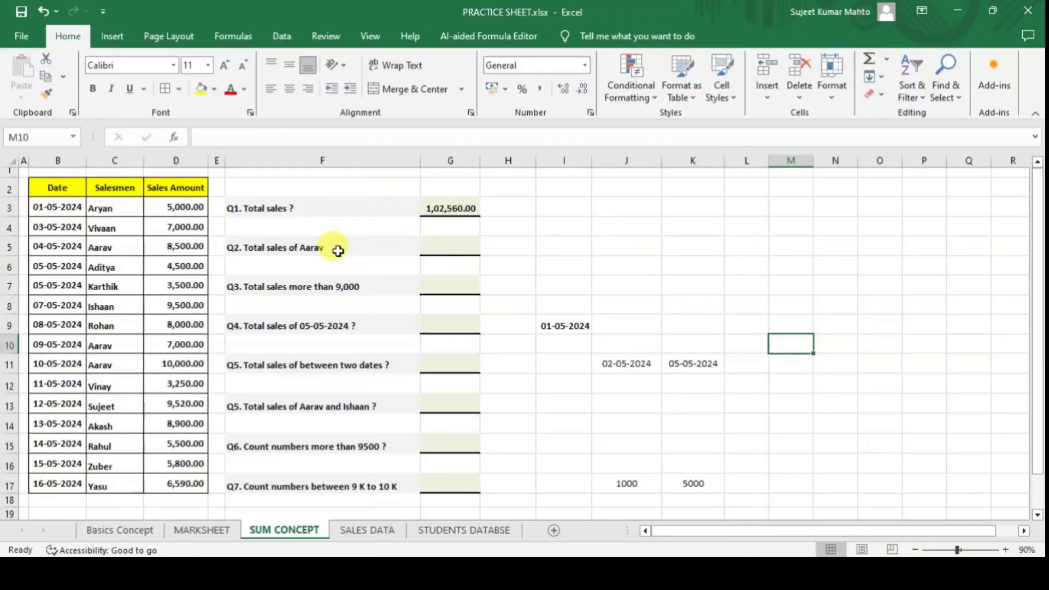
left_click(320, 206)
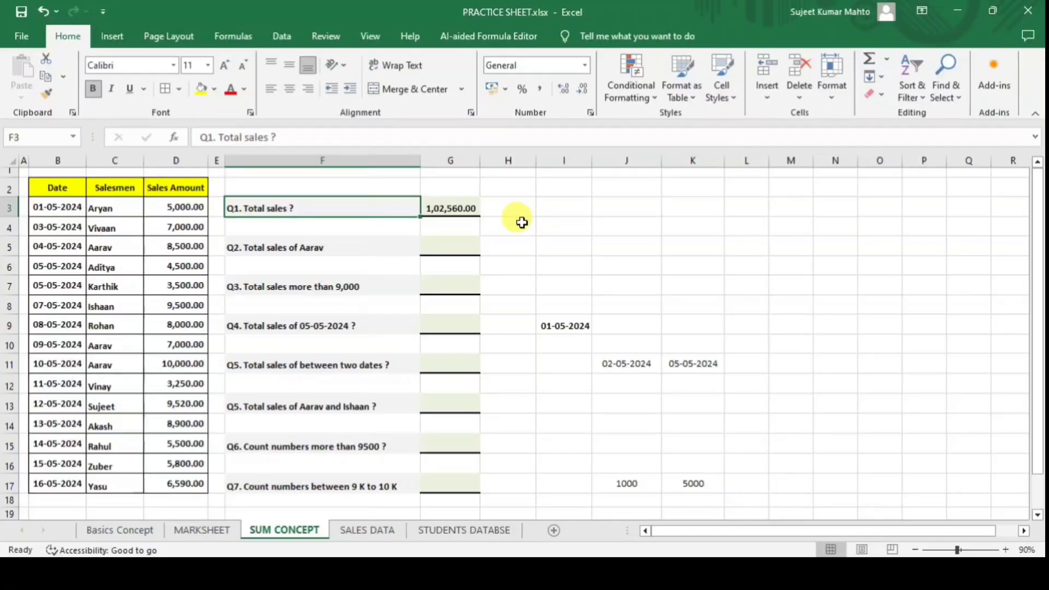
left_click(376, 249)
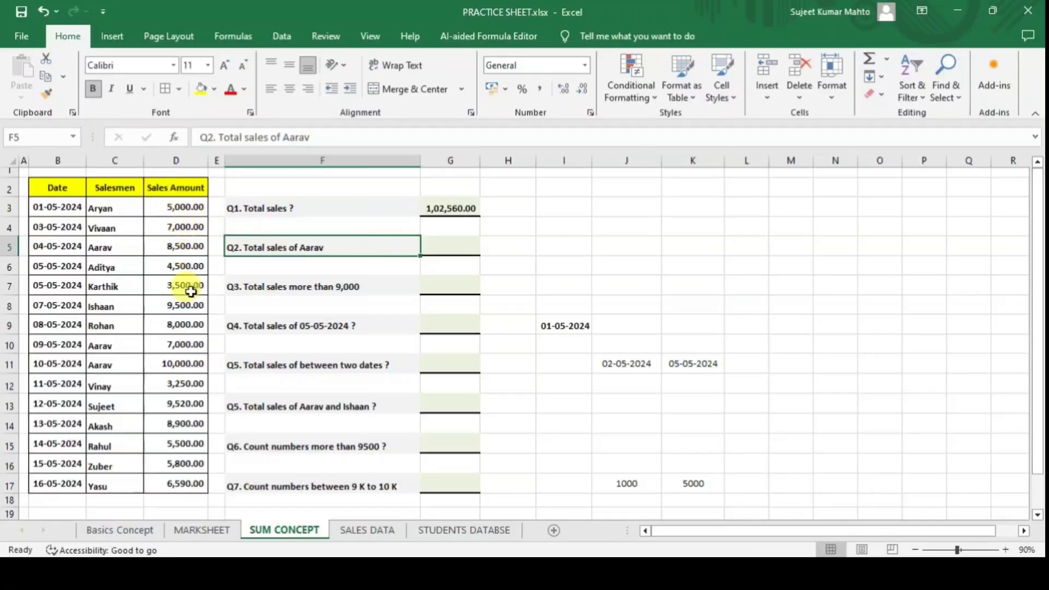
left_click(125, 249)
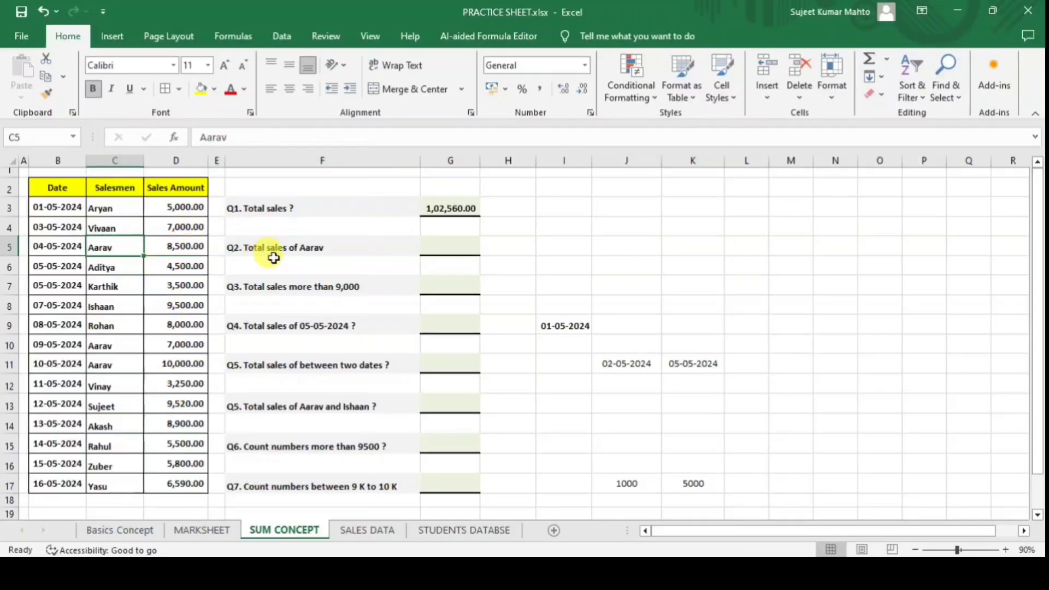
Enter =SUMIF(C3:C17,"Aarav",D3:D17) in G5, giving Aarav's total of 25,500.00.
left_click(463, 246)
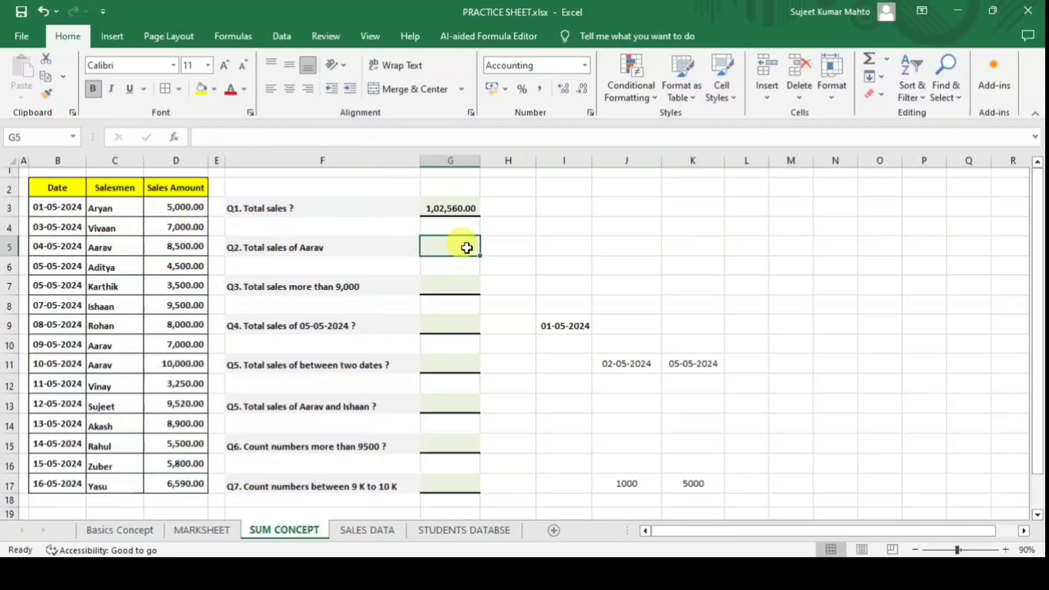
type("=")
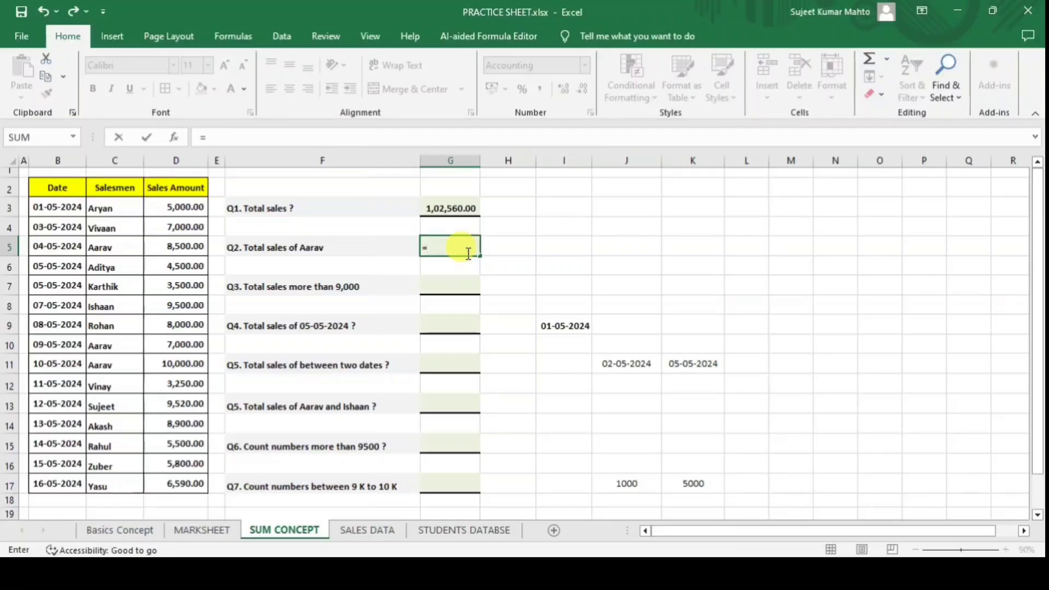
type("sumif")
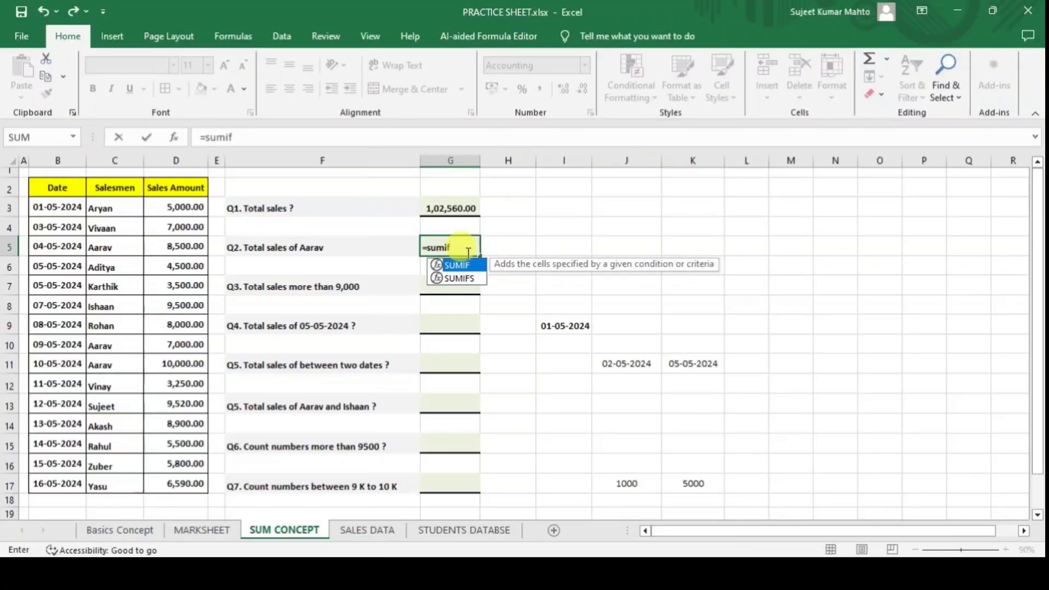
key("Tab")
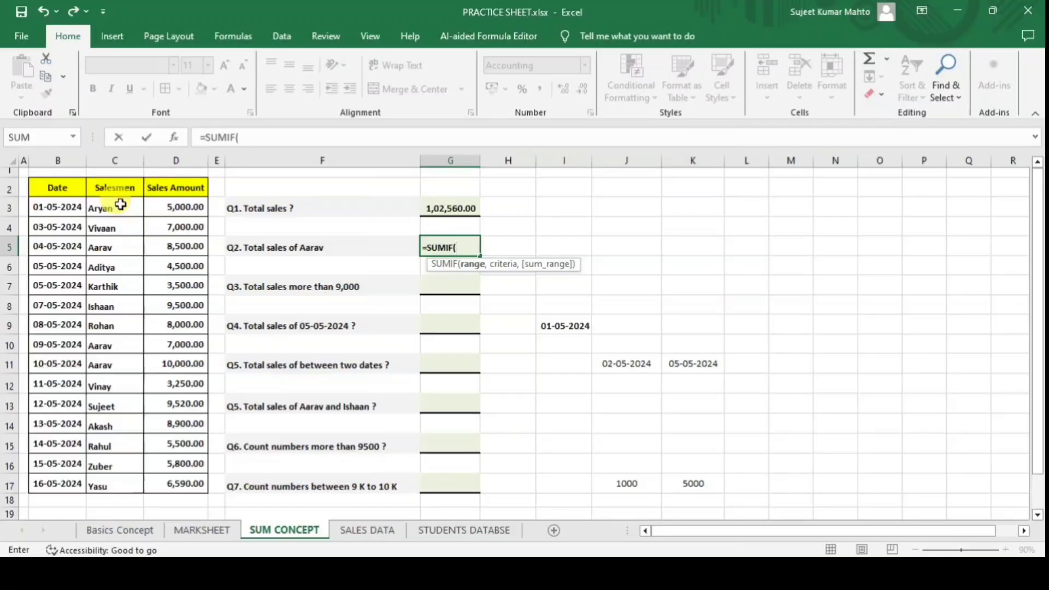
left_click_drag(120, 203, 127, 473)
type(",")
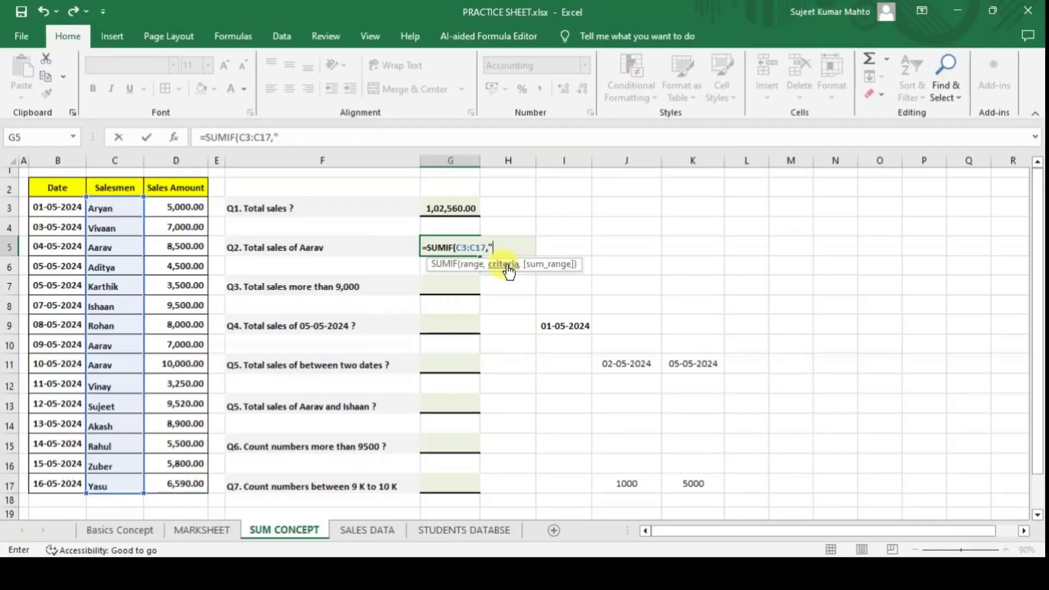
type("\"Aarav")
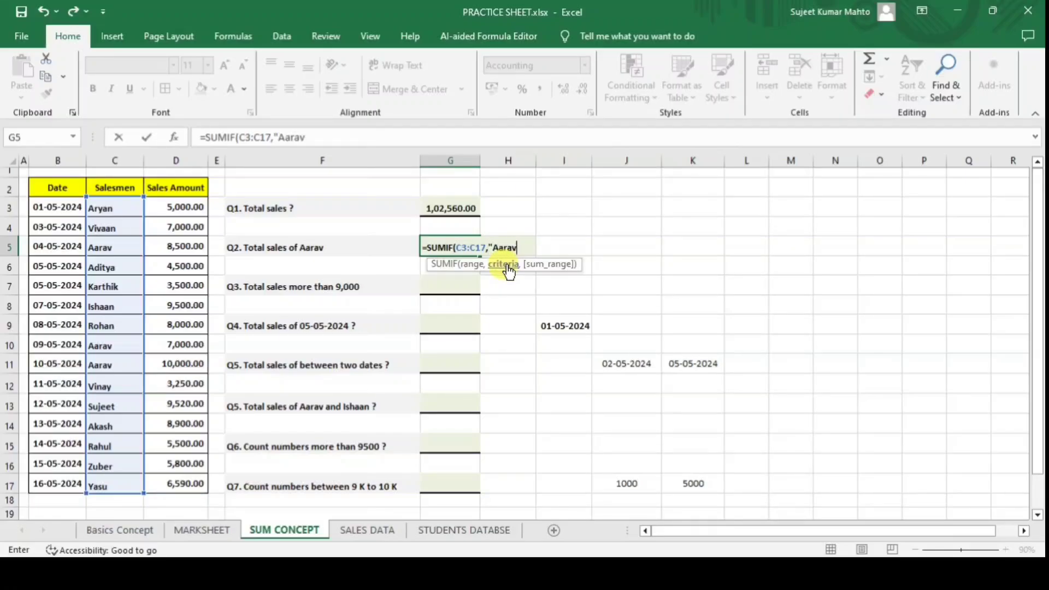
type("\",")
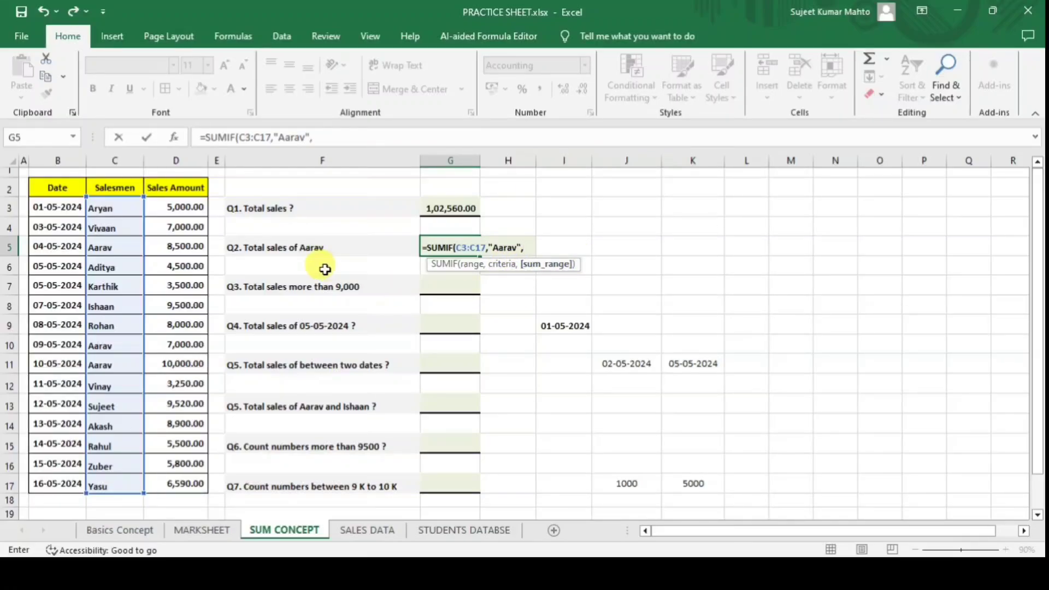
left_click_drag(184, 205, 169, 484)
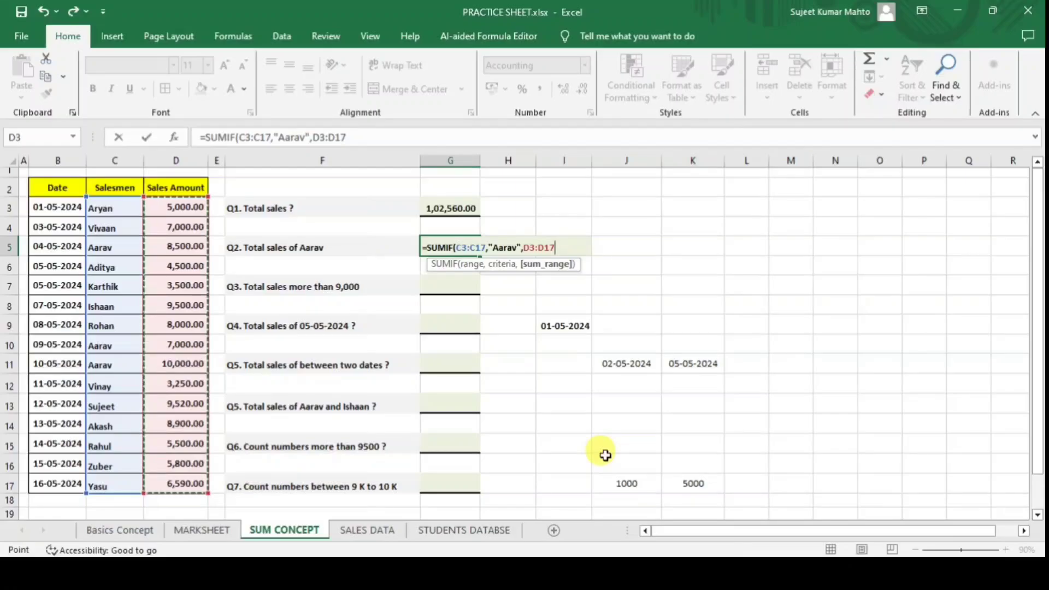
type(")")
key("Return")
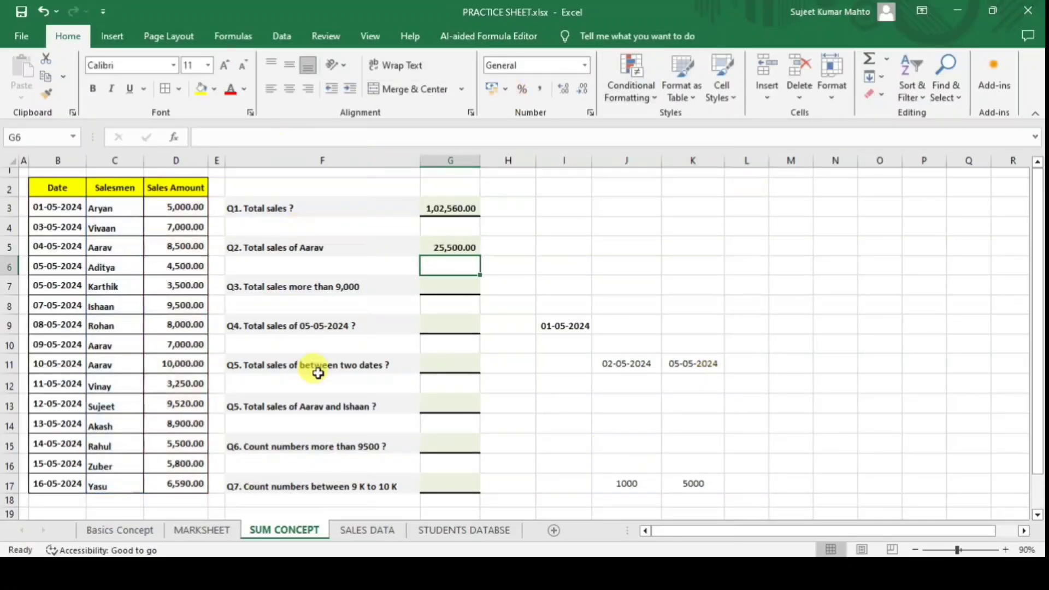
left_click(461, 243)
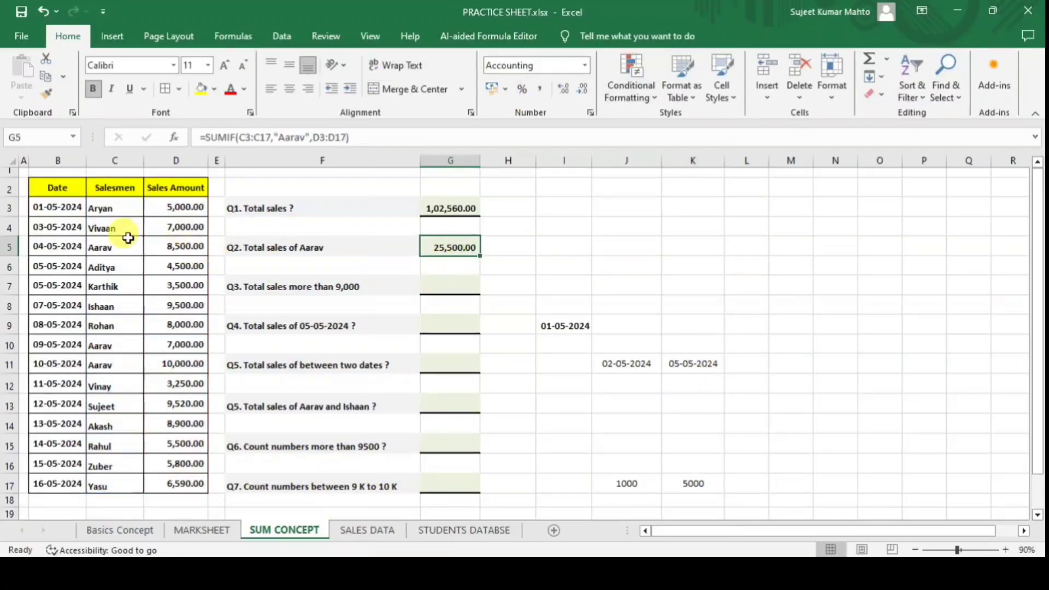
left_click(105, 247)
left_click(185, 246)
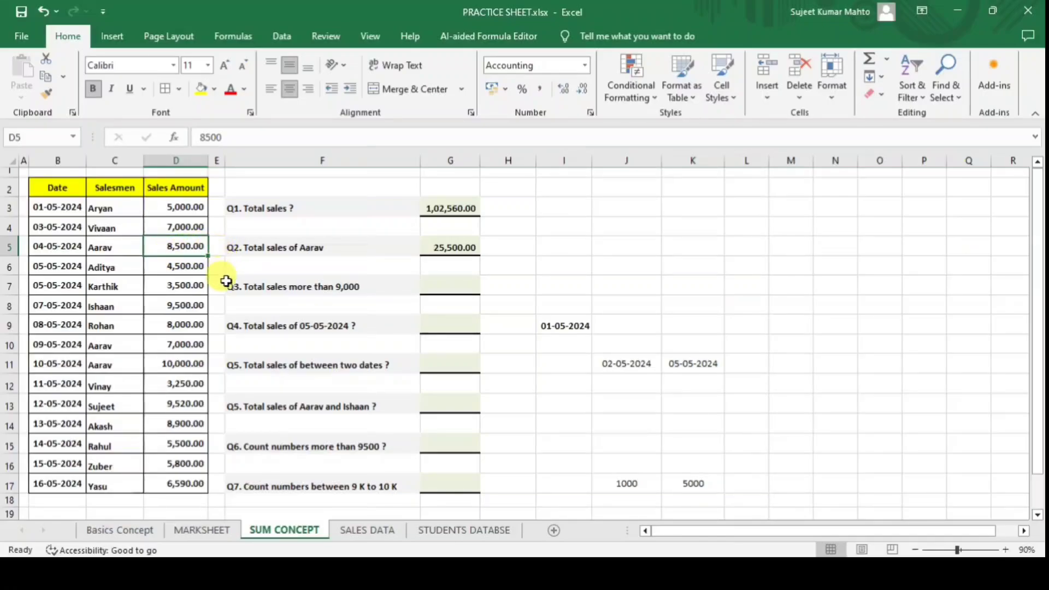
left_click(184, 344, "ctrl")
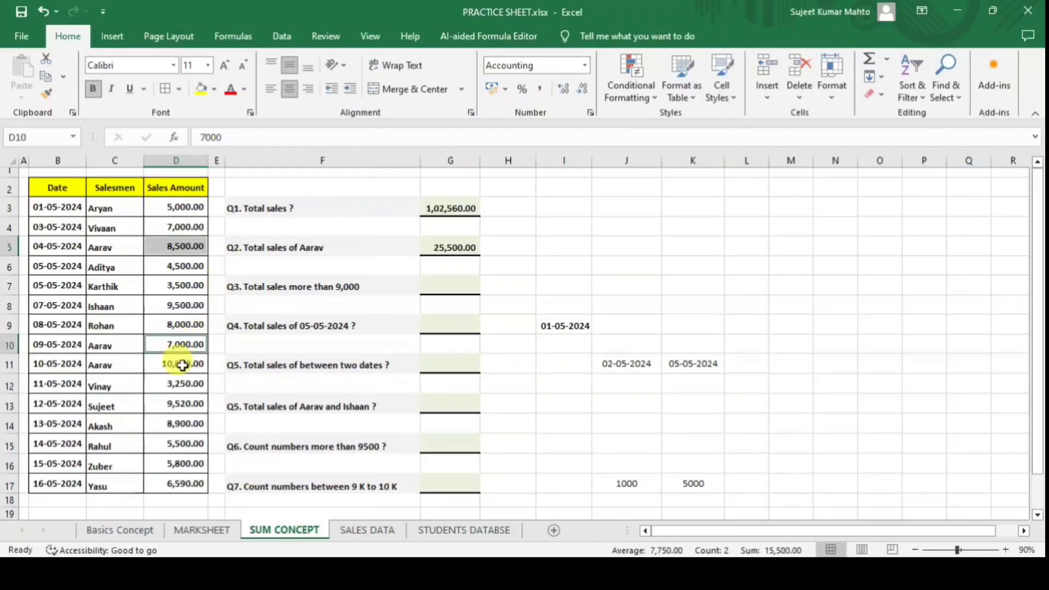
left_click(182, 365, "ctrl")
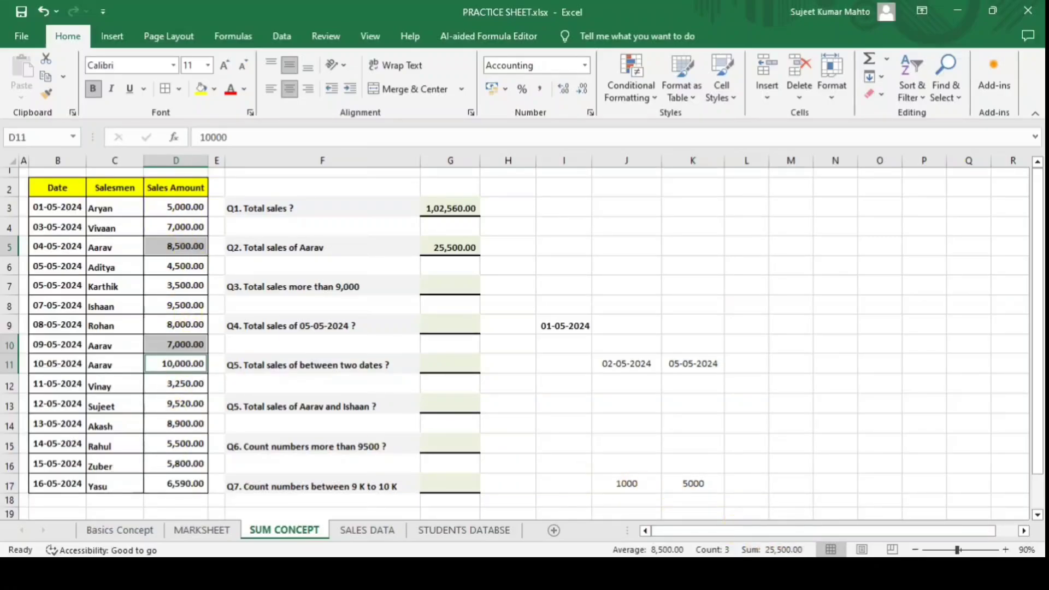
left_click(673, 279)
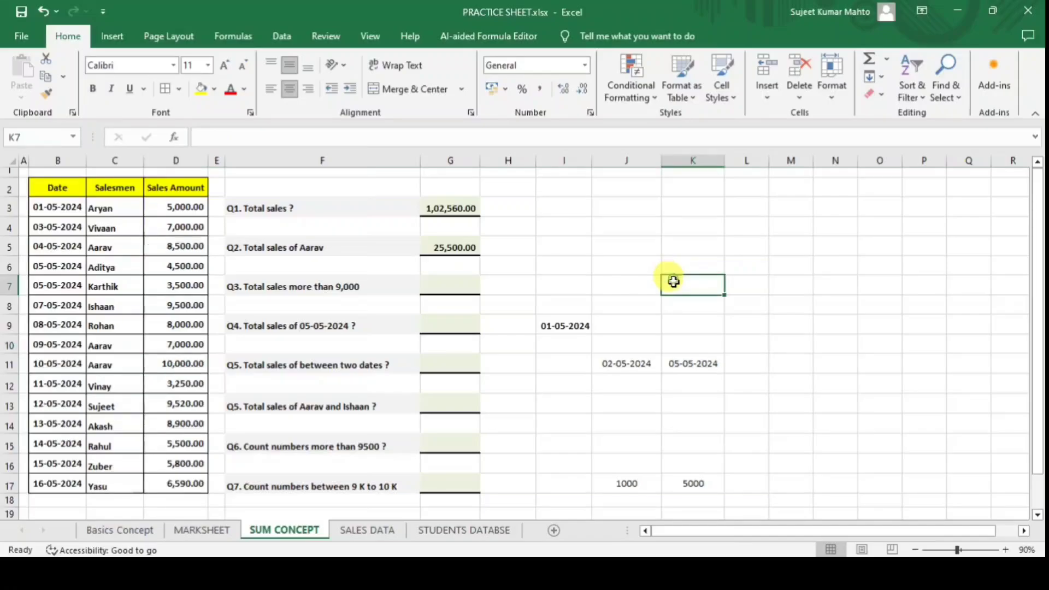
left_click(456, 247)
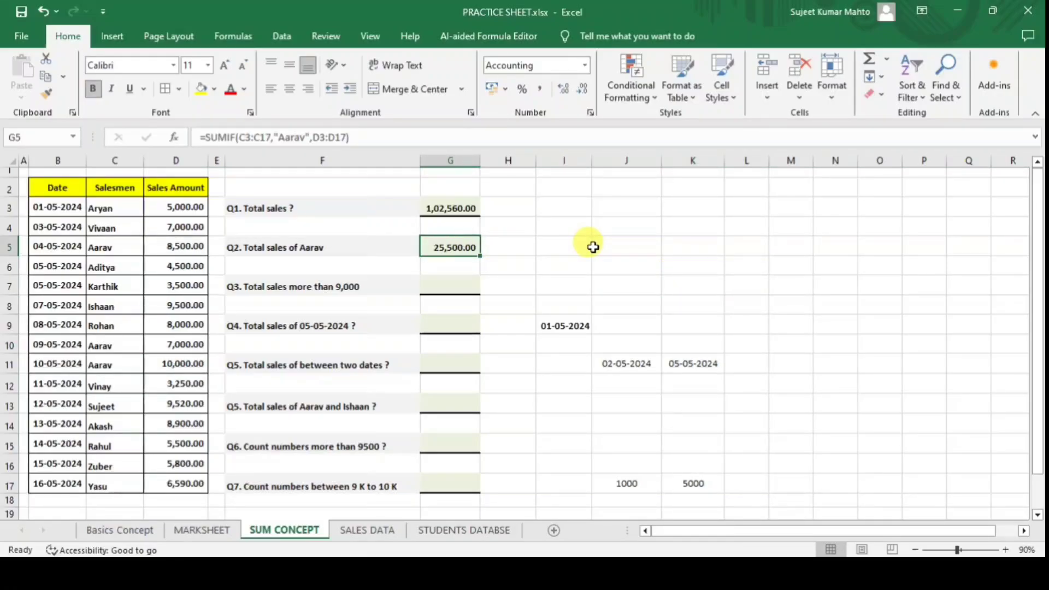
left_click(429, 289)
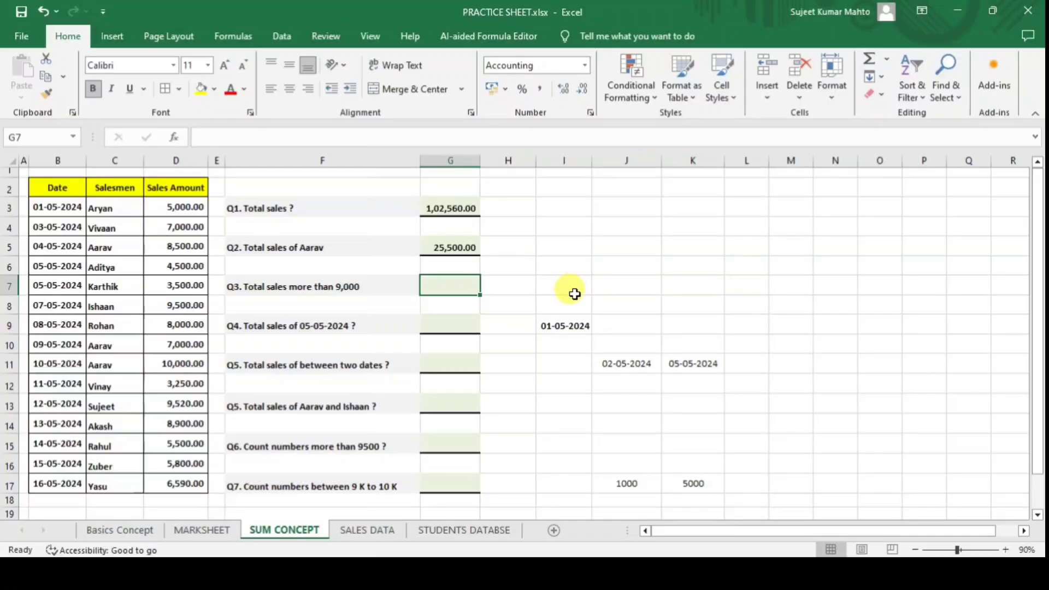
Enter =SUMIF(D3:D17,">9000",D3:D17) in G7, totalling 29,020.00 for sales above 9,000.
type("=sum")
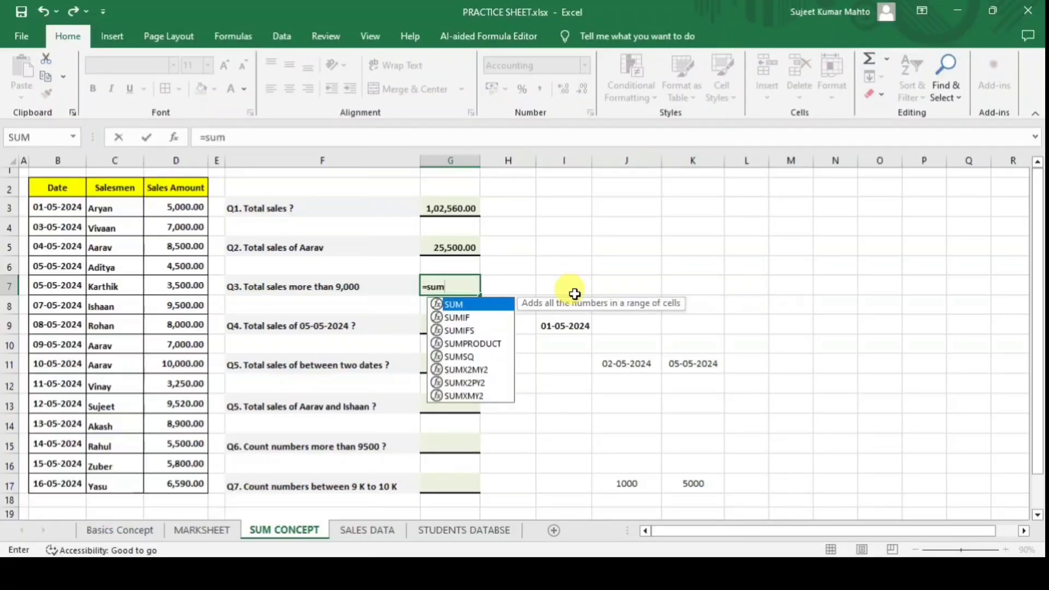
key("Down")
key("Tab")
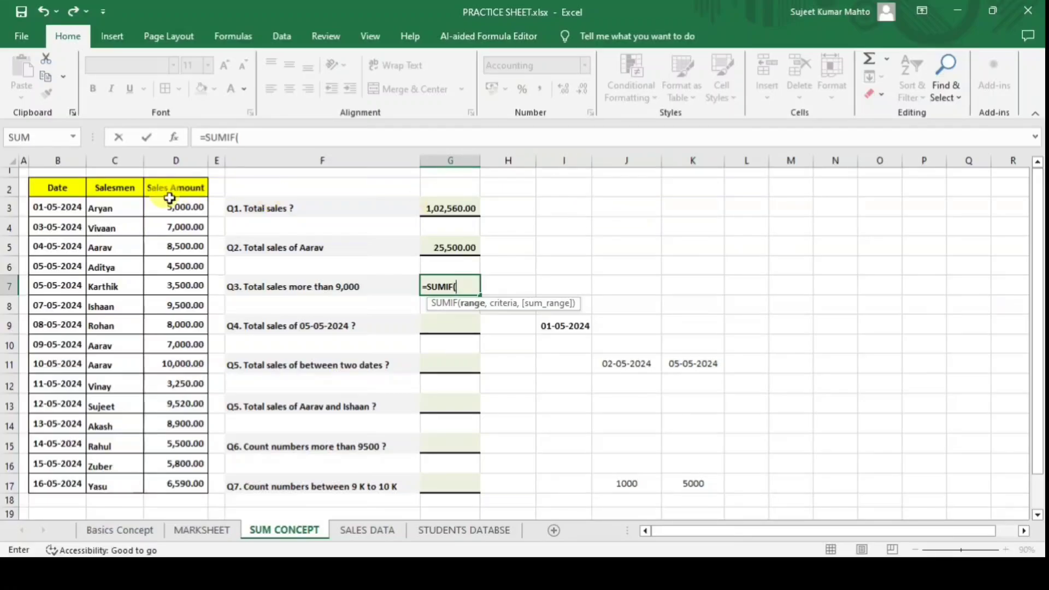
left_click_drag(182, 209, 176, 479)
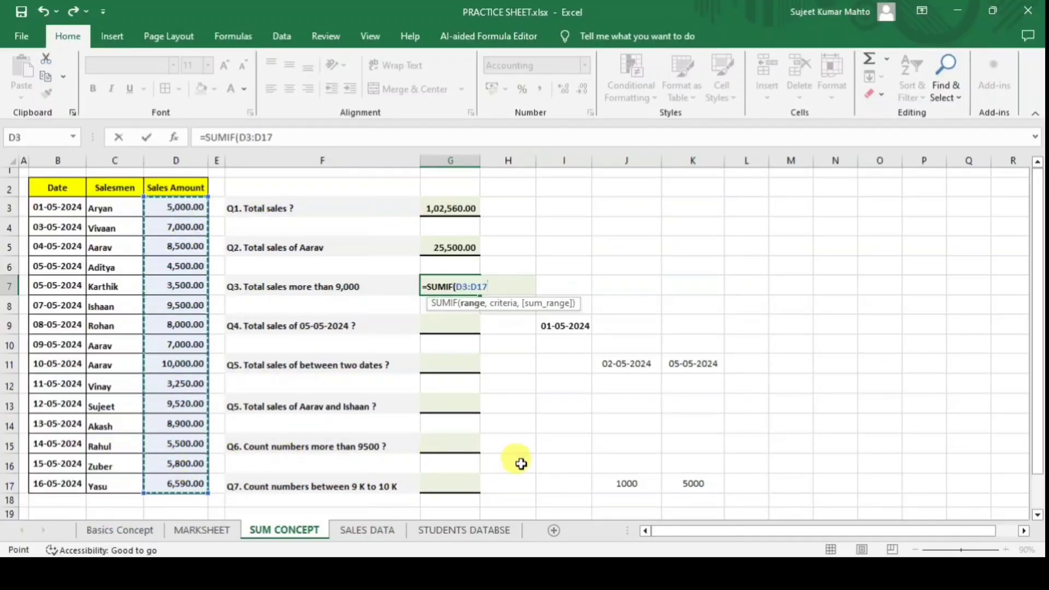
type(",:")
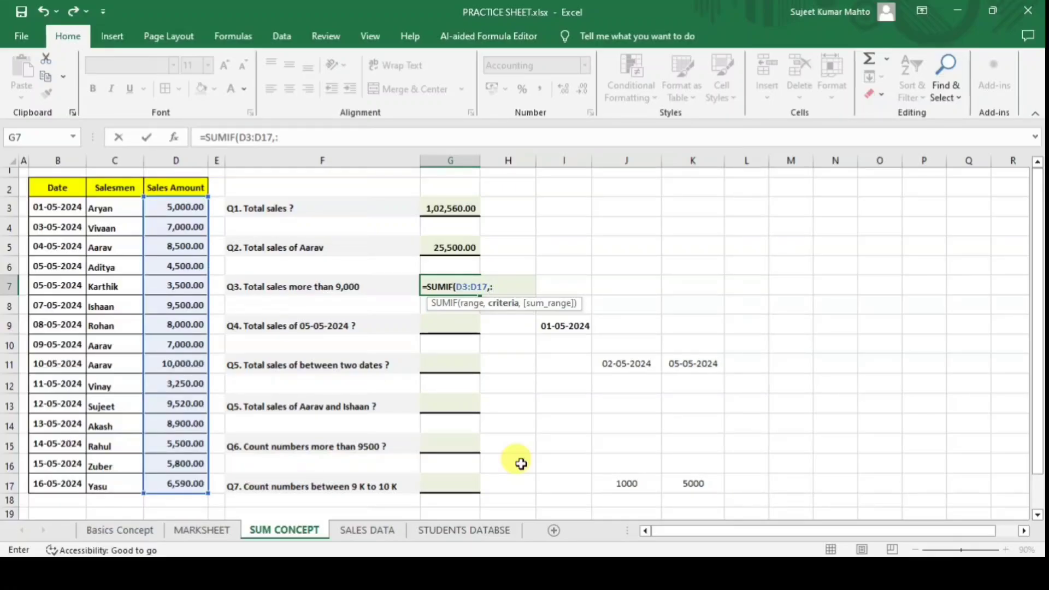
key("BackSpace")
key("BackSpace")
type(">9000")
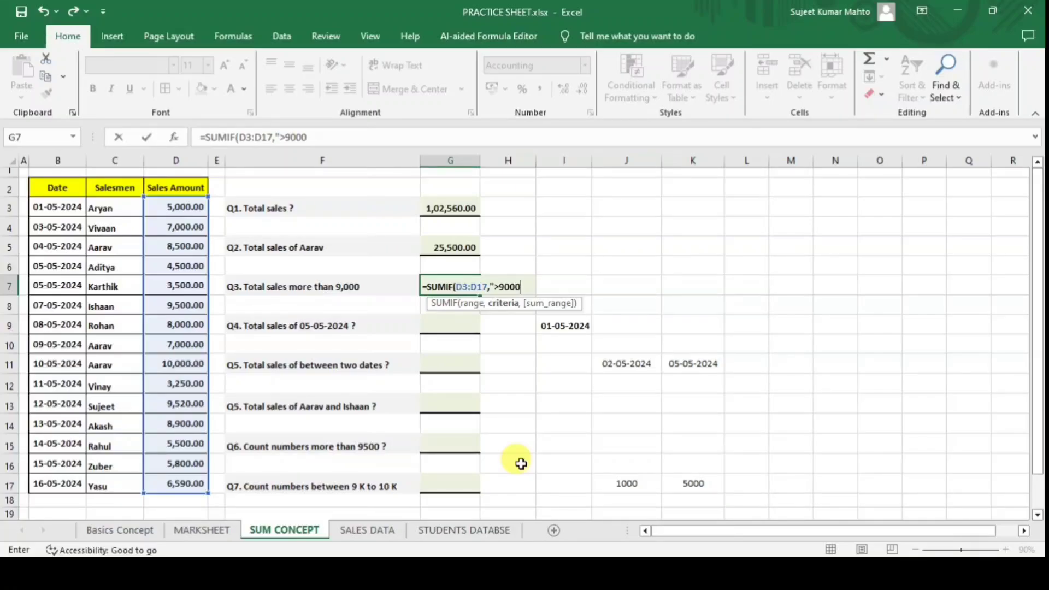
type("\"\",")
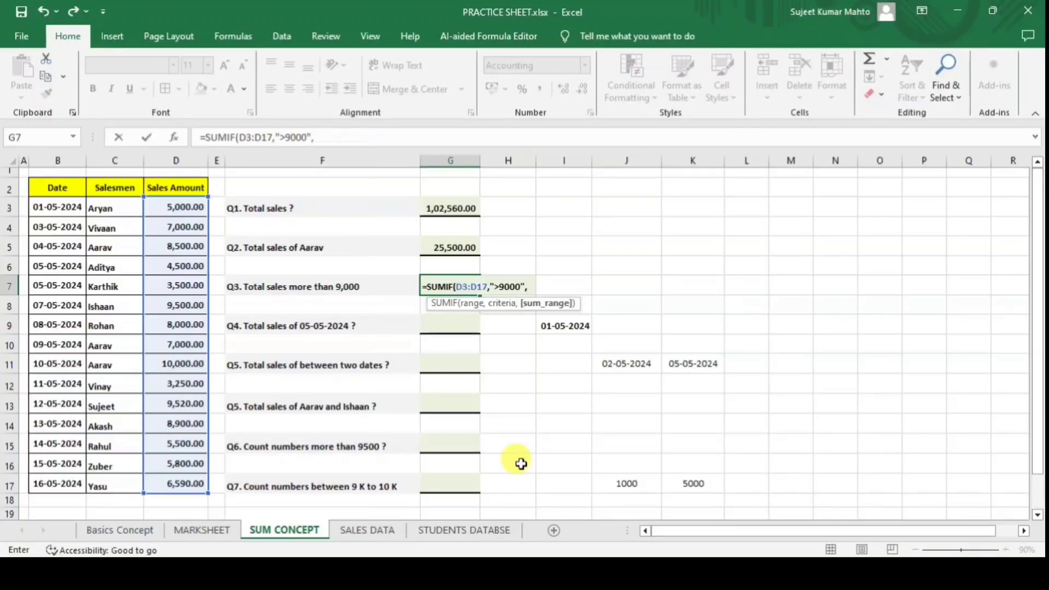
left_click_drag(187, 208, 192, 479)
type(")")
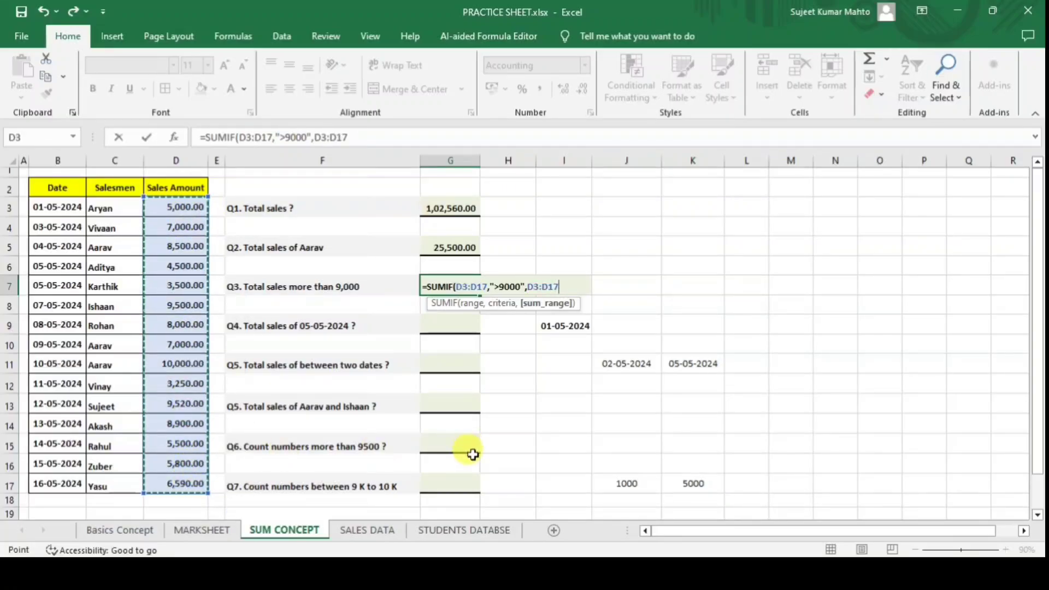
key("Return")
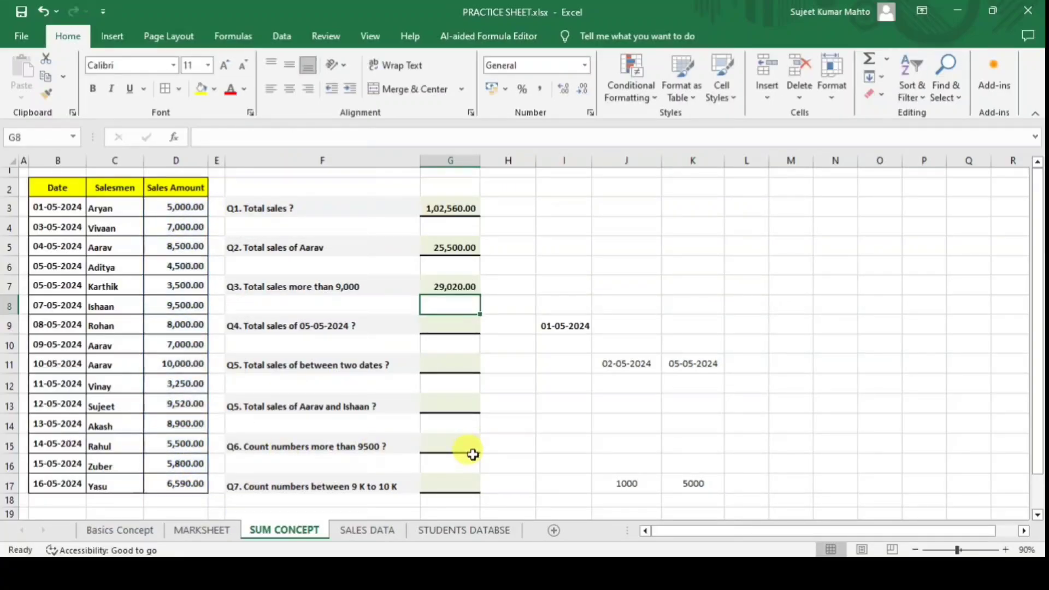
left_click(452, 286)
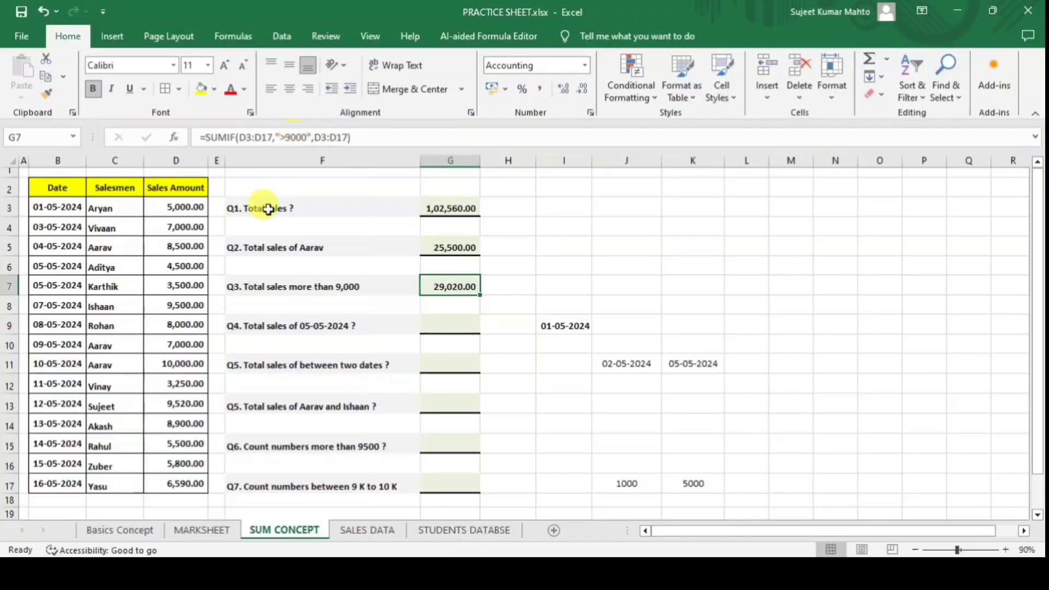
left_click(183, 306)
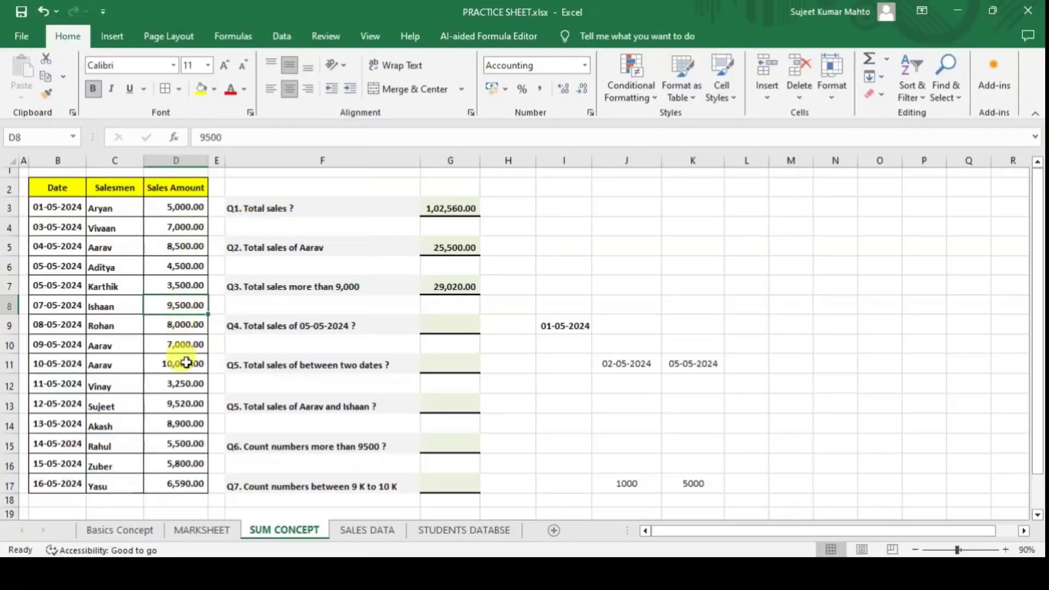
left_click(186, 364, "ctrl")
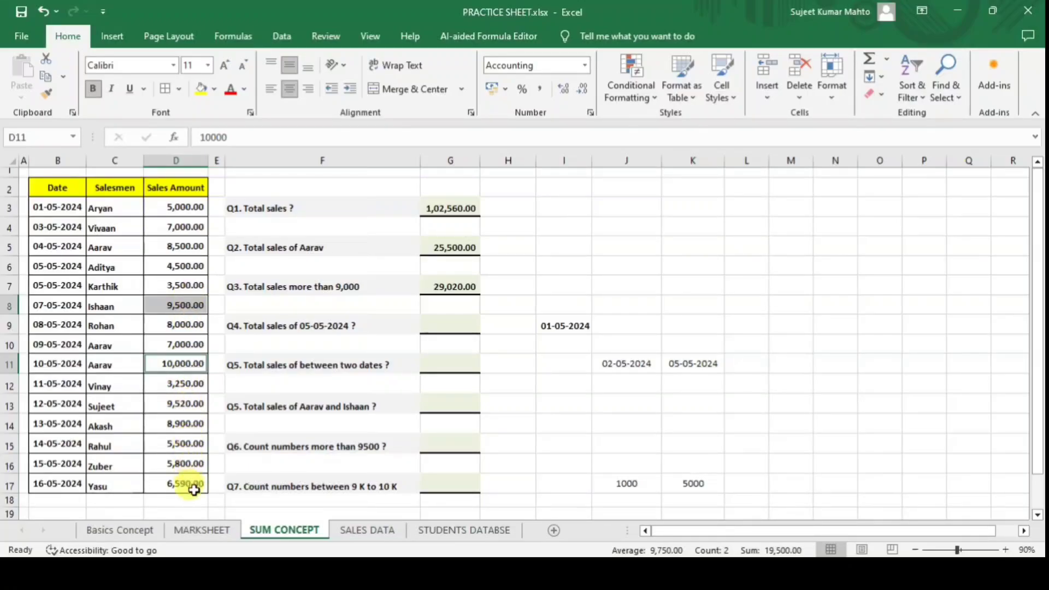
left_click(186, 403, "ctrl")
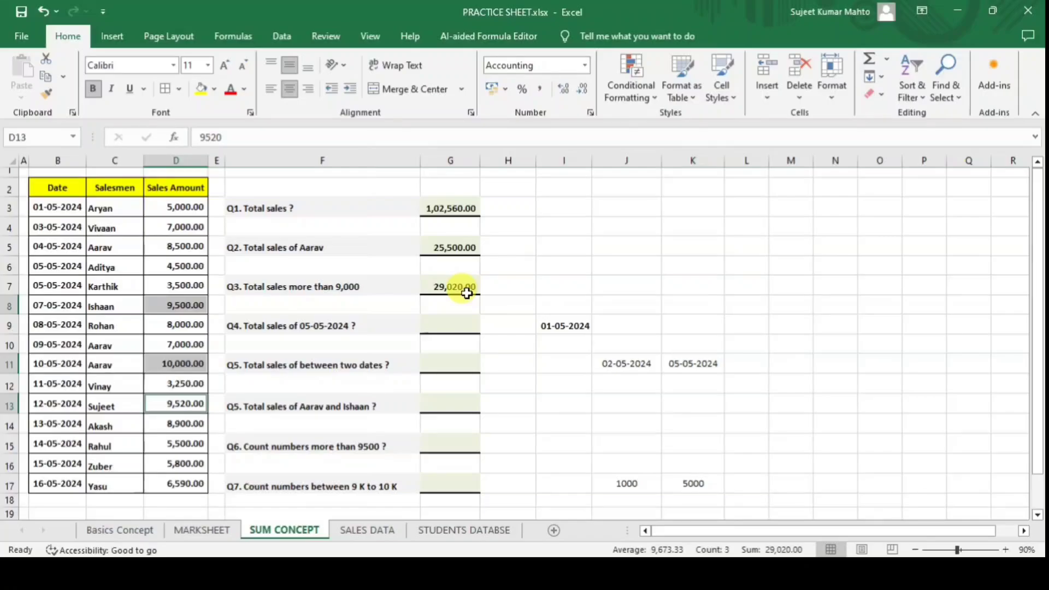
left_click(545, 280)
left_click(473, 292)
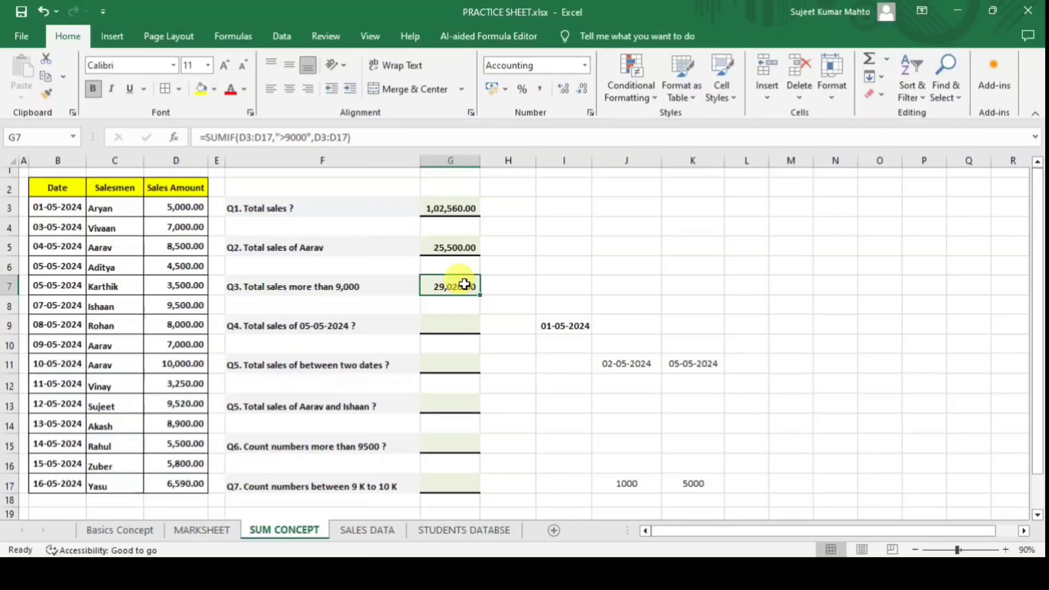
left_click(450, 326)
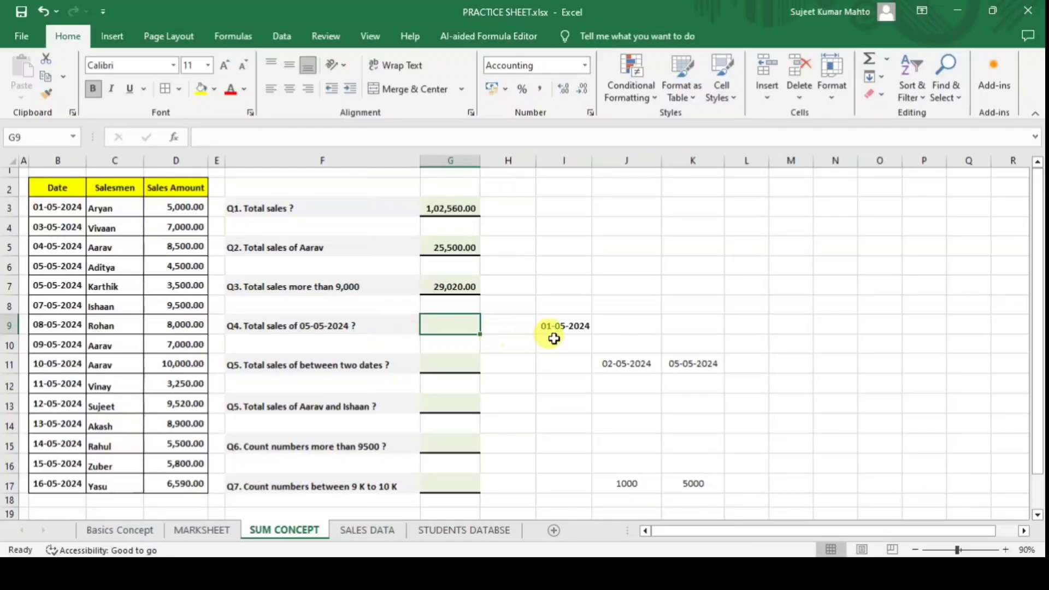
Enter =SUMIF(B3:B17,I9,D3:D17) in G9 and confirm the 5,000.00 sale dated 01-05-2024.
type("=")
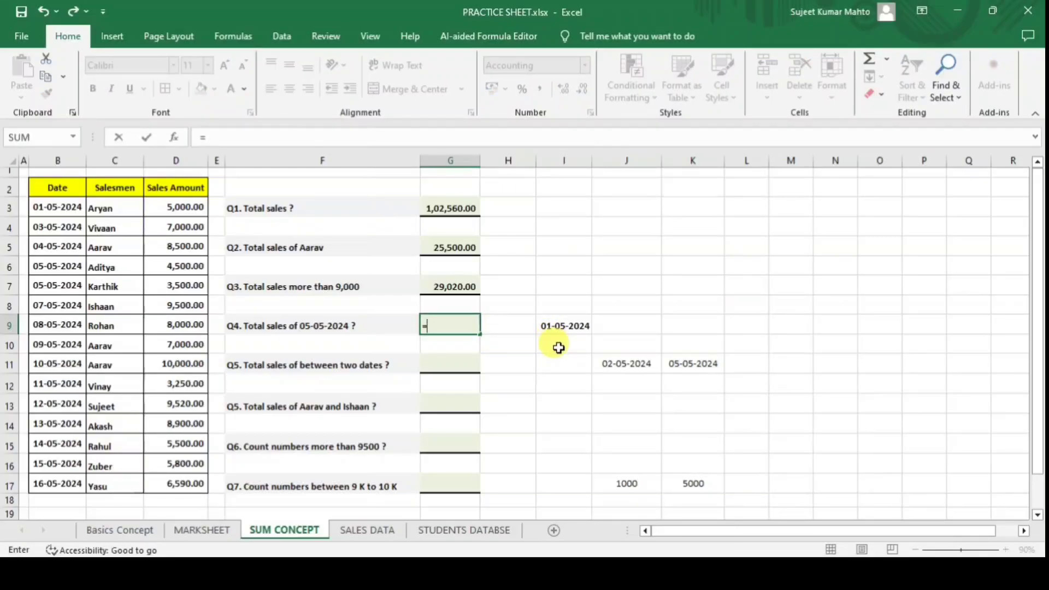
type("sum")
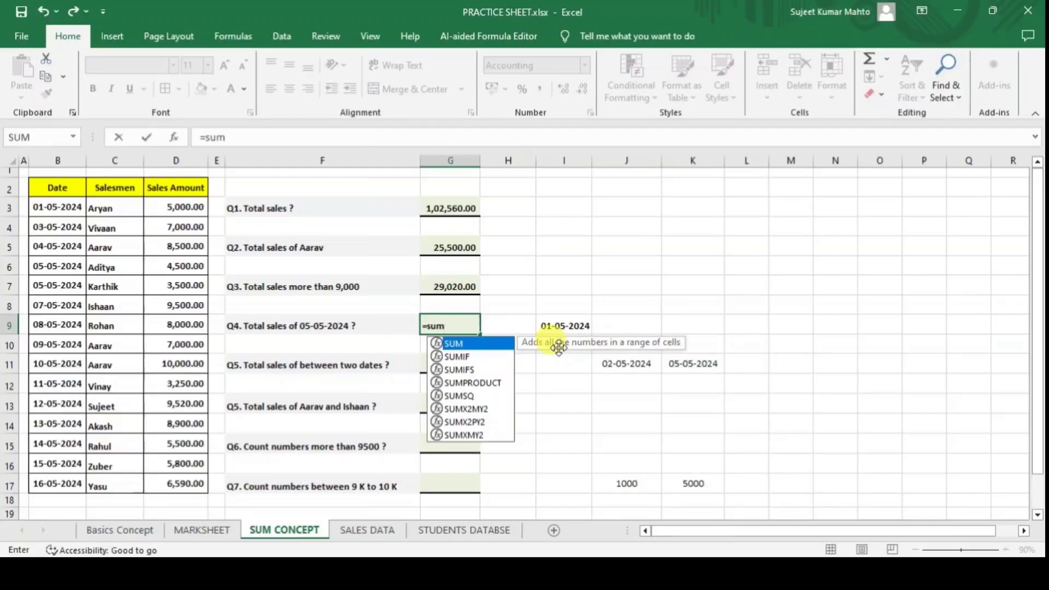
key("Down")
key("Tab")
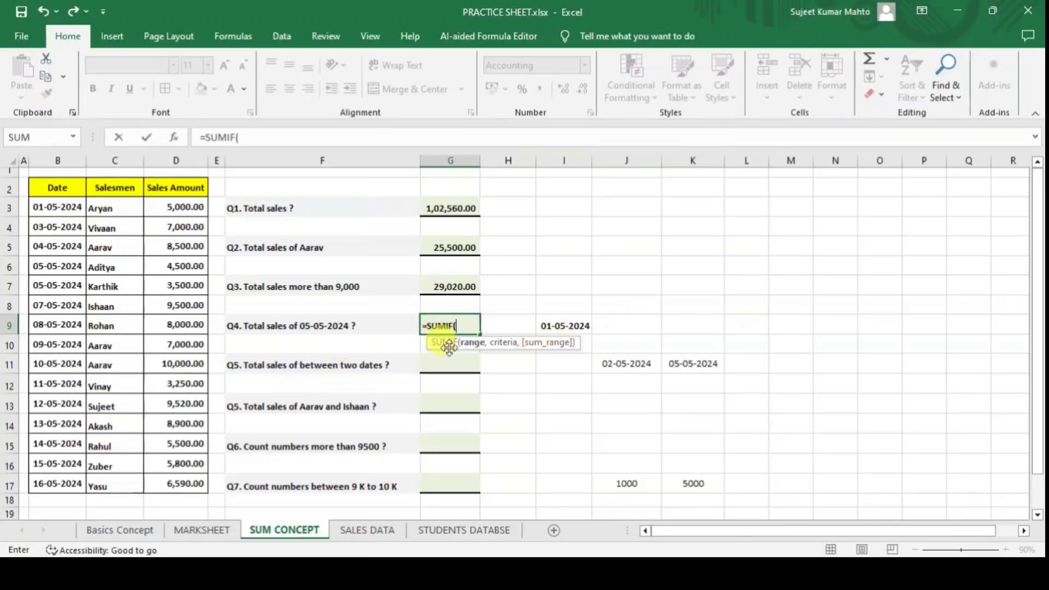
left_click_drag(63, 209, 55, 480)
type(",")
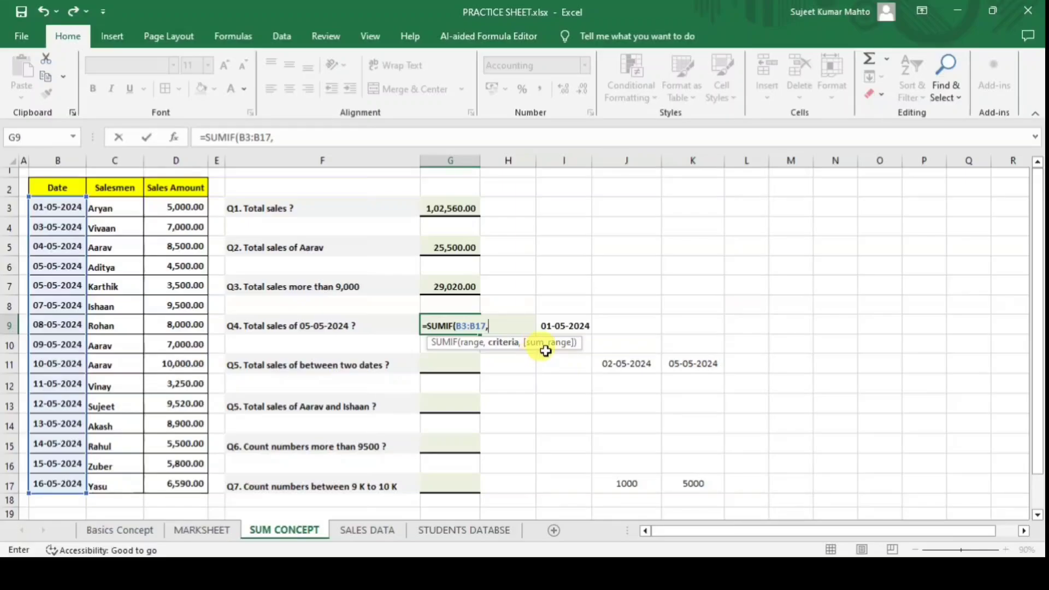
left_click(568, 326)
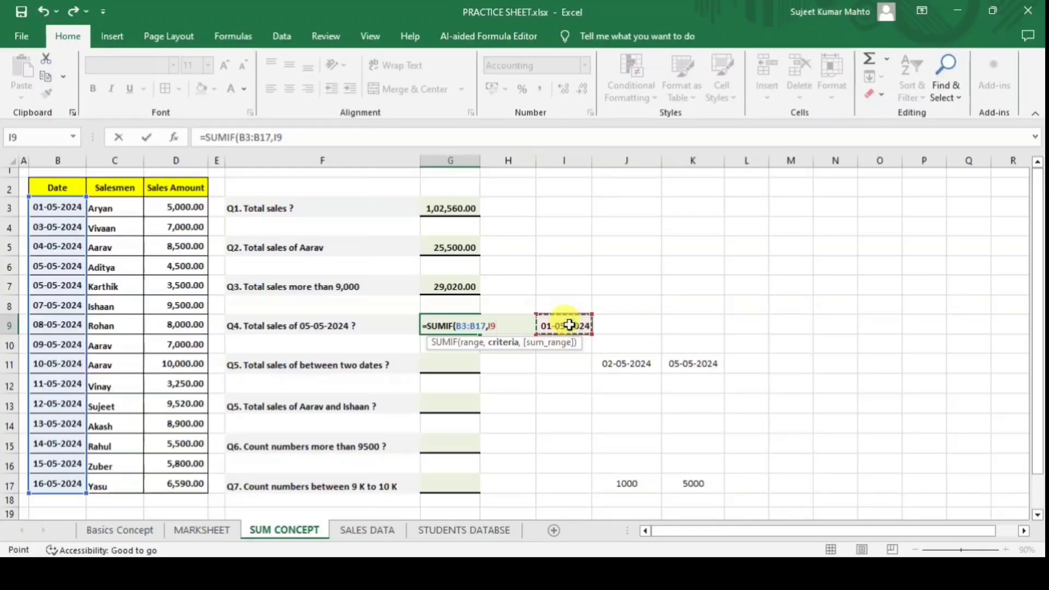
type(",")
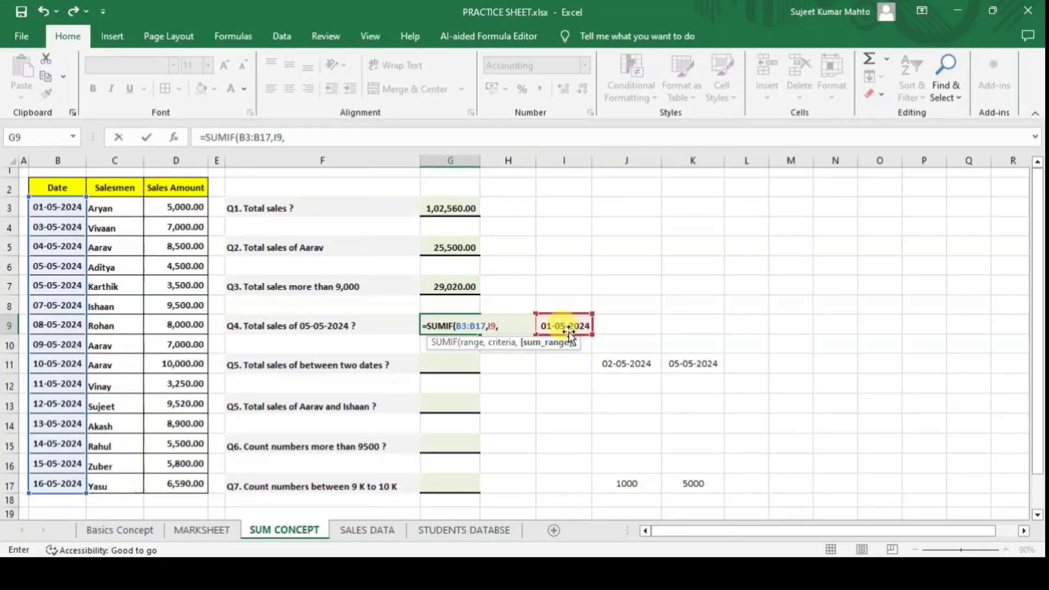
left_click_drag(175, 206, 182, 477)
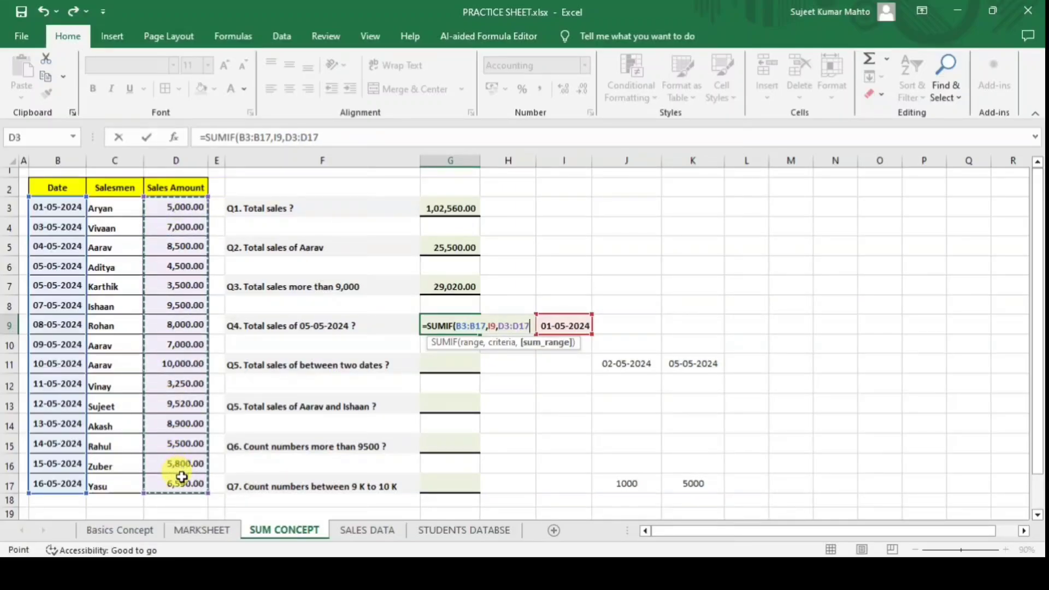
type(")")
key("Return")
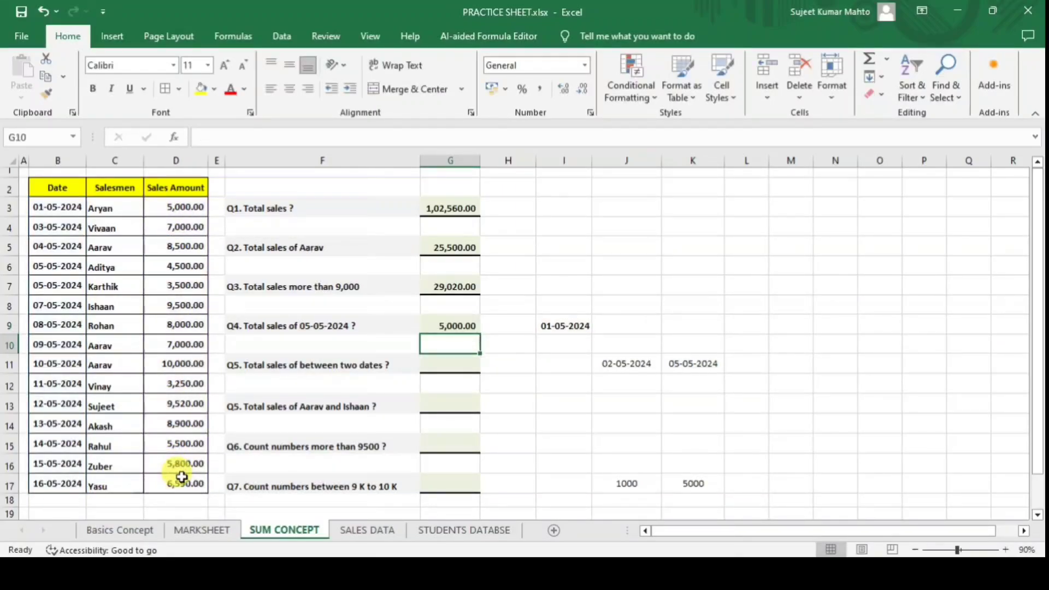
left_click(50, 212)
left_click(172, 208)
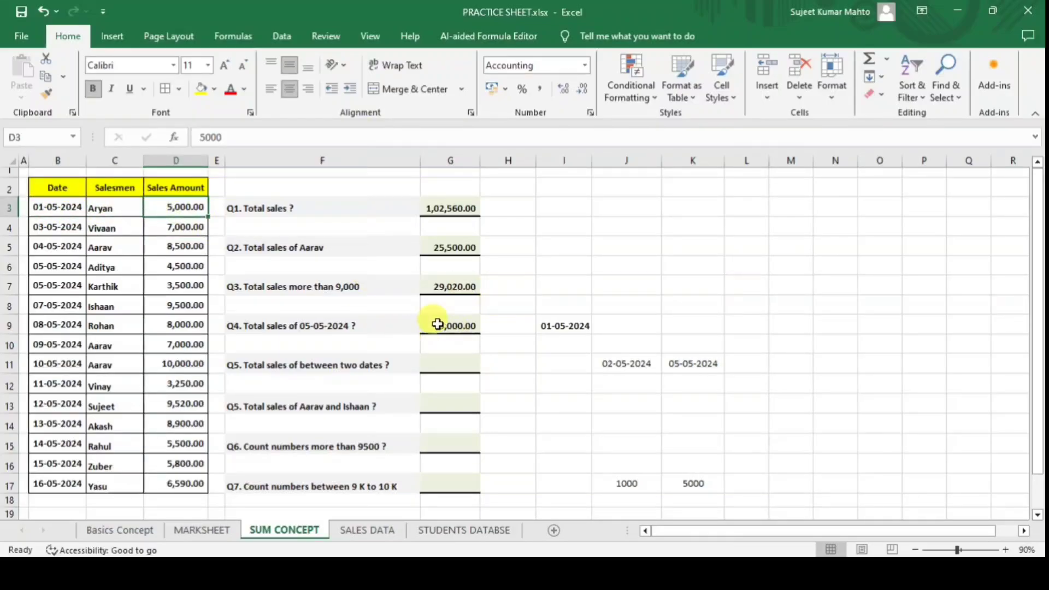
Change I9 to 10-05-2024, verify the 10,000.00 result, and check the J11 and K11 dates.
left_click(564, 325)
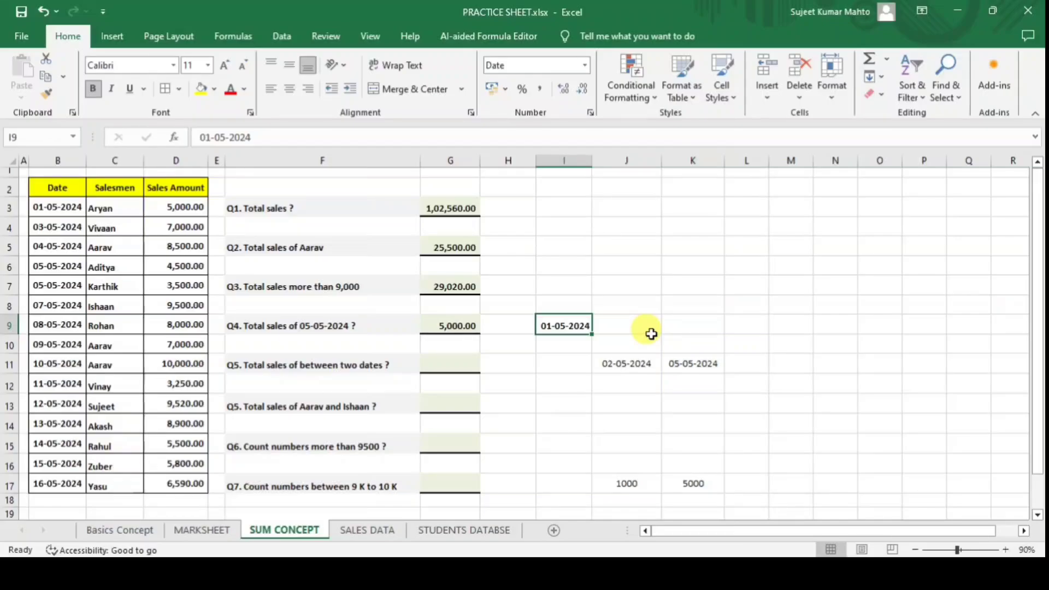
type("10-5-24")
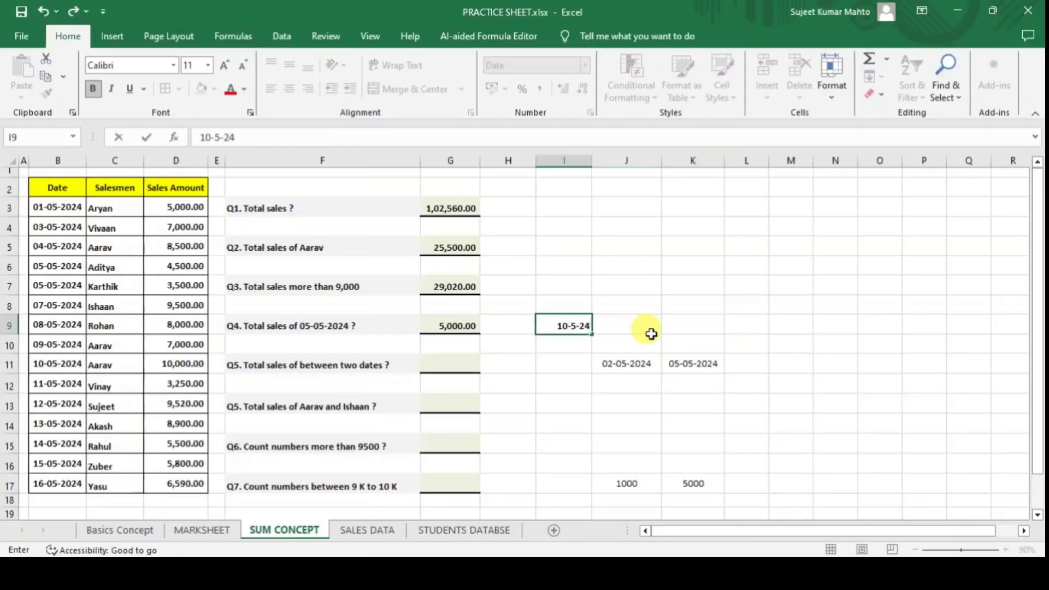
key("Return")
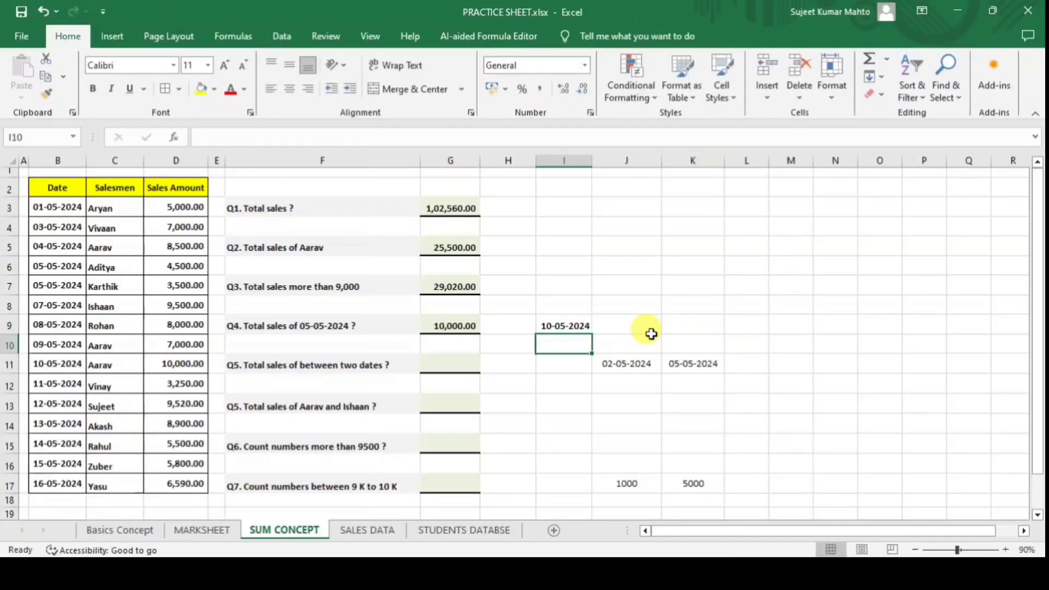
left_click(457, 324)
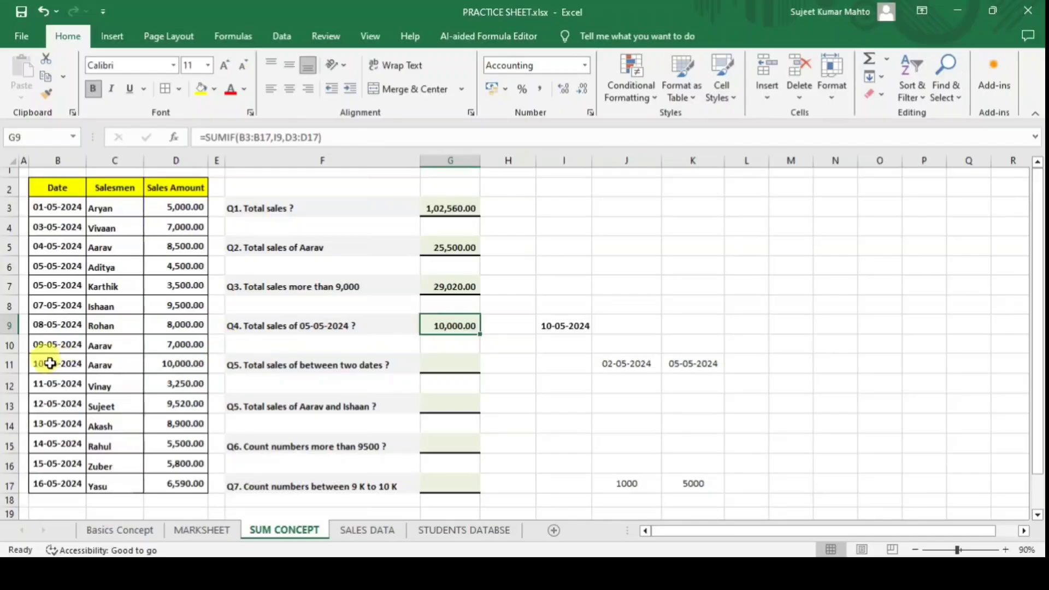
left_click_drag(50, 363, 189, 363)
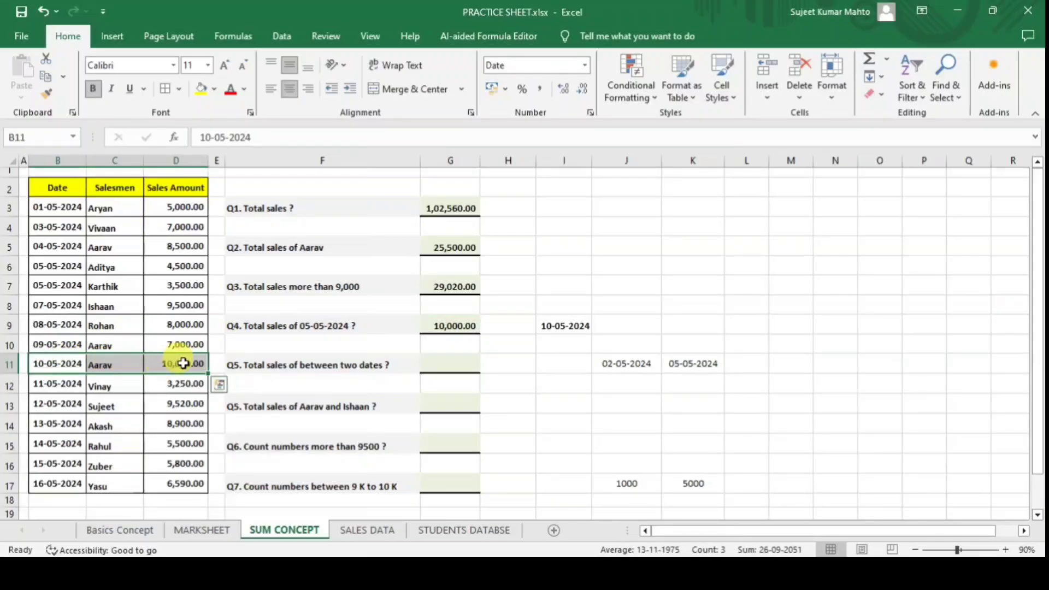
left_click(191, 363)
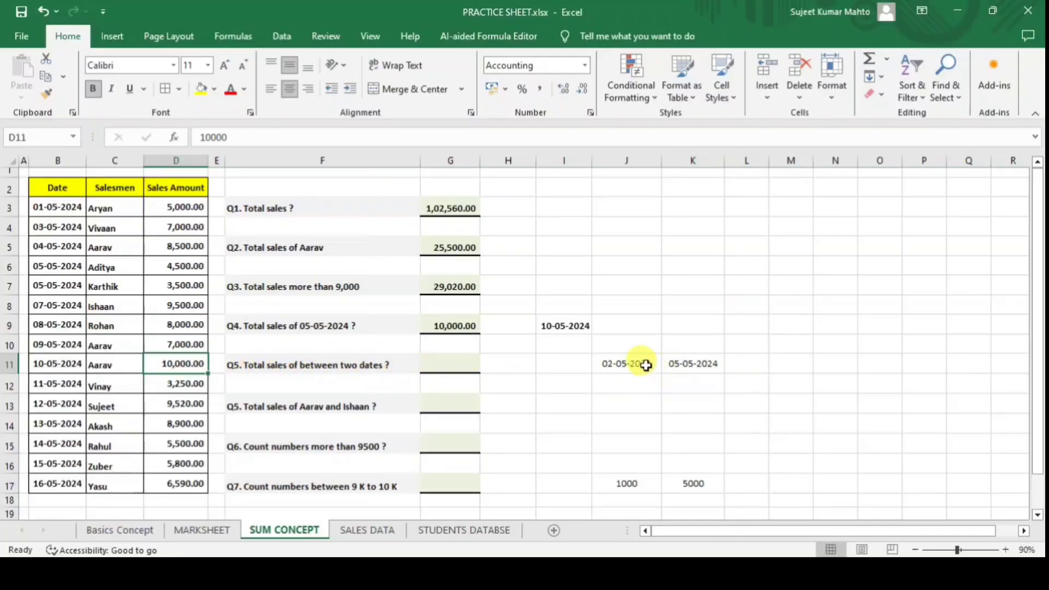
left_click(629, 364)
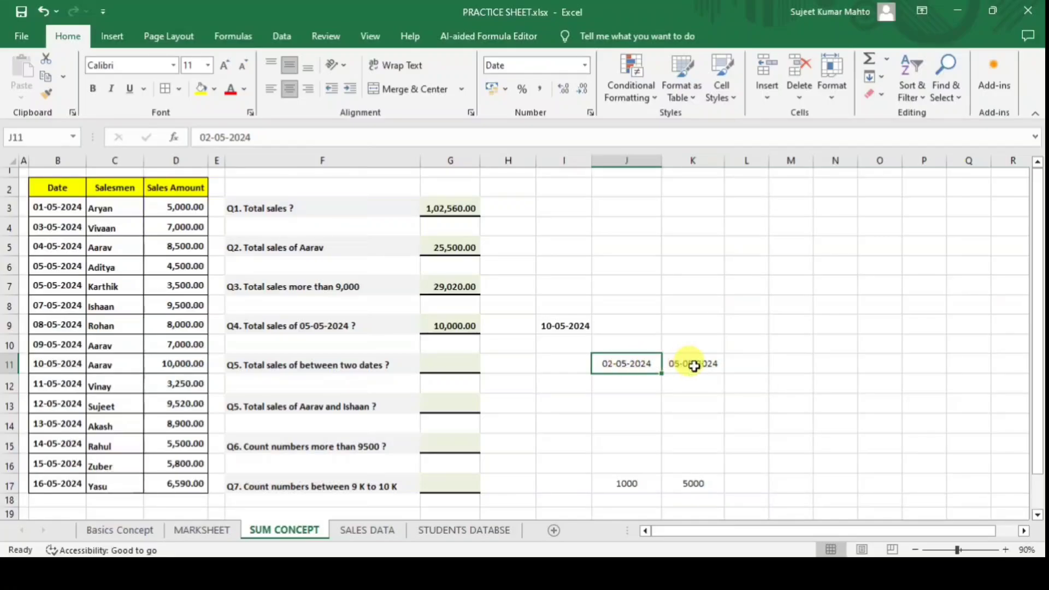
left_click(693, 364)
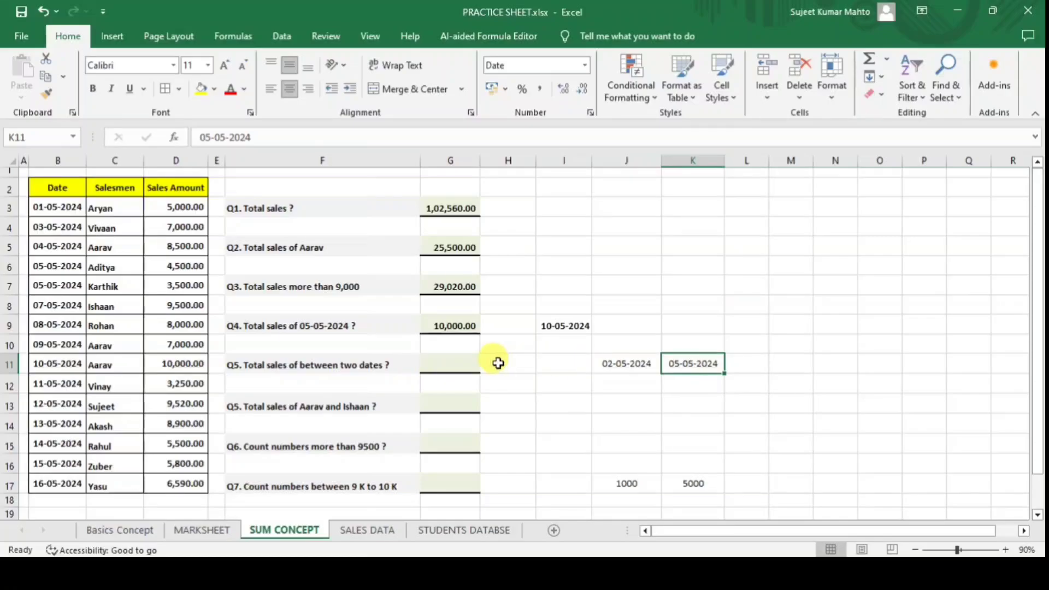
Enter =SUMIFS(D3:D17,B3:B17,">="&J11) in G11, totalling 97,560.00 from the start date.
left_click(437, 363)
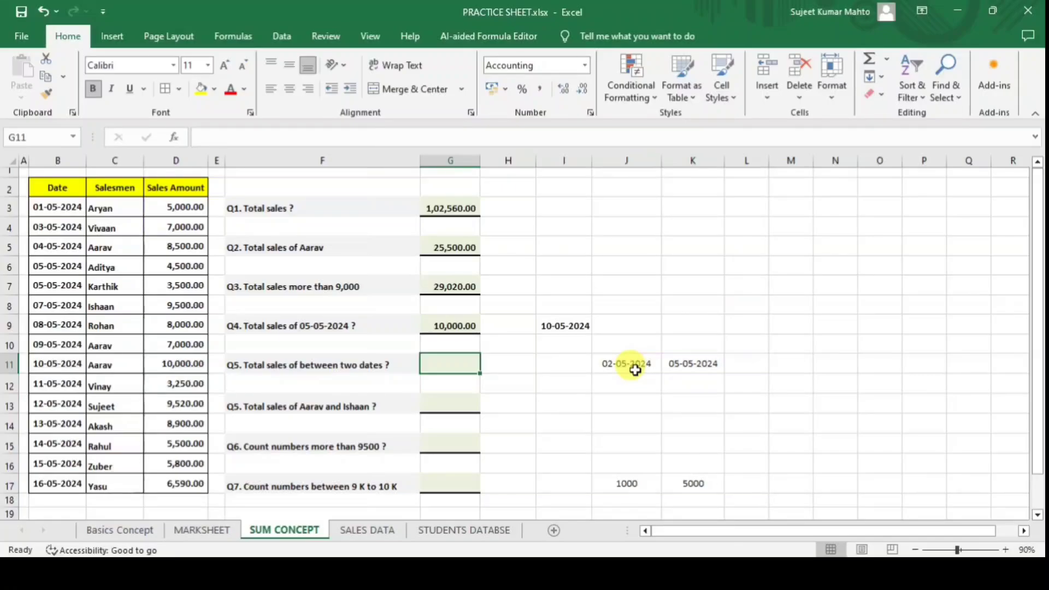
type("=sum")
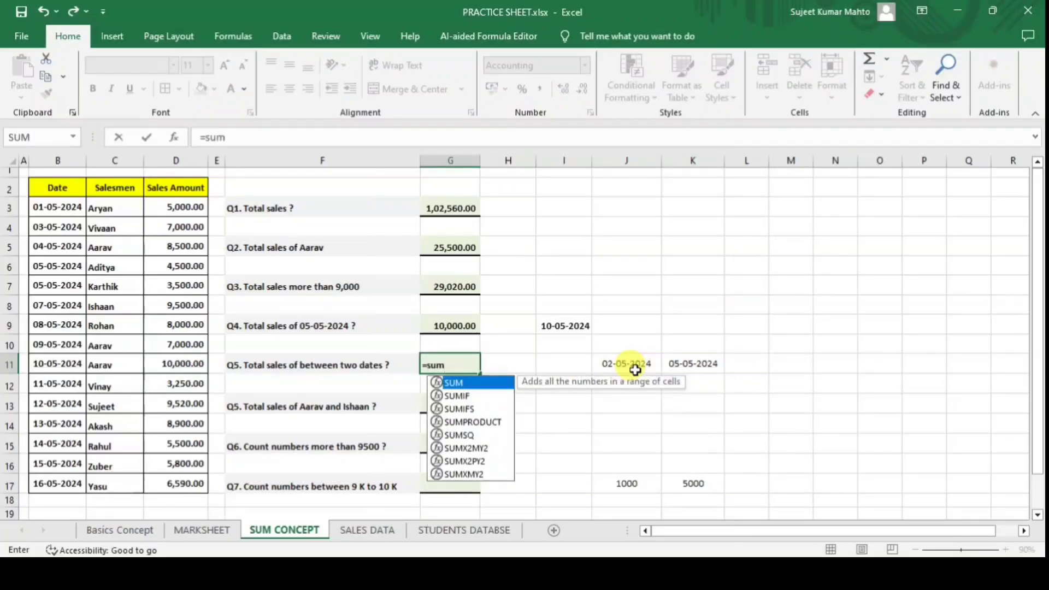
key("Down")
key("Down")
key("Tab")
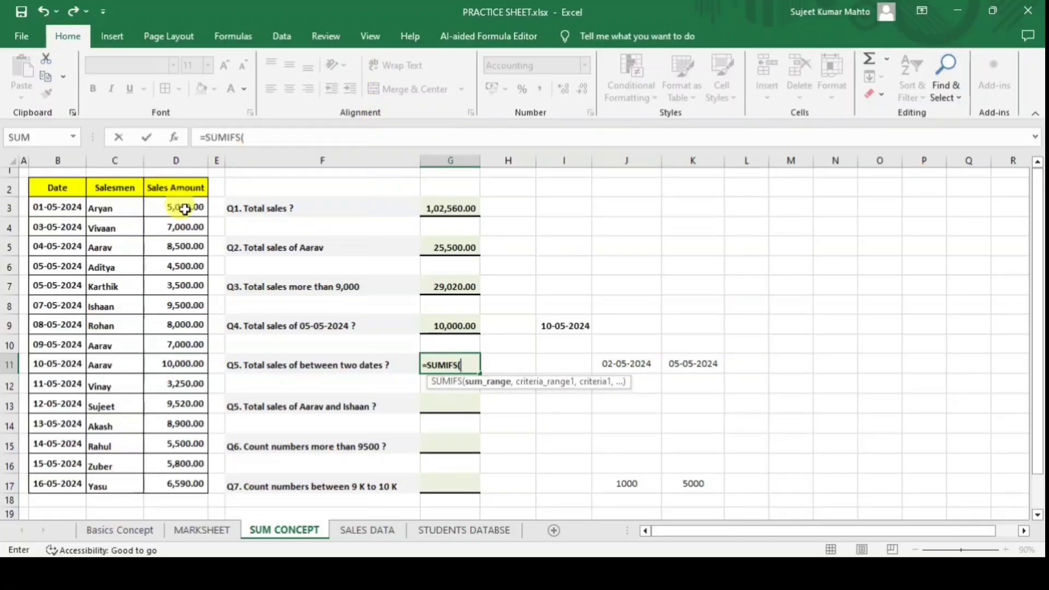
left_click_drag(185, 207, 185, 485)
type(",")
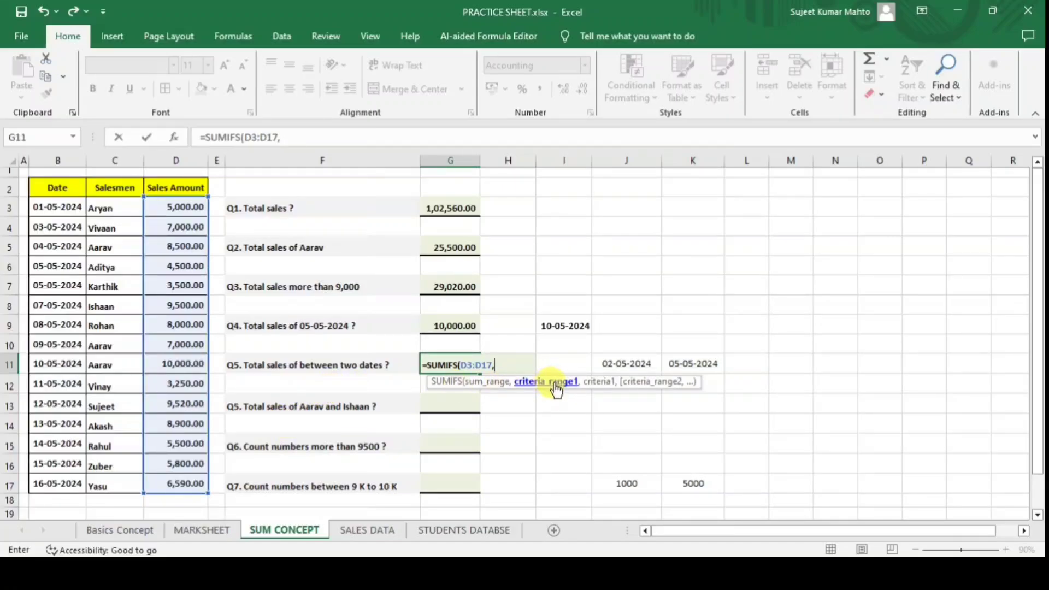
left_click_drag(56, 206, 65, 478)
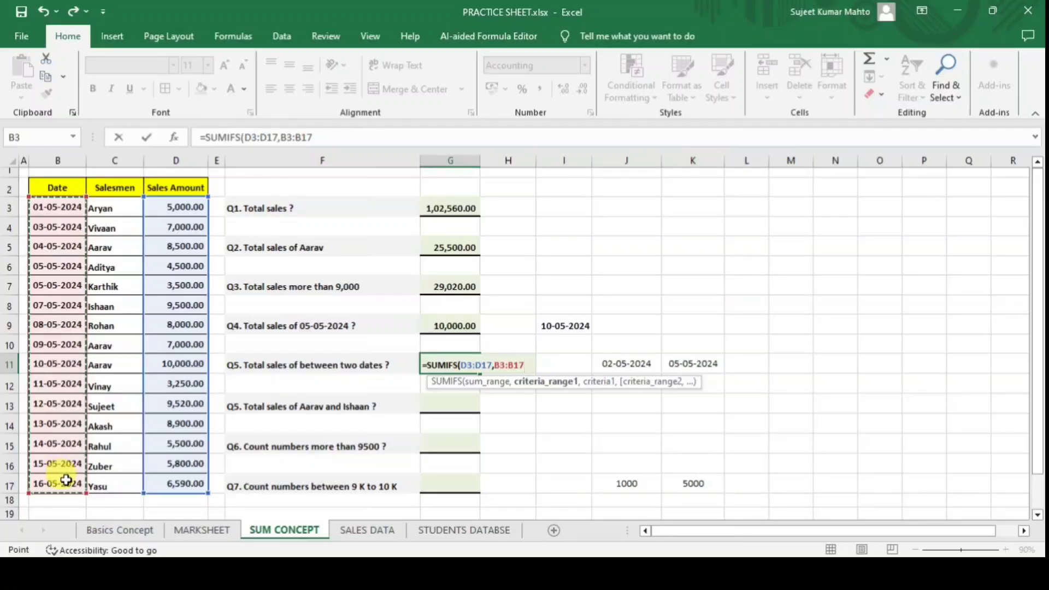
type(",")
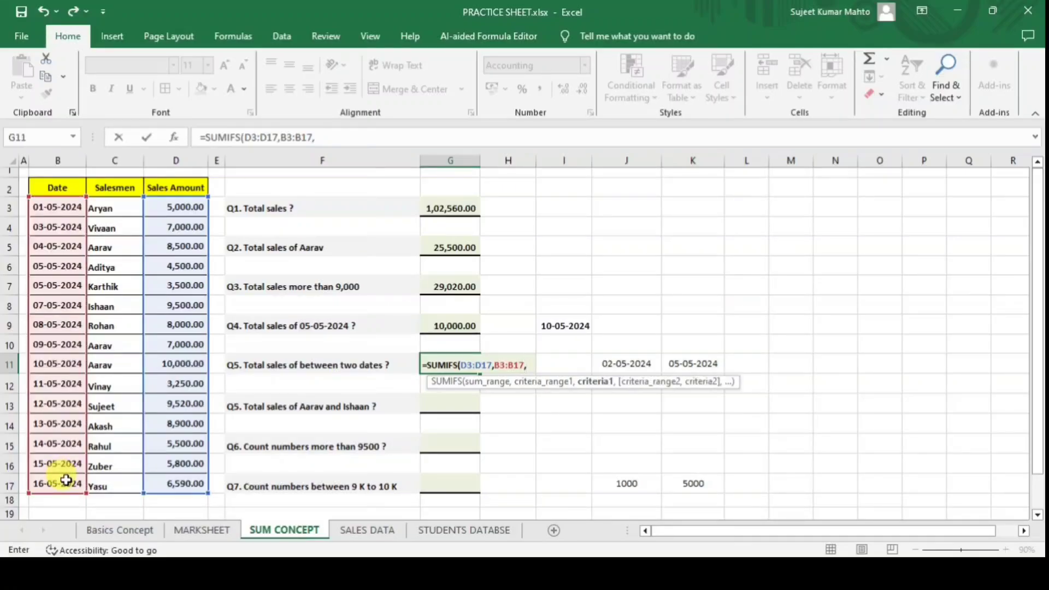
type("\"\"")
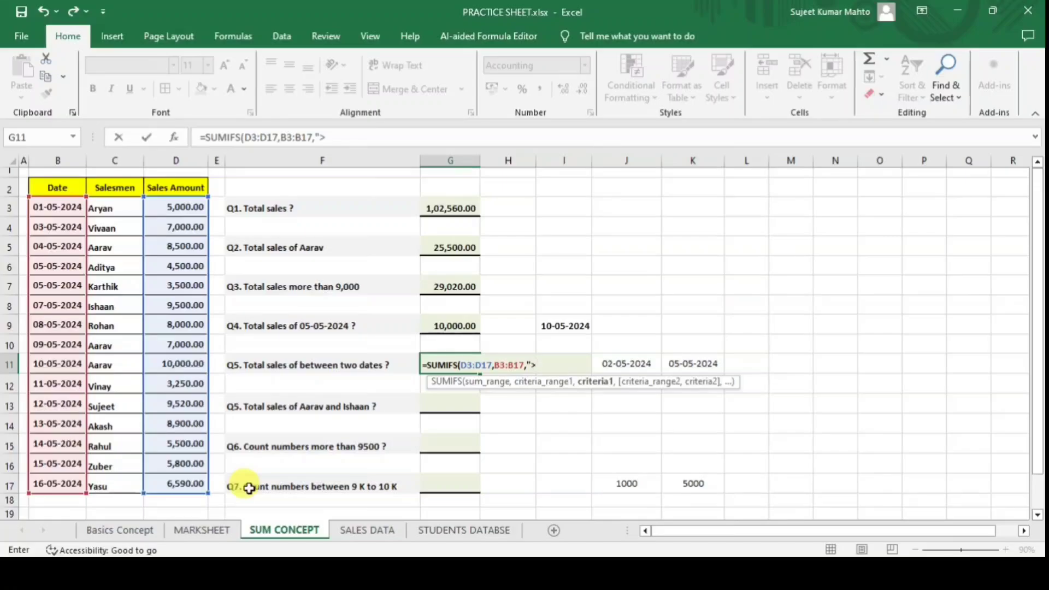
type("=\"\"")
left_click(623, 364)
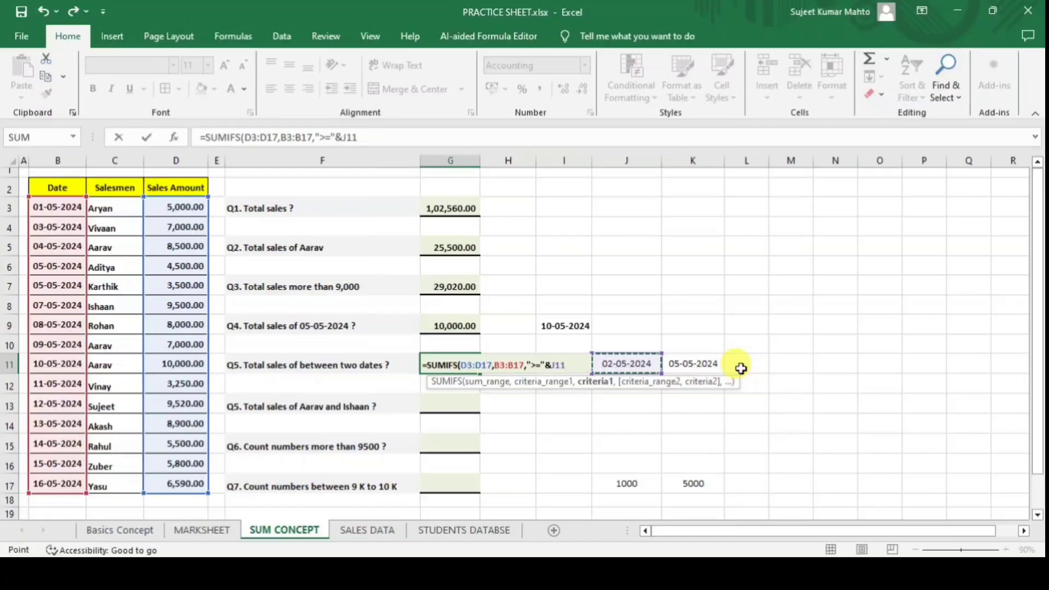
type(")")
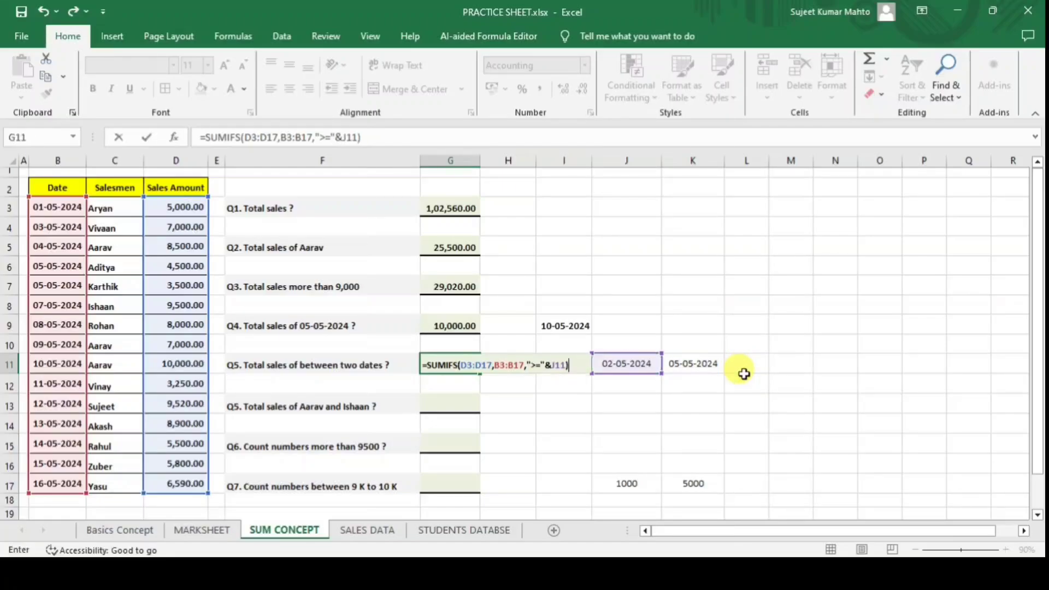
key("Return")
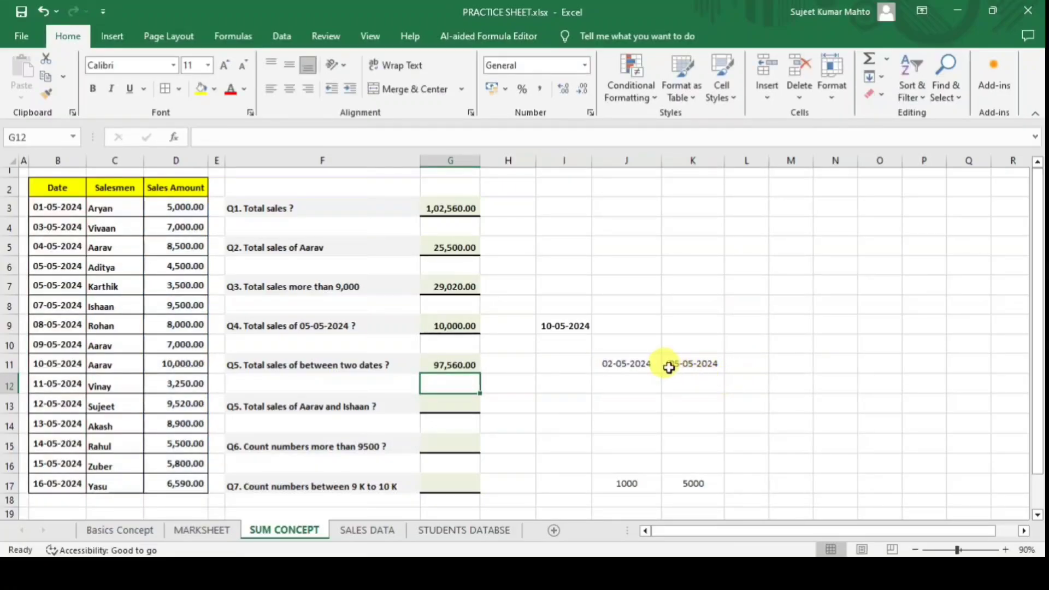
Check the J11 start date, K11 end date and the sales amounts against G11's result.
left_click(636, 362)
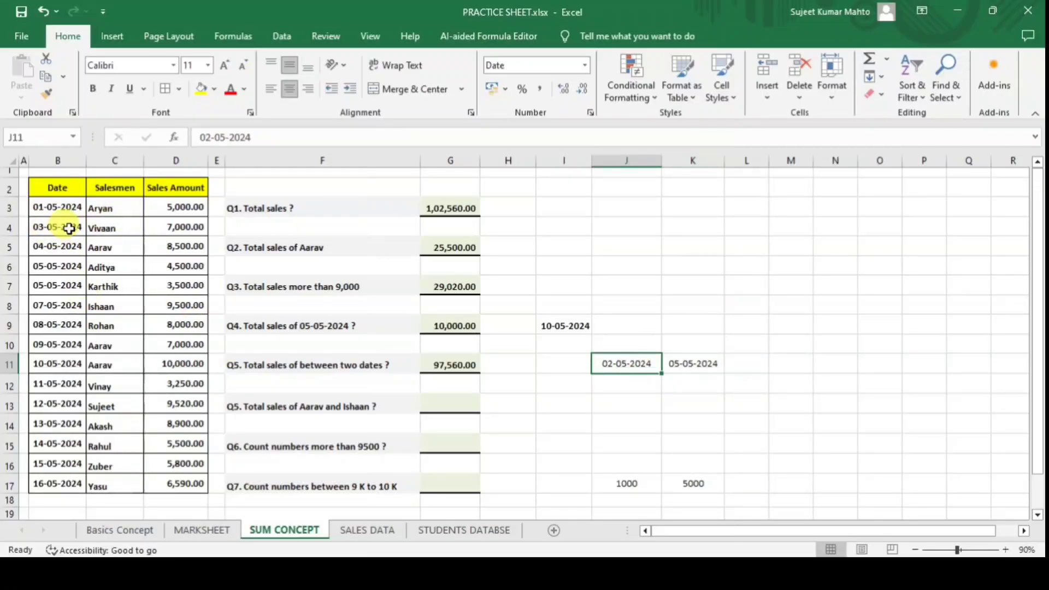
left_click_drag(182, 227, 181, 479)
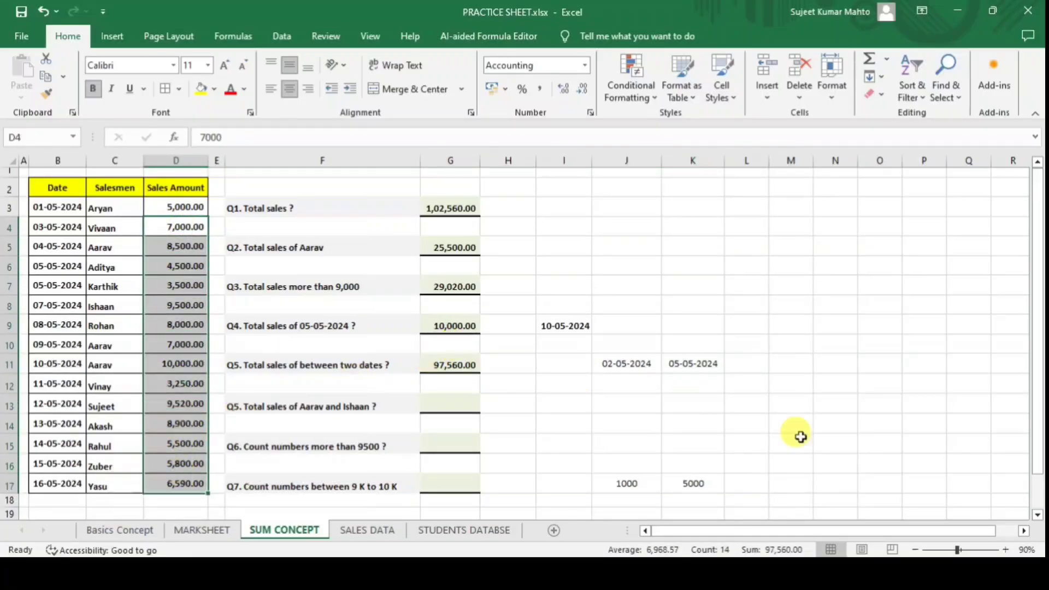
left_click(447, 365)
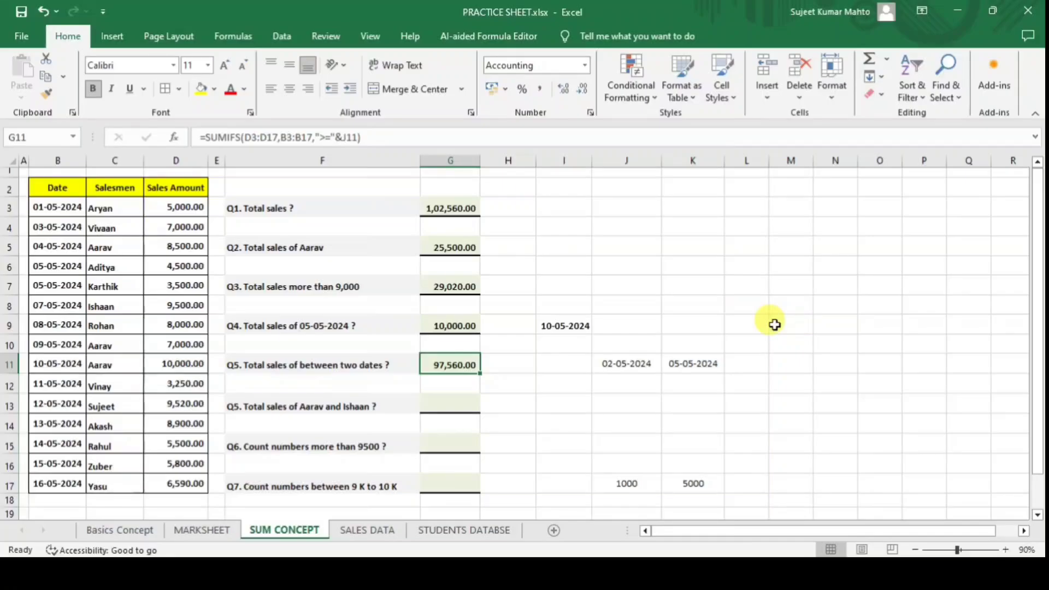
left_click(684, 363)
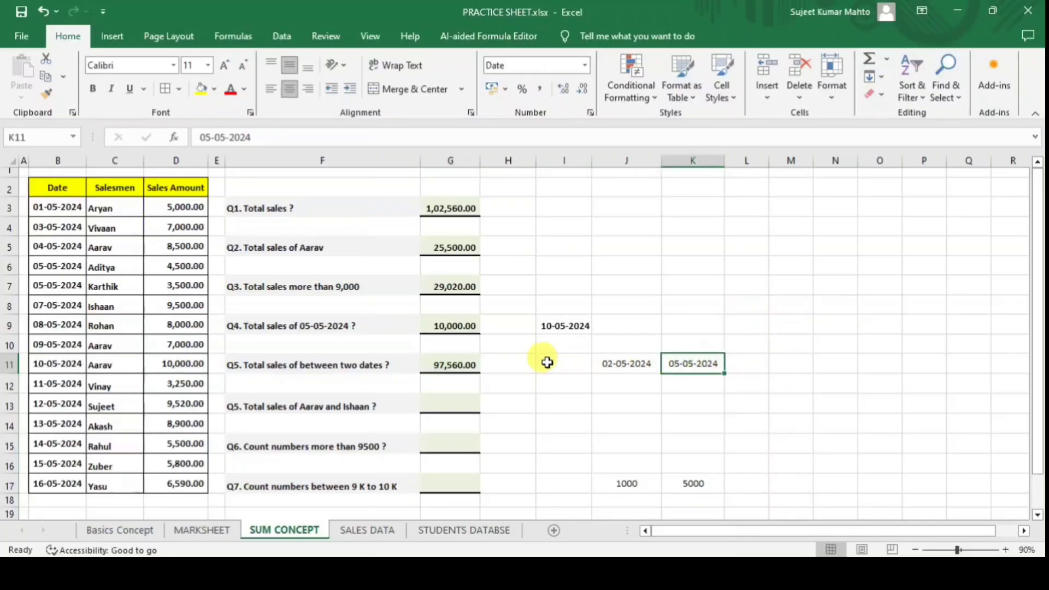
Add the end-date condition B3:B17,"<="&K11 to G11's SUMIFS, giving 23,500.00.
left_click(465, 364)
left_click(359, 136)
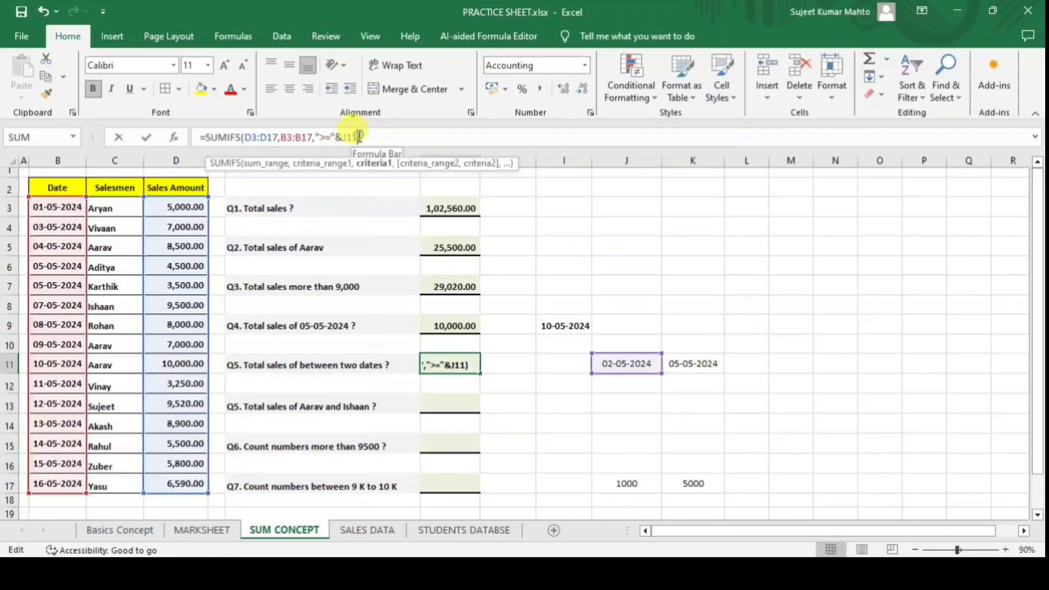
type(",")
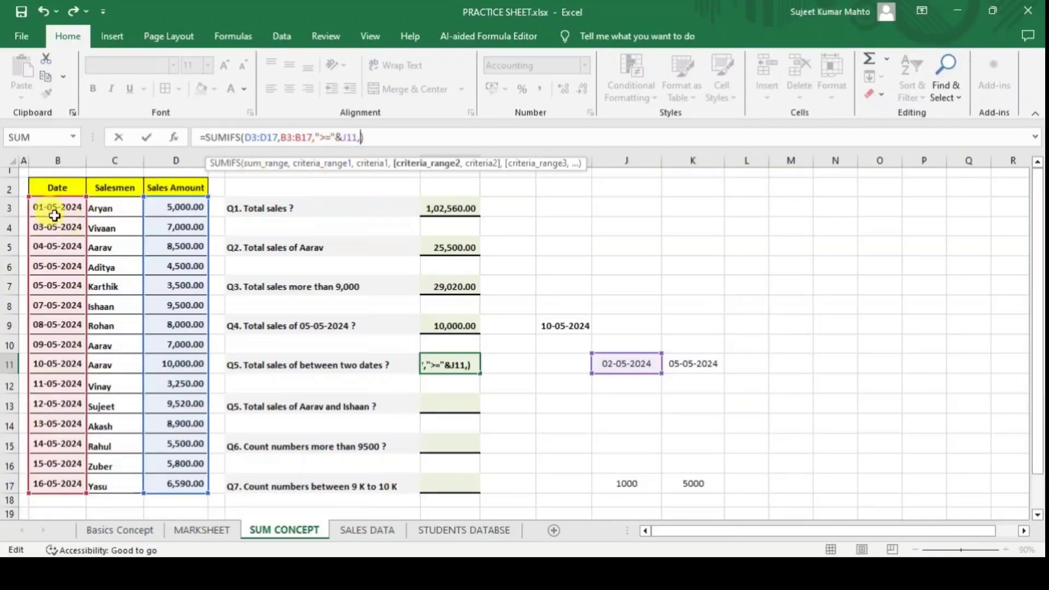
left_click_drag(55, 208, 50, 483)
type(",")
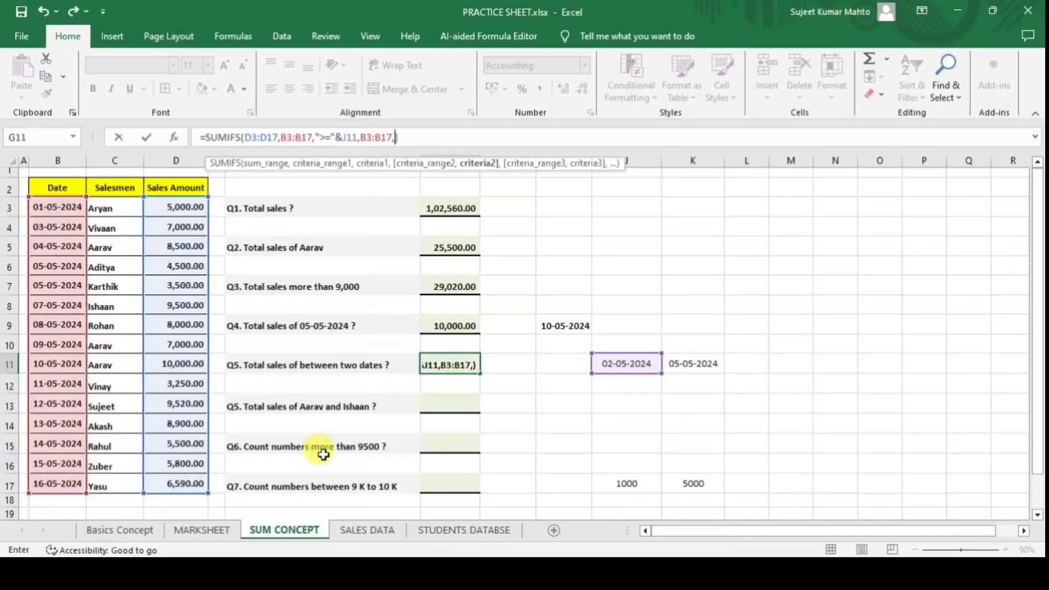
type("\"<=")
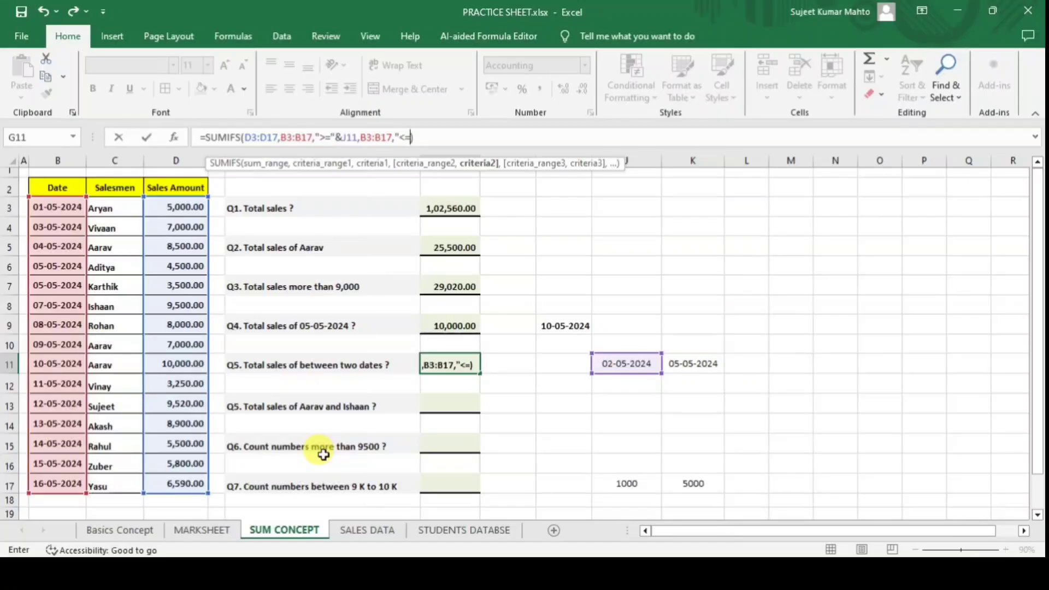
type("\"\"&")
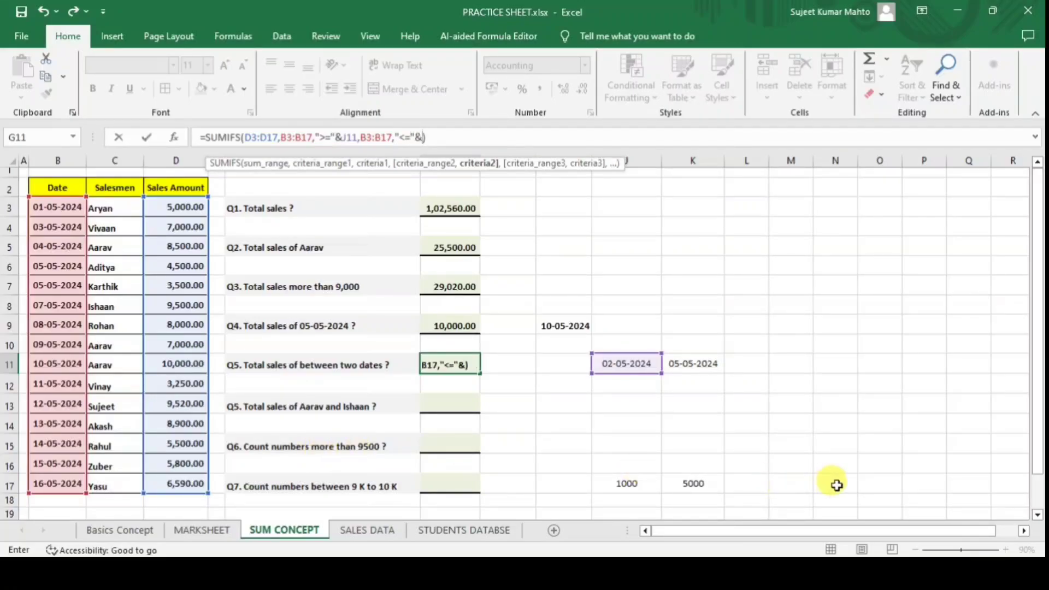
left_click(694, 363)
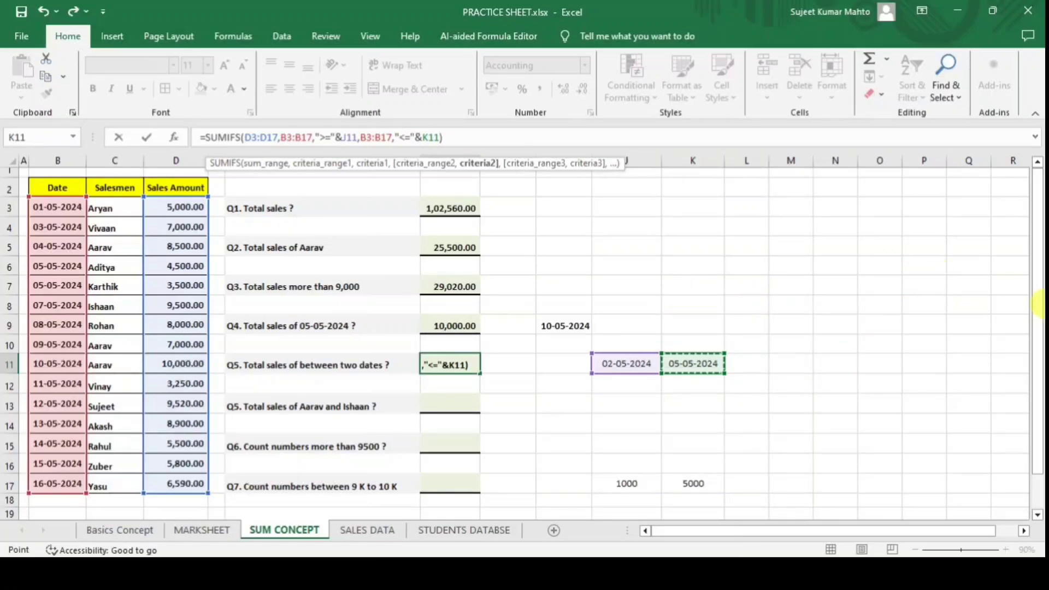
type(")")
key("Return")
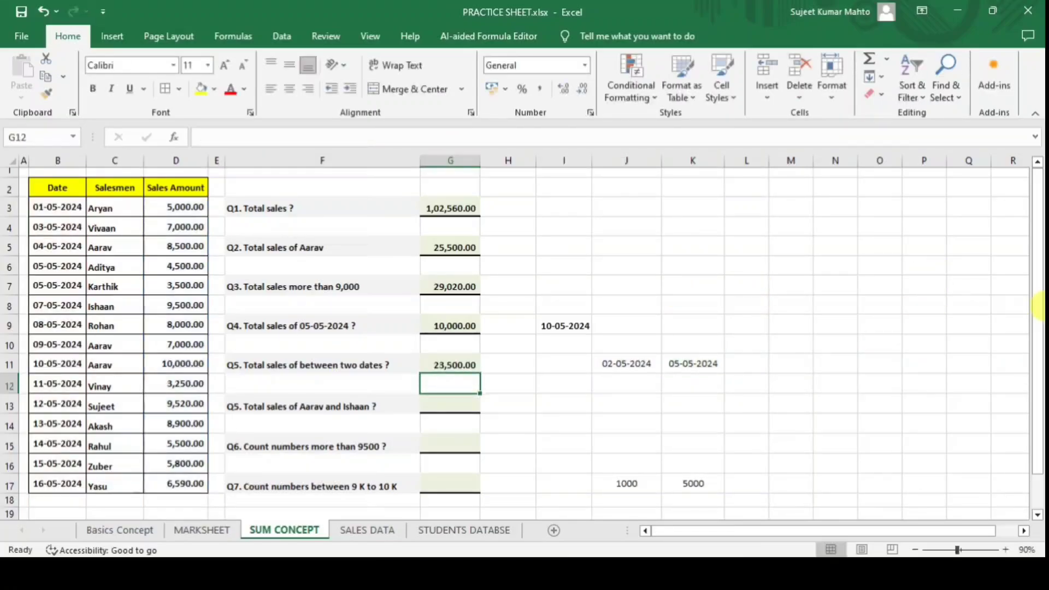
Check the current J11 and K11 dates and select the sales falling between them.
left_click(628, 363)
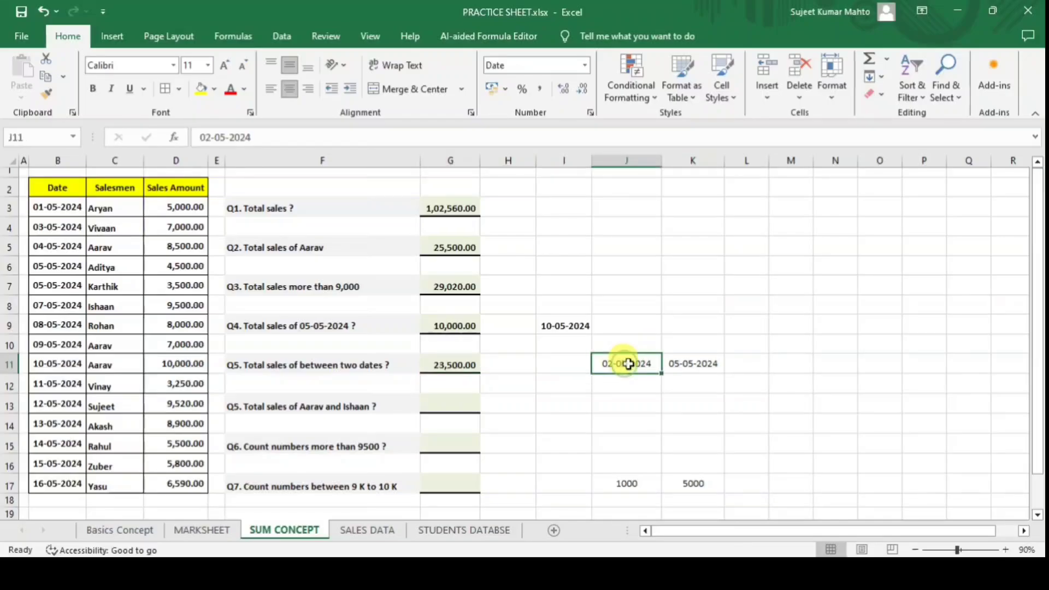
left_click(697, 365)
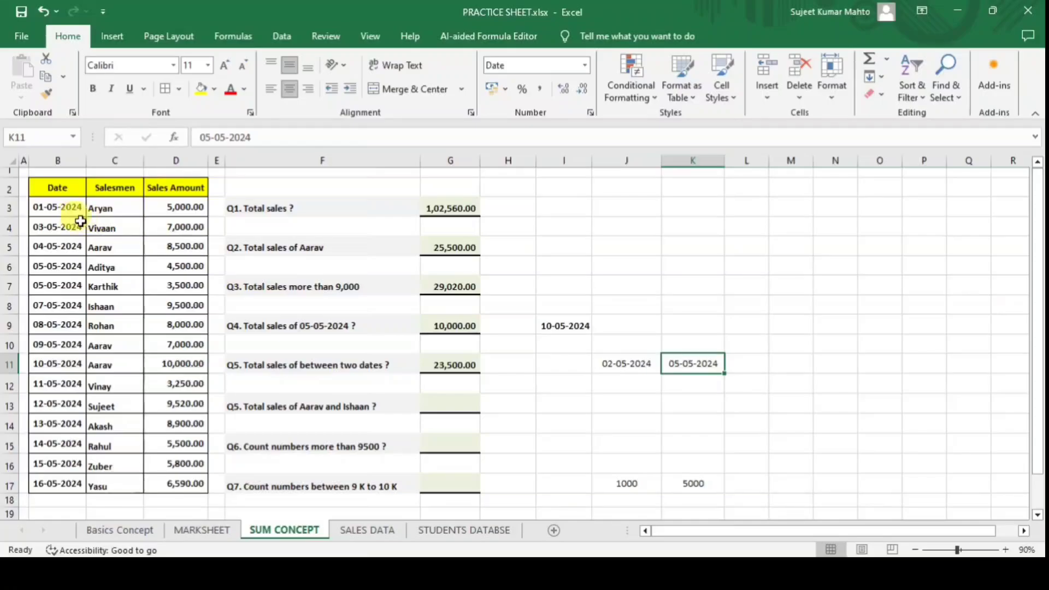
left_click_drag(180, 227, 183, 281)
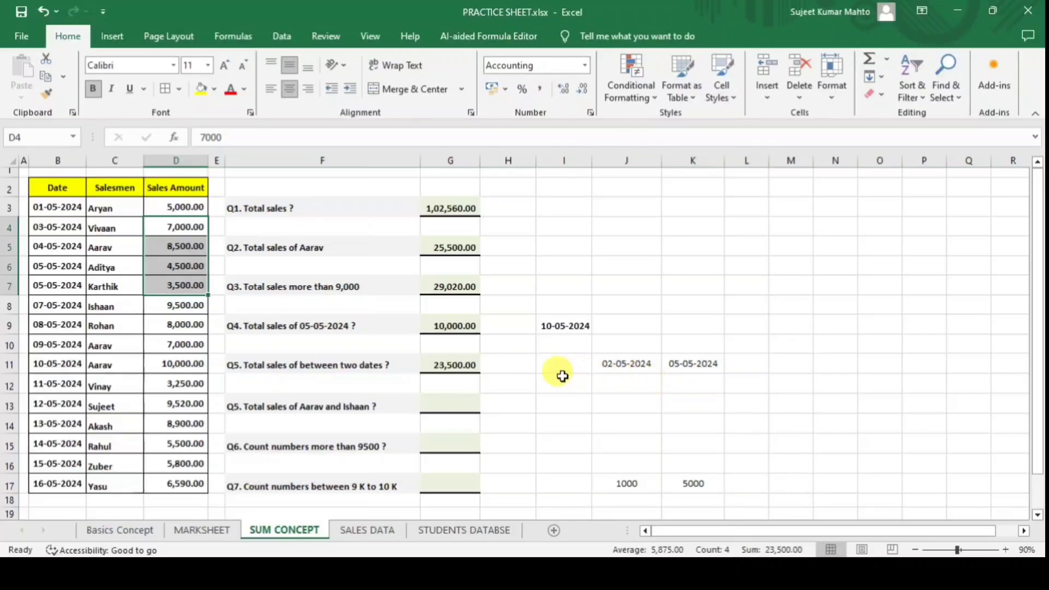
left_click(623, 363)
Set the end date to 16-05-2024 and start date to 09-05-2024, verifying the 56,560.00 total.
left_click(692, 358)
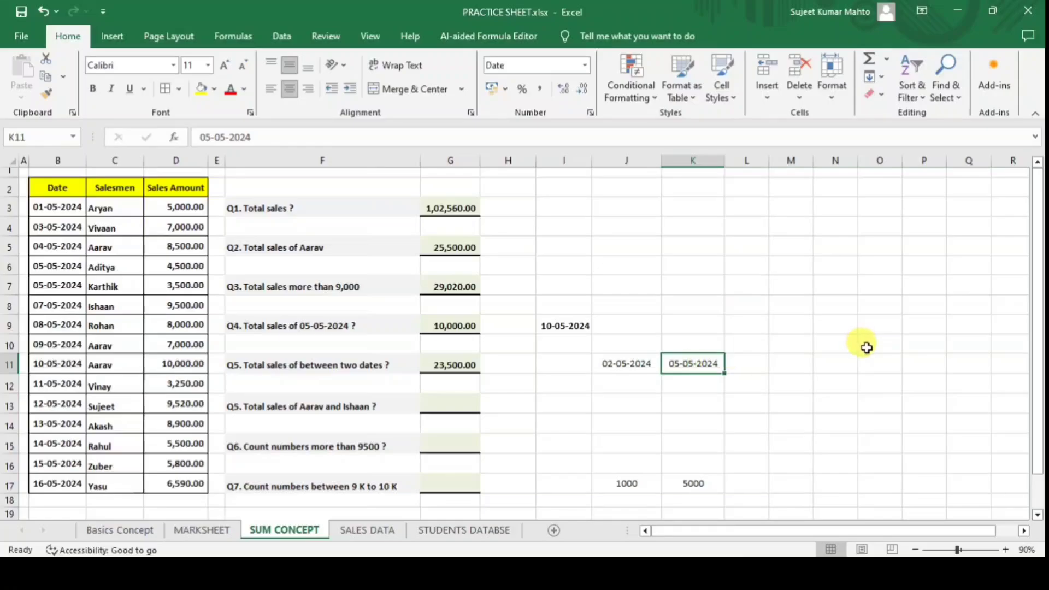
type("10-")
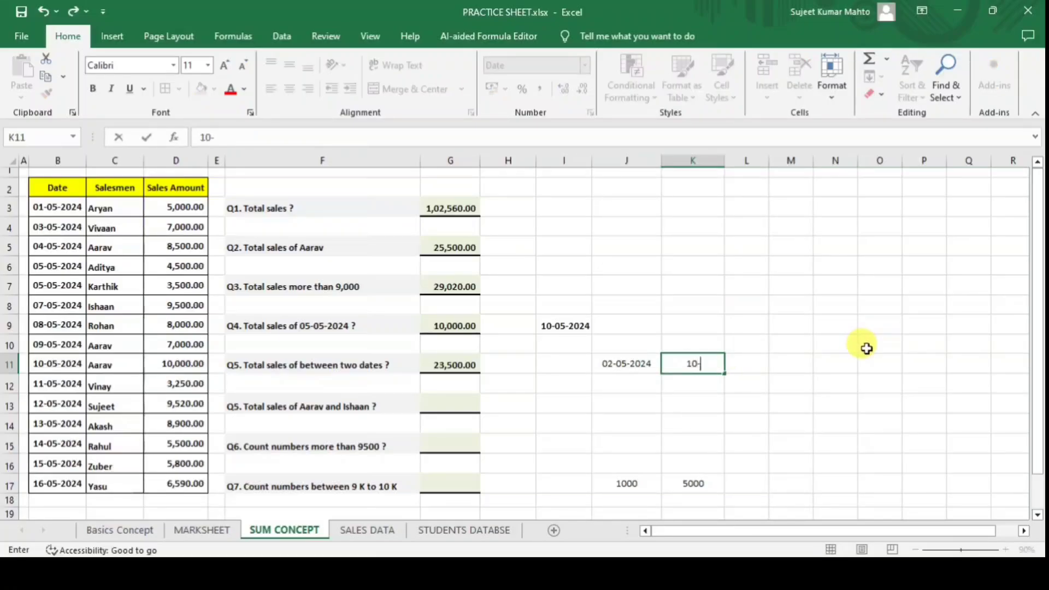
key("BackSpace")
type("16-5-24")
key("Return")
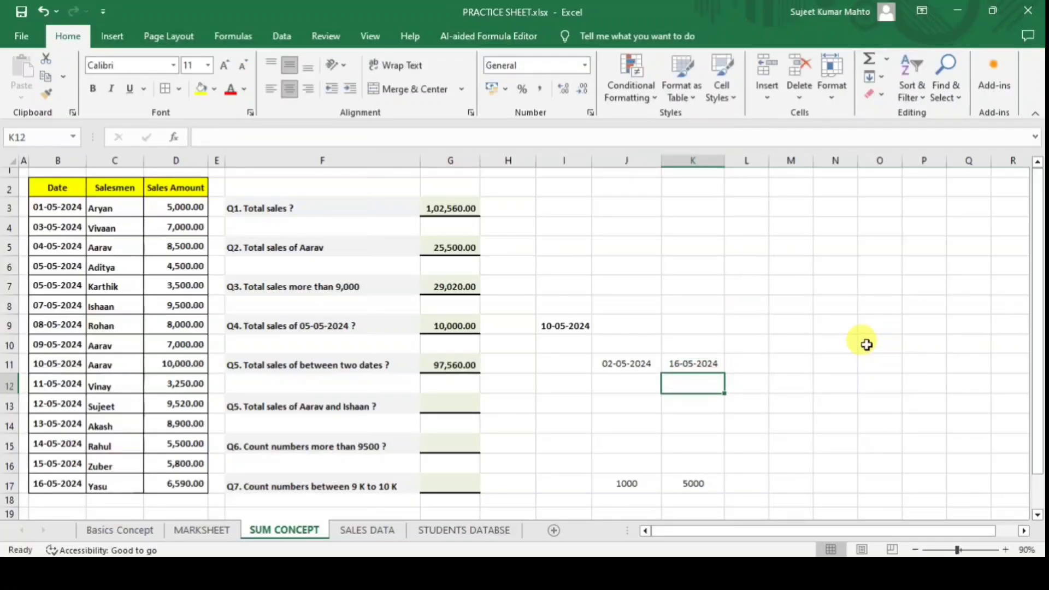
left_click(623, 363)
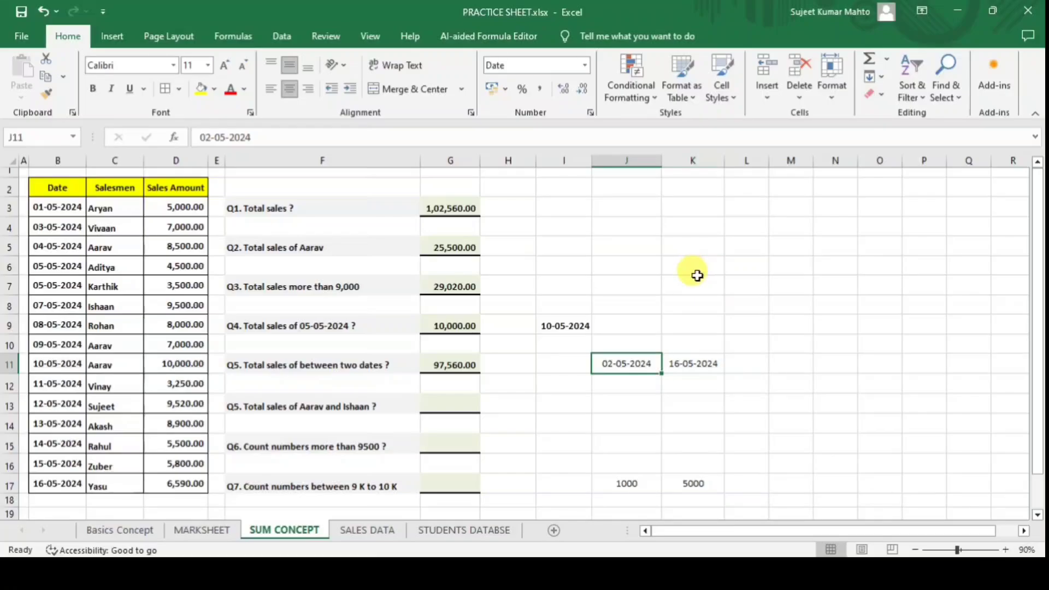
type("9-5-24")
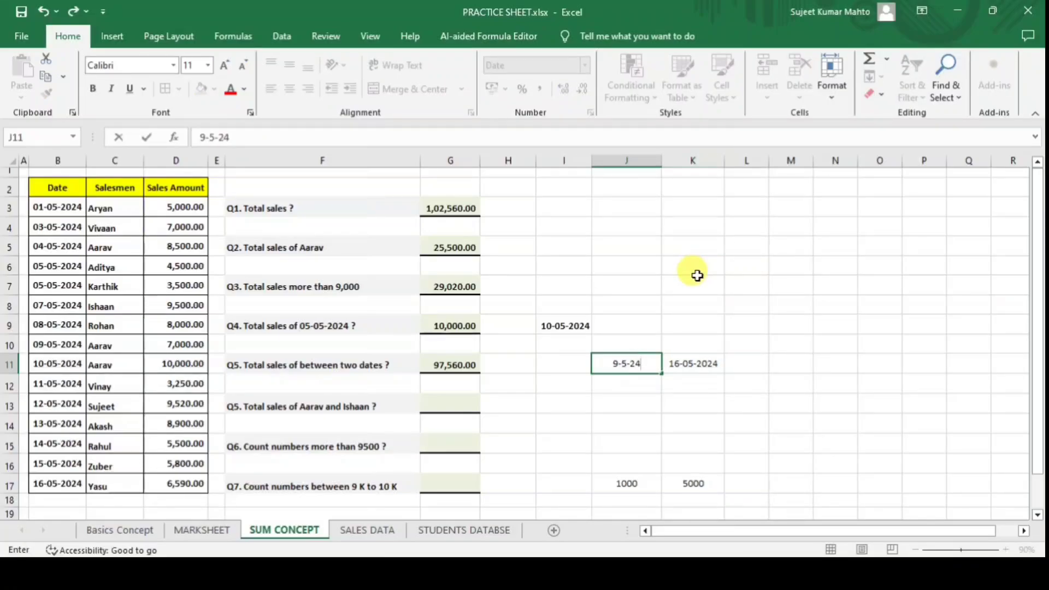
key("Return")
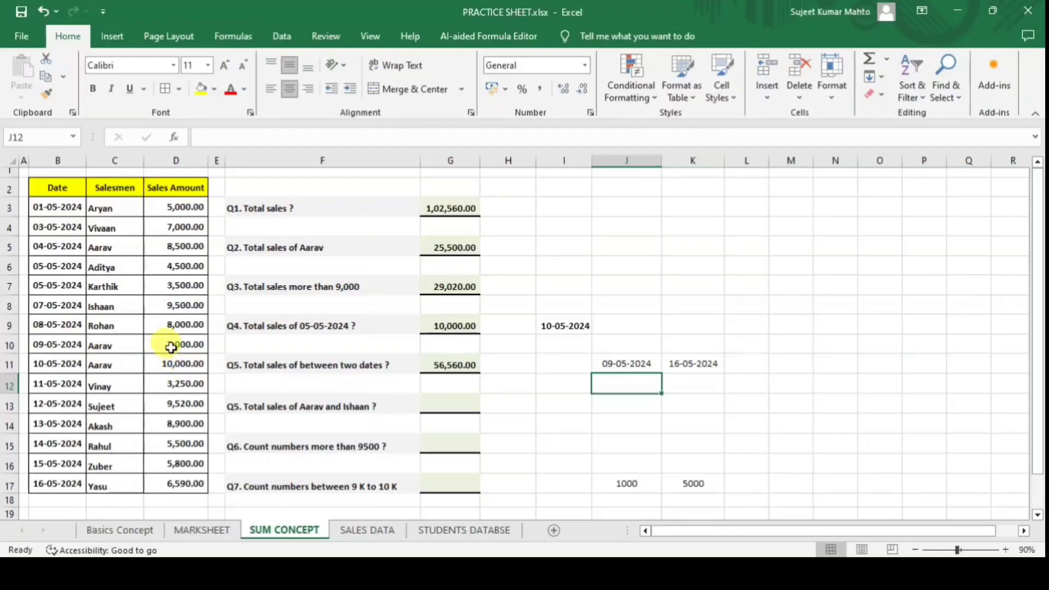
left_click_drag(172, 344, 182, 477)
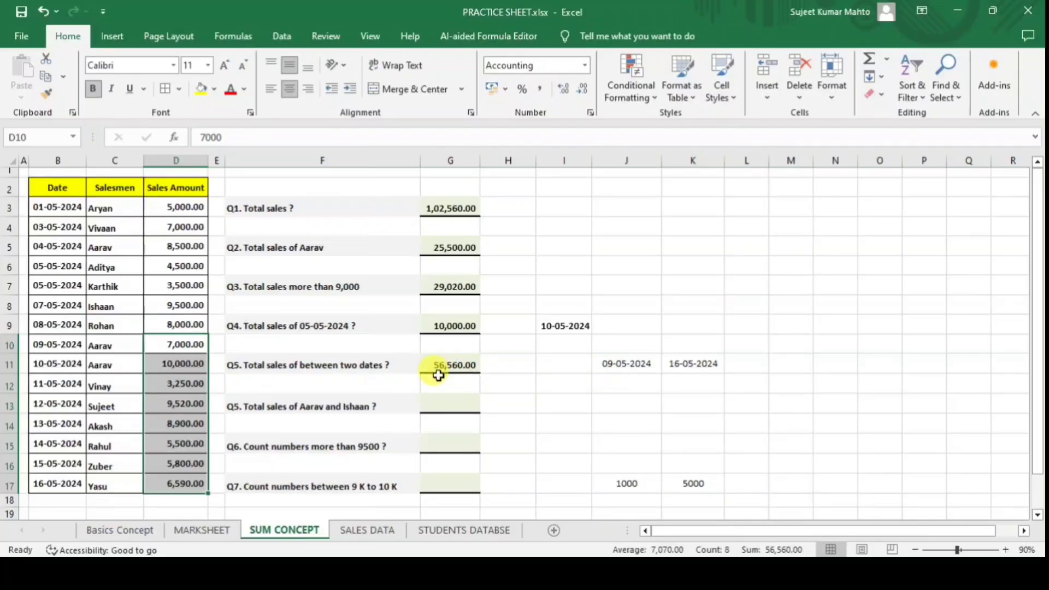
left_click(446, 406)
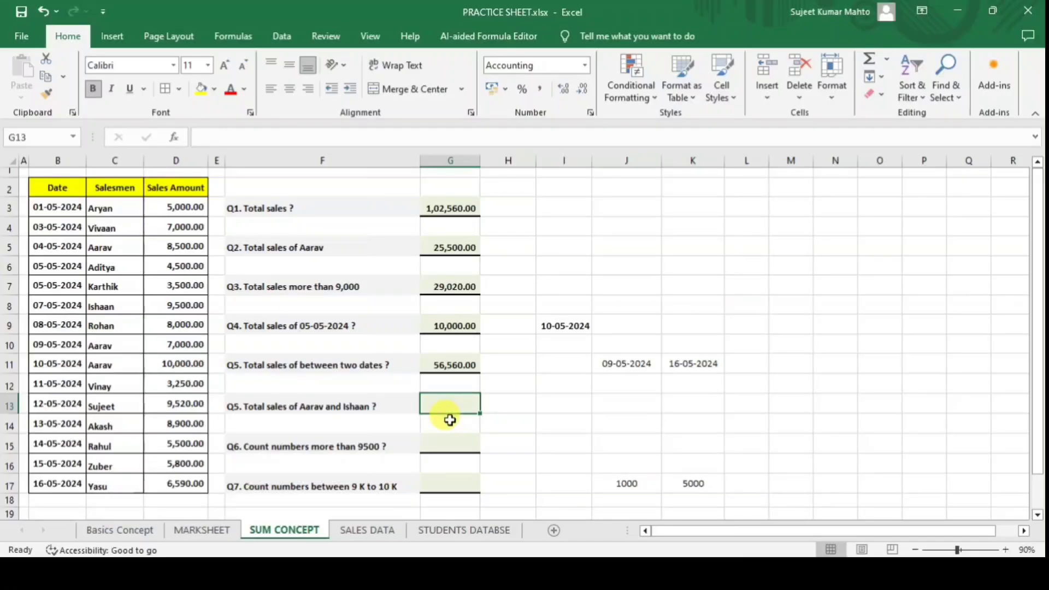
In G13, enter a SUMIFS over D3:D17 with the first salesman's criterion on C3:C17, giving 25,500.00.
type("=sum")
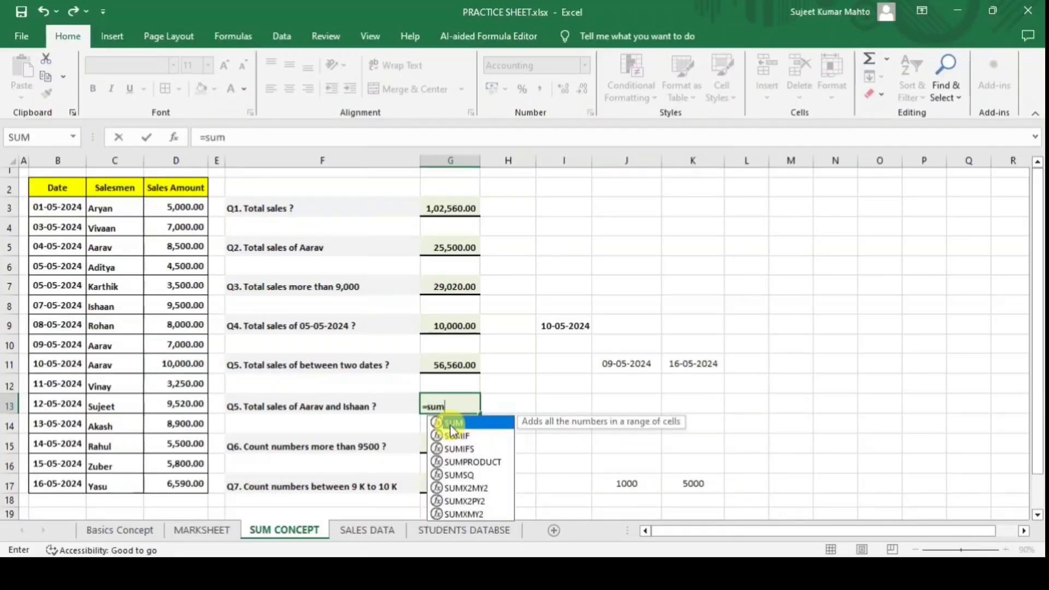
key("Down")
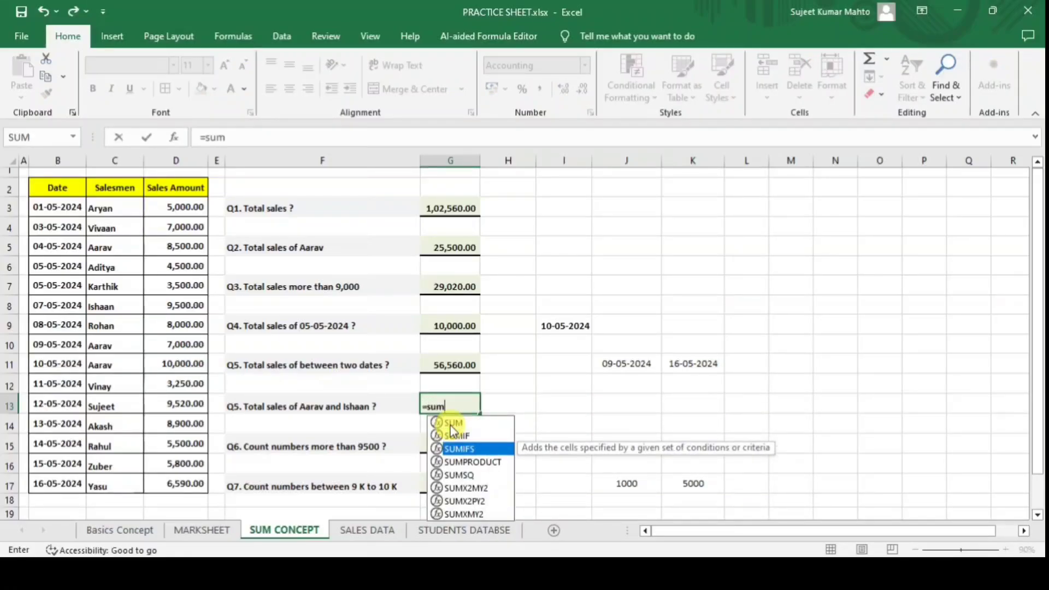
key("Tab")
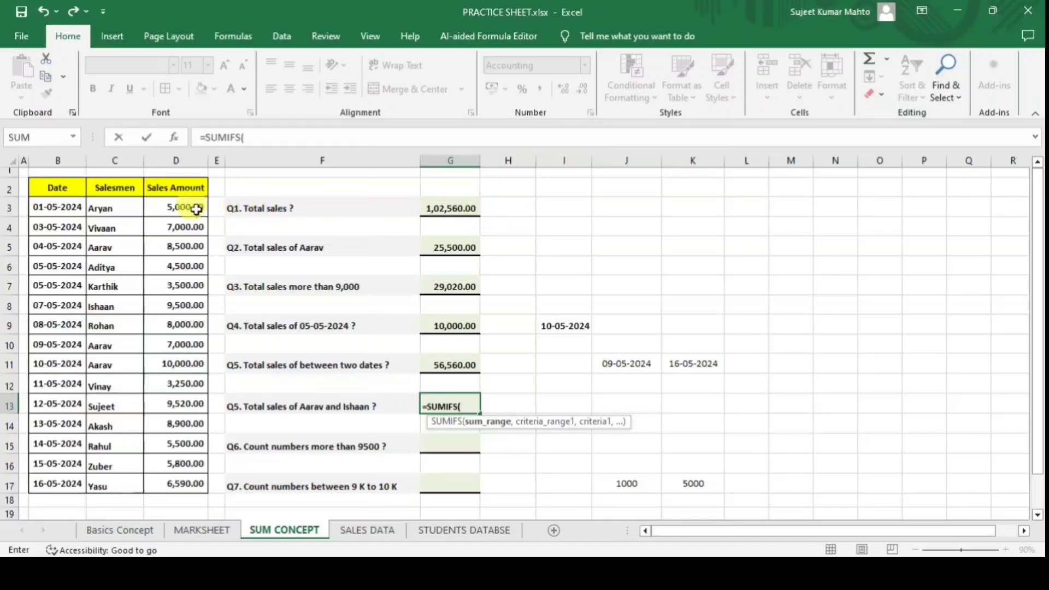
left_click_drag(196, 209, 184, 477)
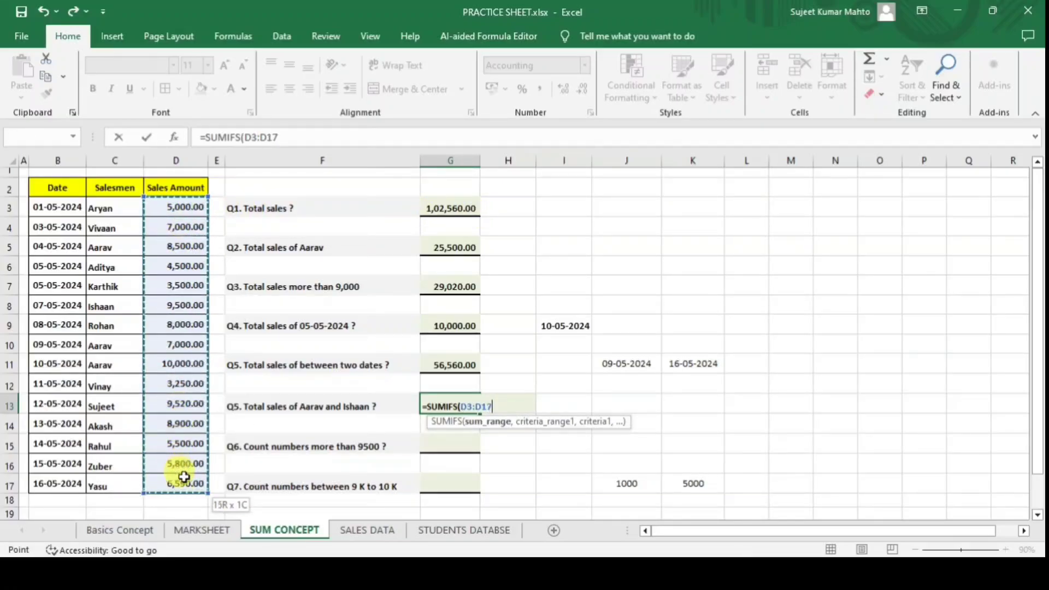
type(",")
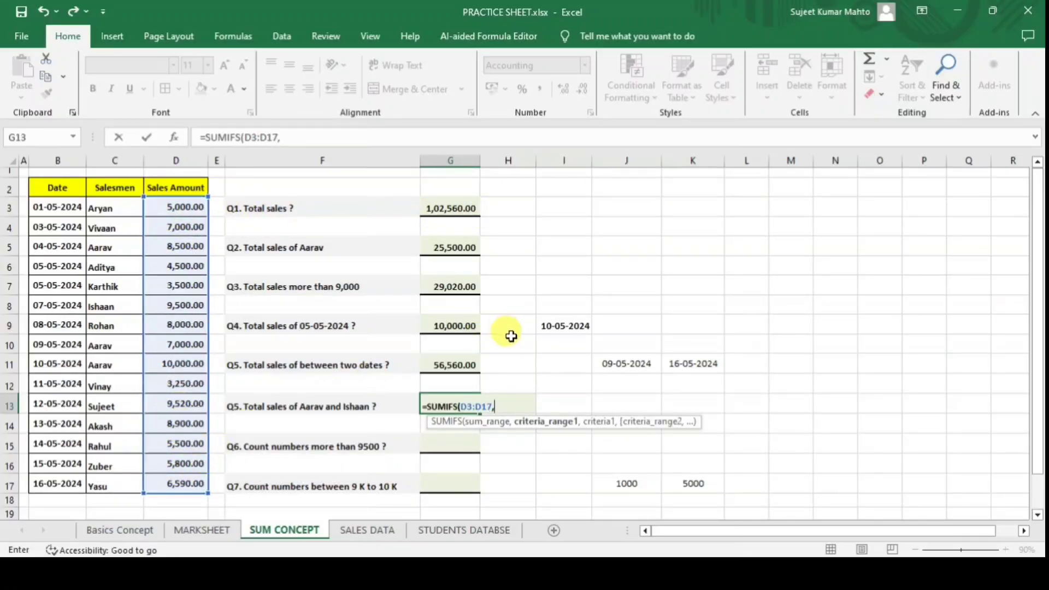
left_click_drag(111, 208, 122, 480)
type(",")
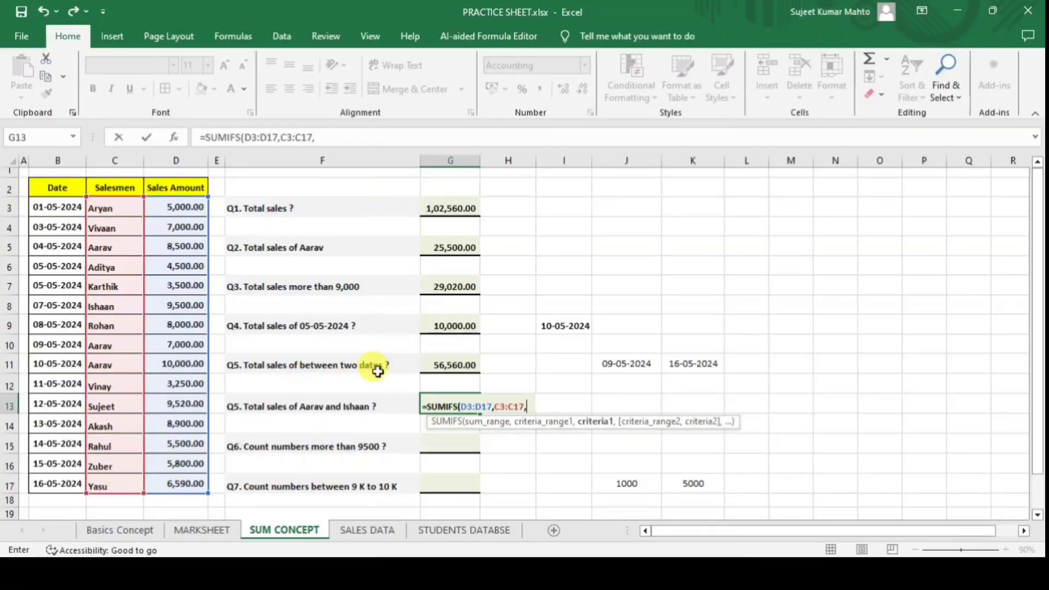
type("\"")
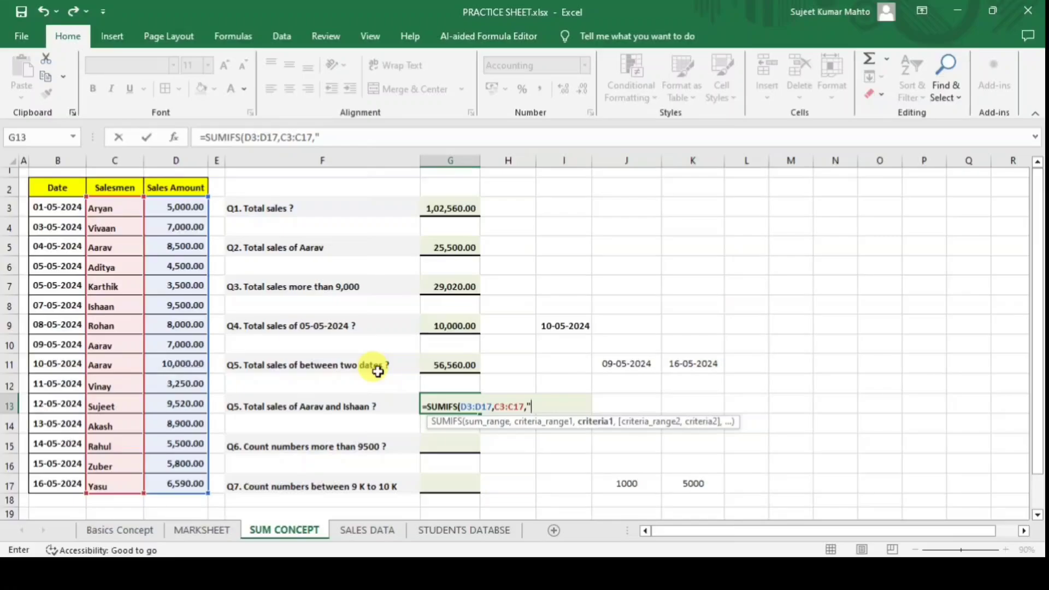
type("\"Aarav")
type(")")
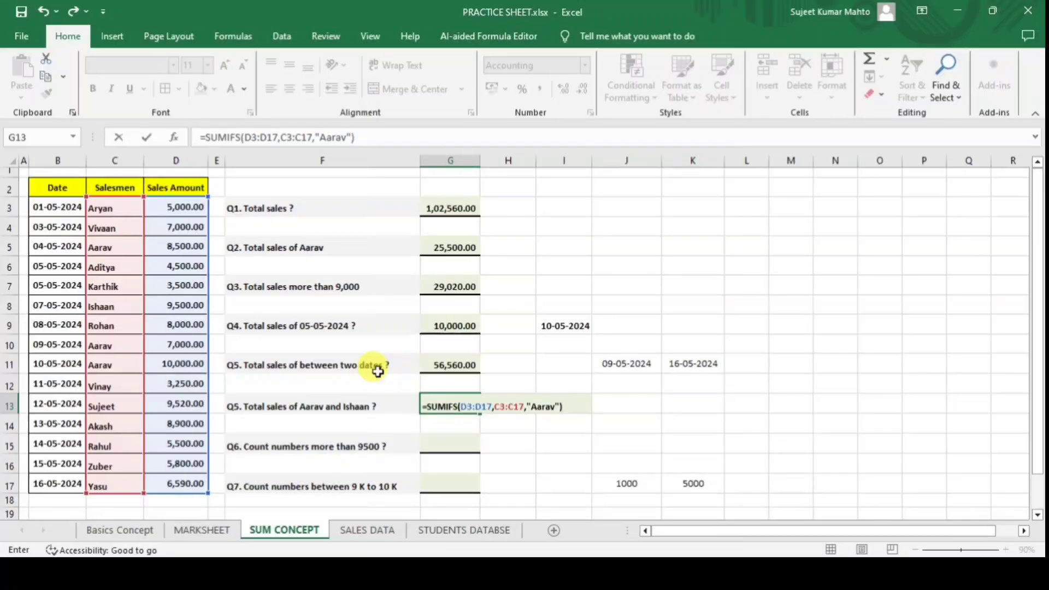
key("Return")
Recheck the G13 formula and commit it unchanged.
left_click(456, 405)
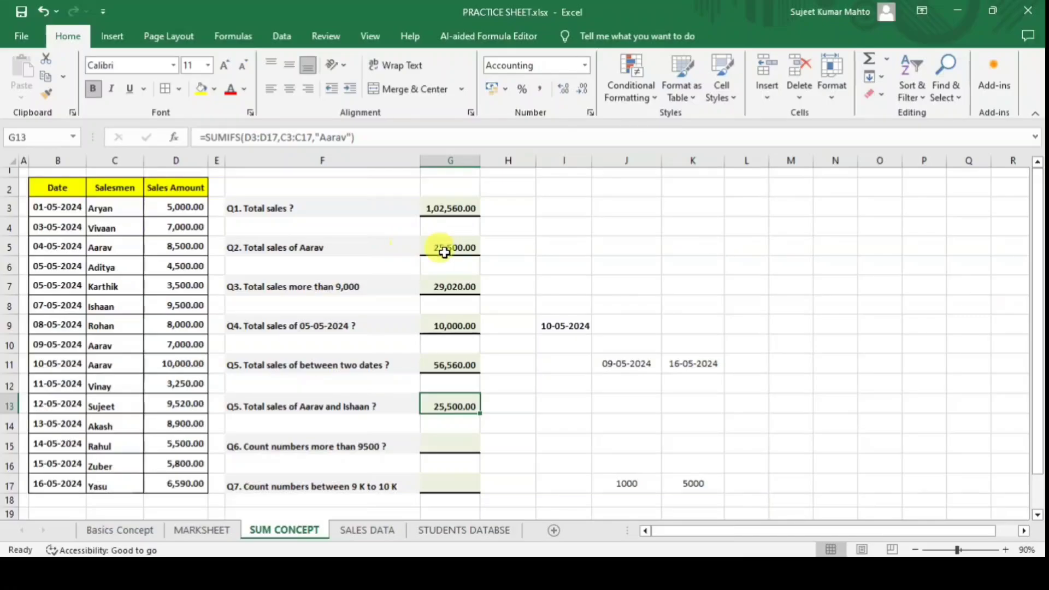
left_click(386, 137)
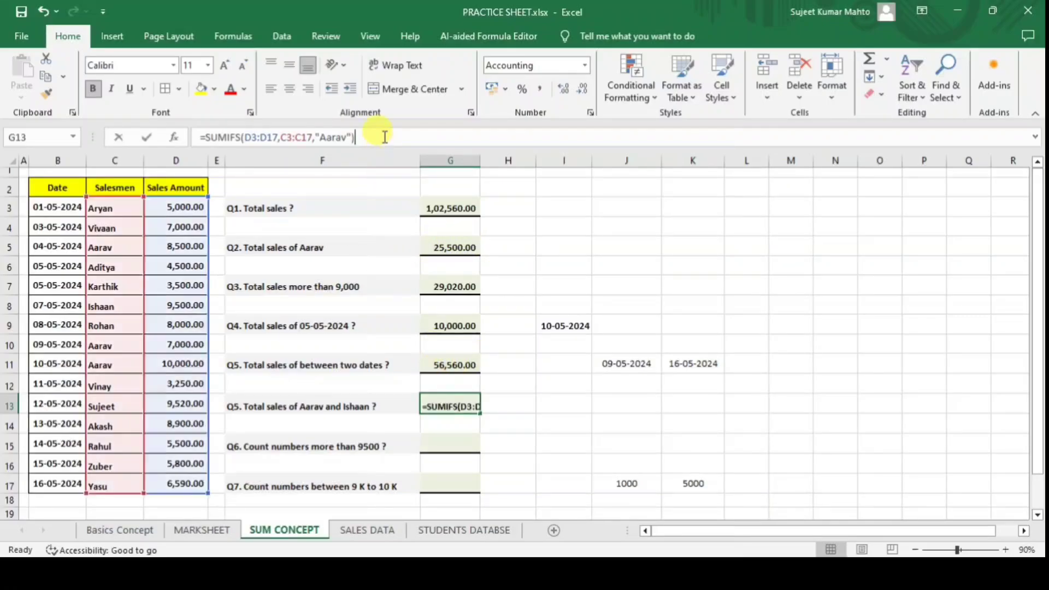
key("Return")
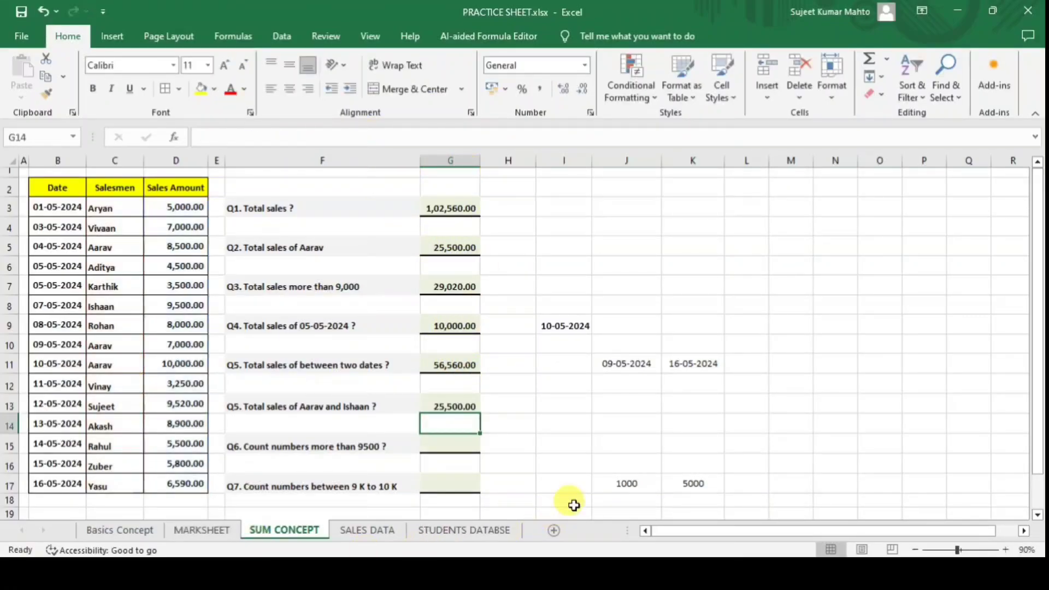
left_click(450, 405)
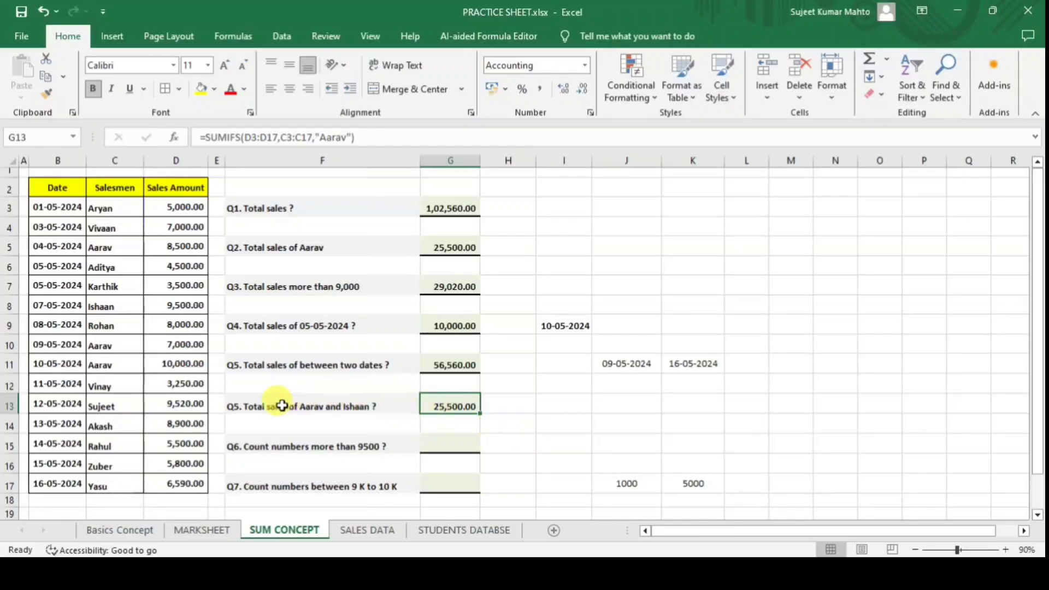
Append a second SUMIFS(D3:D17,C3:C17,…) for the other salesman to G13, totalling 35,000.00.
double_click(465, 402)
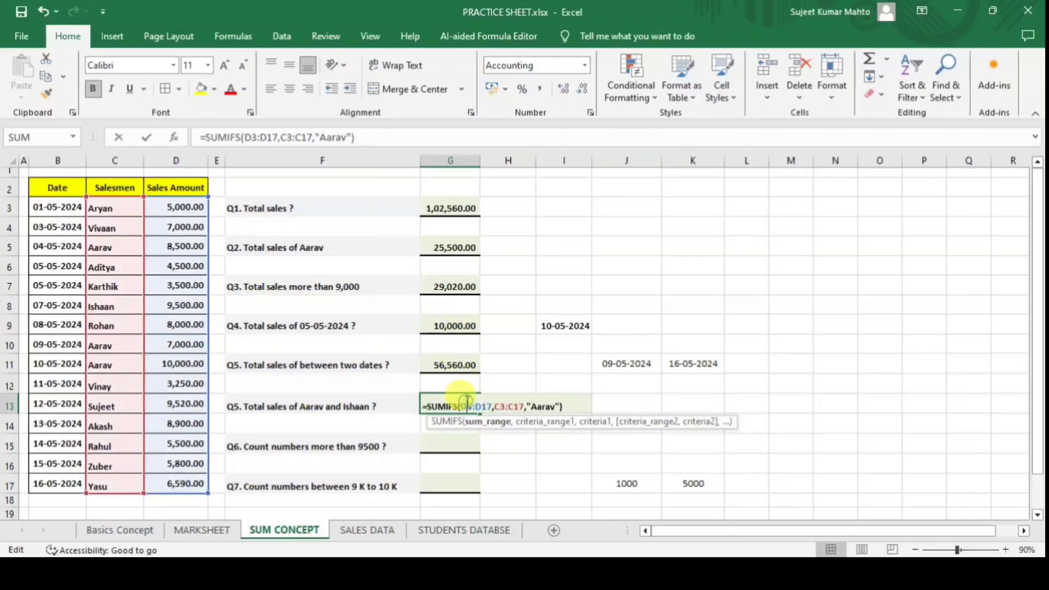
left_click(395, 137)
type("+sum")
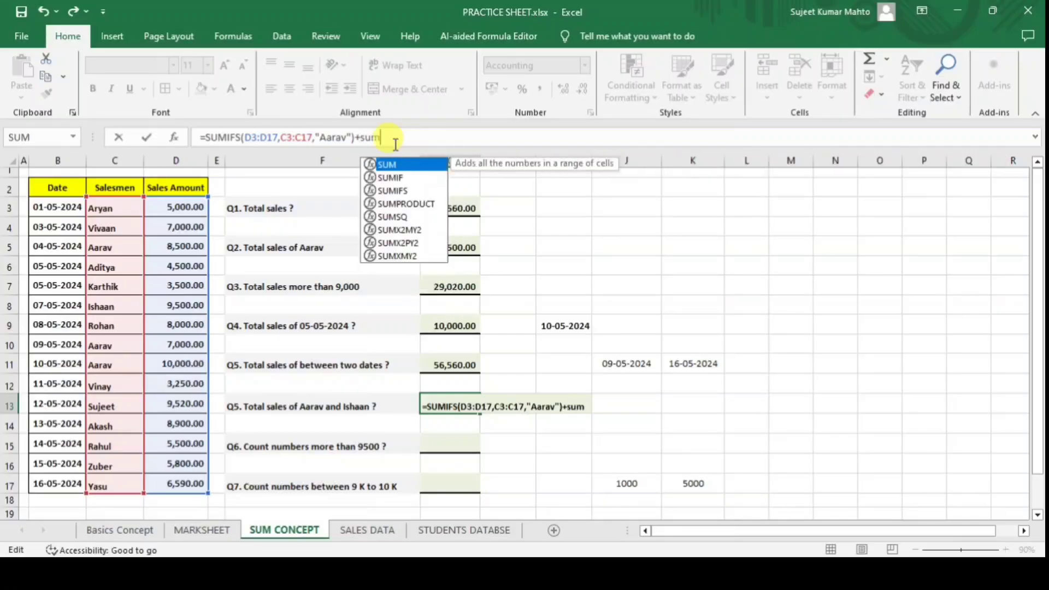
key("Down")
key("Down")
key("Tab")
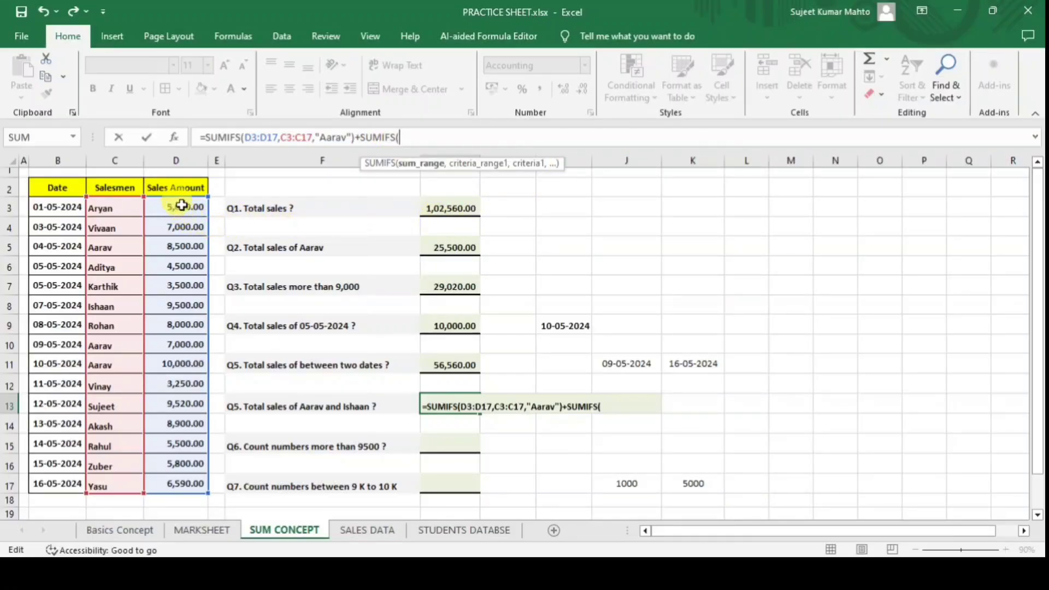
left_click_drag(182, 205, 186, 484)
type(",")
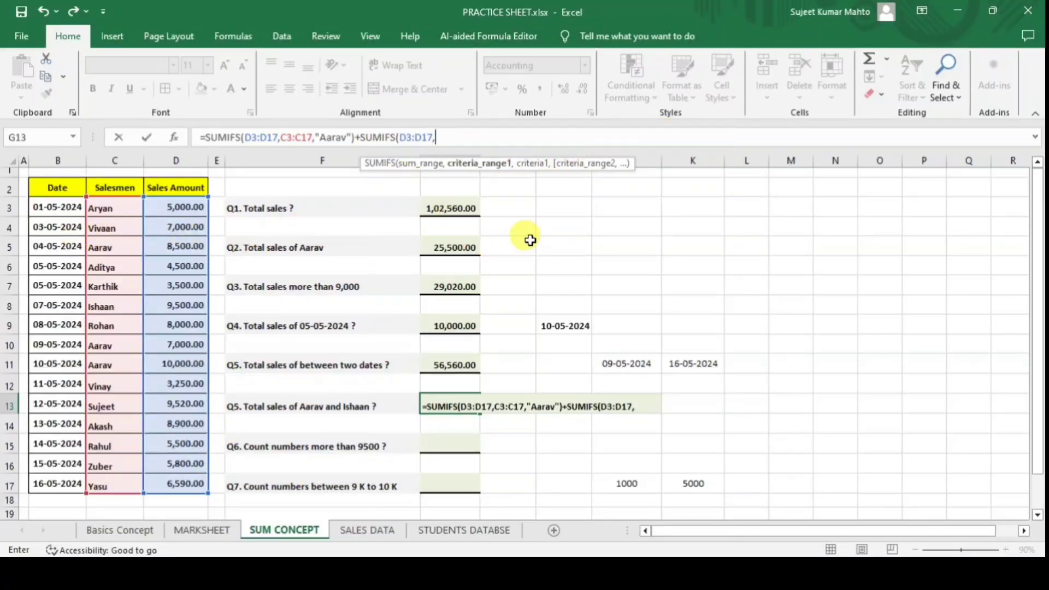
left_click_drag(115, 208, 121, 486)
type(",")
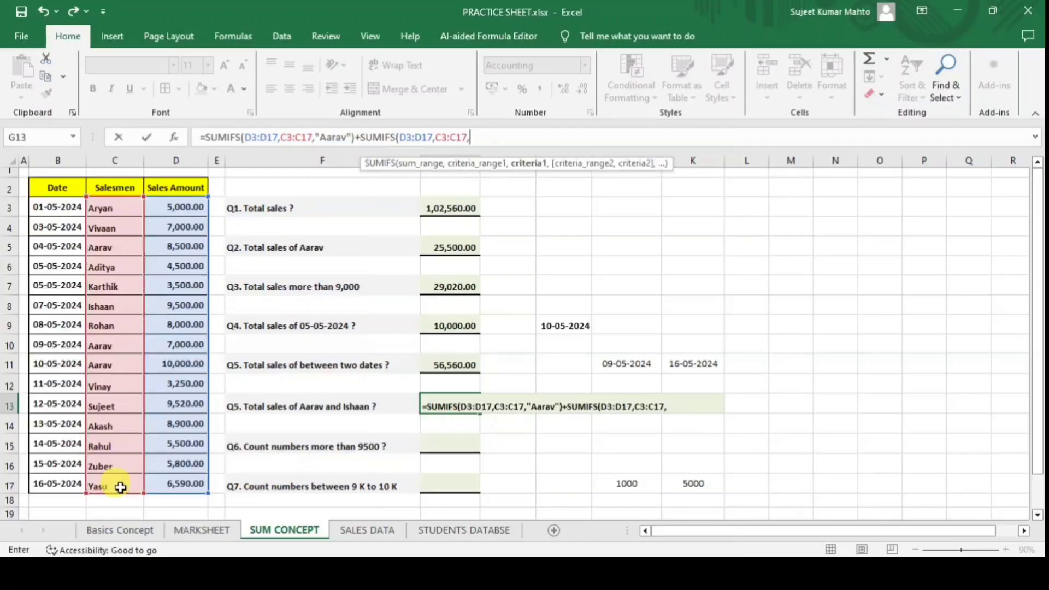
type("\"\"")
type("sha")
type("an\"\"")
type(")")
key("Return")
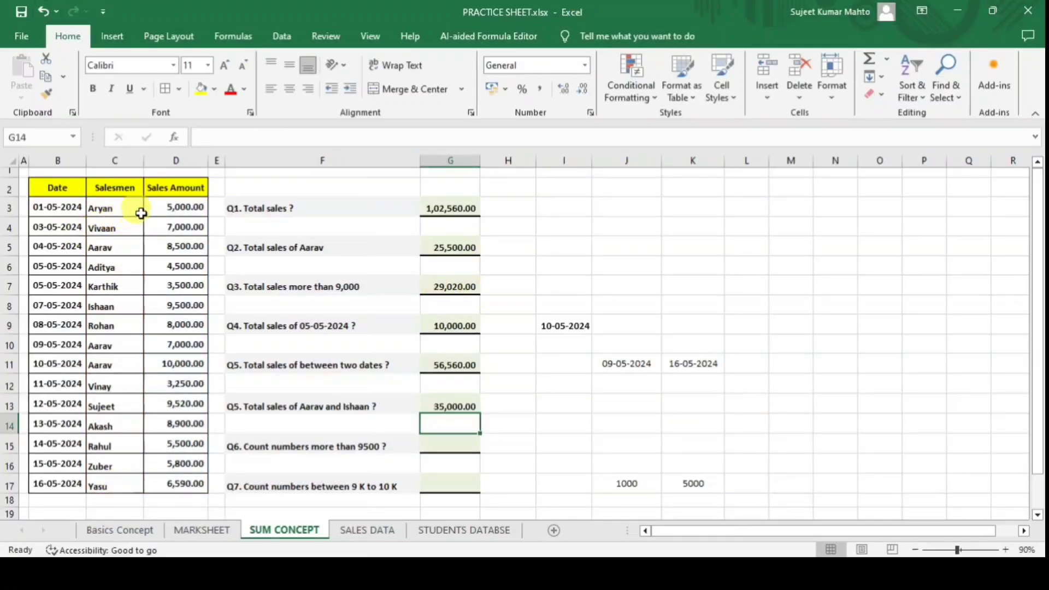
left_click(189, 245)
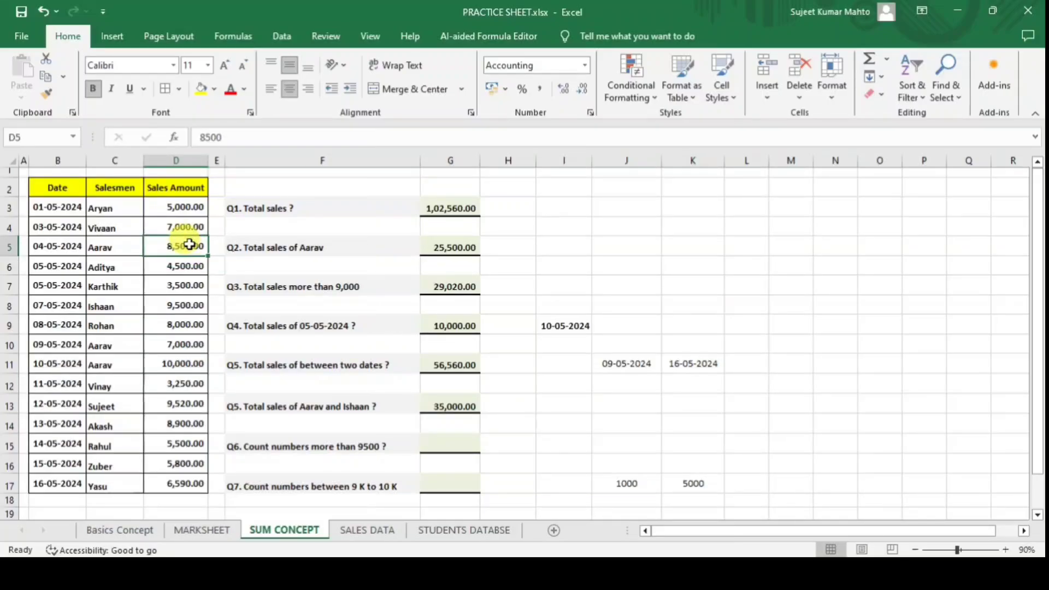
left_click(192, 304, "ctrl")
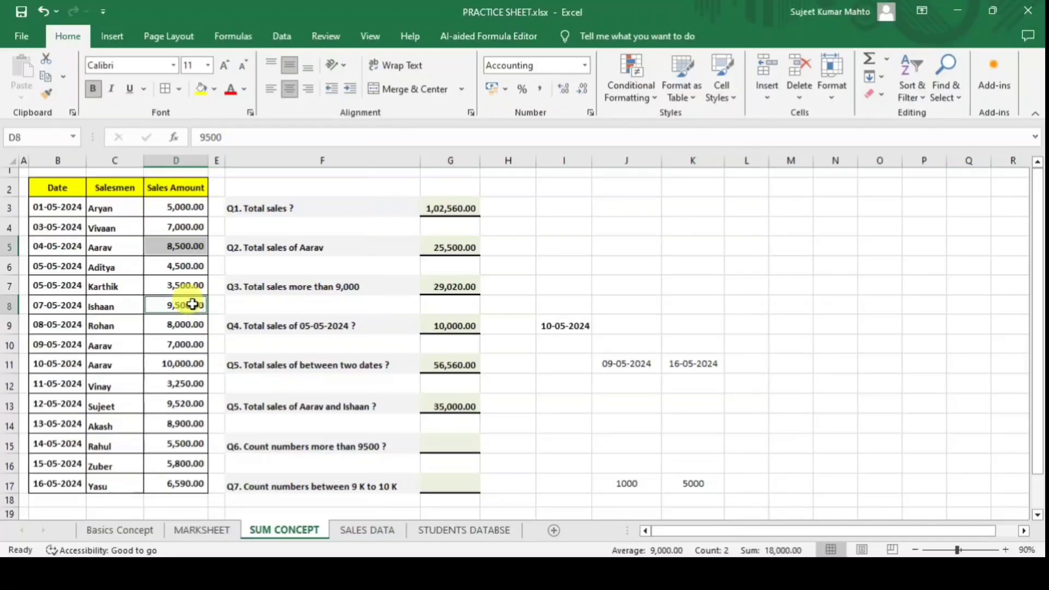
left_click(183, 343, "ctrl")
left_click(181, 364, "ctrl")
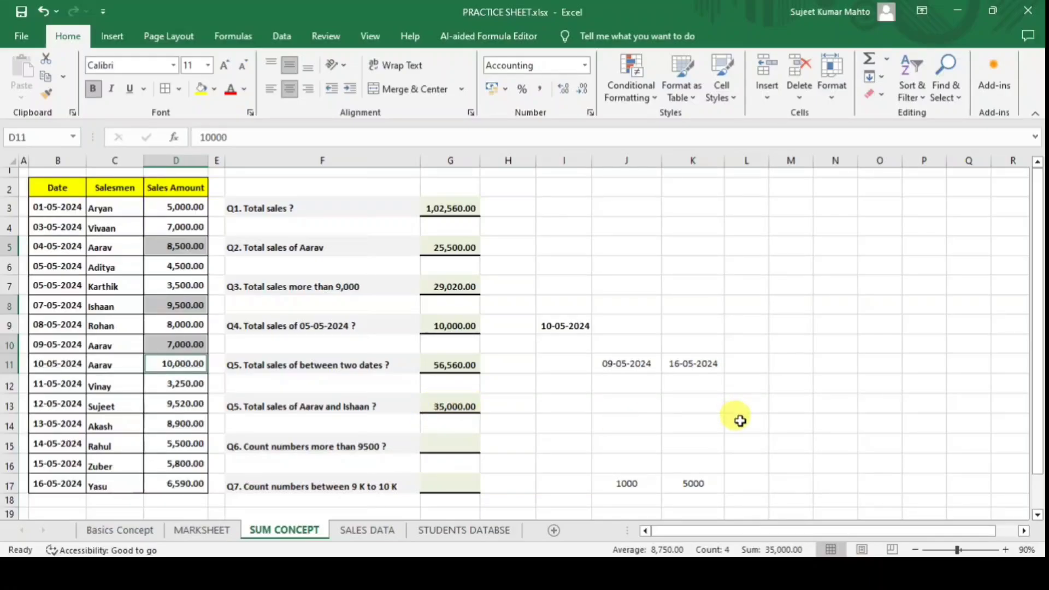
left_click(563, 382)
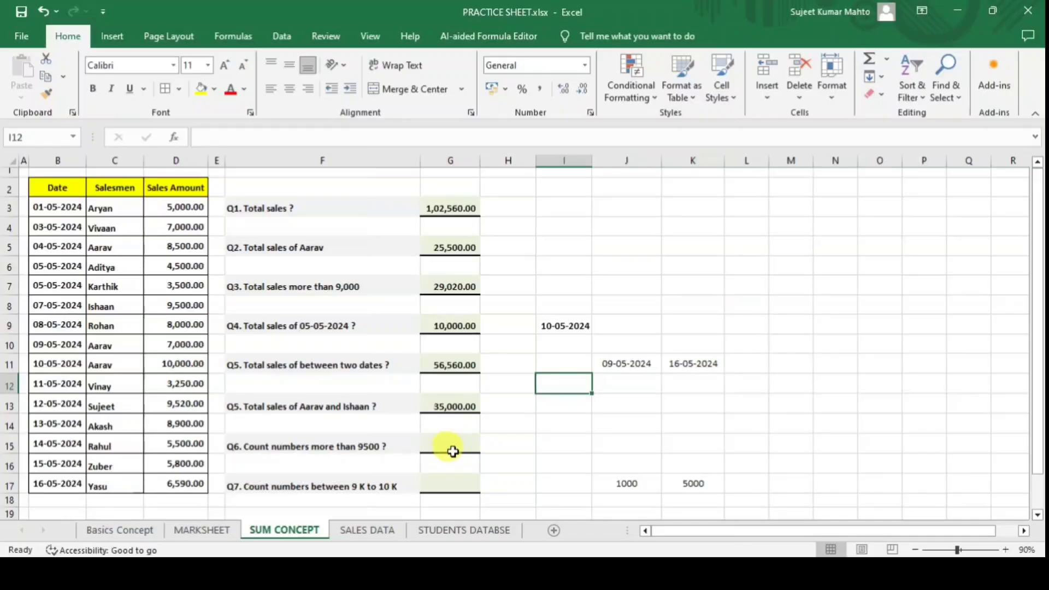
left_click(451, 449)
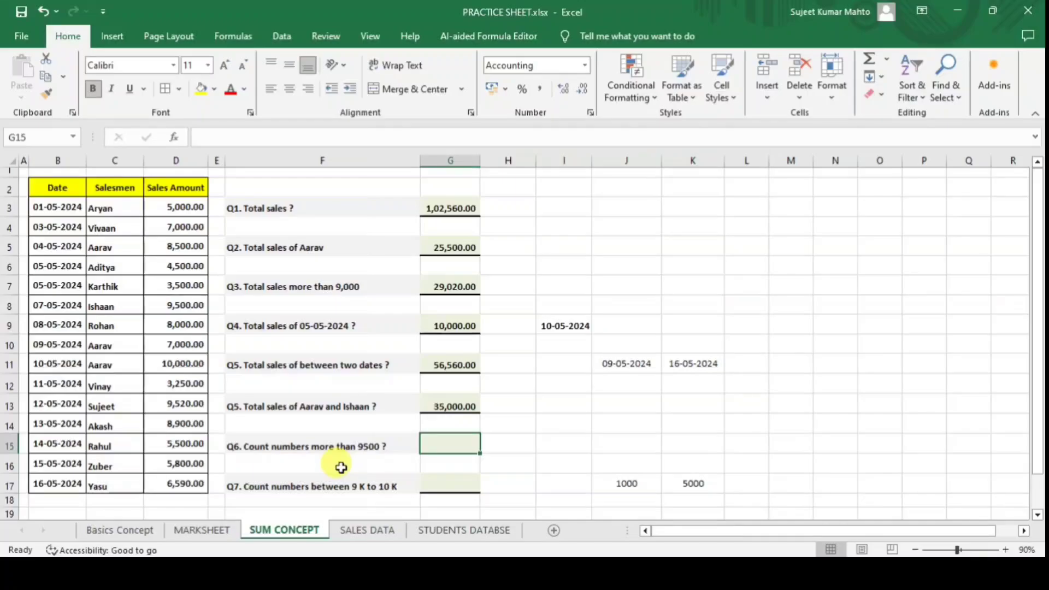
Enter =COUNTIFS(D3:D17,">9500") in G15 as the Q6 answer.
type("=coun")
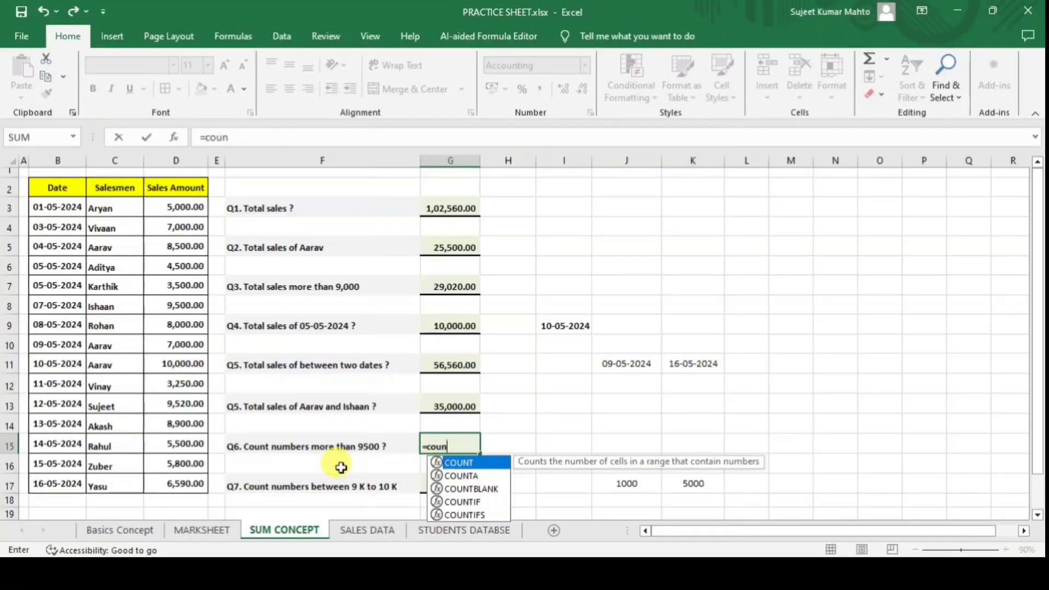
key("Down")
key("Down")
key("Down")
key("Down")
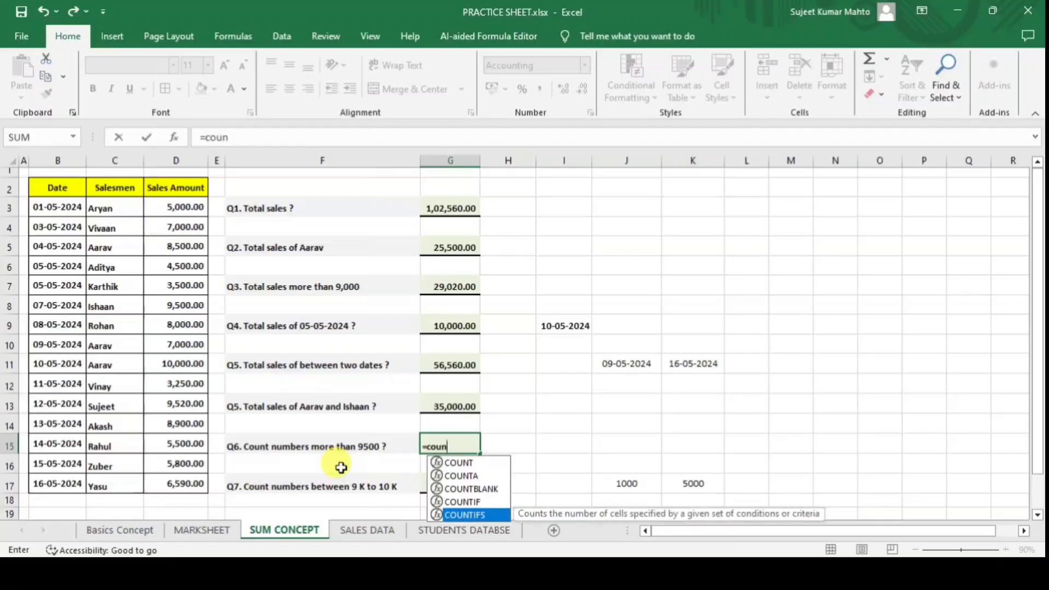
key("Tab")
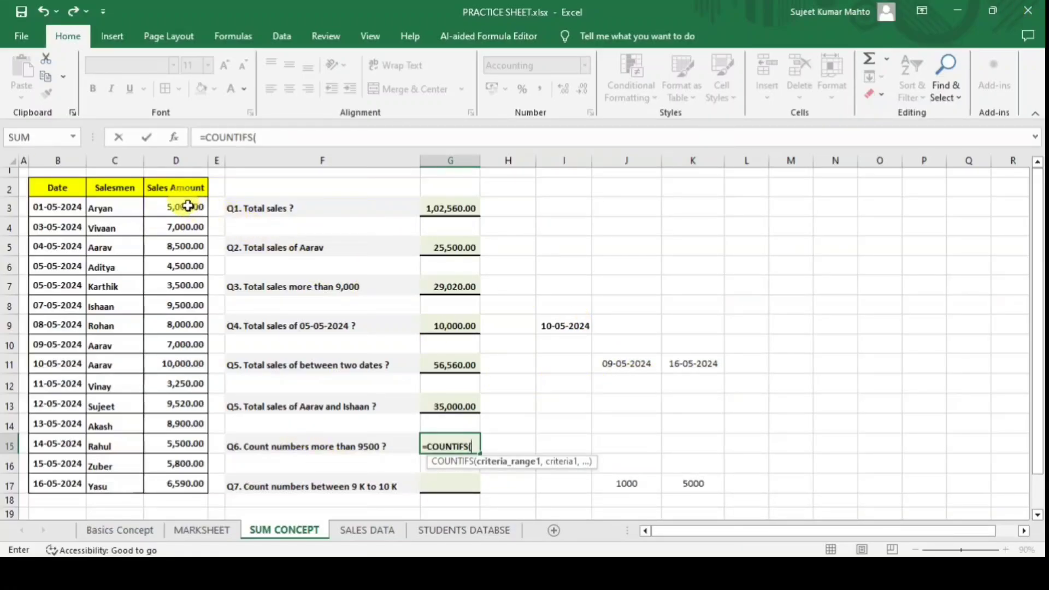
left_click_drag(194, 206, 190, 487)
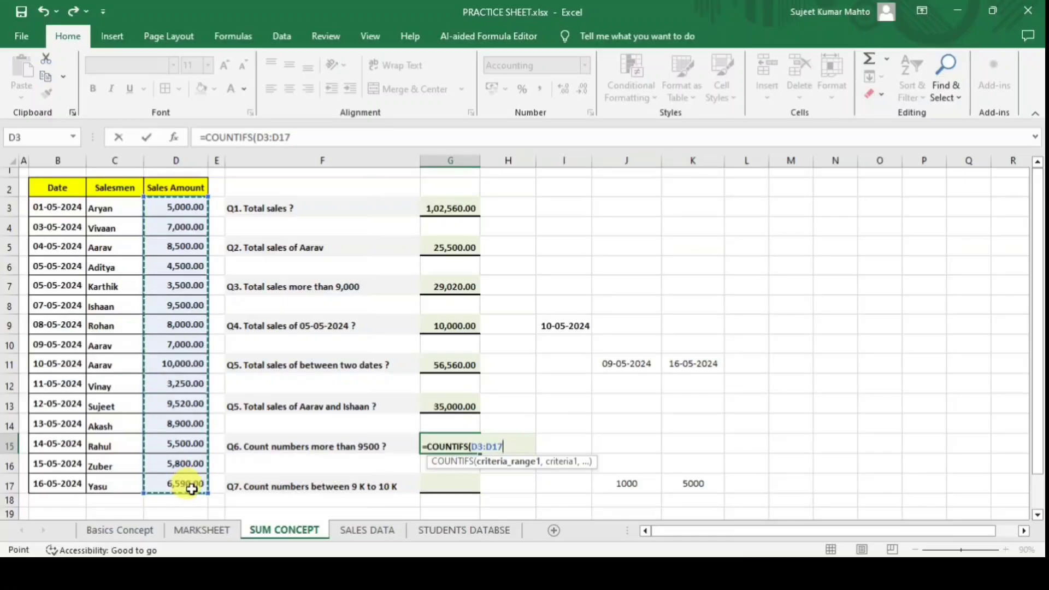
type(",")
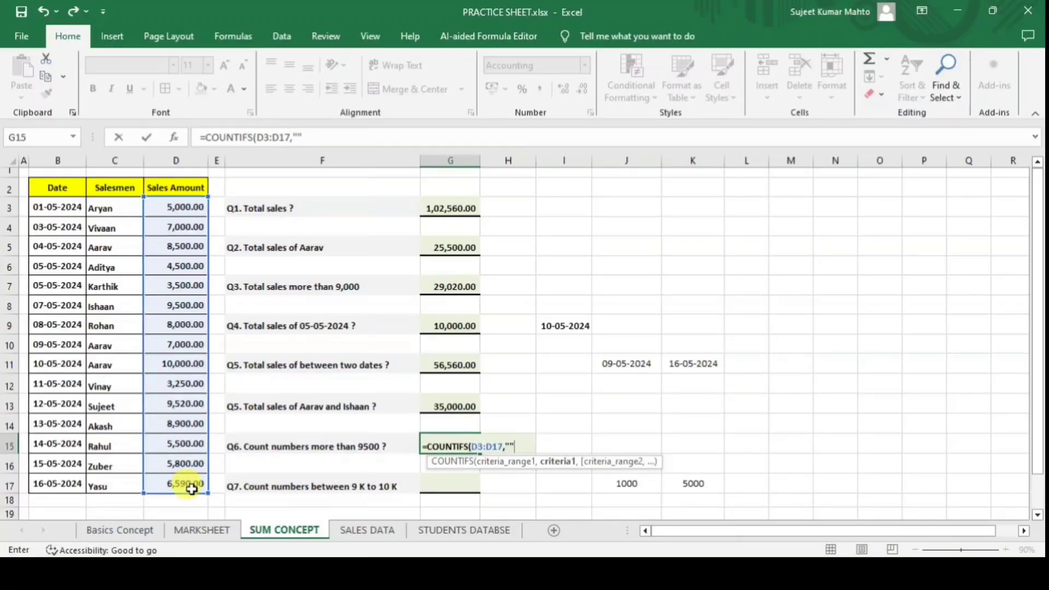
key("BackSpace")
type(">9500")
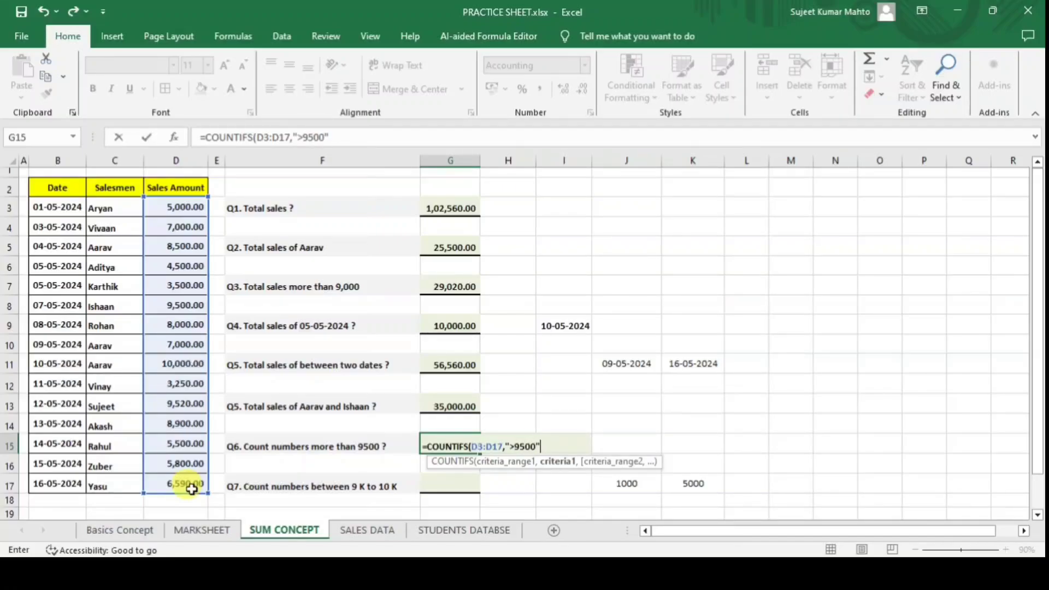
type("\")")
key("Return")
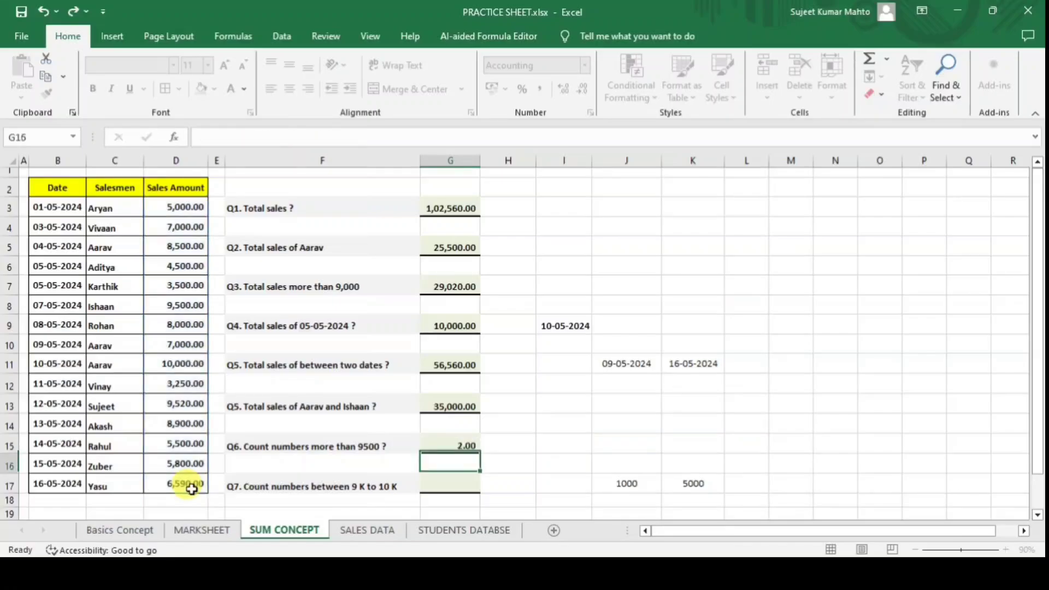
After checking the 9,500 value in D8, change the G15 criterion to ">=9500", giving 3.00.
left_click(468, 444)
left_click(409, 445)
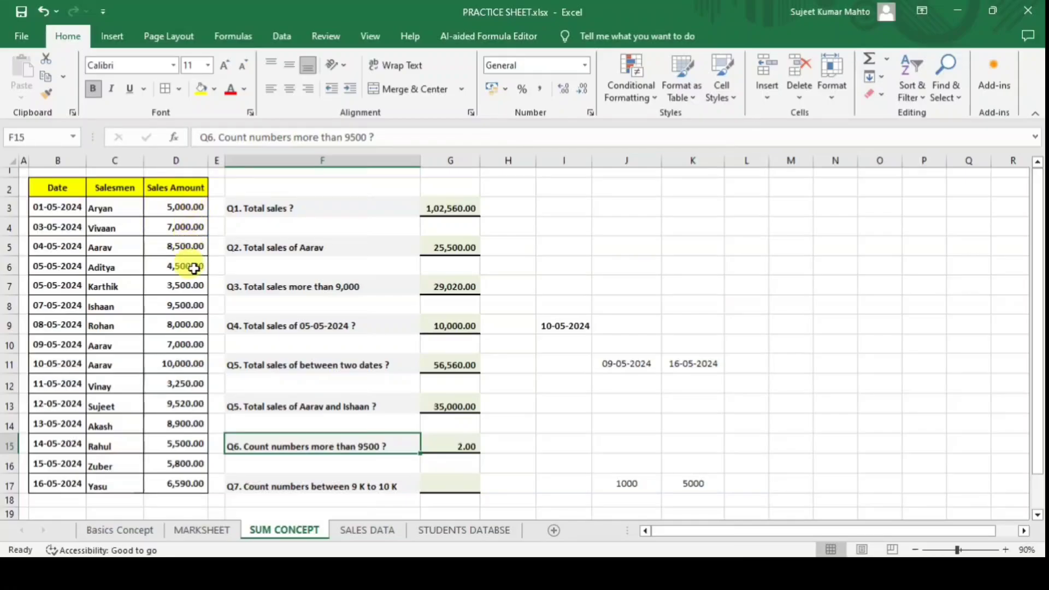
left_click(189, 305)
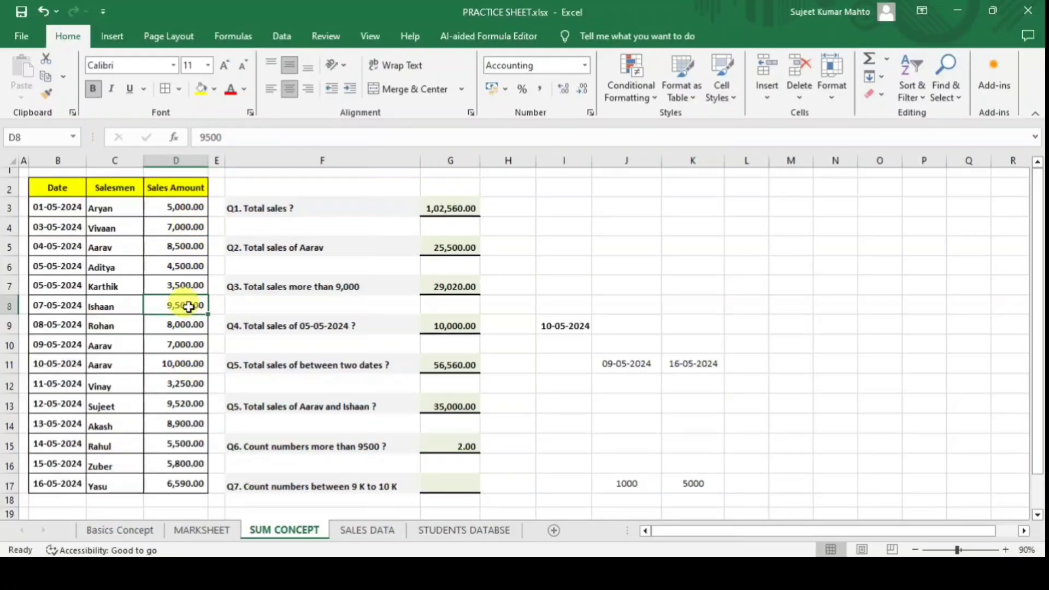
left_click(466, 445)
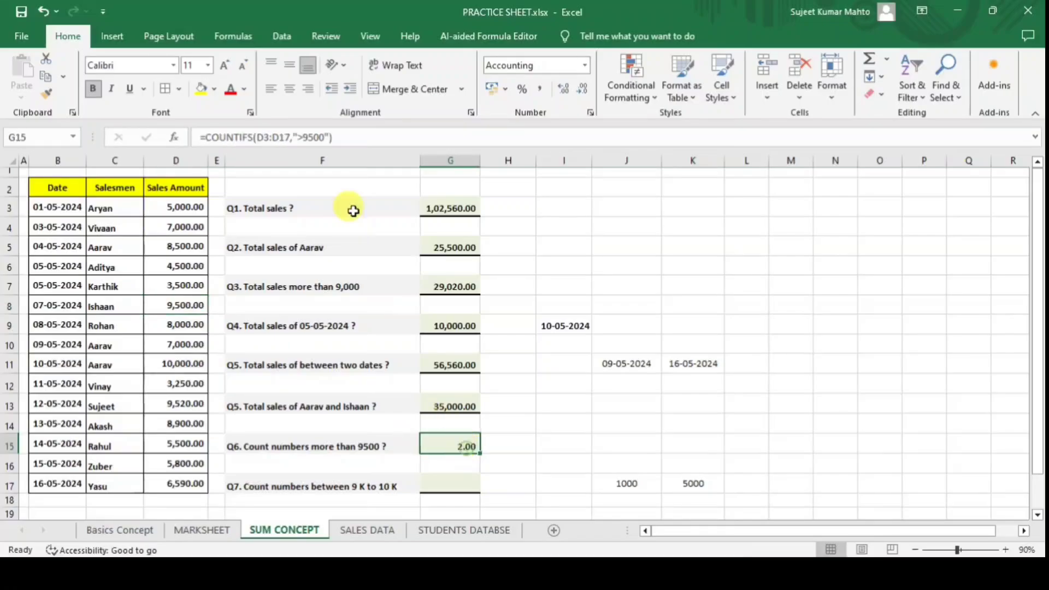
left_click(301, 137)
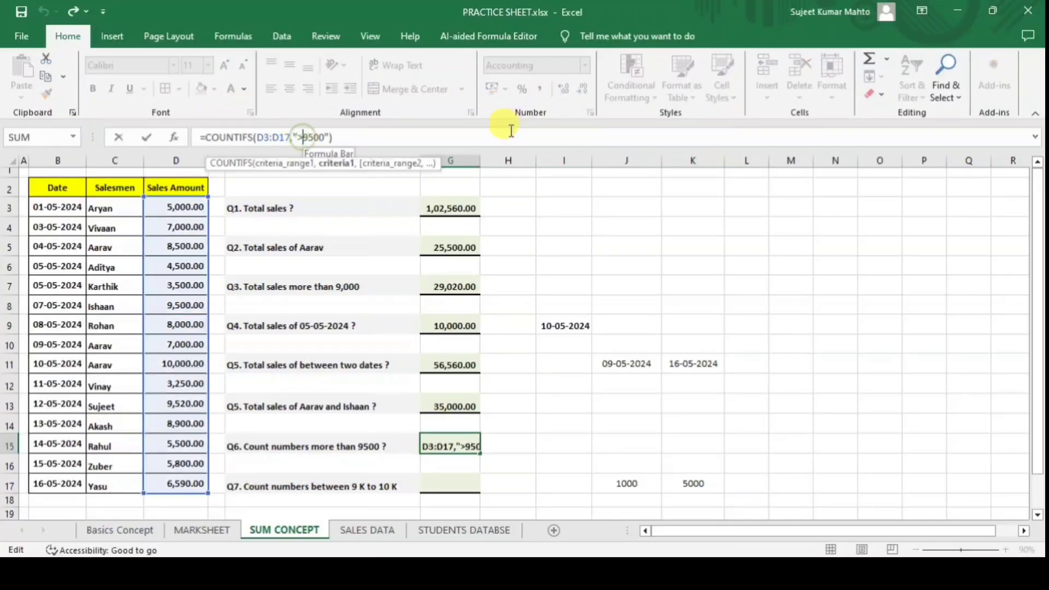
type("=")
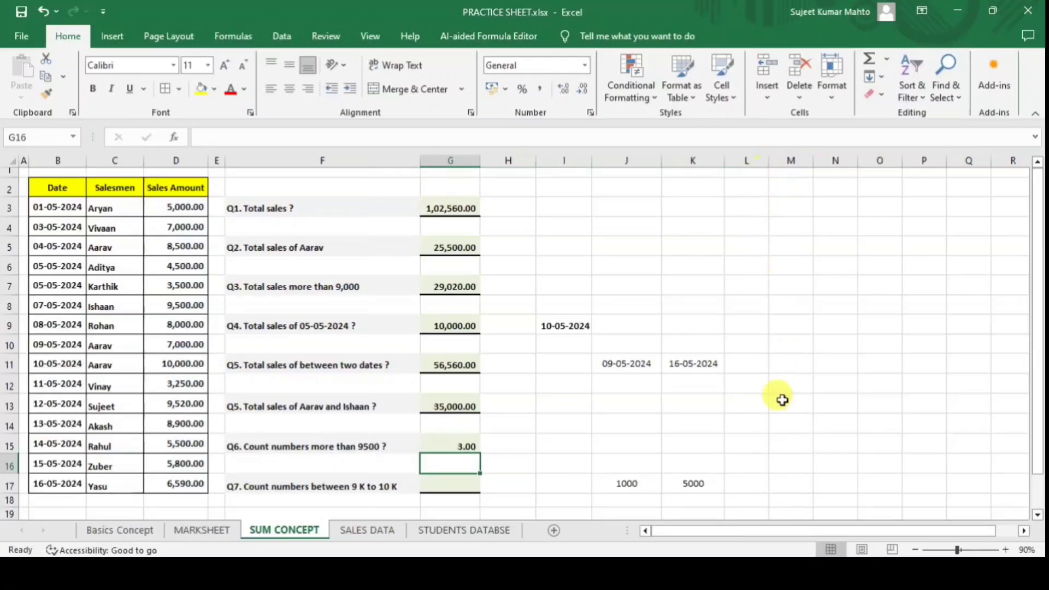
left_click(438, 444)
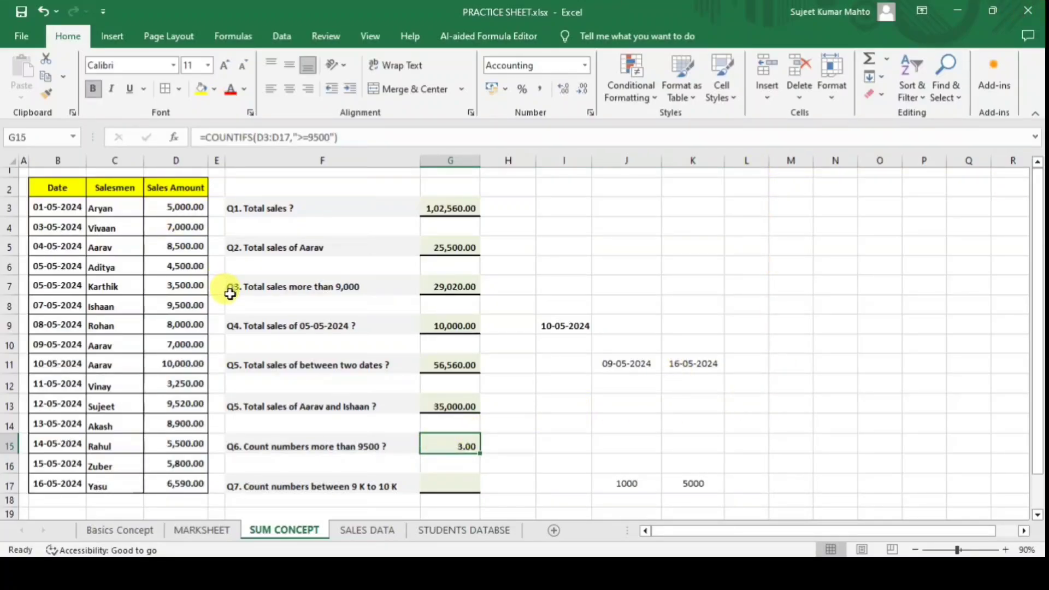
left_click(158, 306)
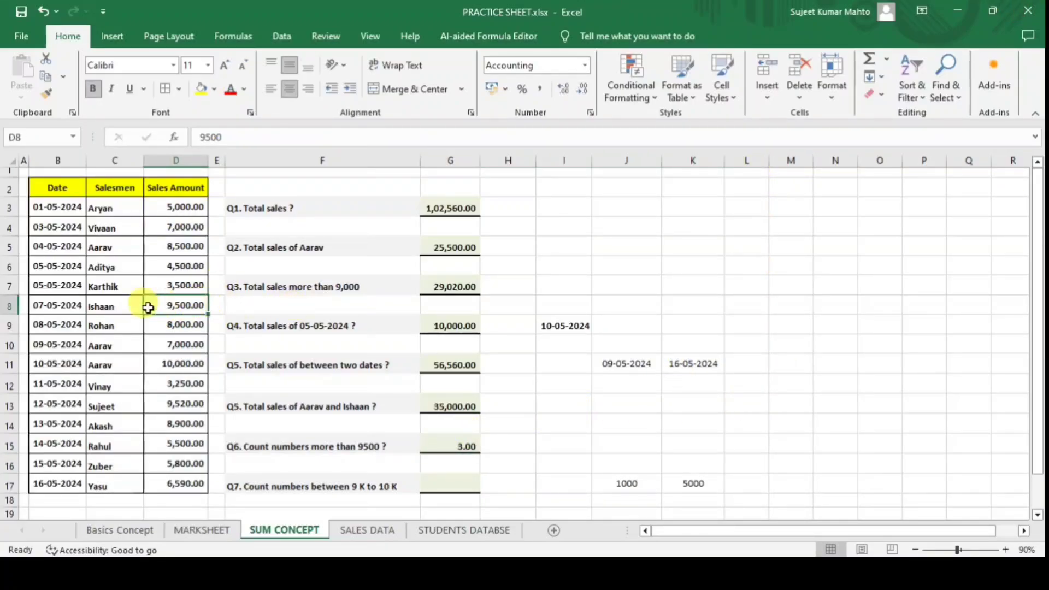
Change D8 from 9,500 to 8,000 and confirm Q6 drops to 2.00.
left_click(184, 365, "ctrl")
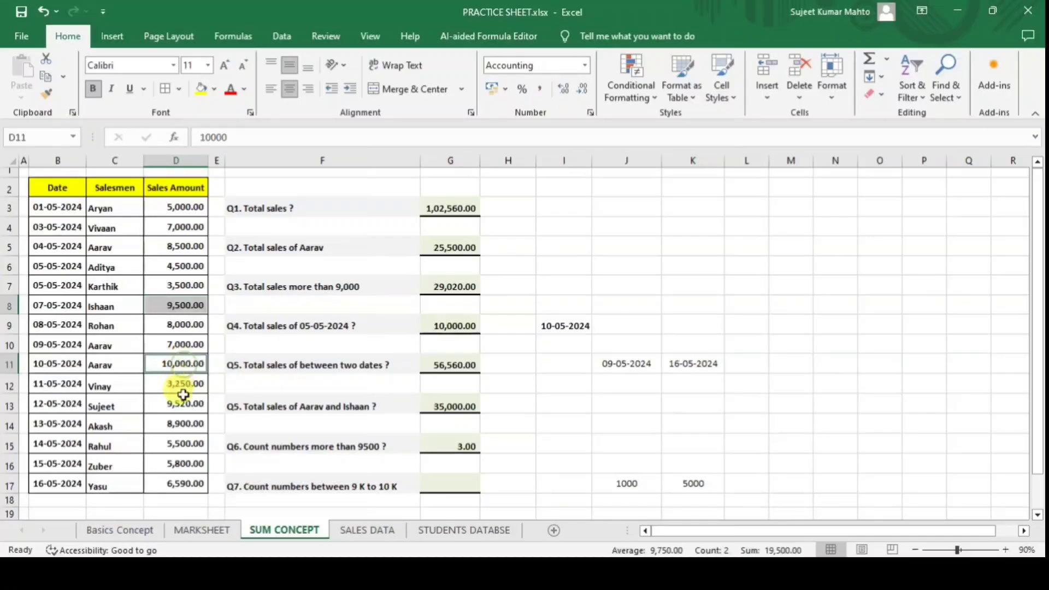
left_click(178, 424, "ctrl")
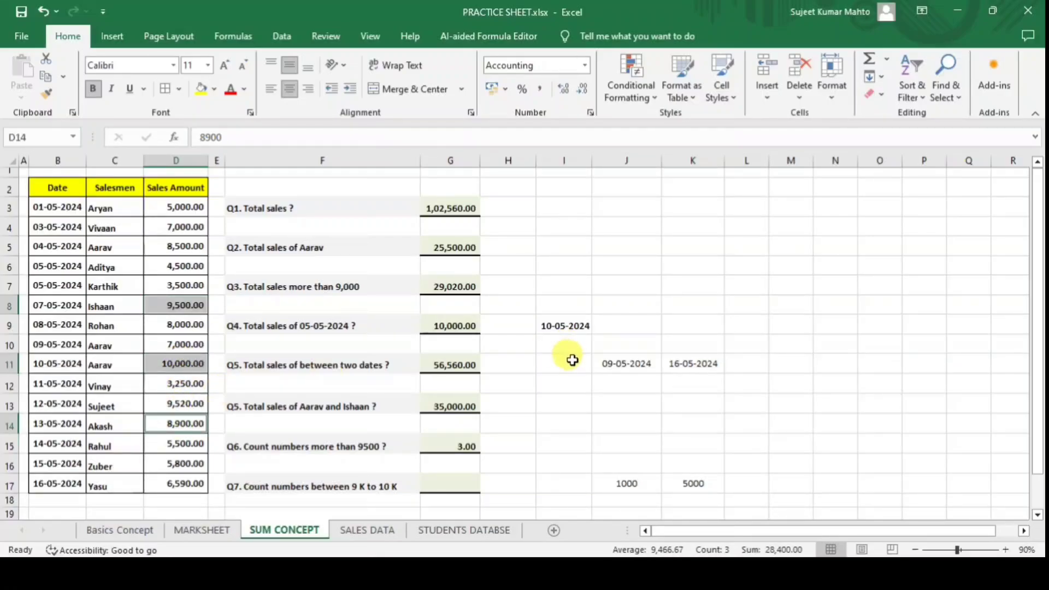
left_click(193, 307)
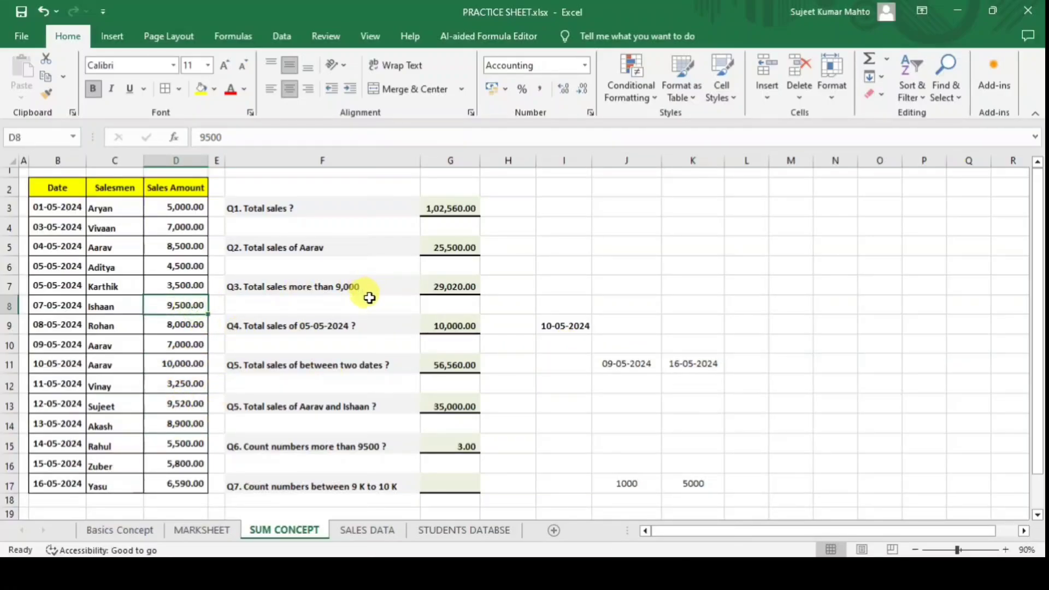
type("80")
key("Return")
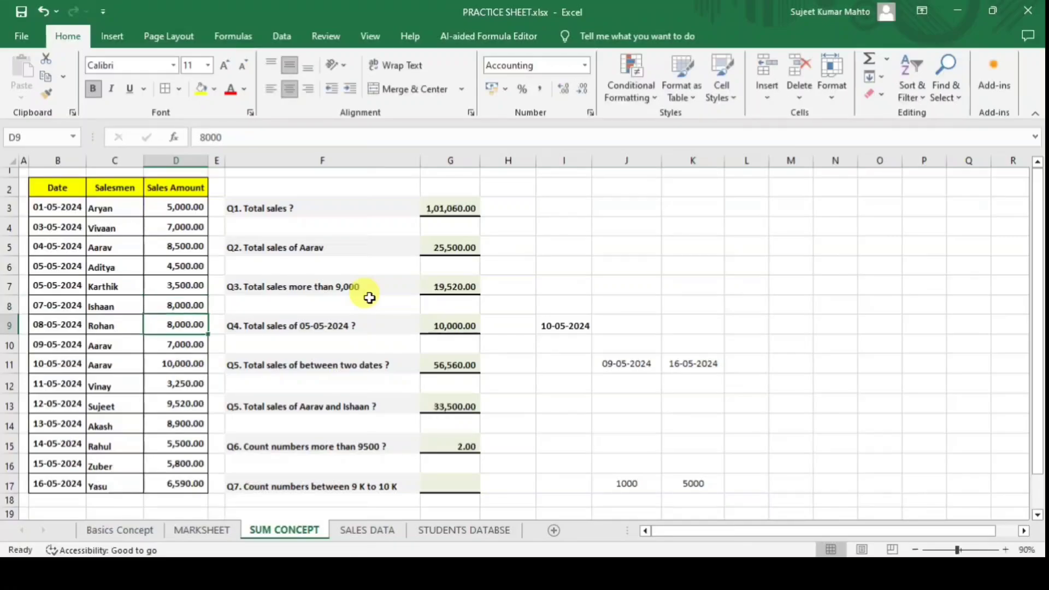
left_click(453, 446)
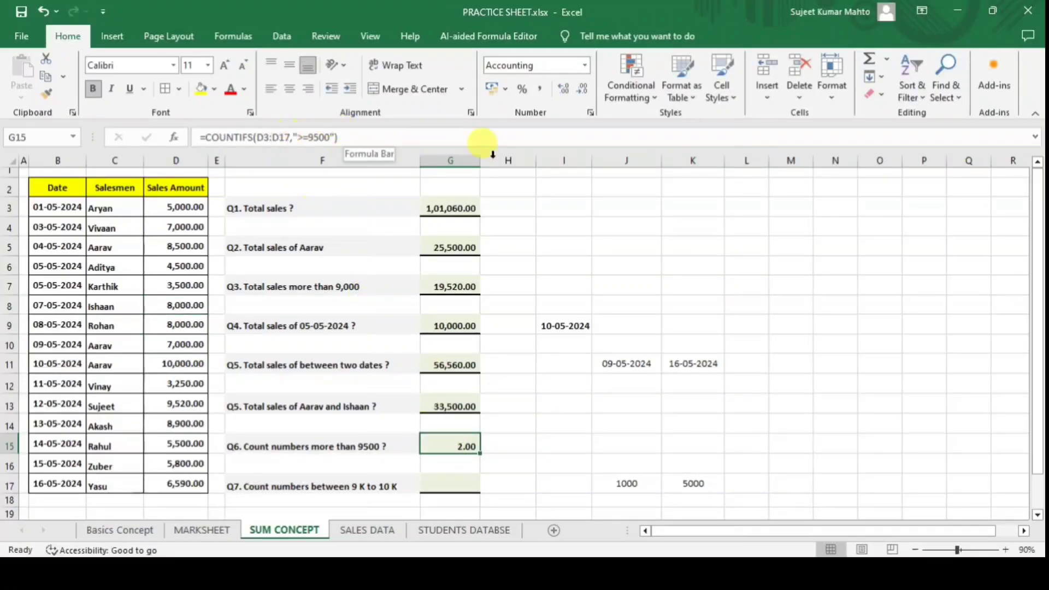
left_click(185, 363)
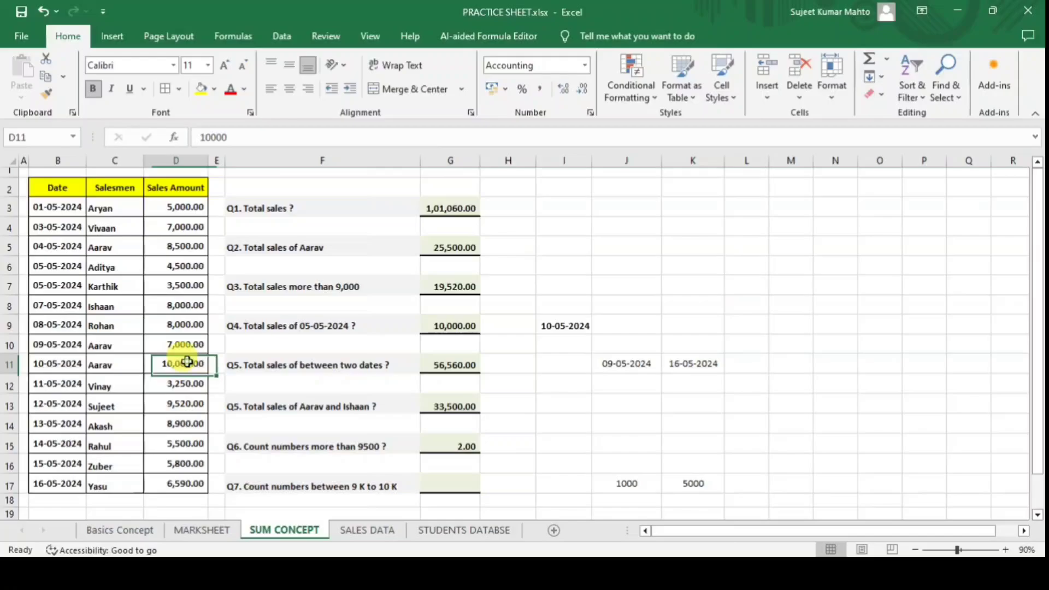
left_click(186, 402, "ctrl")
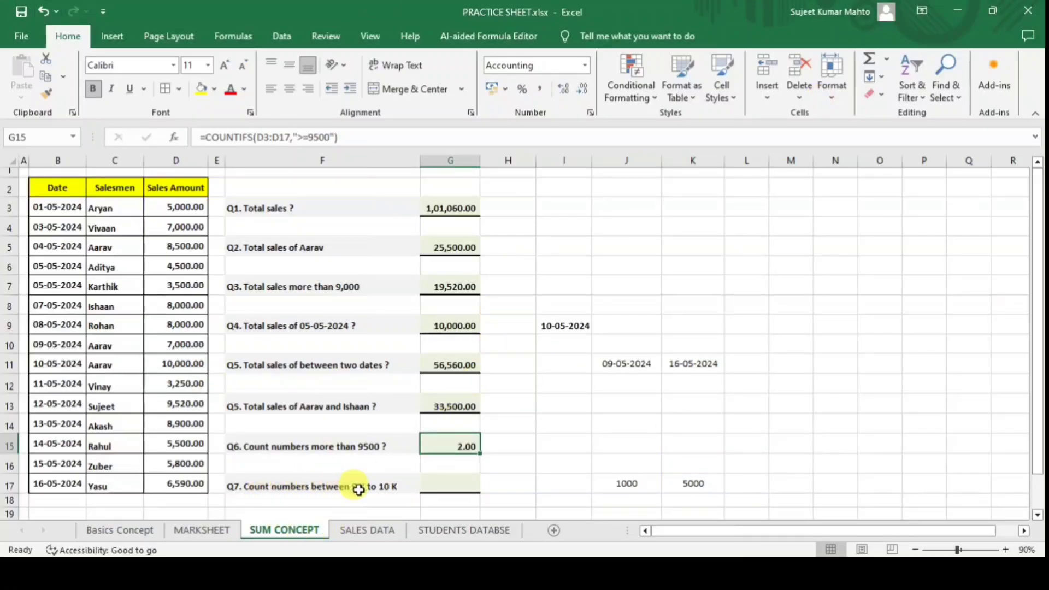
left_click(627, 484)
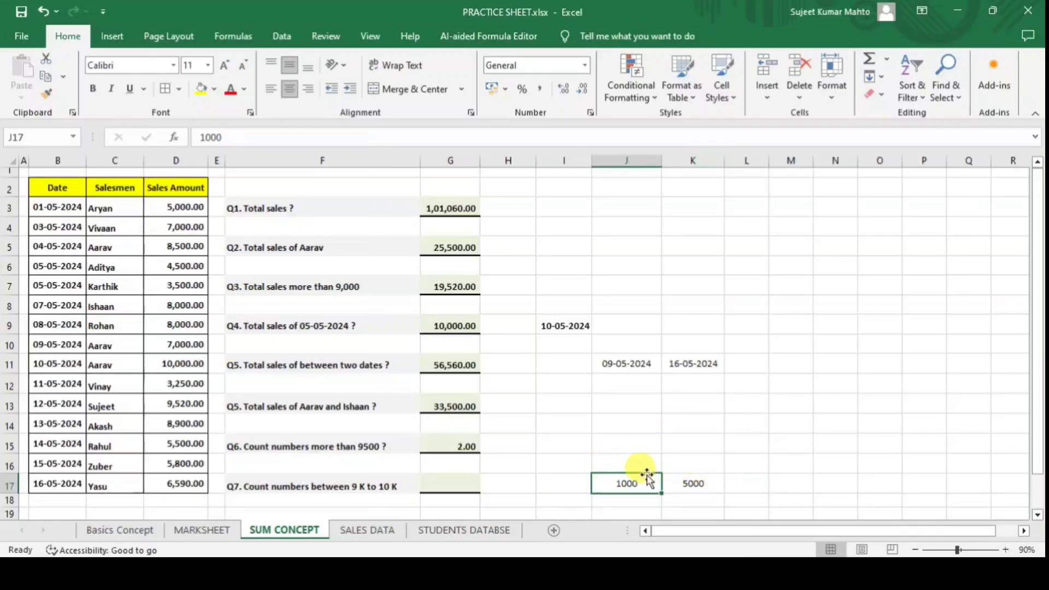
In G17, start a COUNTIFS over D3:D17 using J17 as the lower-limit criterion.
left_click(439, 481)
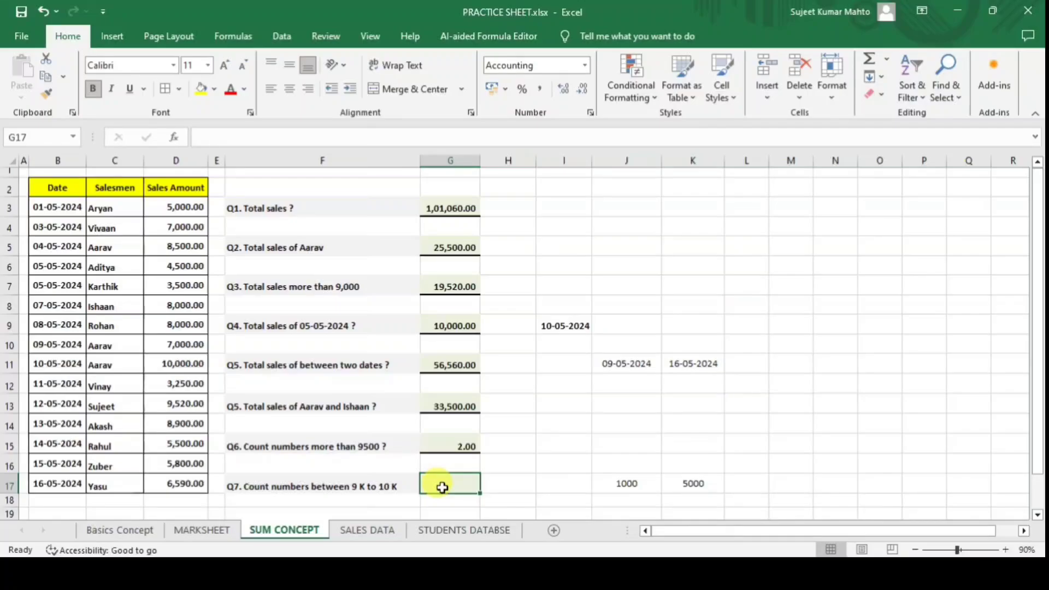
type("=cou")
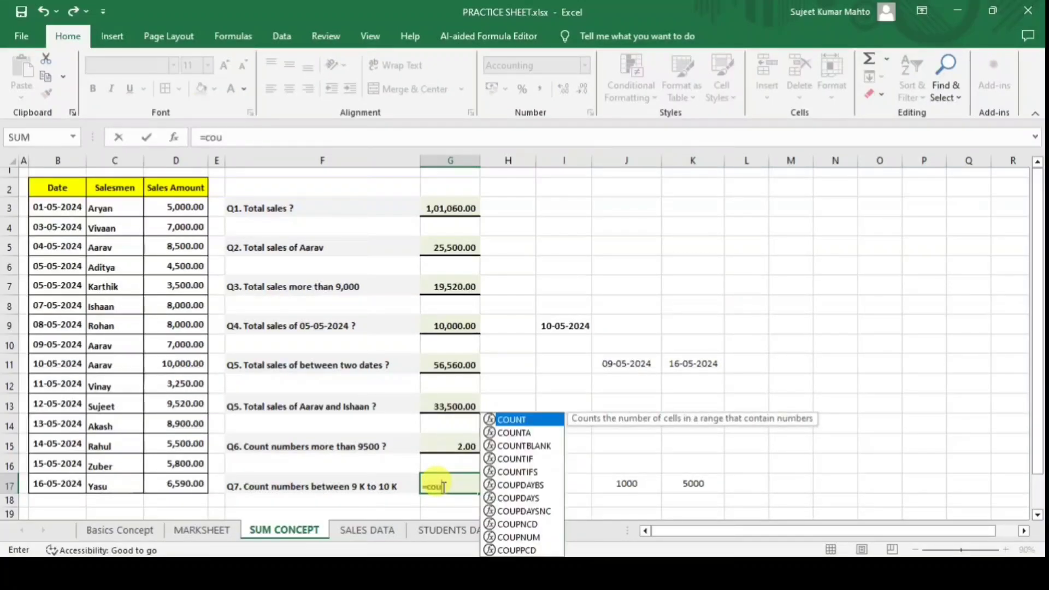
key("Down")
key("Down")
key("Down")
key("Down")
key("Tab")
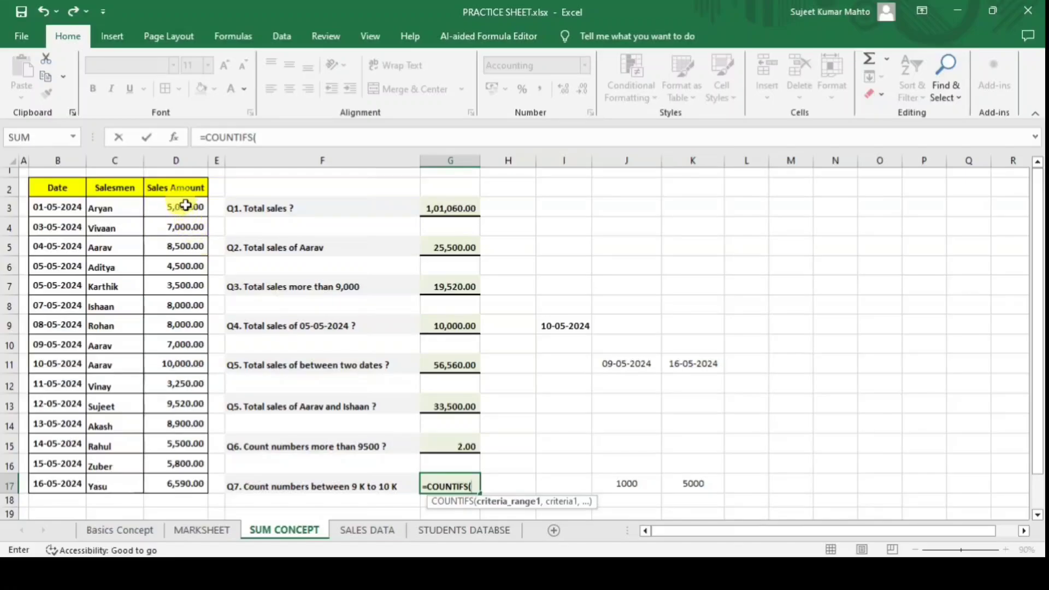
left_click_drag(184, 207, 198, 485)
type(",\">=\"&")
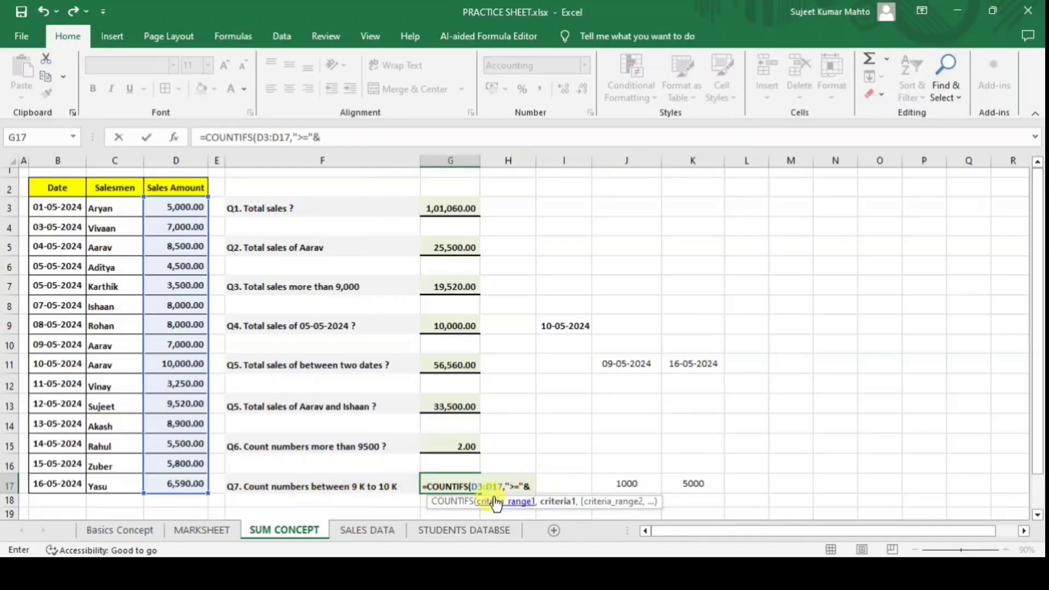
left_click(627, 483)
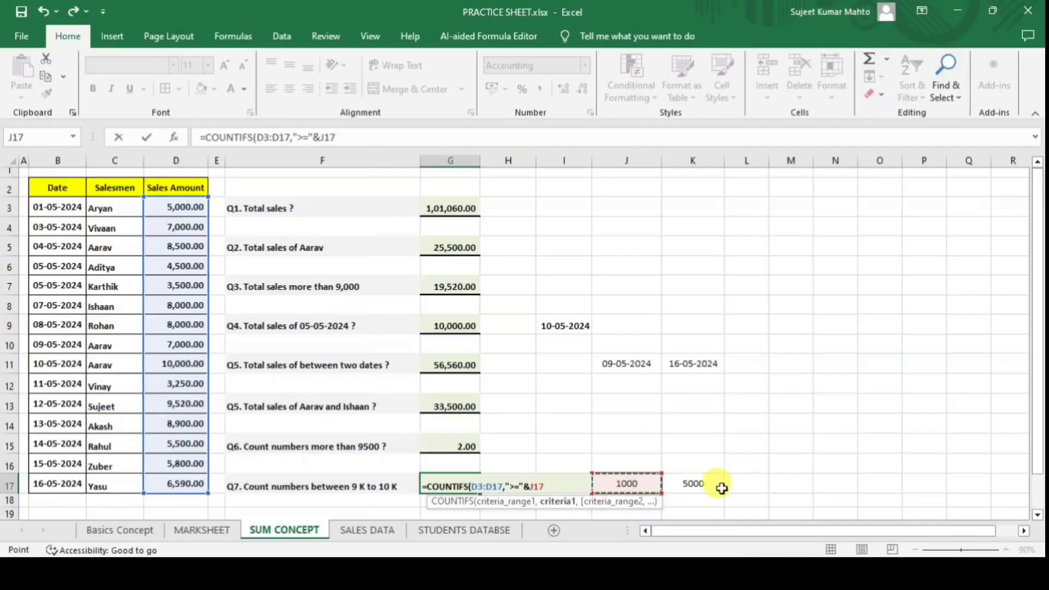
type(",")
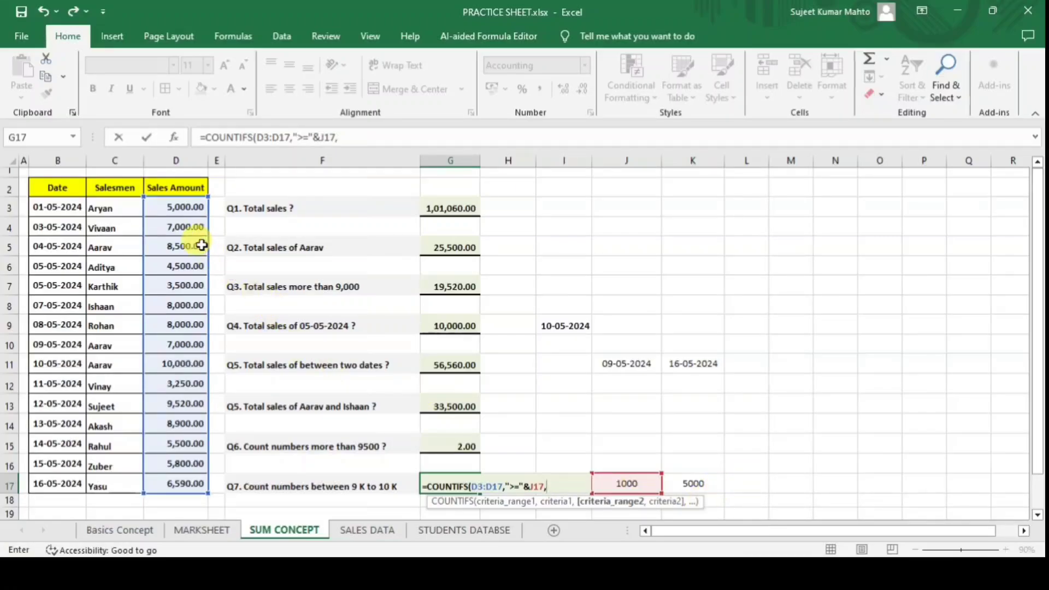
Add D3:D17 with "<="&K17 as the upper limit, fix the stray comma, giving 4.00.
left_click_drag(171, 204, 182, 487)
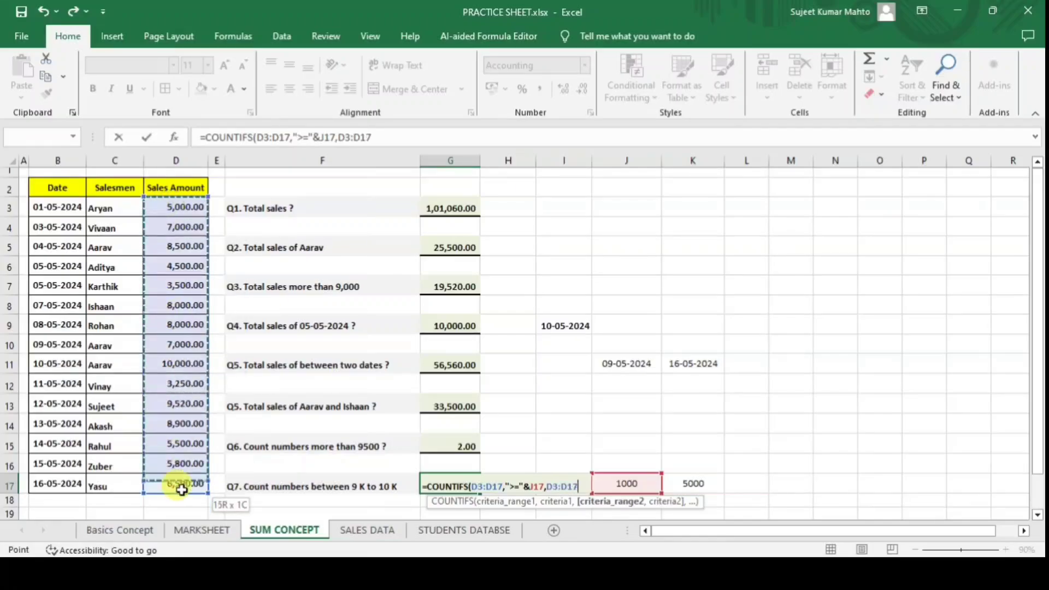
type(",\"<=")
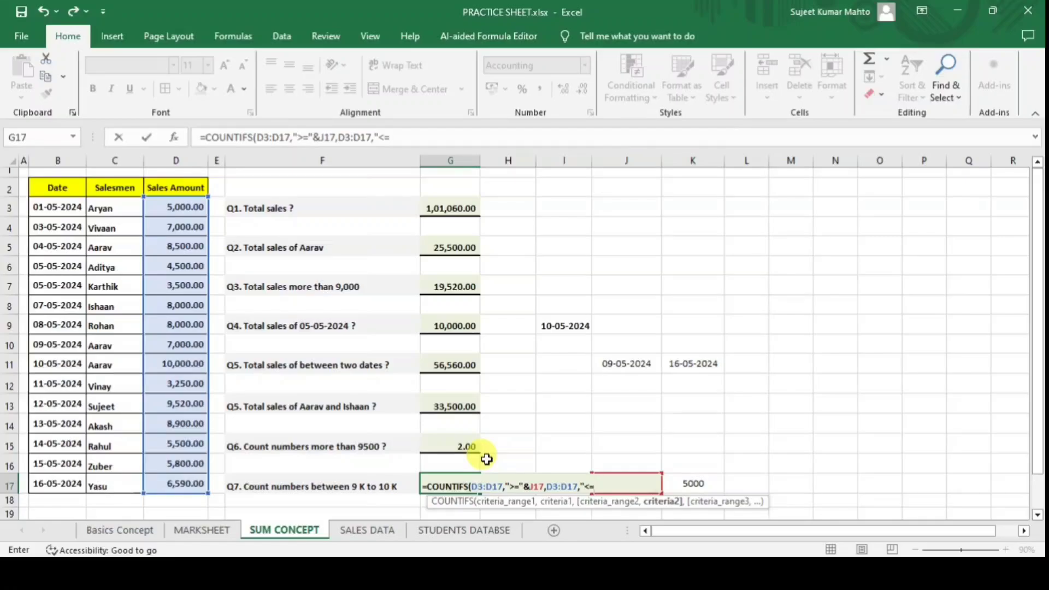
type("\",")
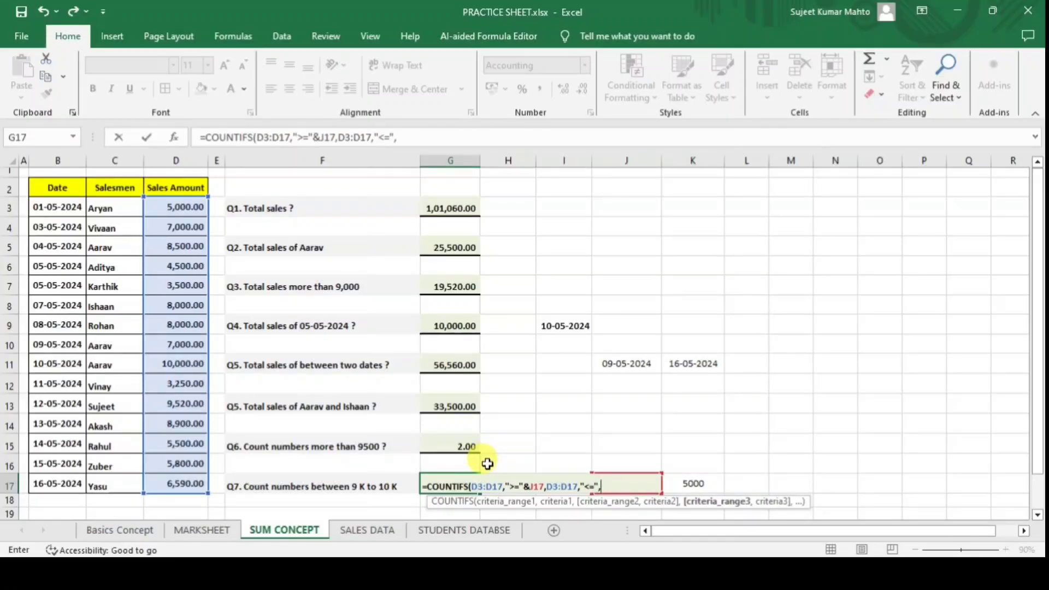
type("&")
left_click(692, 482)
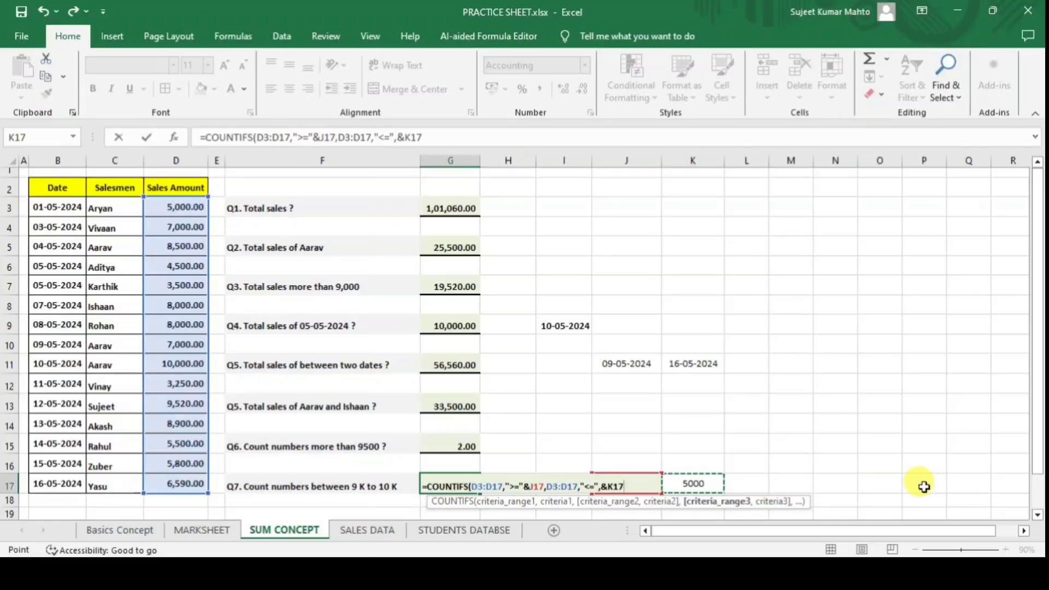
type(")")
key("Return")
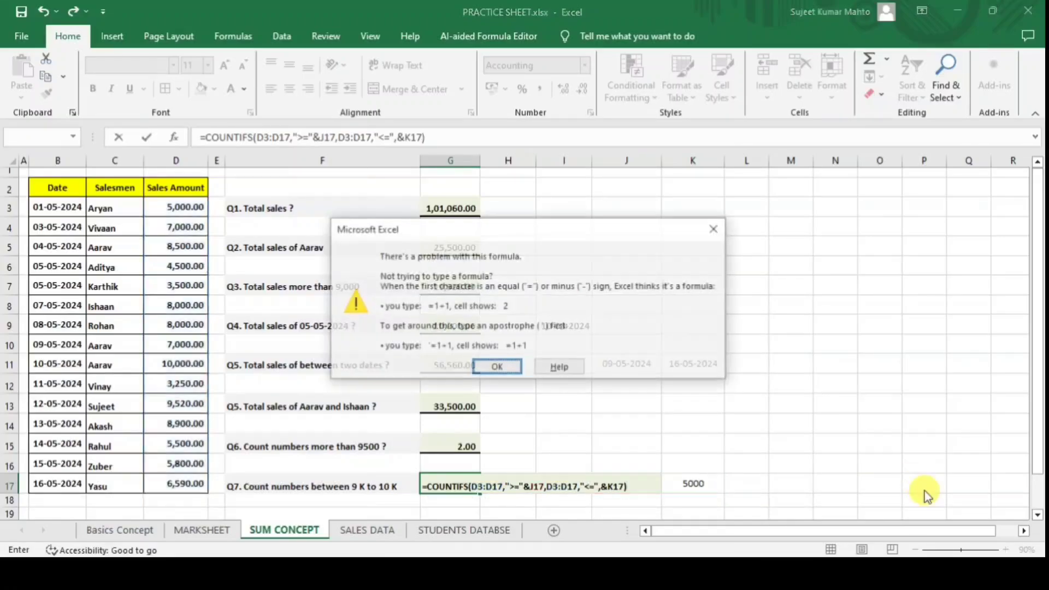
key("Return")
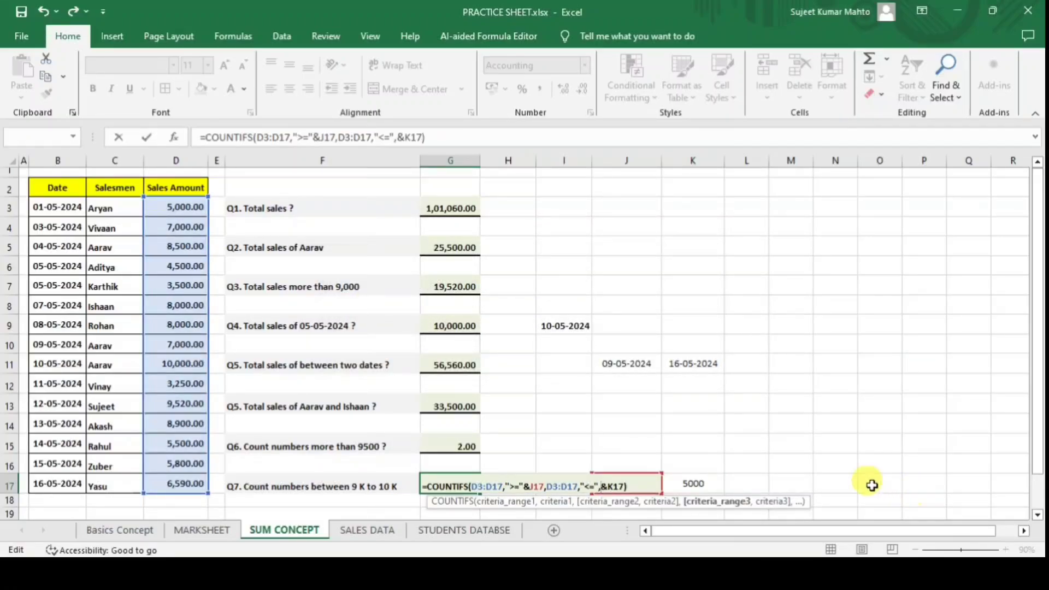
key("BackSpace")
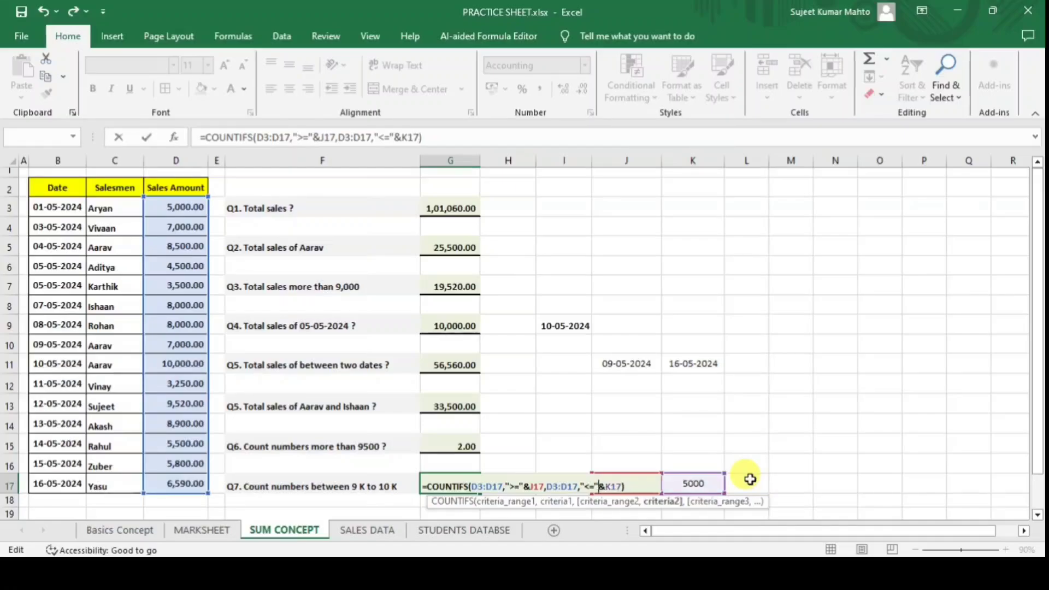
key("Return")
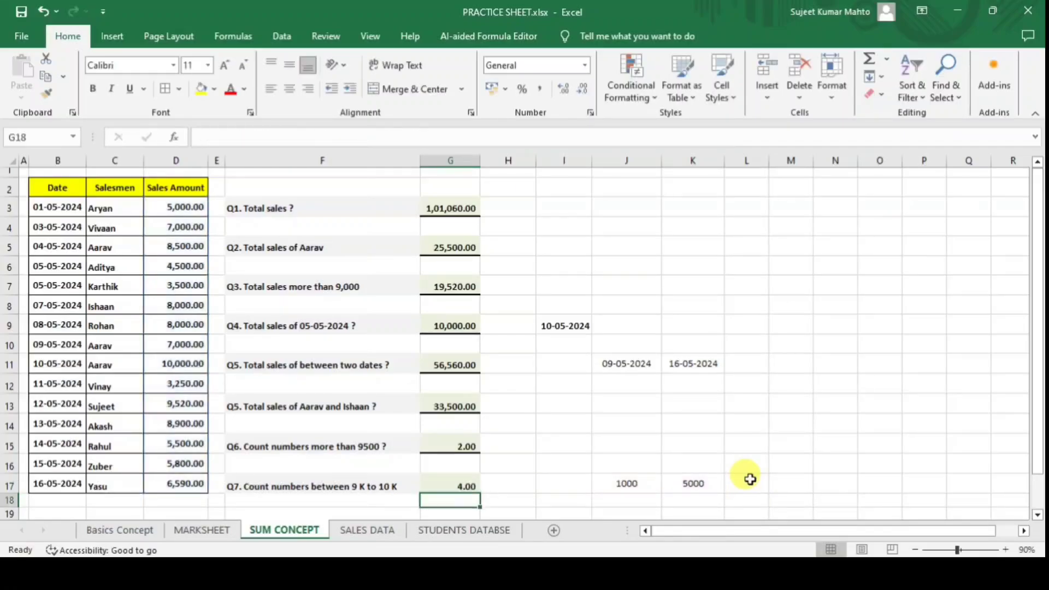
left_click(626, 481)
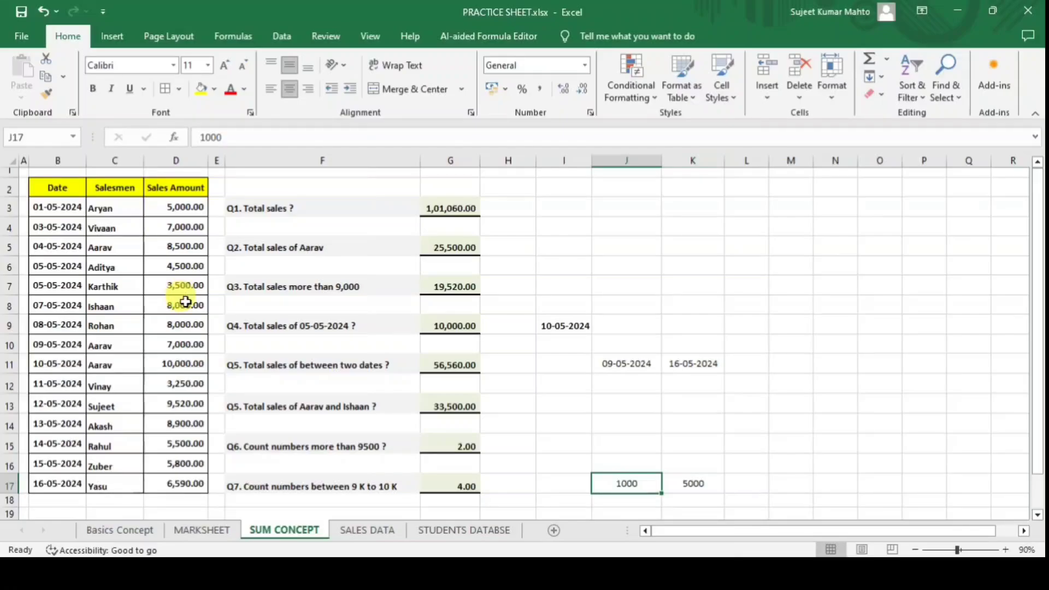
left_click(701, 483)
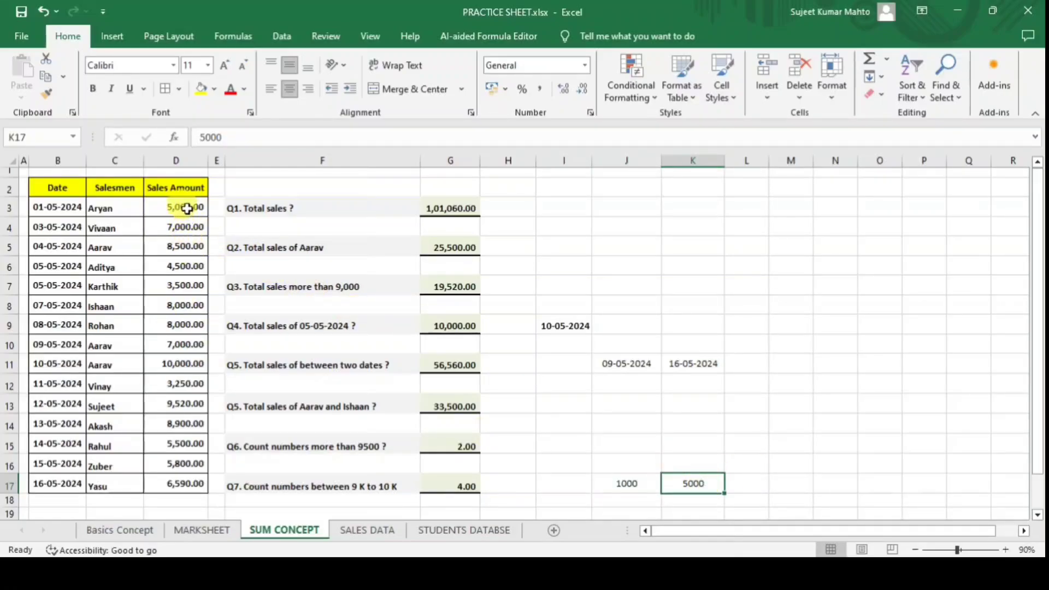
left_click(186, 208)
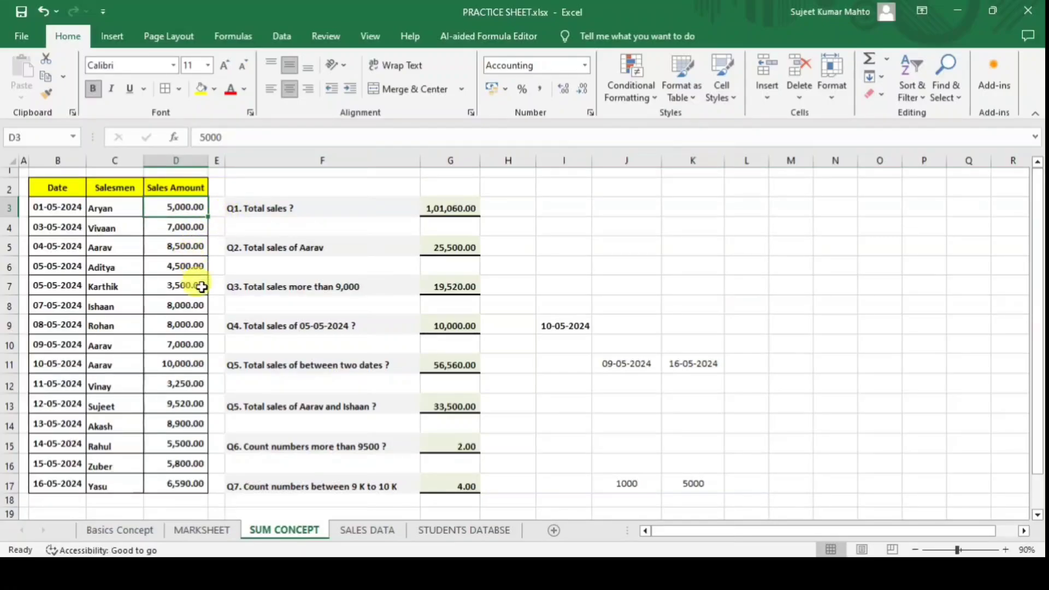
left_click(186, 266, "ctrl")
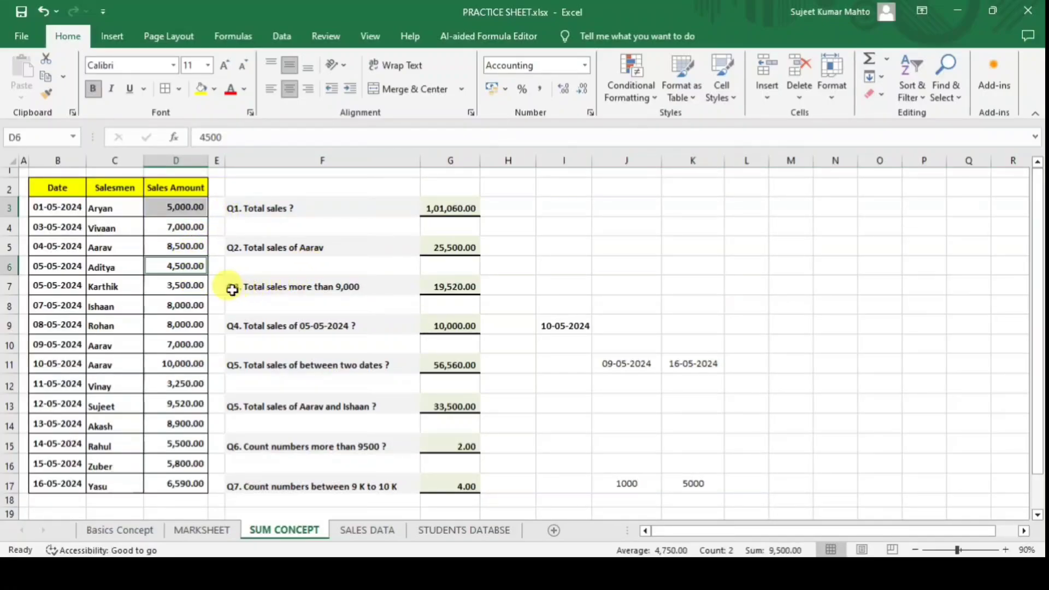
left_click(189, 285, "ctrl")
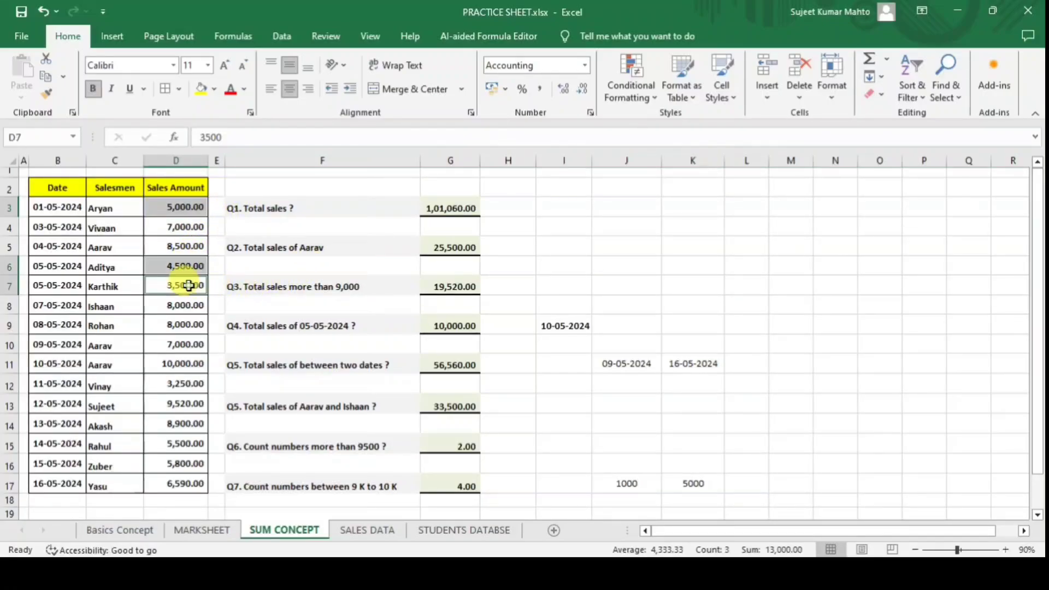
left_click(185, 385, "ctrl")
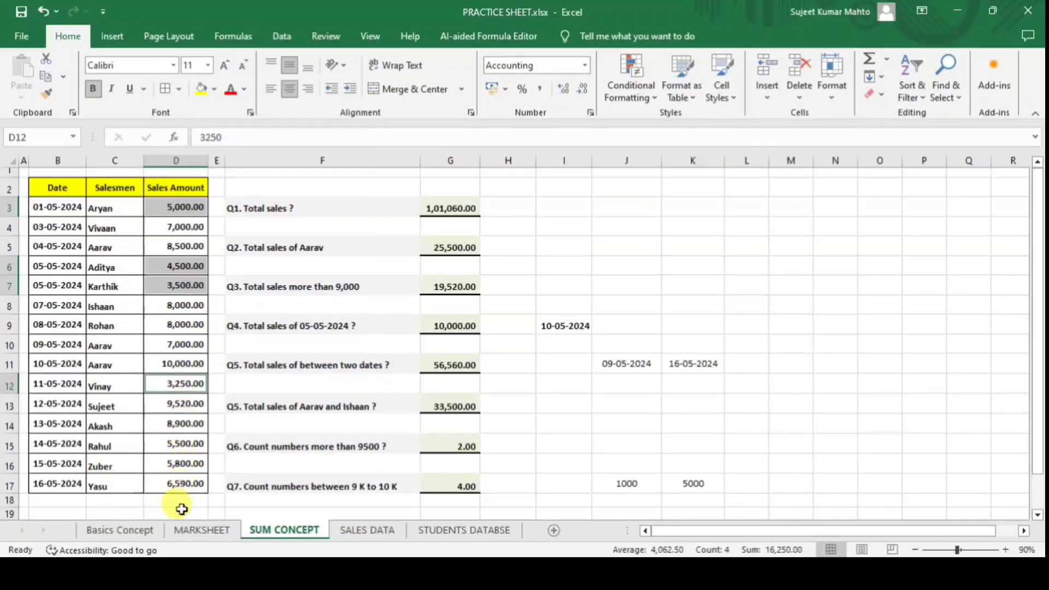
left_click(508, 485)
left_click(448, 486)
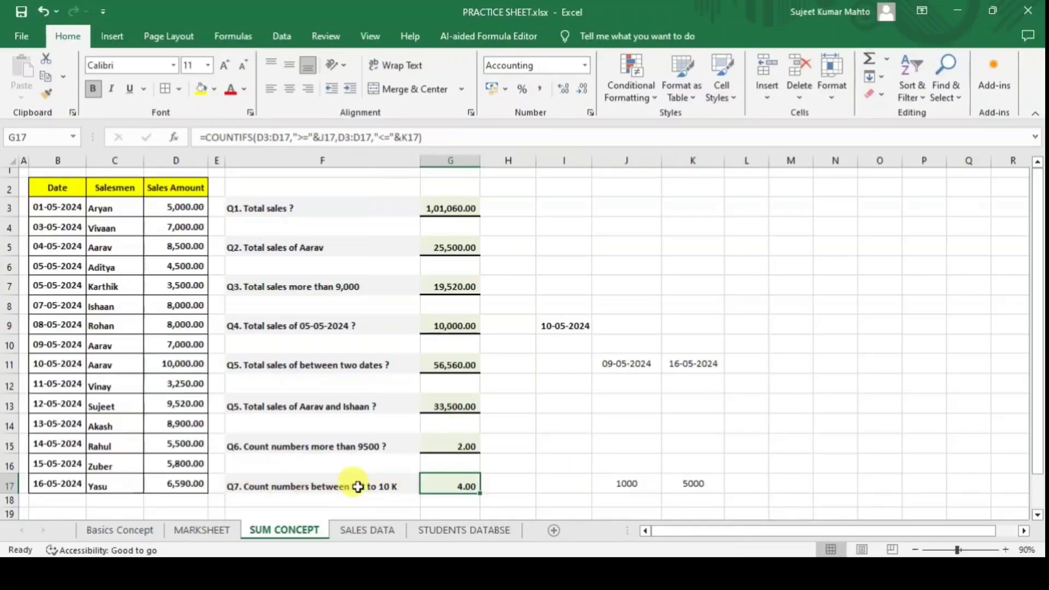
Set the Q7 limits to 9000 in J17 and 10000 in K17.
left_click(597, 484)
type("9")
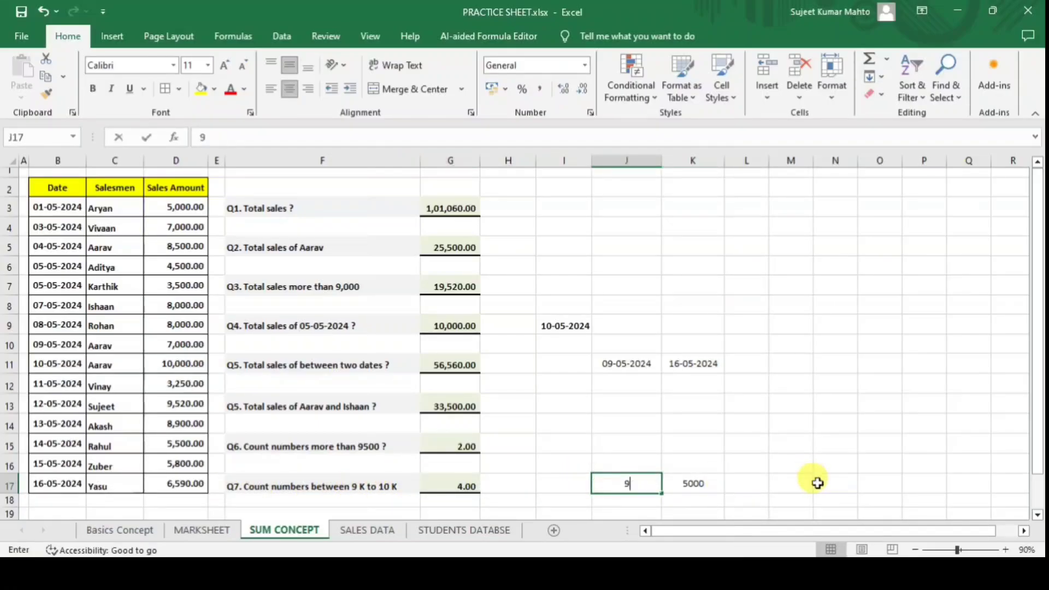
type("000")
key("Return")
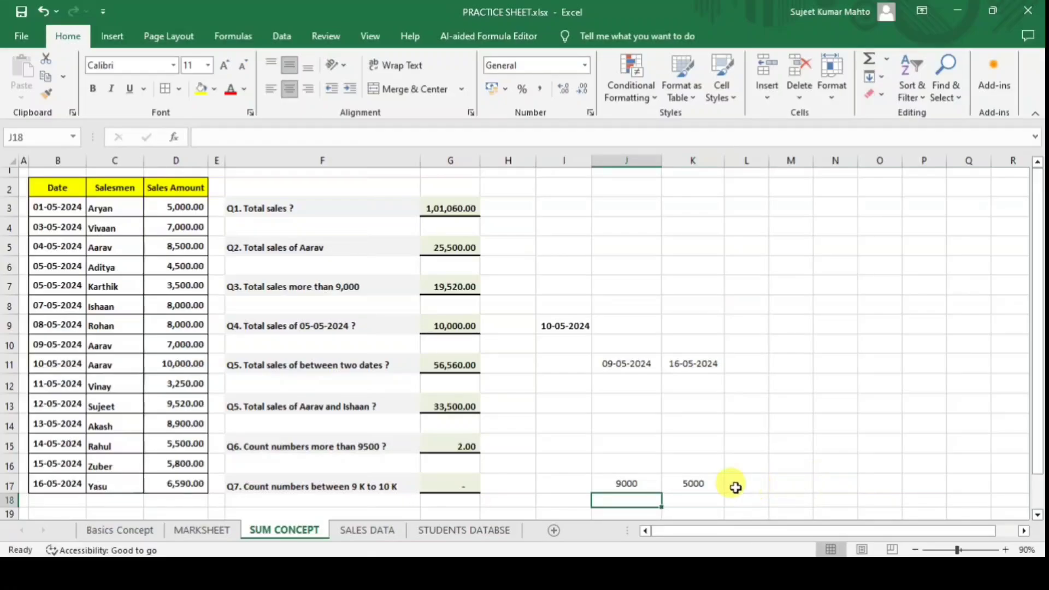
left_click(705, 481)
type("100")
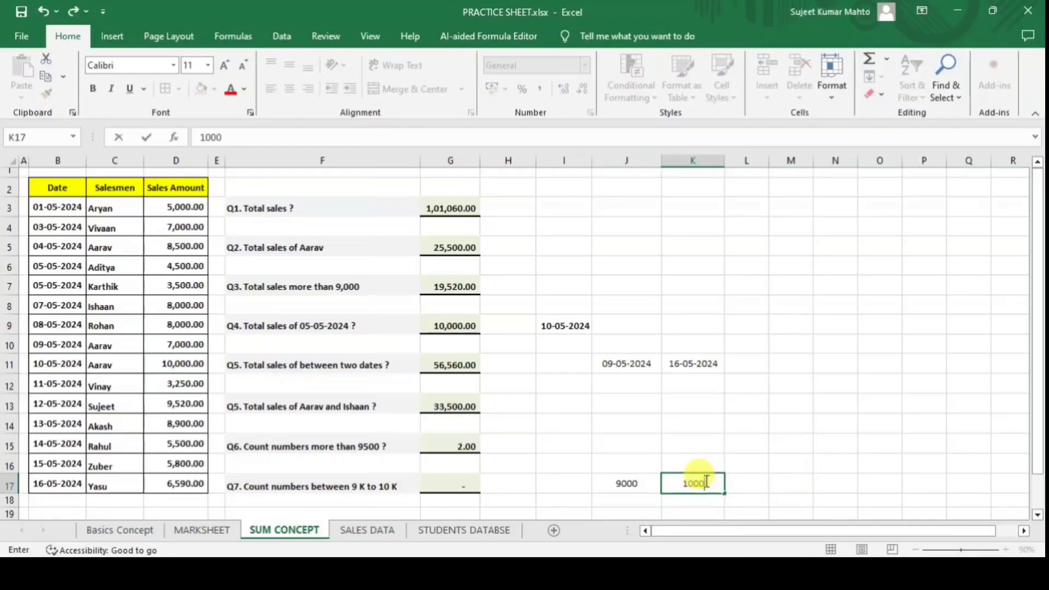
key("Return")
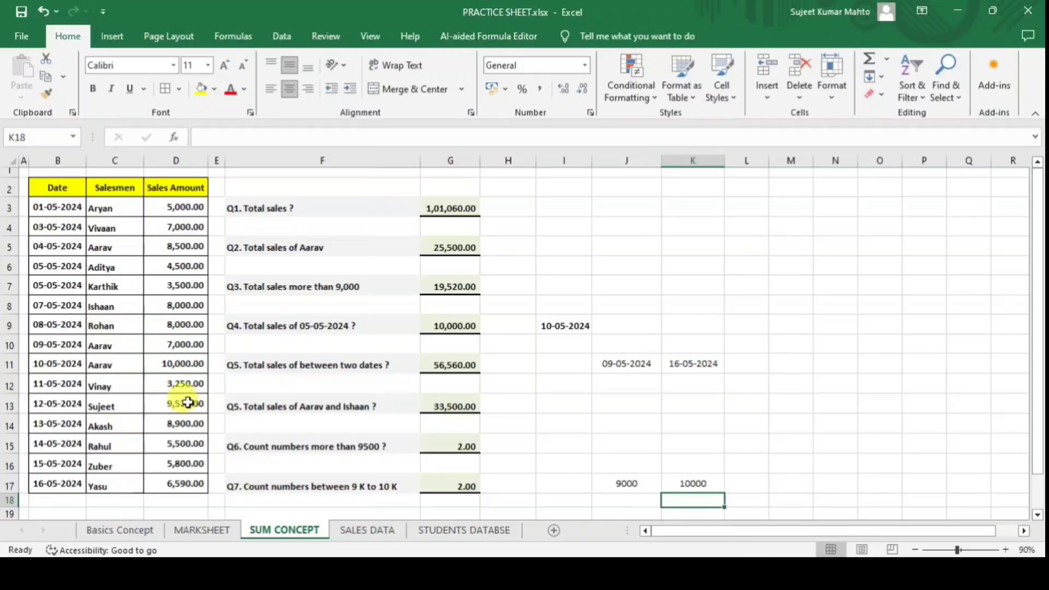
Restore D8's sales amount to 9,500, bringing the Q7 count to 3.00.
left_click(188, 402)
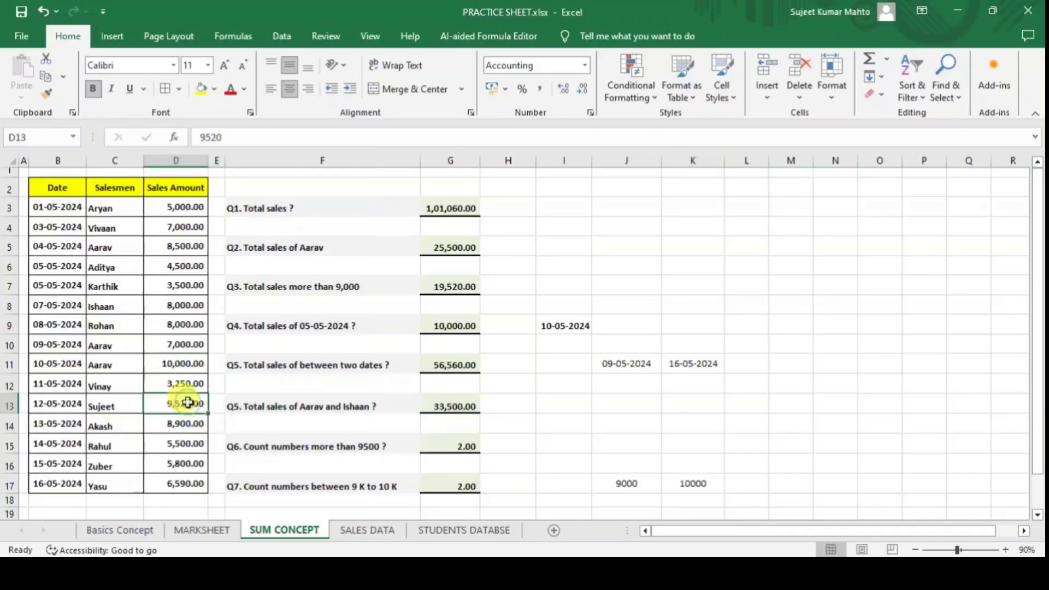
left_click(183, 364, "ctrl")
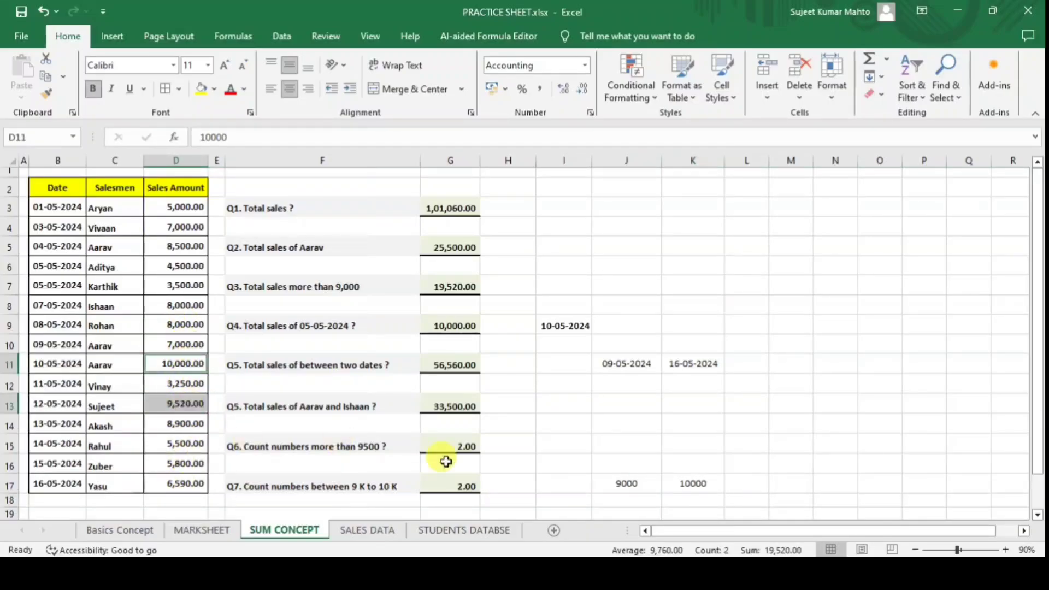
left_click(173, 304)
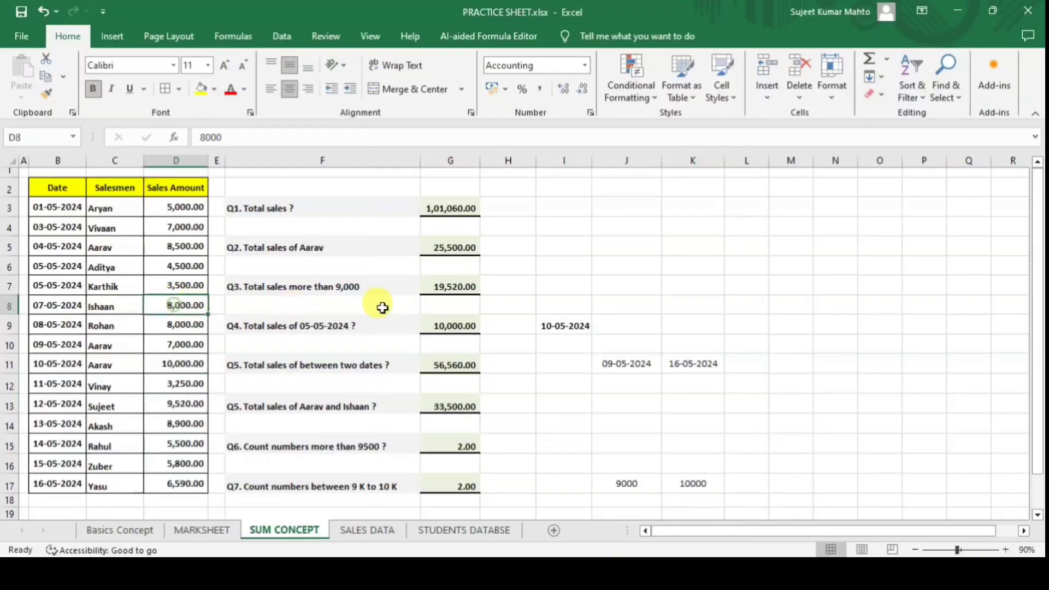
type("95")
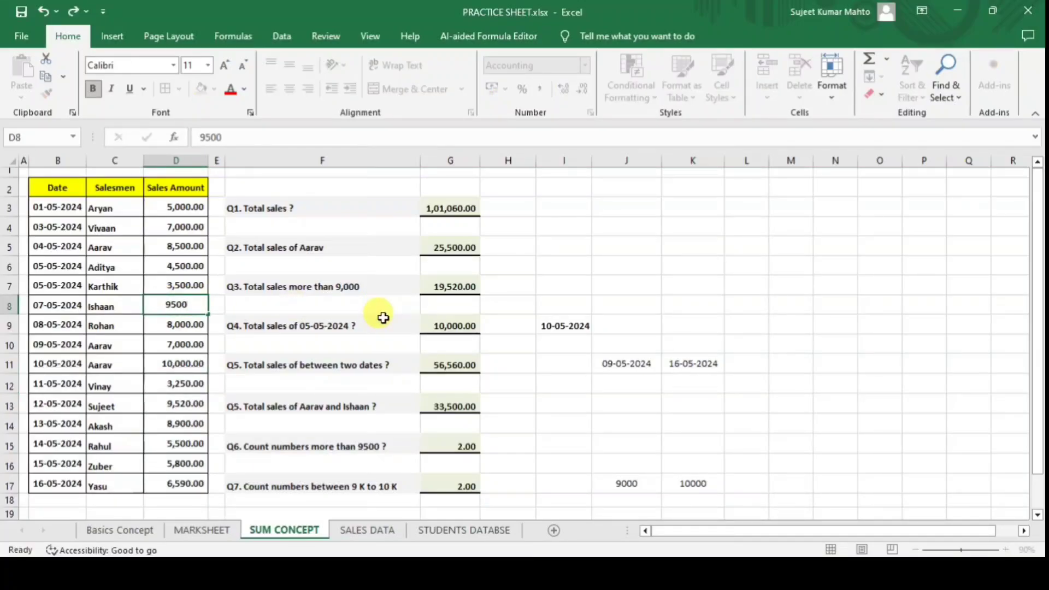
key("Return")
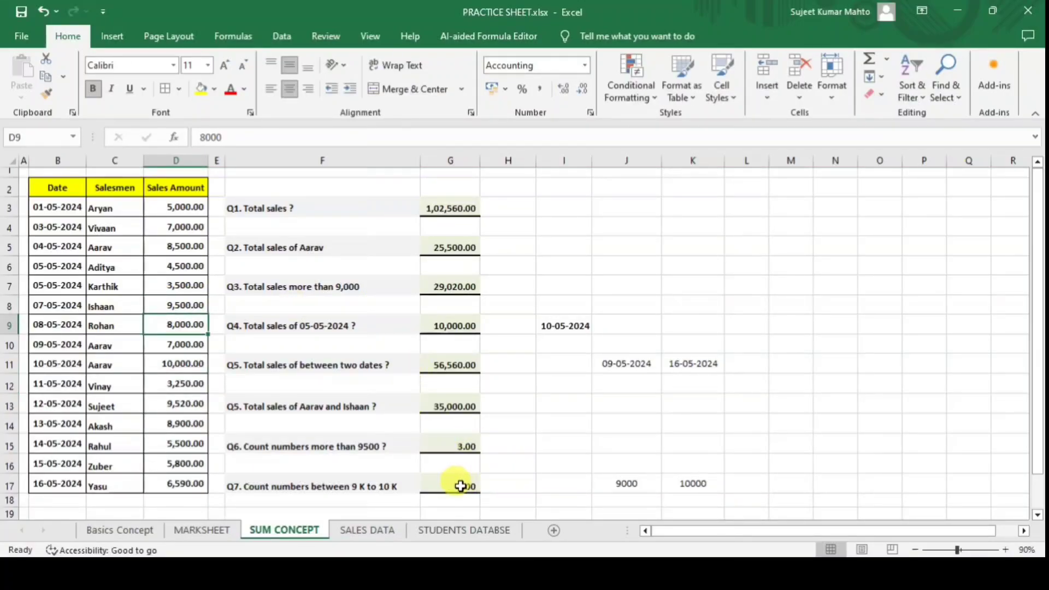
left_click(631, 483)
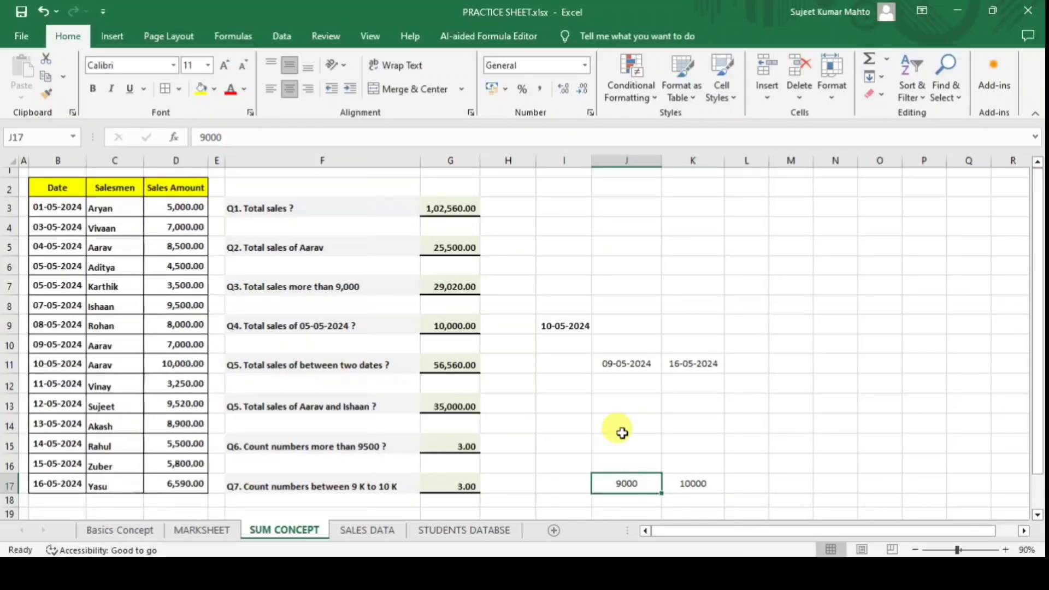
Open the SALES DATA sheet and select J4 for the Qtr-1 total answer.
left_click(365, 530)
left_click(798, 255)
left_click(902, 289)
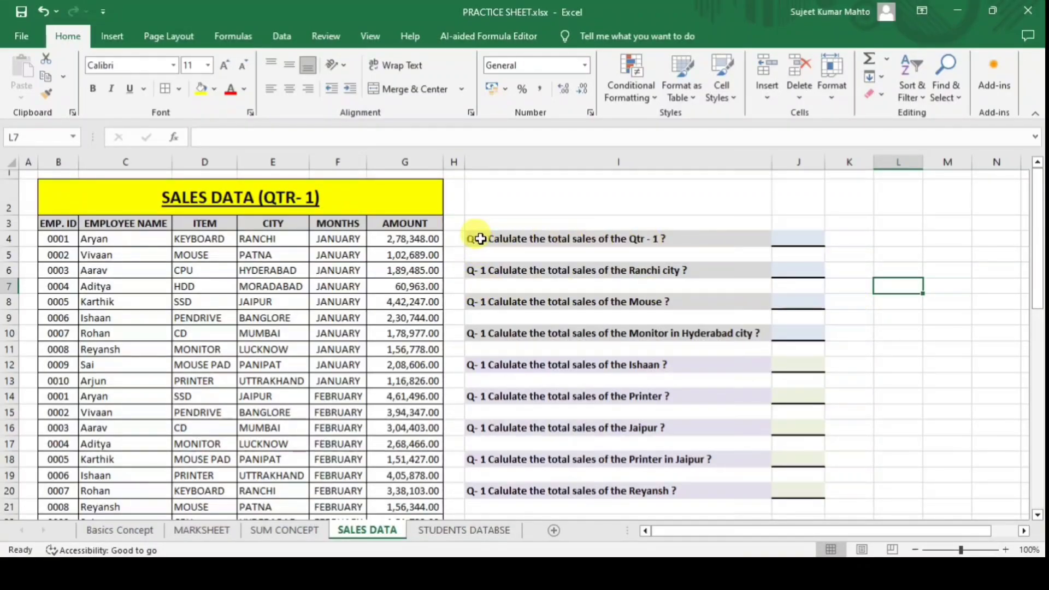
left_click(801, 236)
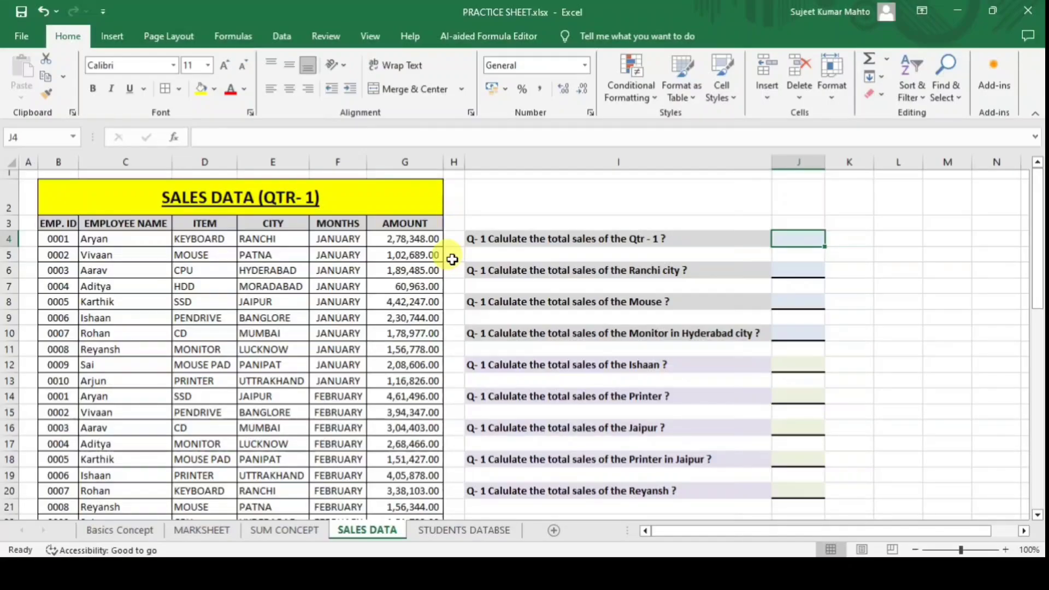
Enter =SUM(G4:G53) in J4 and autofit column J to show 1,25,42,204.00.
type("=sum")
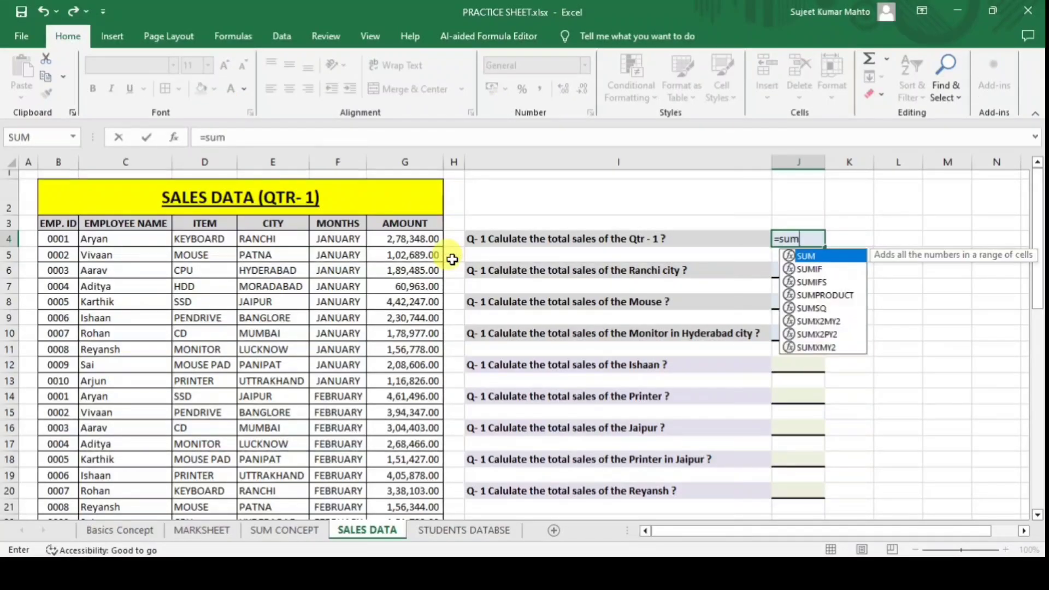
key("Tab")
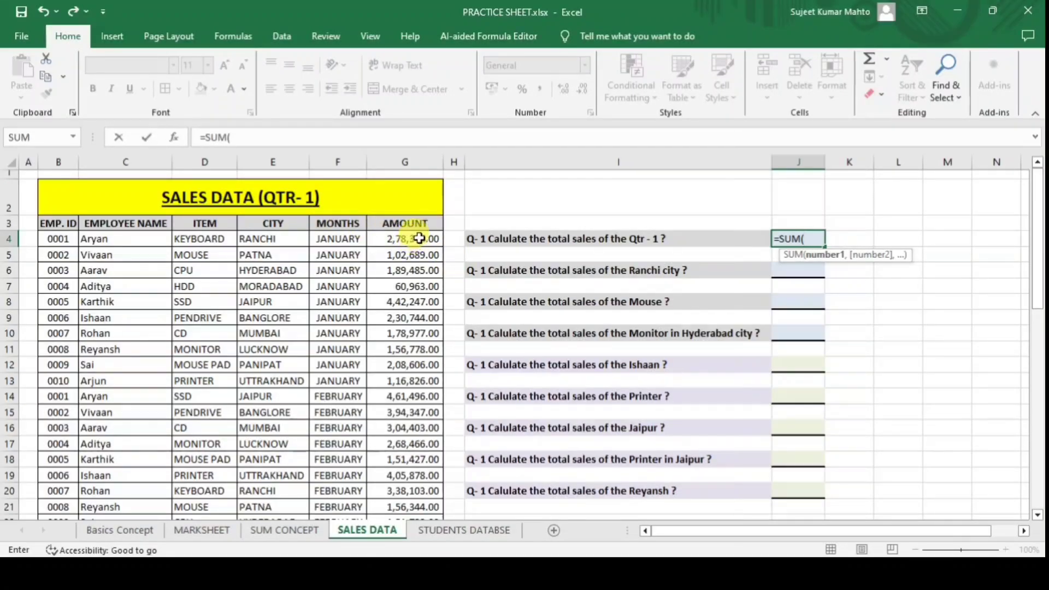
left_click_drag(418, 238, 419, 476)
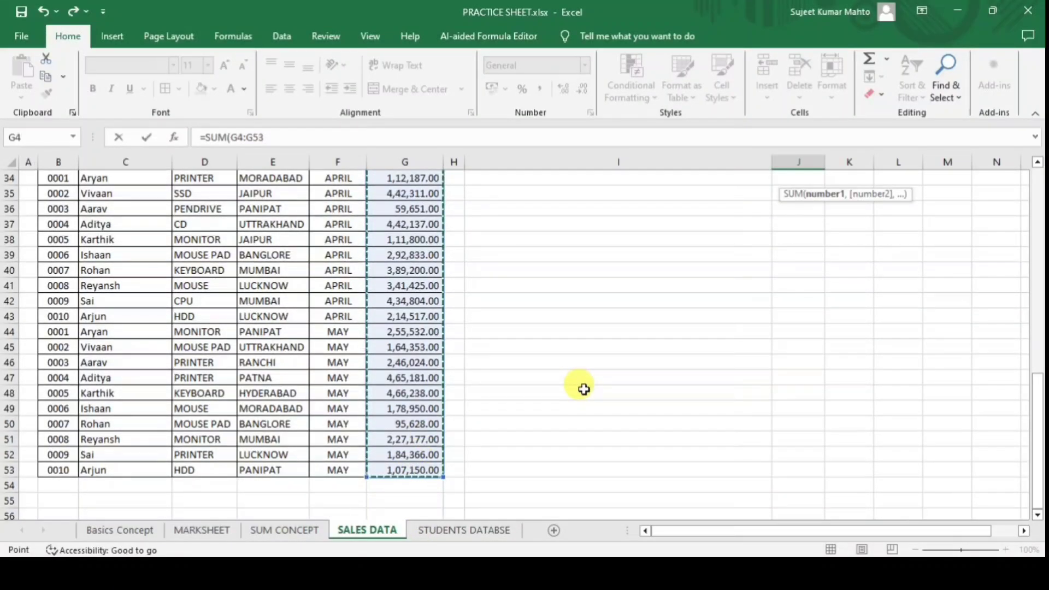
type(")")
key("Return")
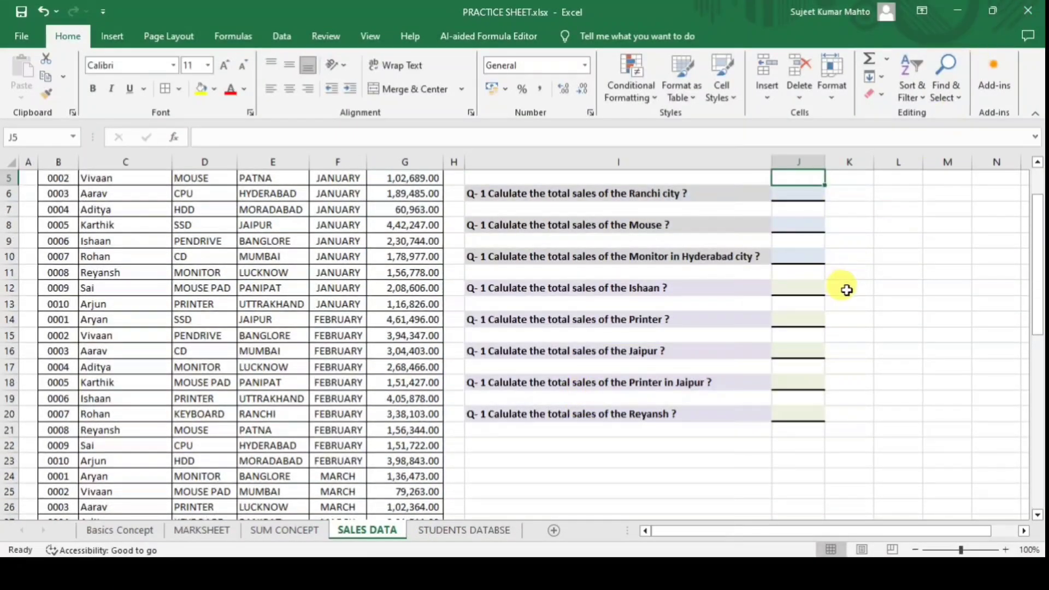
scroll(870, 294, "up", 2)
left_click(815, 239)
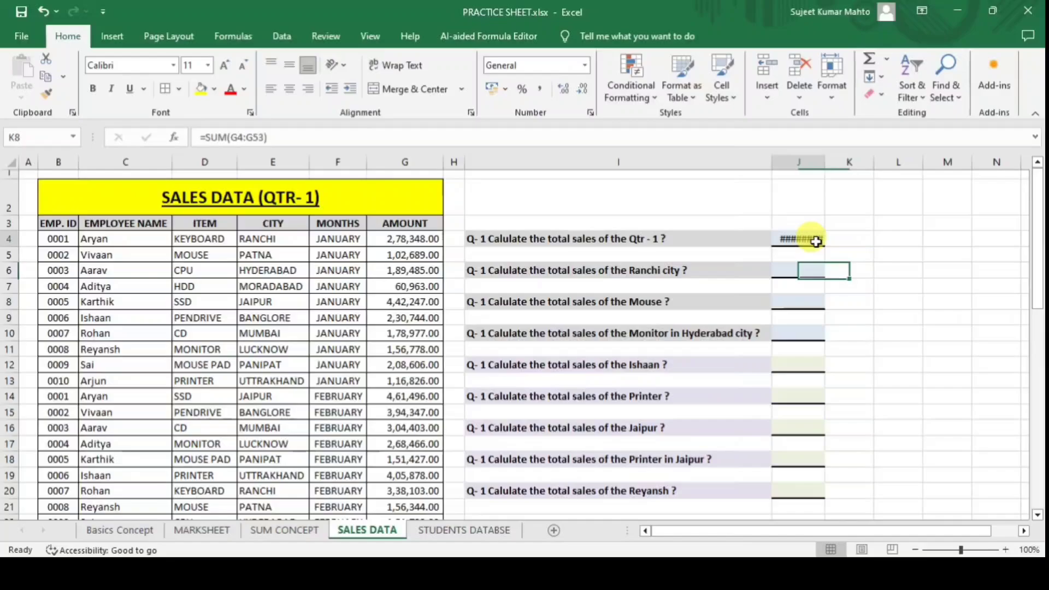
double_click(824, 162)
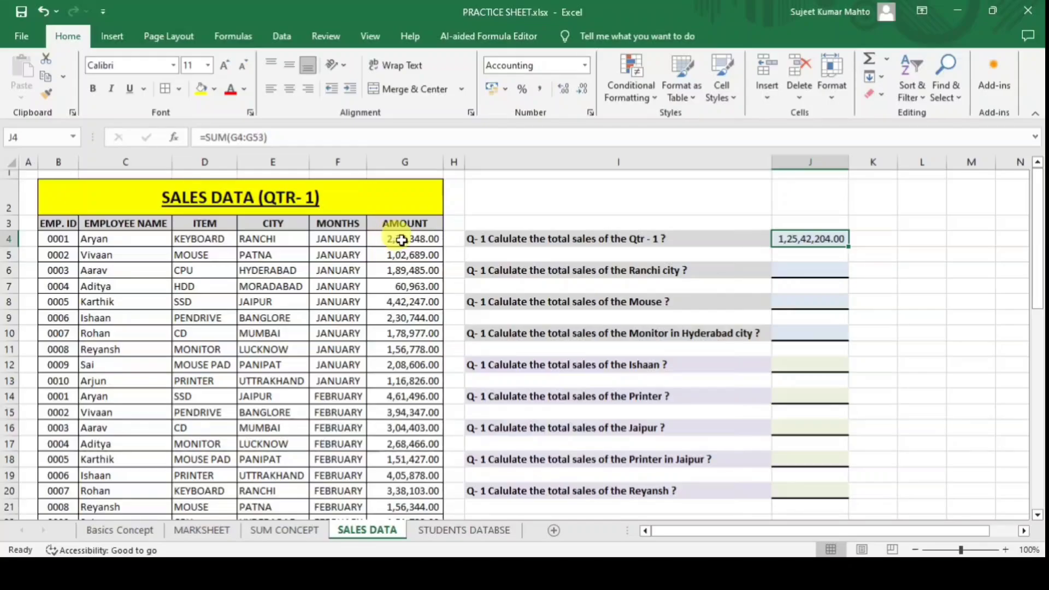
Select the Amount column G4:G53 and compare the status-bar Sum with J4.
left_click_drag(401, 239, 439, 501)
mouse_move(415, 505)
left_mouse_down()
mouse_move(415, 437)
mouse_move(418, 494)
mouse_move(420, 485)
left_mouse_up()
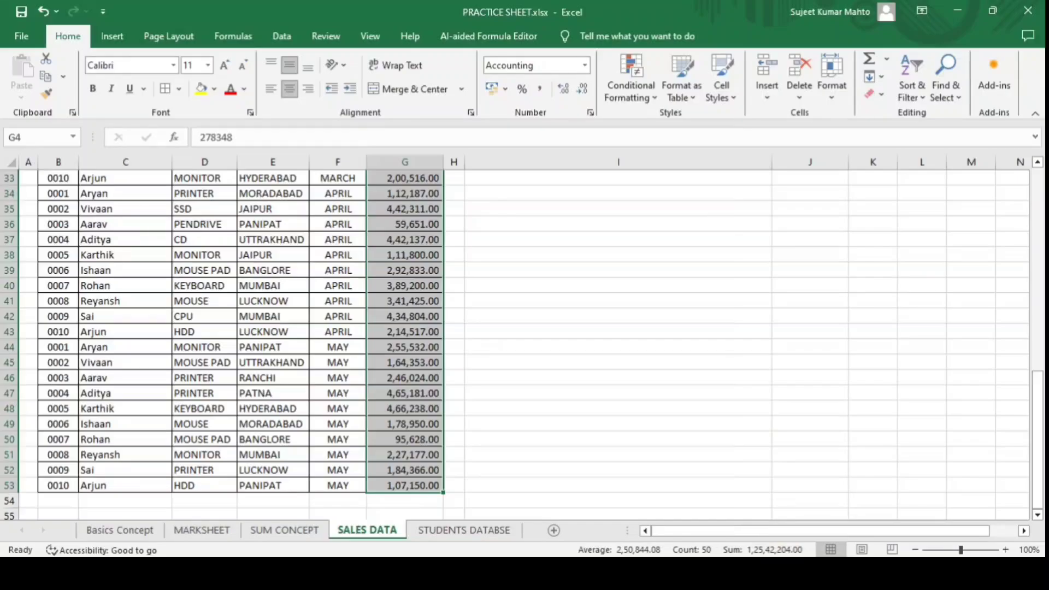
left_click(779, 550)
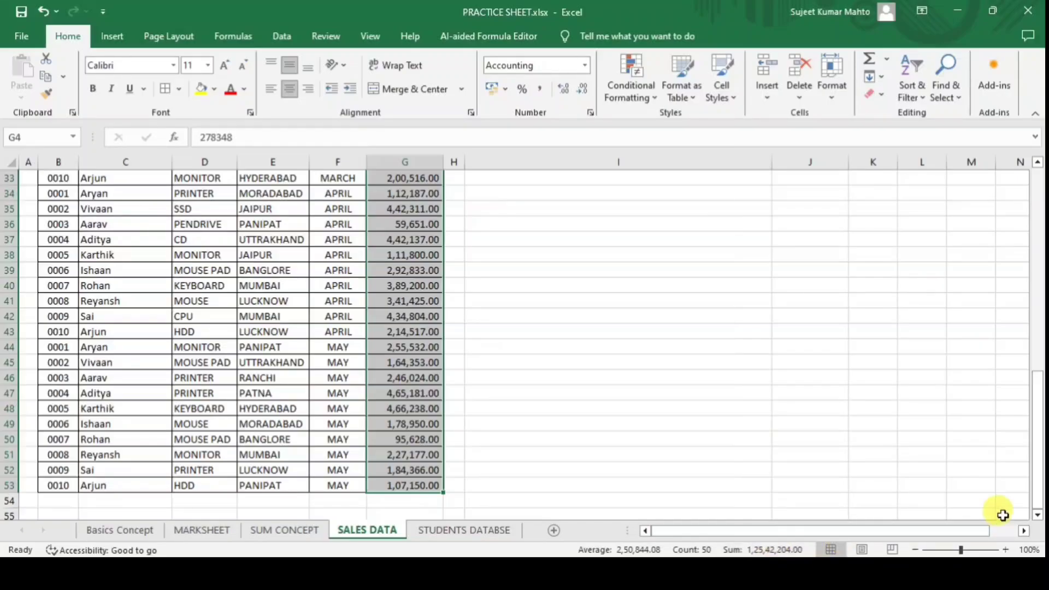
left_click_drag(1041, 468, 1038, 249)
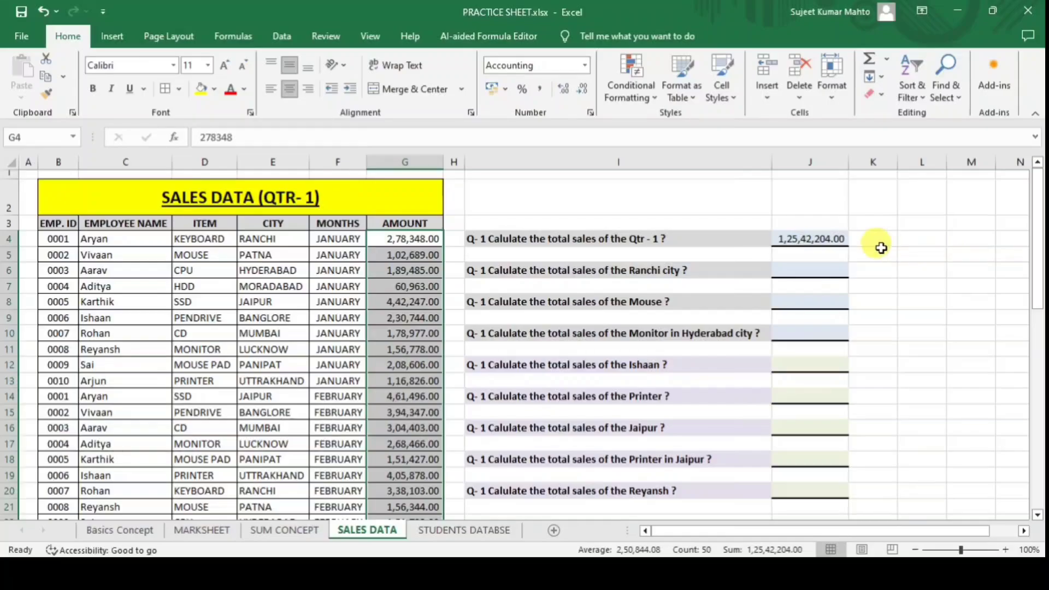
In J6, start a SUMIFS with G4:G53 as the sum range.
left_click(914, 302)
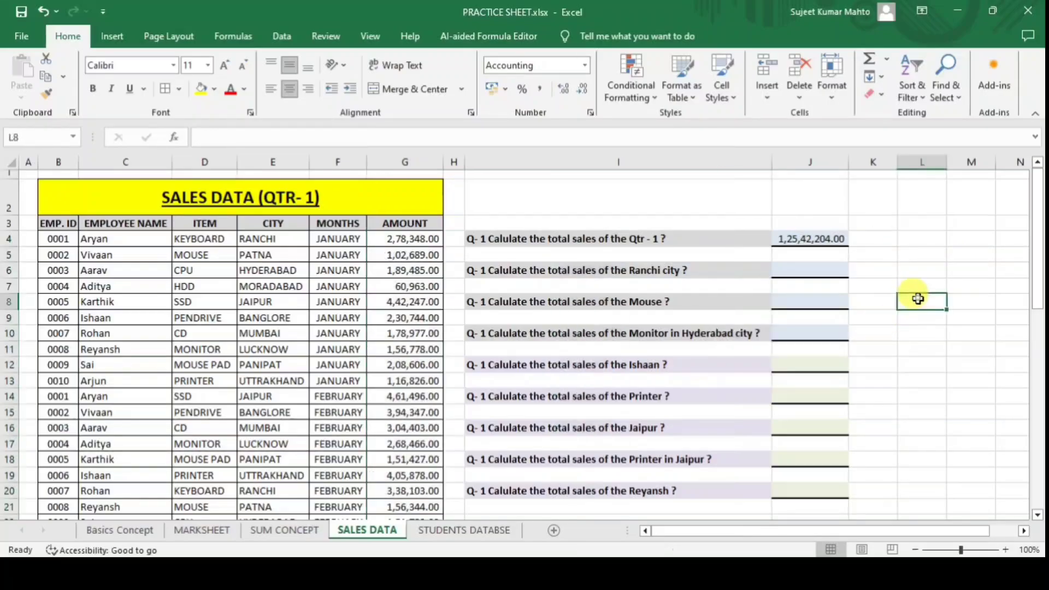
left_click(826, 269)
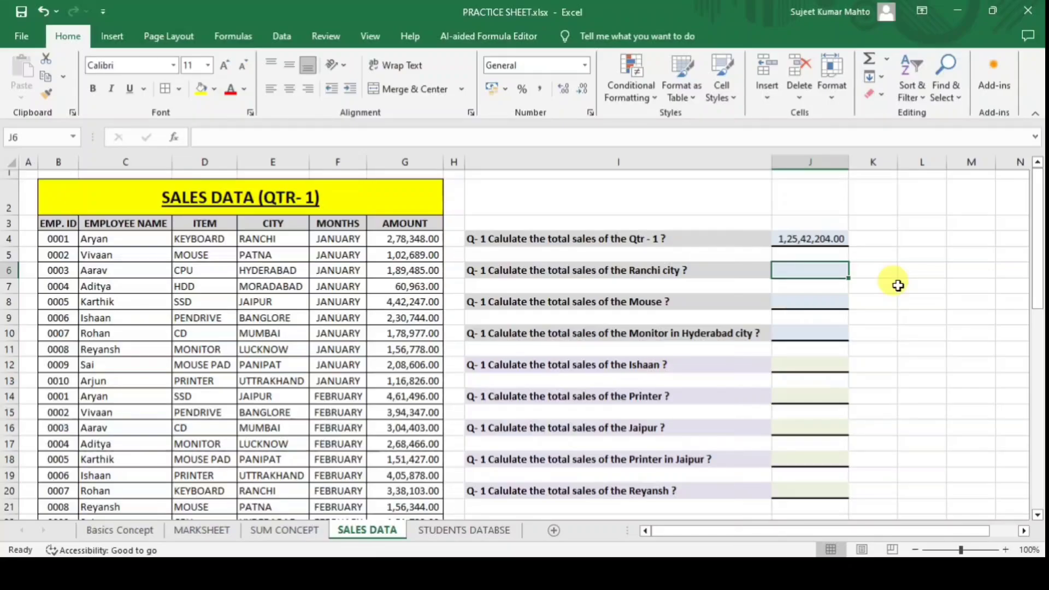
type("=su")
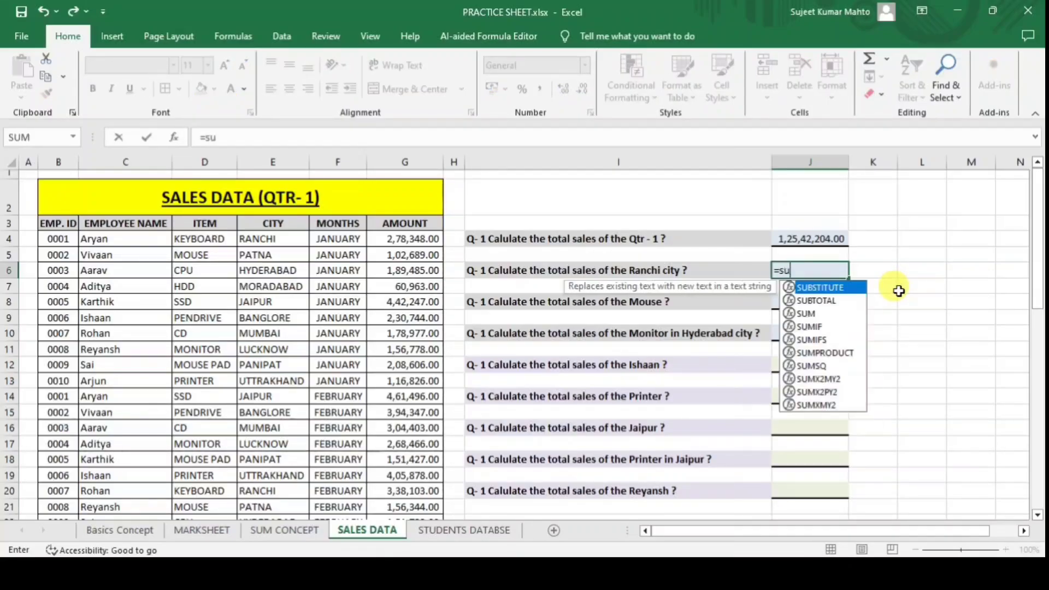
type("mi")
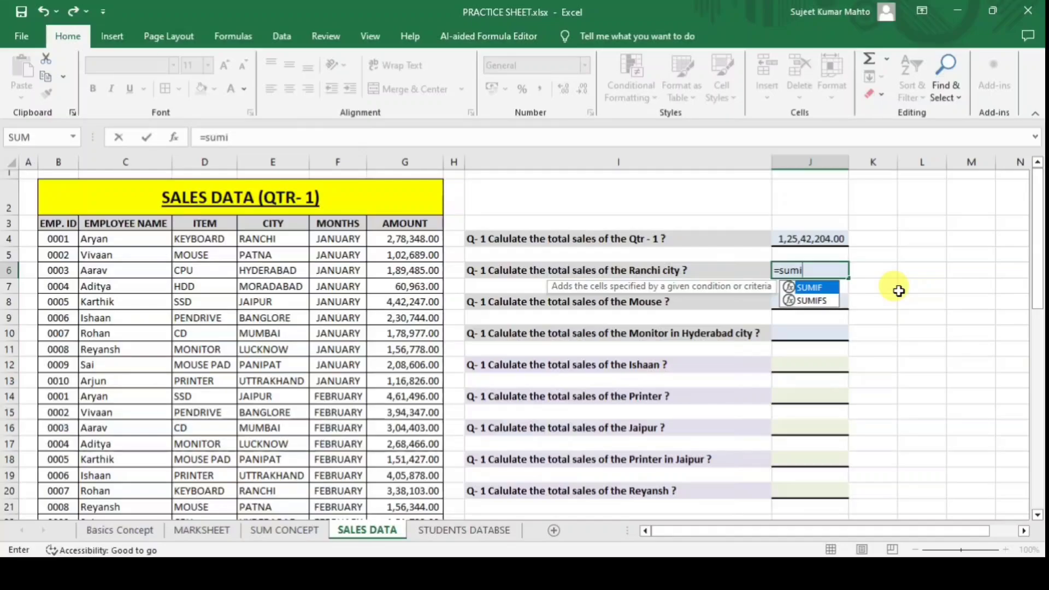
key("Down")
key("Tab")
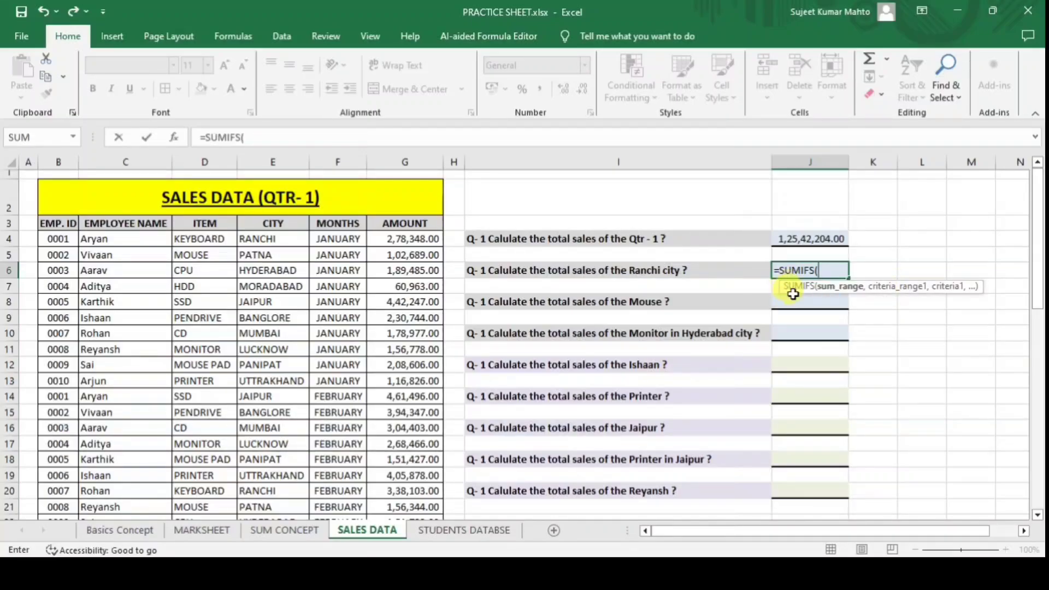
left_click(401, 241)
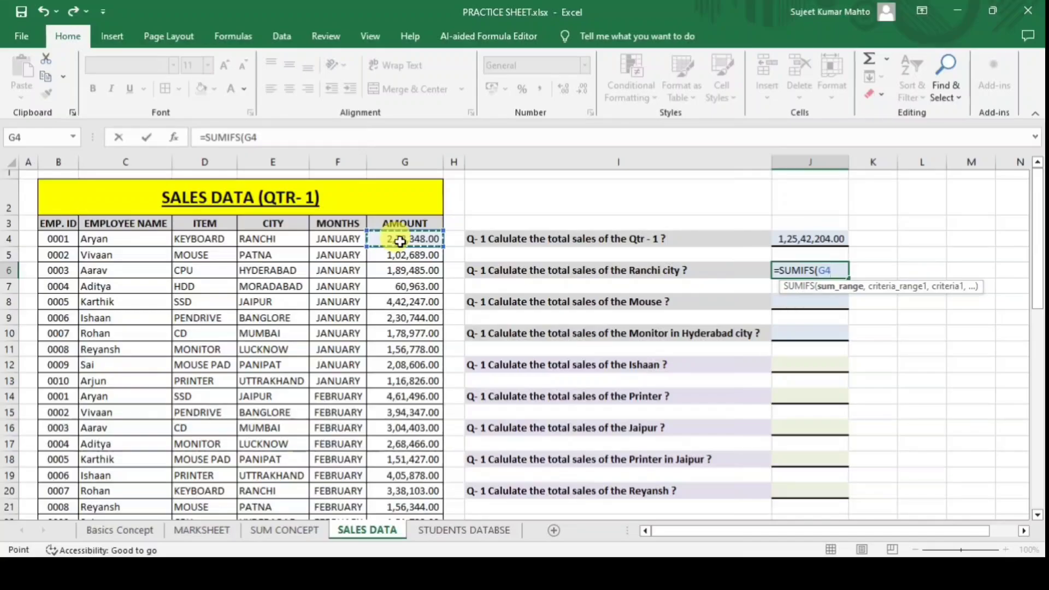
key("ctrl+shift+Down")
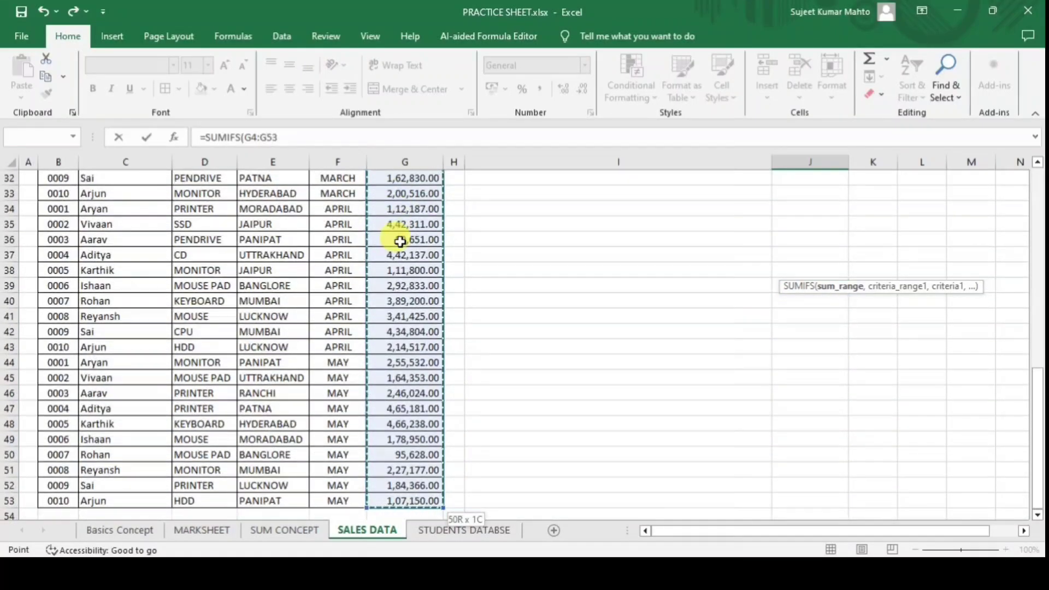
type(",")
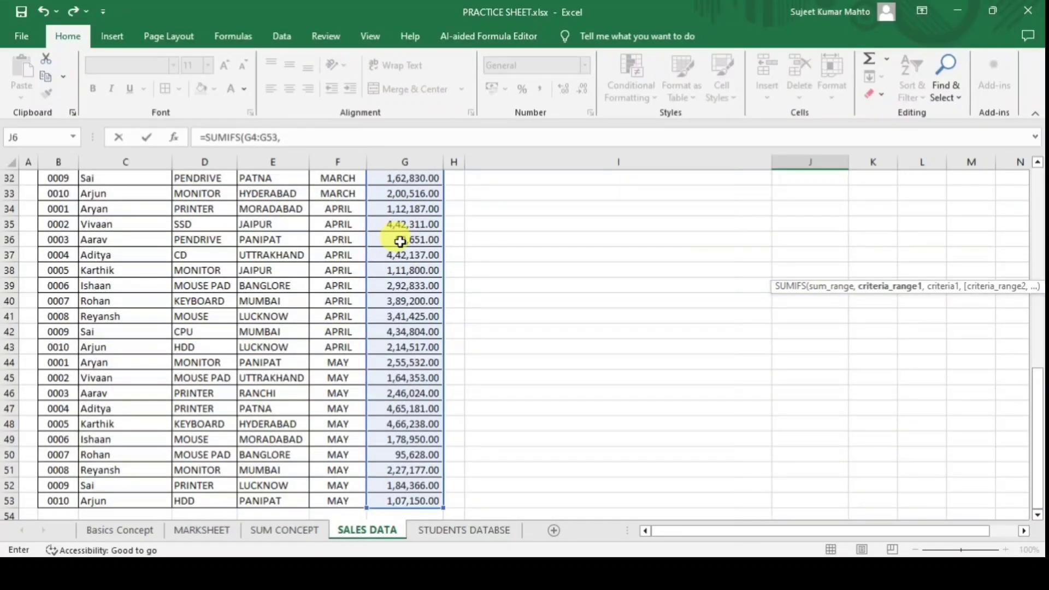
Add criteria E4:E53 = "Ranchi" and apply Accounting format, showing 11,70,314.00.
left_click_drag(1038, 433, 1020, 170)
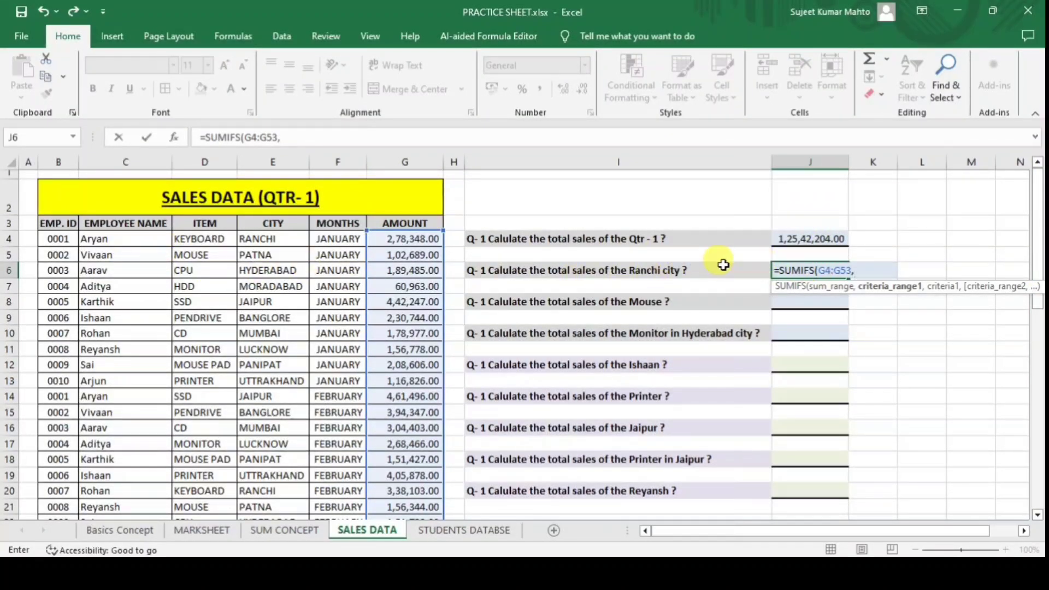
left_click(272, 239)
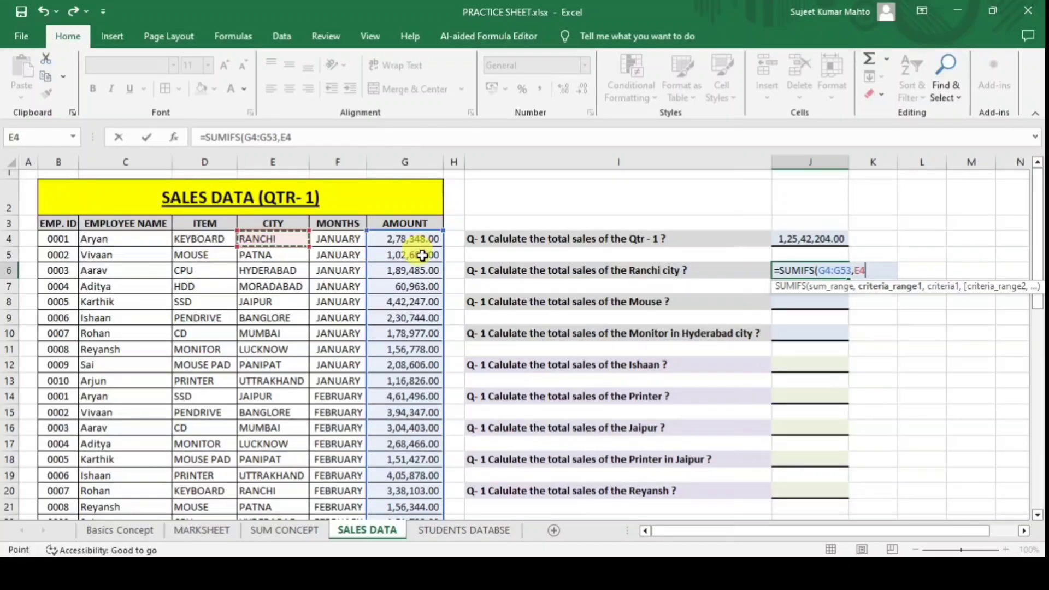
key("ctrl+shift+Down")
type(",")
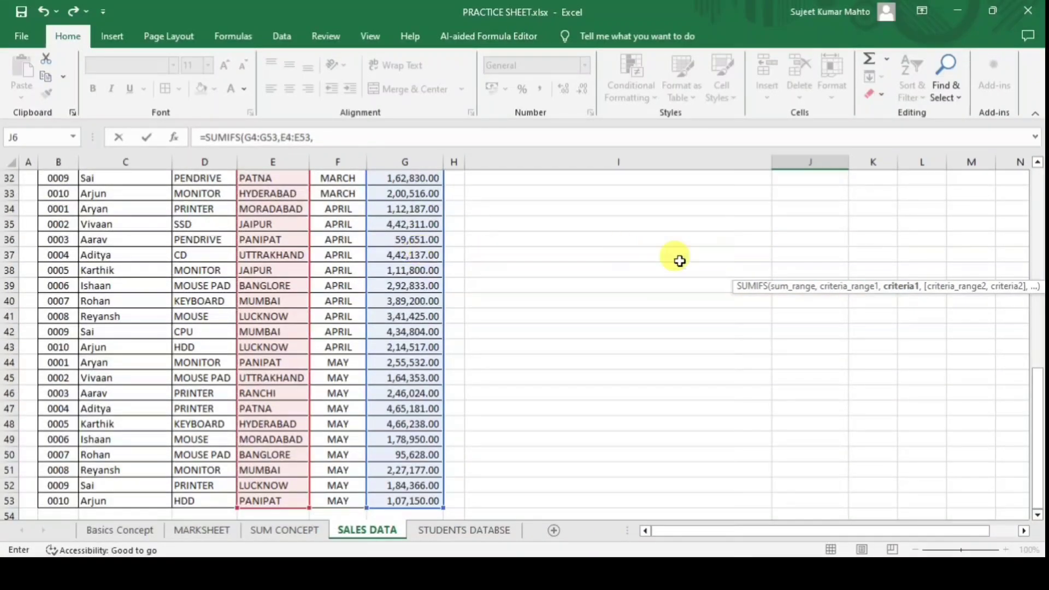
left_click_drag(1036, 429, 974, 212)
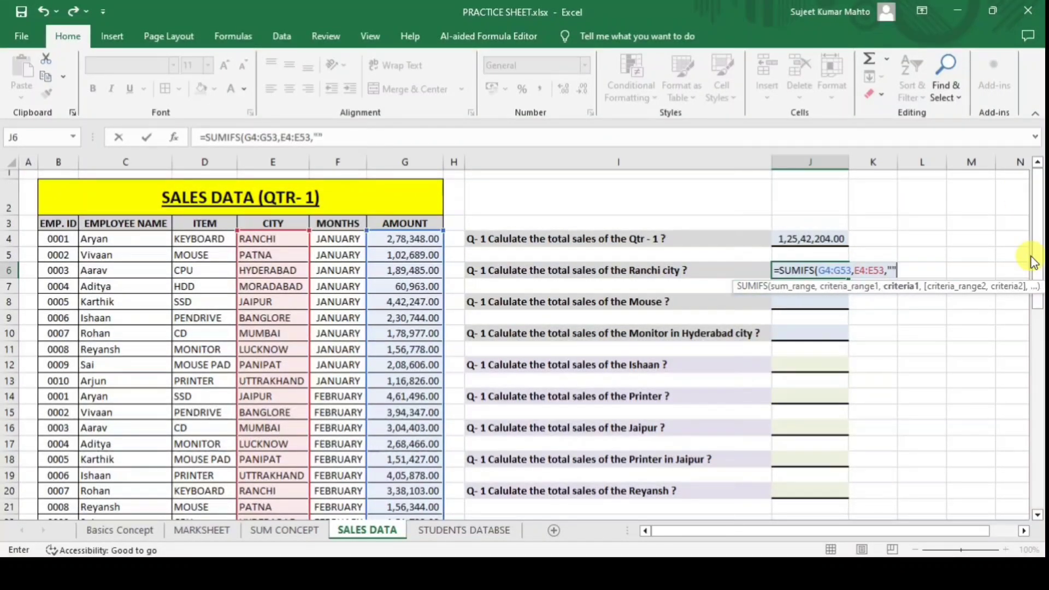
type("\"Ranchi")
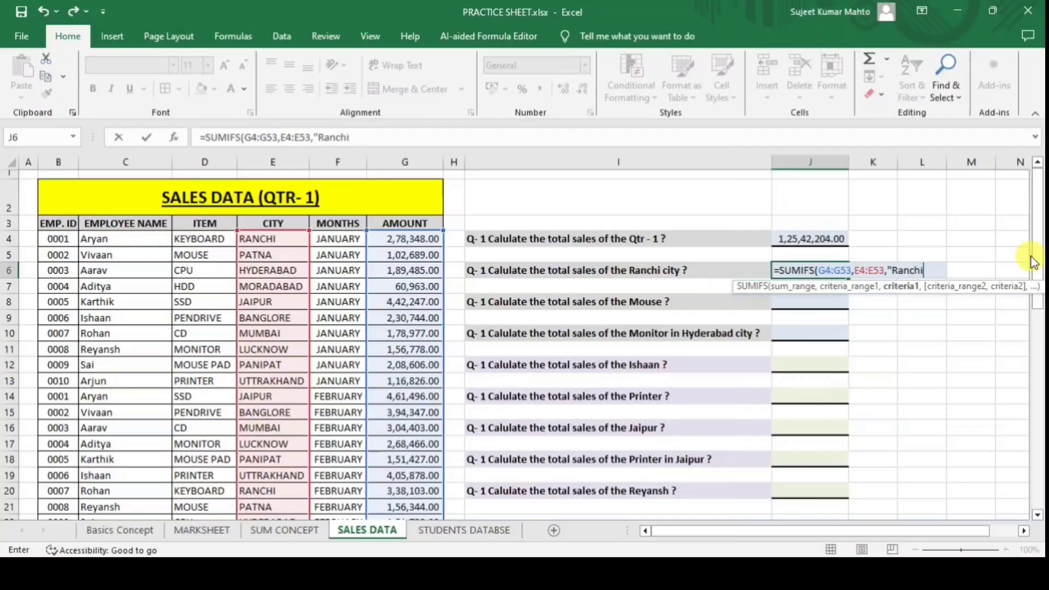
type("\"\")")
key("Return")
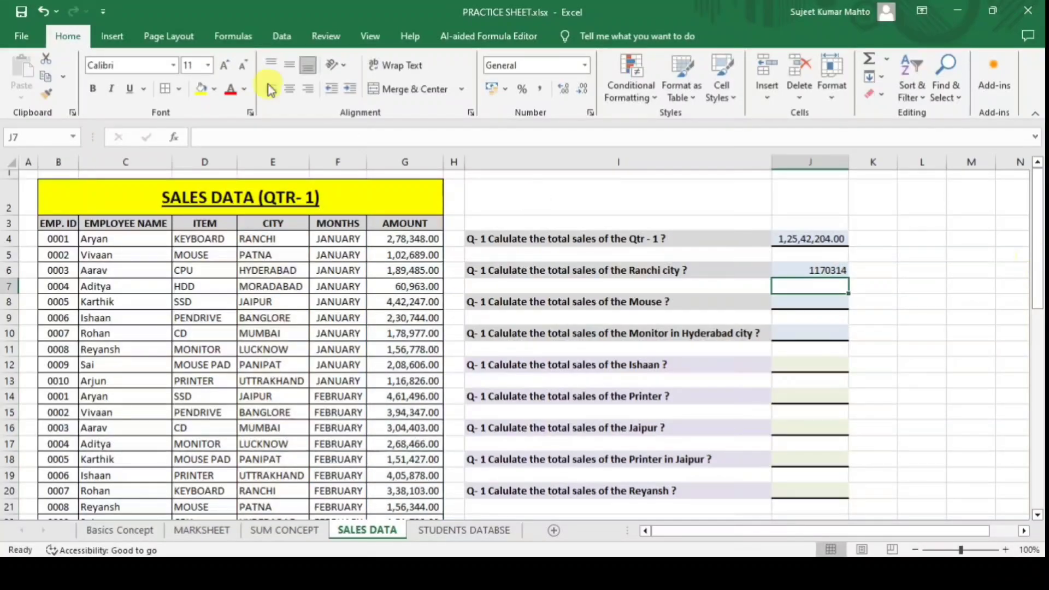
left_click(808, 268)
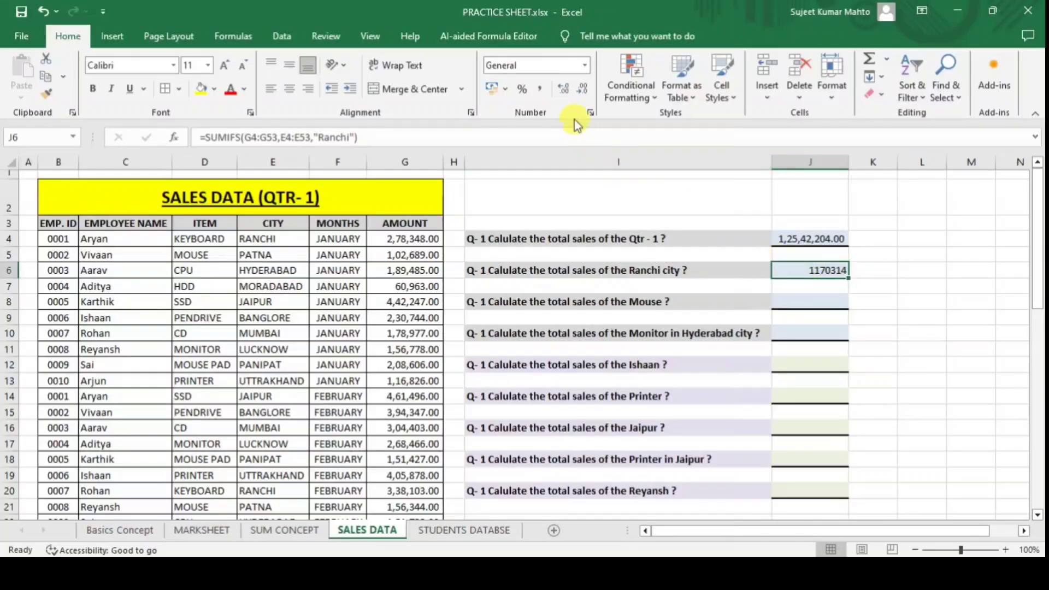
left_click(542, 90)
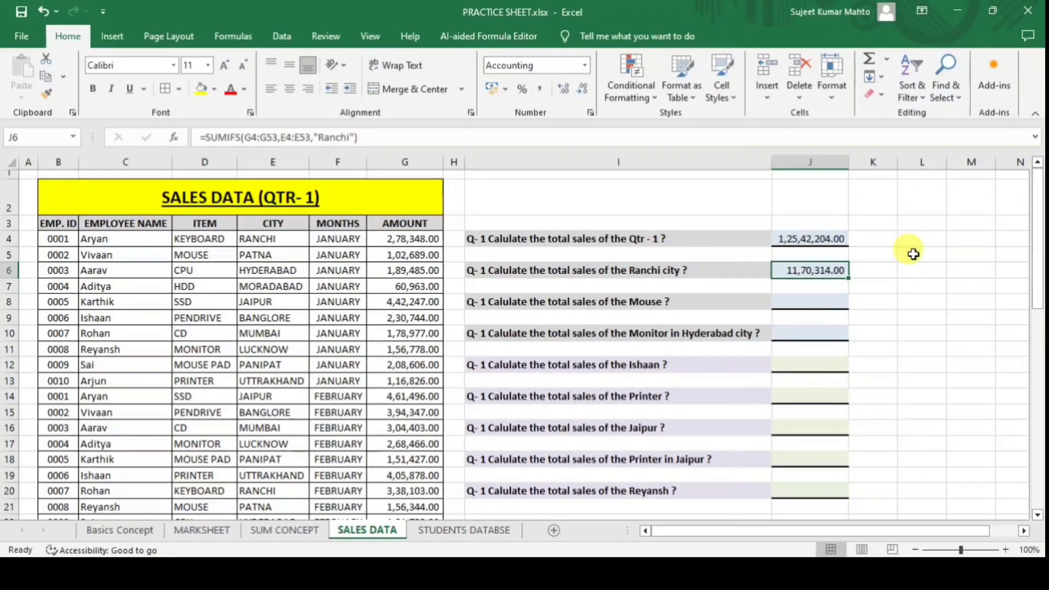
Replace "Ranchi" with "Jaipur" in the J6 formula, giving 18,65,146.00.
left_click(422, 241)
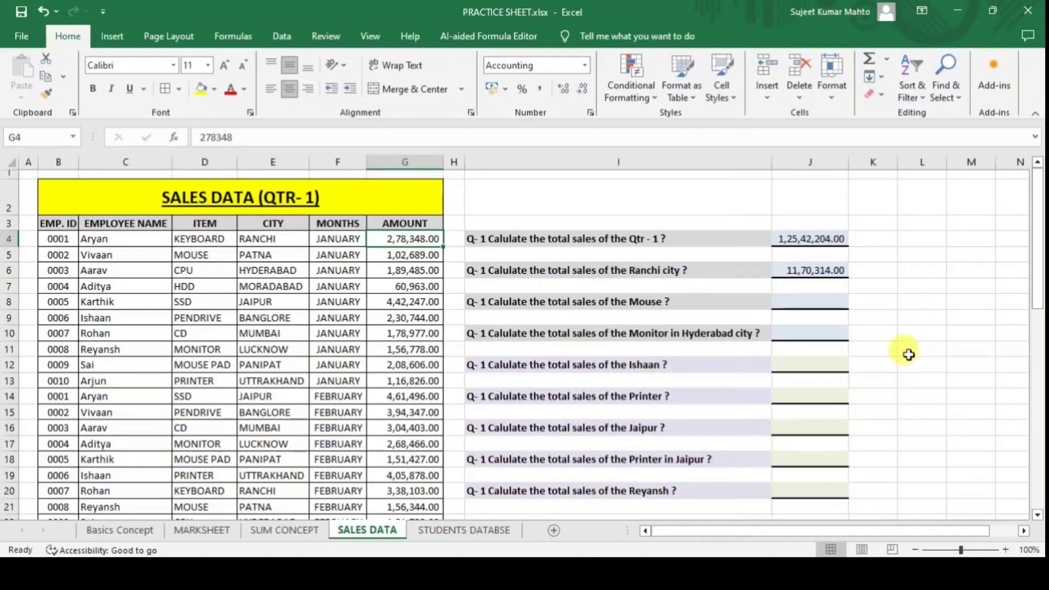
left_click(801, 268)
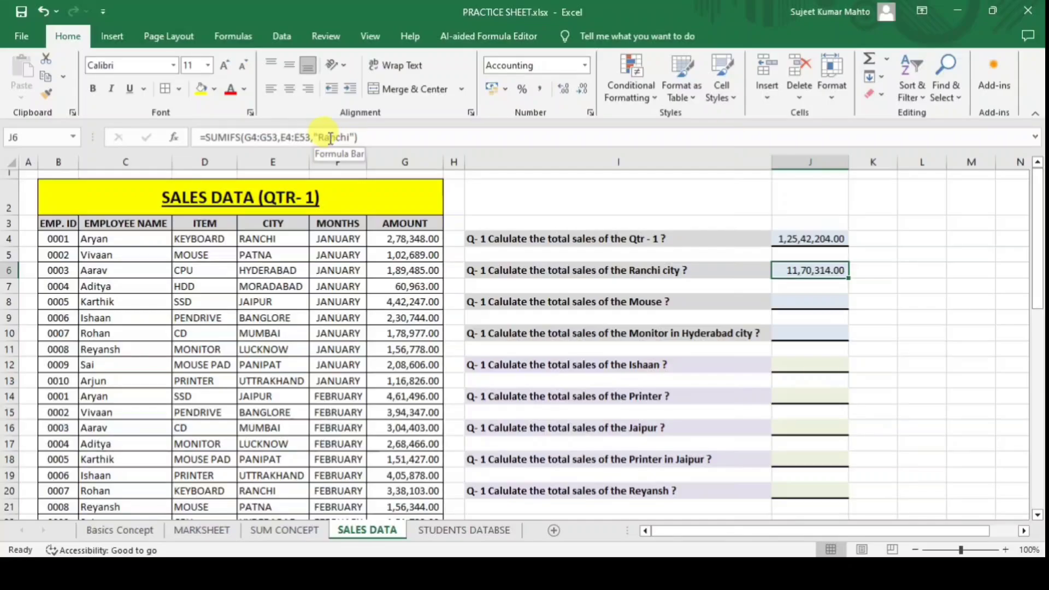
left_click(320, 135)
left_click_drag(320, 135, 348, 140)
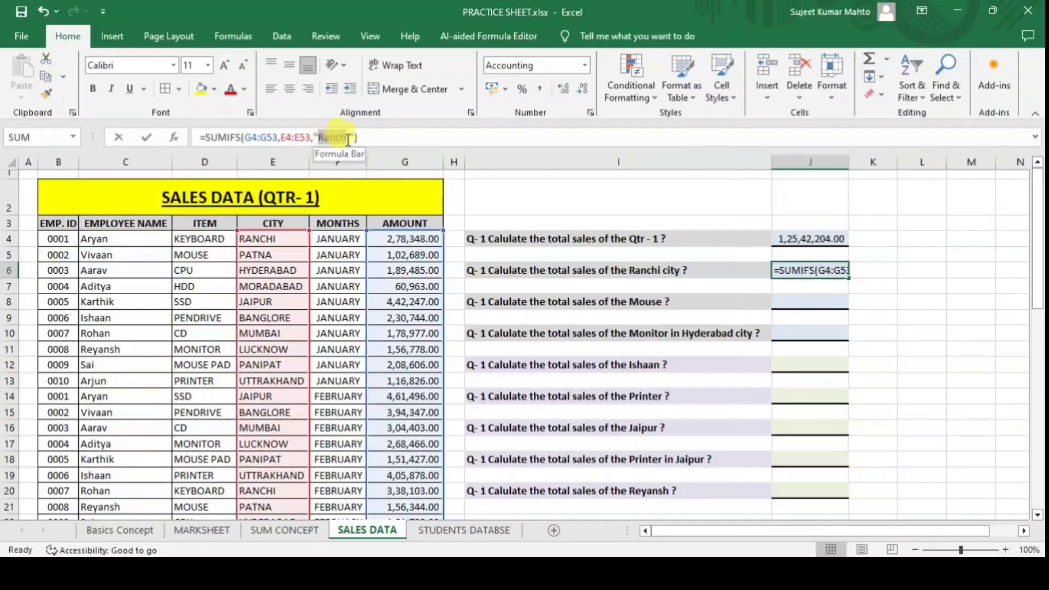
type("Jaipur")
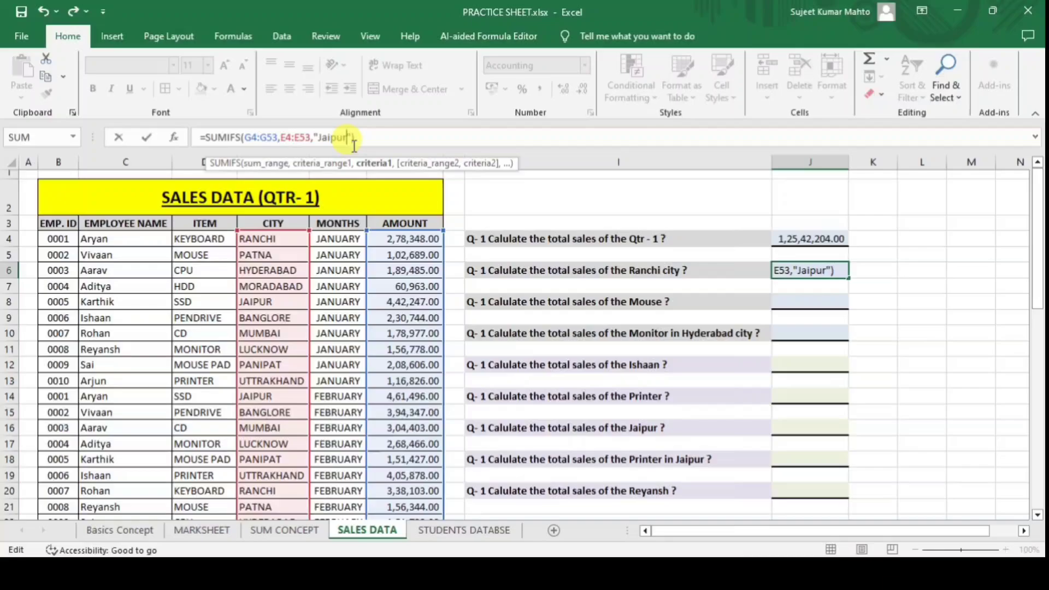
key("Return")
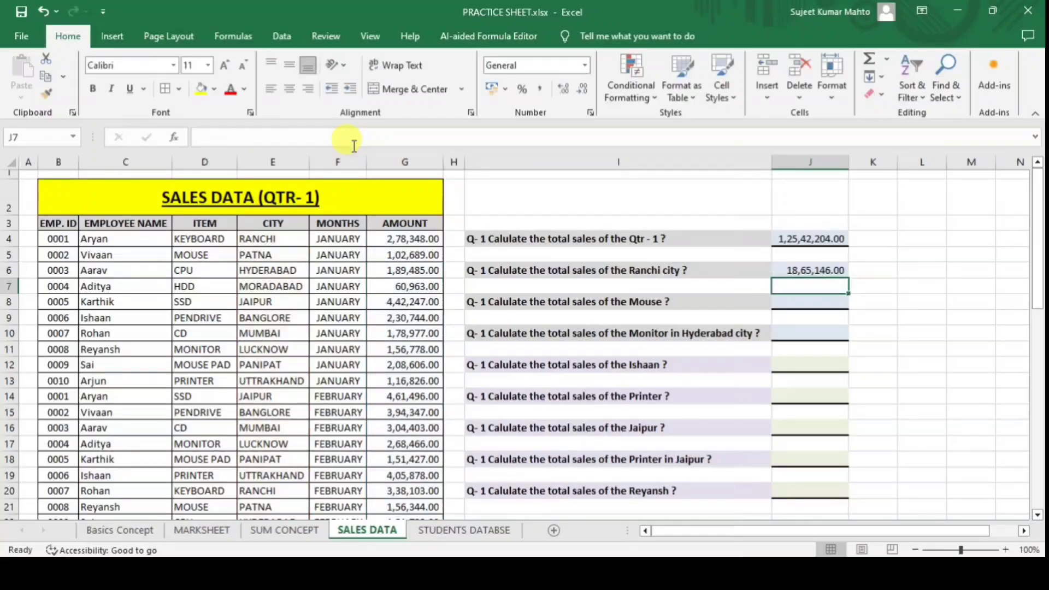
left_click(911, 269)
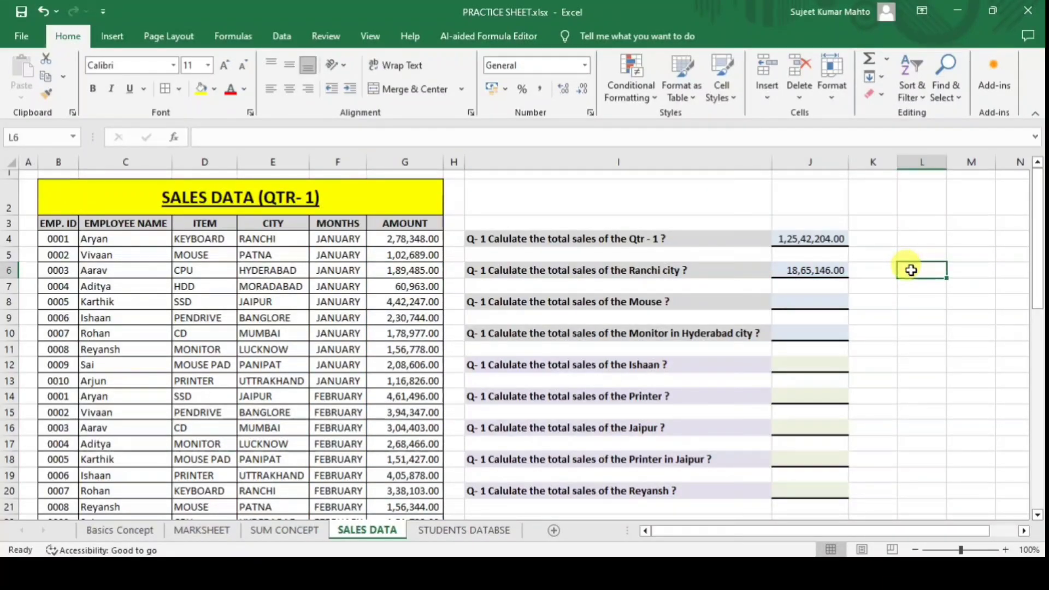
Enter MUMBAI in L6 and make J6's SUMIFS use cell L6 as its city criterion.
type("MUMBAI")
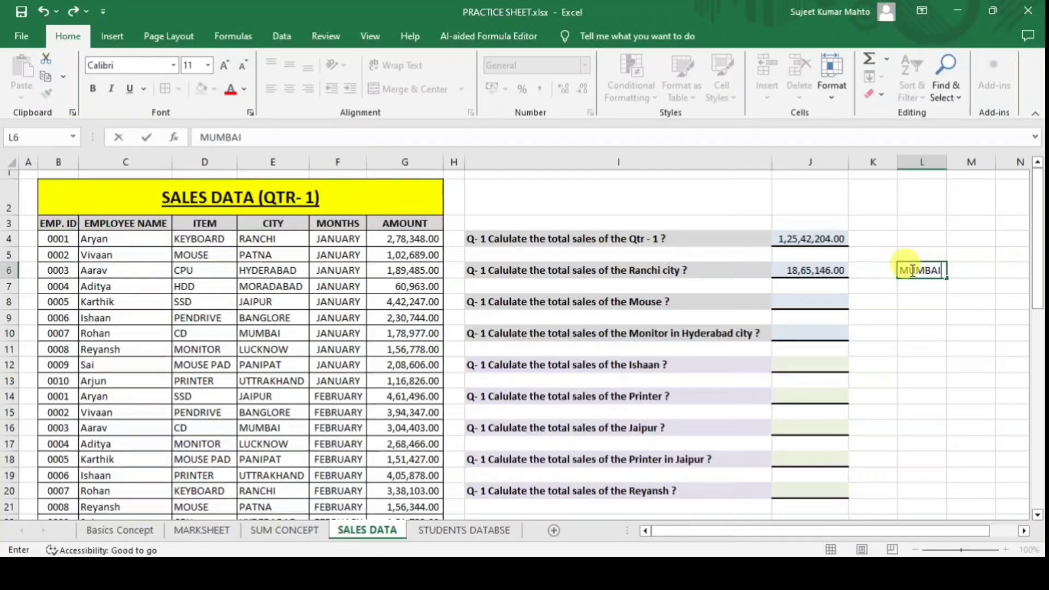
key("Return")
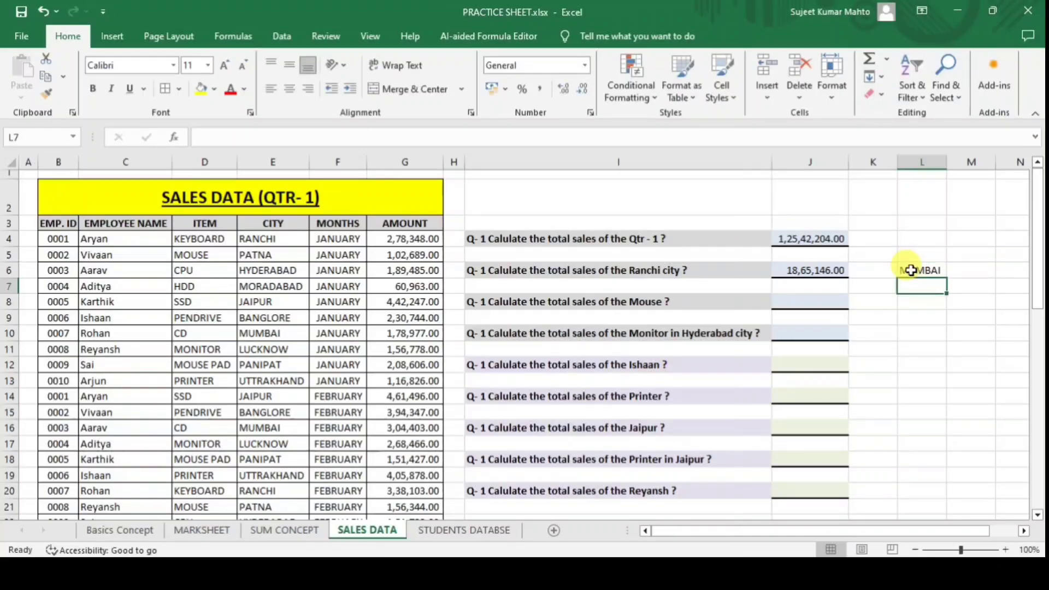
left_click(827, 272)
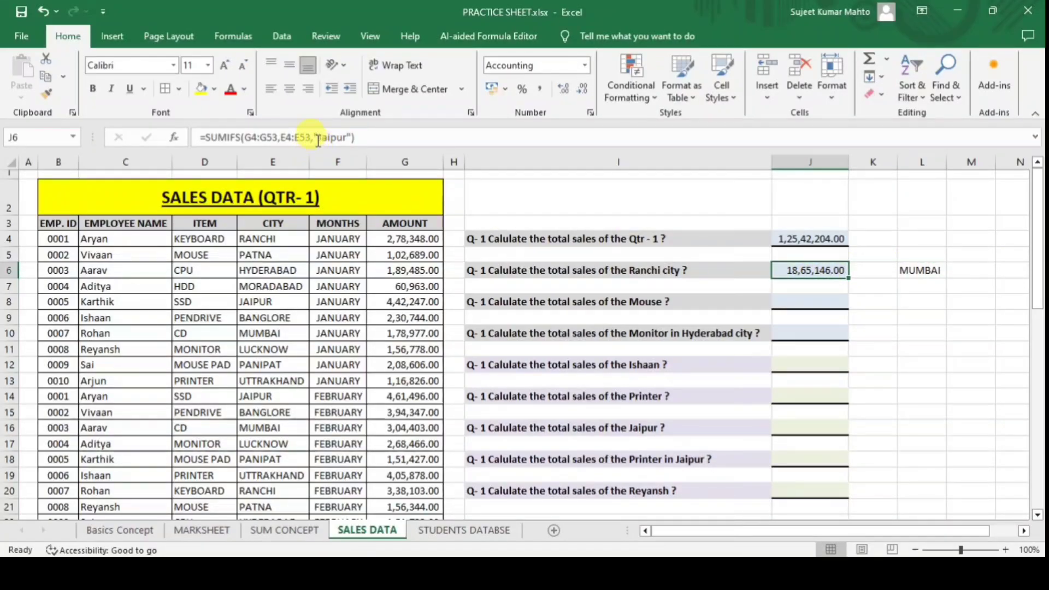
left_click_drag(314, 137, 356, 137)
left_click(919, 270)
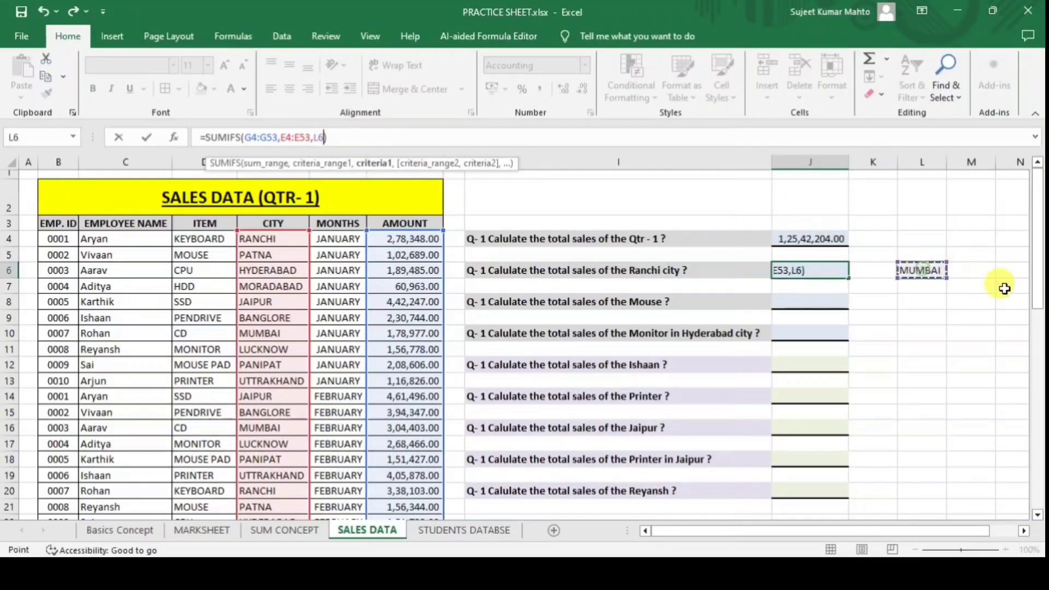
key("Return")
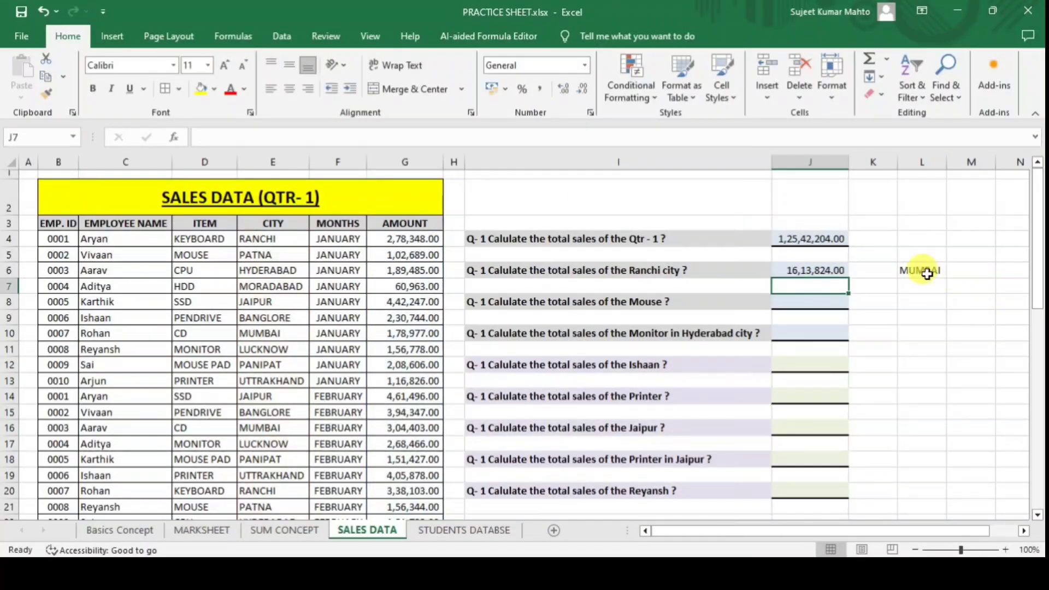
Change L6 to PATNA and verify J6's =SUMIFS(G4:G53,E4:E53,L6) shows 8,87,044.00.
left_click(926, 273)
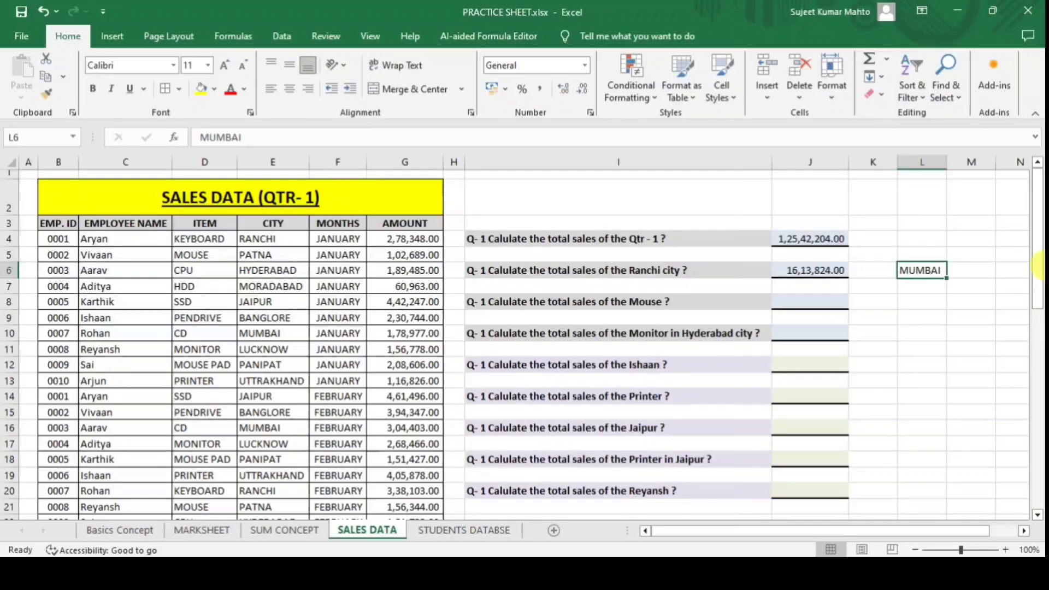
type("PAT")
key("BackSpace")
key("BackSpace")
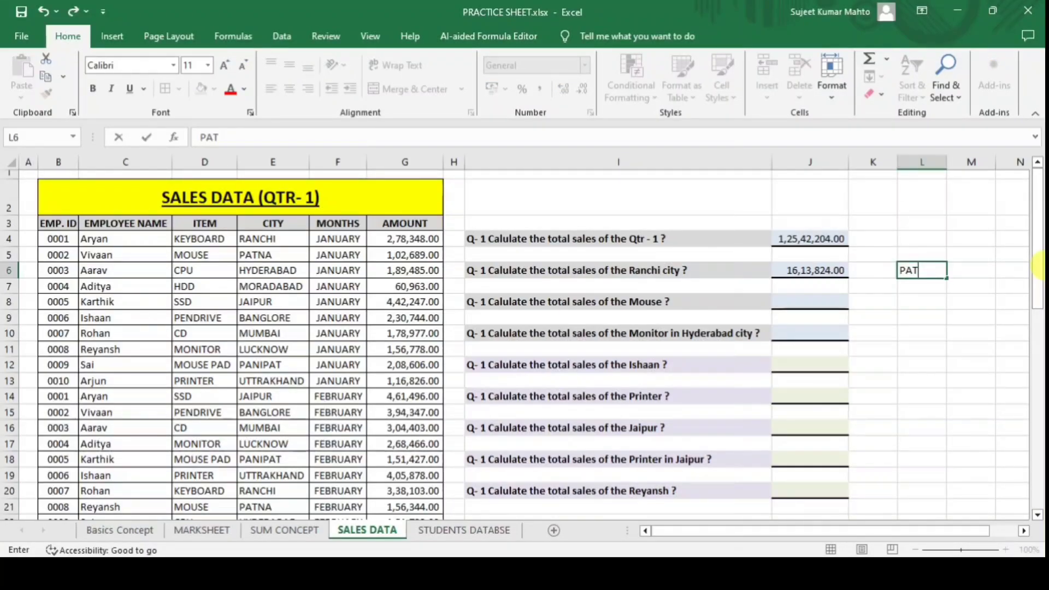
key("Return")
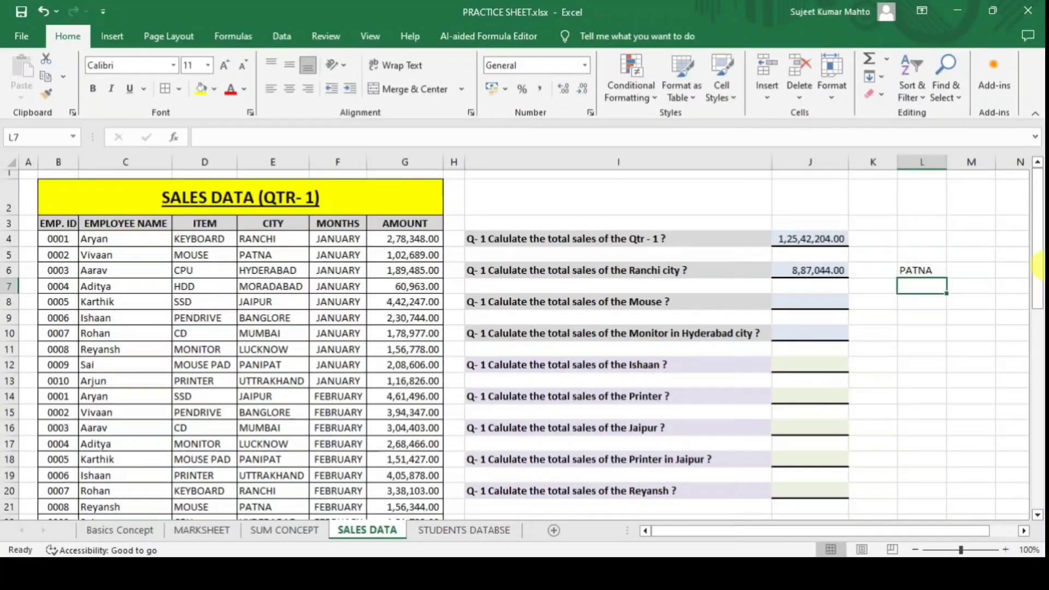
left_click(825, 266)
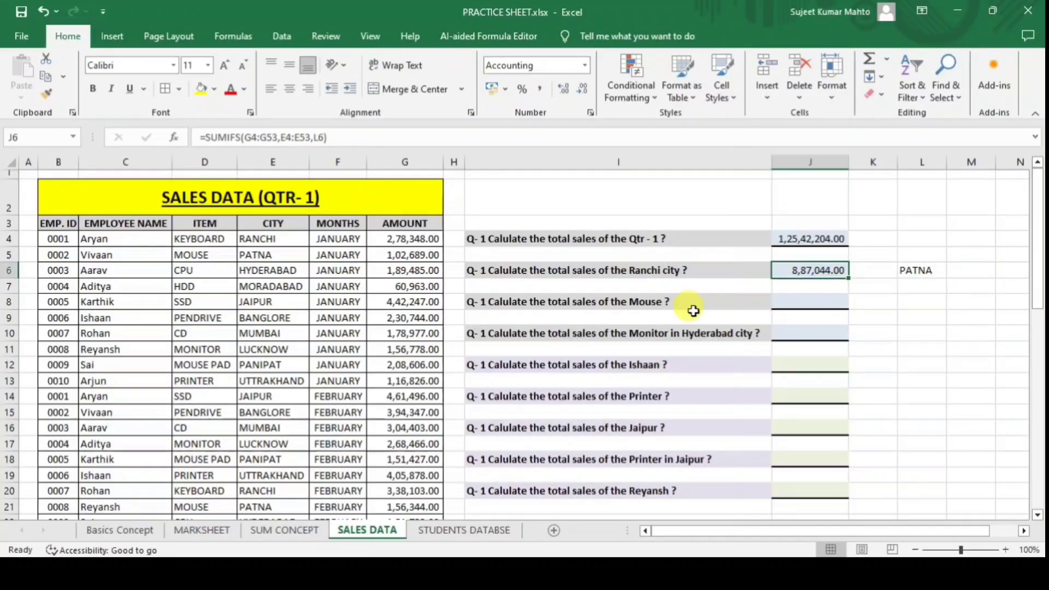
left_click(780, 305)
left_click(920, 271)
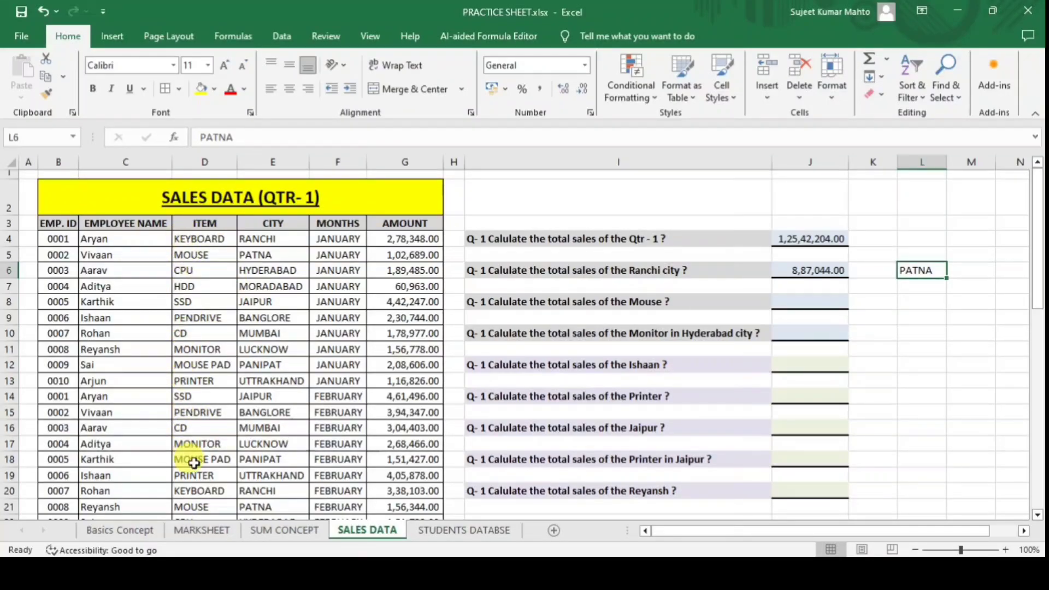
Start a SUMIFS in J8 with the AMOUNT sum range G4:G53.
left_click(811, 300)
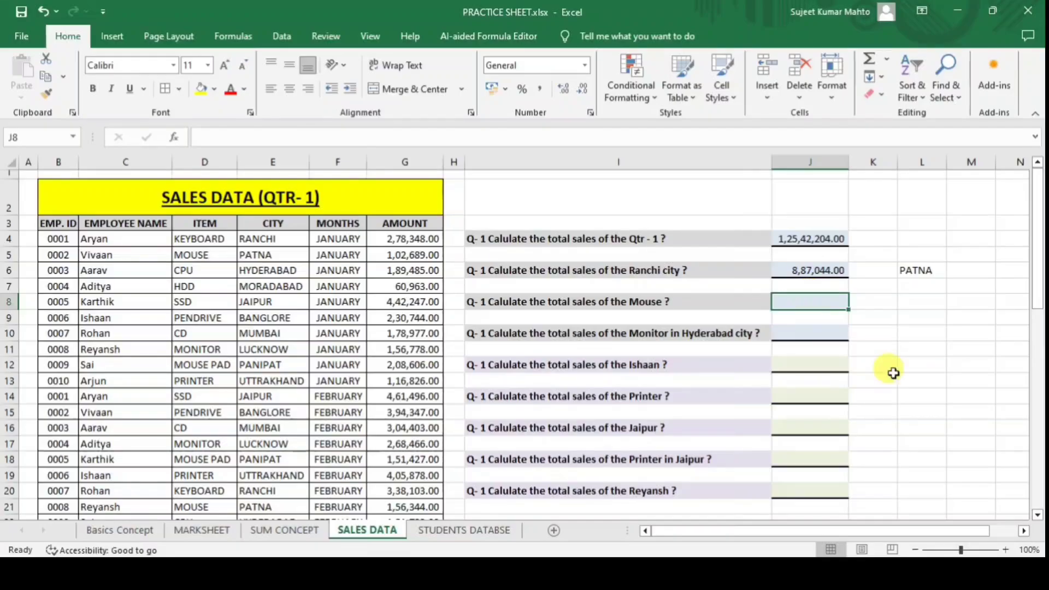
type("=SUM")
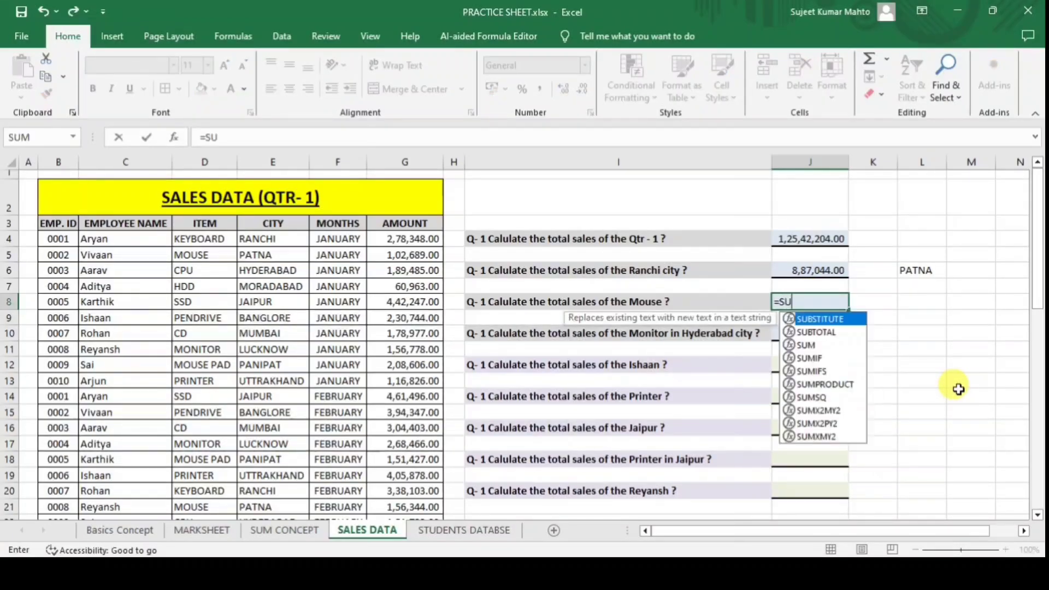
key("Down")
key("Down")
key("Tab")
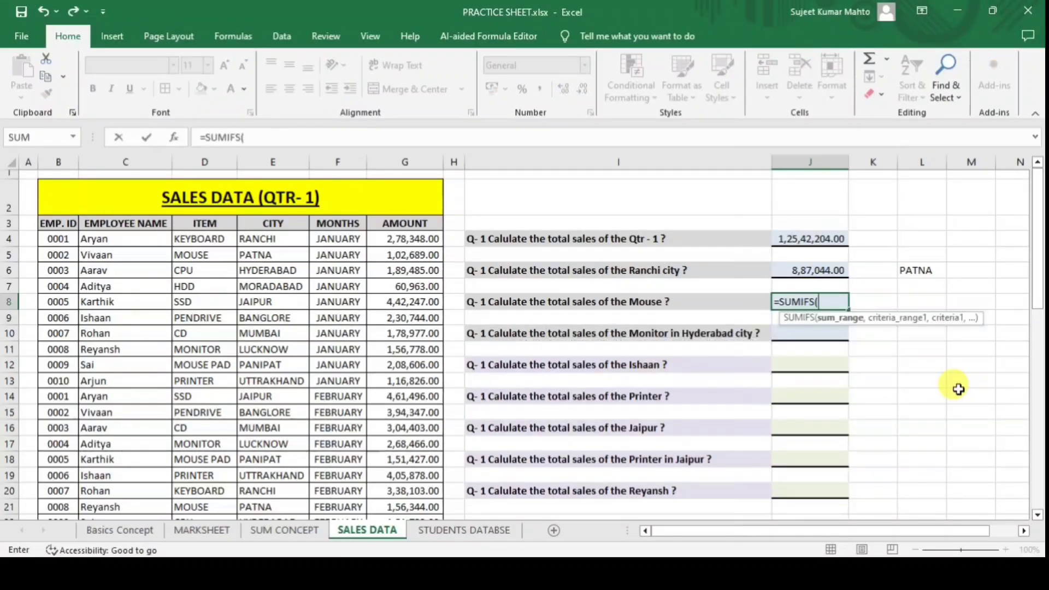
left_click(435, 239)
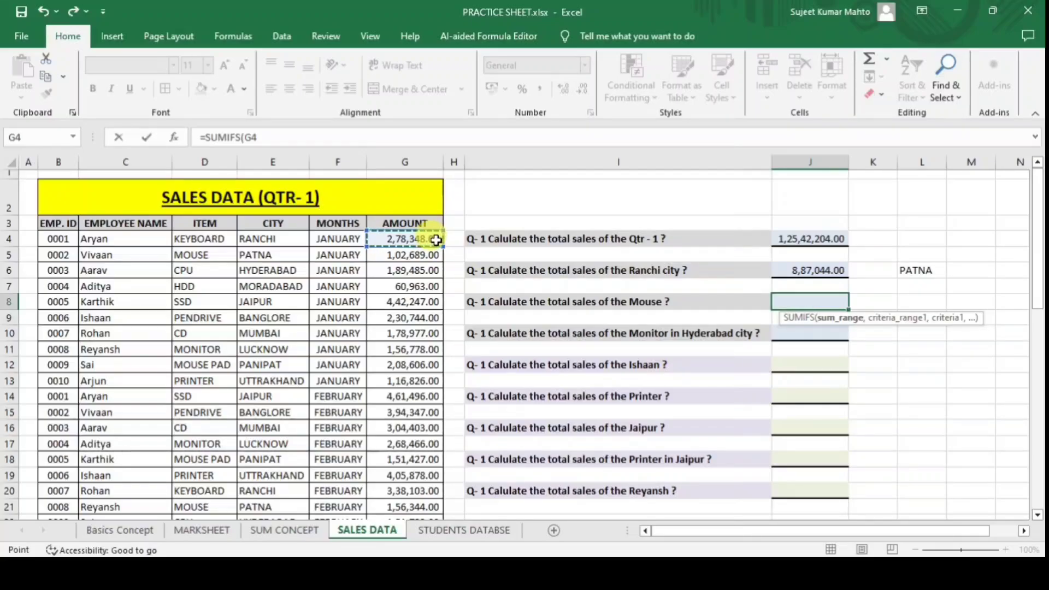
key("ctrl+shift+Down")
type(",")
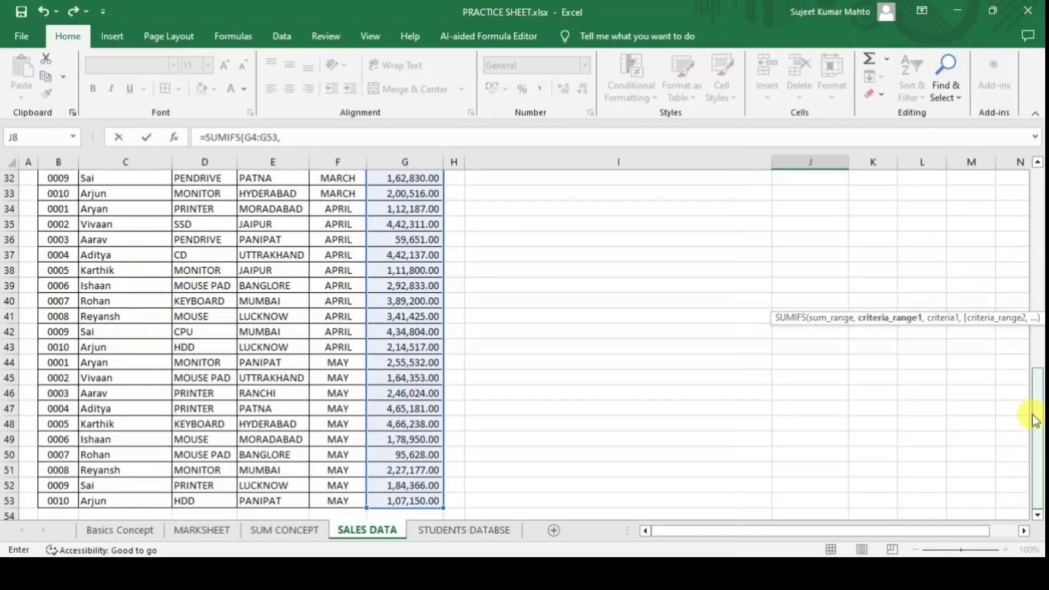
left_click_drag(1036, 417, 1017, 232)
scroll(1018, 232, "up", 6)
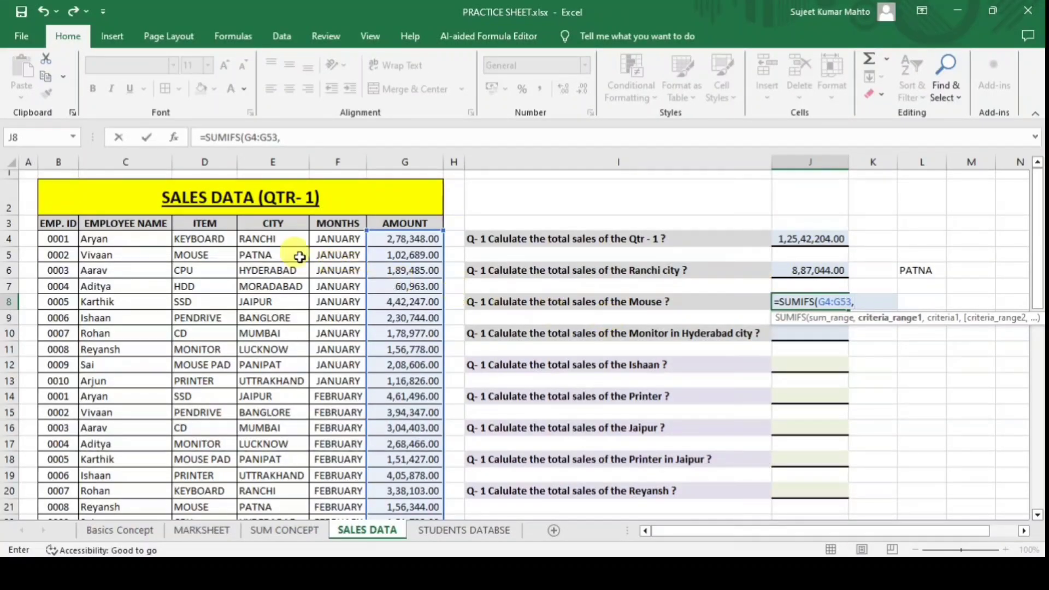
Add ITEM range D4:D53 with criterion L8, completing =SUMIFS(G4:G53,D4:D53,L8).
left_click(213, 240)
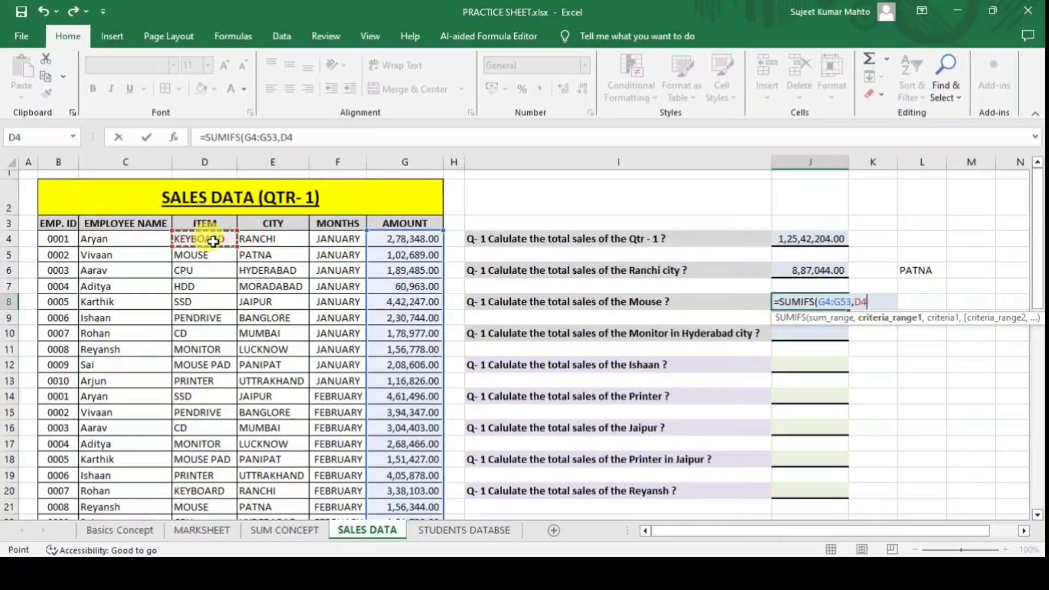
key("ctrl+shift+Down")
type(",")
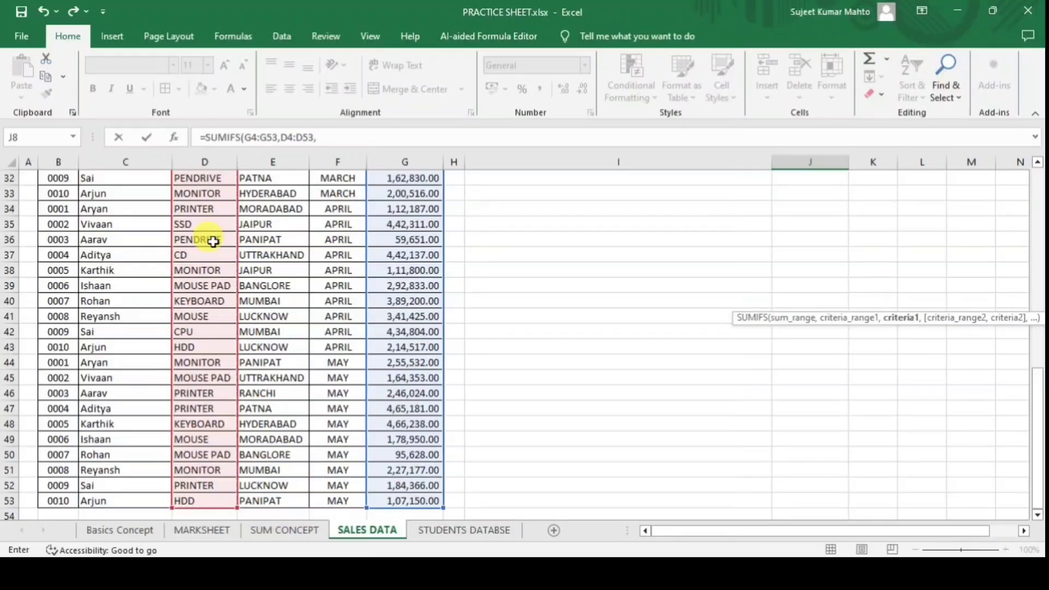
left_click_drag(1038, 466, 1038, 218)
type(",")
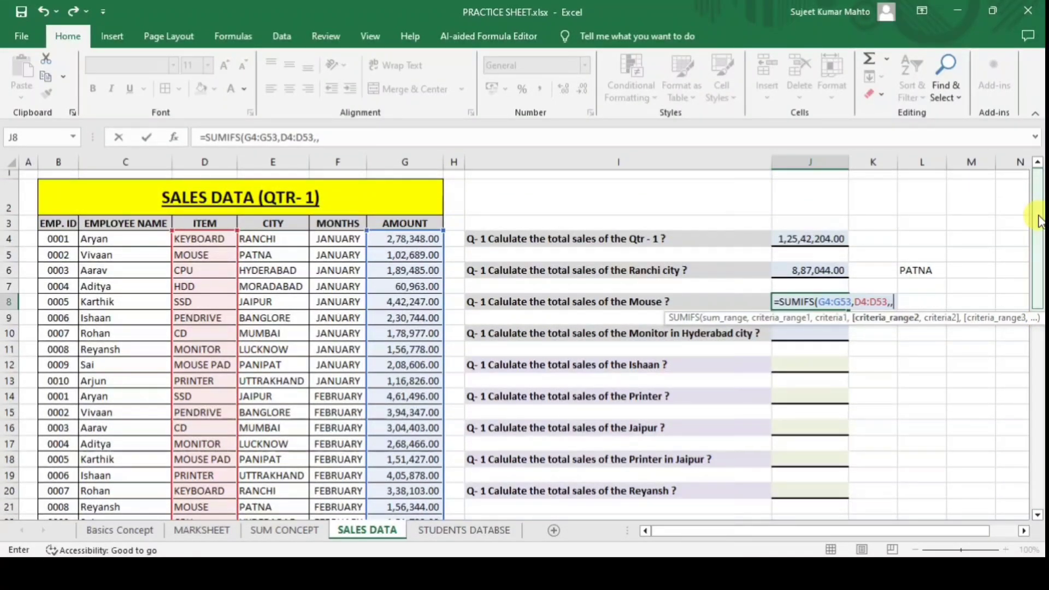
key("BackSpace")
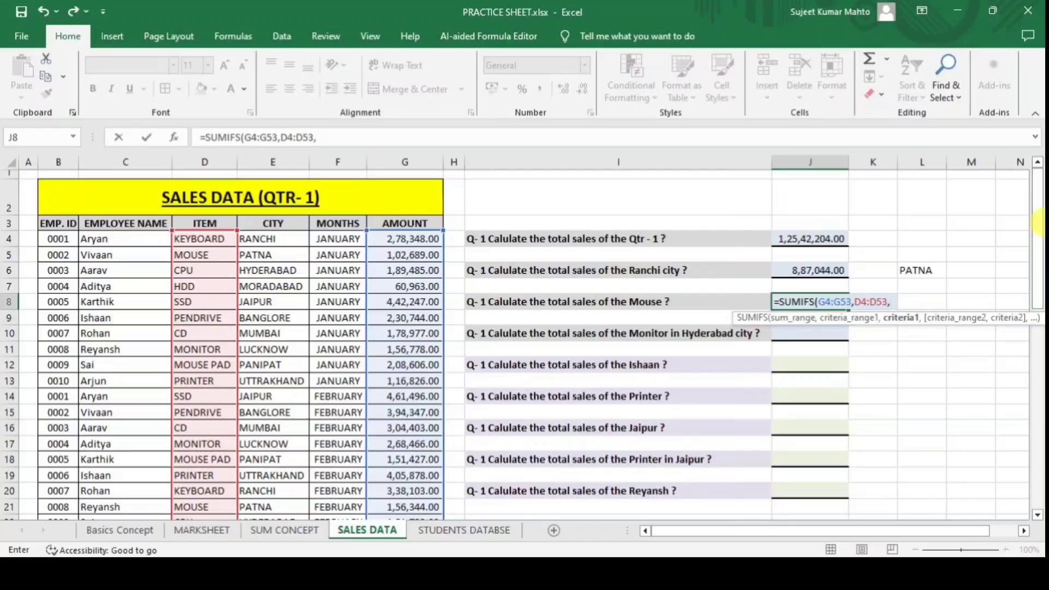
left_click(922, 304)
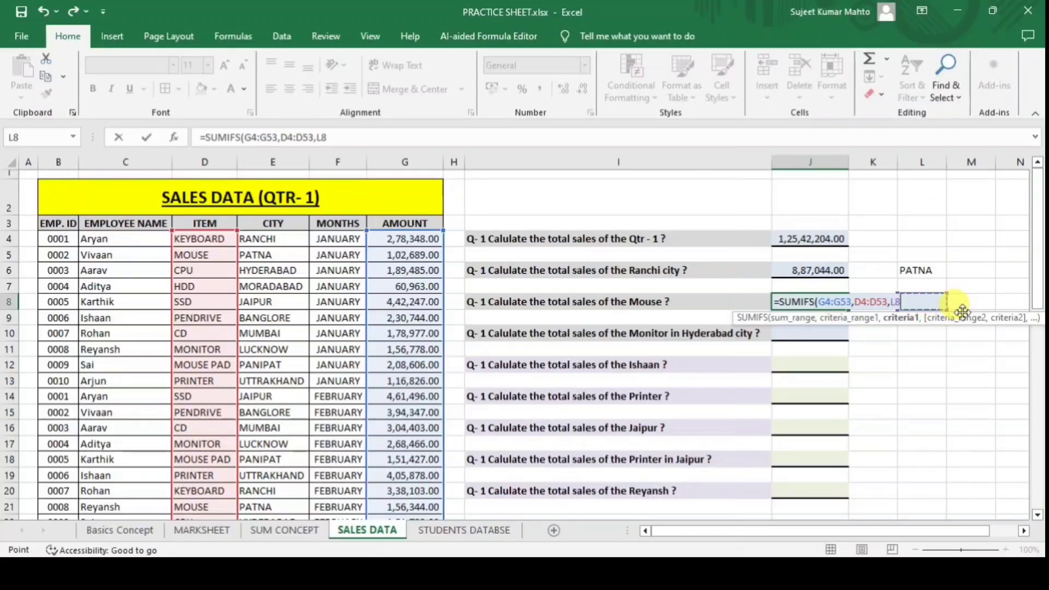
key("Return")
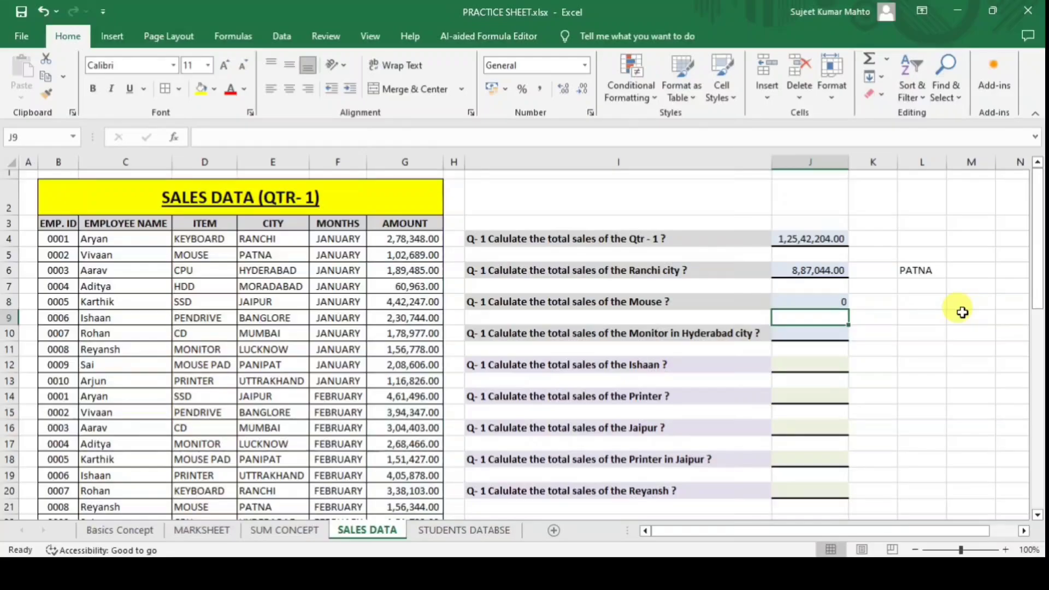
Enter MOUSE as the item in L8 and apply Comma Style to J8.
left_click(923, 301)
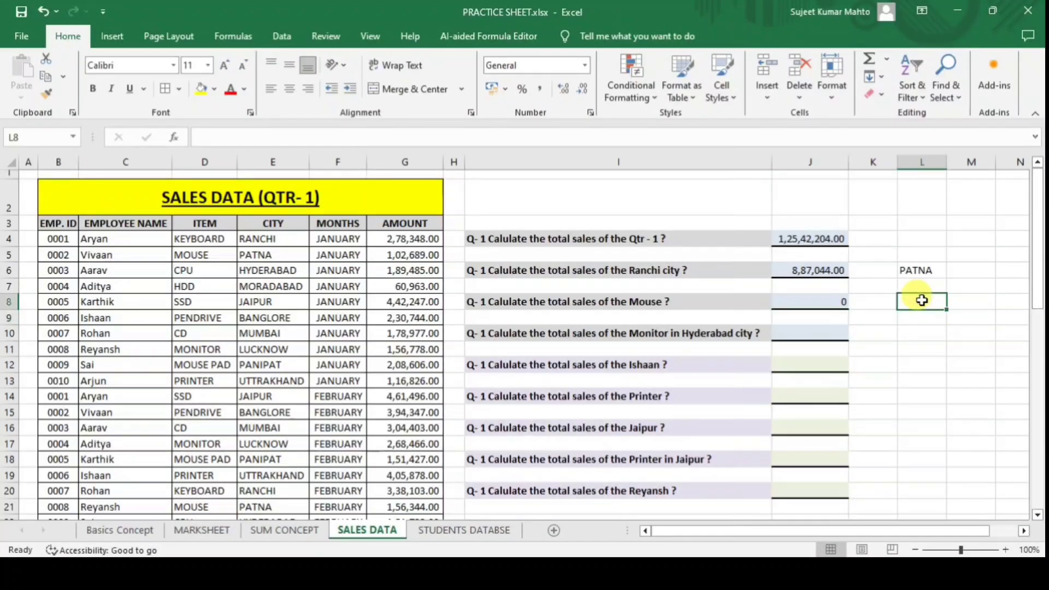
type("MOUSE")
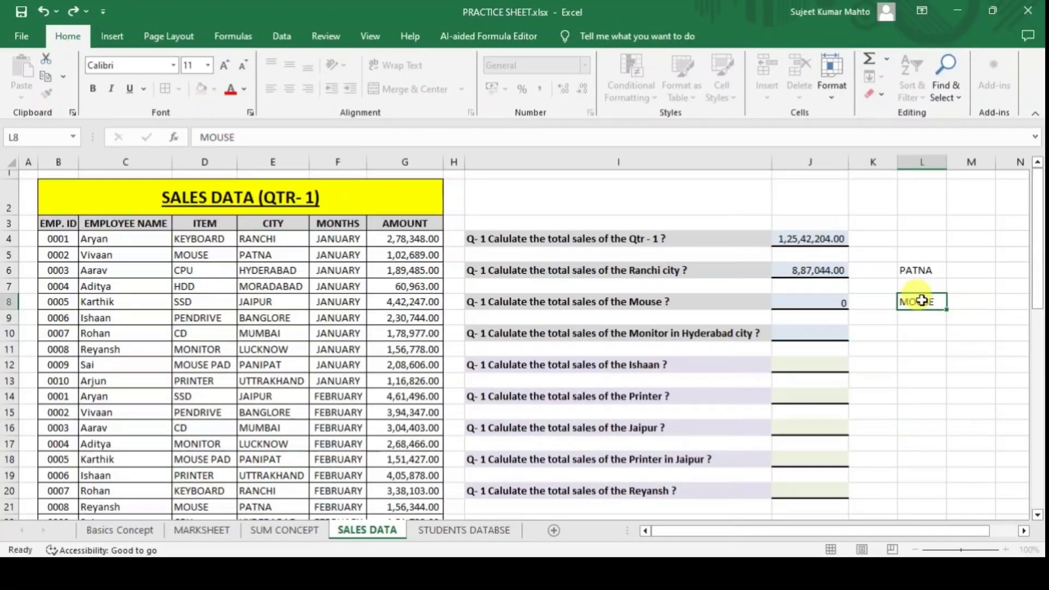
key("Return")
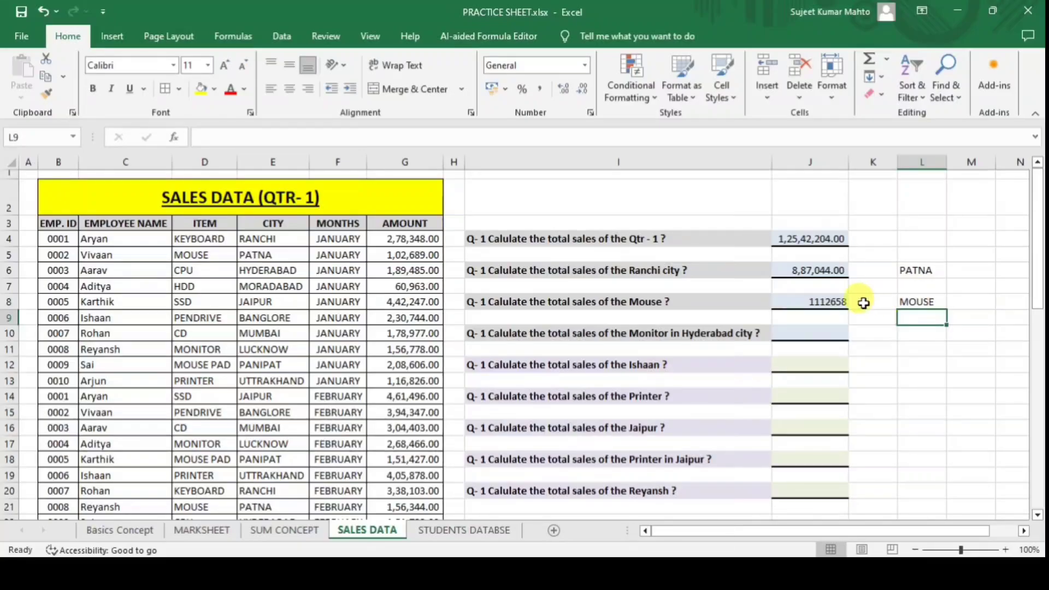
left_click(828, 302)
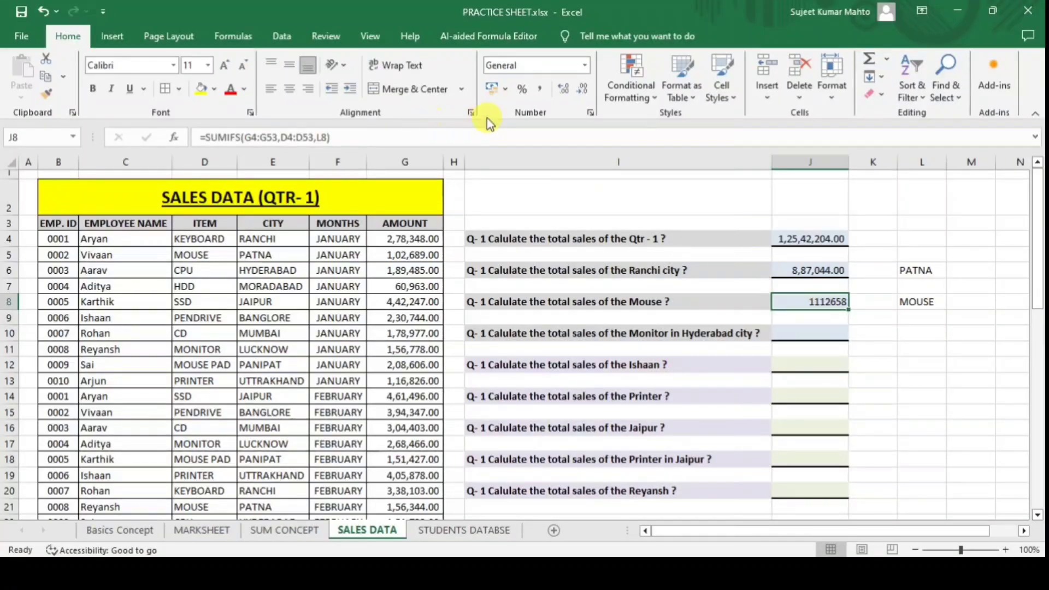
left_click(545, 91)
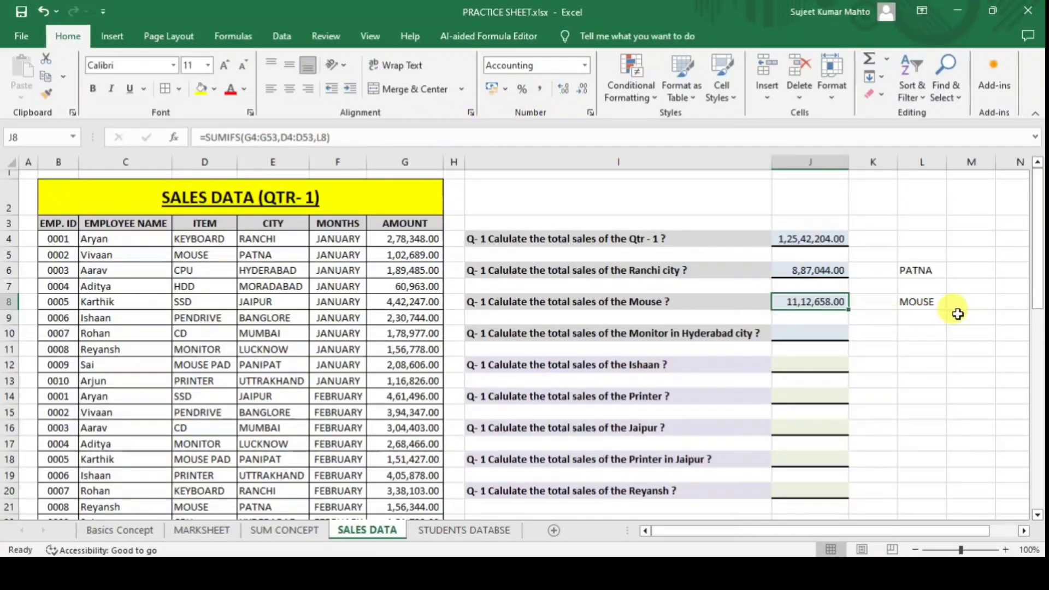
Change the L8 item to SSD so J8 shows 16,53,893.00.
left_click(914, 300)
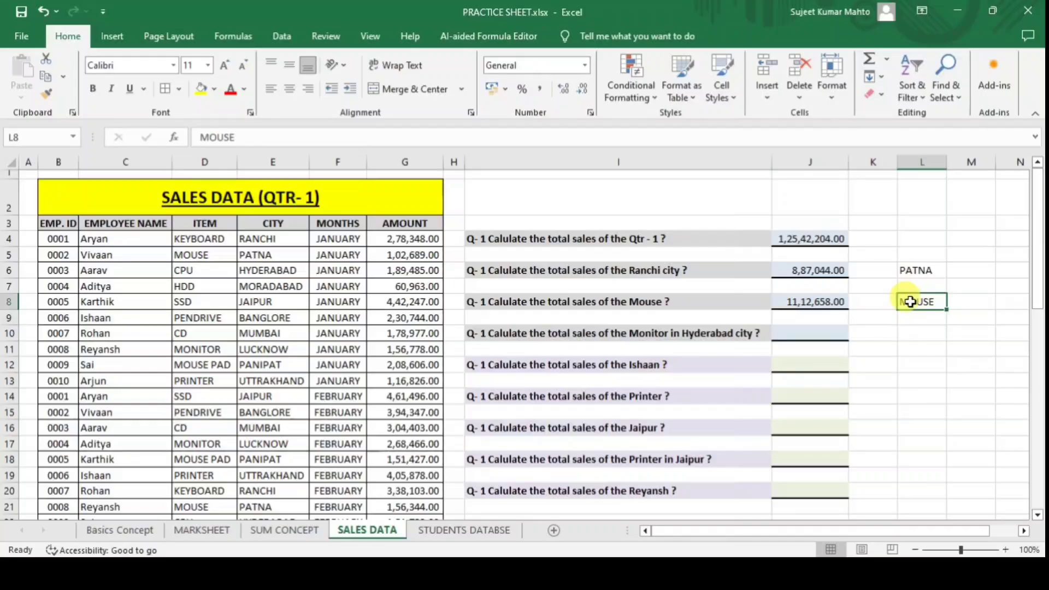
type("SSD")
key("Return")
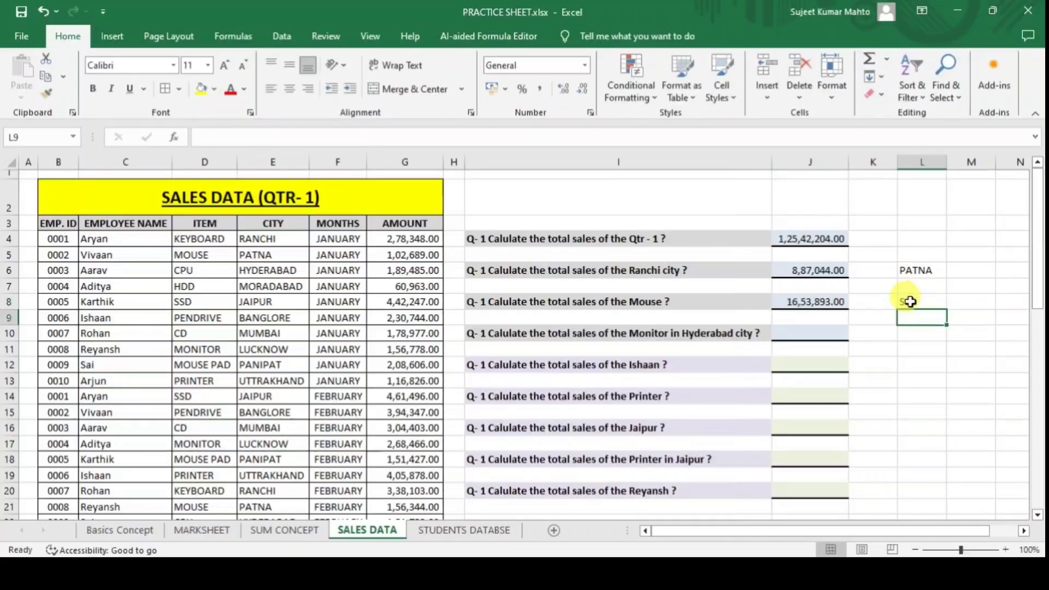
left_click(828, 302)
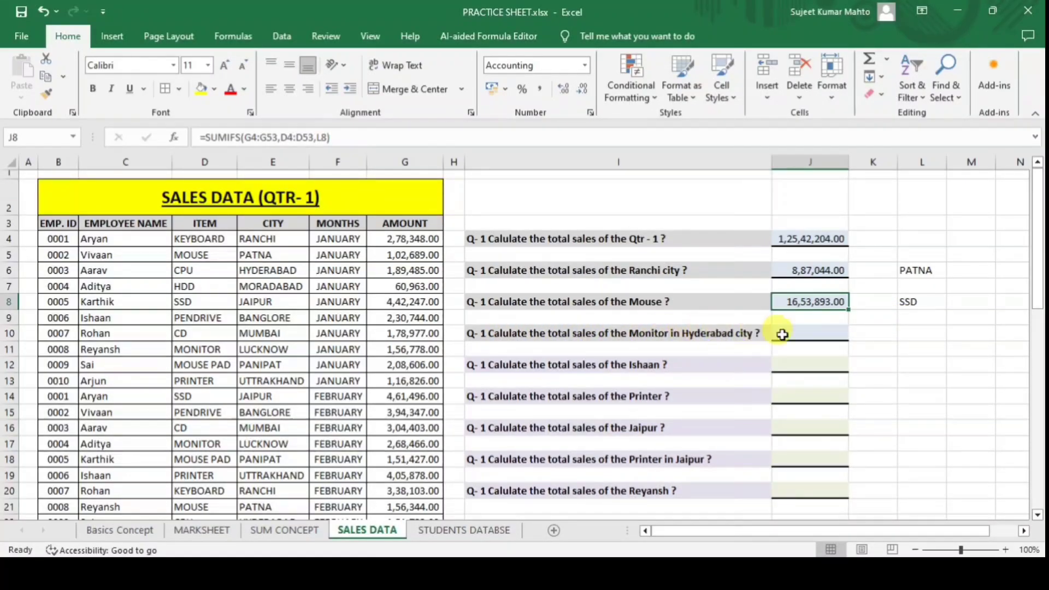
Start a SUMIFS in J10 with the AMOUNT sum range G4:G53.
left_click(826, 335)
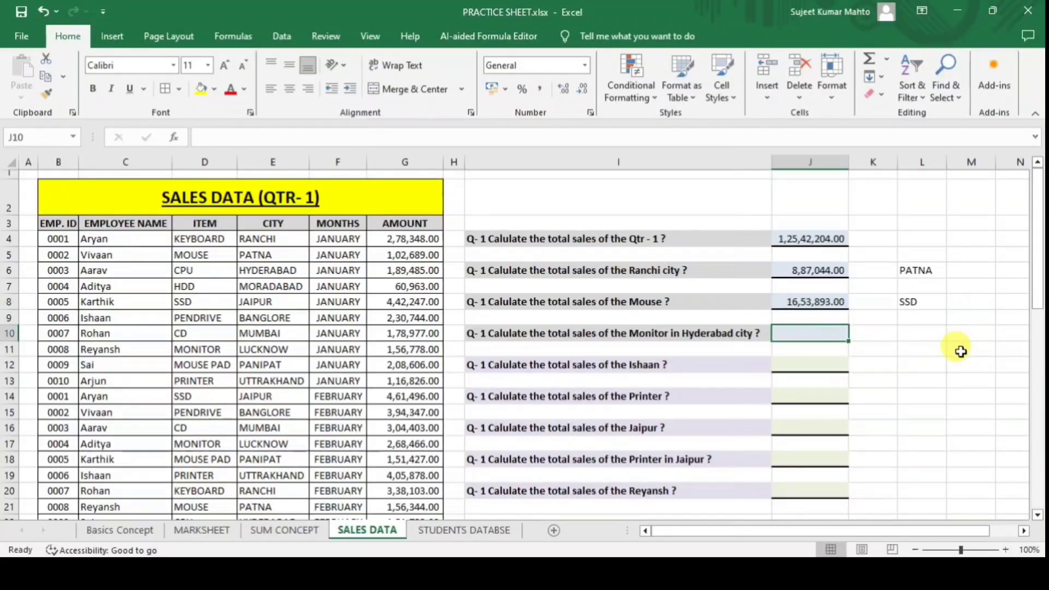
type("=SUM")
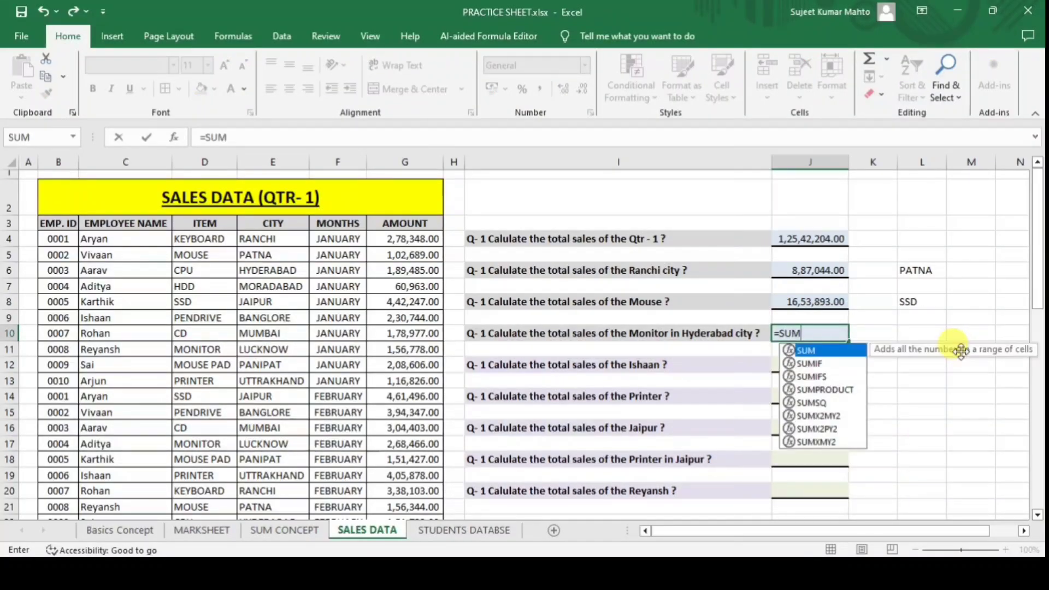
type("IFS(")
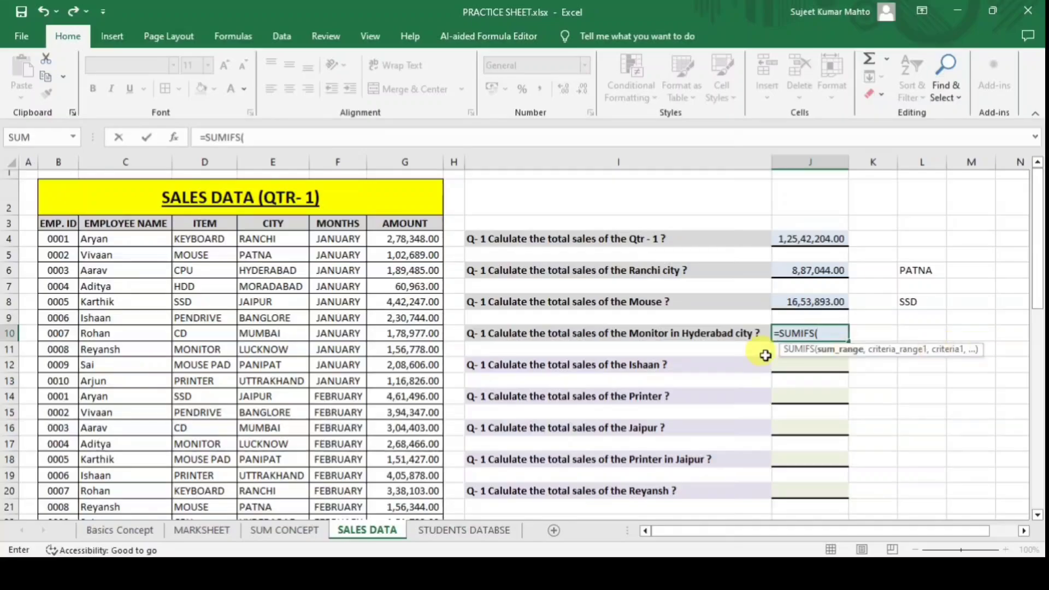
left_click(426, 240)
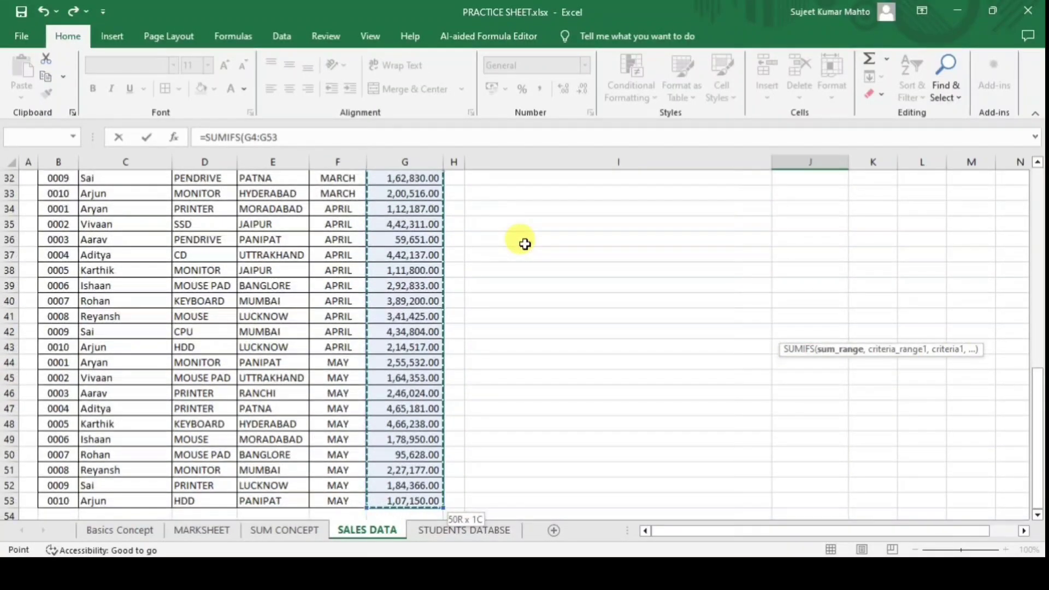
type(",")
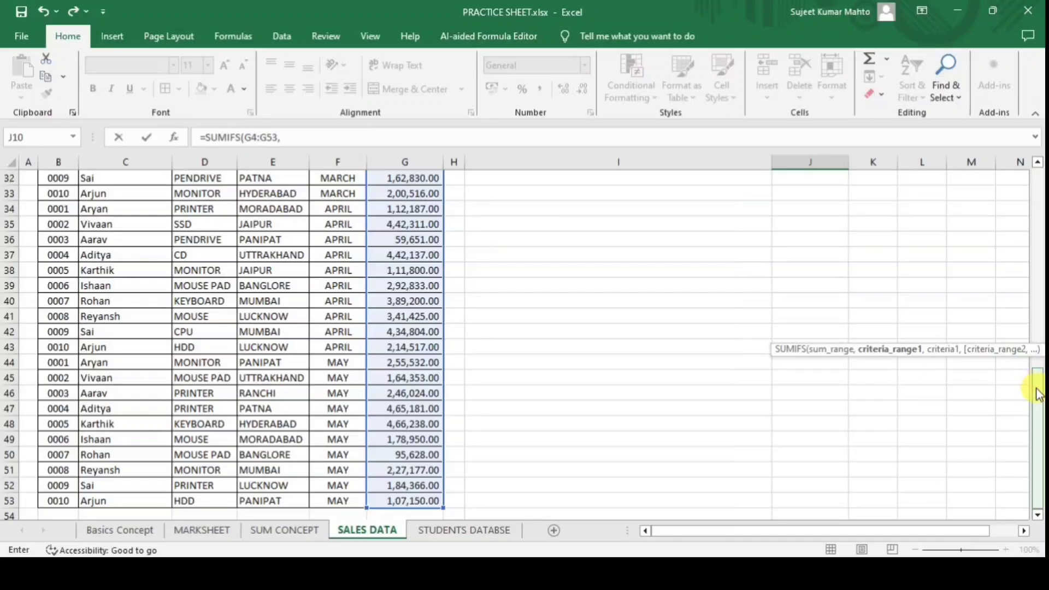
left_click_drag(1037, 393, 1022, 163)
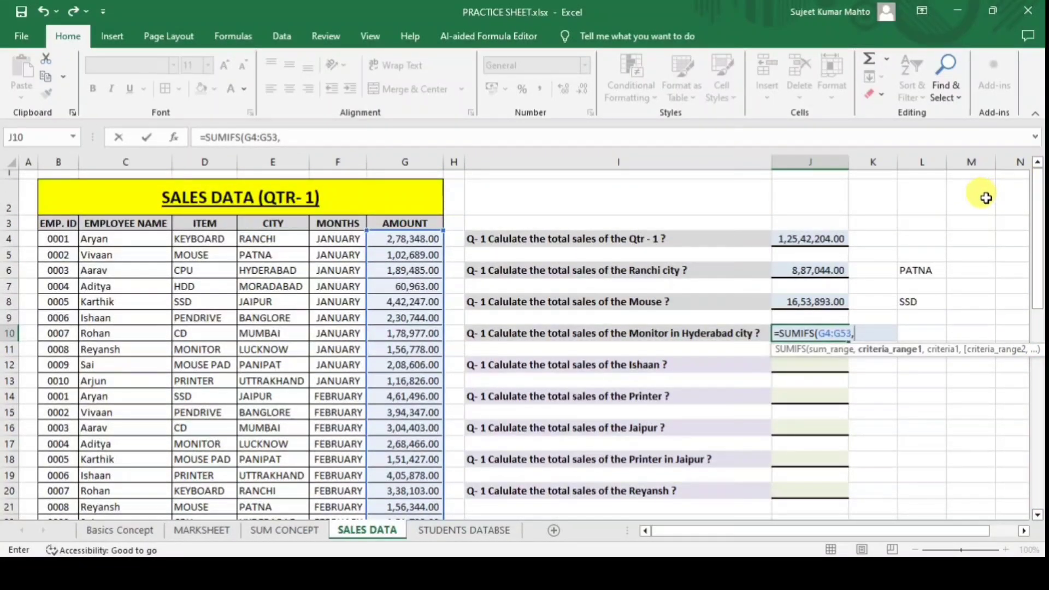
Add criteria range C4:C53 with L10 as its criterion to the J10 formula.
left_click(118, 240)
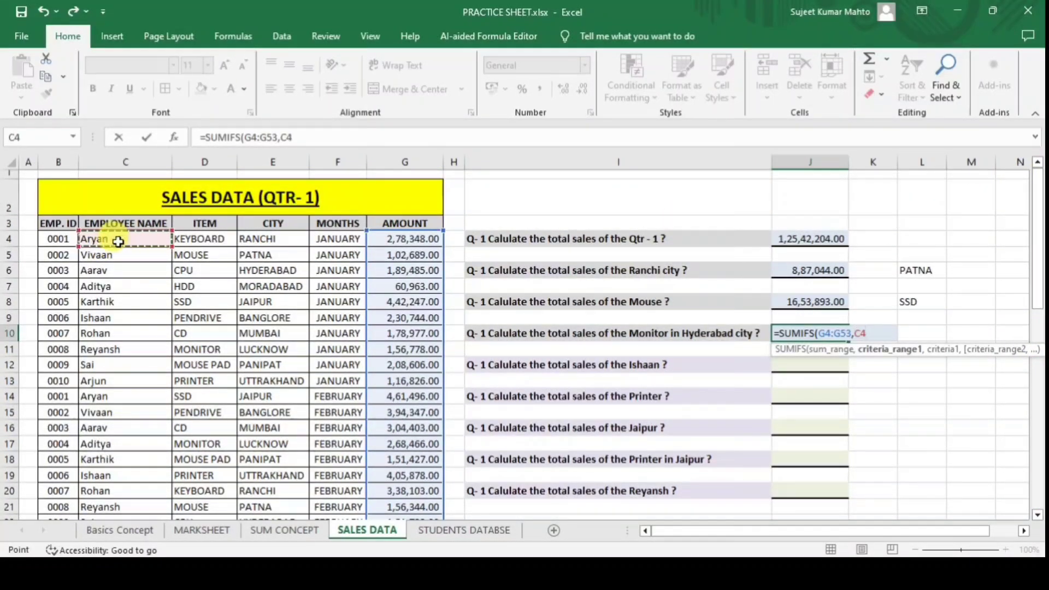
key("ctrl+shift+Down")
type(",")
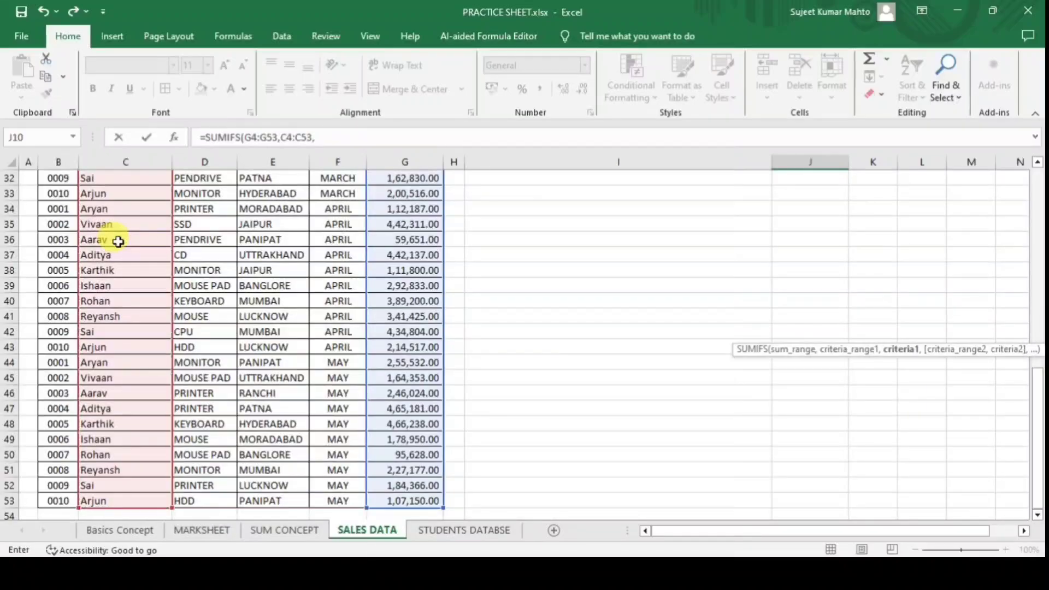
left_click_drag(1036, 426, 1025, 202)
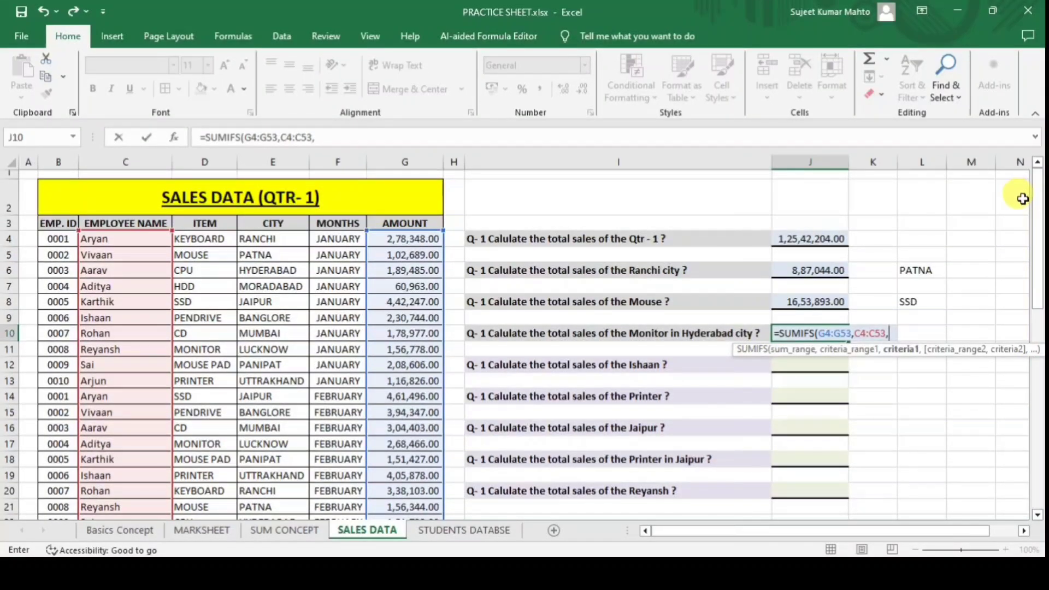
type(",")
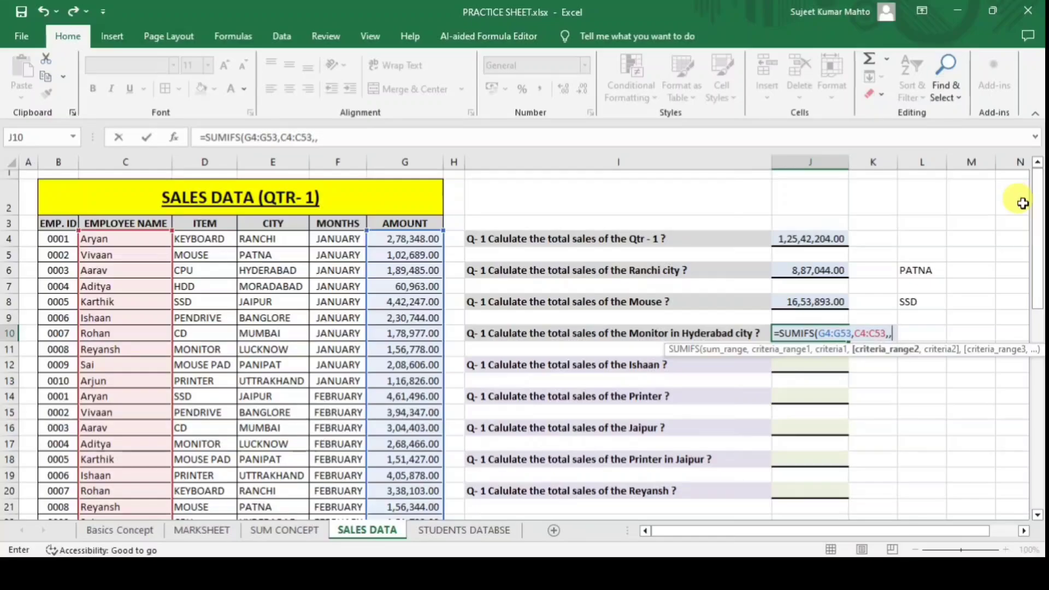
key("BackSpace")
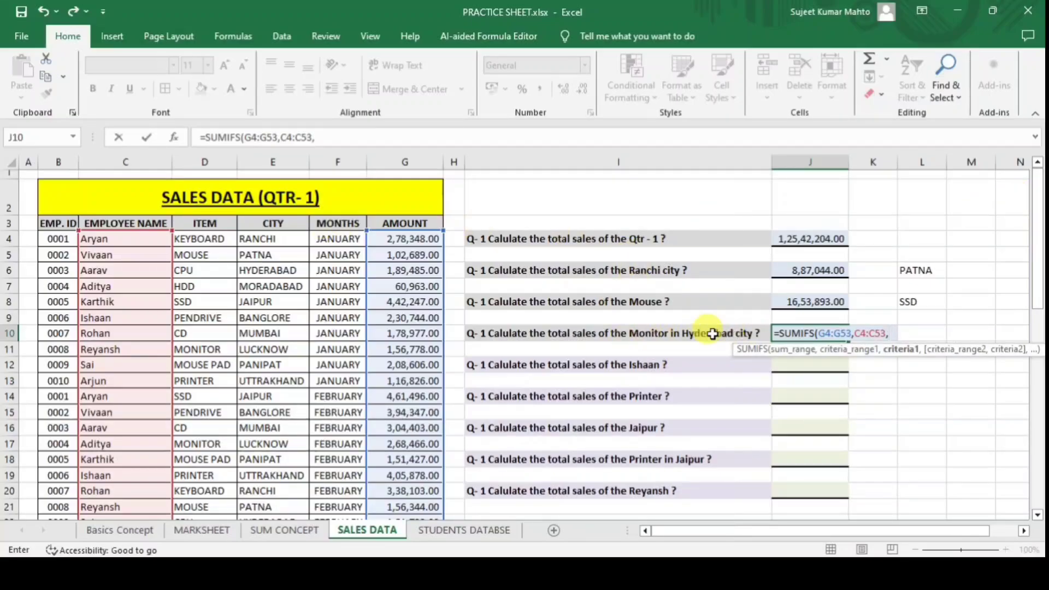
left_click(922, 333)
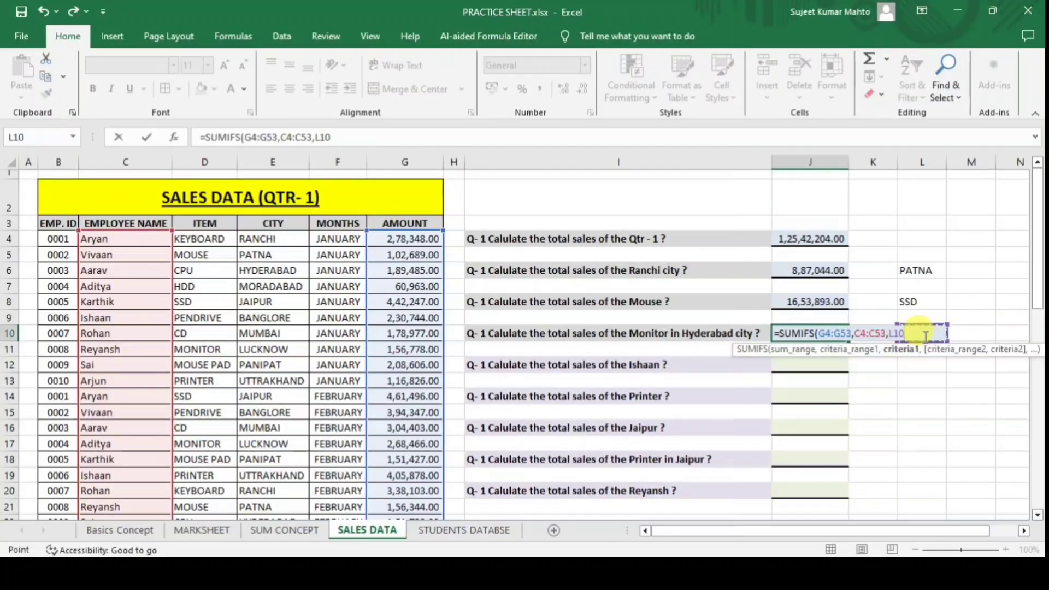
type(",")
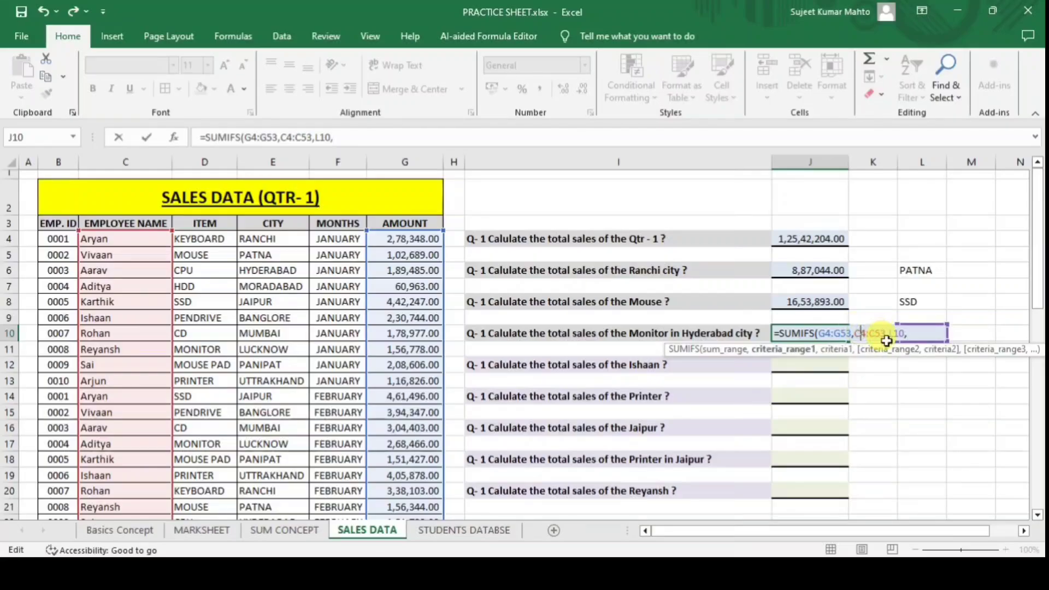
Correct the first criteria range in J10's formula from C4:C53 to D4:D53.
left_click(858, 333)
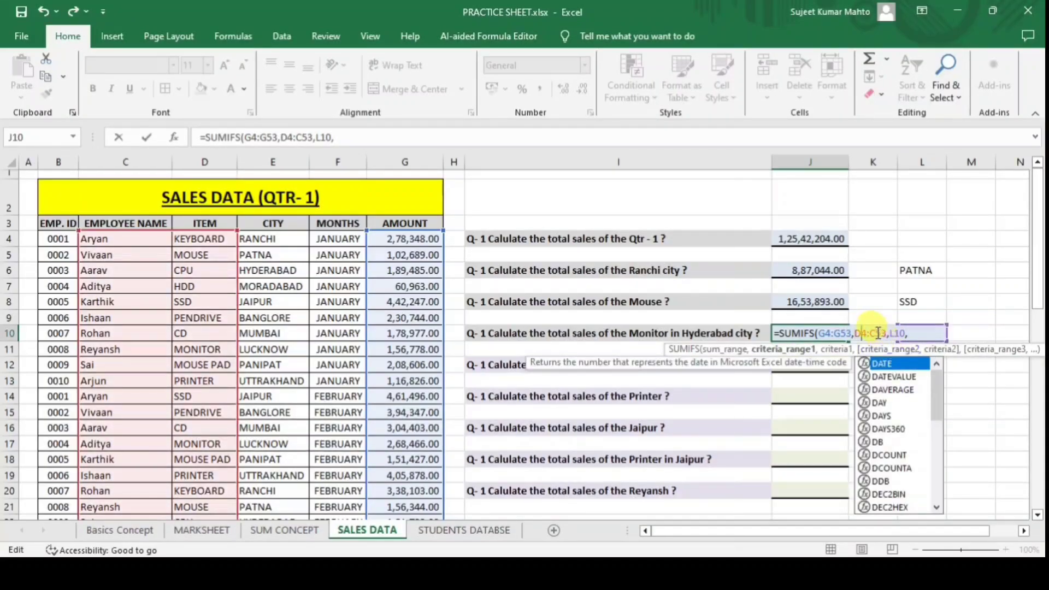
left_click(876, 333)
key("BackSpace")
type("D")
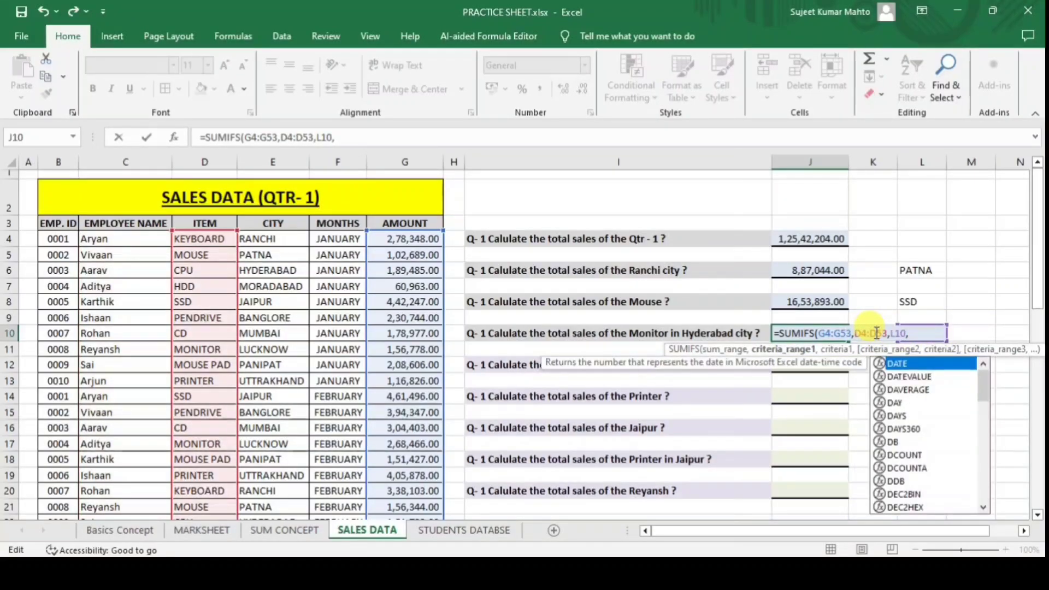
left_click(916, 334)
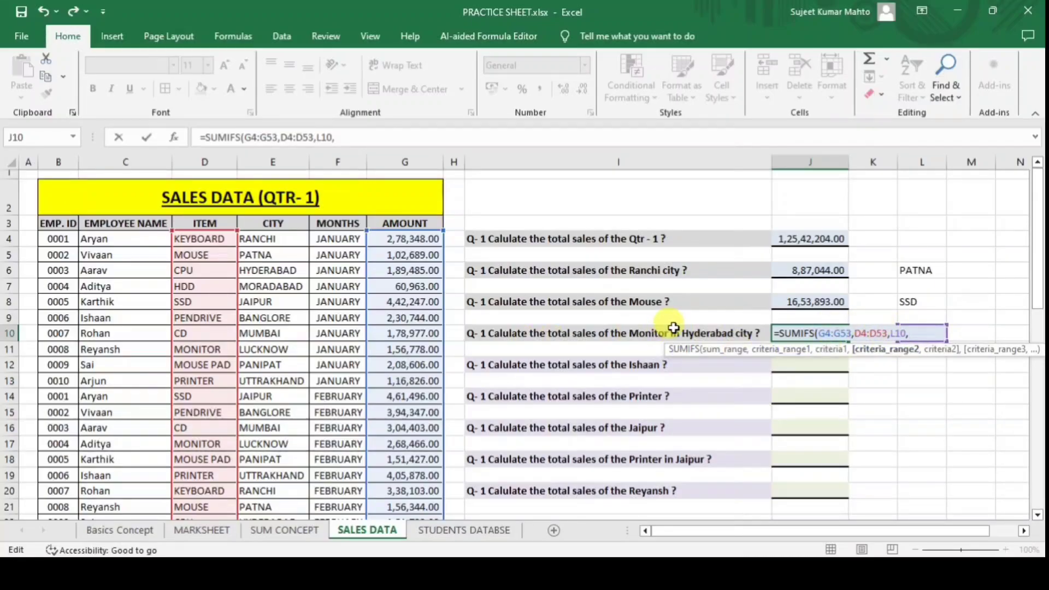
Add city range E4:E53 with criterion M10 and commit =SUMIFS(G4:G53,D4:D53,L10,E4:E53,M10).
left_click(283, 238)
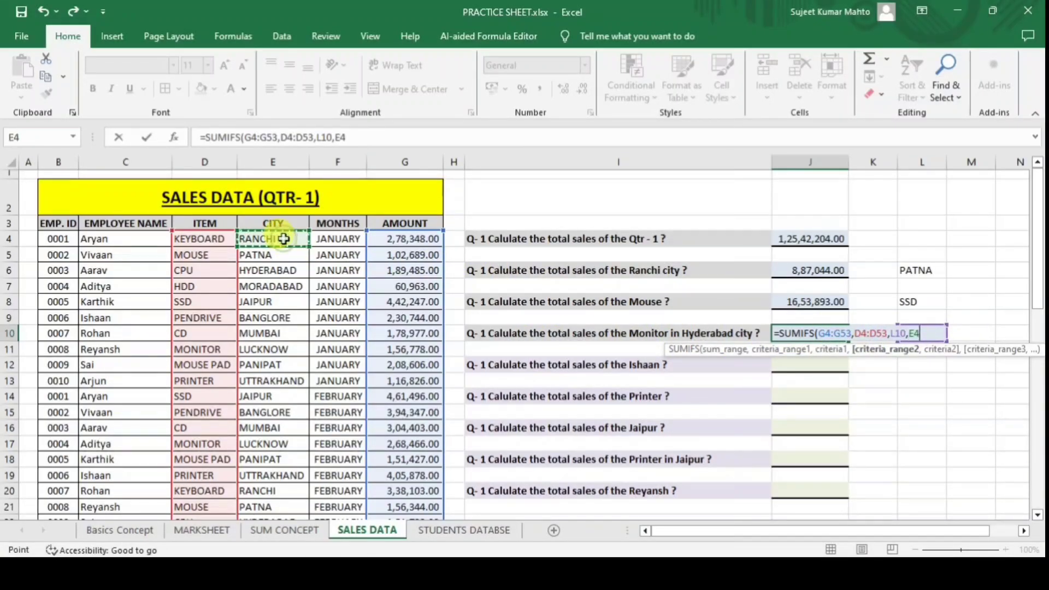
key("ctrl+shift+Down")
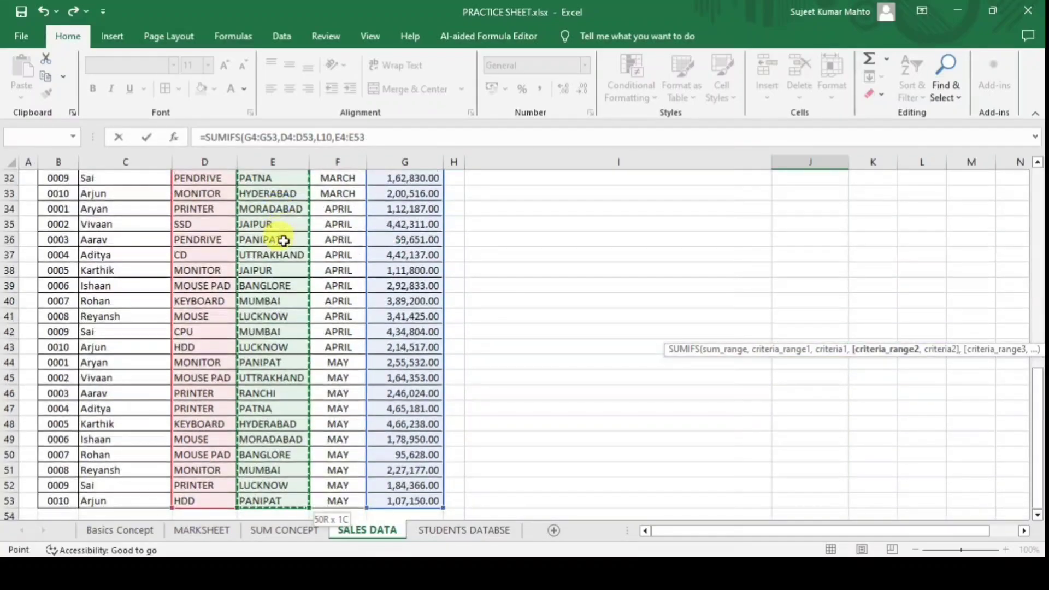
type(",")
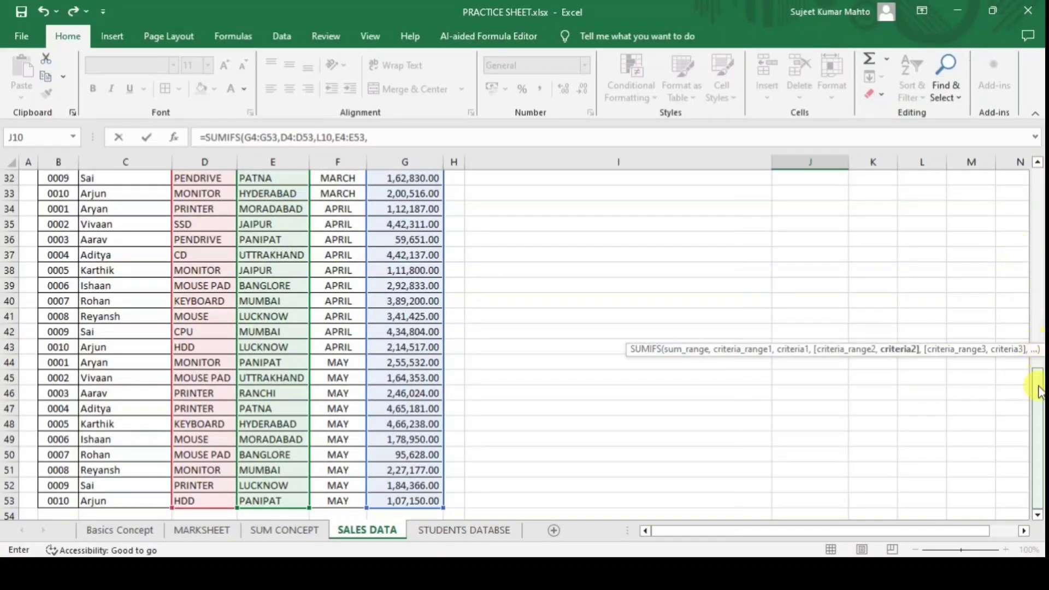
left_click_drag(1036, 390, 1031, 179)
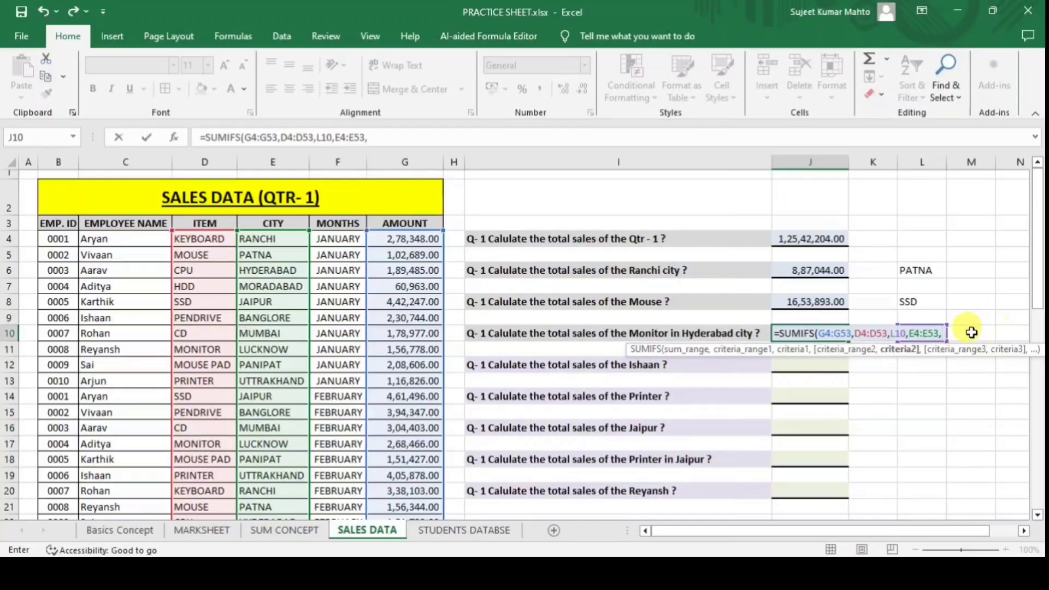
left_click(970, 332)
type(")")
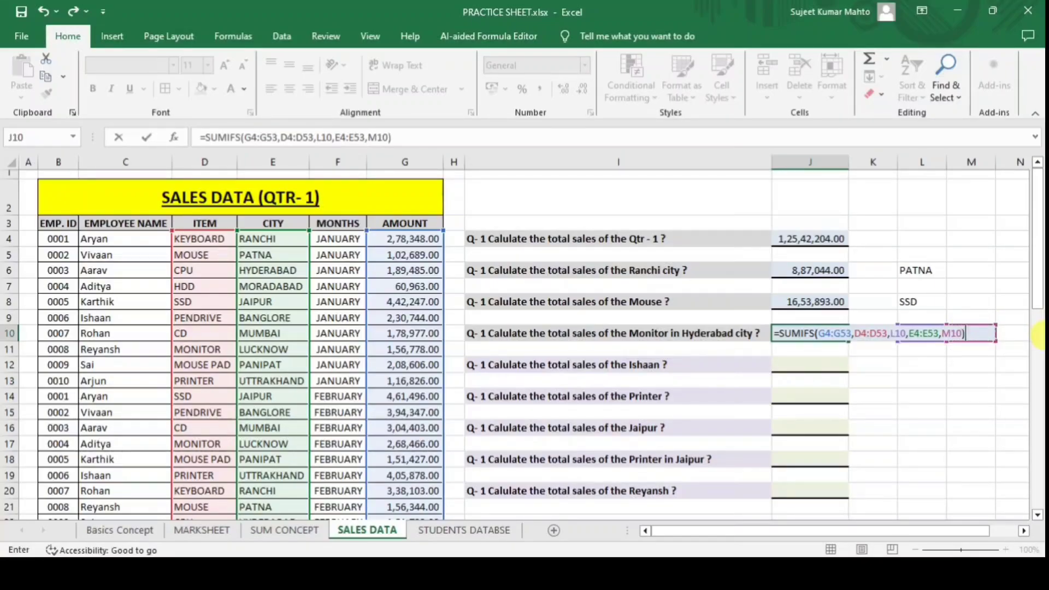
key("Return")
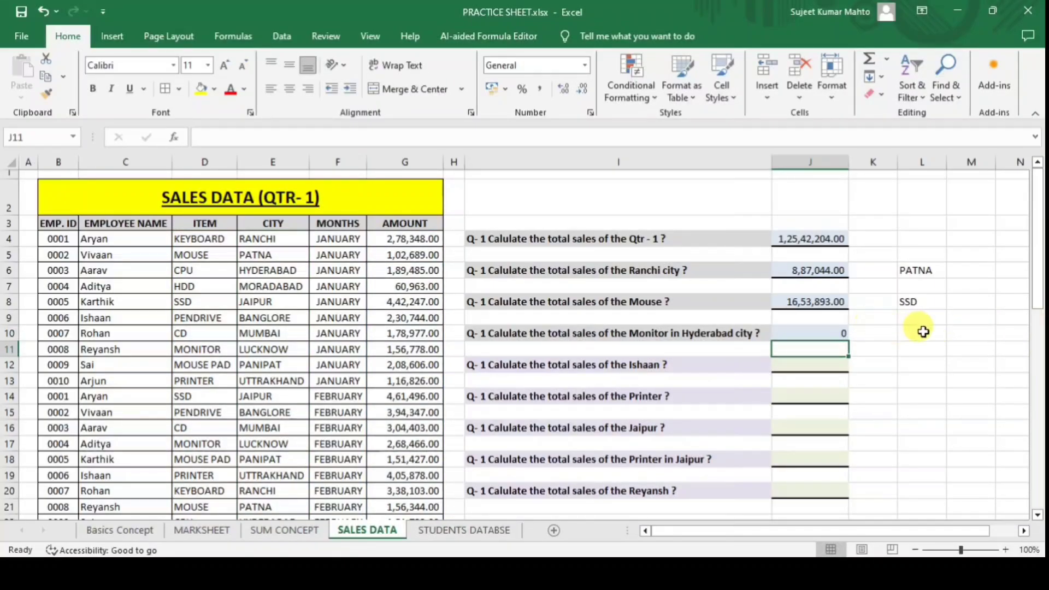
left_click(922, 332)
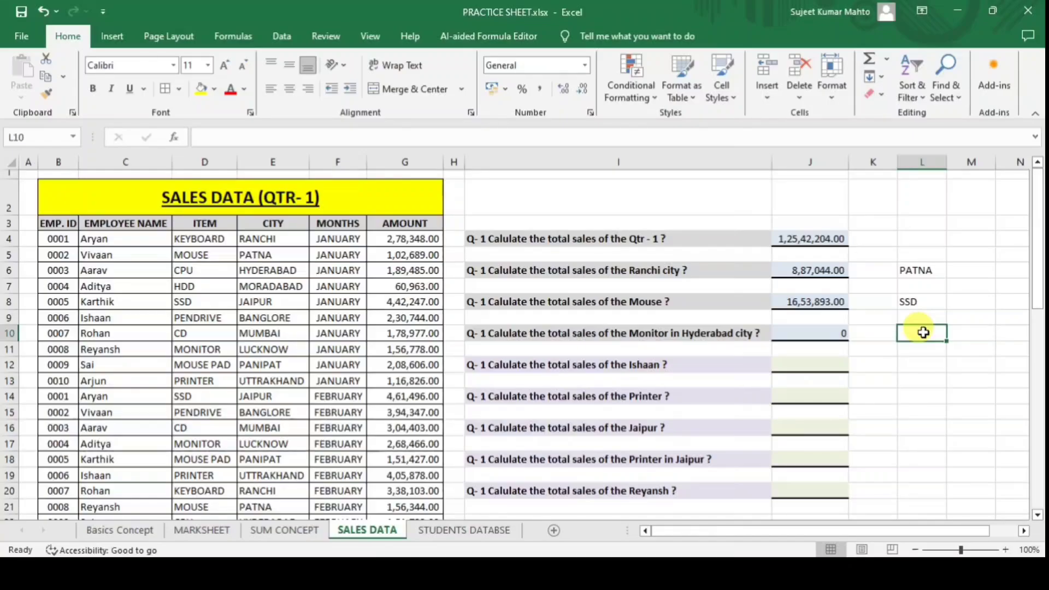
Enter MONITOR in L10 and HYDERABAD in M10, then apply Comma Style to J10.
type("MONITOR")
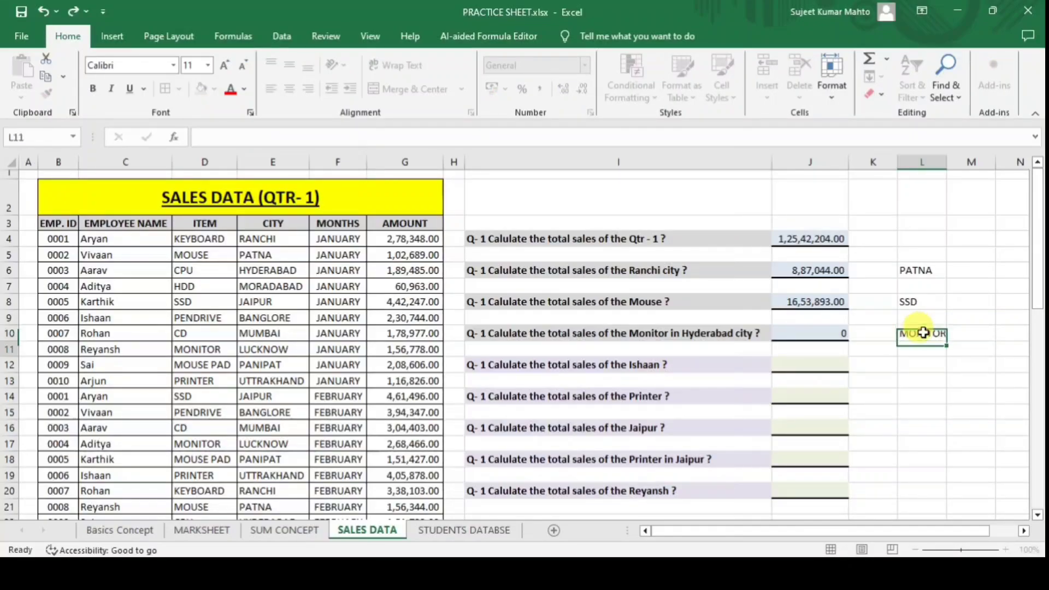
key("Return")
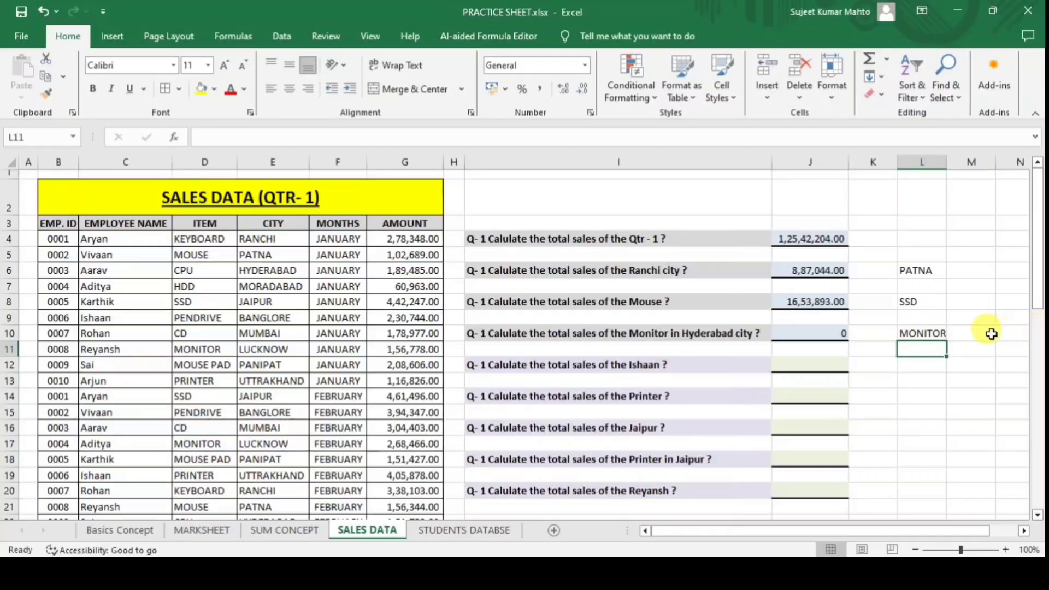
left_click(978, 334)
type("HYDERABAD")
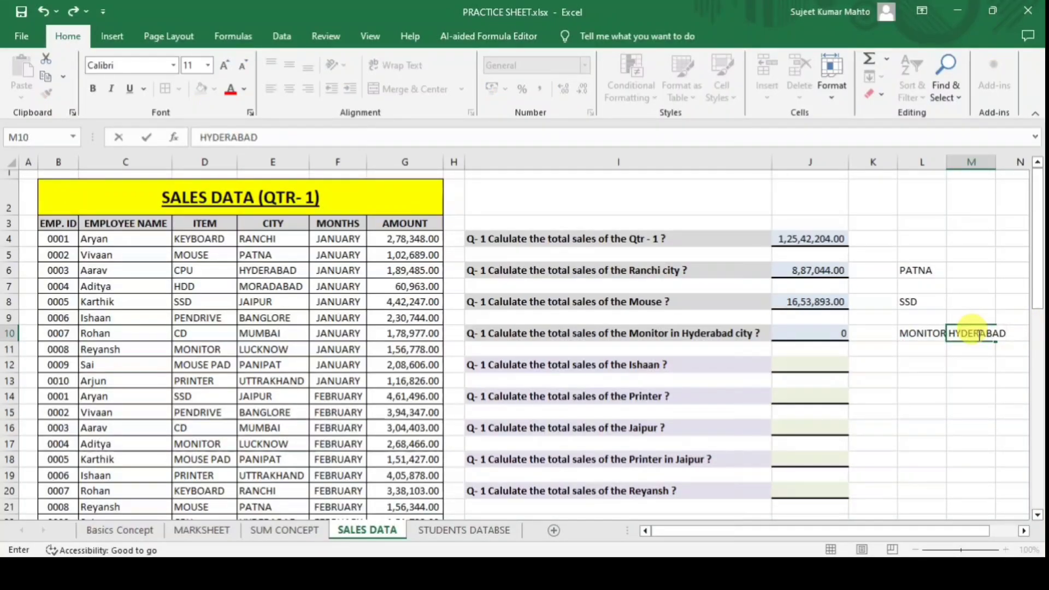
key("Return")
left_click(935, 334)
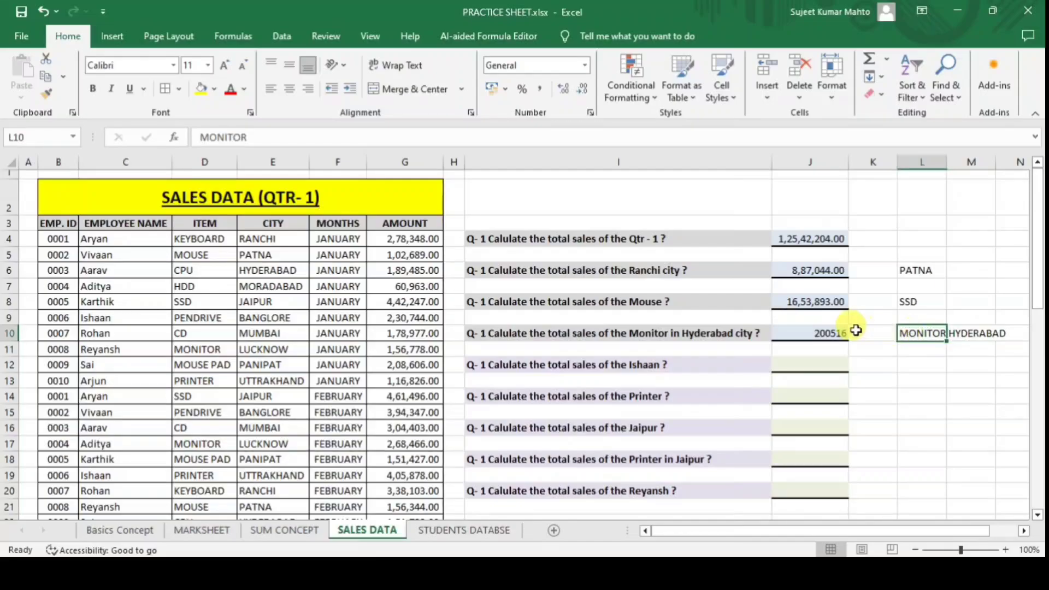
left_click(838, 331)
left_click(540, 89)
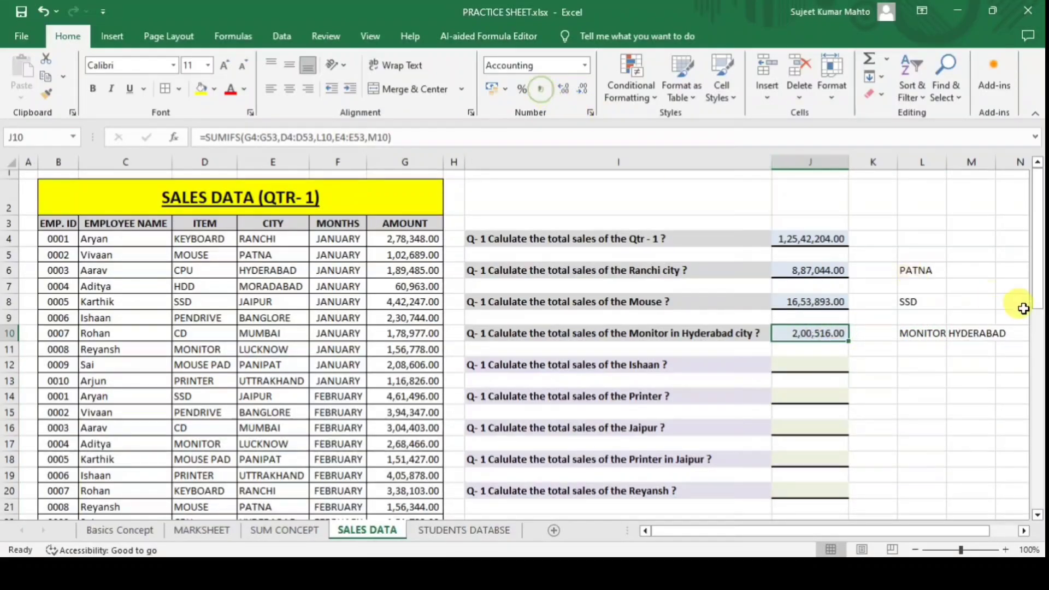
Change the L10 item to CPU so J10 shows 3,41,207.00.
left_click(917, 332)
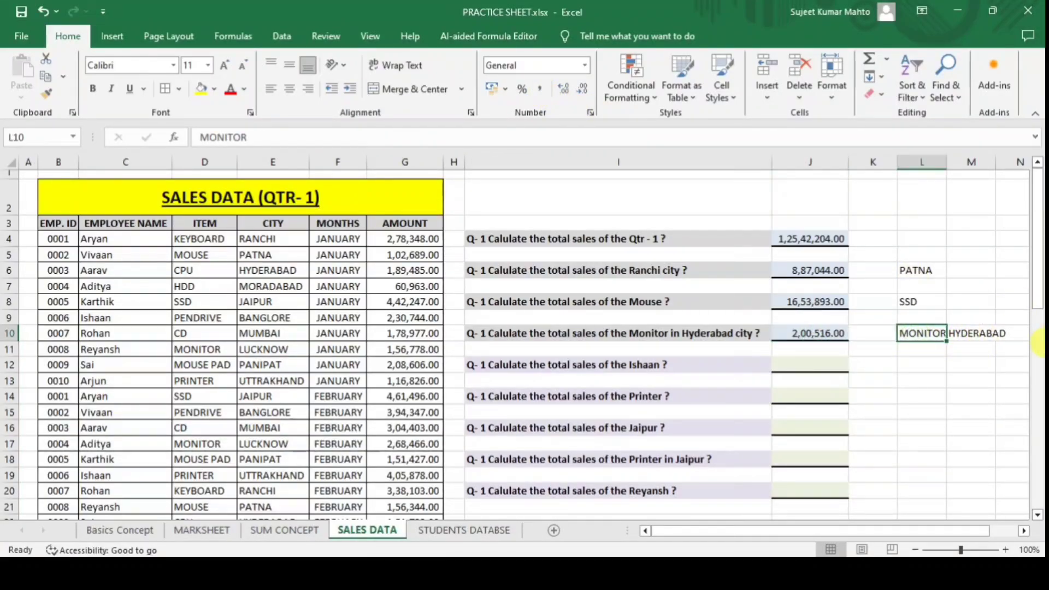
type("CPU")
key("Return")
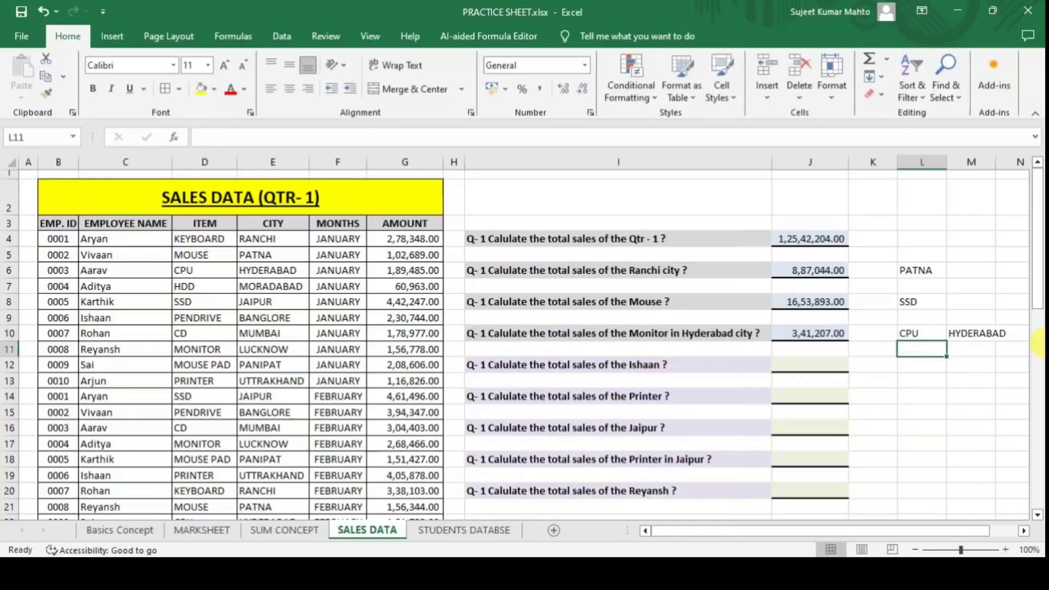
left_click(800, 333)
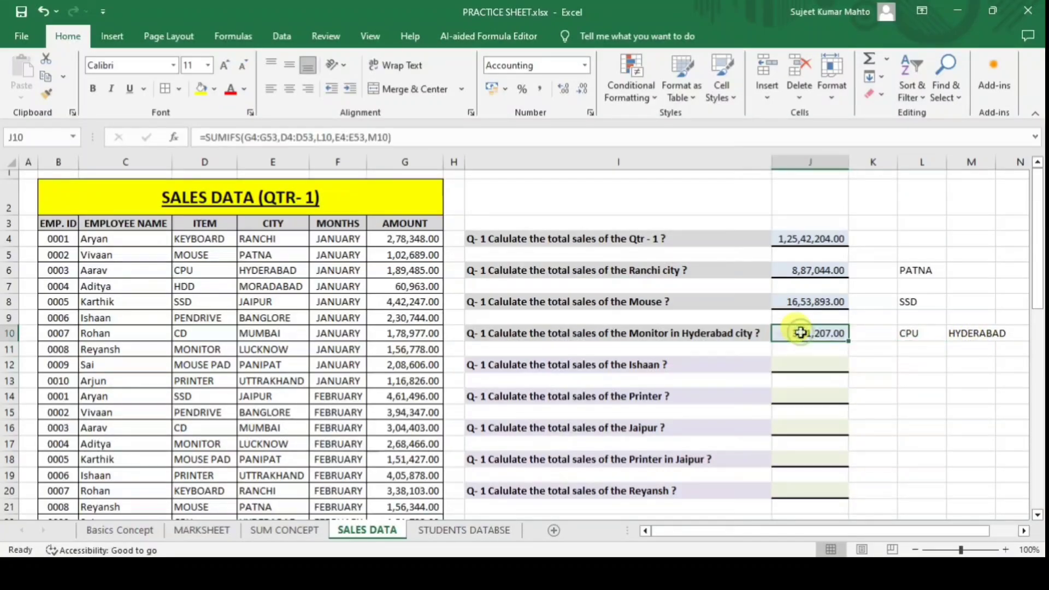
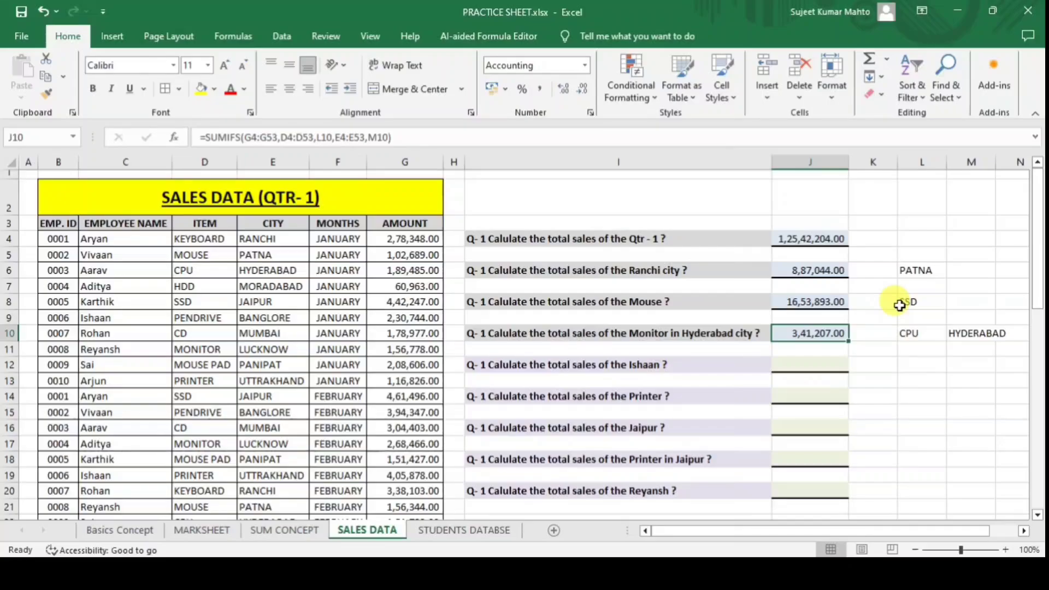
Review the empty answer cells, including J12:J20, on the current sheet.
left_click(802, 425)
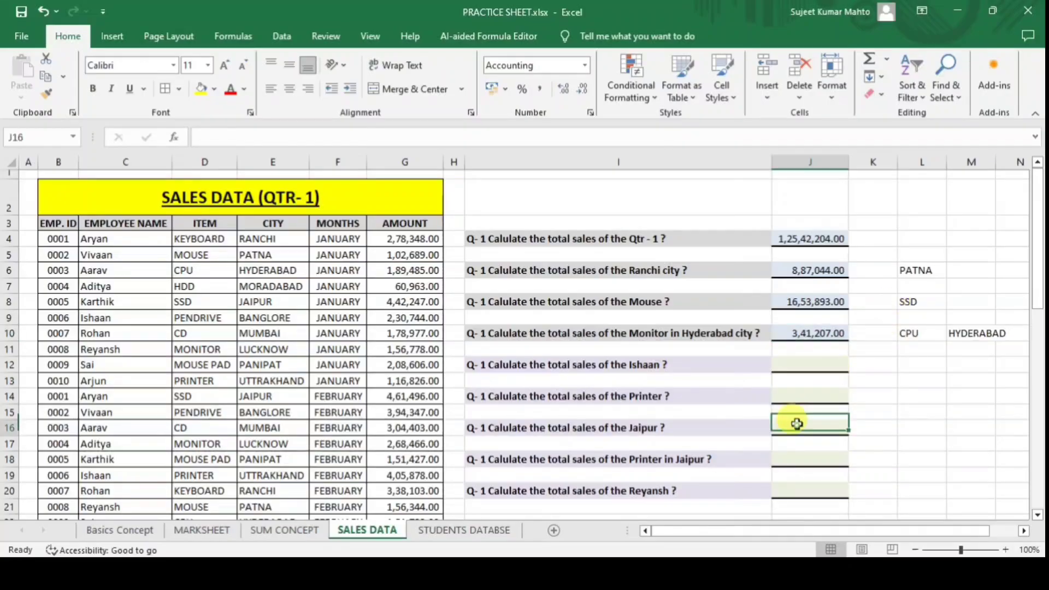
left_click(808, 362)
left_click_drag(807, 385, 810, 486)
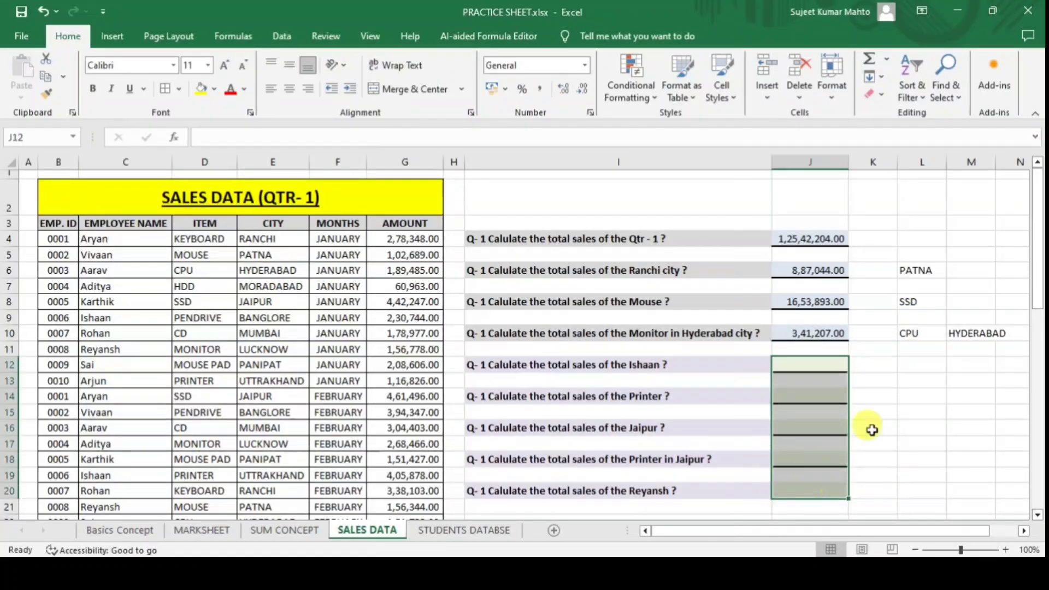
left_click(938, 410)
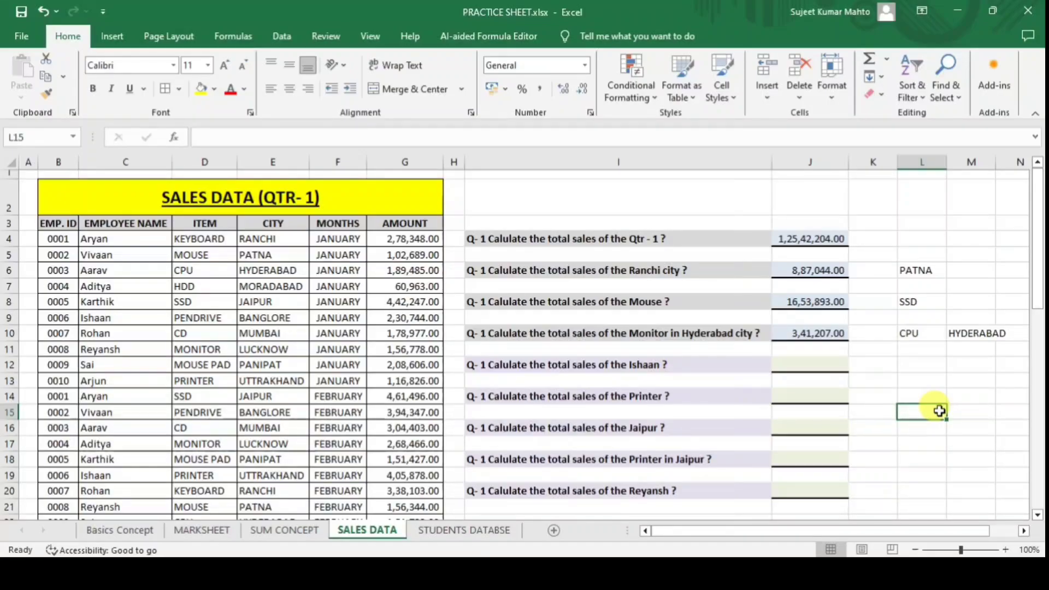
Browse Basics Concept at 90% zoom, MARKSHEET, SUM CONCEPT and SALES DATA, ending on STUDENTS DATABSE.
left_click(130, 531)
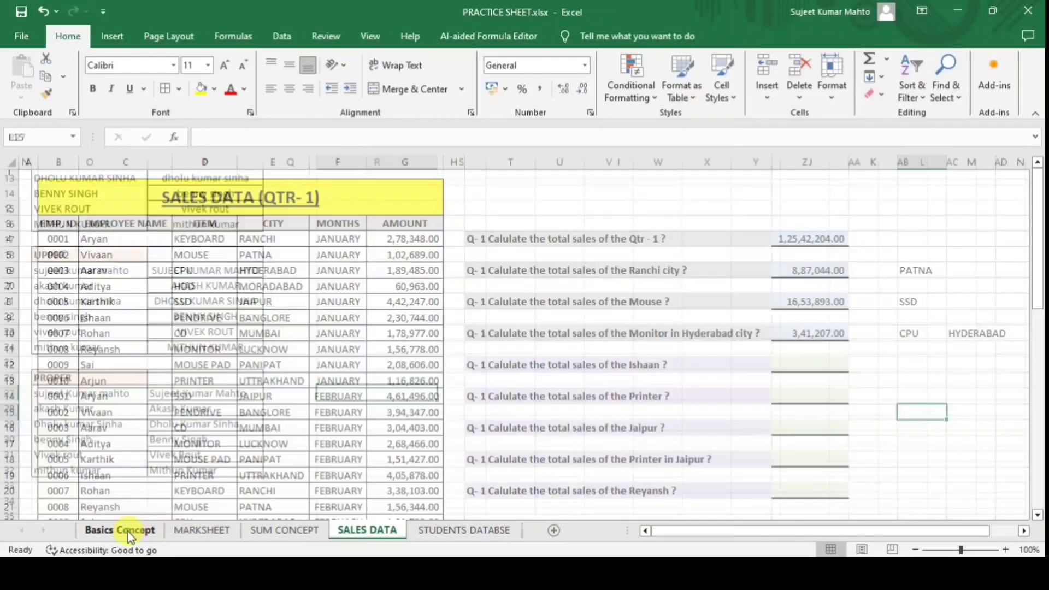
left_click(915, 548)
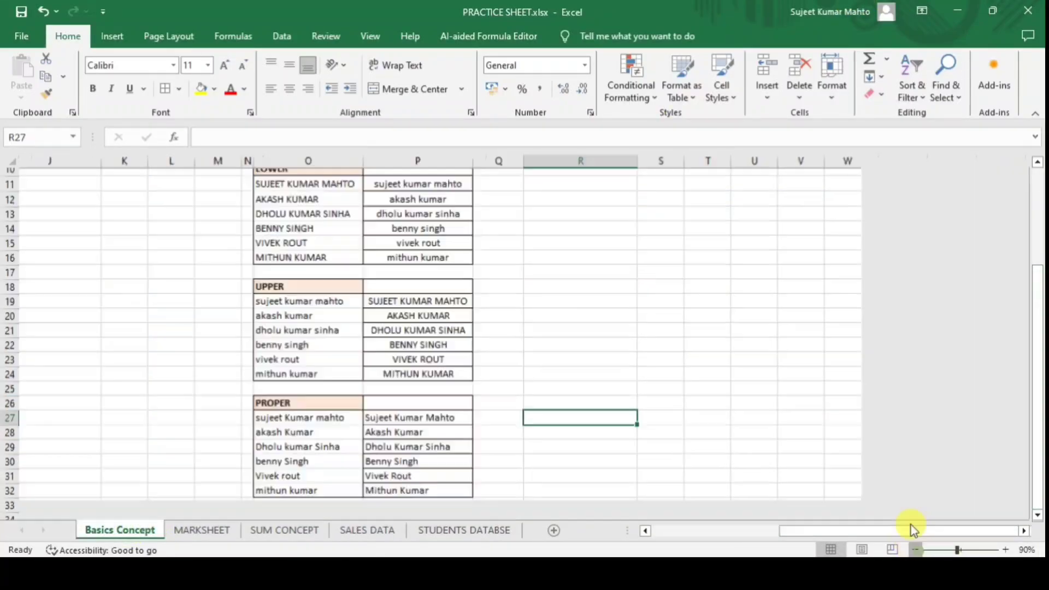
scroll(612, 374, "left", 3)
scroll(612, 360, "up", 3)
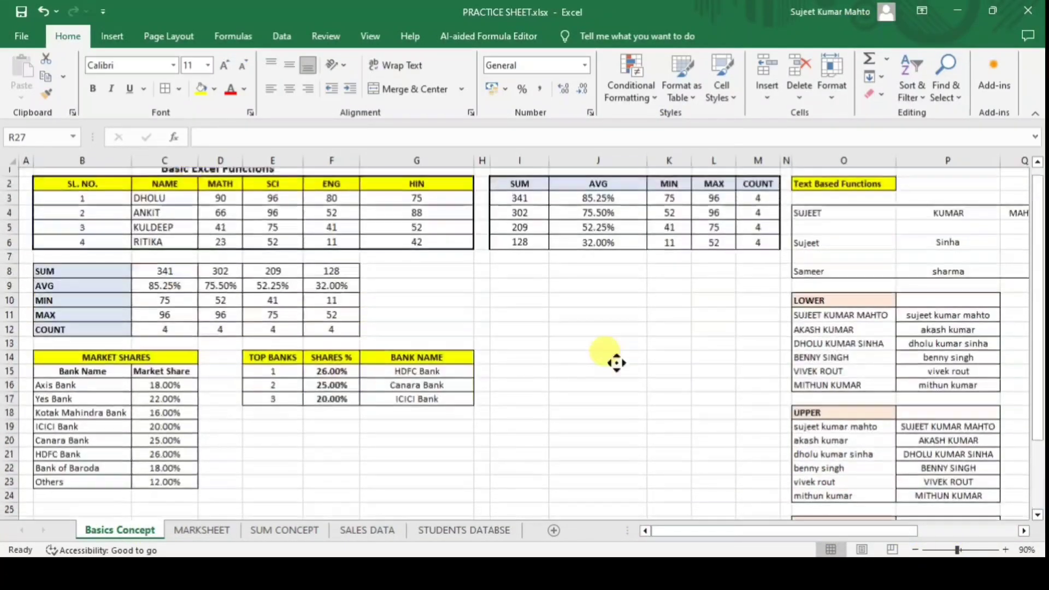
left_click(198, 528)
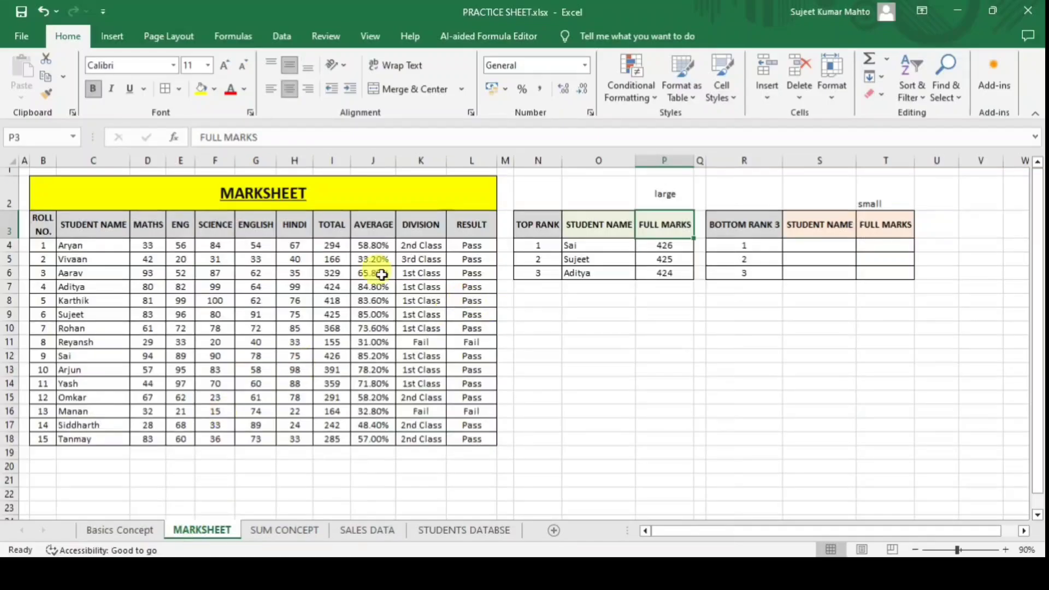
left_click(284, 530)
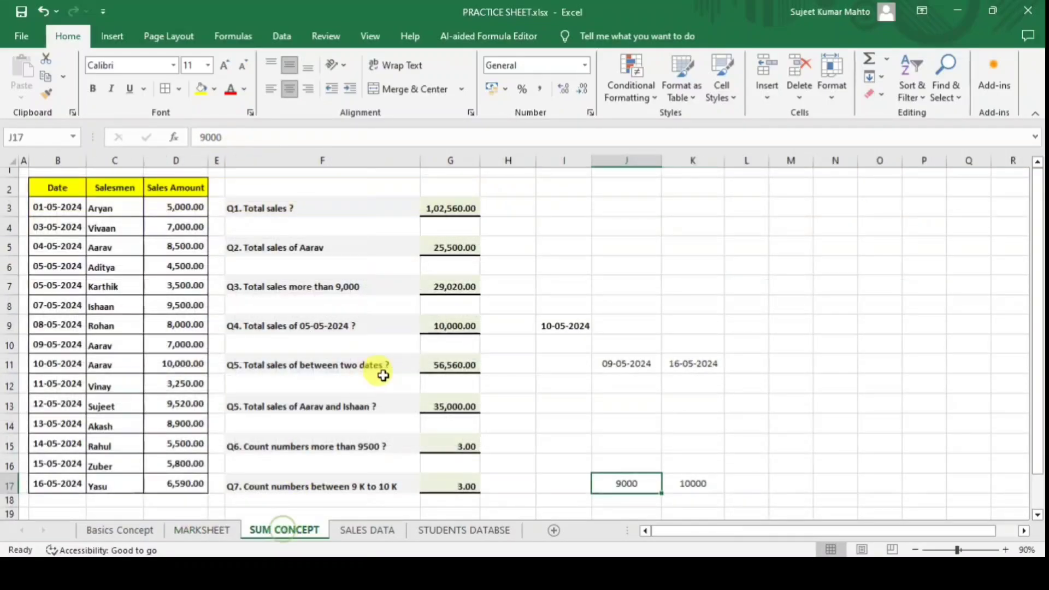
left_click(372, 530)
left_click(491, 531)
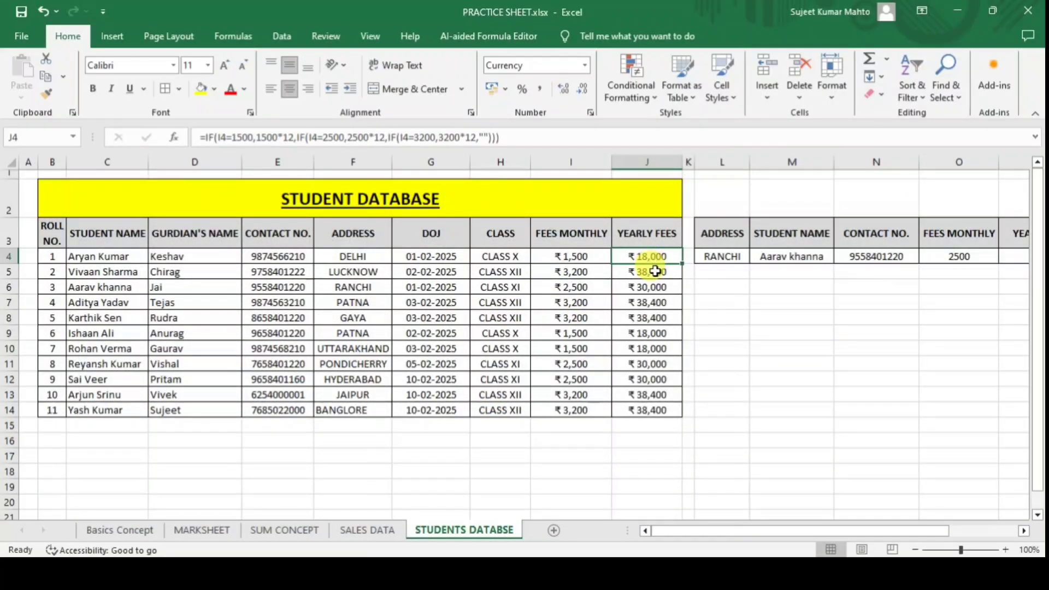
Inspect I4's monthly fee formula and try CLASS XI, then CLASS XII, in H4.
left_click(547, 256)
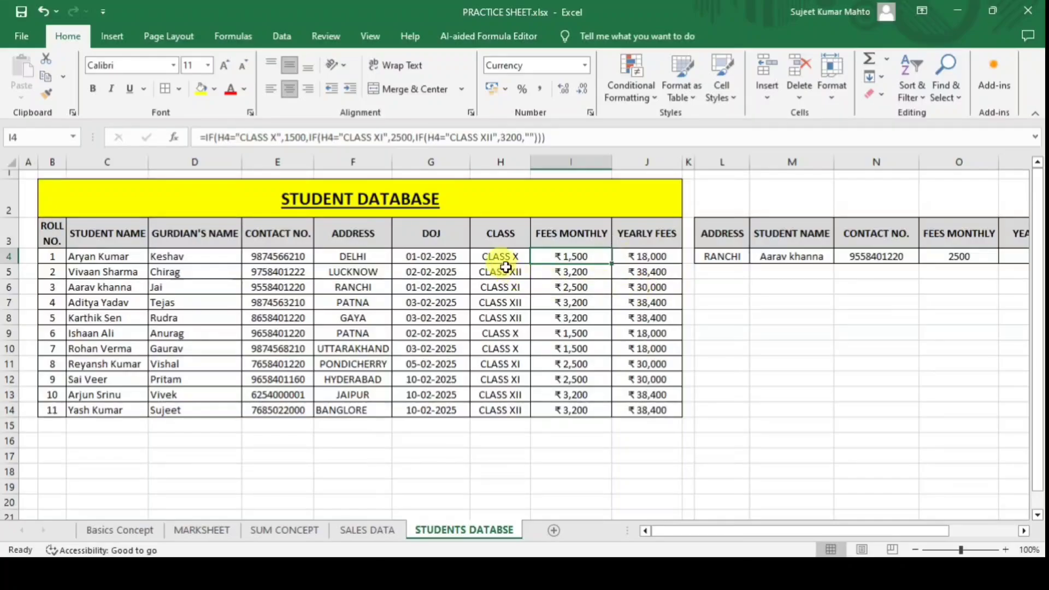
left_click(524, 256)
left_click(537, 256)
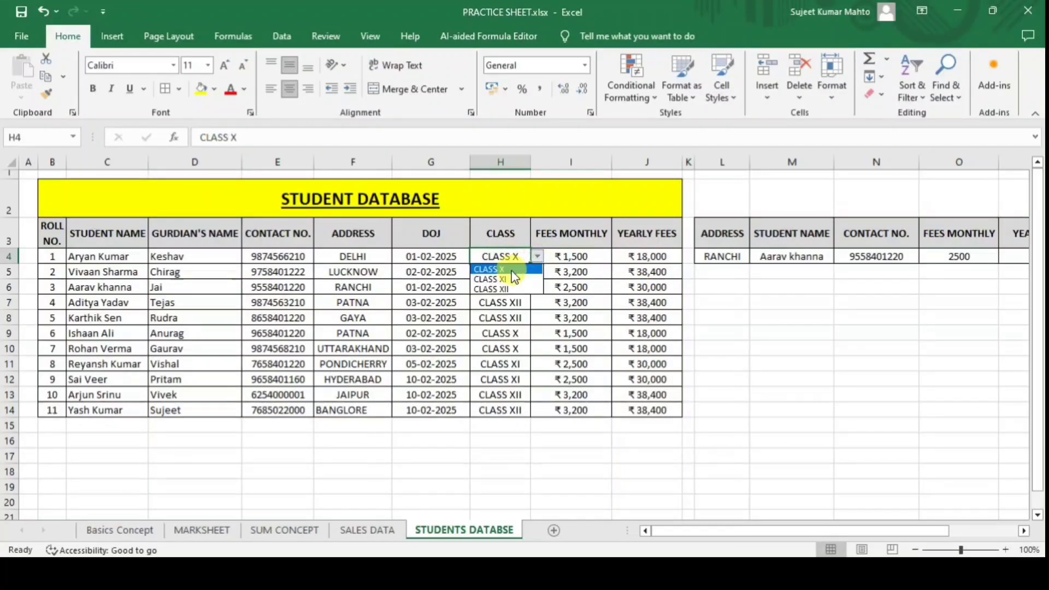
left_click(533, 276)
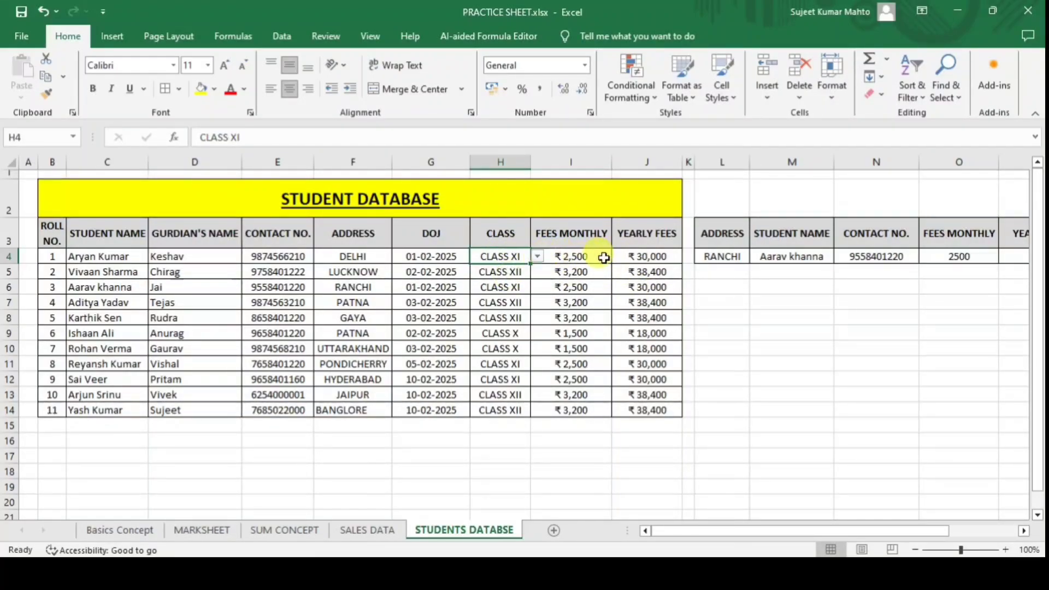
left_click(534, 257)
left_click(525, 257)
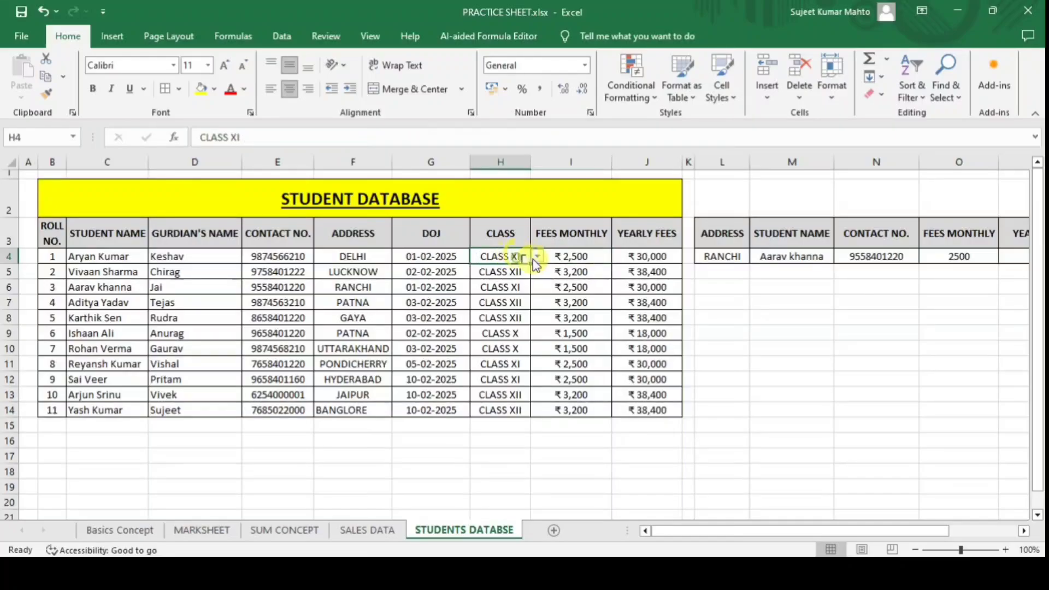
left_click(537, 256)
left_click(511, 290)
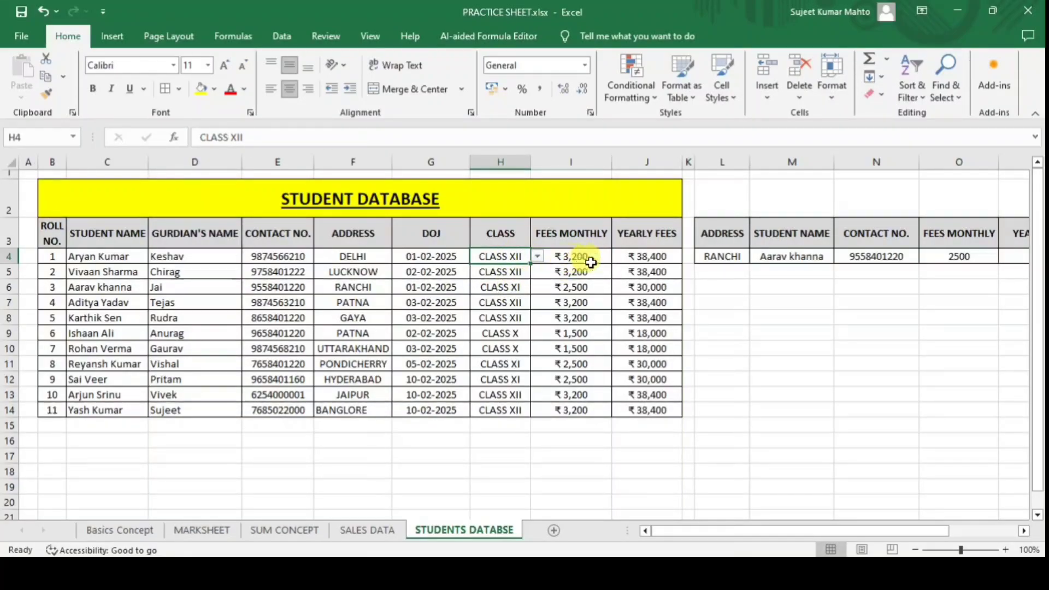
Switch H4 to CLASS X and back to CLASS XI, then review the monthly fees and J4's yearly formula.
left_click(537, 256)
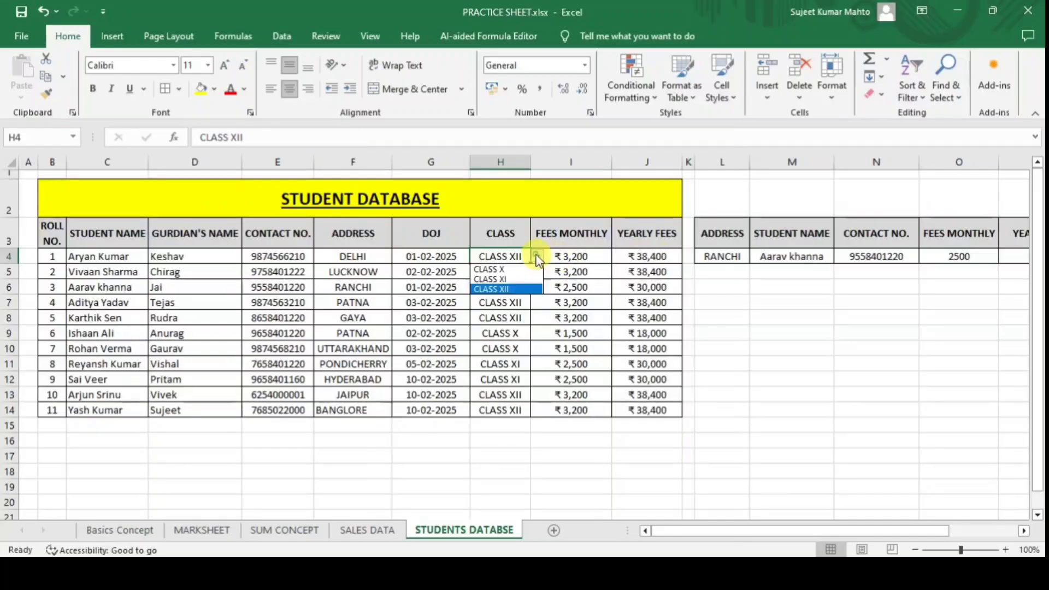
left_click(512, 264)
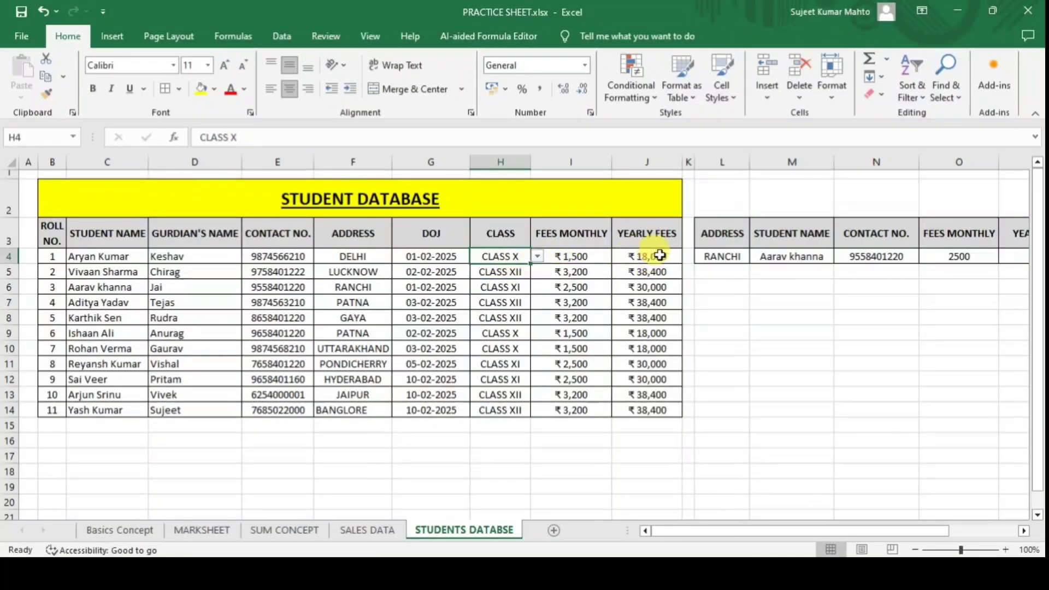
left_click(538, 256)
left_click(505, 278)
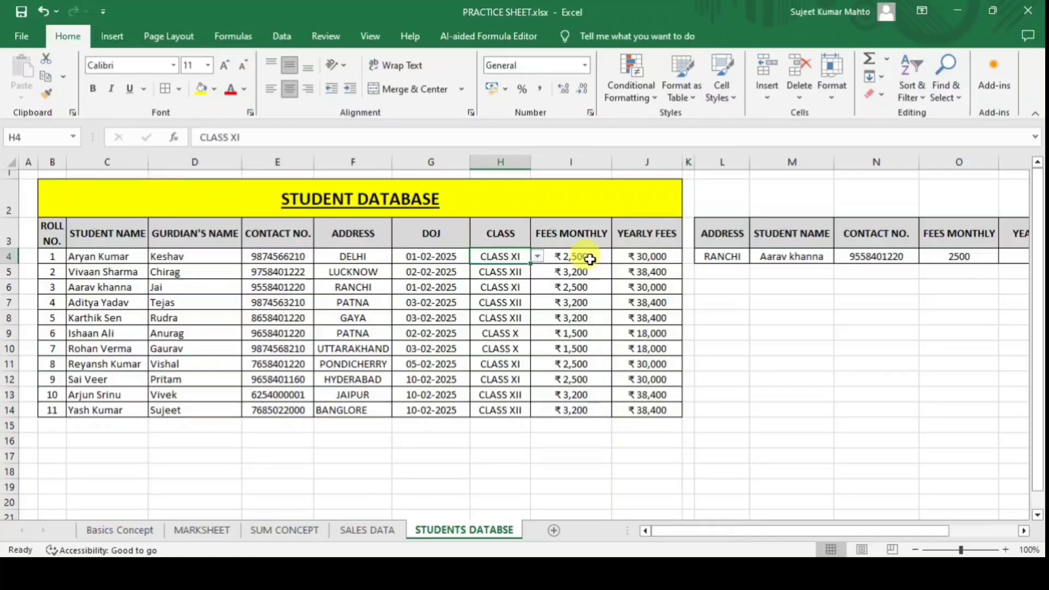
left_click_drag(587, 255, 573, 302)
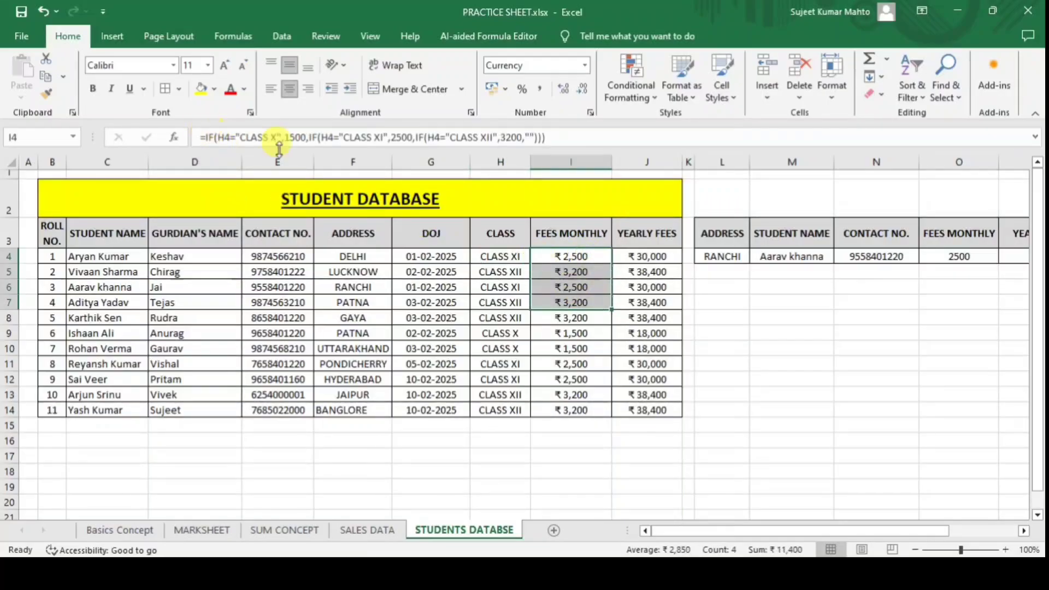
left_click(664, 259)
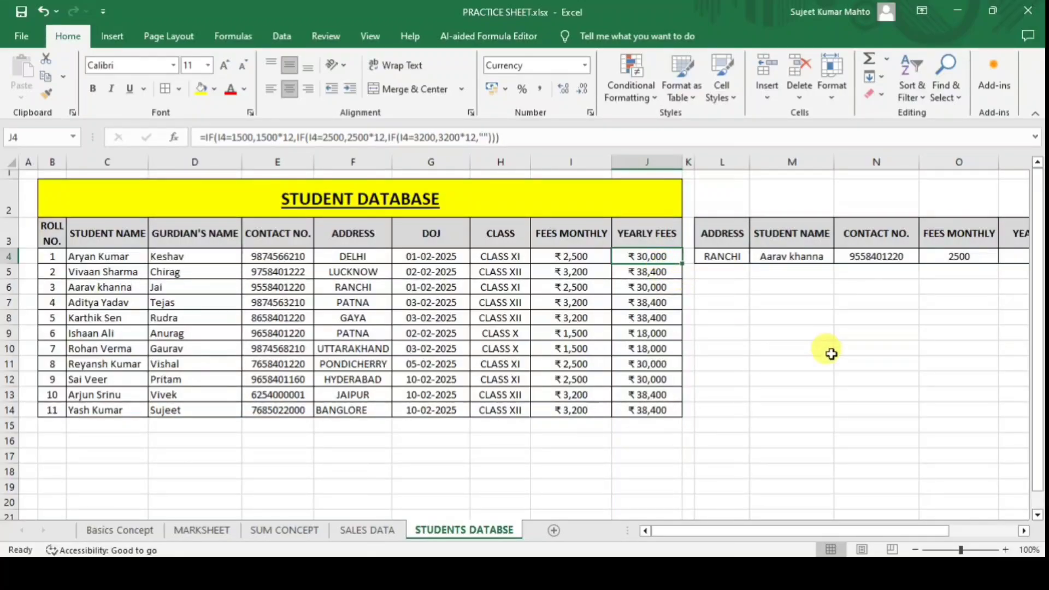
left_click(808, 349)
Clear all fee formulas in I4:J14 and begin a new IF formula in I4.
left_click_drag(570, 256, 678, 412)
key("Delete")
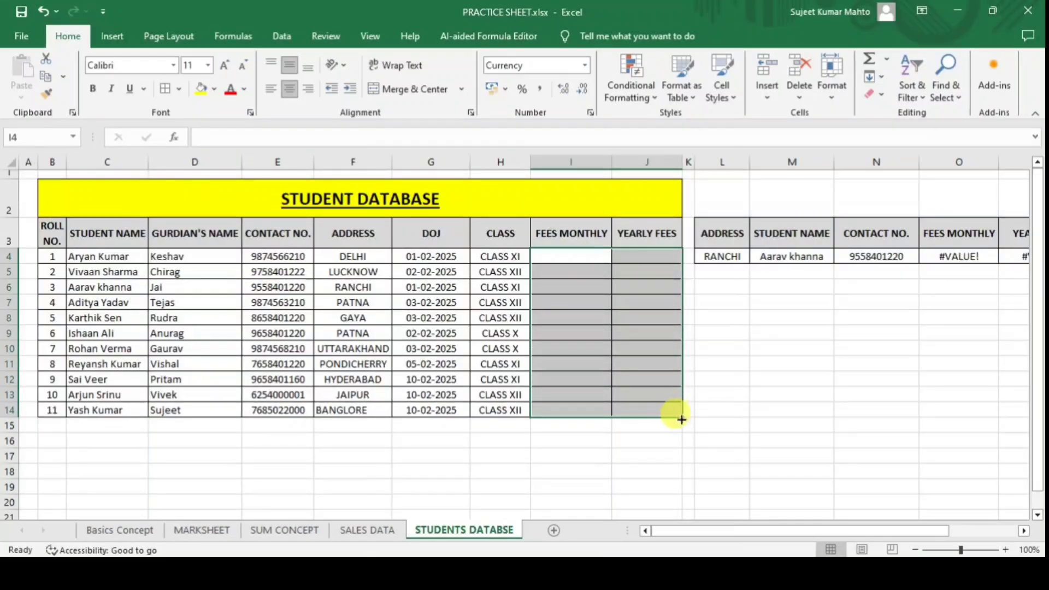
left_click(580, 255)
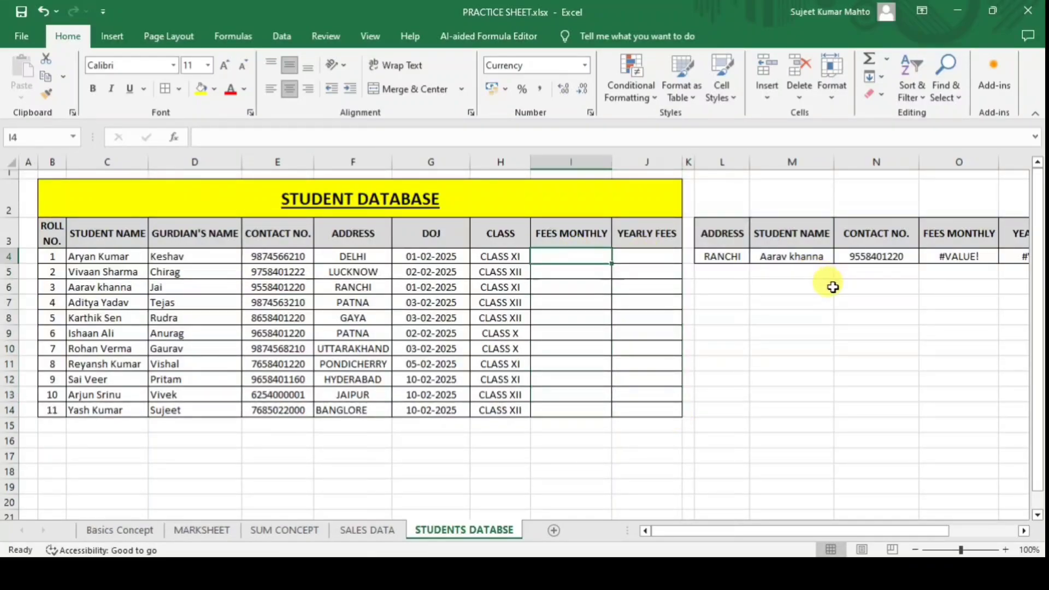
type("=i")
key("Tab")
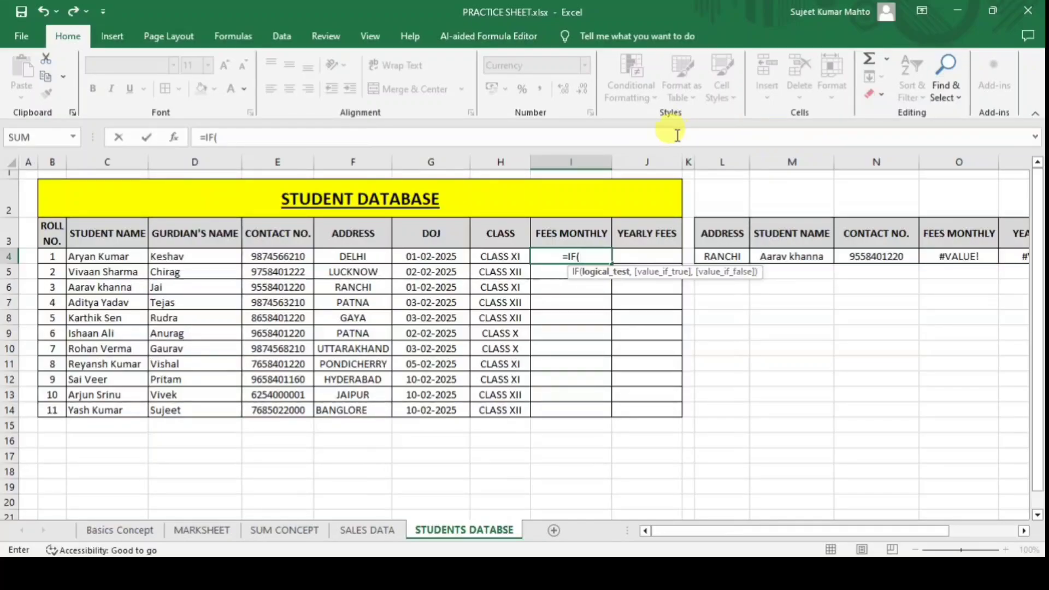
Complete I4's nested IF on H4 returning 1500, 2500 or 3200, with "" otherwise.
left_click(503, 256)
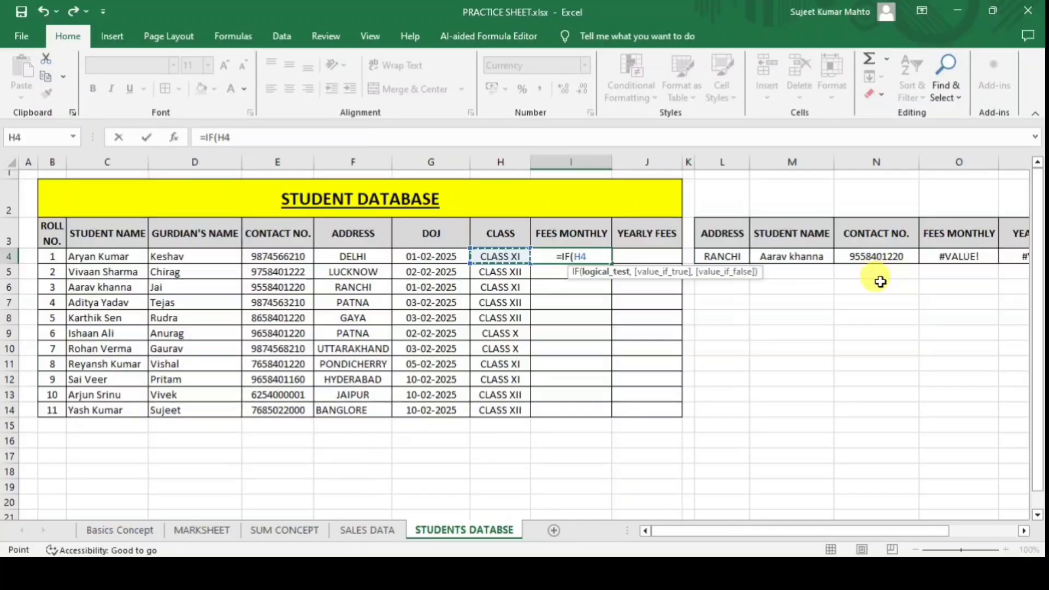
type("=\"")
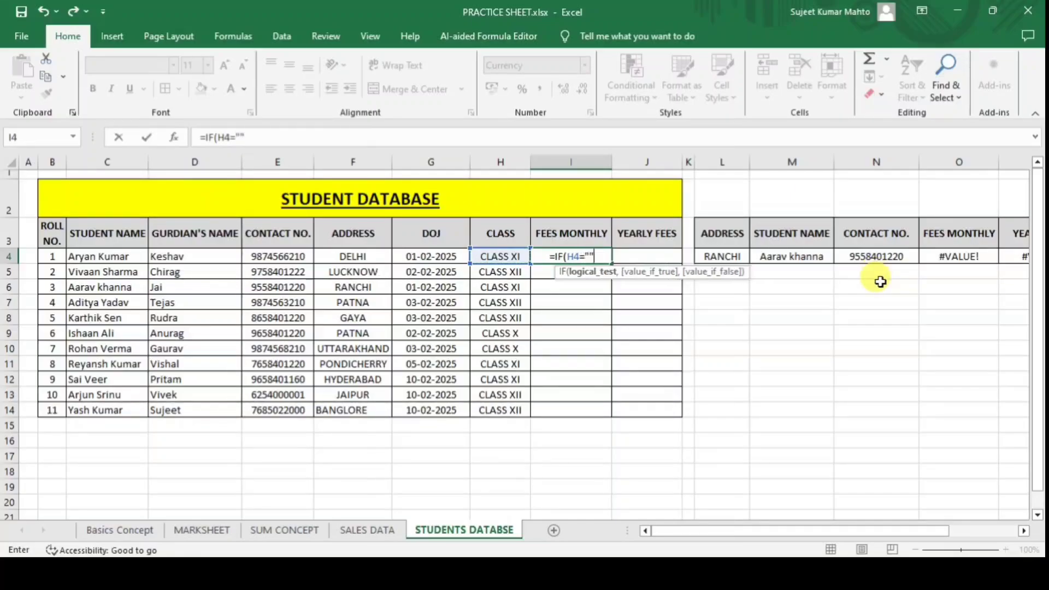
type("C")
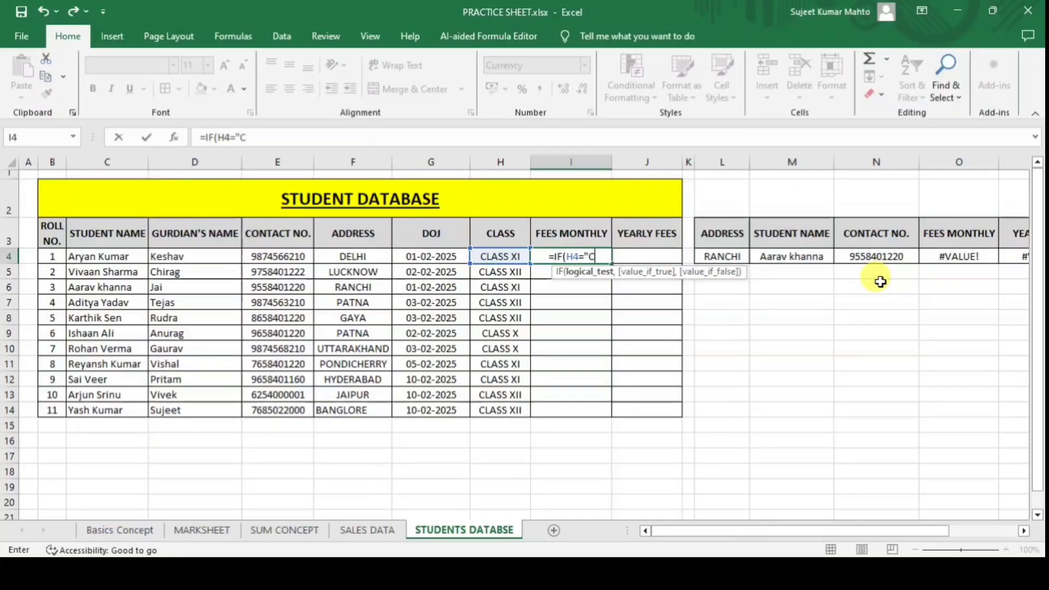
type("LASS XI")
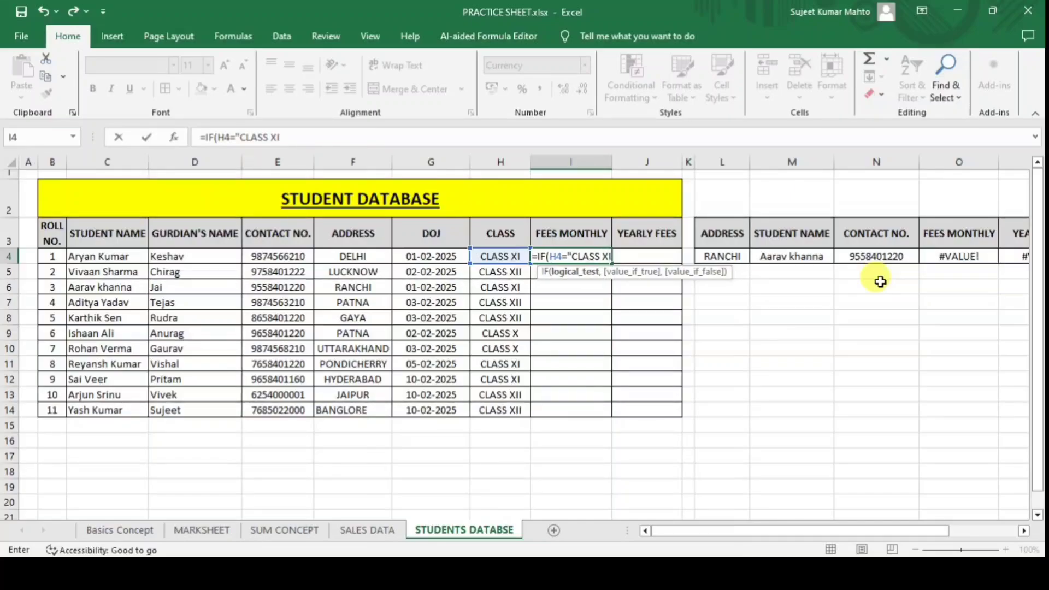
type("\",")
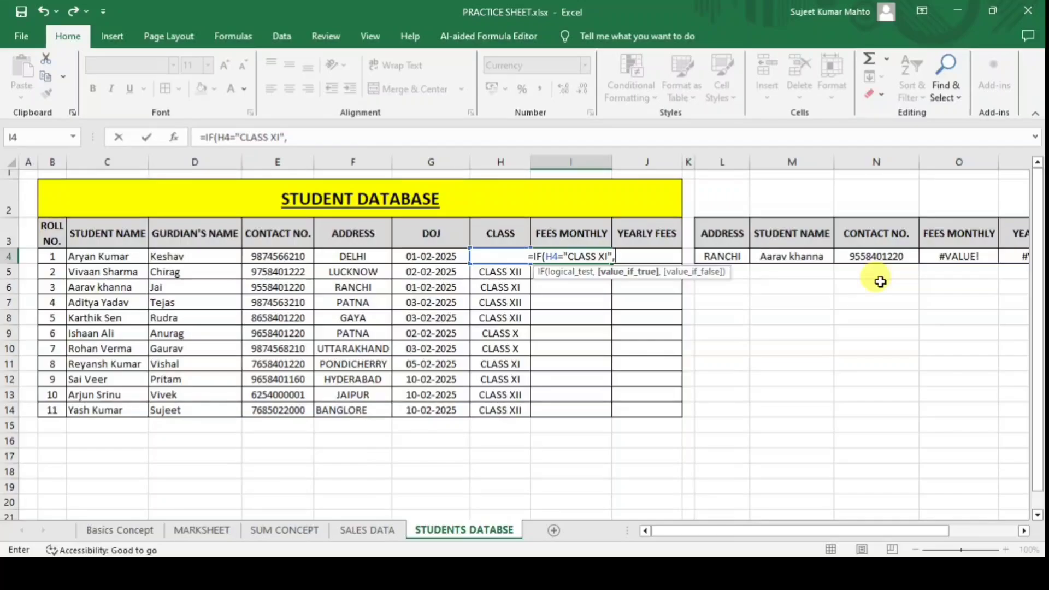
type("1500,")
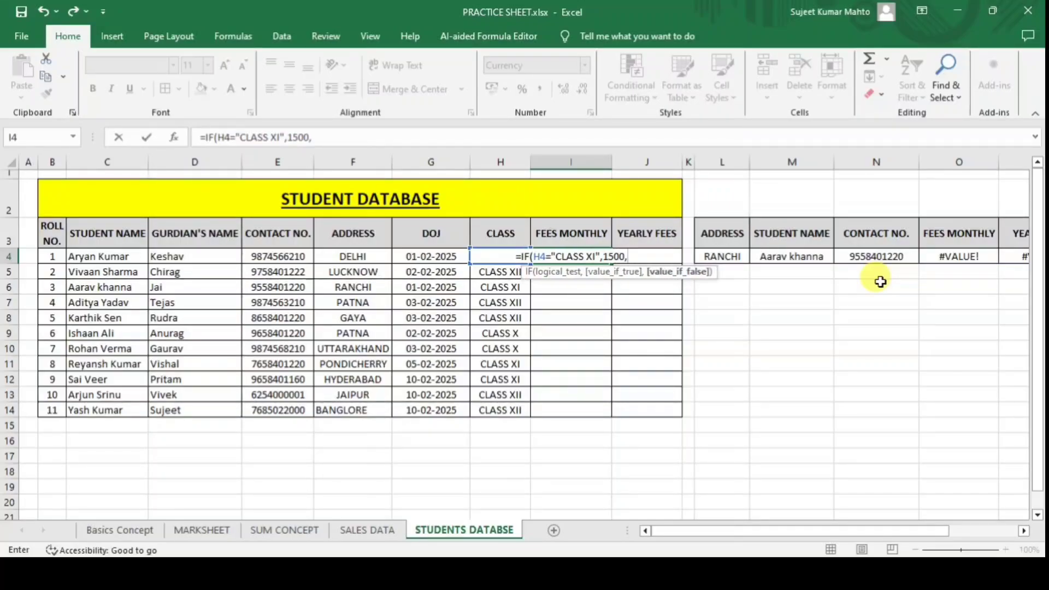
type("IF(")
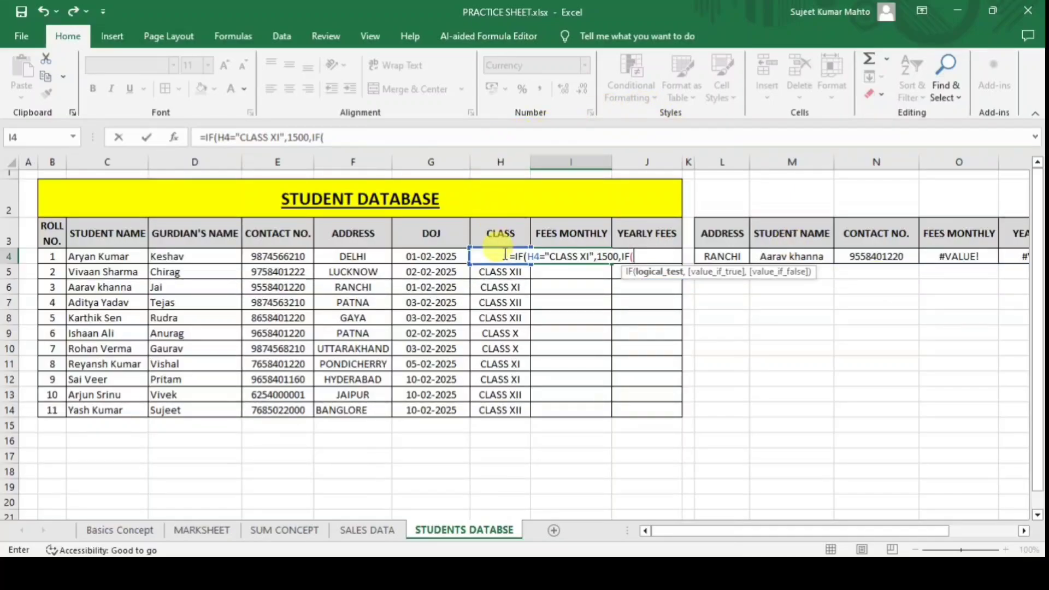
type("H")
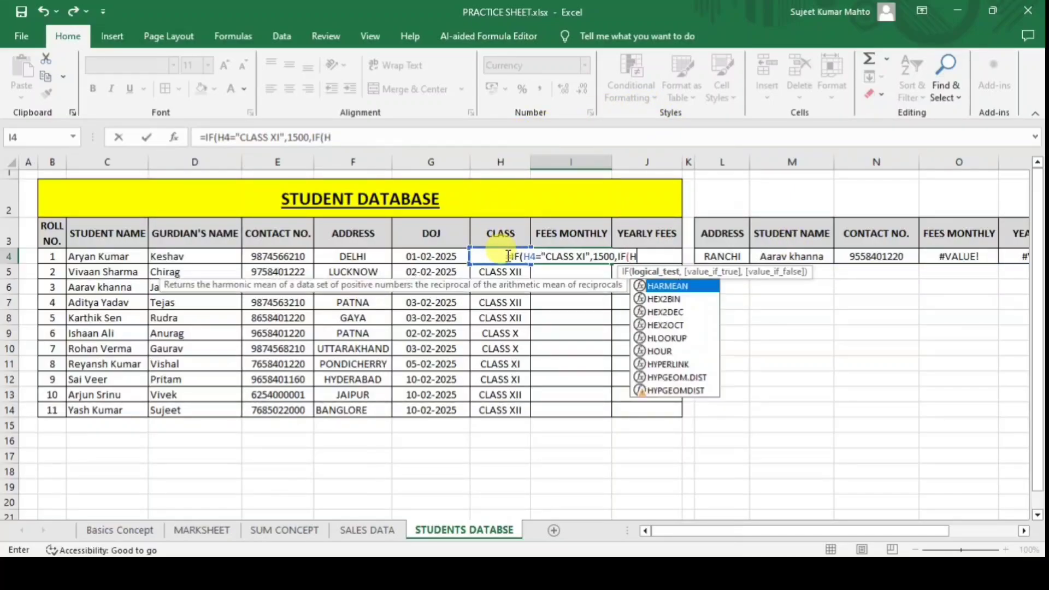
type("4=")
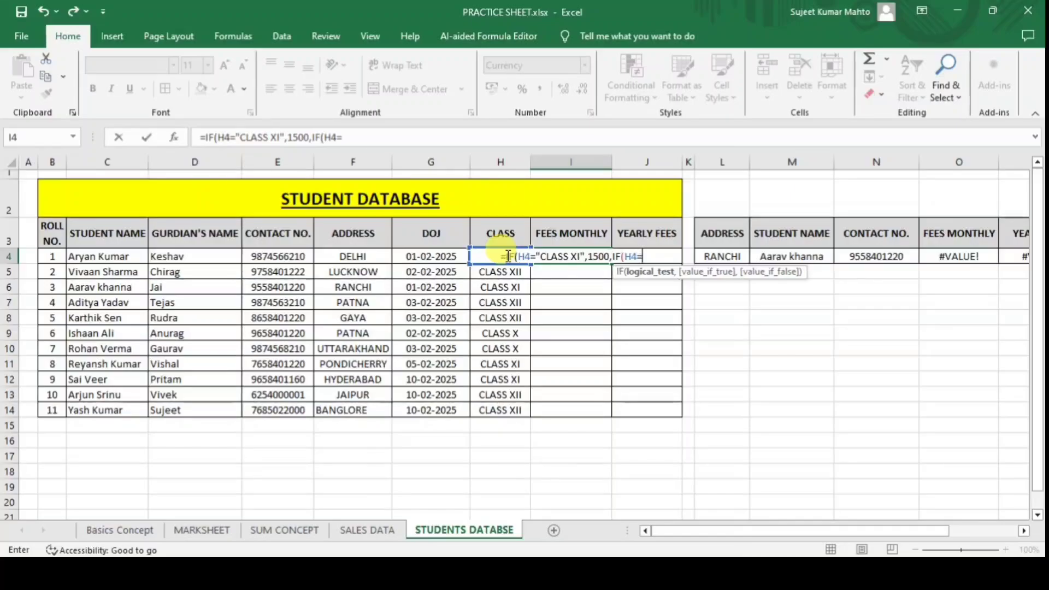
type("\"")
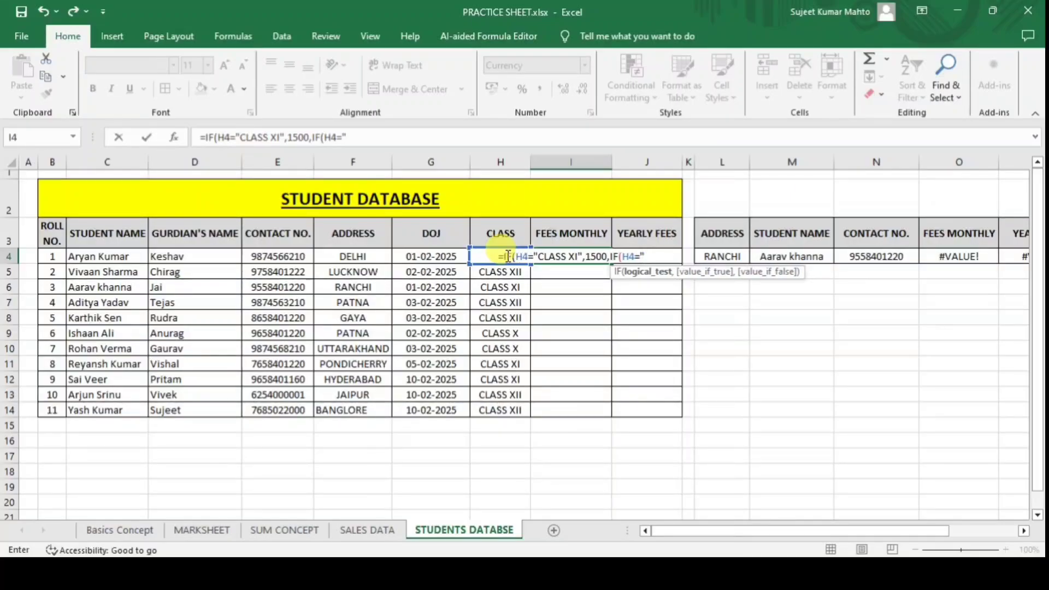
type("CLASS X")
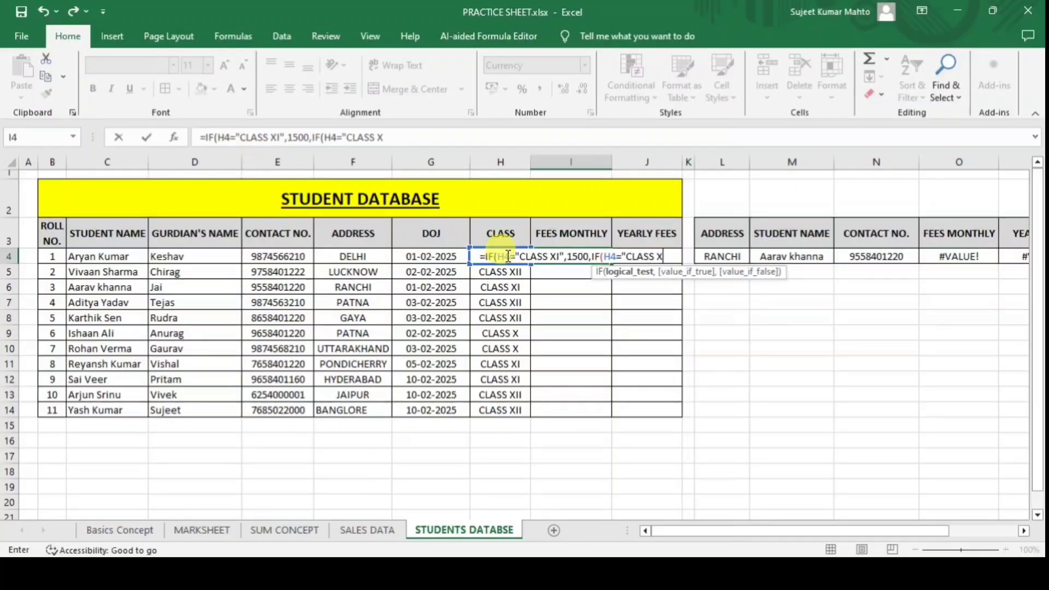
type("I\"")
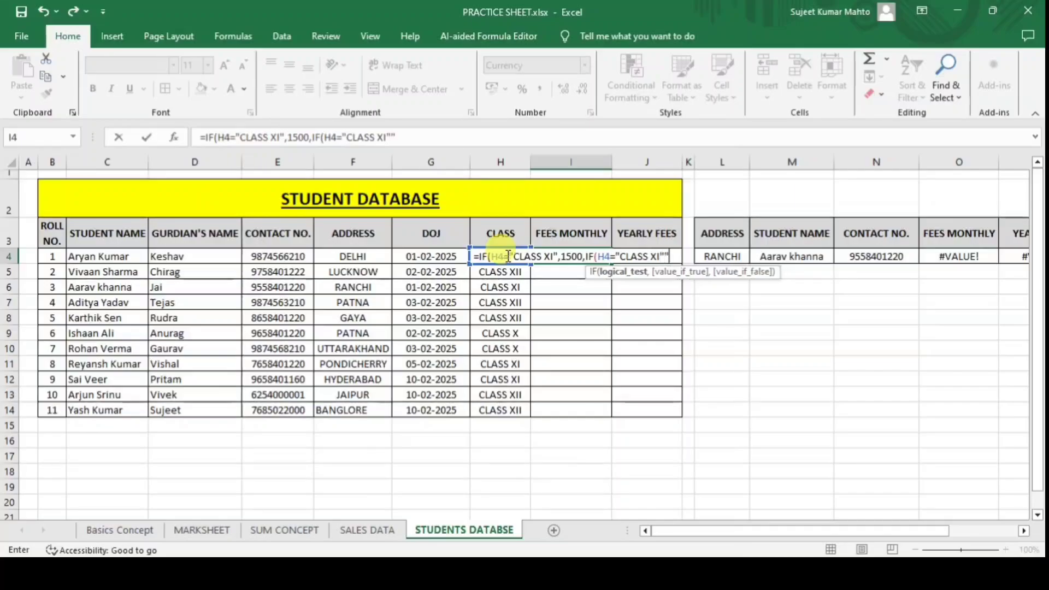
type(",")
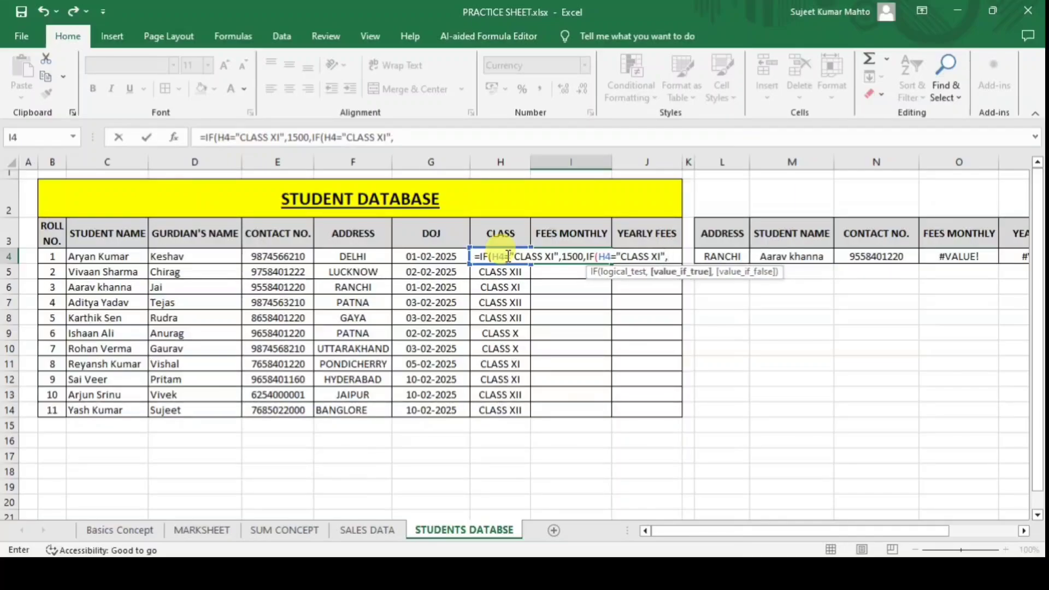
type("2500")
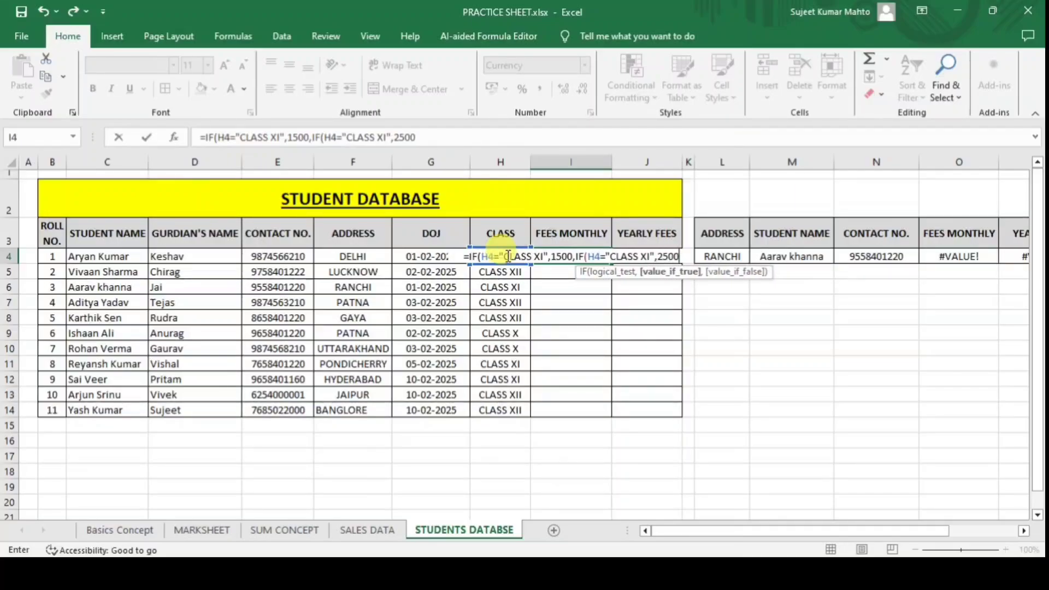
type("m")
key("BackSpace")
type(",")
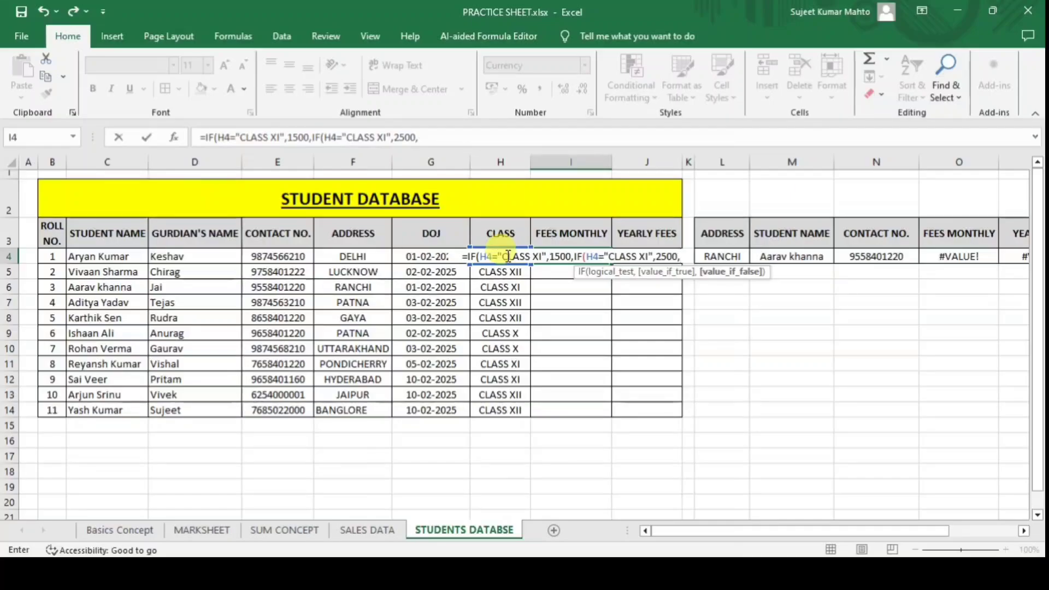
type("IF")
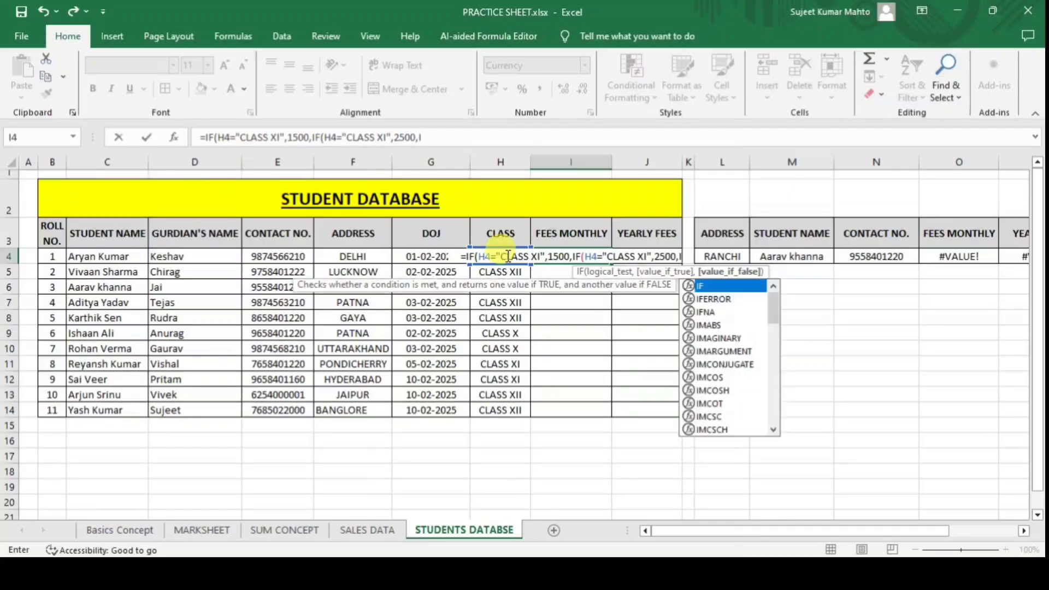
type("(")
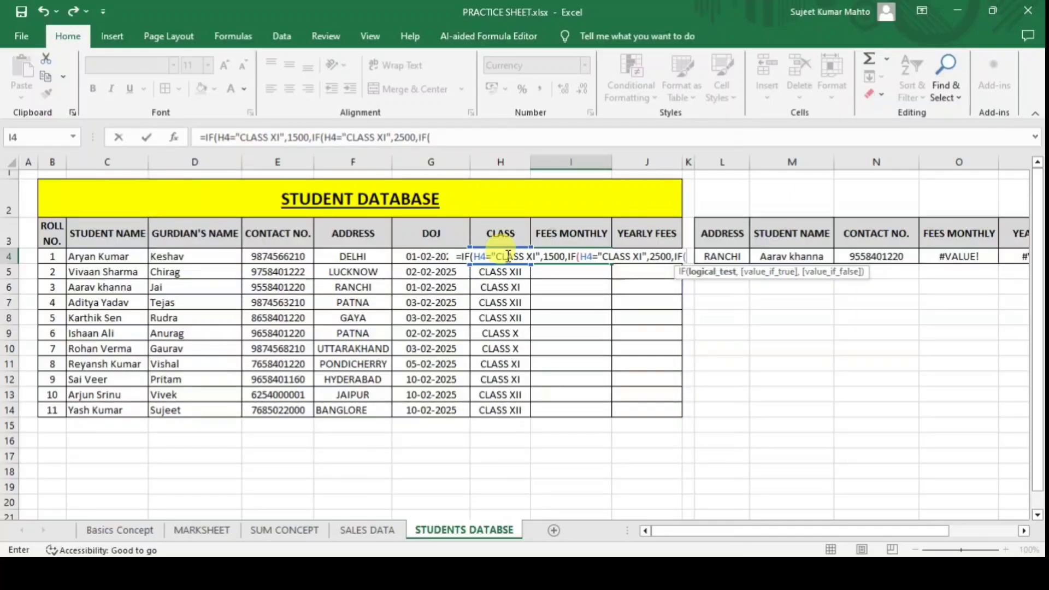
type("H4")
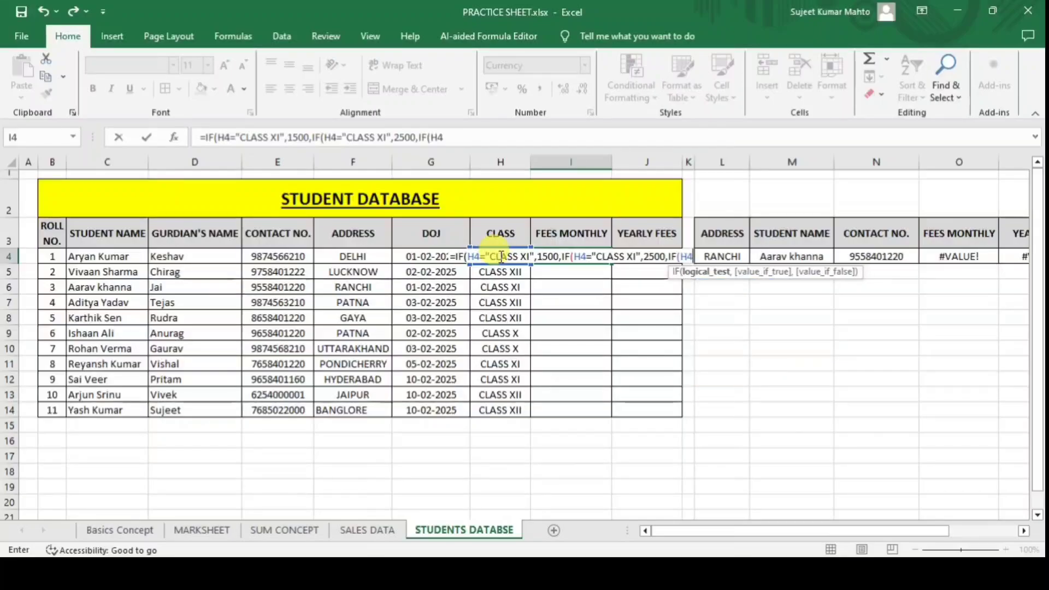
type("=\"\"")
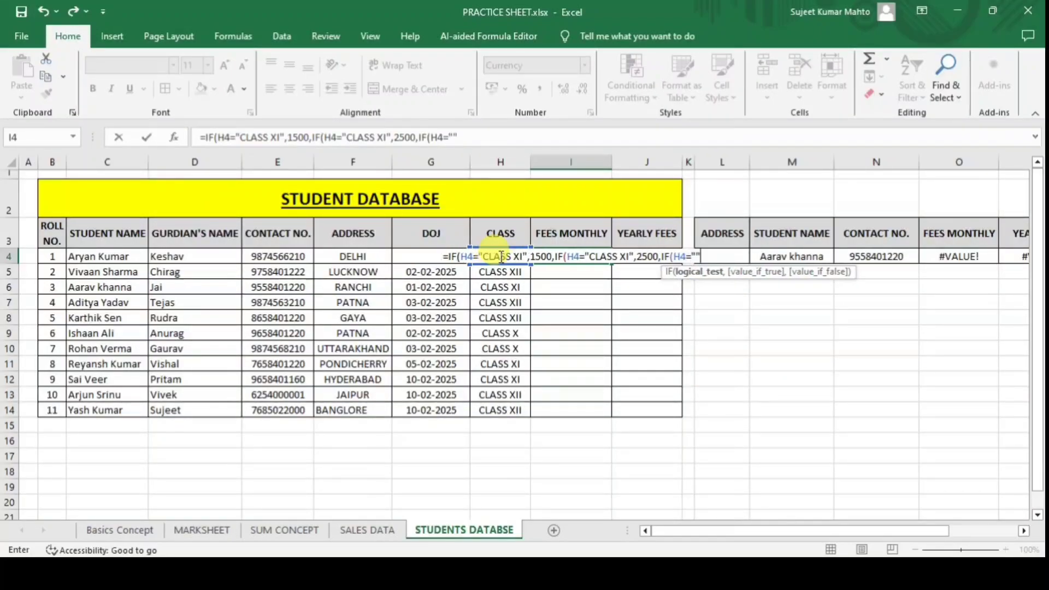
key("BackSpace")
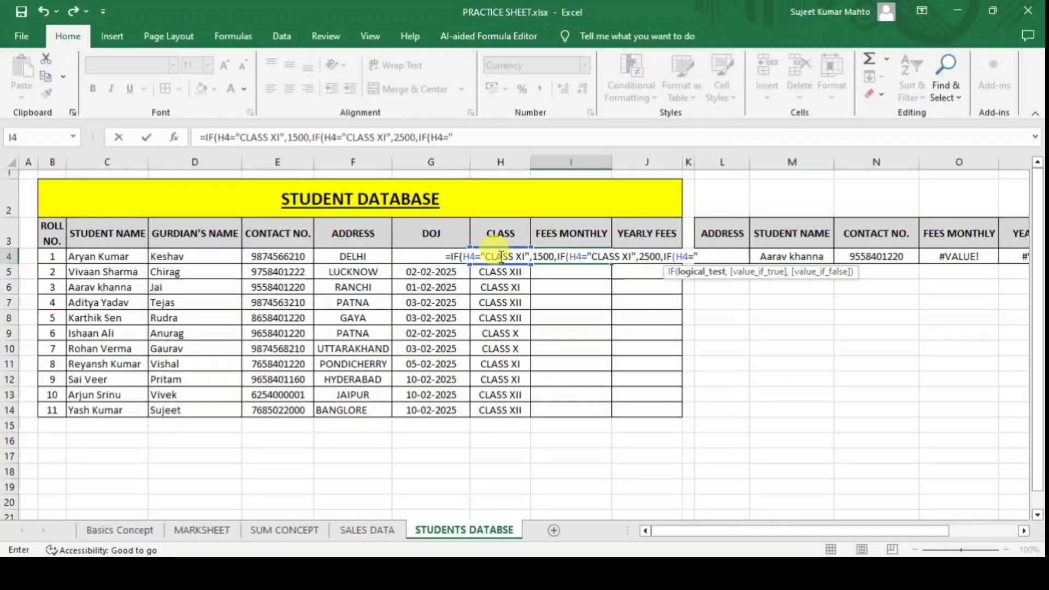
type("CLASS")
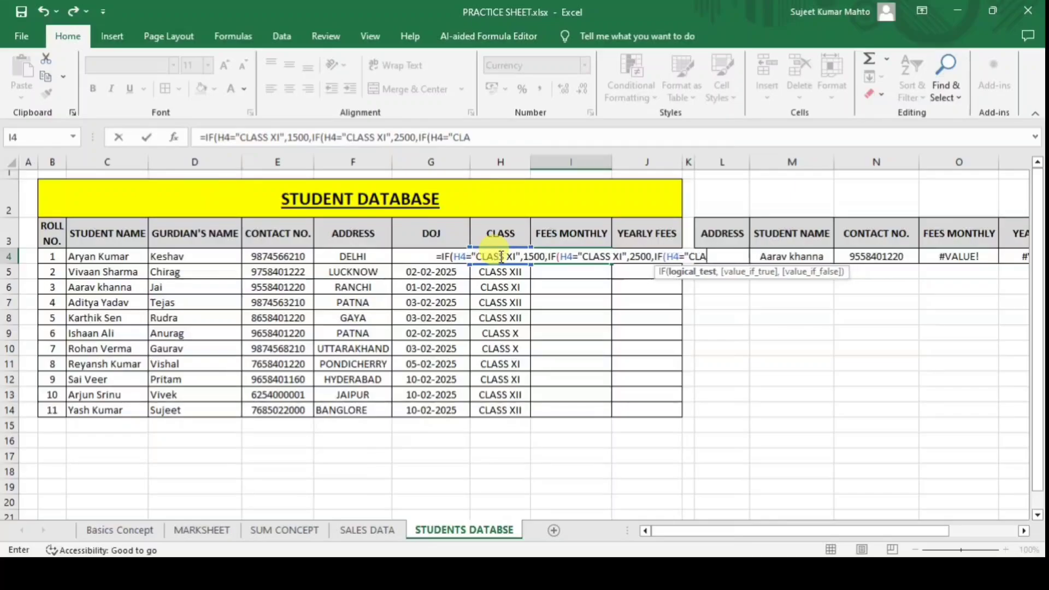
type(" XII\"\"")
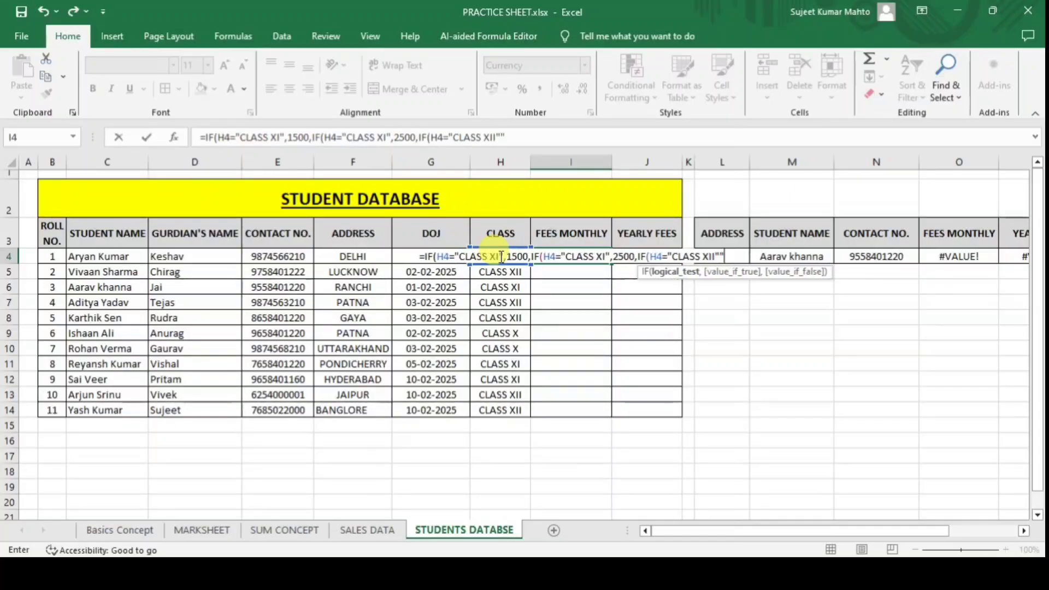
key("BackSpace")
type(",")
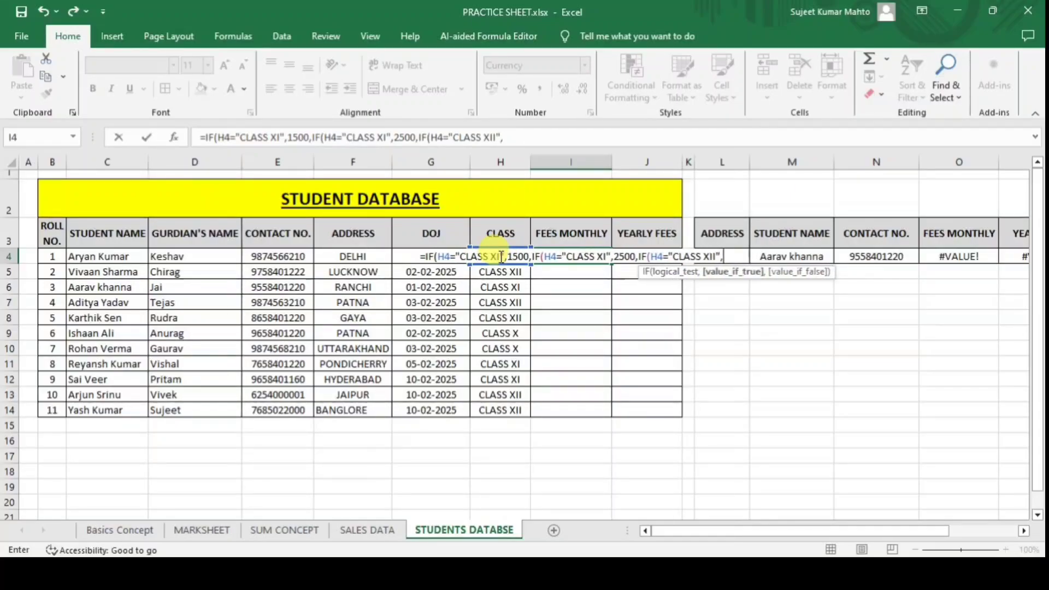
type("3200")
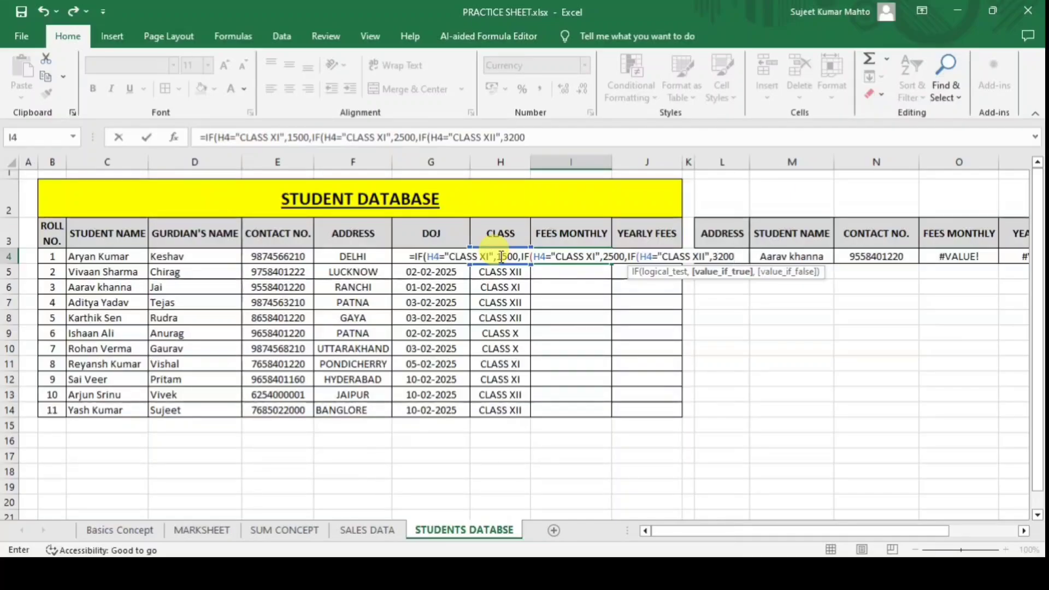
type(",\"\"")
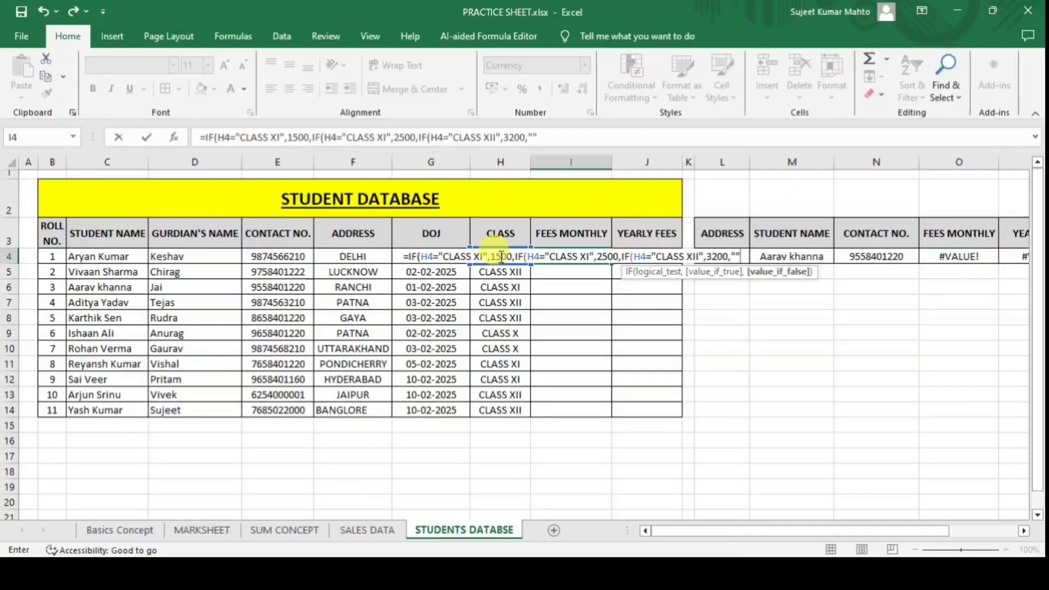
type(")))")
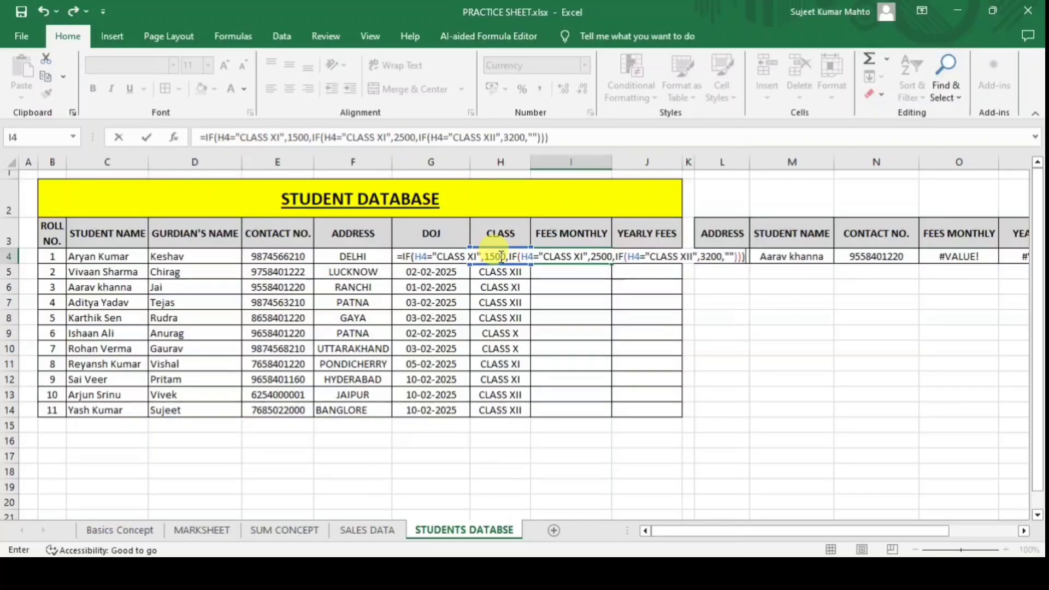
key("ctrl+Return")
key("Return")
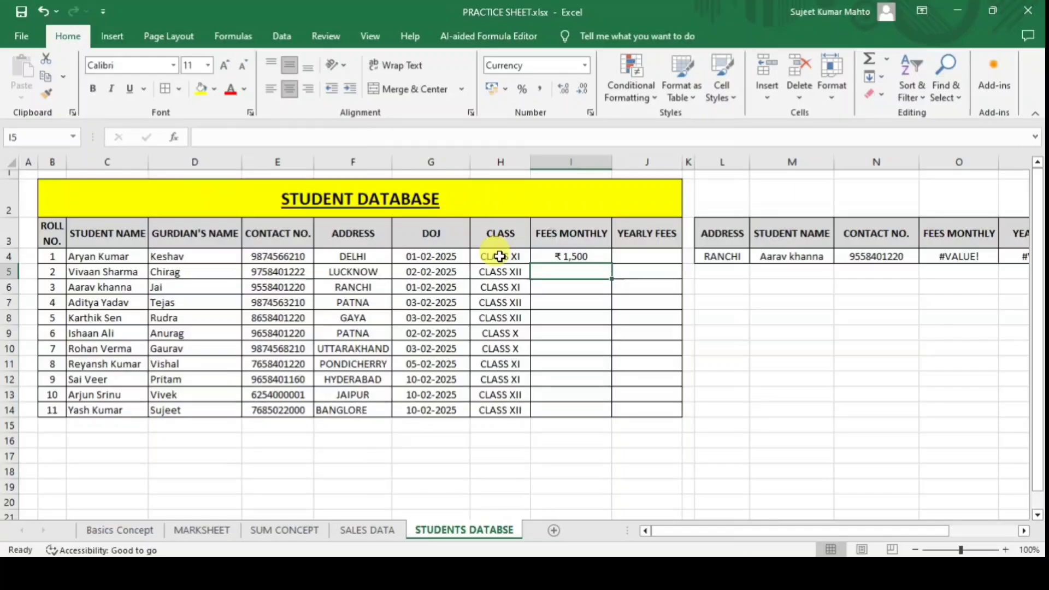
Set H4 to CLASS X and fix I4's first condition to test "CLASS X" instead of "CLASS XI".
left_click(563, 257)
left_click(503, 257)
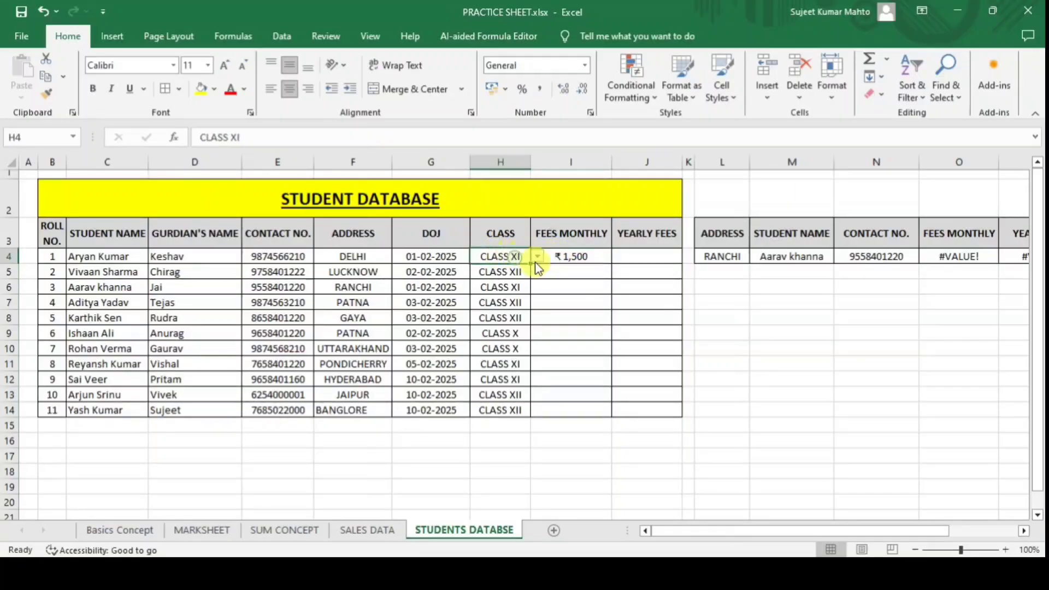
left_click(538, 256)
left_click(517, 269)
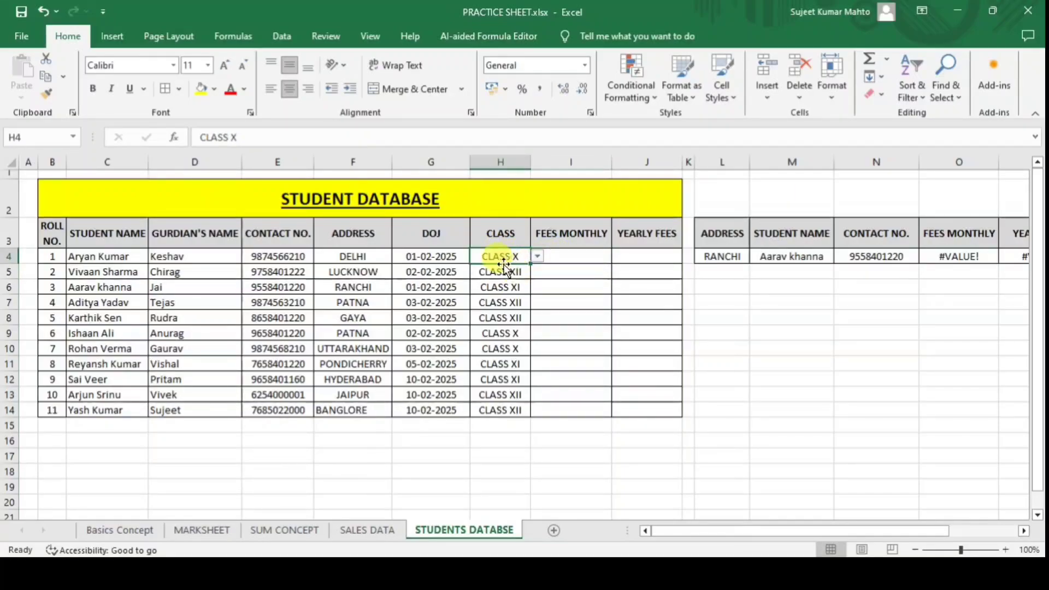
left_click(563, 257)
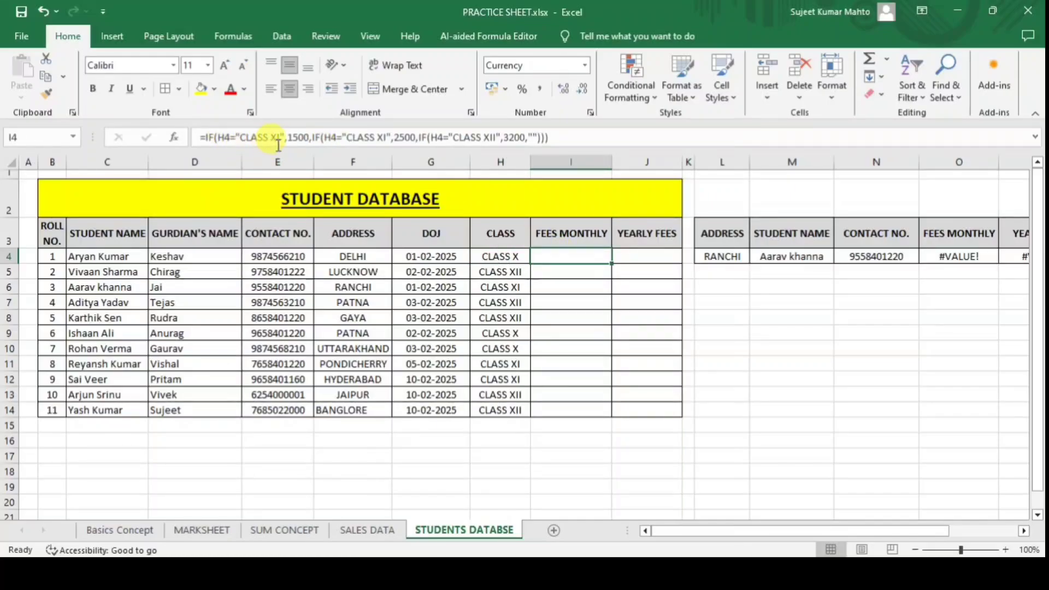
left_click(388, 136)
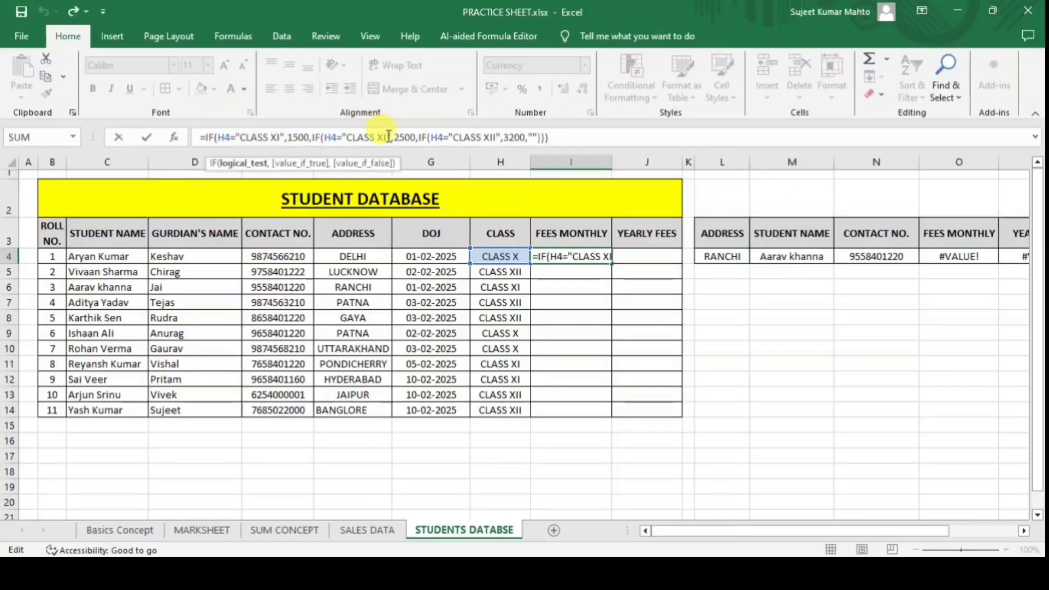
key("BackSpace")
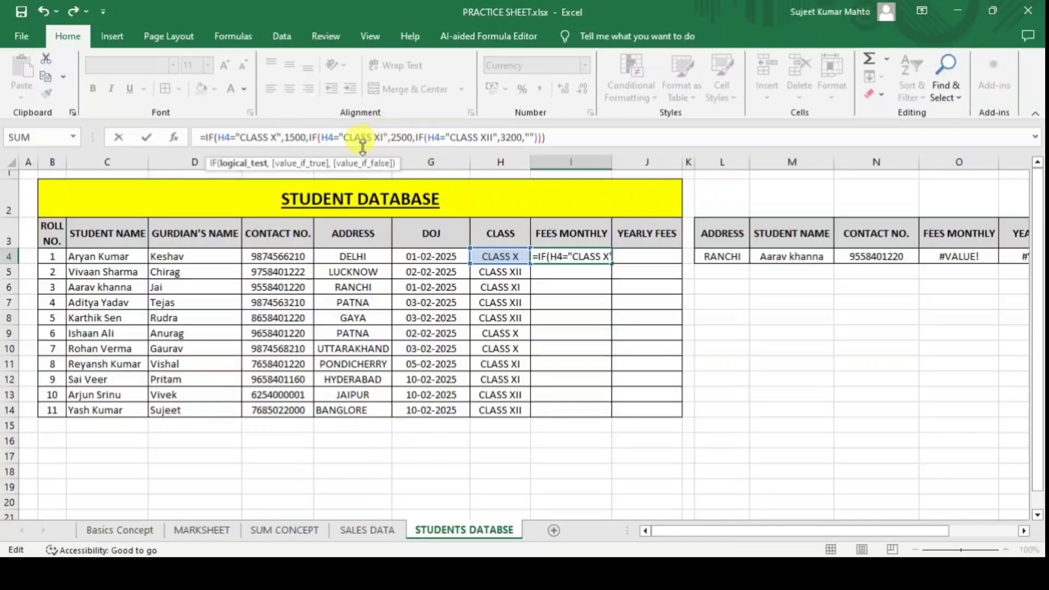
key("Return")
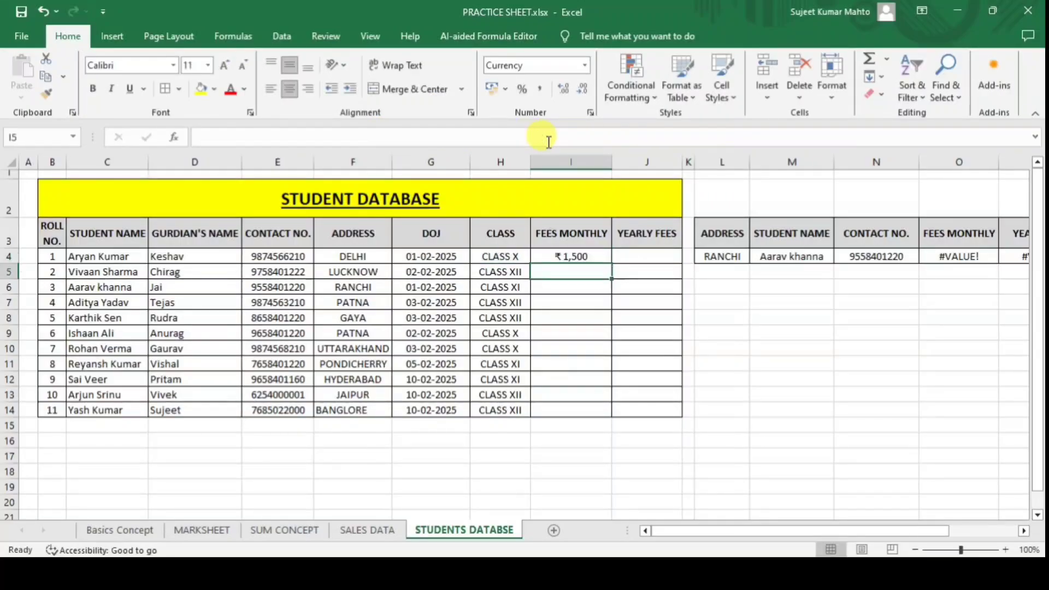
Switch H4 through CLASS XI to CLASS XII so I4 shows ₹3,200.
left_click(580, 251)
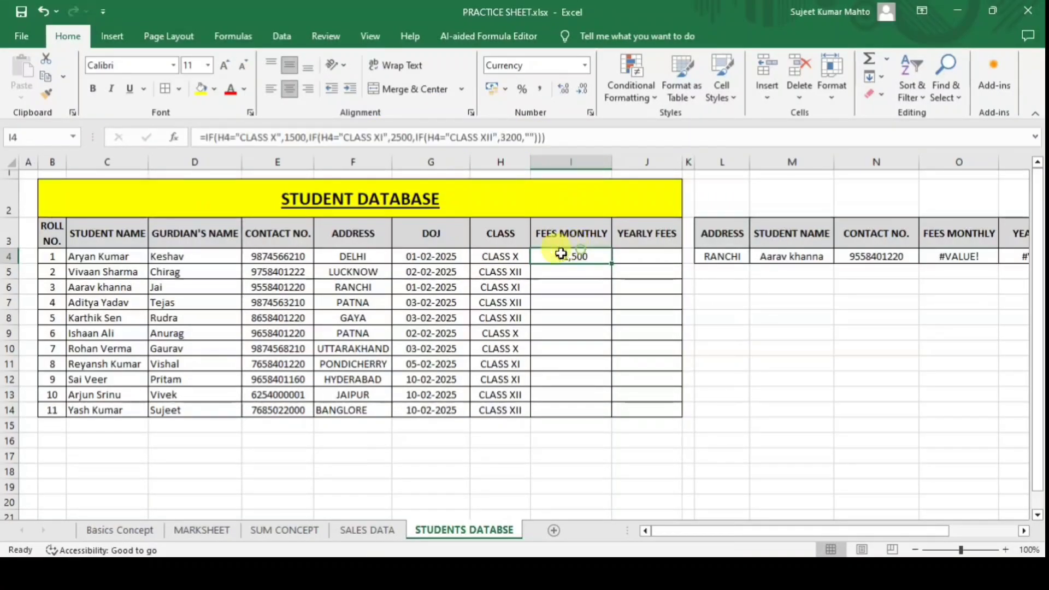
left_click(521, 256)
left_click(536, 256)
left_click(516, 278)
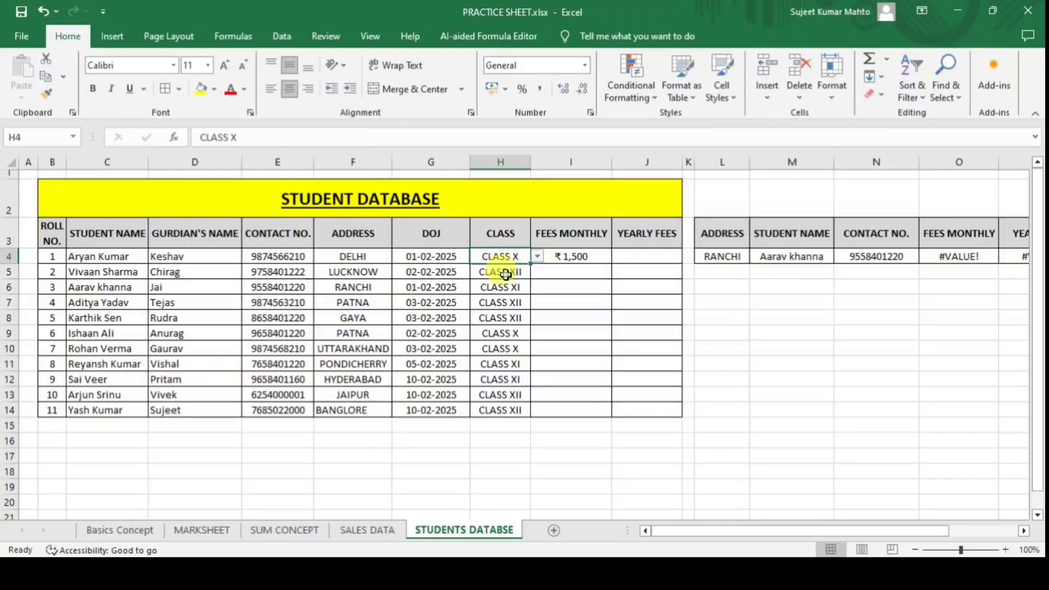
left_click(537, 257)
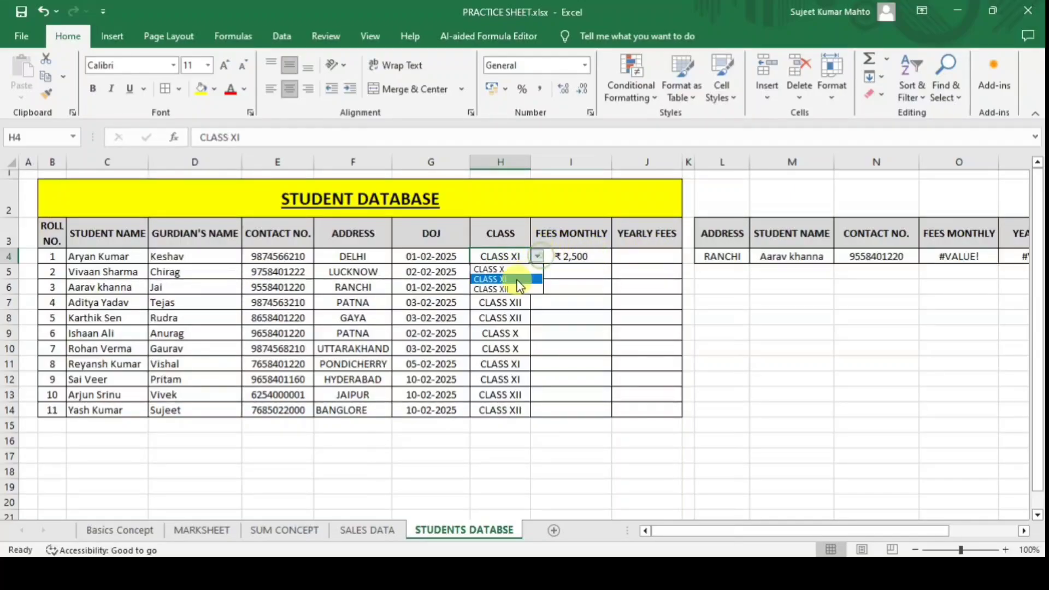
left_click(514, 289)
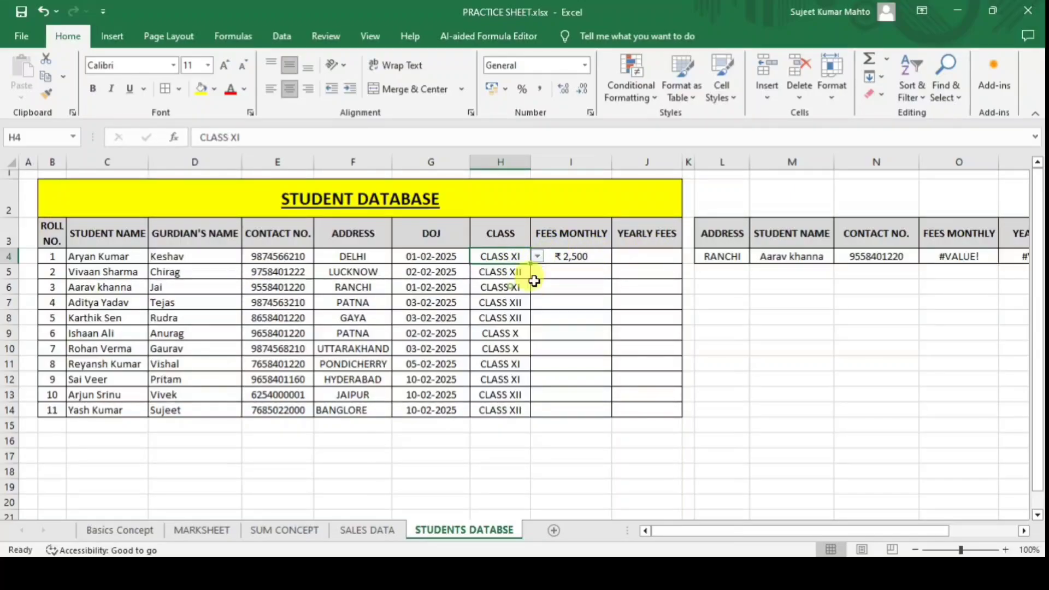
left_click(596, 256)
Fill the monthly fee formula from I4 down to I14 for all 11 students.
left_click_drag(611, 264, 609, 410)
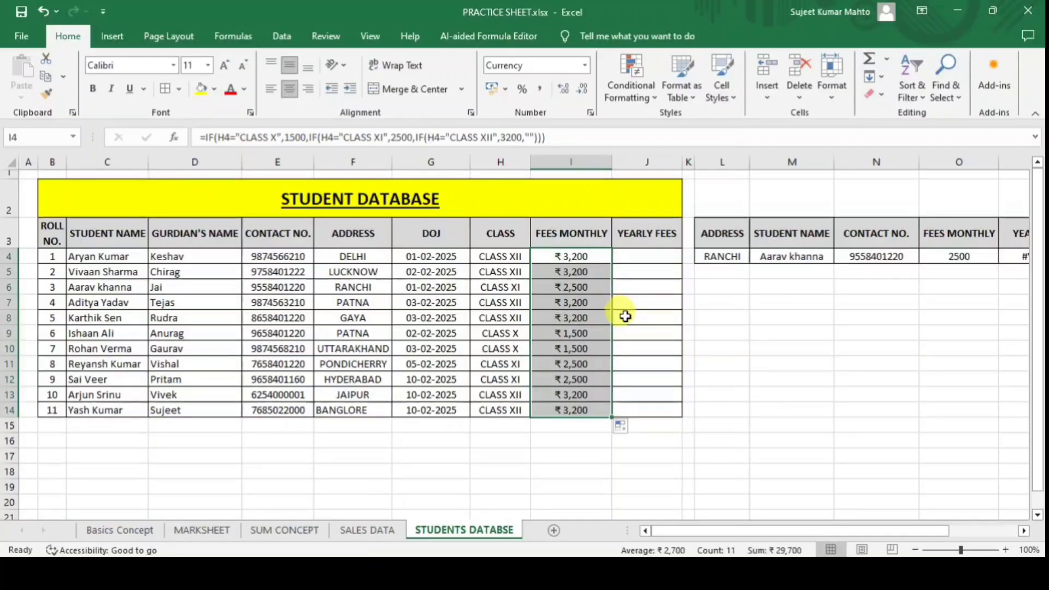
left_click(647, 254)
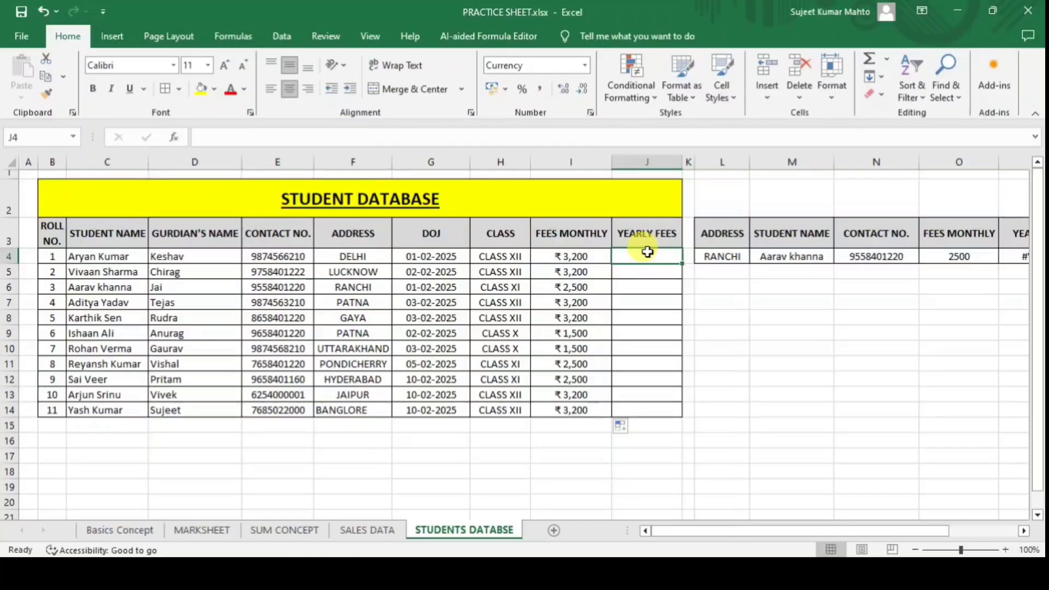
left_click(584, 256)
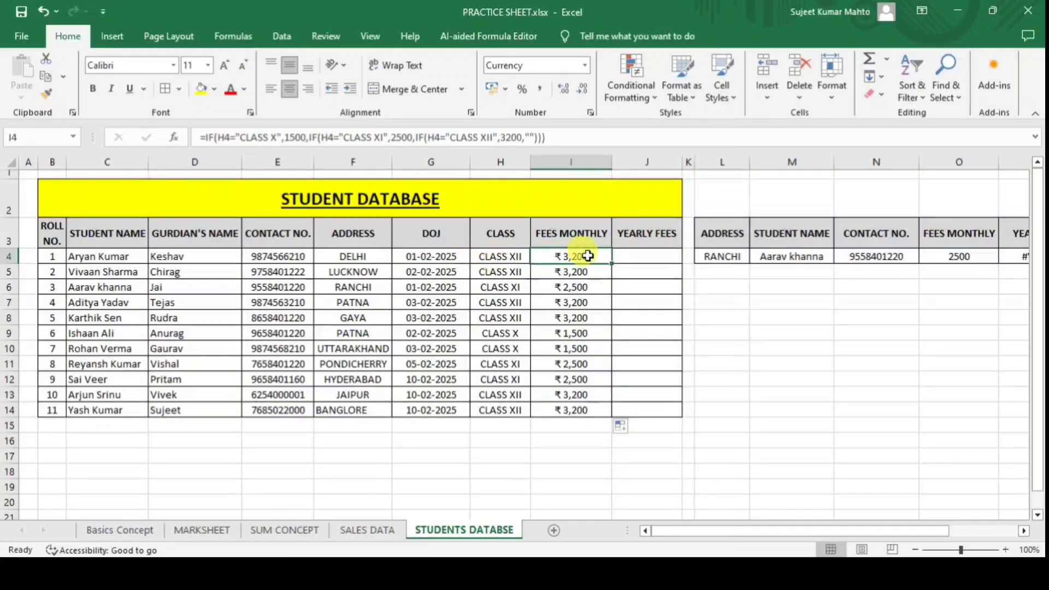
left_click(658, 254)
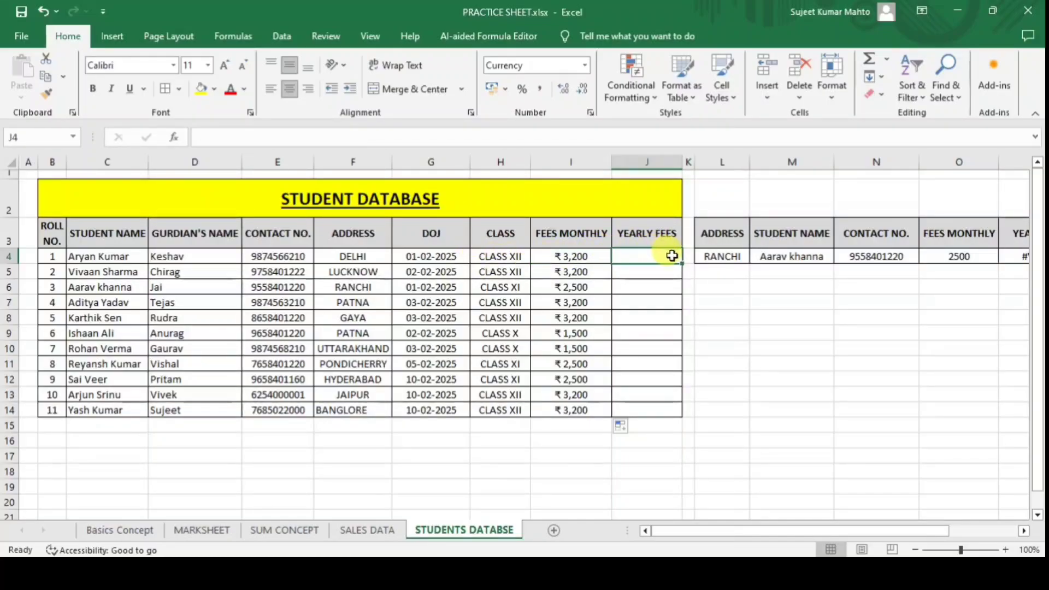
Start J4's formula with IF(H4="CLASS X",I4*12 as the first condition.
type("=IF(")
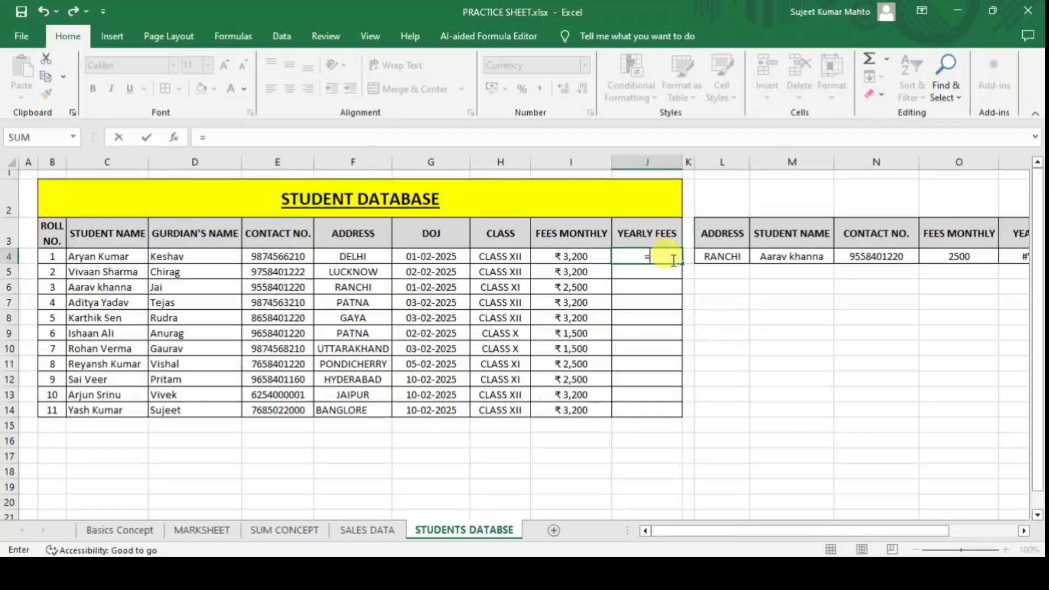
left_click(506, 259)
type("=")
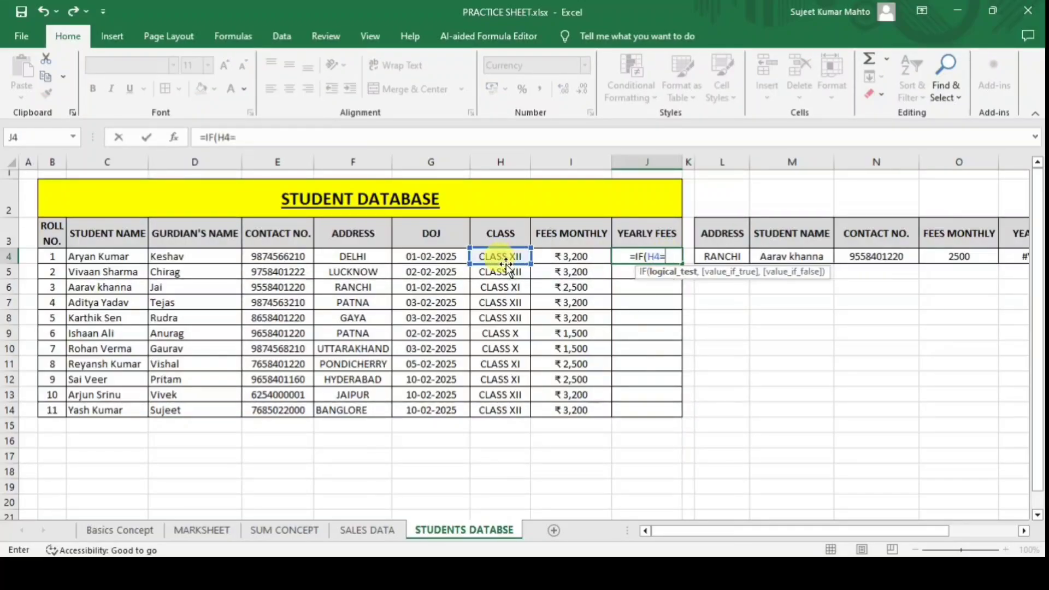
type("CLASS")
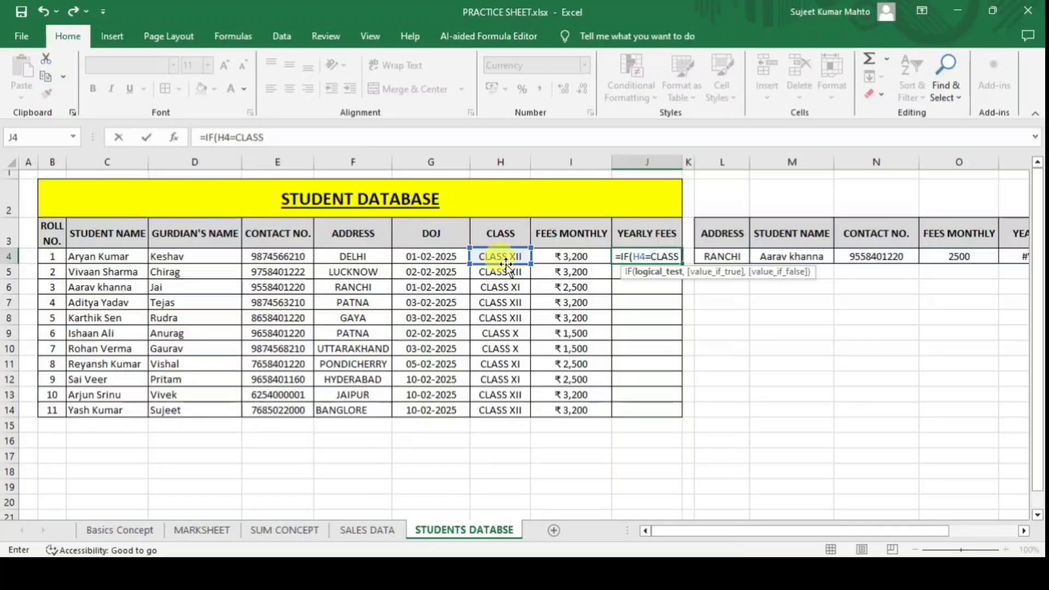
type(" X")
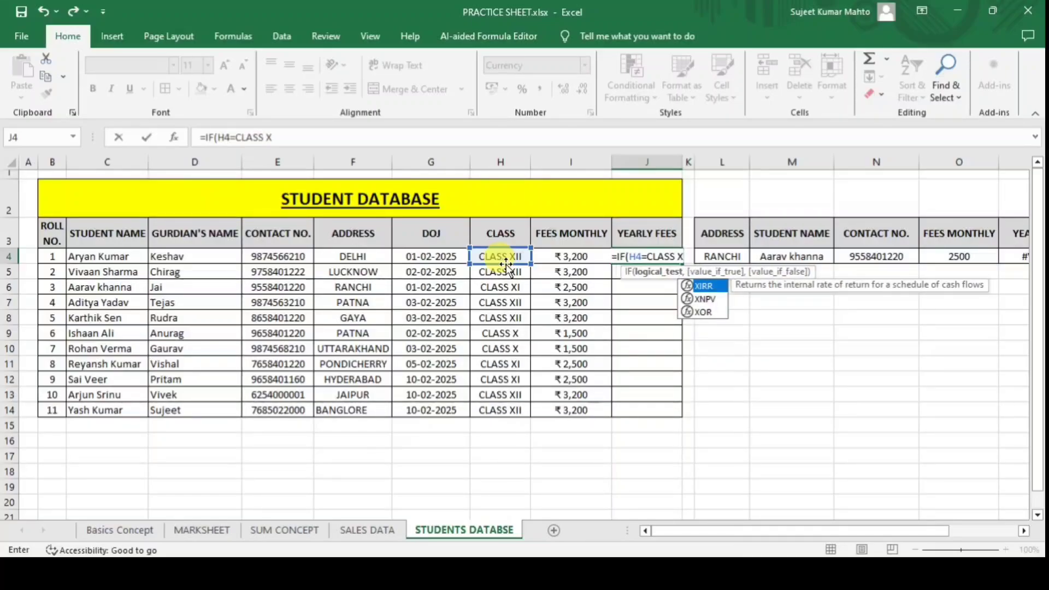
key("BackSpace")
key("BackSpace")
key("BackSpace")
key("BackSpace")
key("BackSpace")
key("BackSpace")
key("BackSpace")
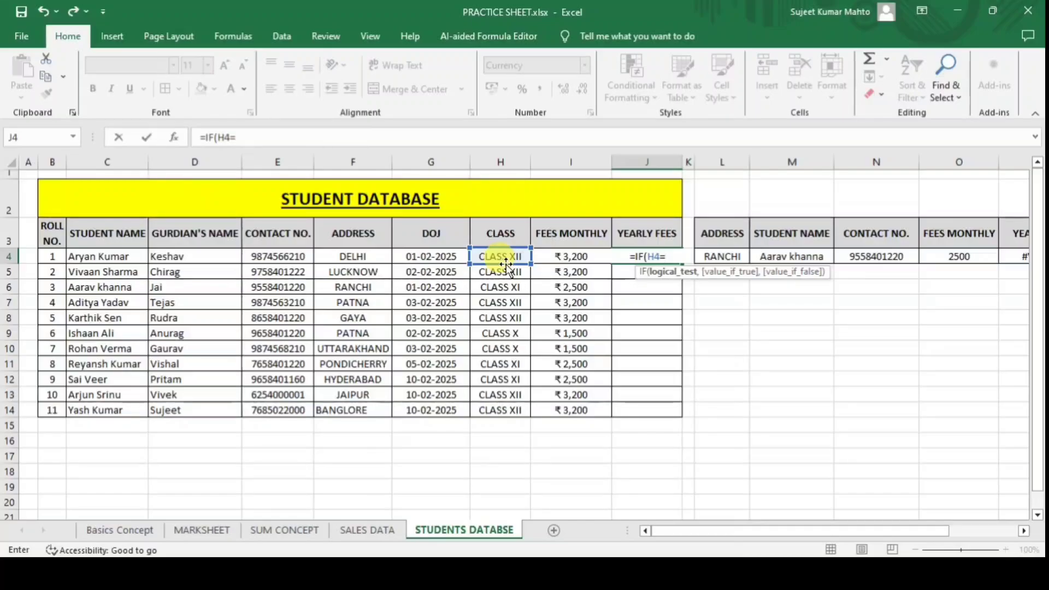
type("\"CLA")
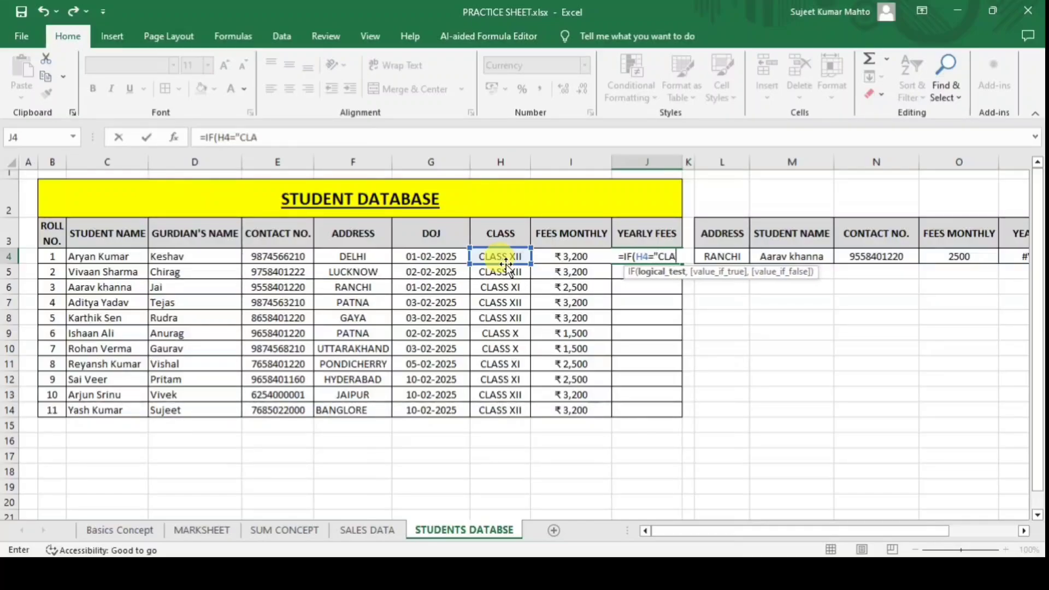
type("SS X")
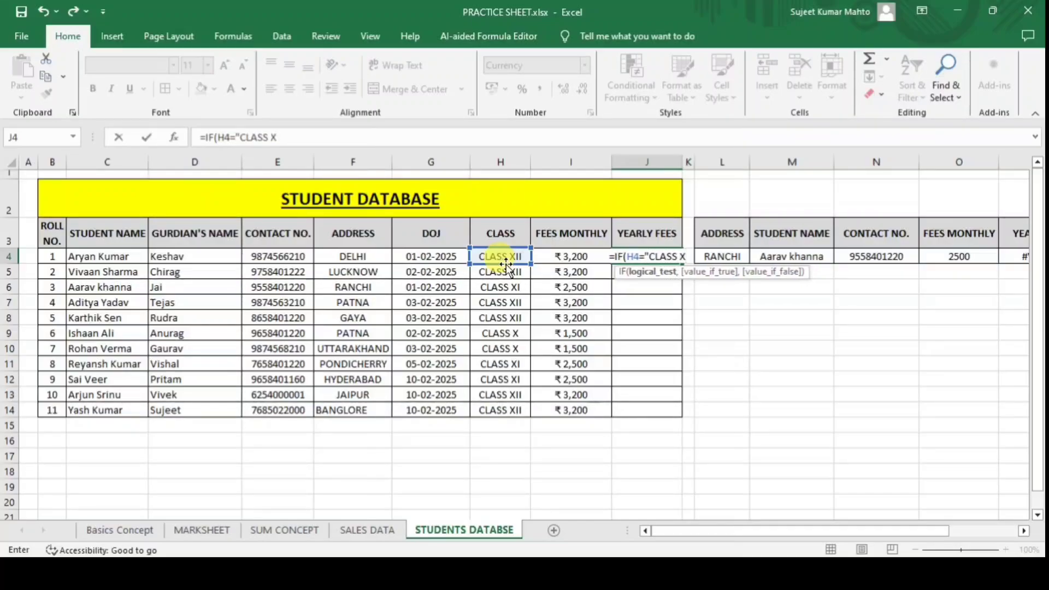
type("\"")
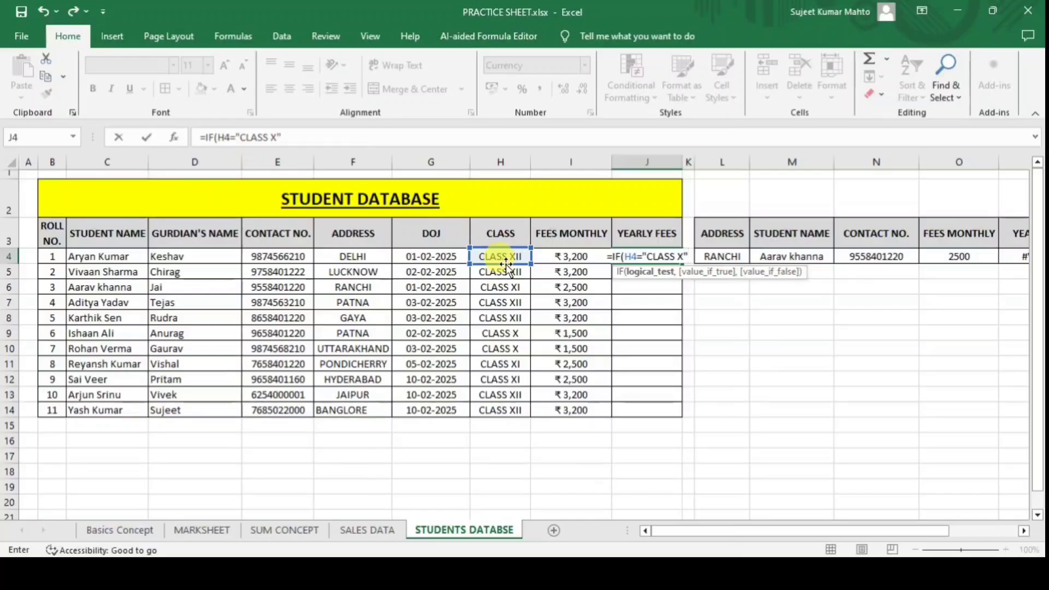
type(",")
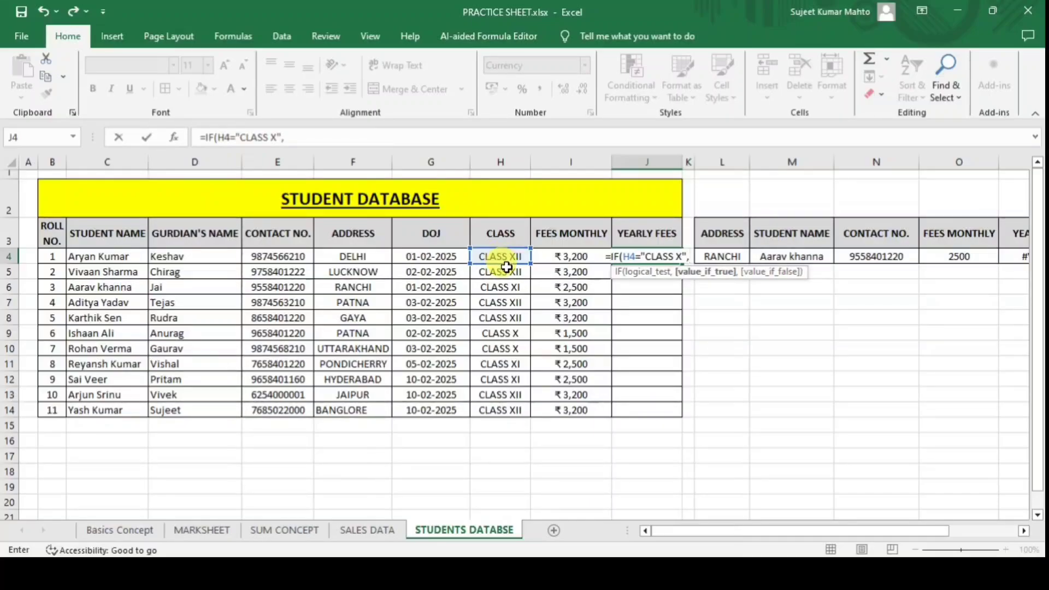
left_click(580, 256)
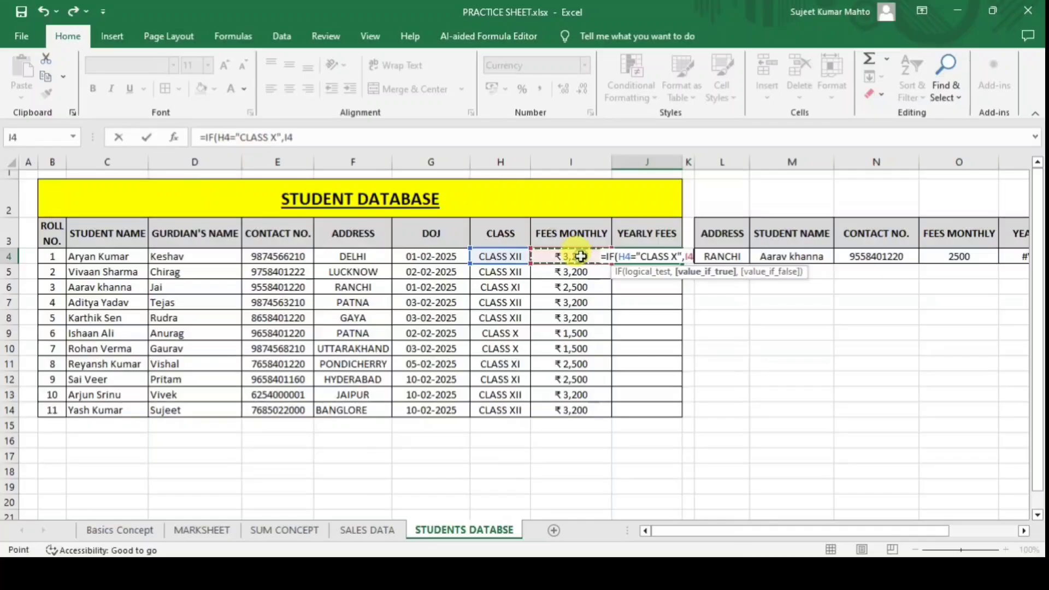
type("X")
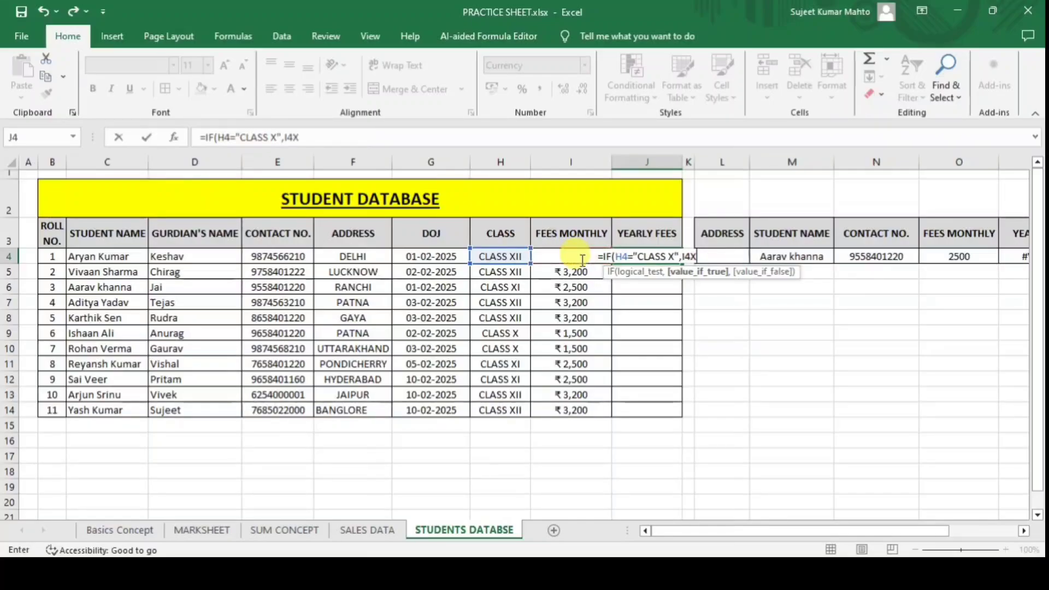
key("BackSpace")
type("*")
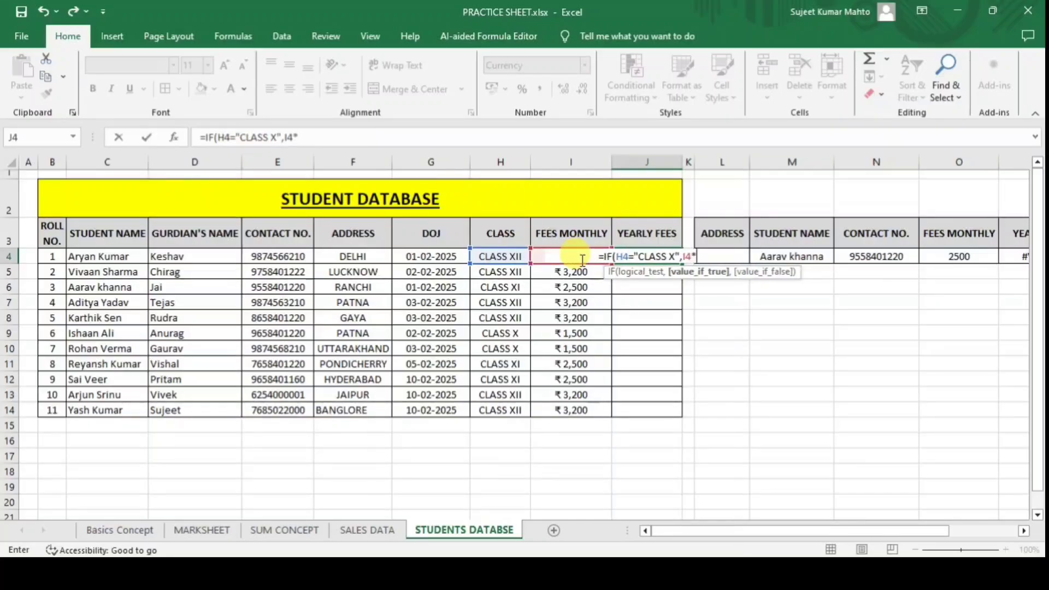
type("12")
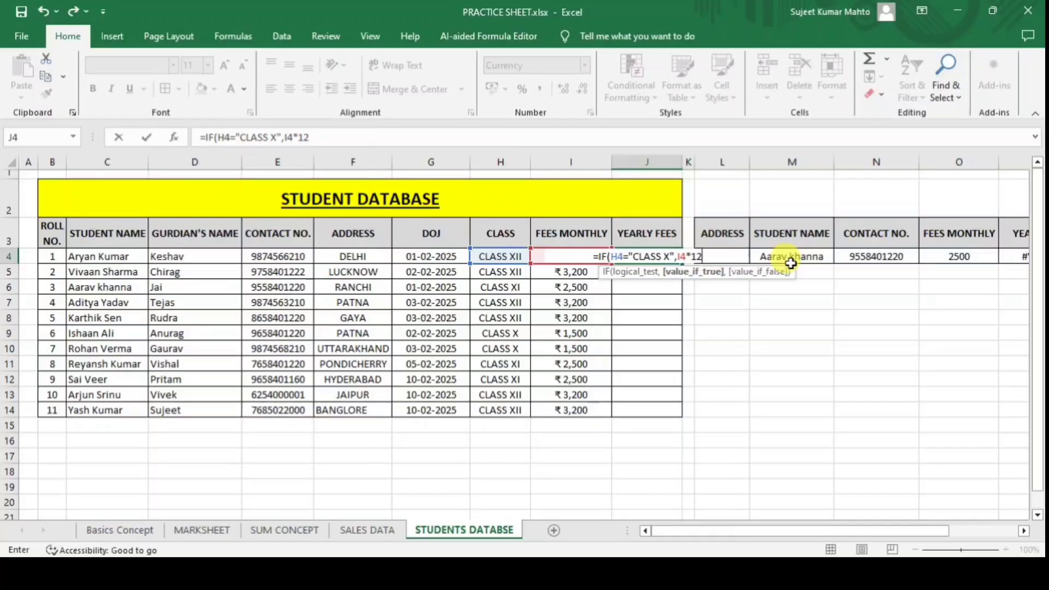
Add nested CLASS XI and CLASS XII conditions returning I4*12, ending with "", and commit.
type(",")
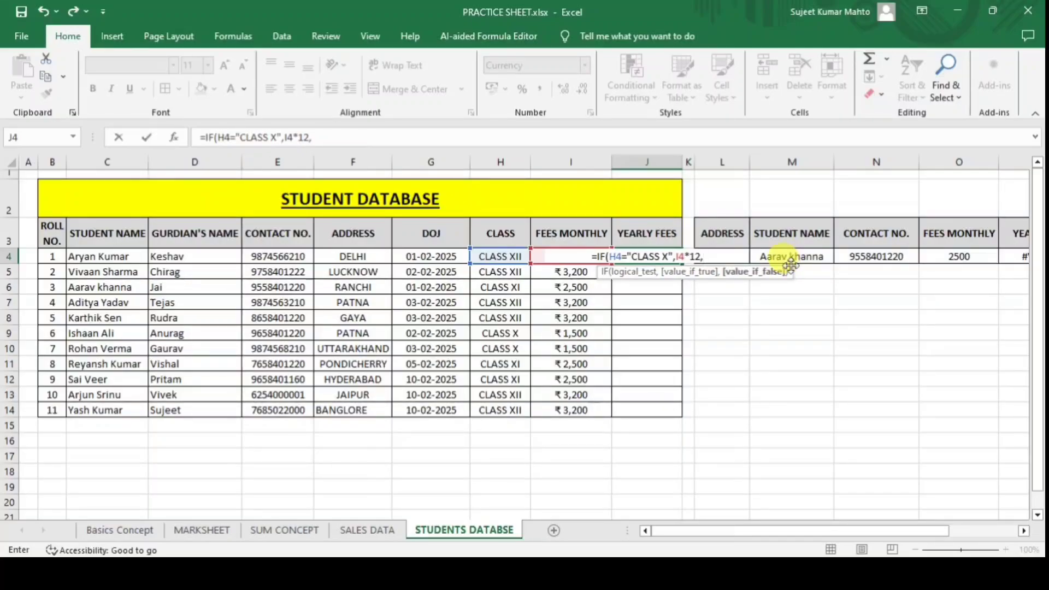
type("IF(")
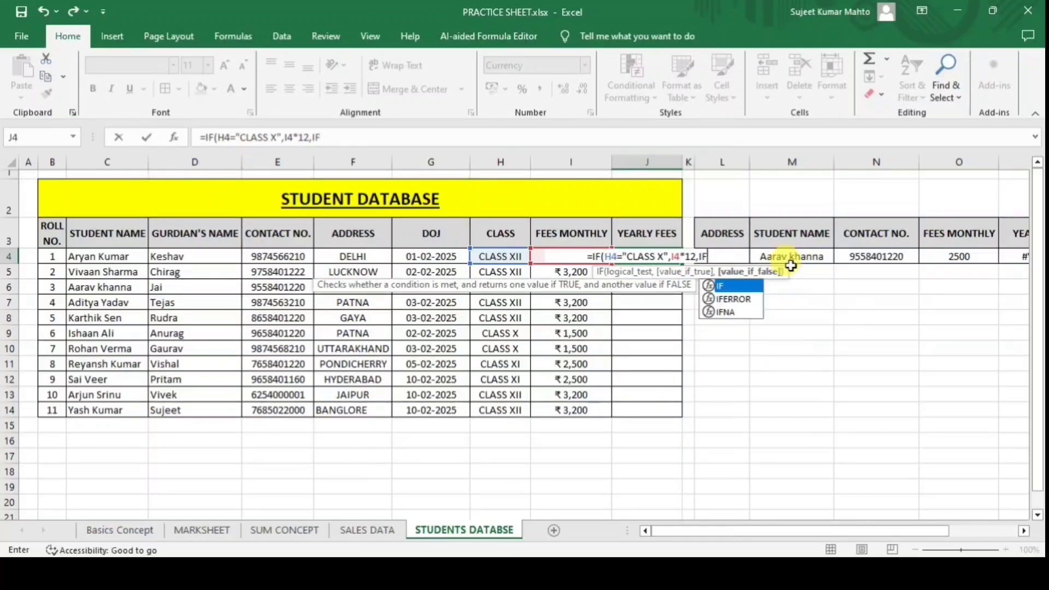
left_click(503, 258)
type("=")
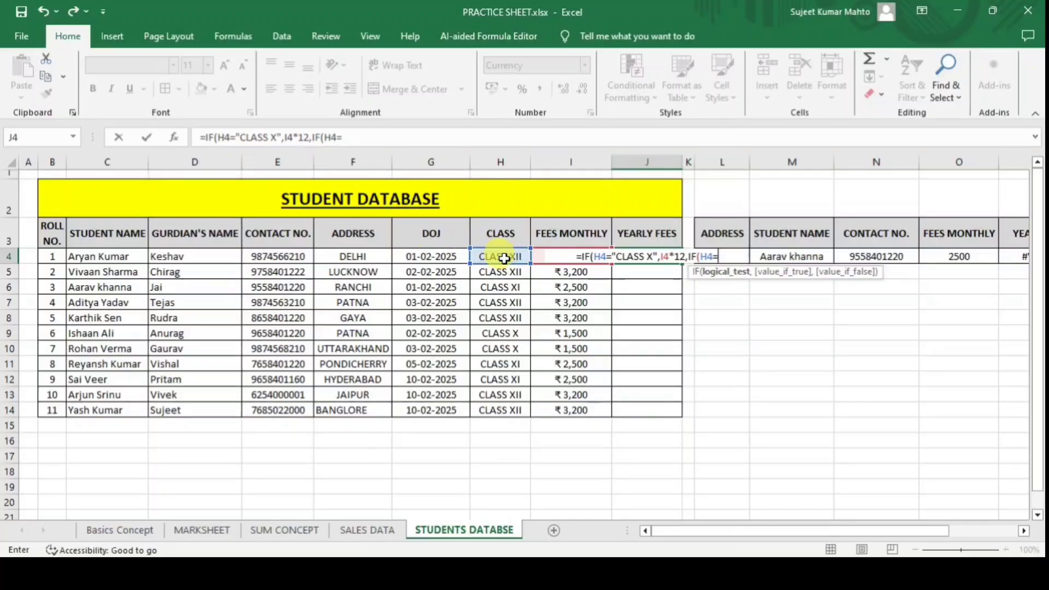
type("\"CLASS")
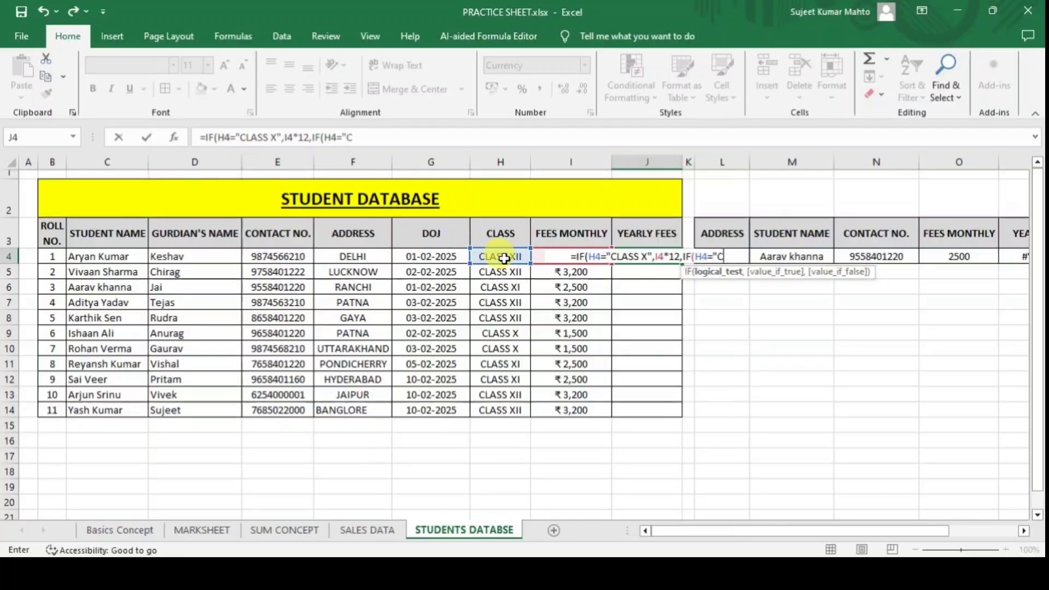
type(" XI")
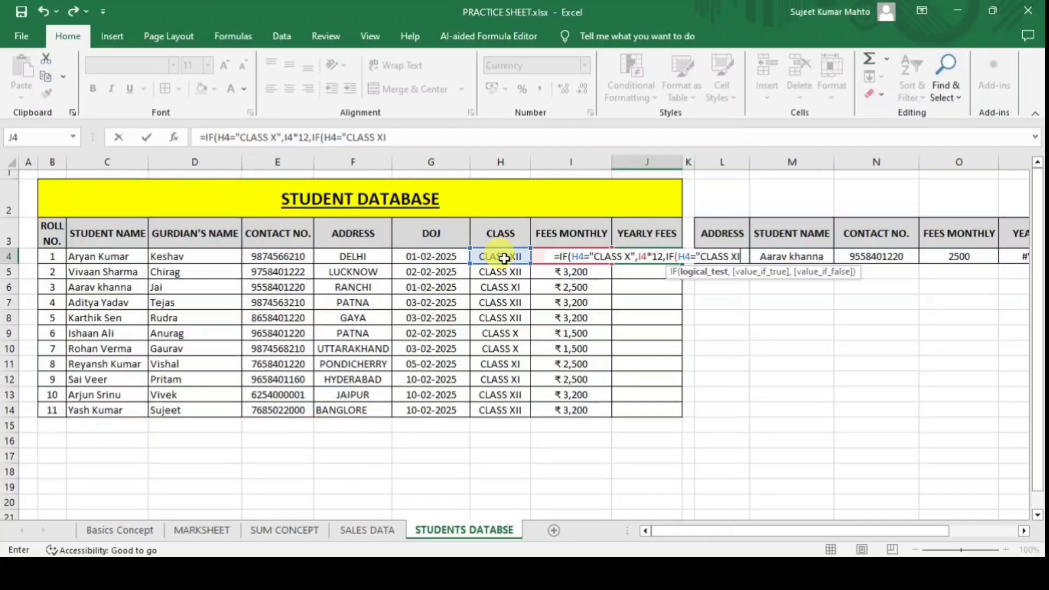
type("\"\"")
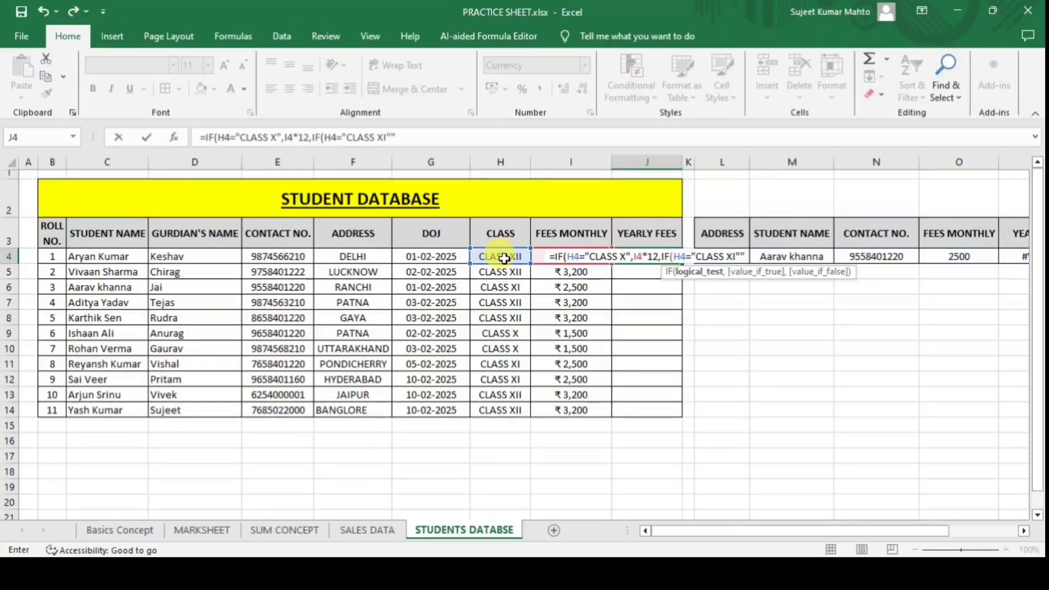
type("=")
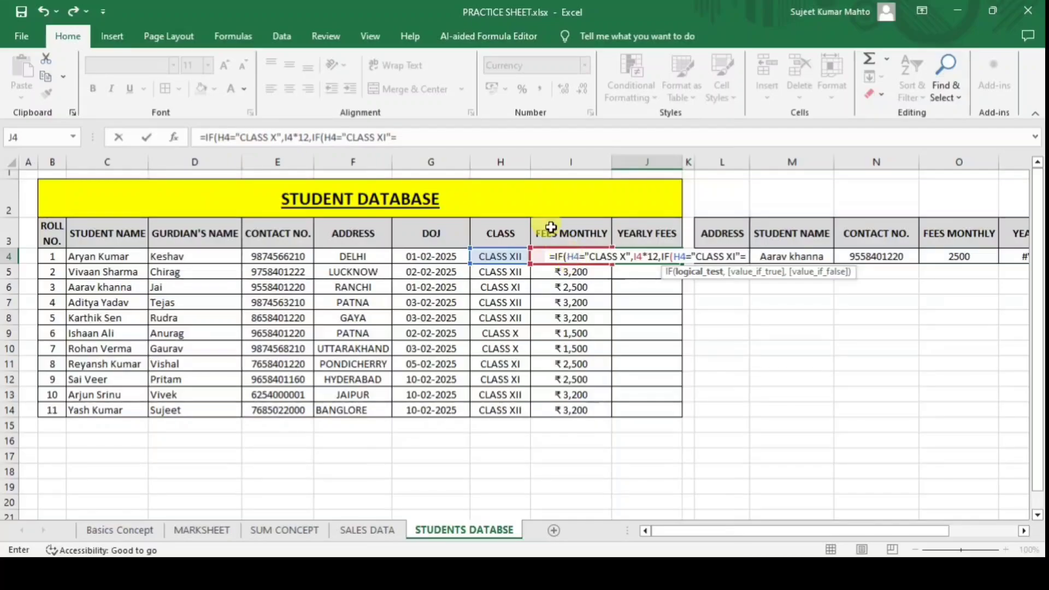
left_click(580, 253)
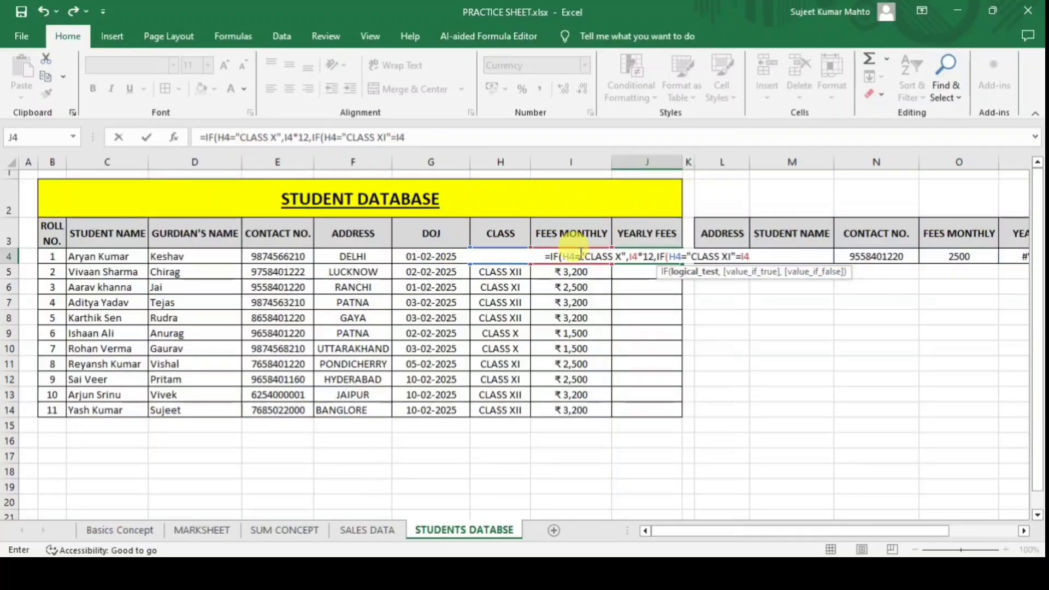
type("*12")
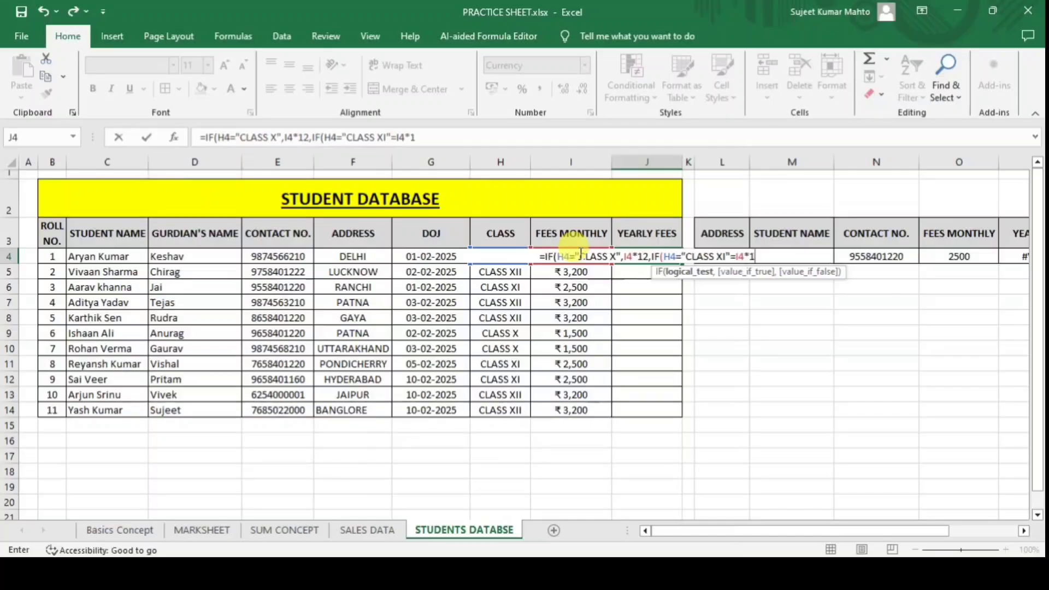
type(",IF")
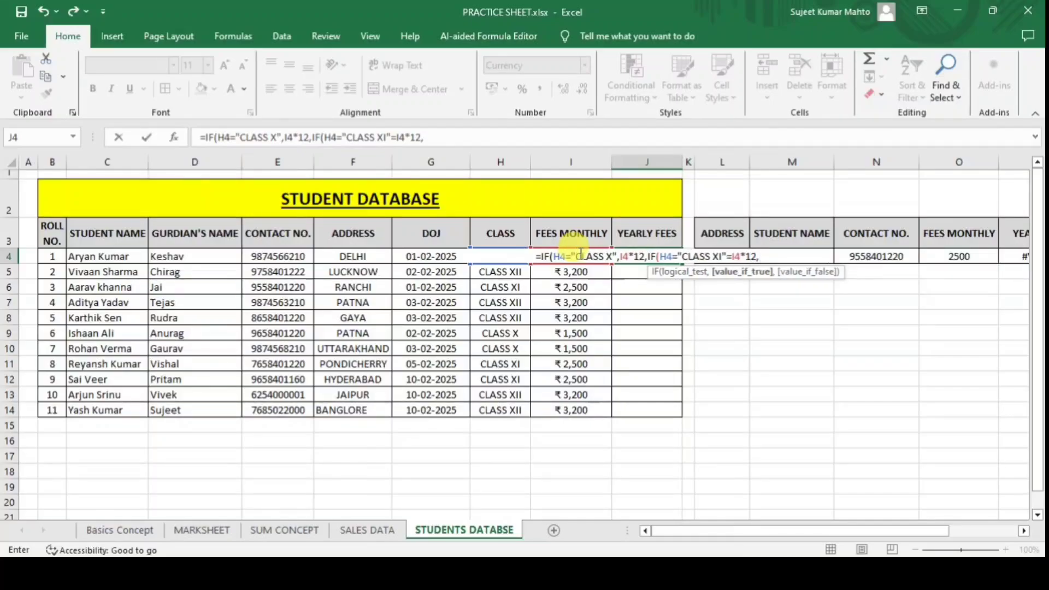
type("(")
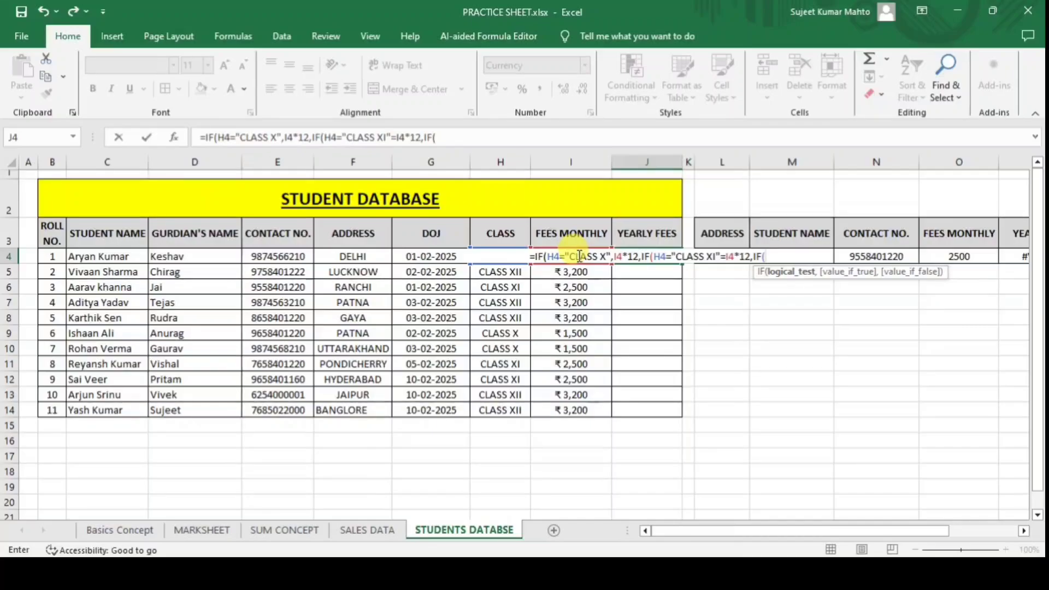
left_click(497, 258)
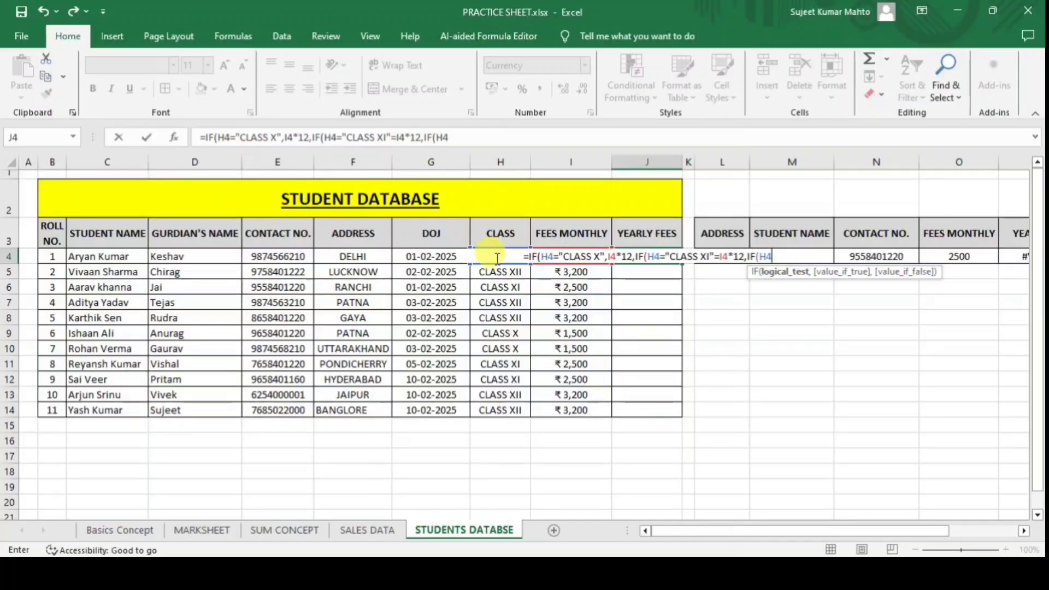
type("=\"C")
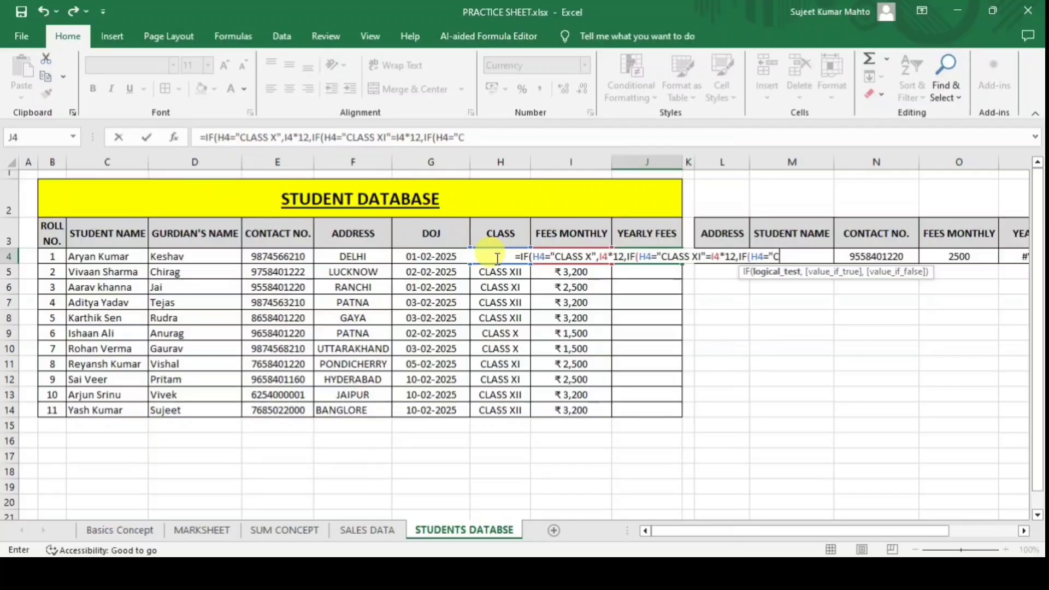
type("LASS XII\"\"")
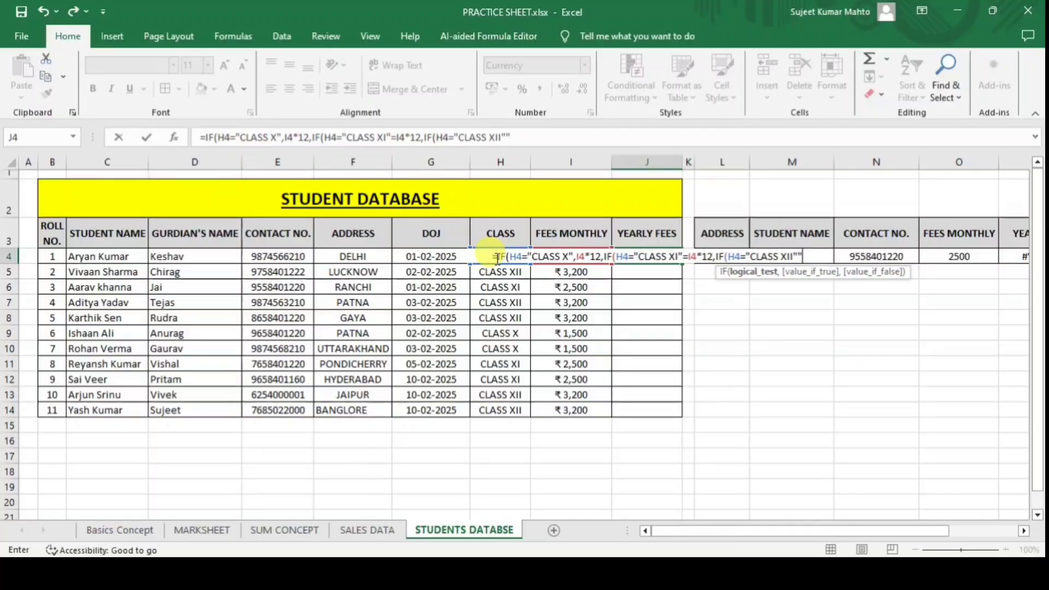
key("BackSpace")
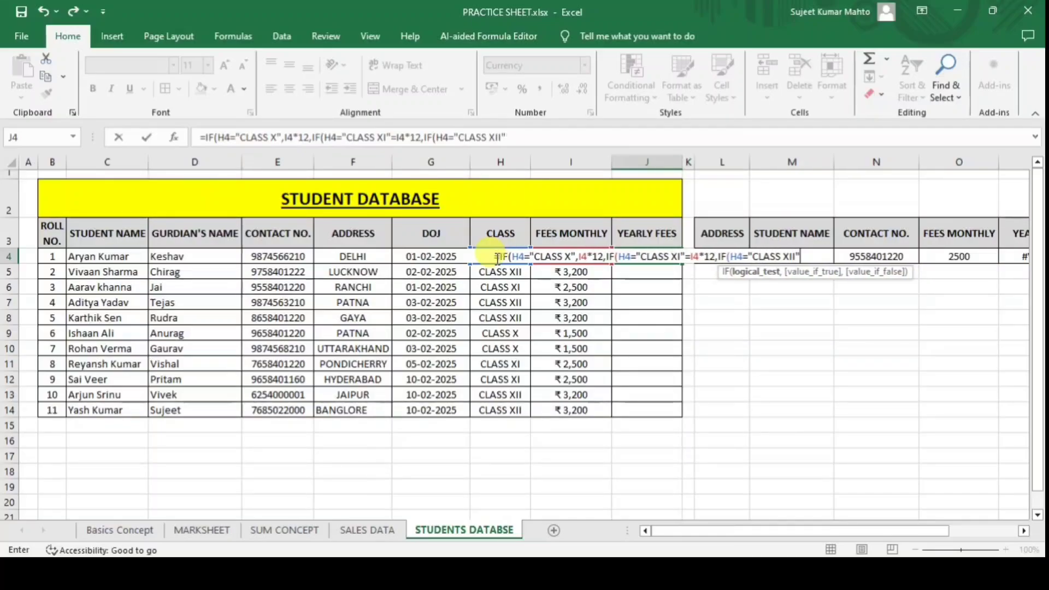
type(",")
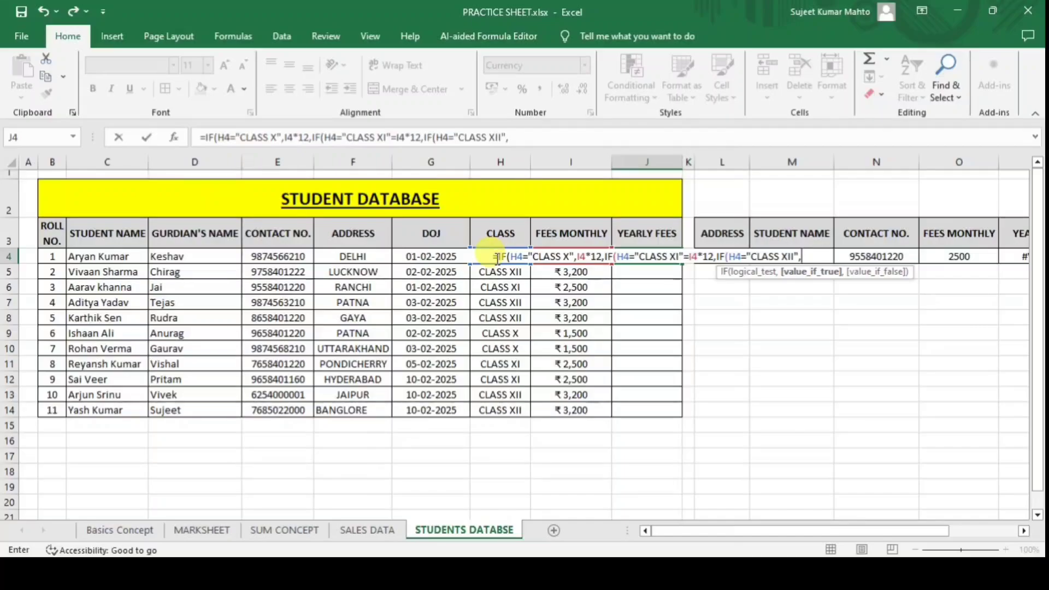
type("I4")
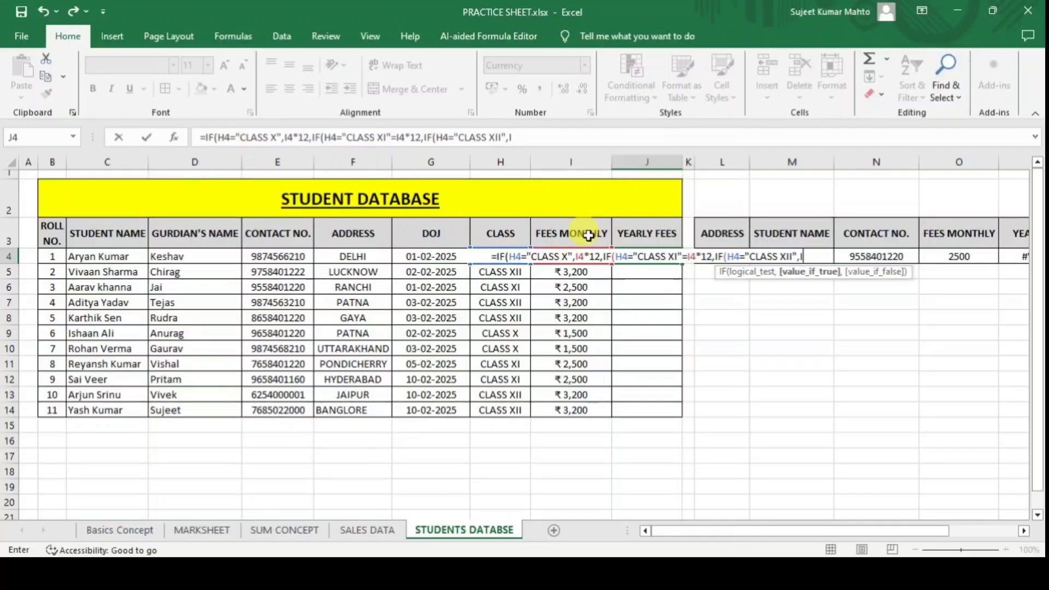
type("*12")
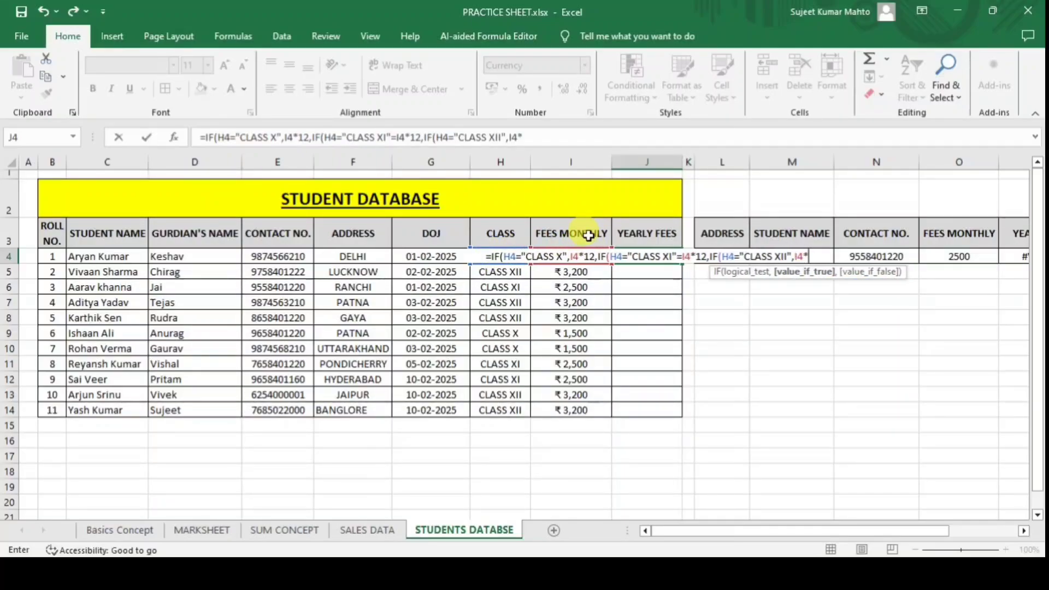
type(")")
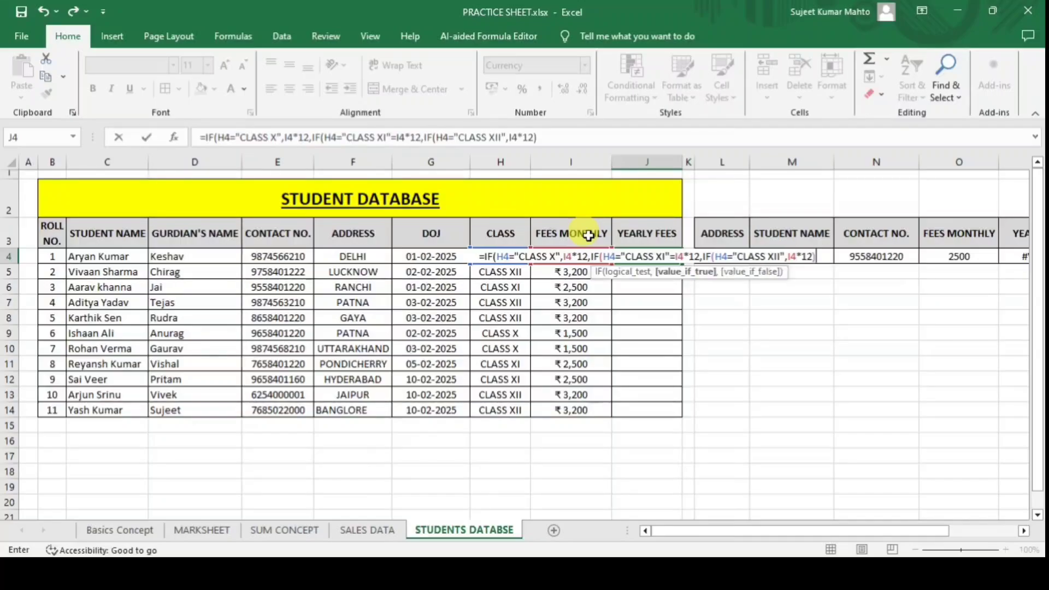
key("BackSpace")
type(",")
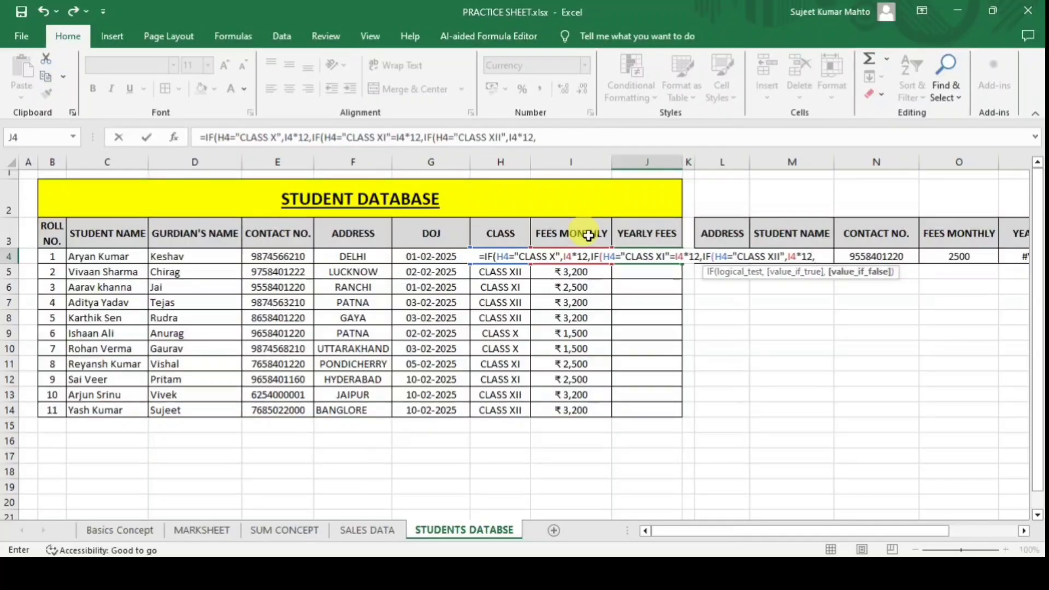
type("\"\"")
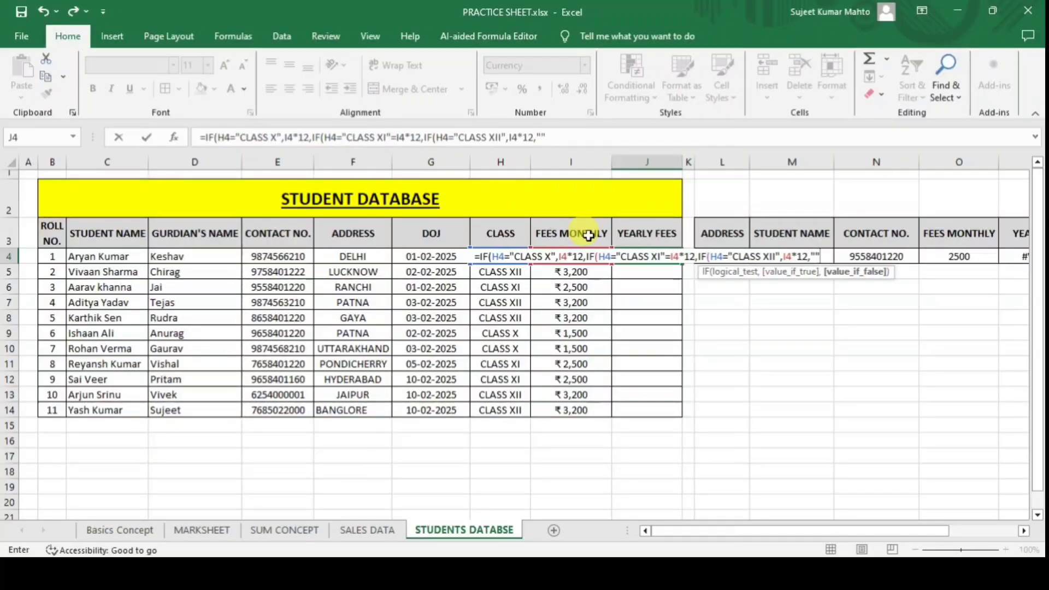
type(")))")
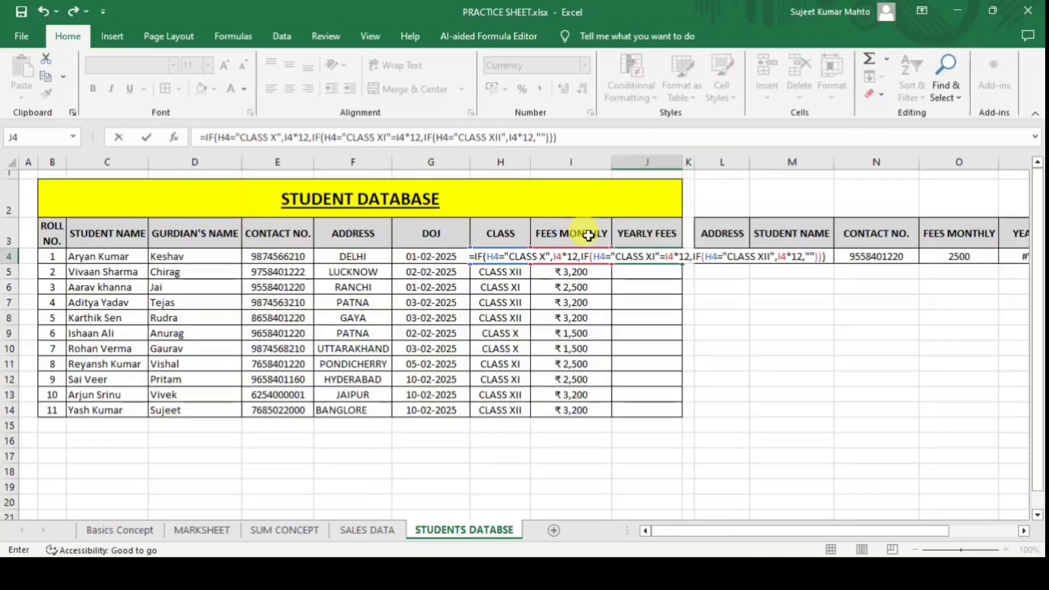
key("Return")
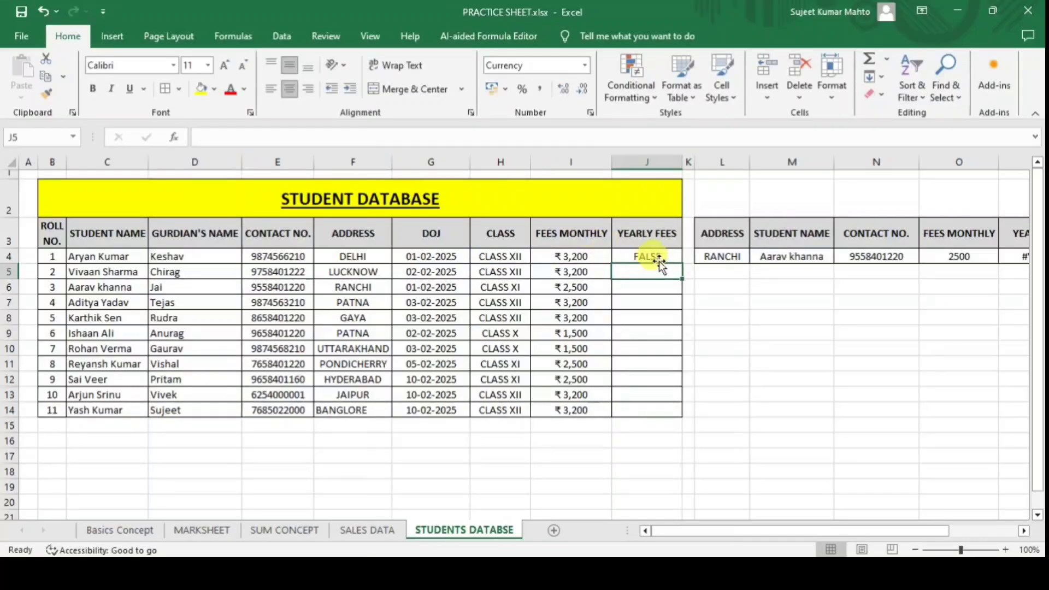
Replace the stray = after "CLASS XI" in J4's formula with a comma.
left_click(657, 258)
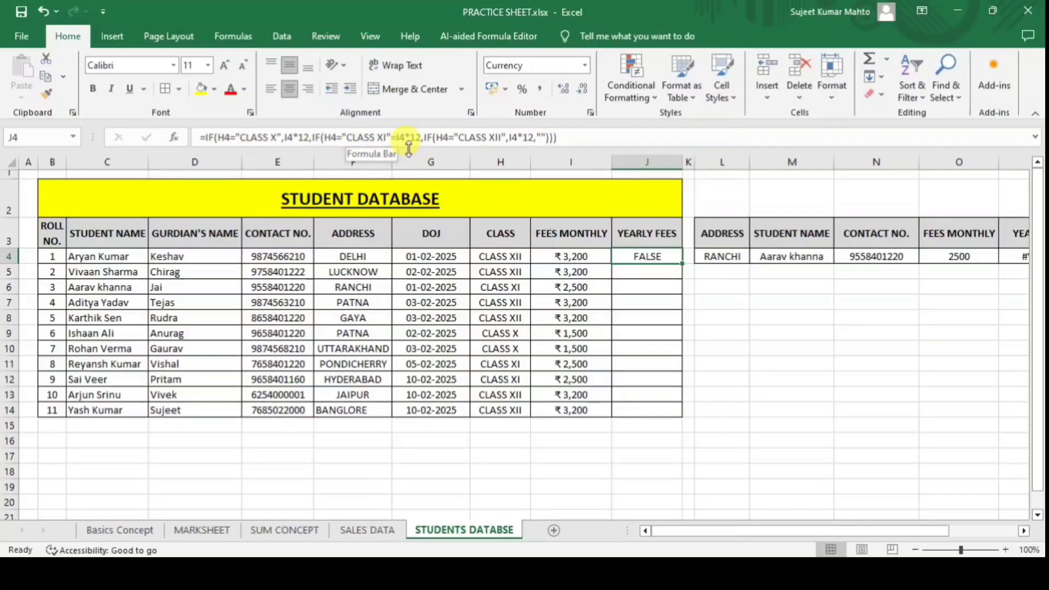
left_click(396, 138)
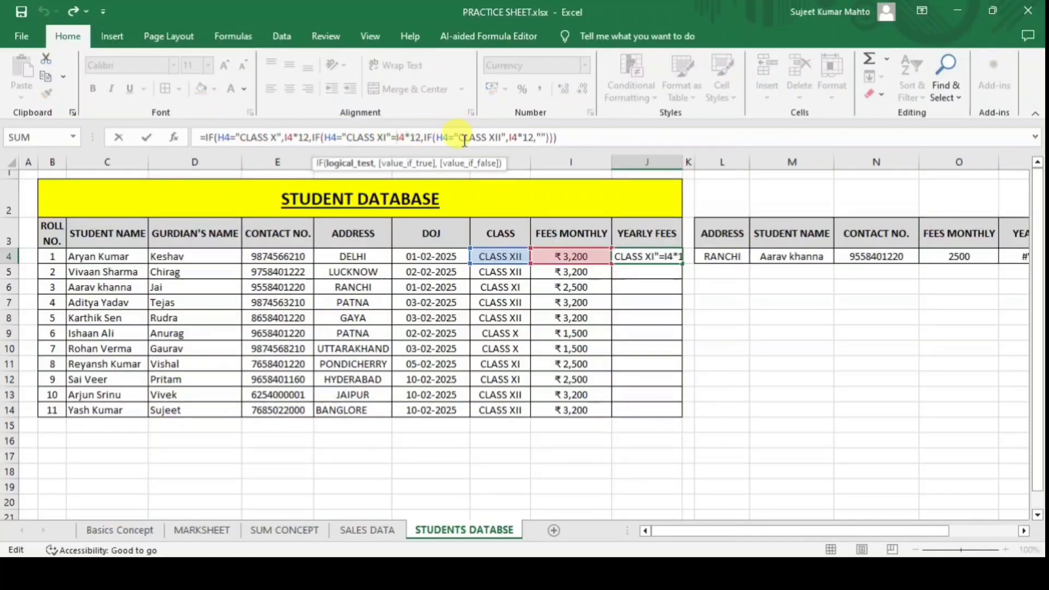
key("BackSpace")
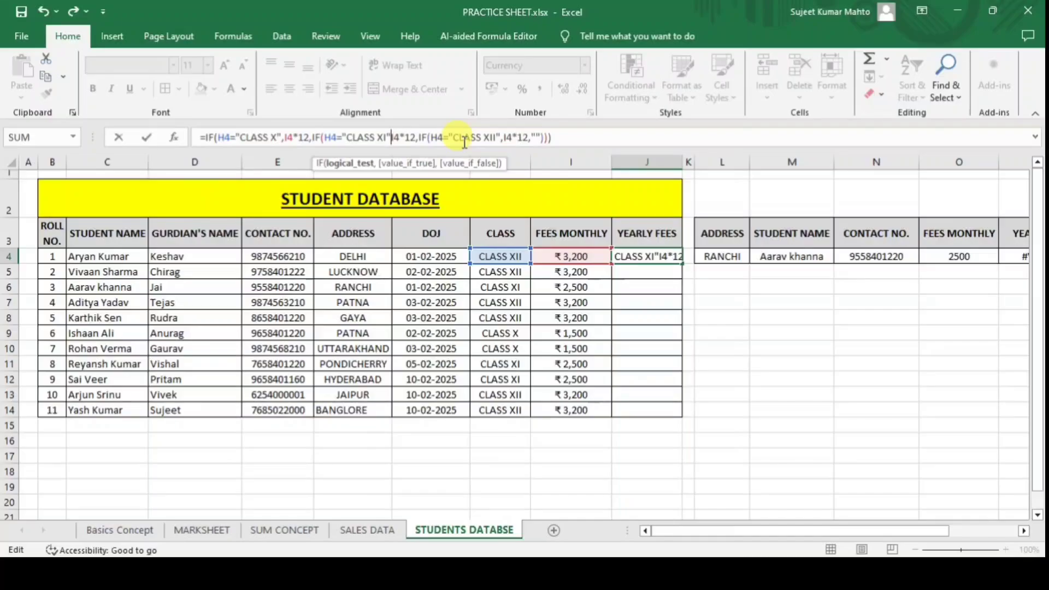
type(",")
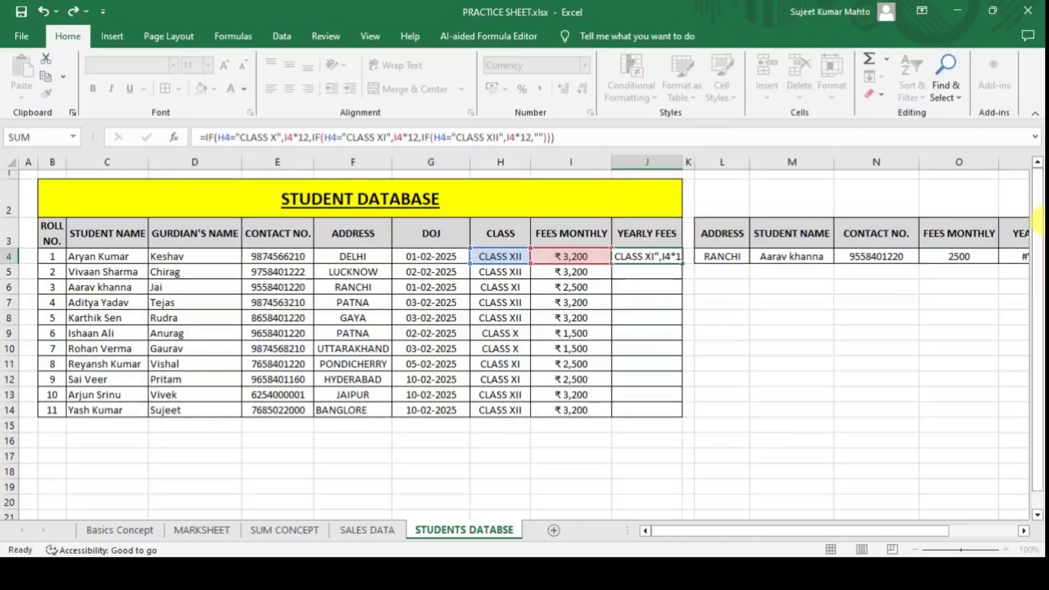
key("Return")
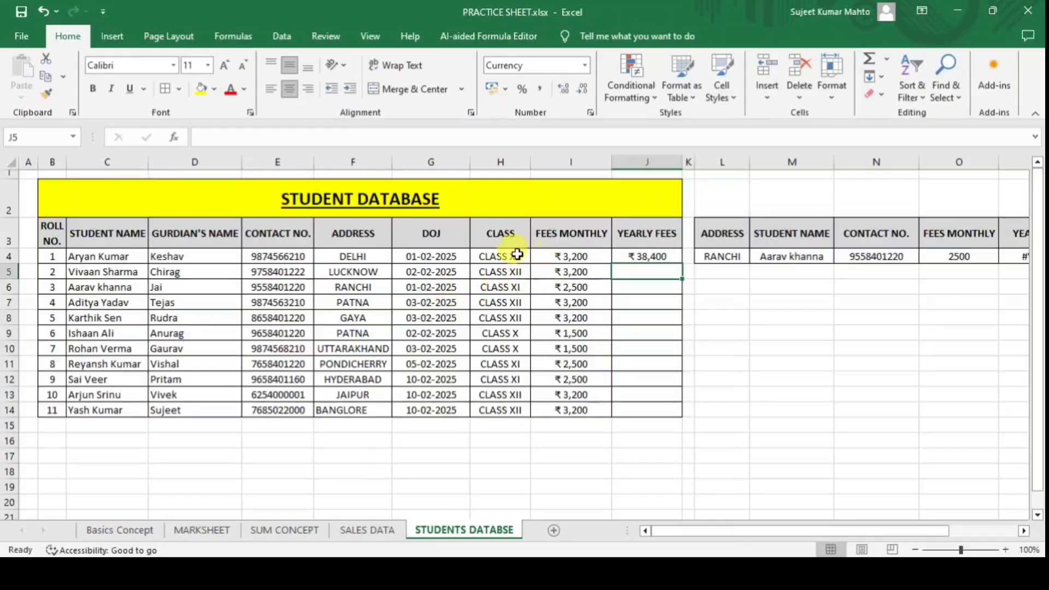
left_click(519, 256)
Set H4 to CLASS X and check =1500*12 in I16.
left_click(537, 257)
left_click(509, 270)
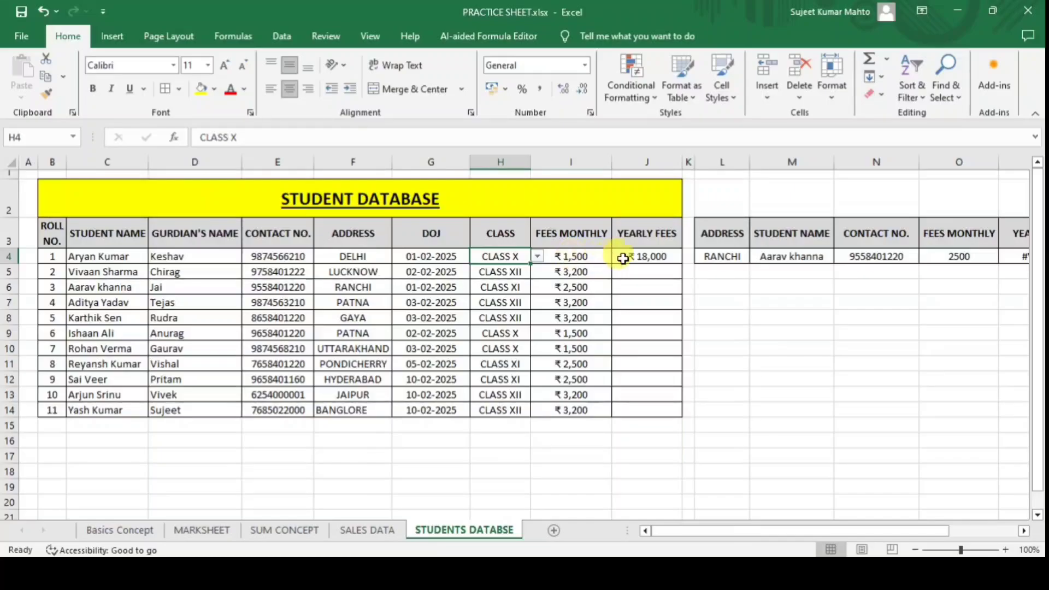
left_click(601, 442)
type("=15")
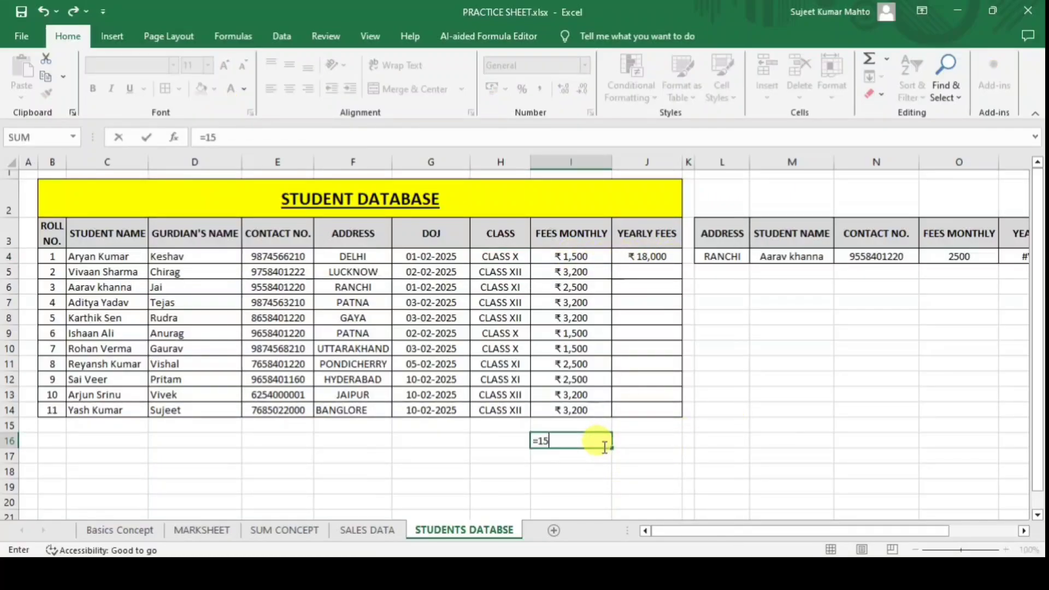
type("00*12")
key("ctrl+Return")
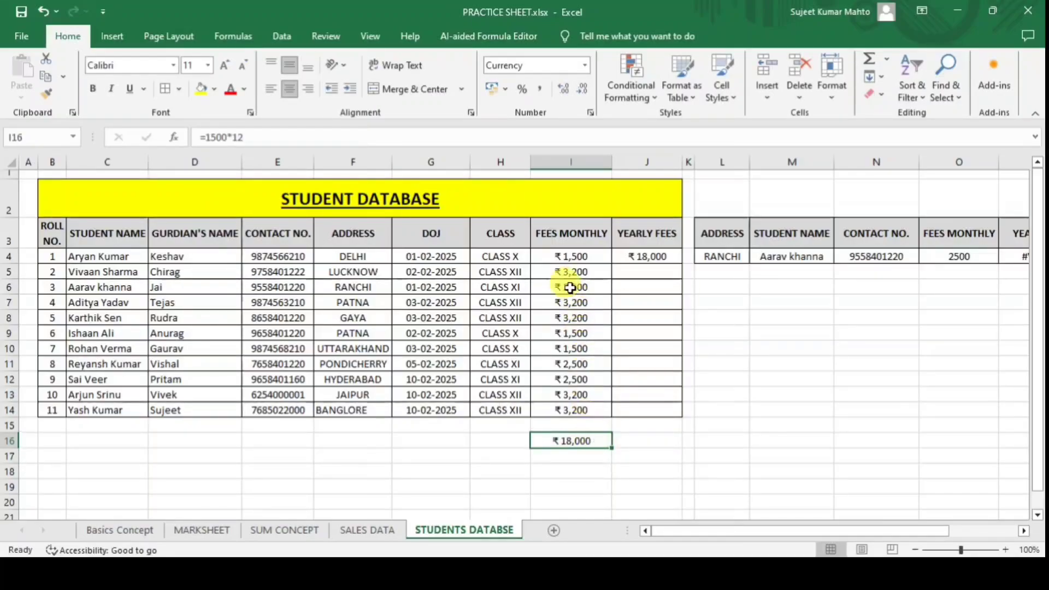
Change H4 to CLASS XI, check I4's fee, then set H4 to CLASS XII.
left_click(521, 256)
left_click(537, 256)
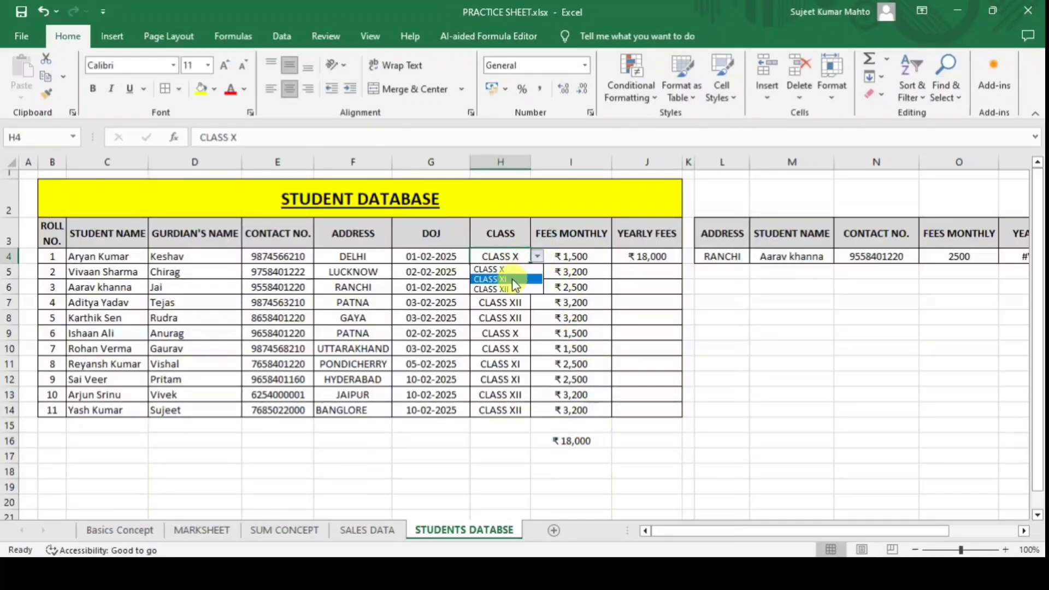
left_click(512, 279)
left_click(558, 256)
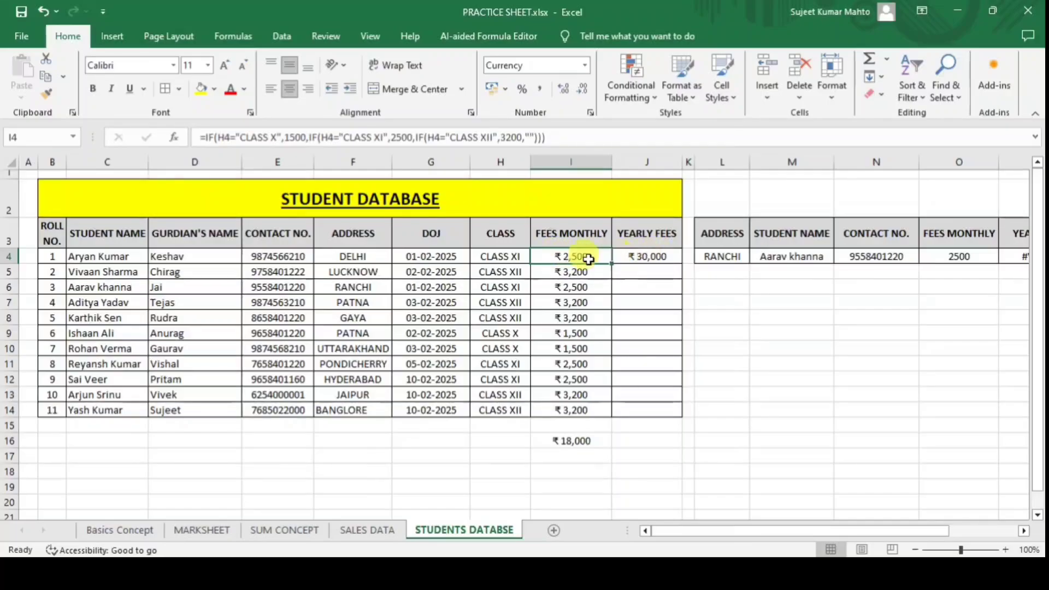
left_click(525, 259)
left_click(537, 257)
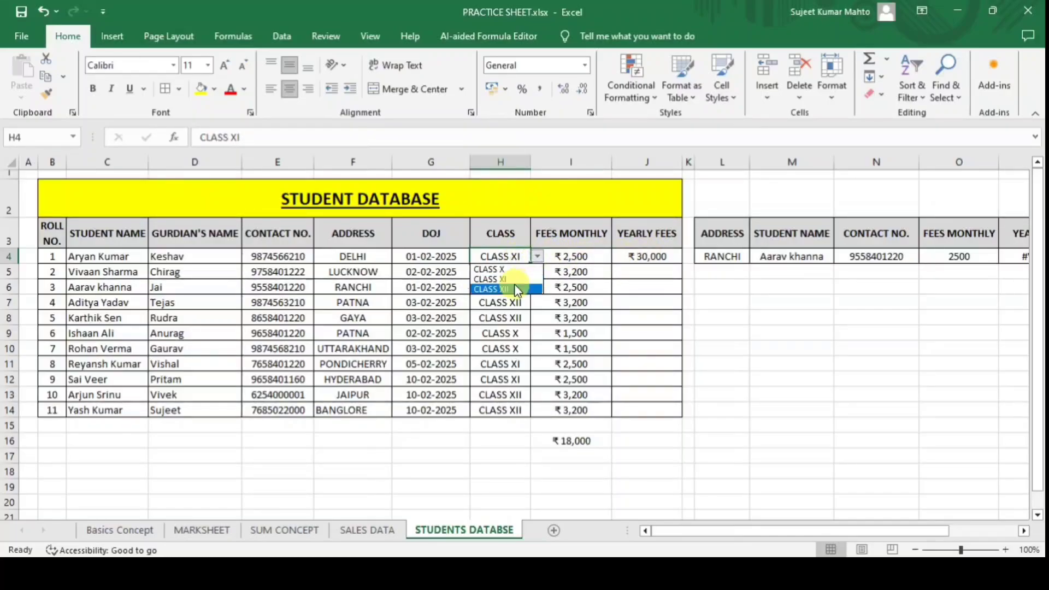
left_click(518, 289)
Fill J4's yearly fees formula down to J14 and delete the I16 check.
left_click(655, 257)
left_click_drag(681, 263, 680, 410)
left_click(576, 436)
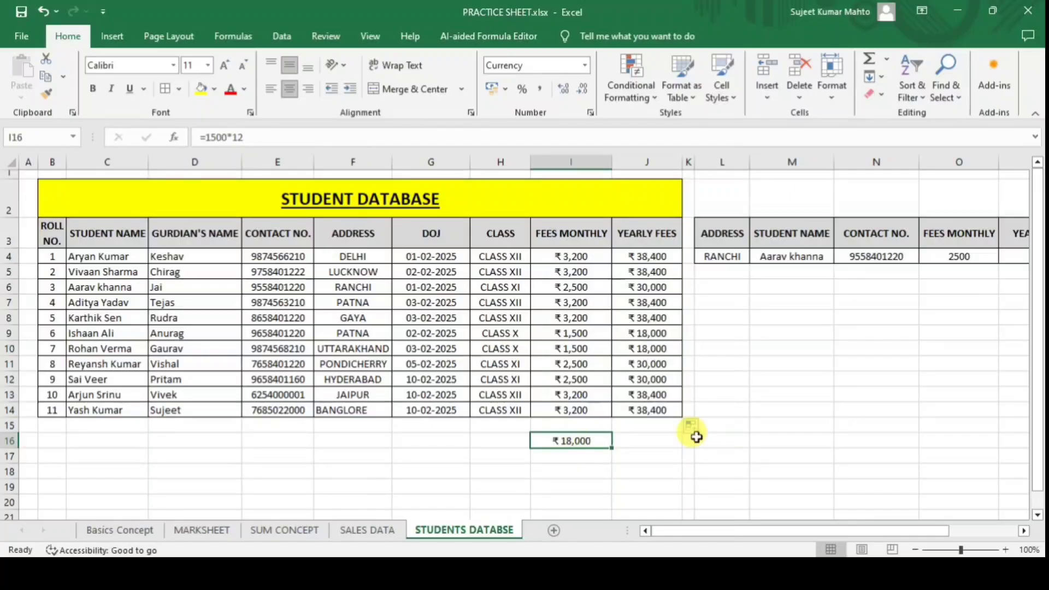
key("Delete")
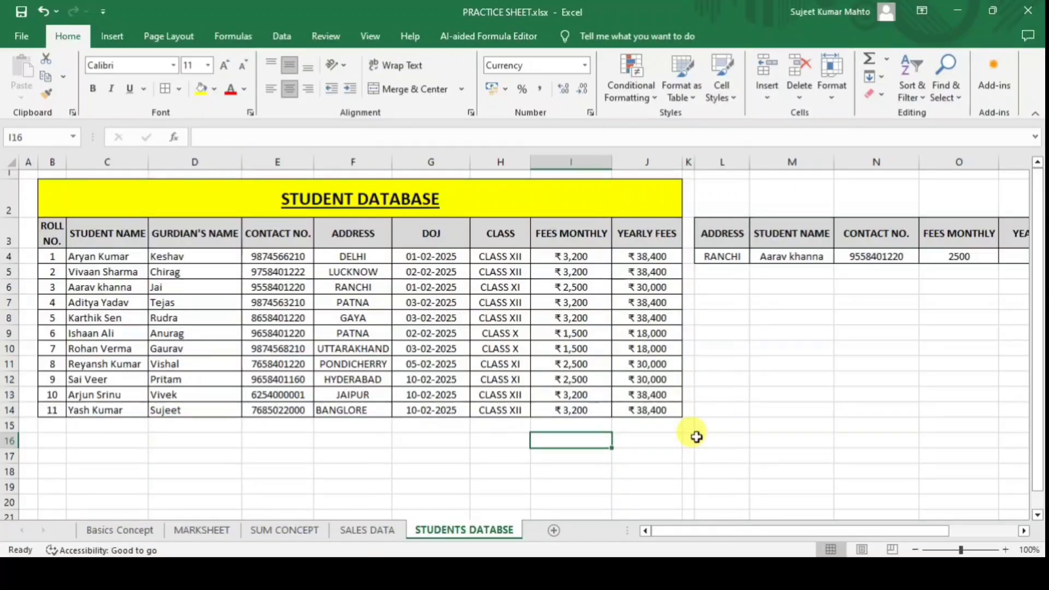